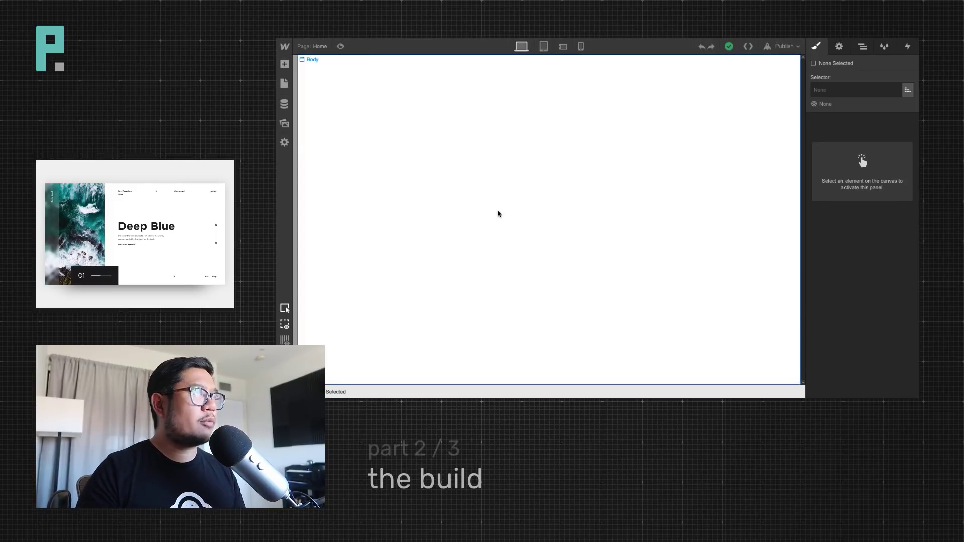
left_click(862, 46)
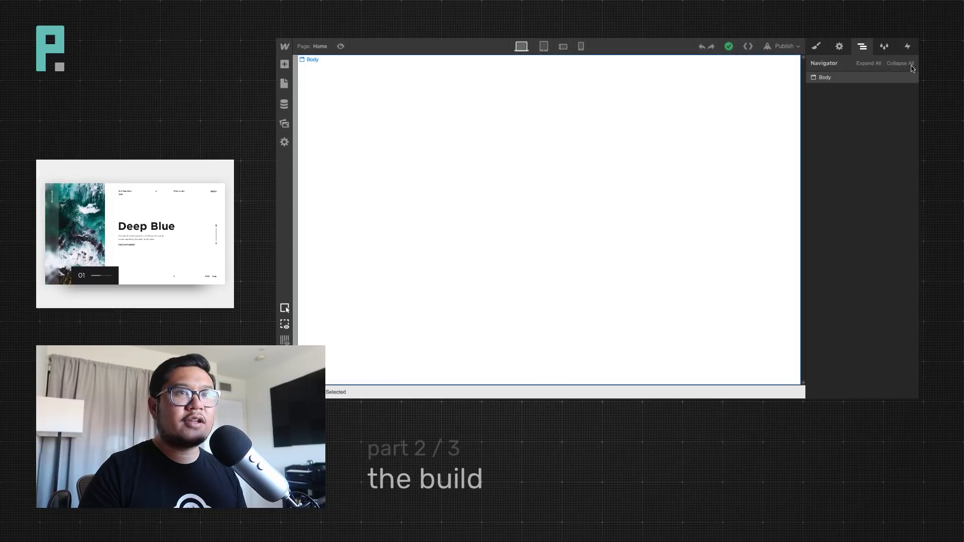
left_click(907, 46)
left_click(861, 46)
left_click(885, 46)
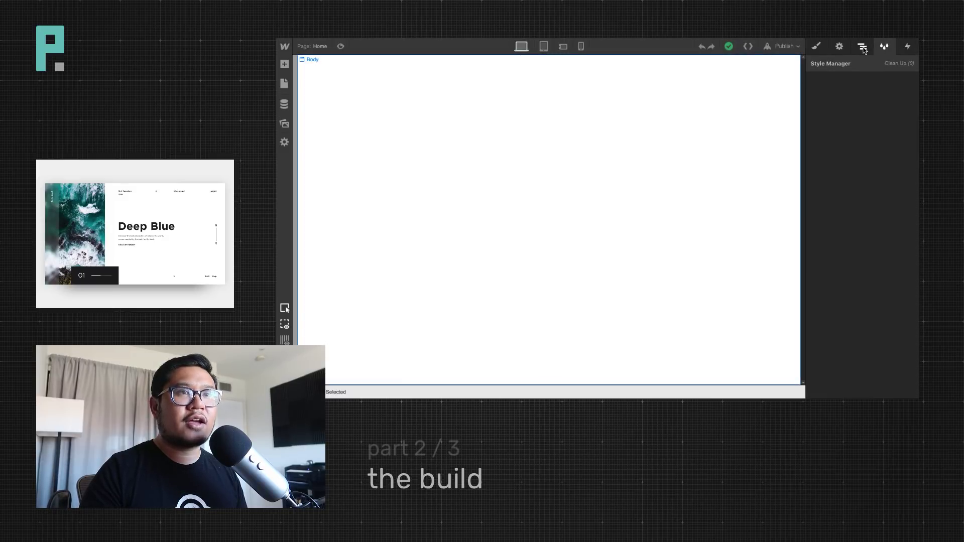
left_click(862, 48)
left_click(840, 47)
left_click(818, 47)
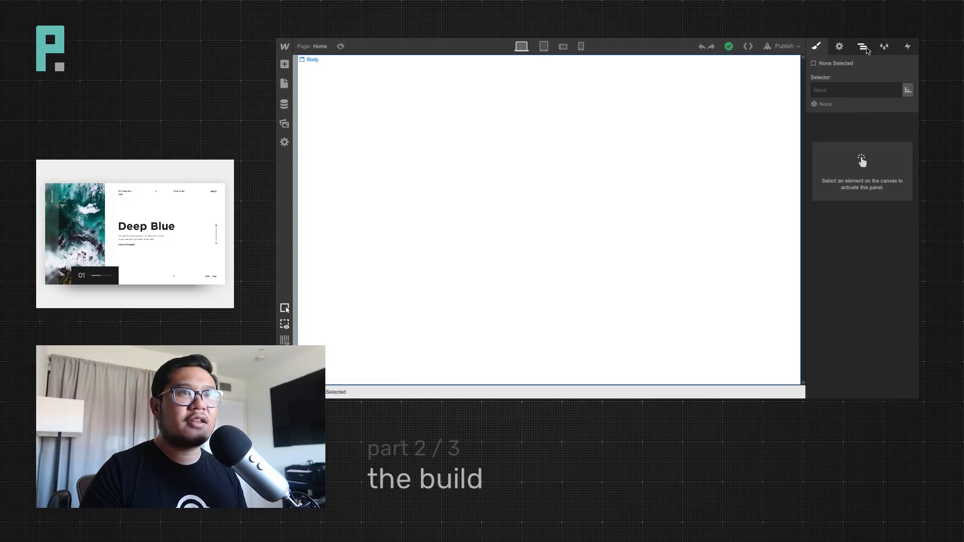
Add a Slider component to the empty page body
left_click(521, 181)
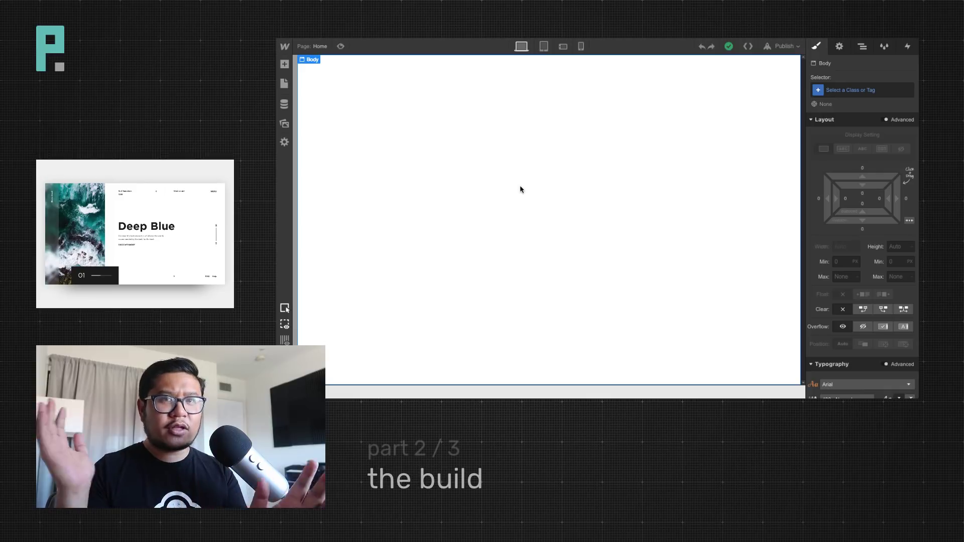
key("a")
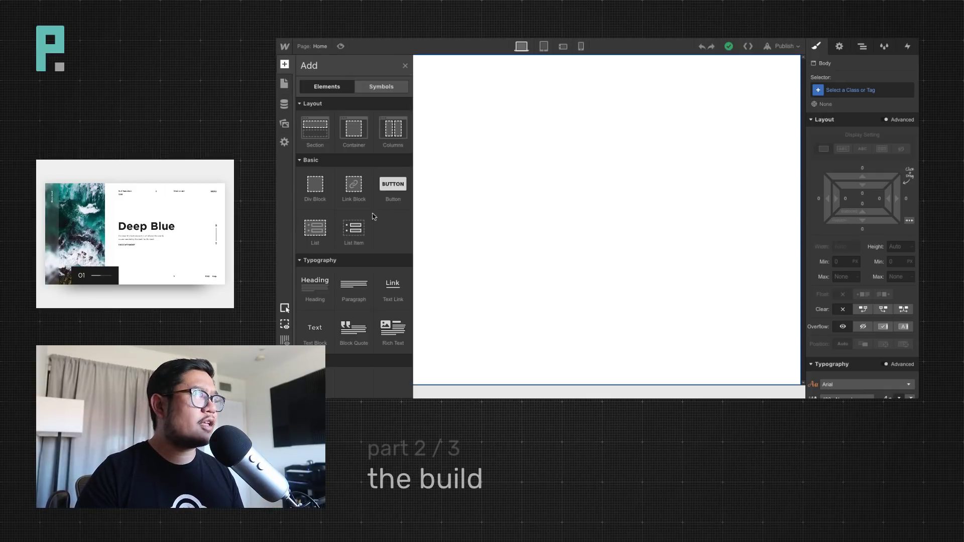
scroll(341, 281, "down", 8)
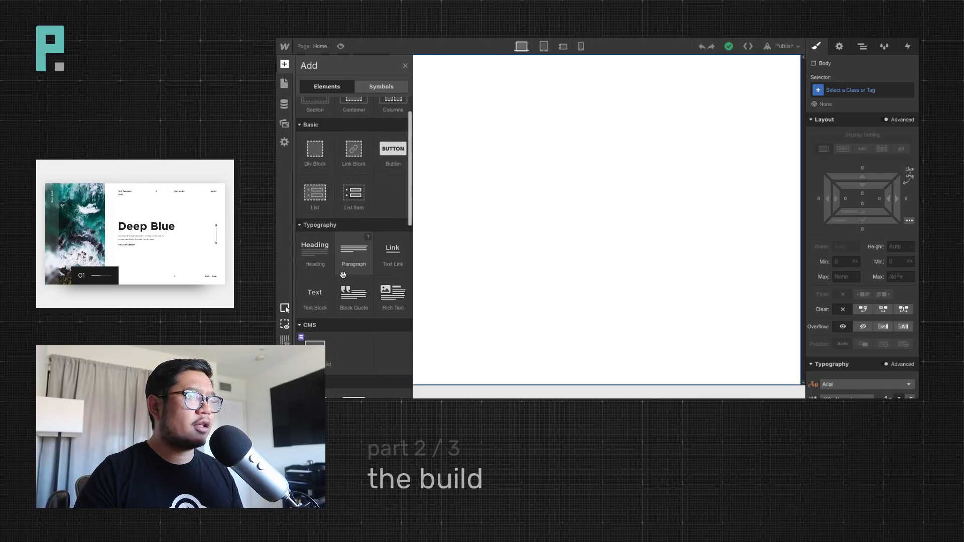
scroll(346, 279, "down", 5)
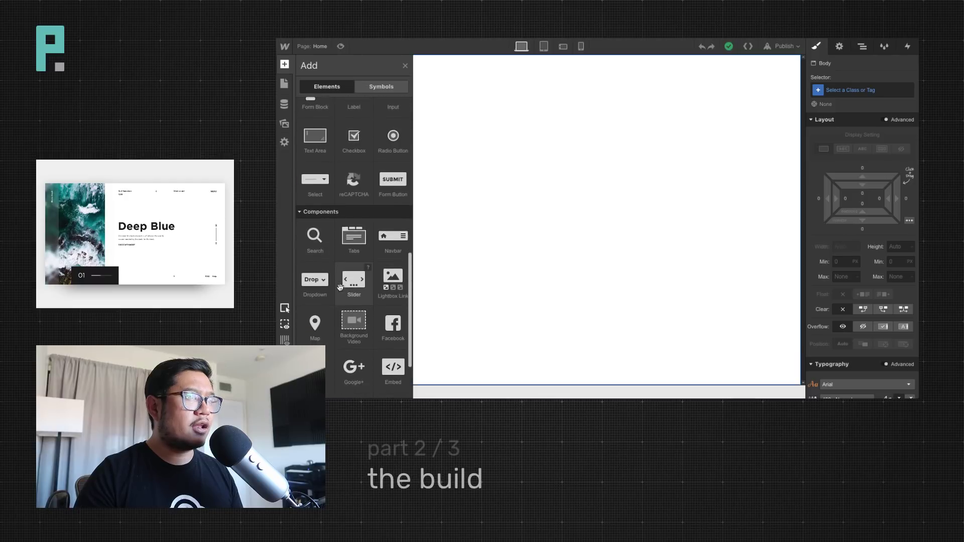
left_click_drag(355, 276, 635, 185)
Give the Slider the class "slider" and set its height to 100 vh
left_click(837, 90)
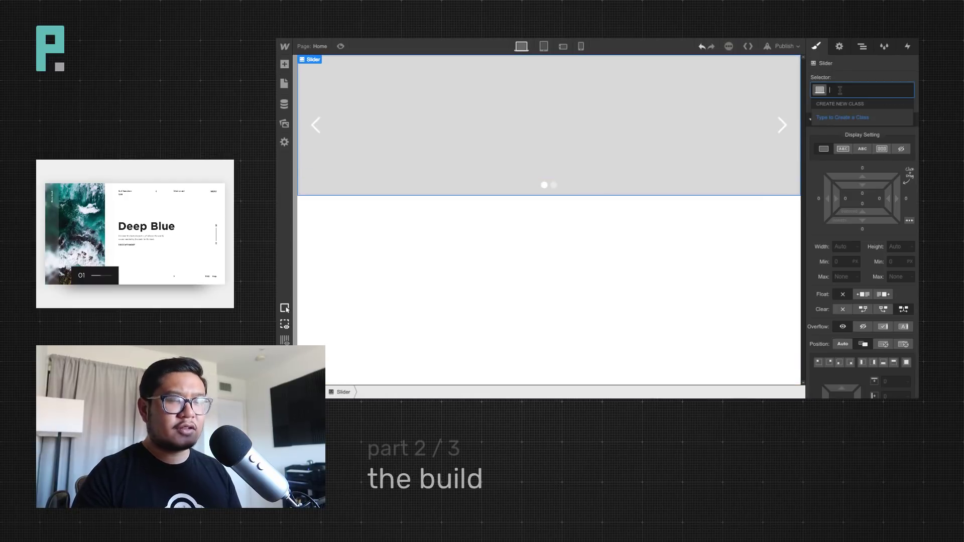
type("slider")
key("Return")
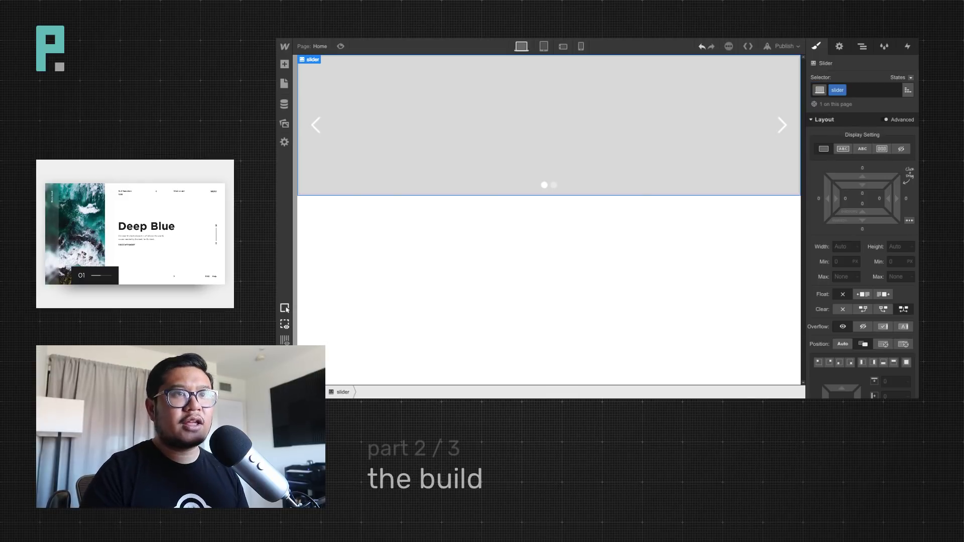
left_click(906, 248)
type("100vh")
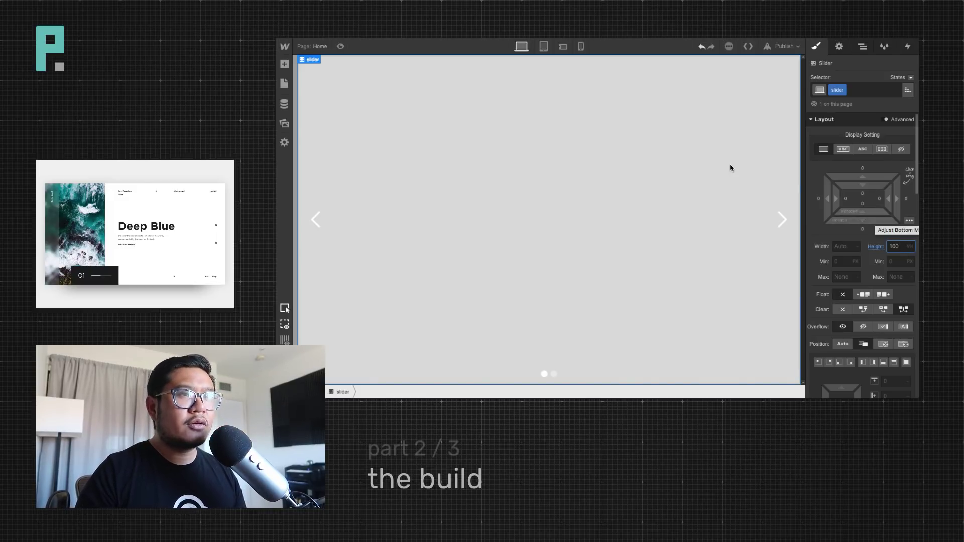
Add a Background Video element to Slide 1 inside the slider's Mask
left_click(863, 47)
left_click(815, 89)
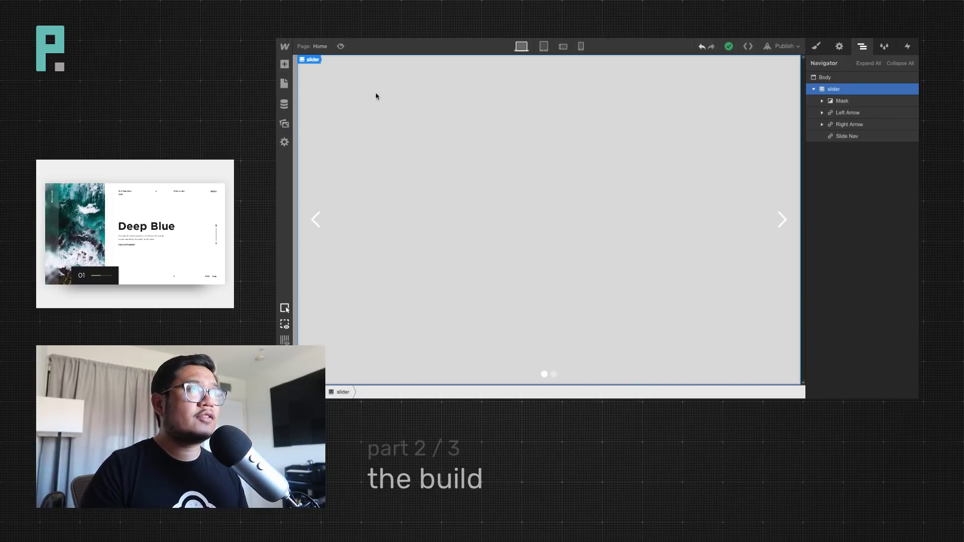
left_click(822, 101)
left_click(847, 113)
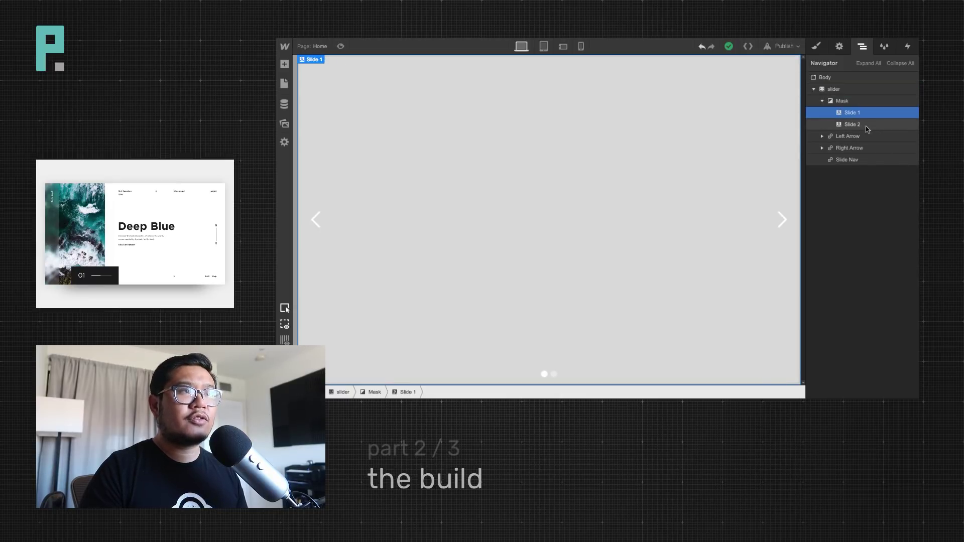
key("a")
scroll(347, 269, "down", 10)
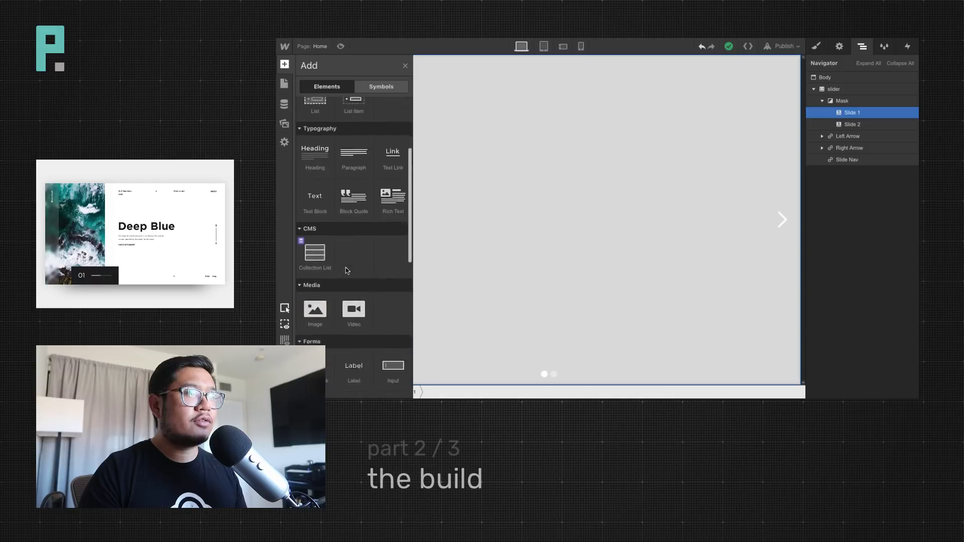
scroll(354, 301, "down", 4)
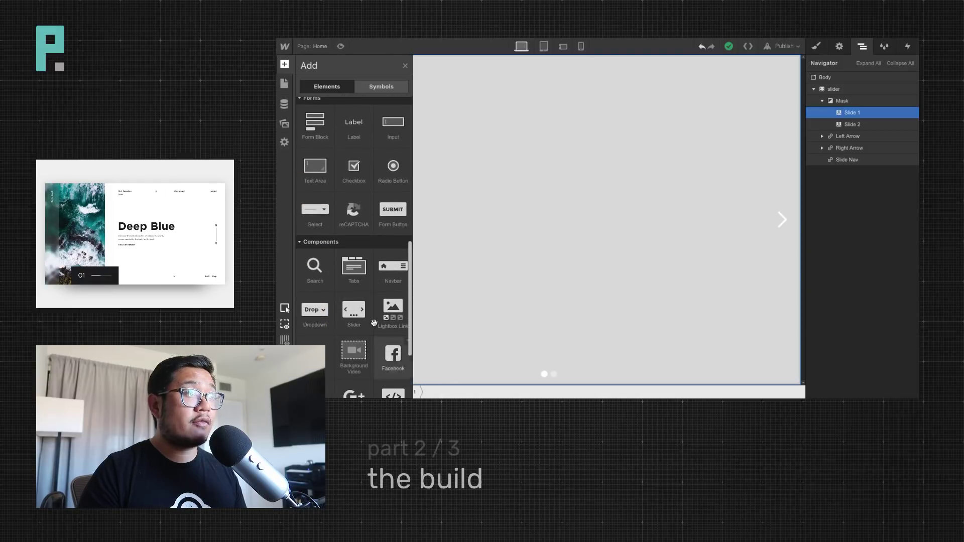
left_click_drag(358, 355, 569, 149)
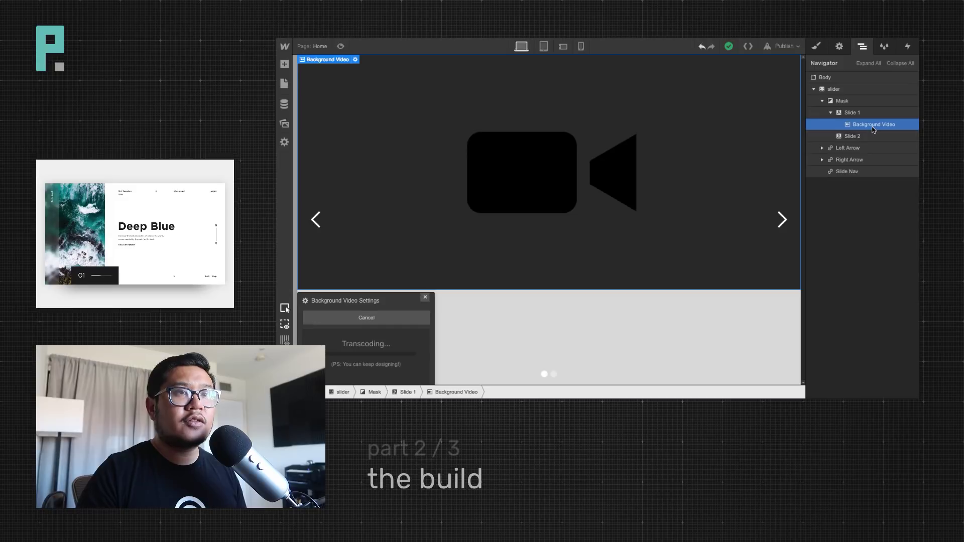
Add a Div Block above the background video in Slide 1 and give it the class "flex"
left_click(874, 113)
key("a")
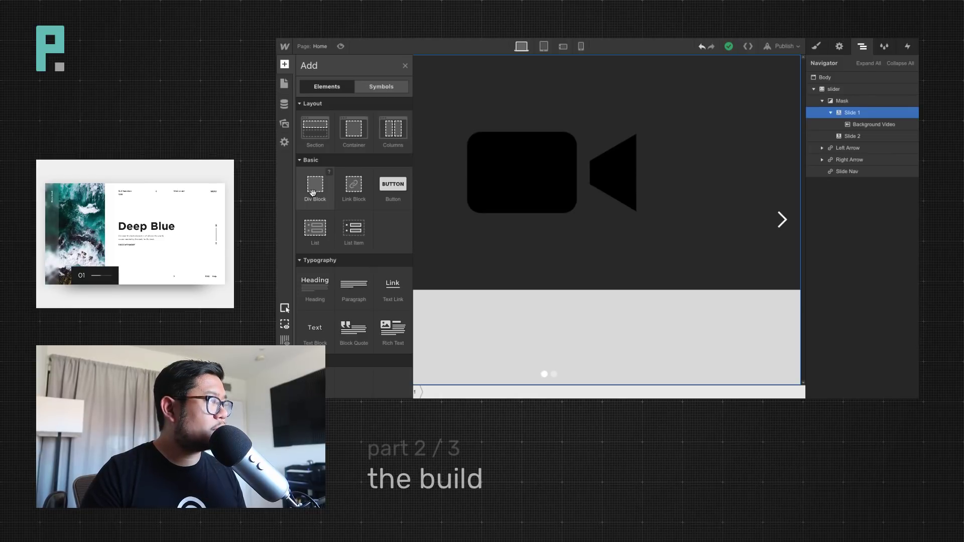
left_click_drag(312, 193, 894, 122)
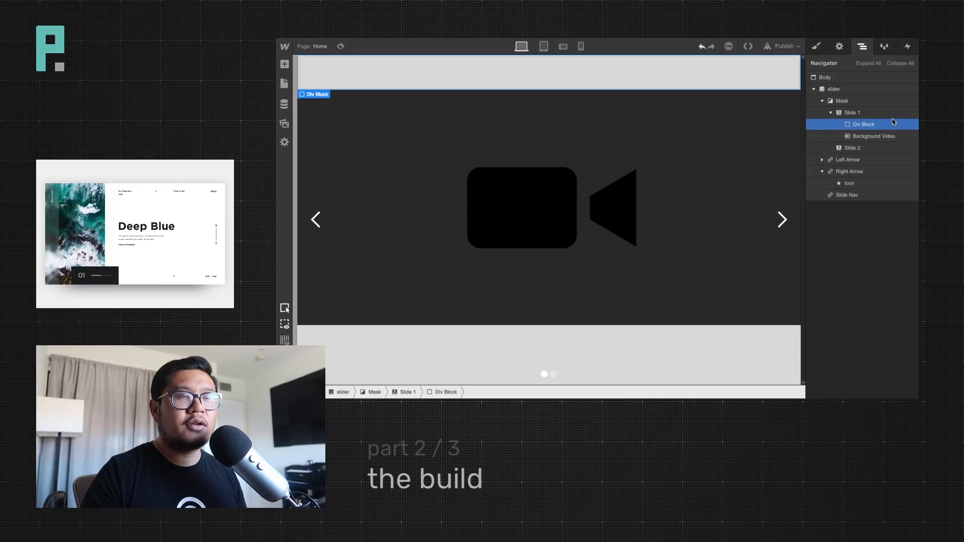
left_click(816, 46)
left_click(863, 89)
type("f")
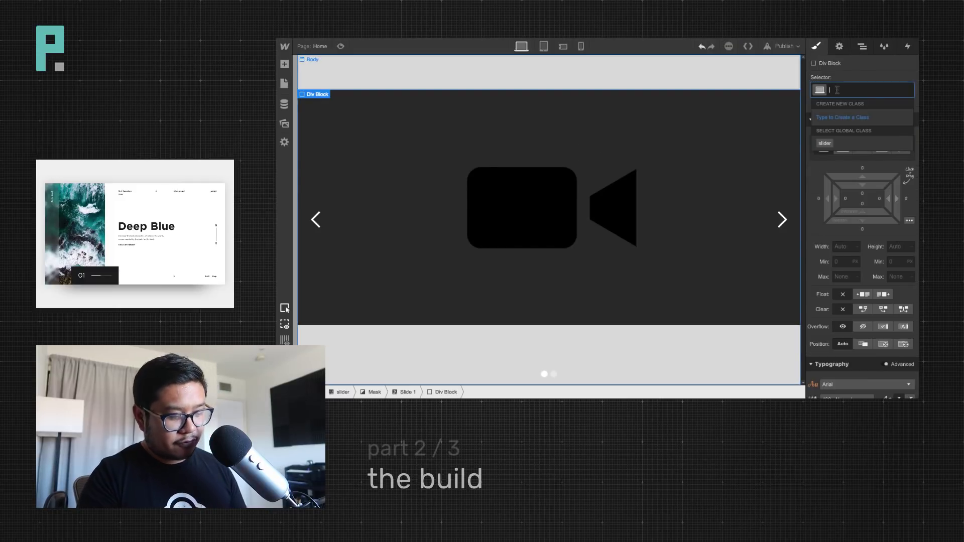
type("lex")
key("Return")
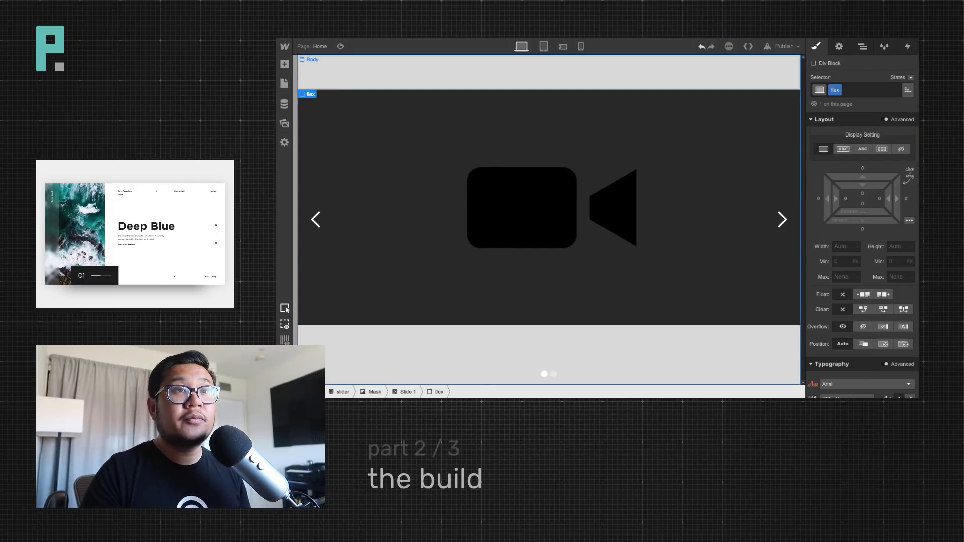
Nest the background video inside the flex div block and set that div's display to Flex
left_click(862, 46)
left_click_drag(856, 124, 862, 125)
left_click(817, 47)
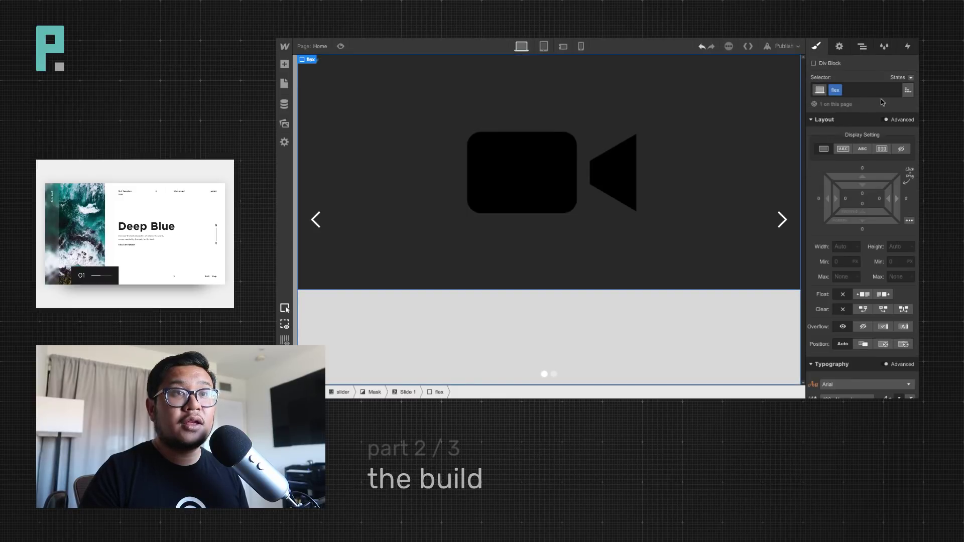
left_click(882, 149)
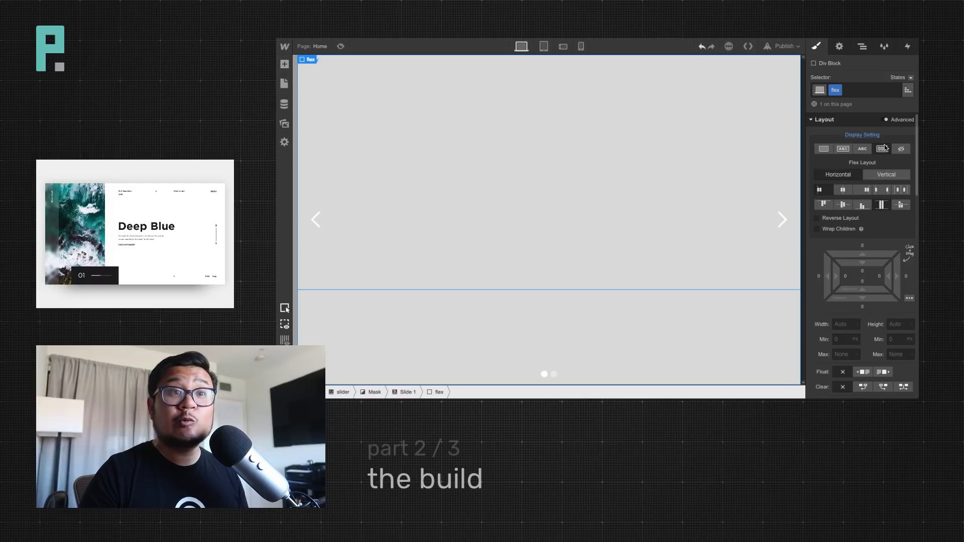
Give Slide 1 the class "slide"
left_click(862, 46)
left_click(856, 114)
left_click(817, 47)
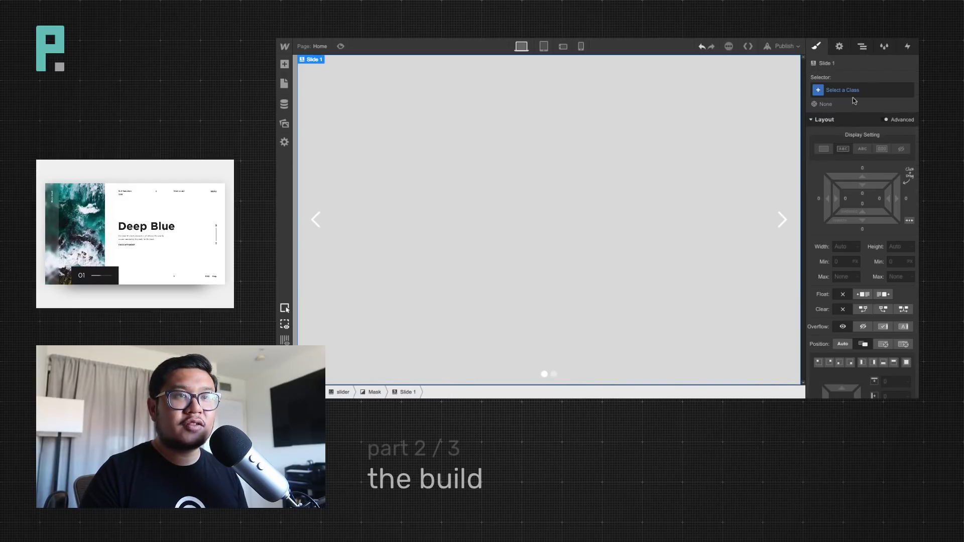
left_click(850, 90)
type("slide")
key("Return")
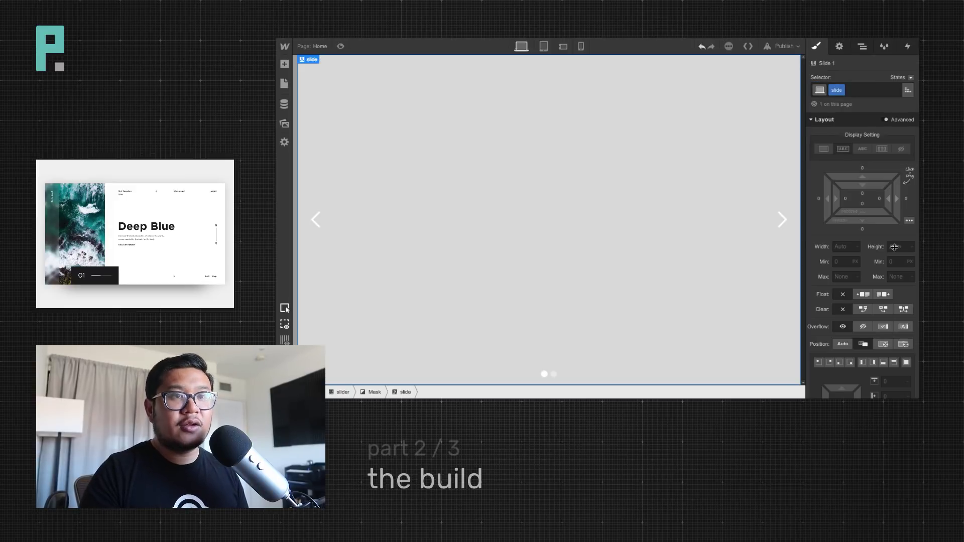
Set the height of the slide class to 100 vh
left_click(893, 246)
type("100")
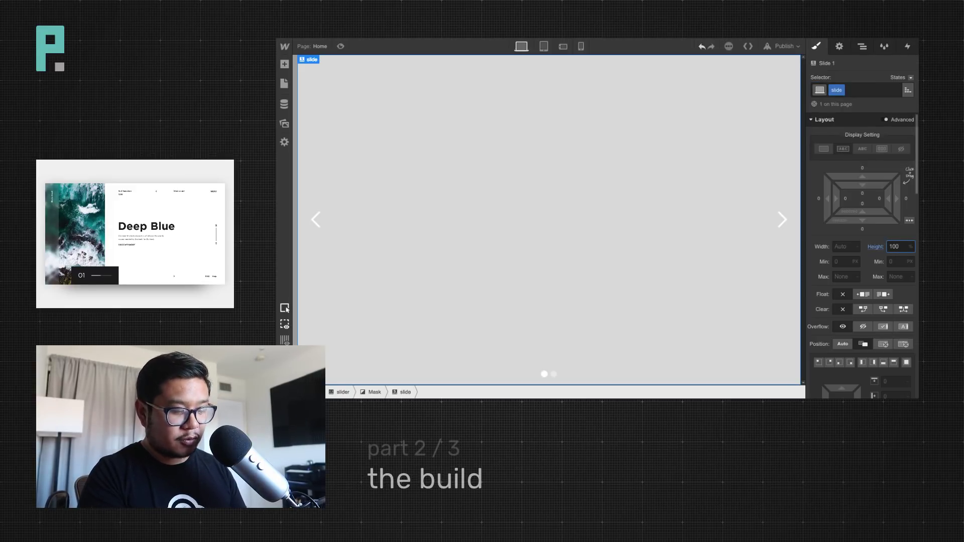
type("%vh")
key("Return")
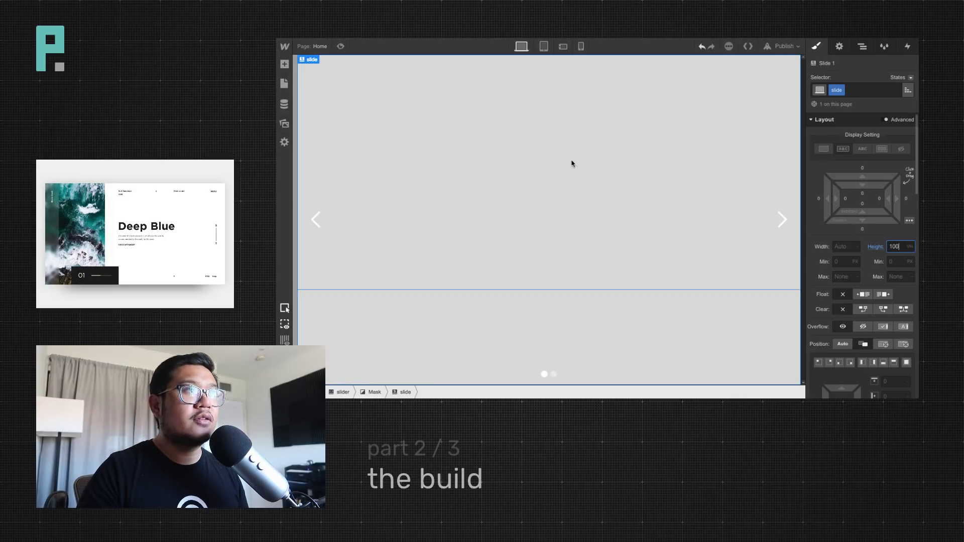
Set the flex div block's height to 100 vh
left_click(518, 232)
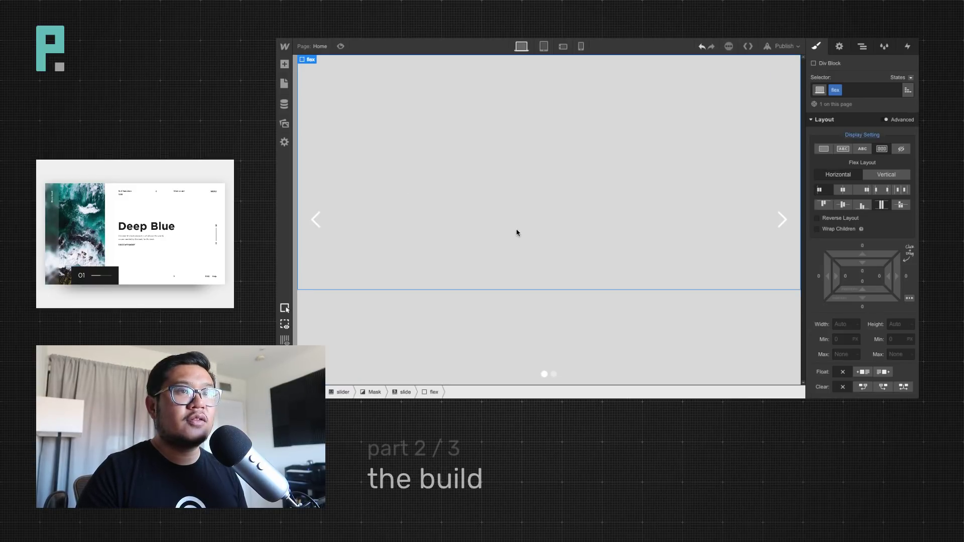
left_click(902, 324)
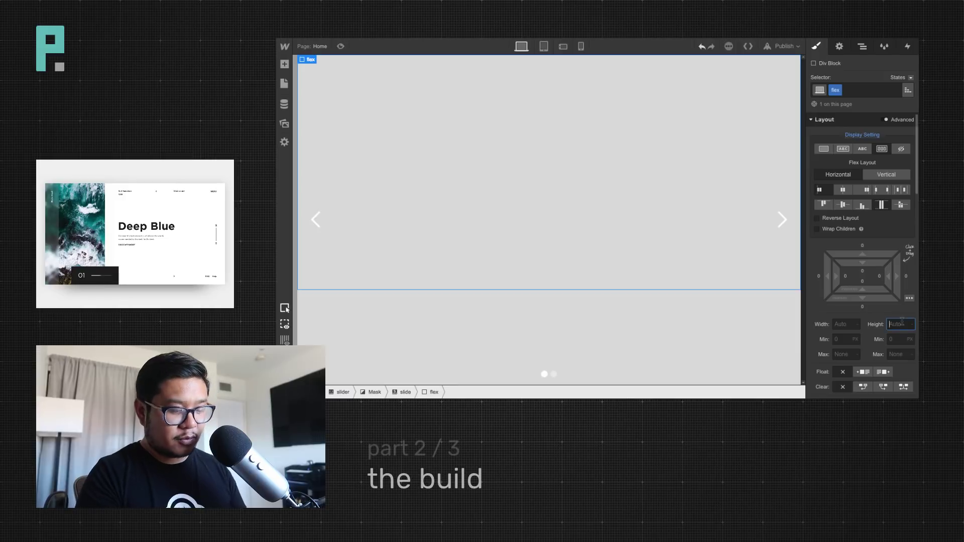
type("100vh")
key("Return")
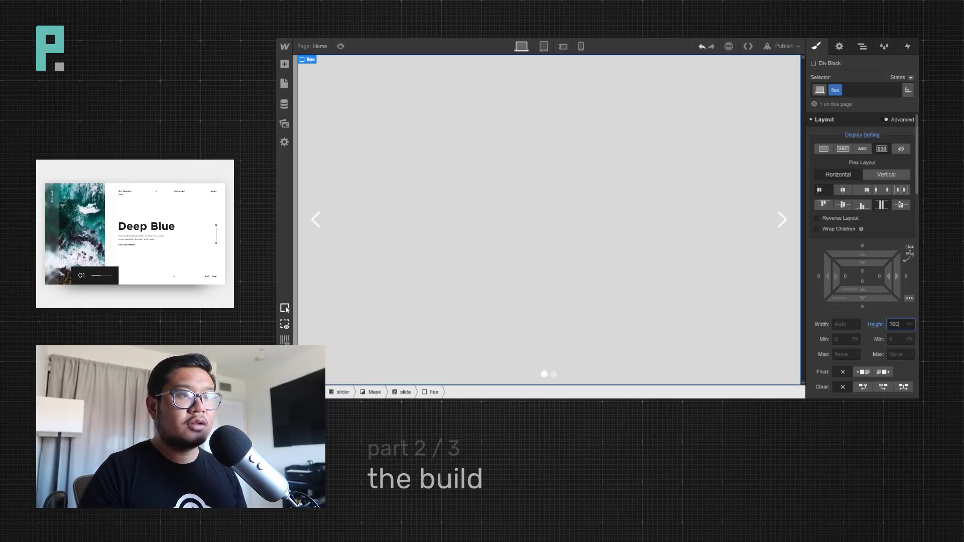
Set the height of the slider's Mask to 100
left_click(862, 46)
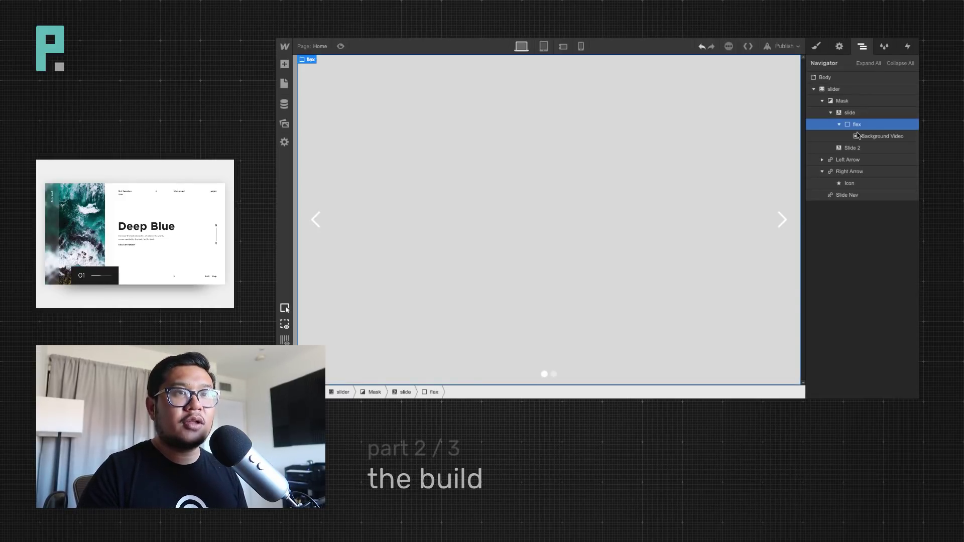
left_click(847, 102)
left_click(816, 46)
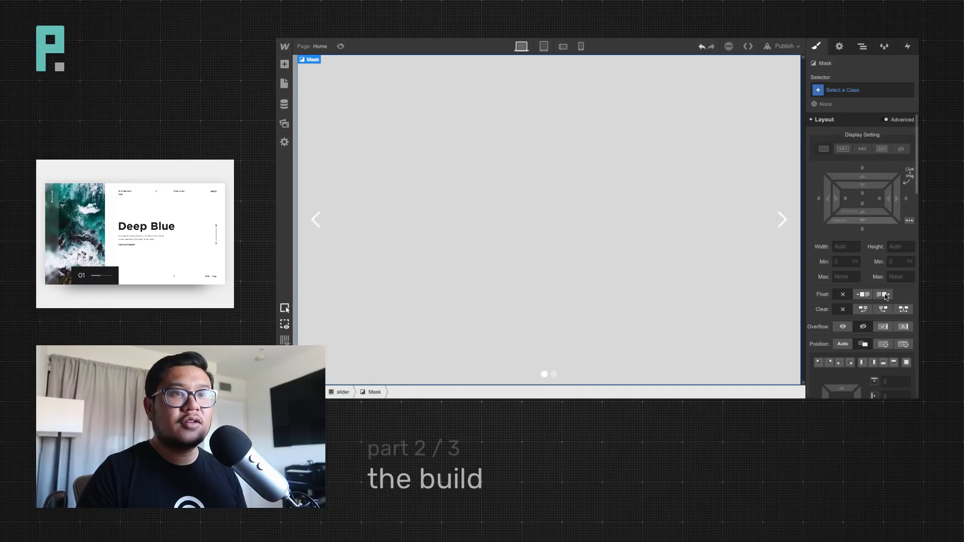
left_click(899, 246)
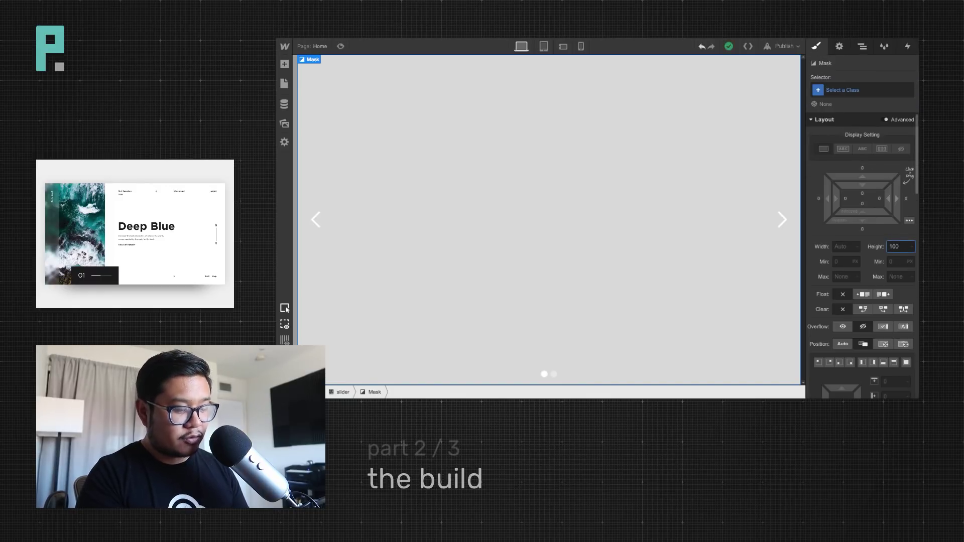
Reset the height of the slide class to Auto
left_click(862, 47)
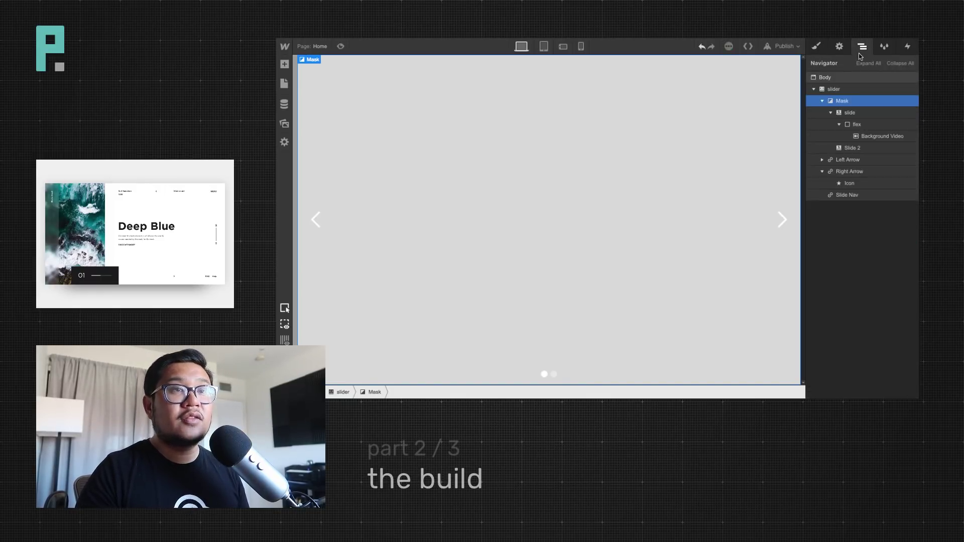
left_click(851, 113)
left_click(816, 46)
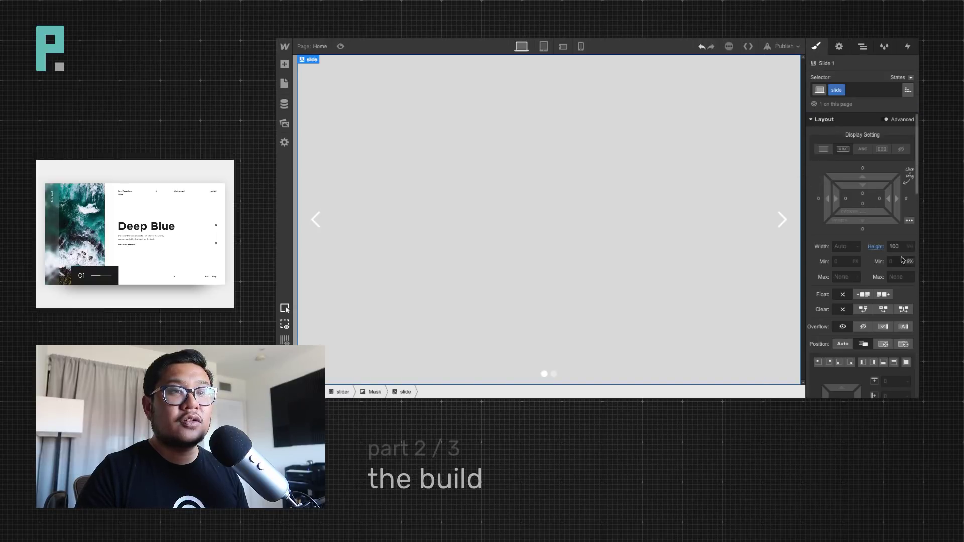
left_click(876, 246, "alt")
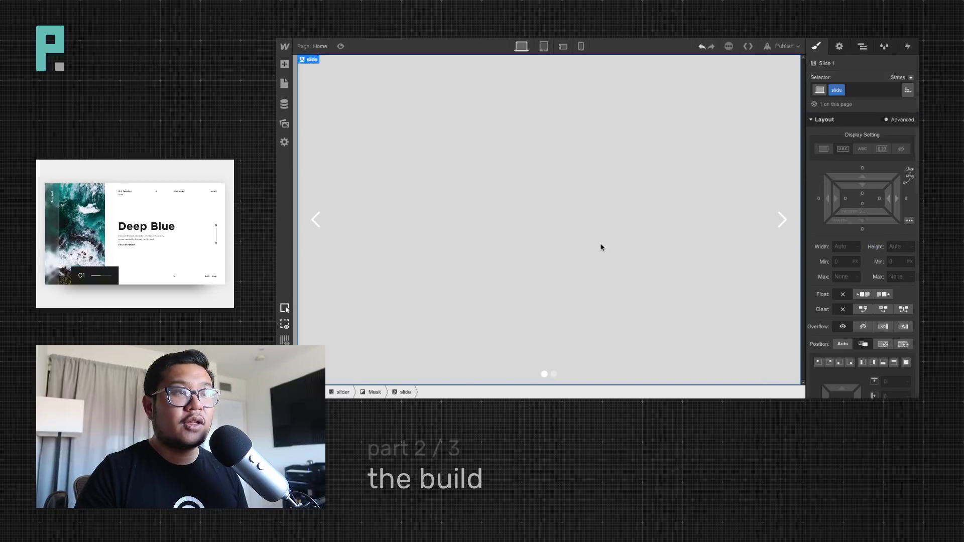
Reset the flex div block's height and set it to 100%
left_click(863, 47)
left_click(854, 125)
left_click(816, 46)
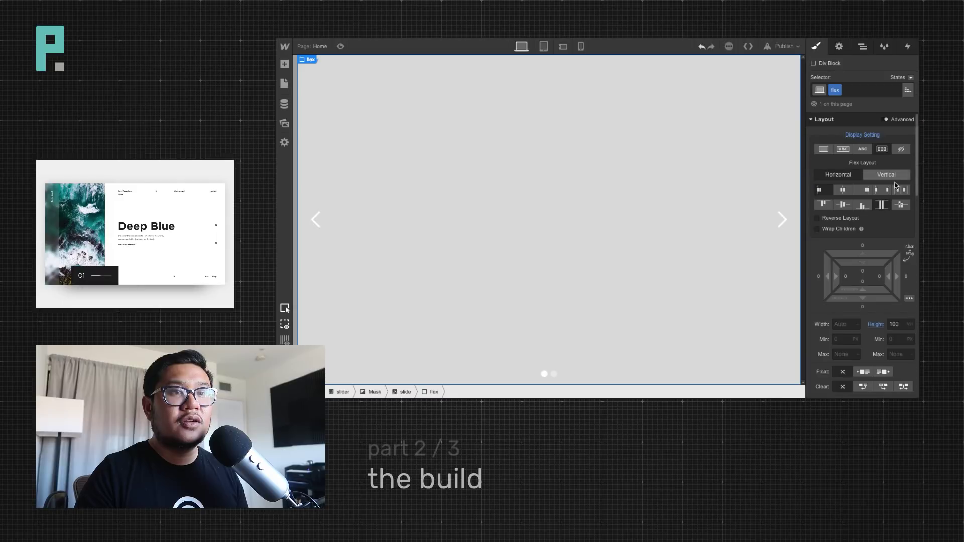
left_click(880, 324, "alt")
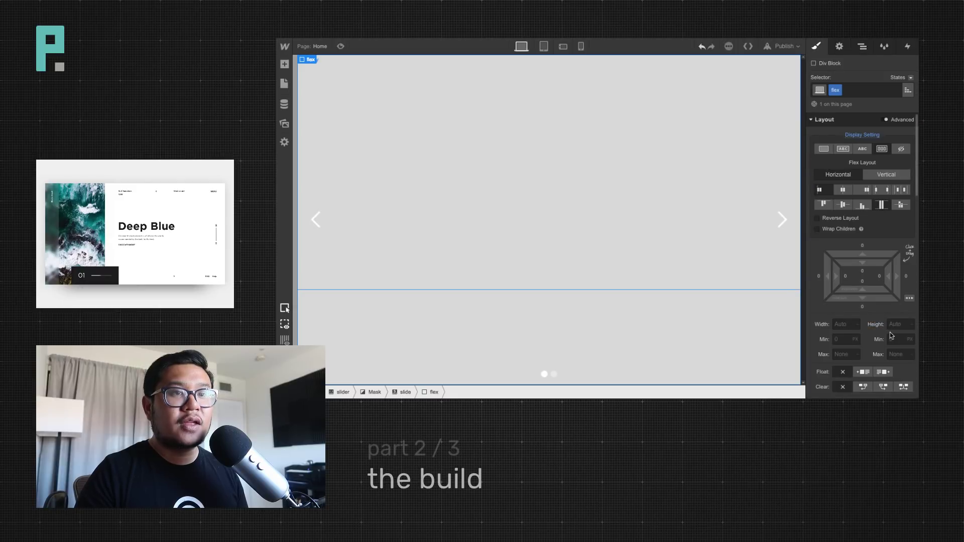
left_click(898, 324)
type("100")
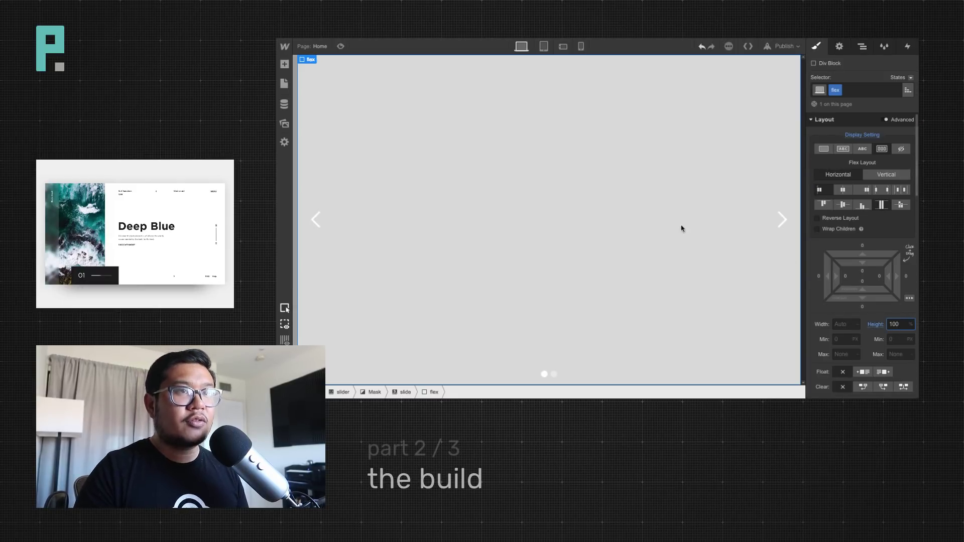
Set the Background Video inside the flex div to grow to fill the available space, and preview the page
left_click(863, 46)
left_click(869, 136)
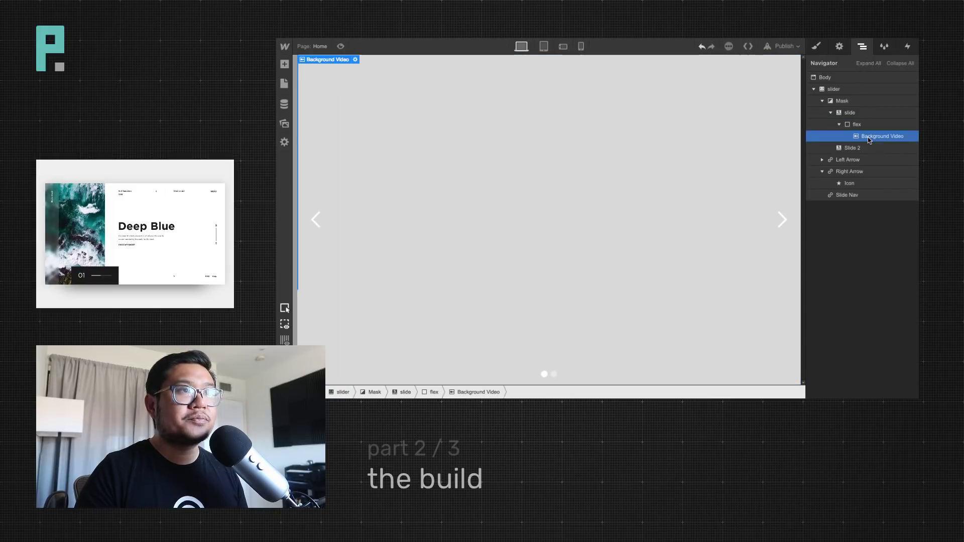
left_click(870, 127)
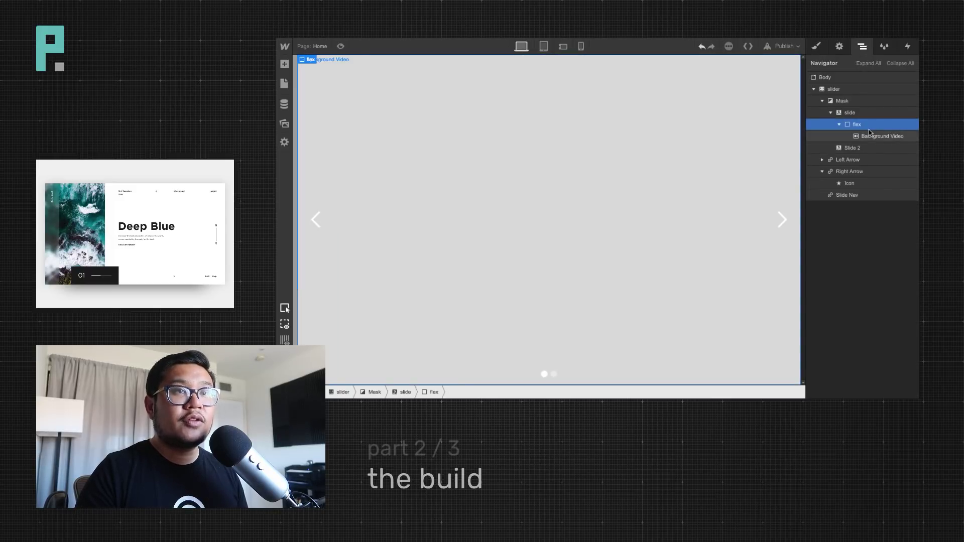
left_click(877, 138)
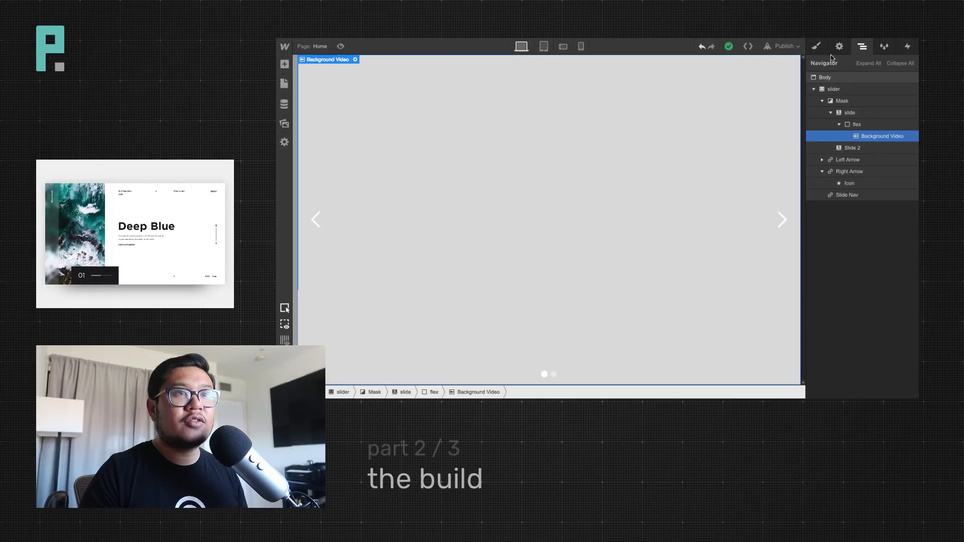
left_click(816, 47)
left_click(858, 152)
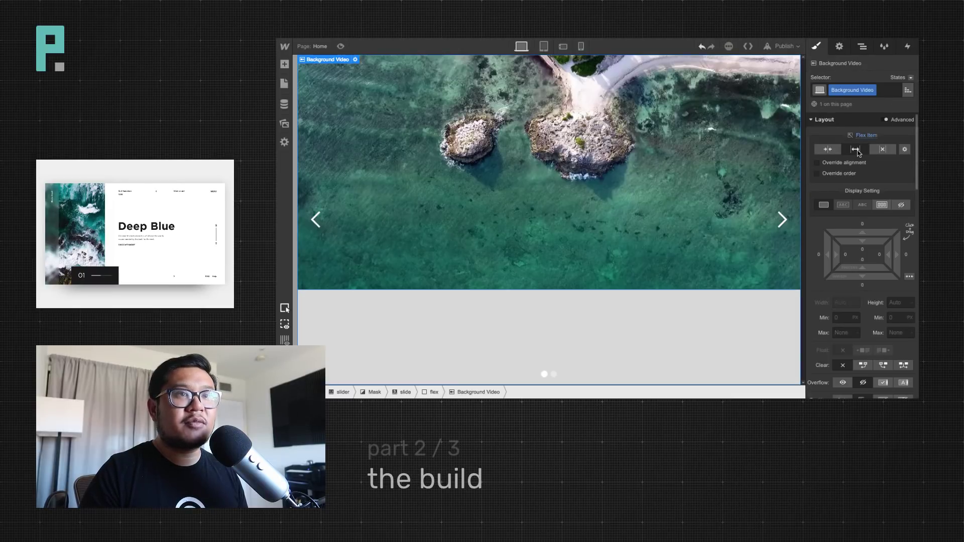
left_click(341, 47)
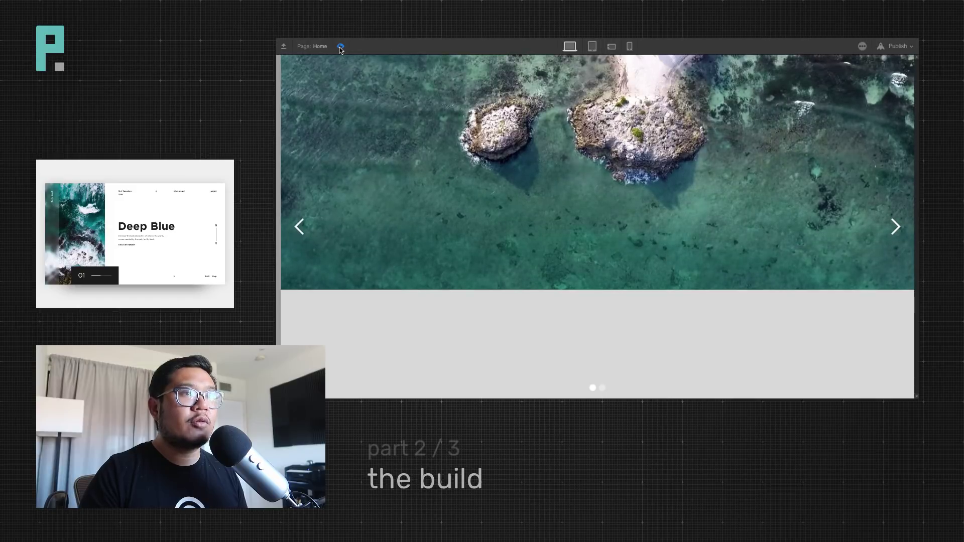
left_click(341, 46)
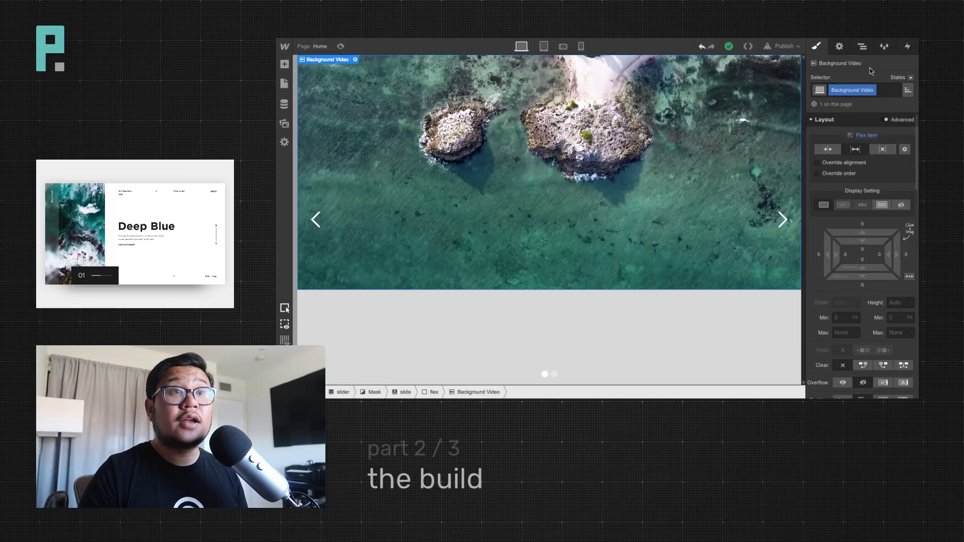
Set the Background Video to shrink if needed, with a custom flex basis of 100/3%
left_click(862, 47)
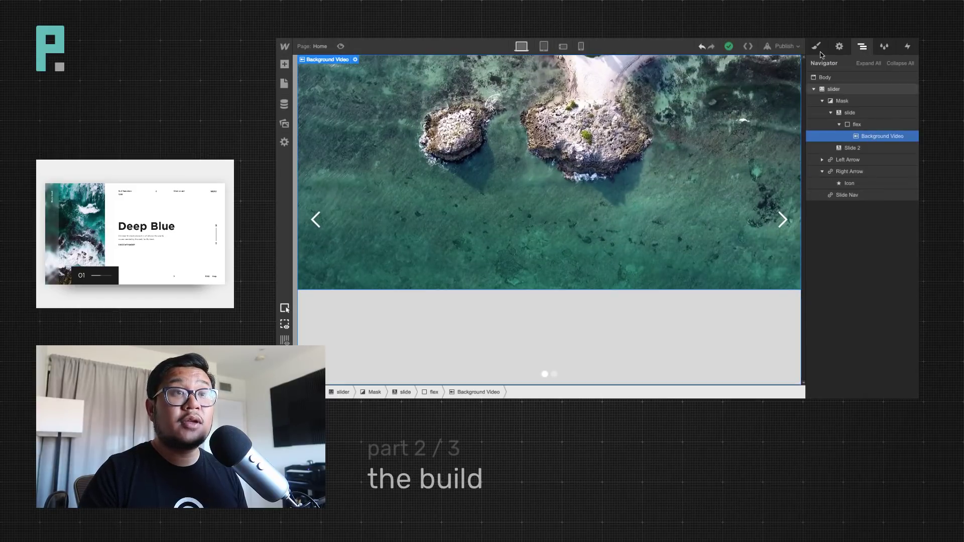
key("s")
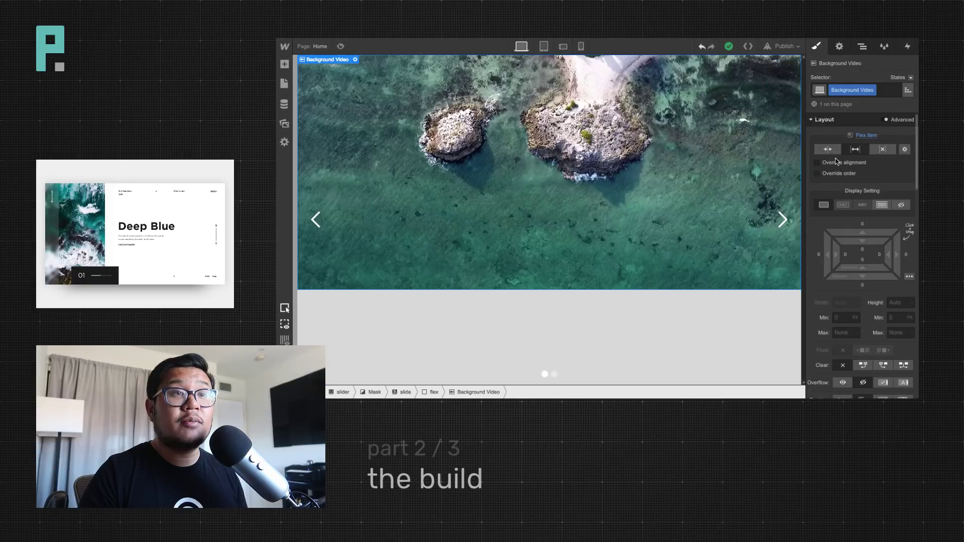
left_click(828, 149)
left_click(904, 150)
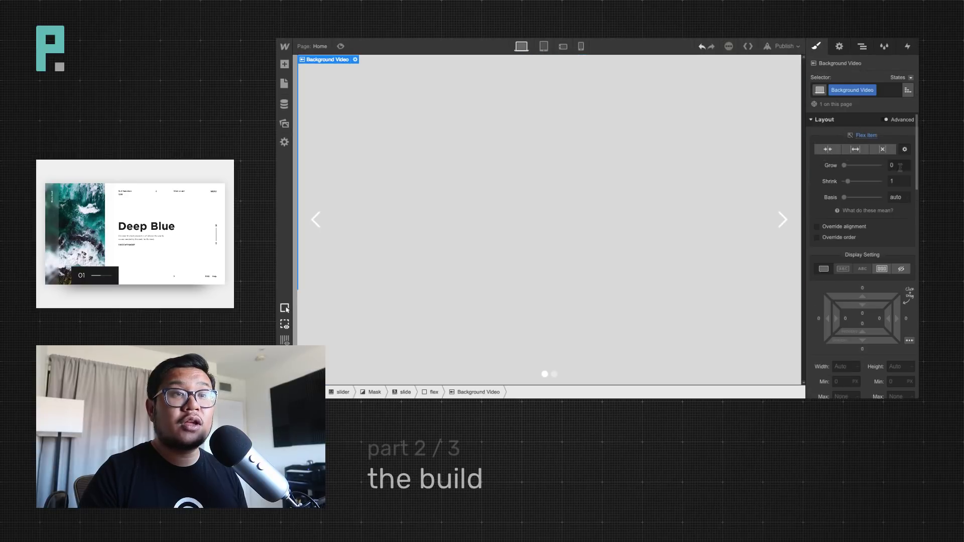
left_click(897, 198)
type("100/3")
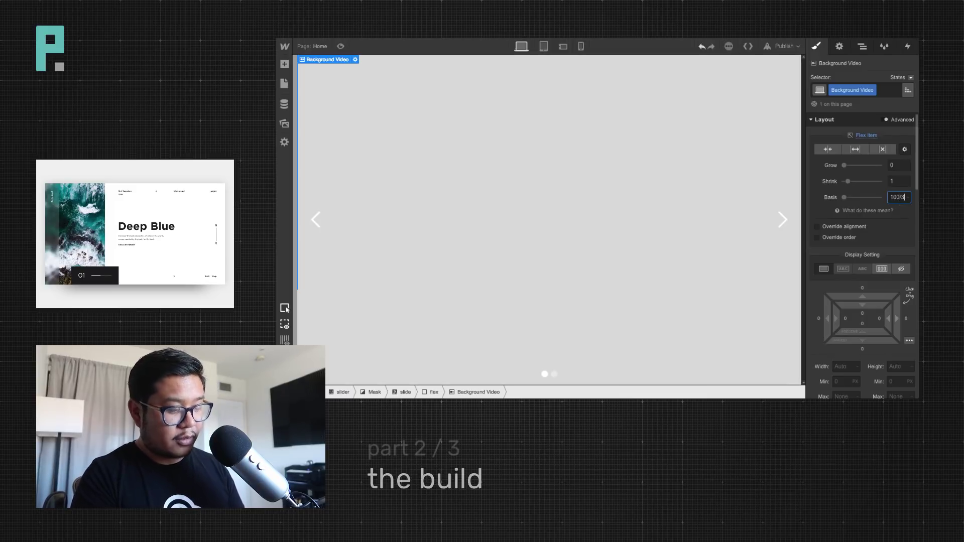
type("%")
key("Return")
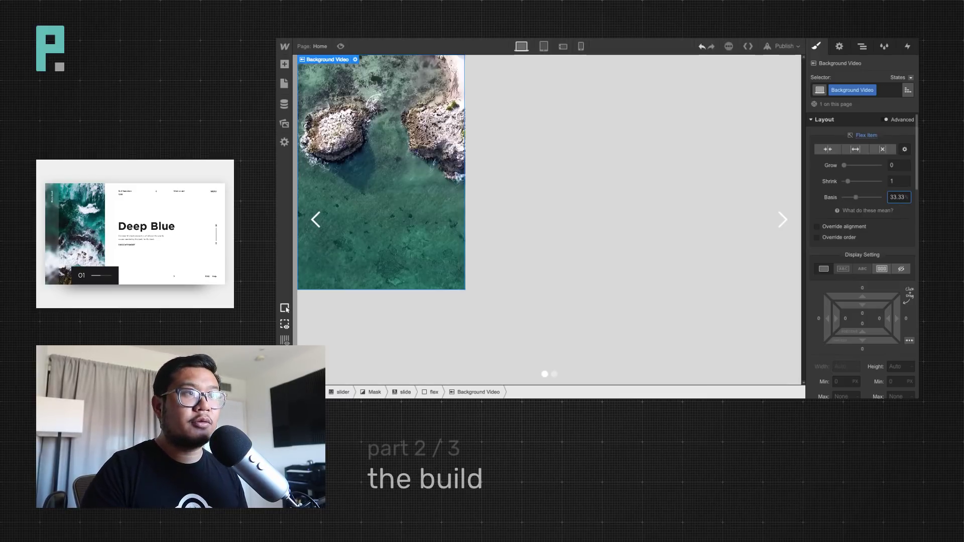
Add a div block after the Background Video inside the flex div and give it the class "flex child 33"
left_click(863, 48)
key("a")
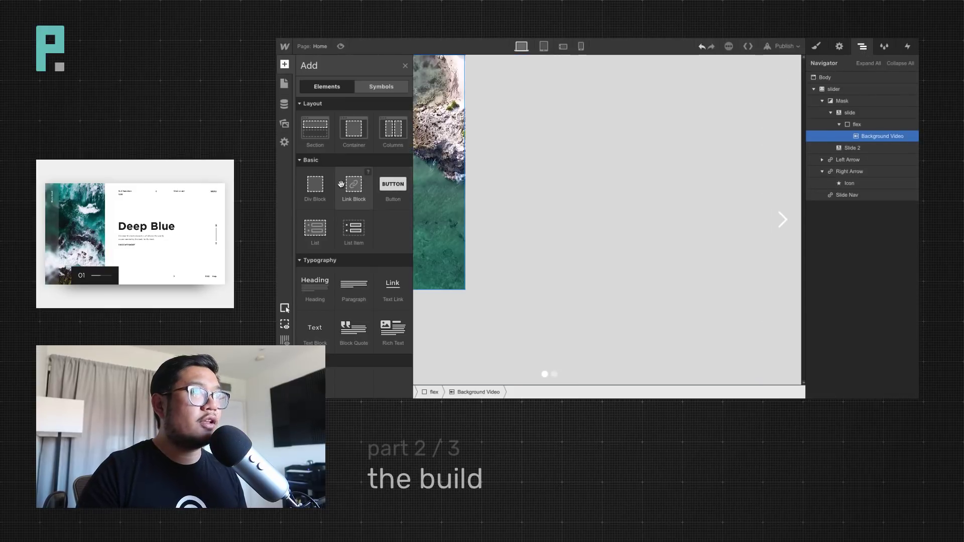
left_click_drag(315, 185, 897, 151)
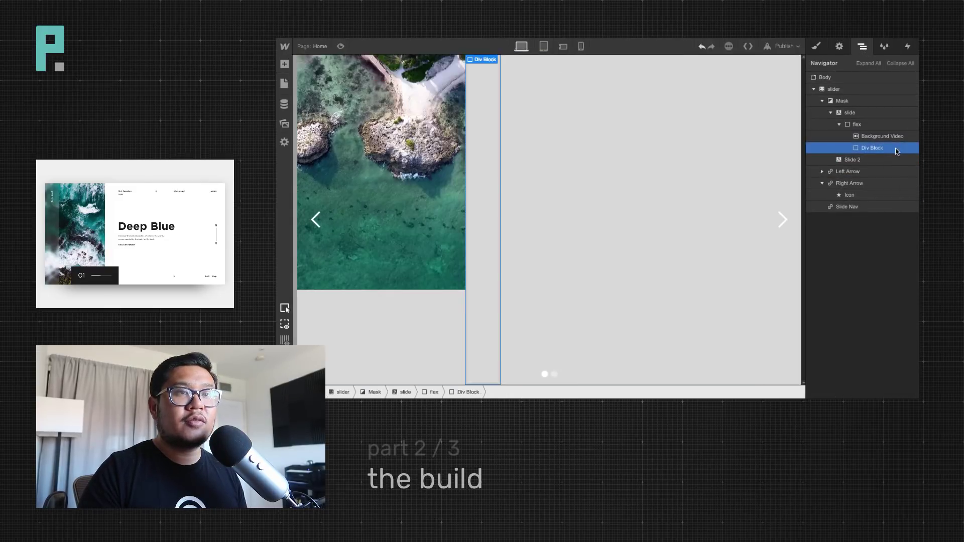
left_click(817, 46)
left_click(861, 86)
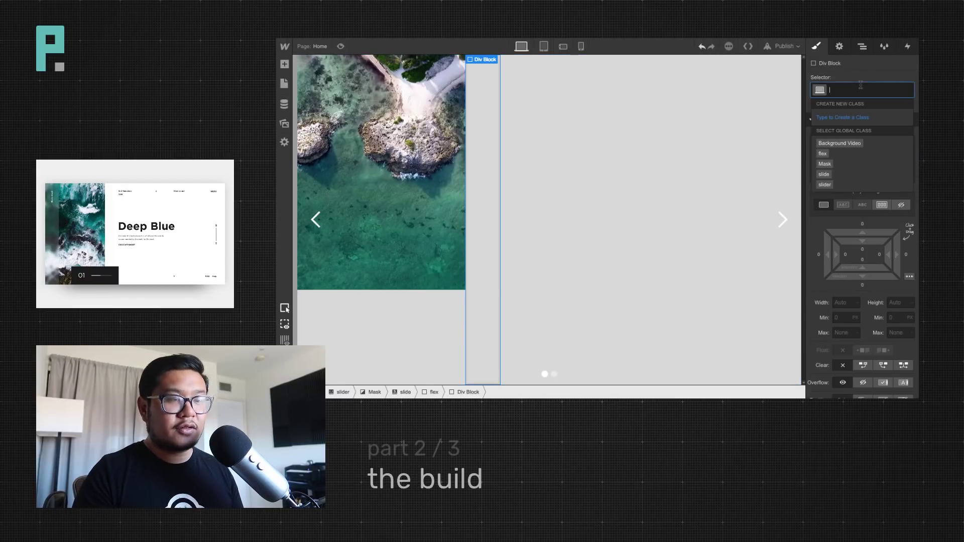
type("flex chil")
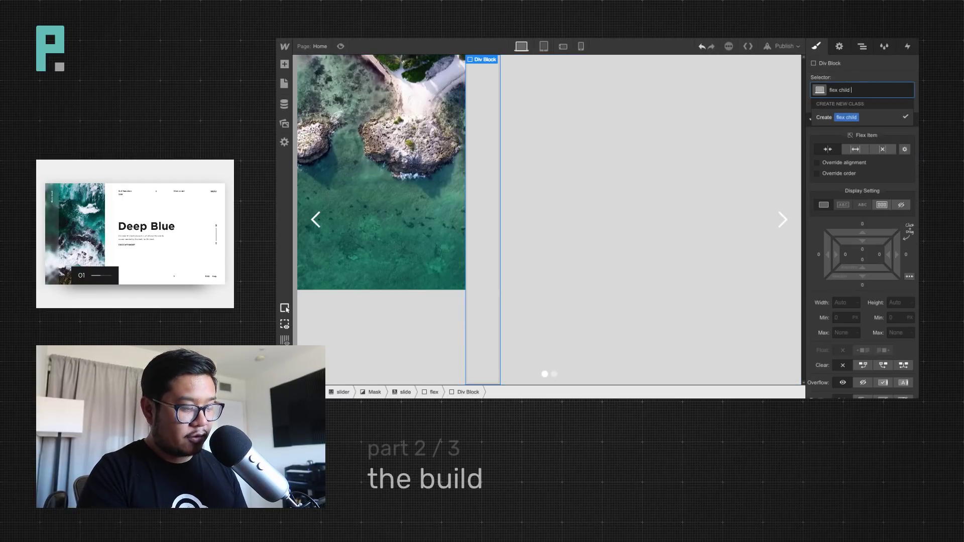
type("d 33")
key("Return")
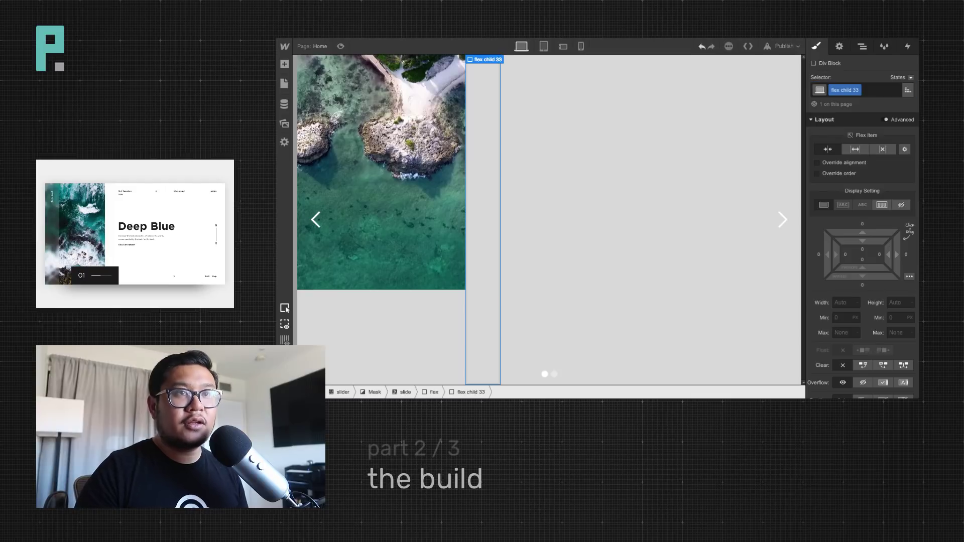
Set the flex basis of flex child 33 to 33.33% and duplicate the block to form a third column
left_click(905, 149)
left_click(895, 197)
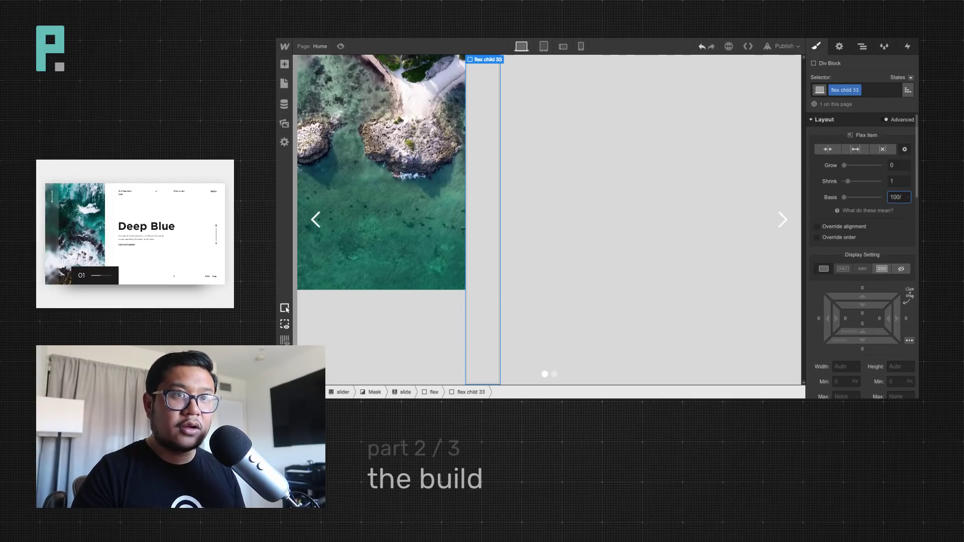
key("Return")
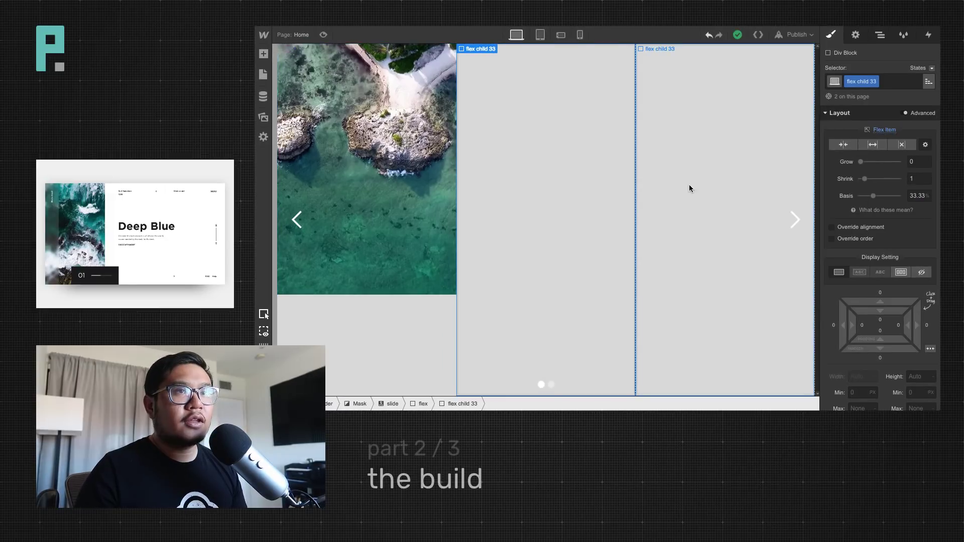
Add the combo class "last" to the flex child 33 block in the third column
left_click(689, 185)
left_click(559, 188)
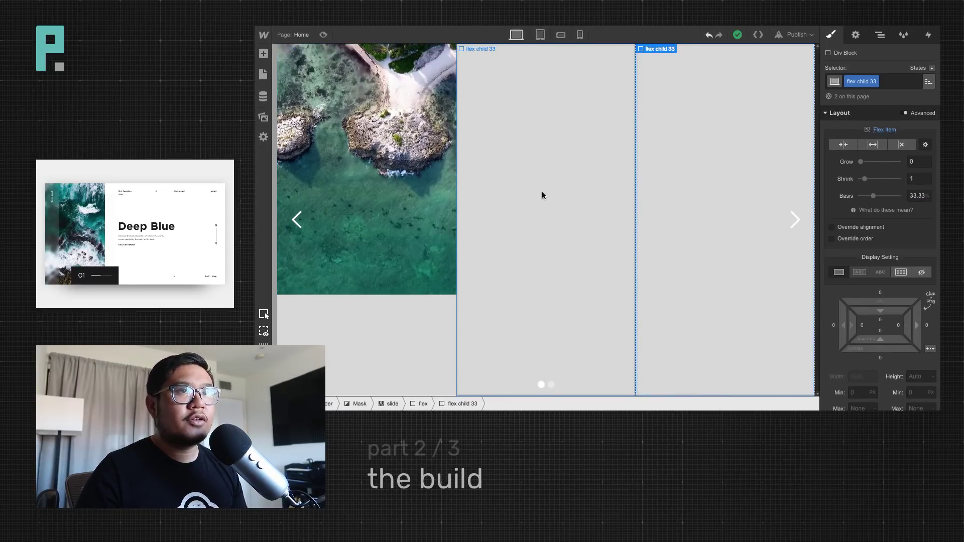
left_click(753, 140)
left_click(894, 84)
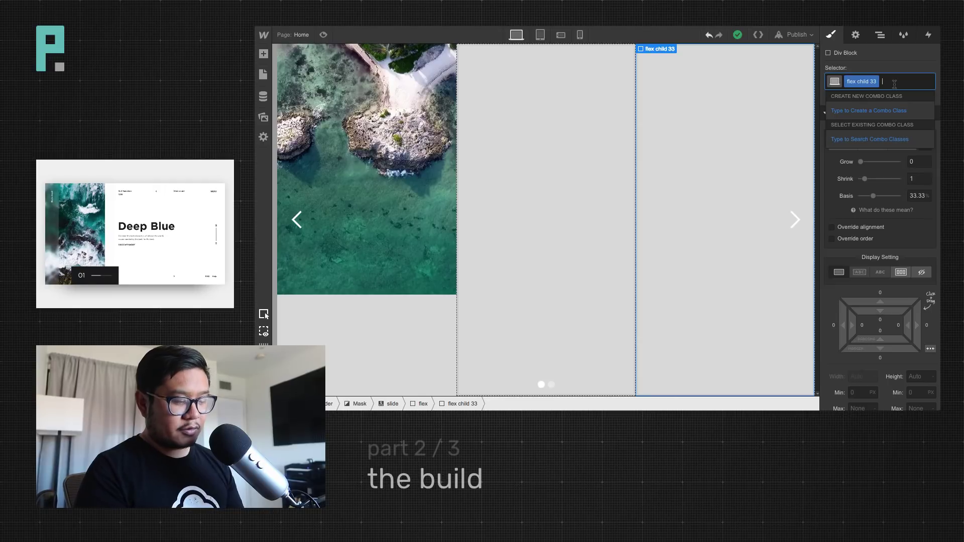
type("last")
key("Return")
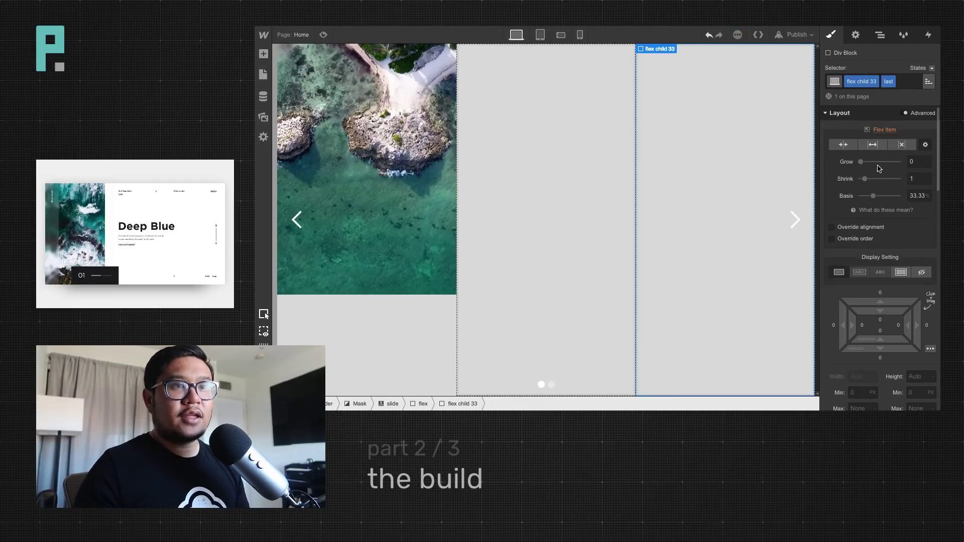
Give the third column a solid black left border 1 px wide
scroll(863, 267, "down", 10)
left_click(830, 251)
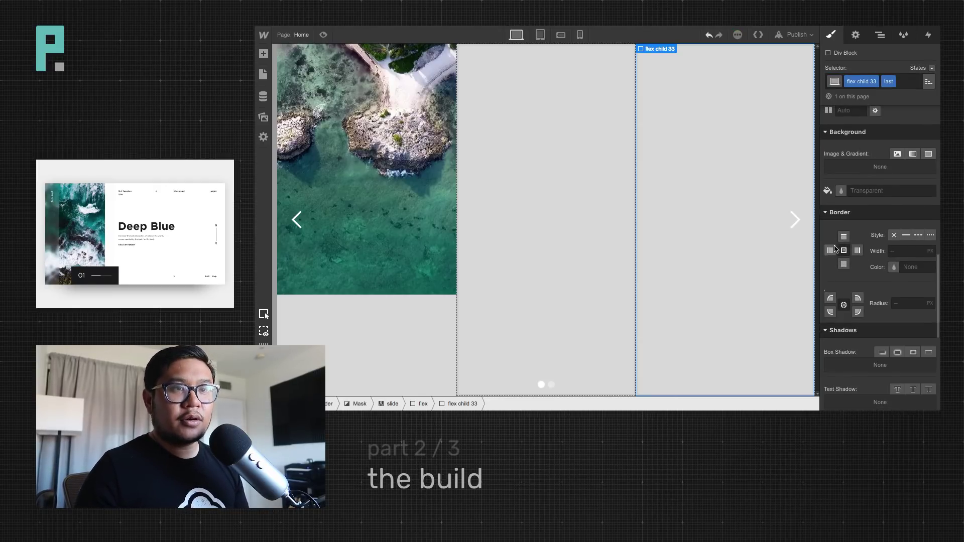
left_click(906, 235)
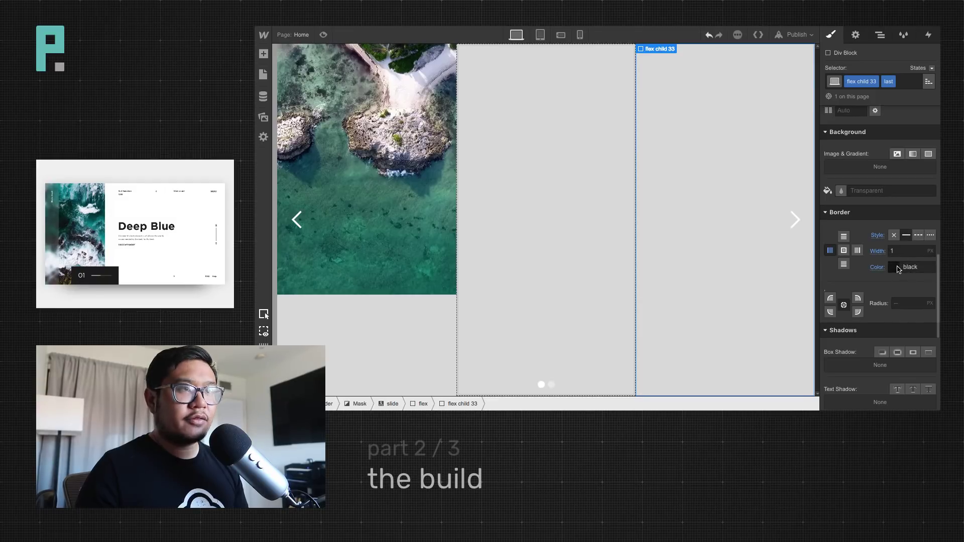
Set the background color of the Body (All Pages) tag to white
left_click(880, 36)
left_click(849, 64)
key("s")
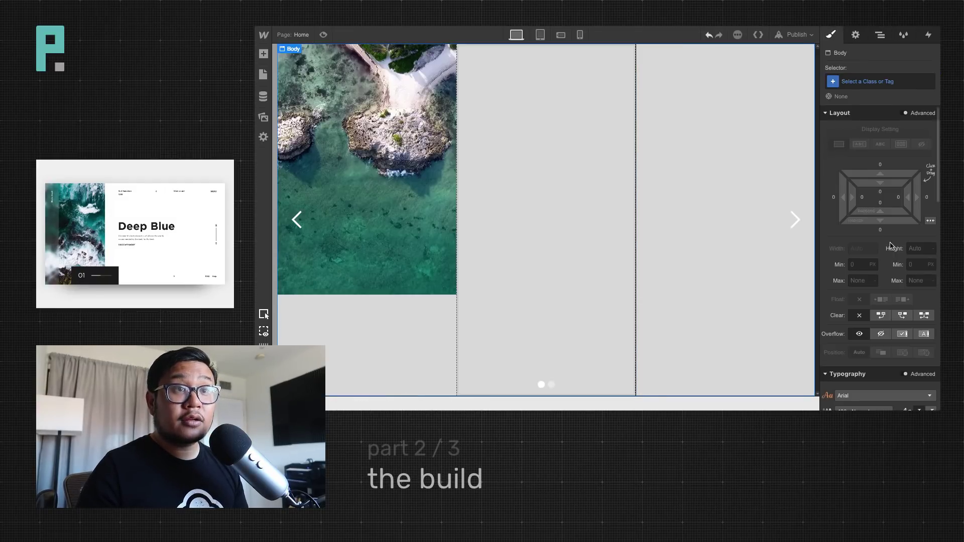
left_click(880, 83)
left_click(854, 225)
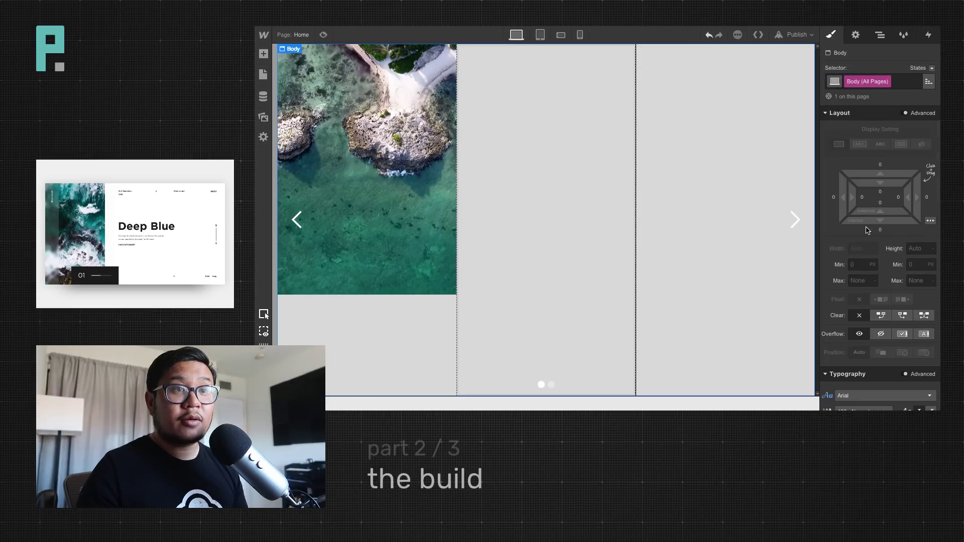
scroll(868, 230, "down", 6)
left_click(860, 263)
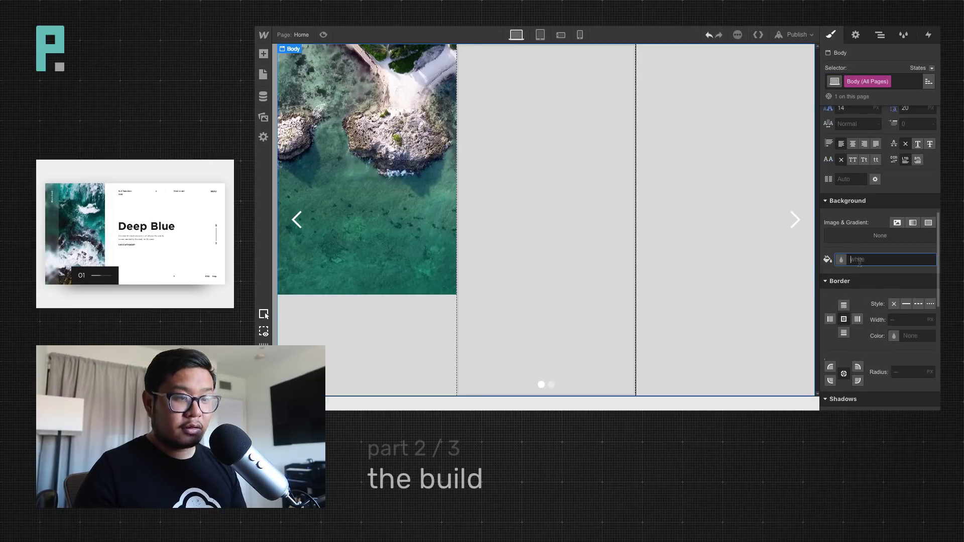
type("white")
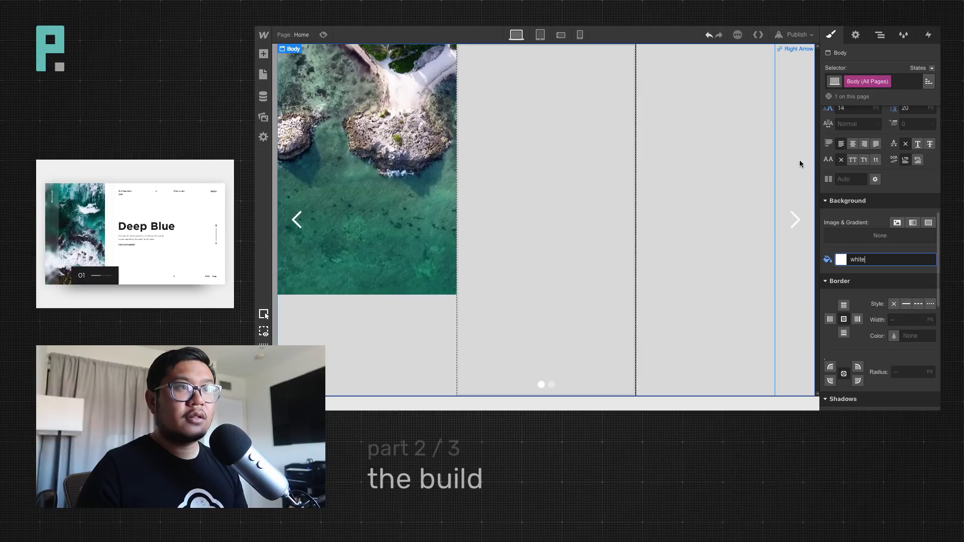
Set the background color of the slider element to transparent
left_click(880, 35)
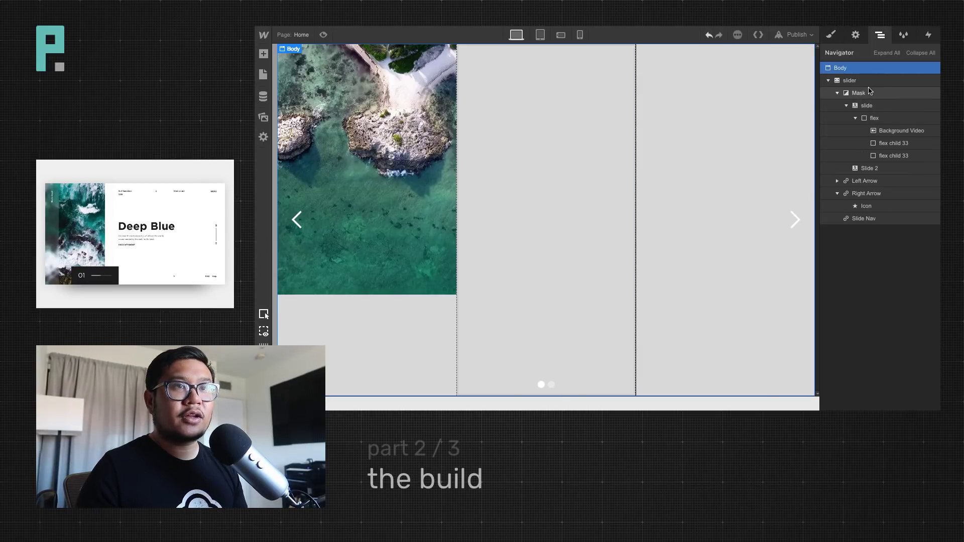
left_click(854, 80)
key("s")
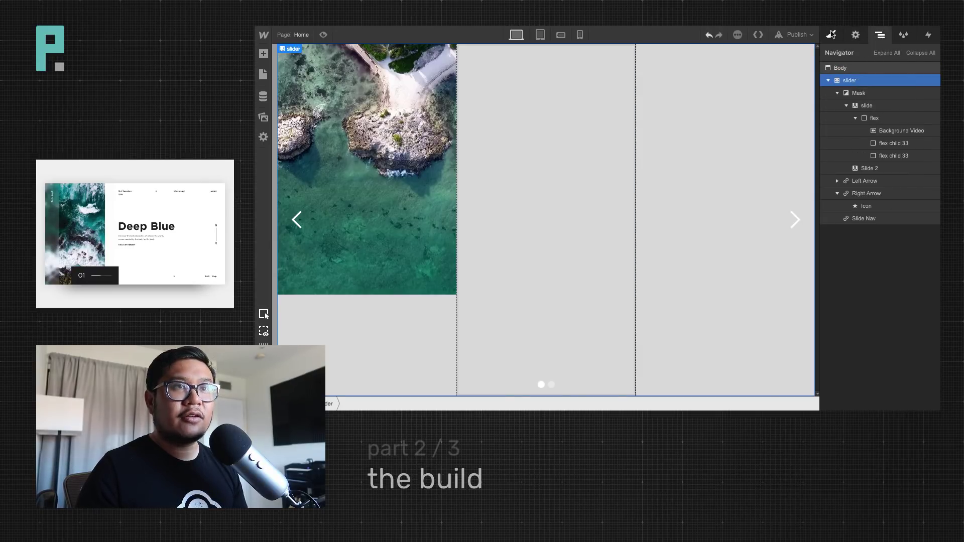
scroll(868, 275, "down", 10)
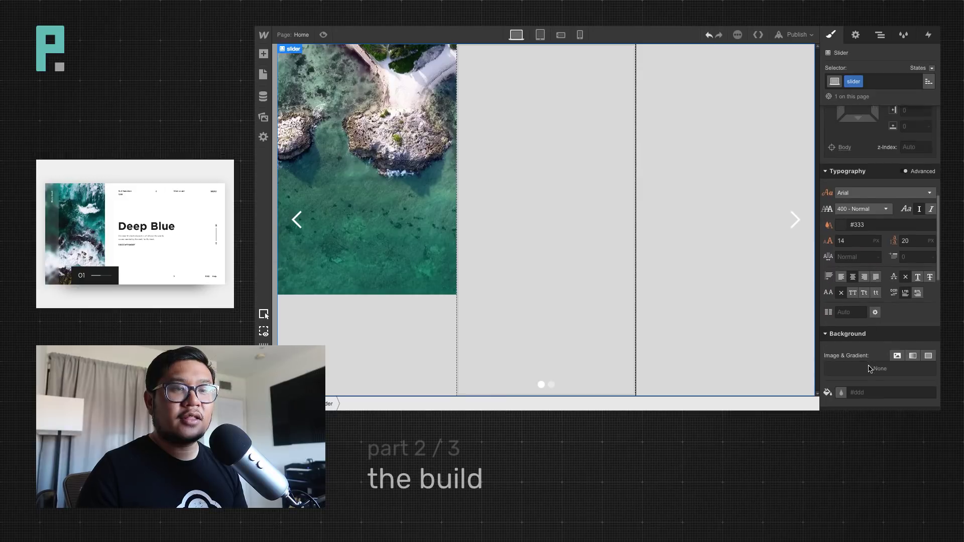
left_click(852, 376)
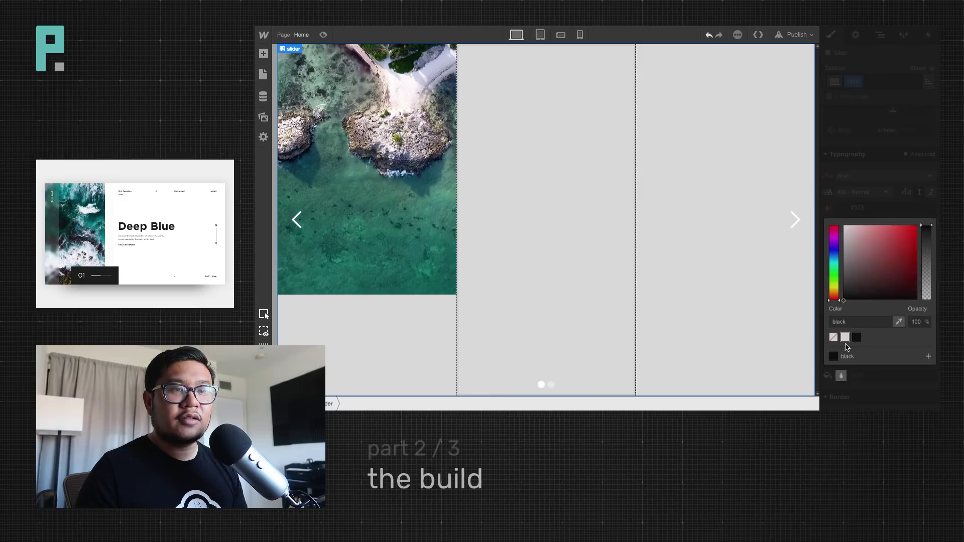
left_click(834, 339)
left_click(883, 197)
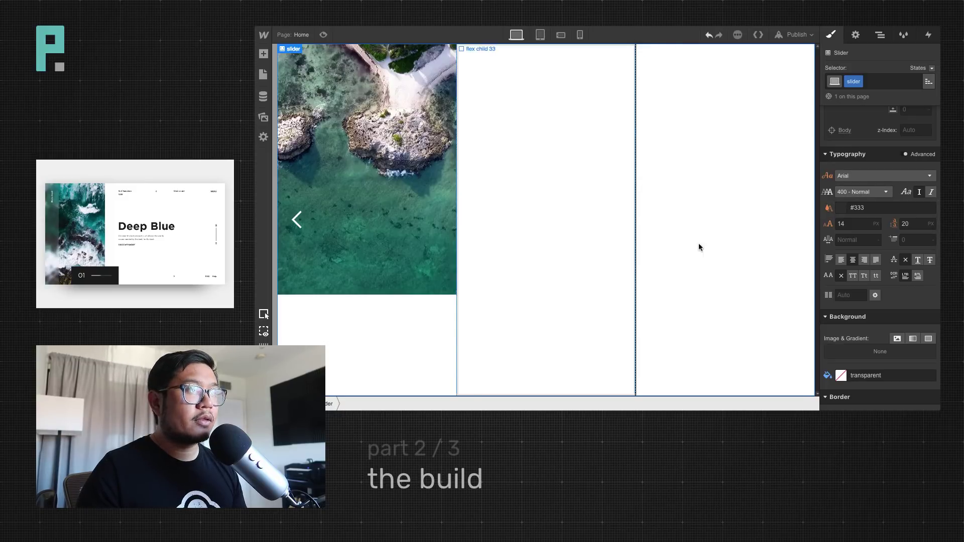
Set the color of the third column's left border to black at 15% opacity and preview the page
left_click(324, 35)
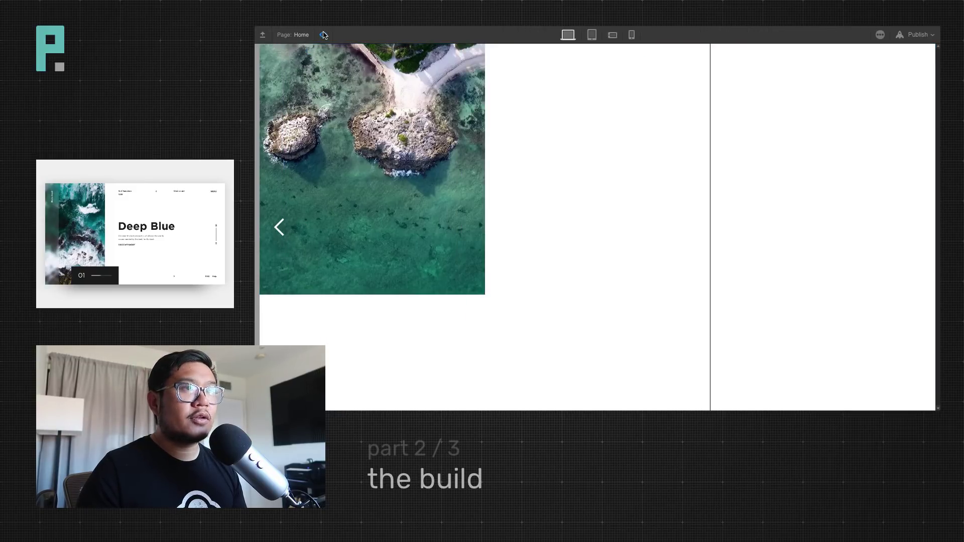
left_click(324, 35)
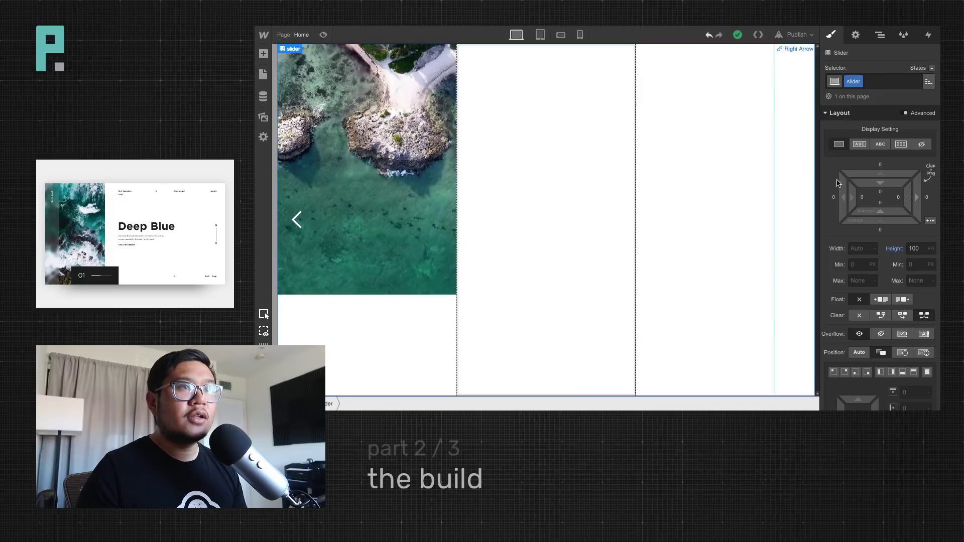
left_click(718, 182)
scroll(824, 251, "down", 10)
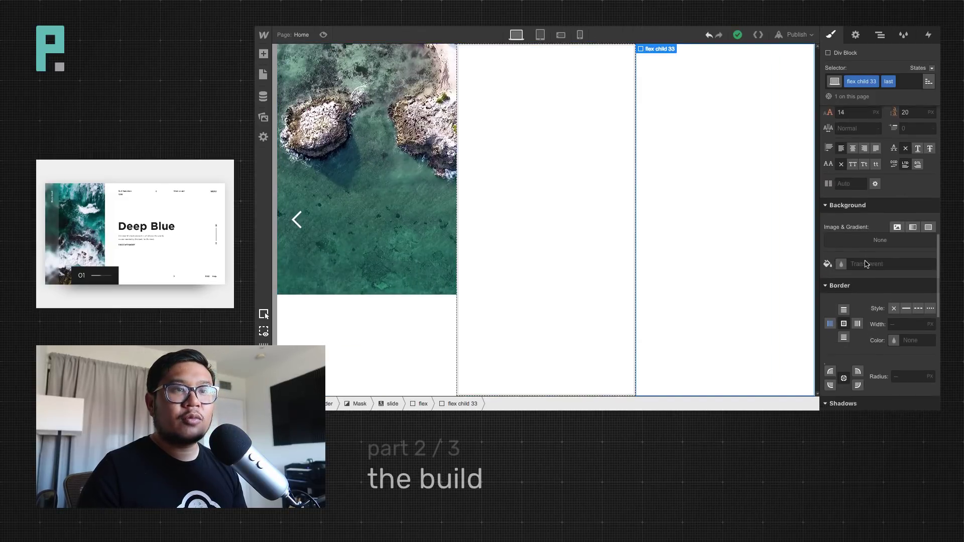
left_click(829, 248)
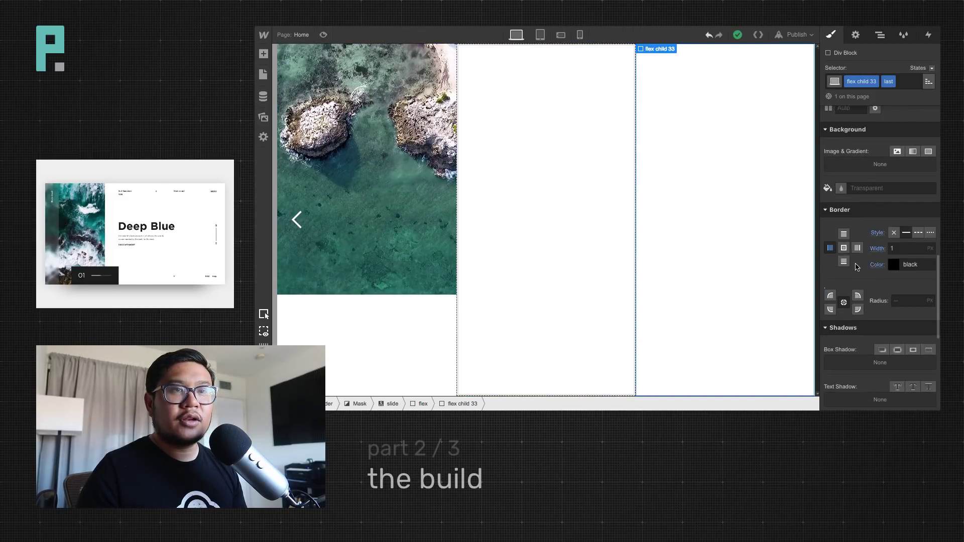
left_click(894, 266)
left_click_drag(927, 132, 926, 175)
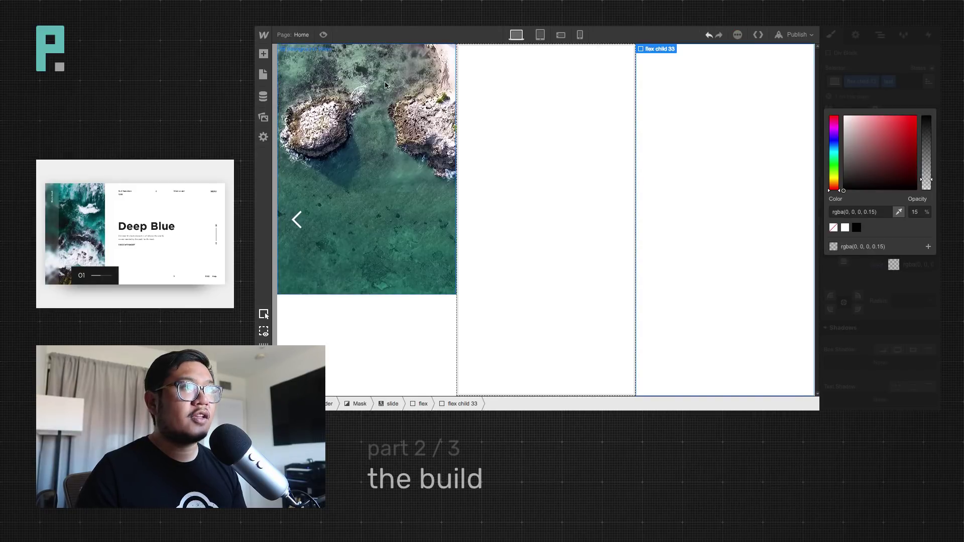
left_click(324, 35)
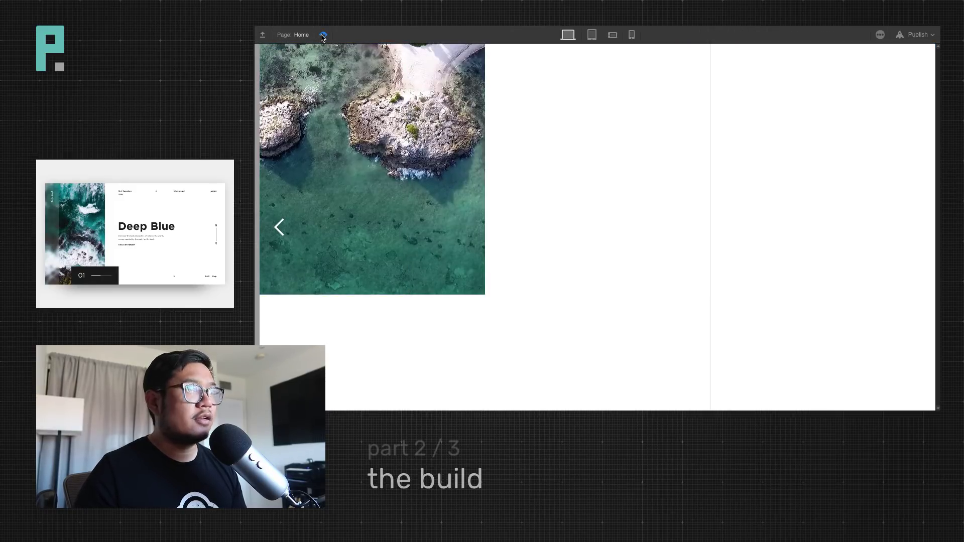
left_click(324, 35)
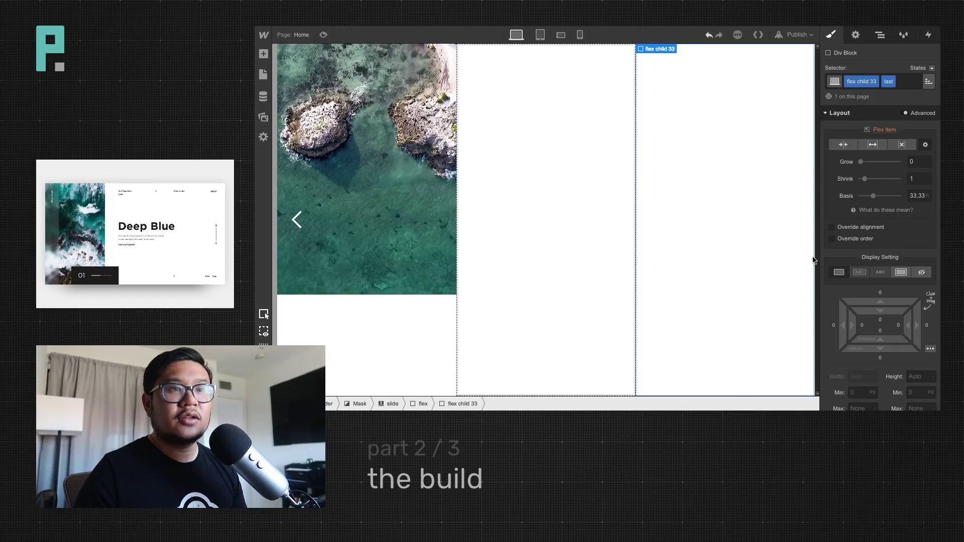
Set the third column's left border color to 10% opacity and check it in the page preview
scroll(837, 302, "down", 10)
left_click(832, 337)
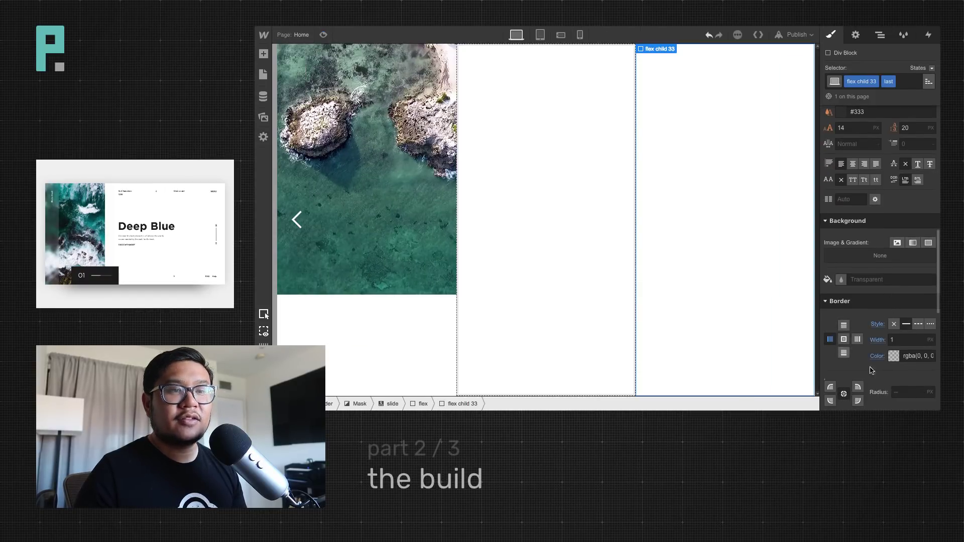
left_click(894, 357)
left_click(926, 275)
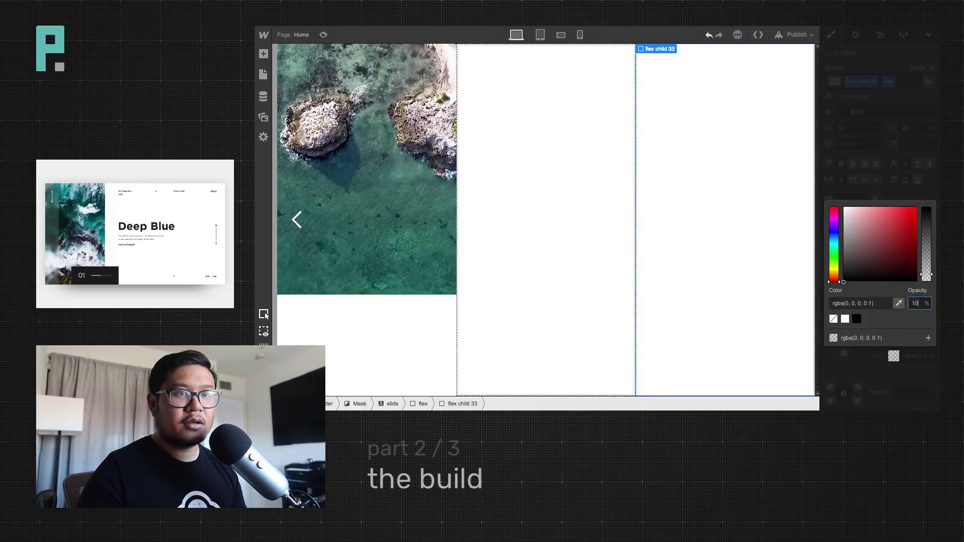
left_click(775, 215)
left_click(323, 34)
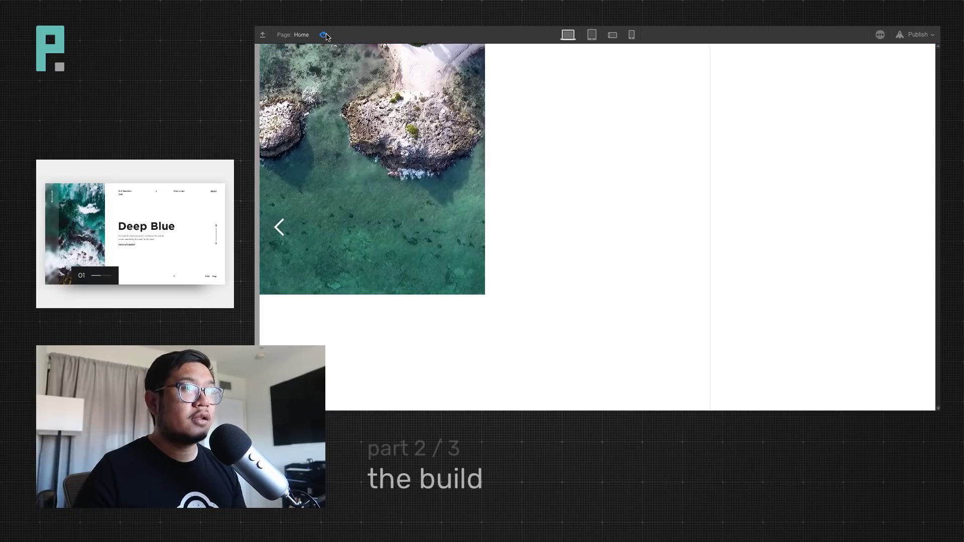
left_click(325, 36)
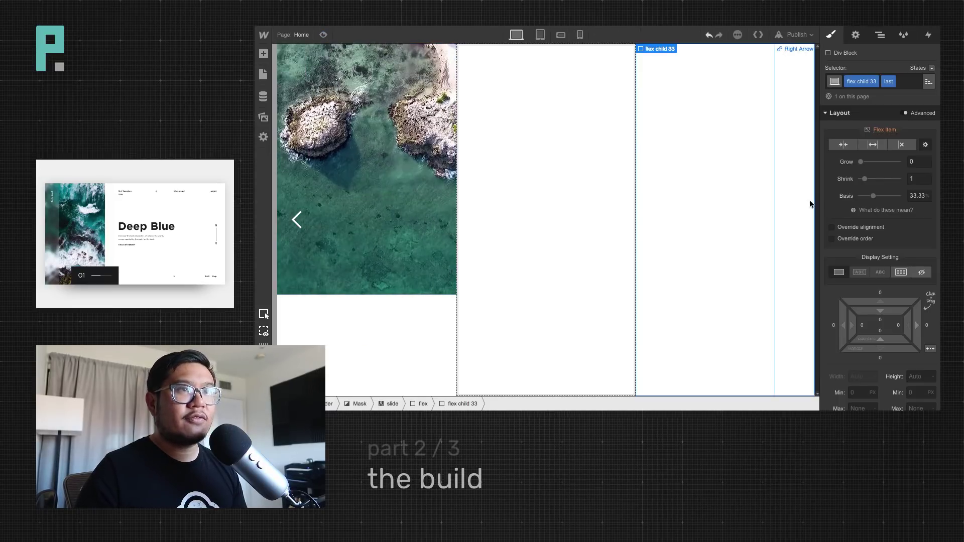
Recheck the opacity of the third column's left border color and preview the page
scroll(909, 330, "down", 10)
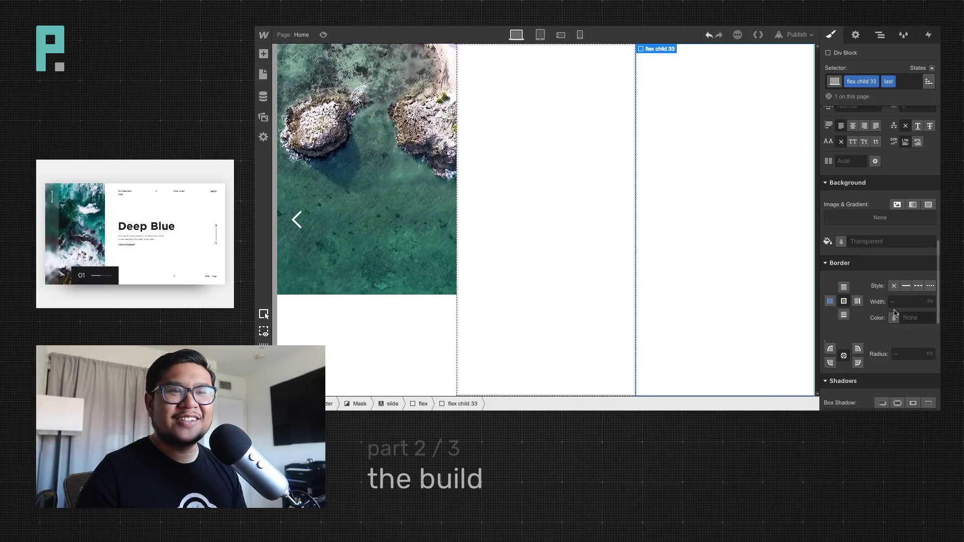
left_click(892, 319)
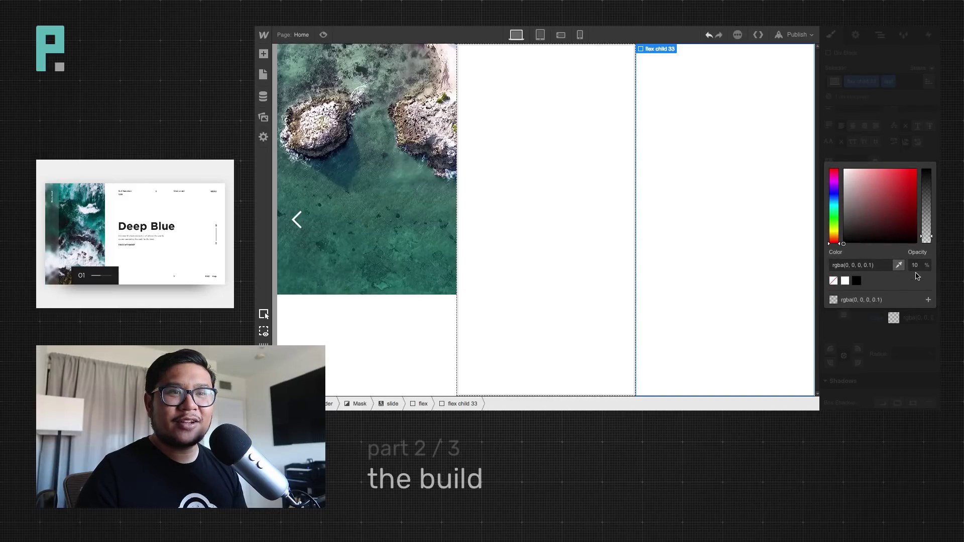
left_click(917, 266)
key("Escape")
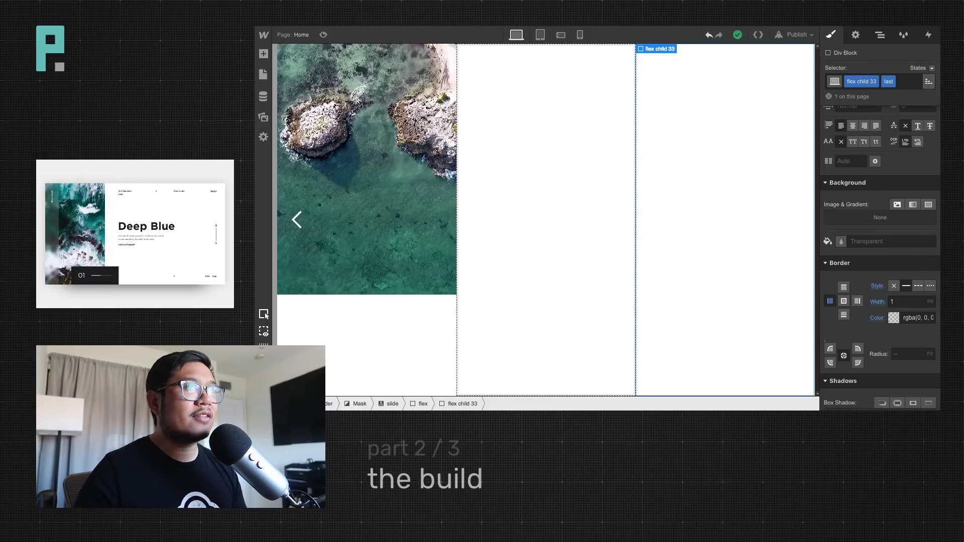
left_click(323, 34)
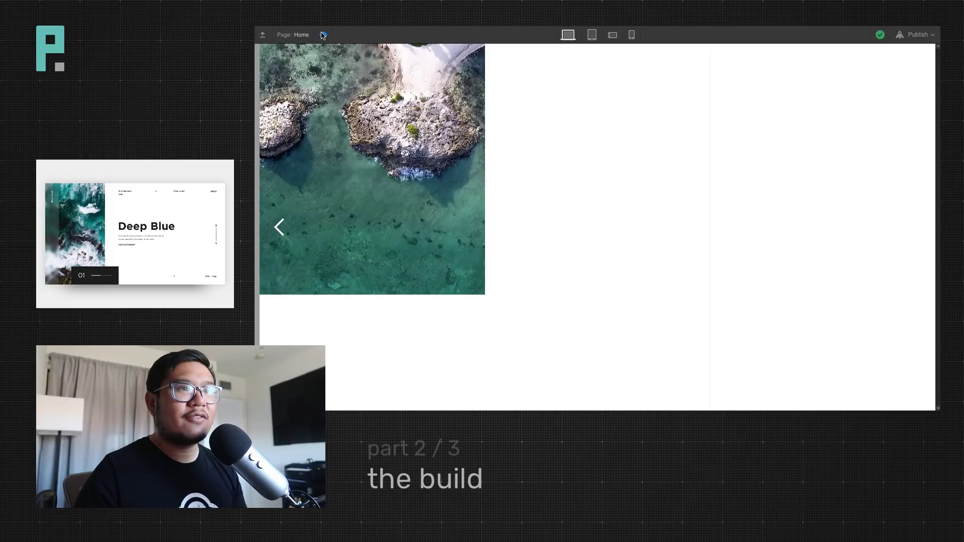
left_click(323, 35)
Set the height of the Background Video element to 100 vh and preview the page
left_click(381, 173)
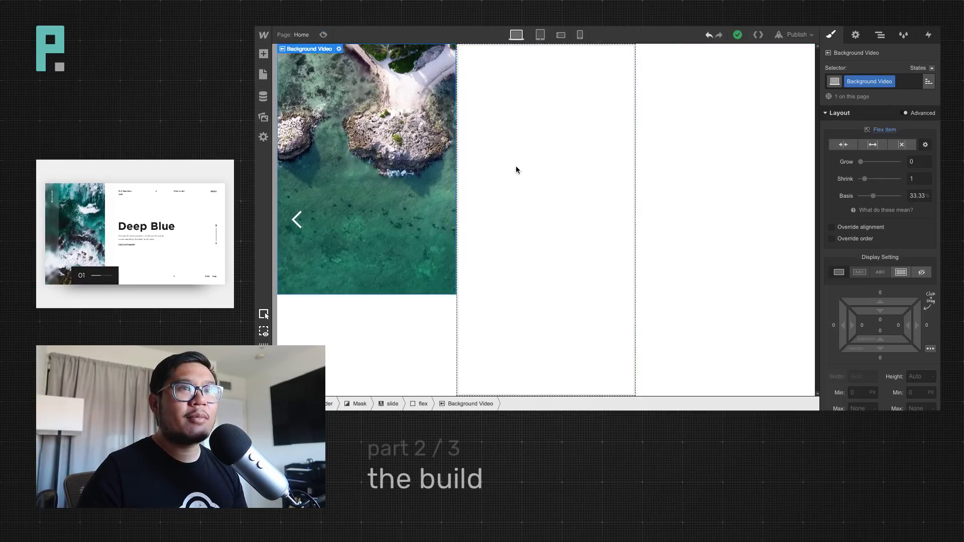
scroll(921, 322, "down", 1)
left_click(919, 366)
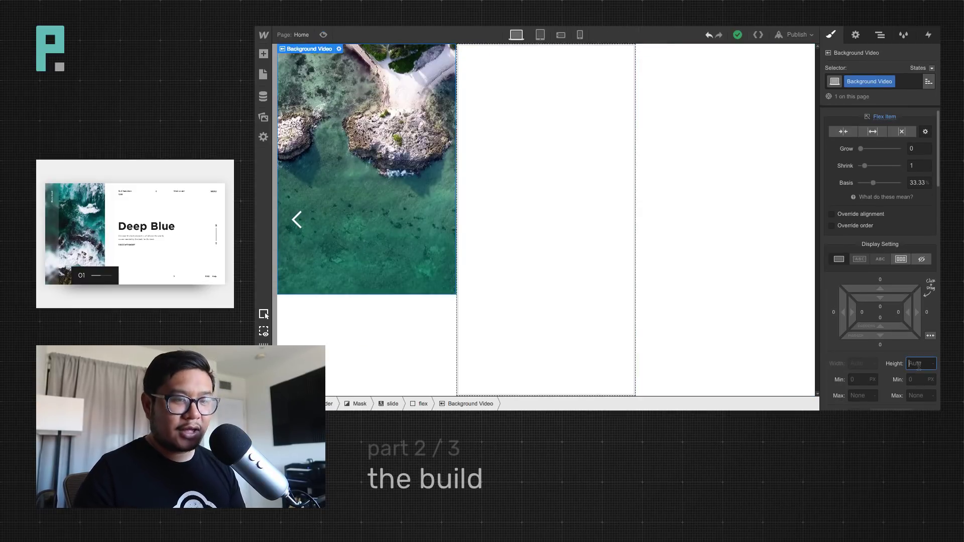
type("100vh")
key("Return")
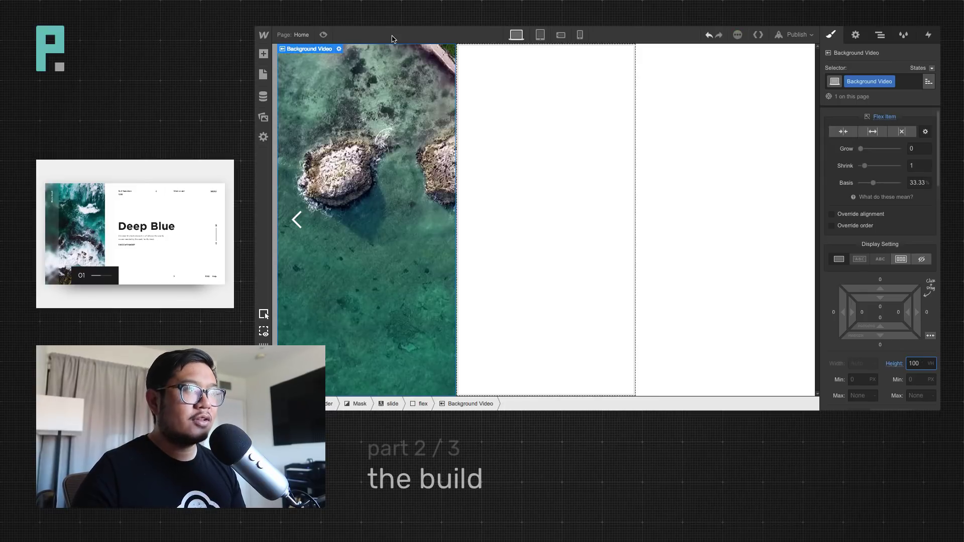
left_click(323, 35)
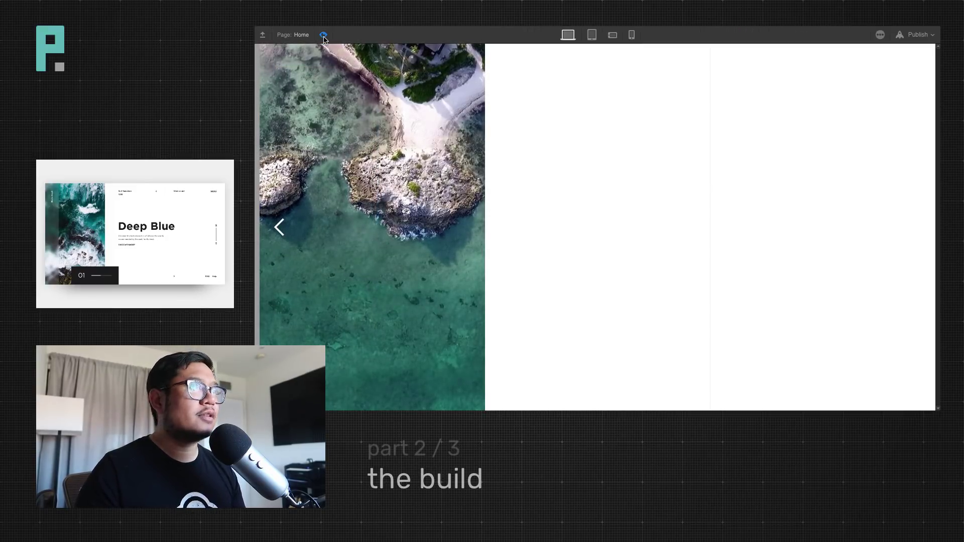
left_click(323, 35)
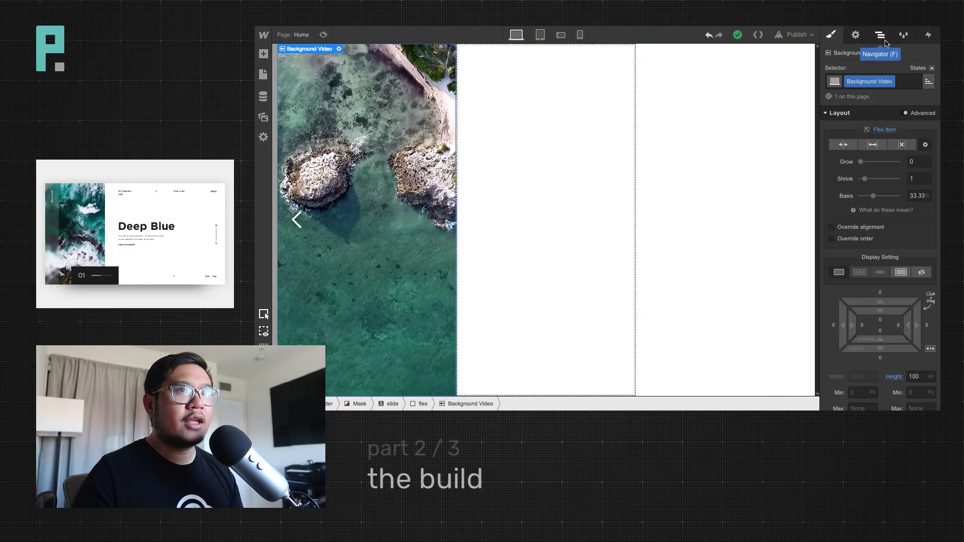
Add a div block inside the Background Video element and position it absolutely along the video's left side
scroll(878, 379, "down", 3)
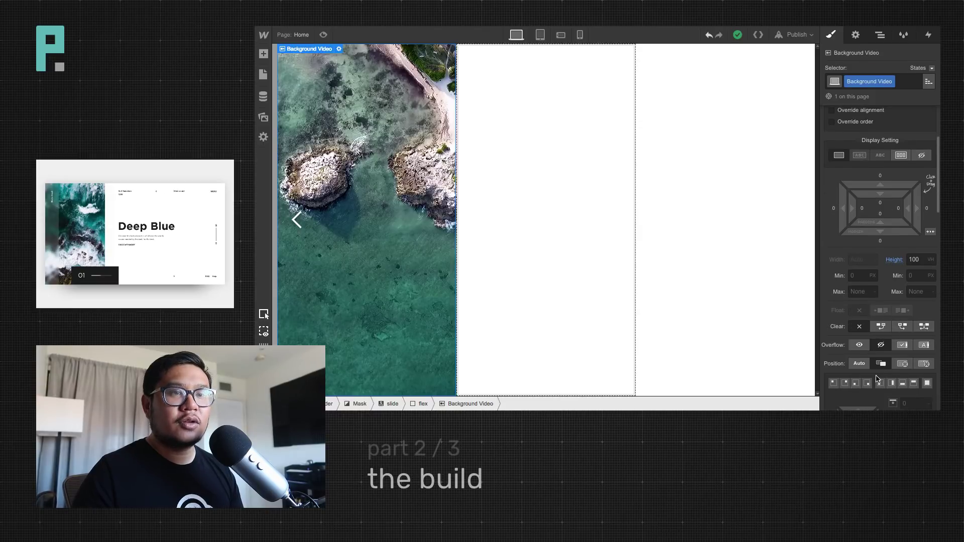
left_click(880, 35)
key("a")
left_click_drag(301, 185, 902, 143)
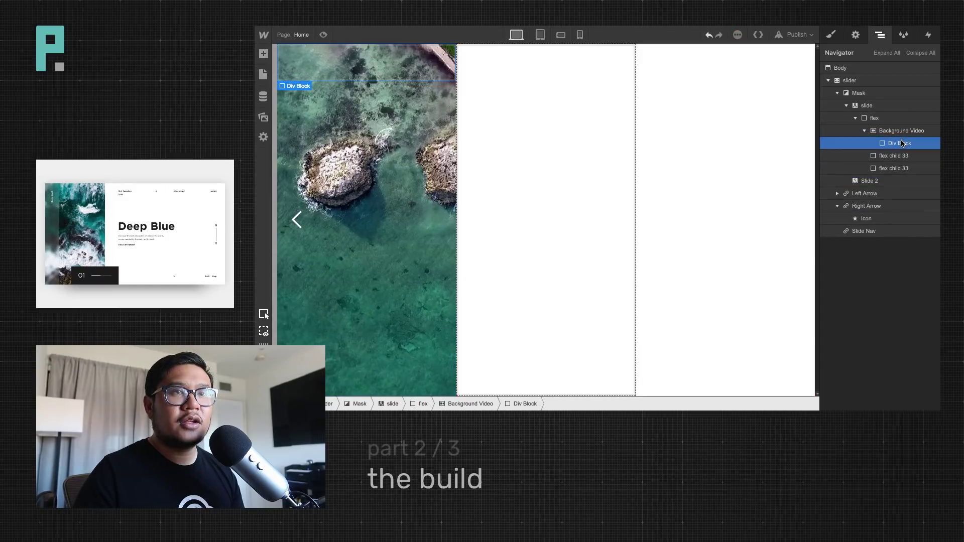
key("s")
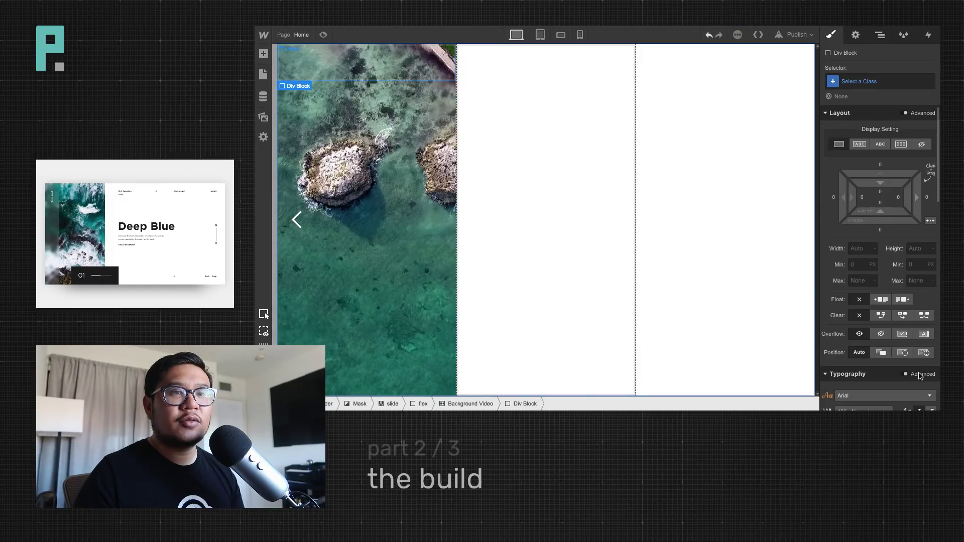
left_click(902, 352)
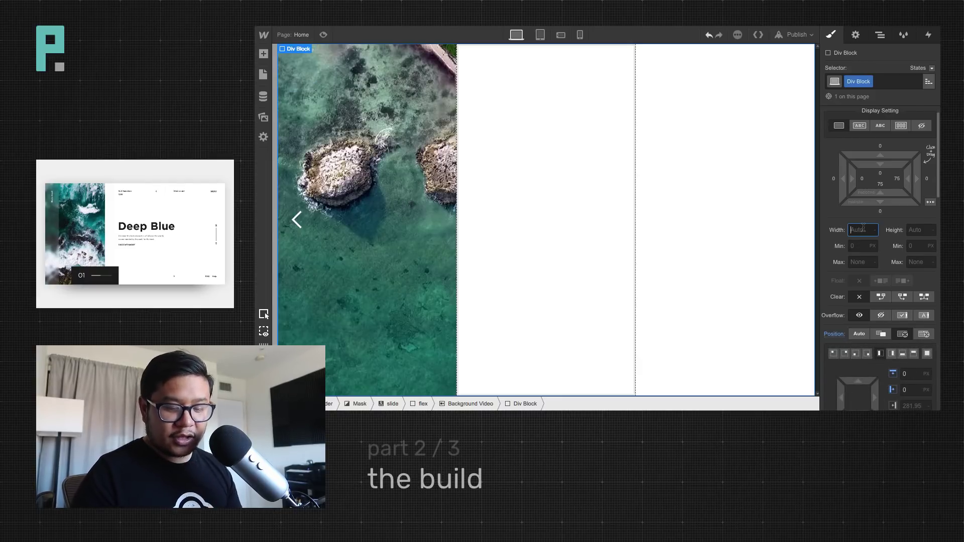
Replace the div block's trial fixed width with automatic width and padding of 27 px on top and 18 px on each side
key("Return")
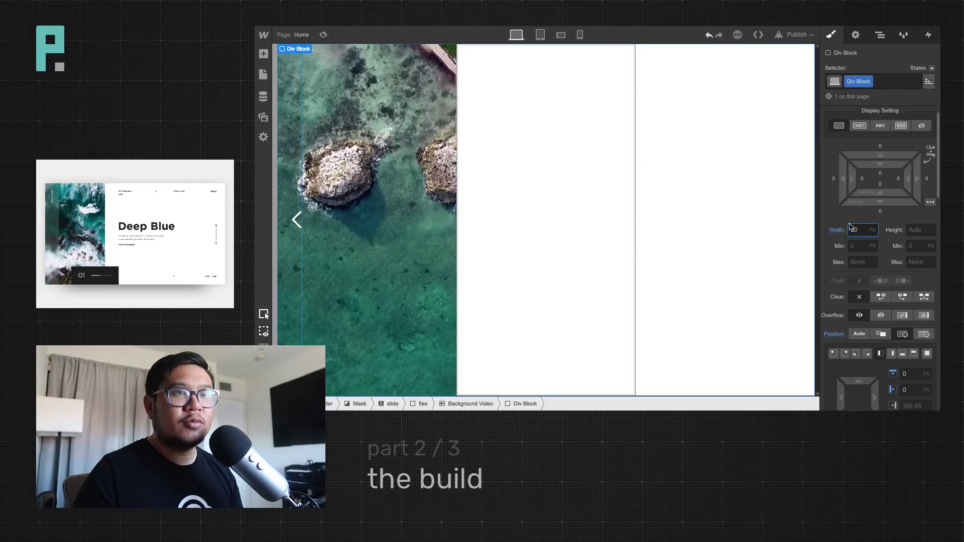
left_click_drag(908, 183, 881, 186)
left_click(837, 232, "alt")
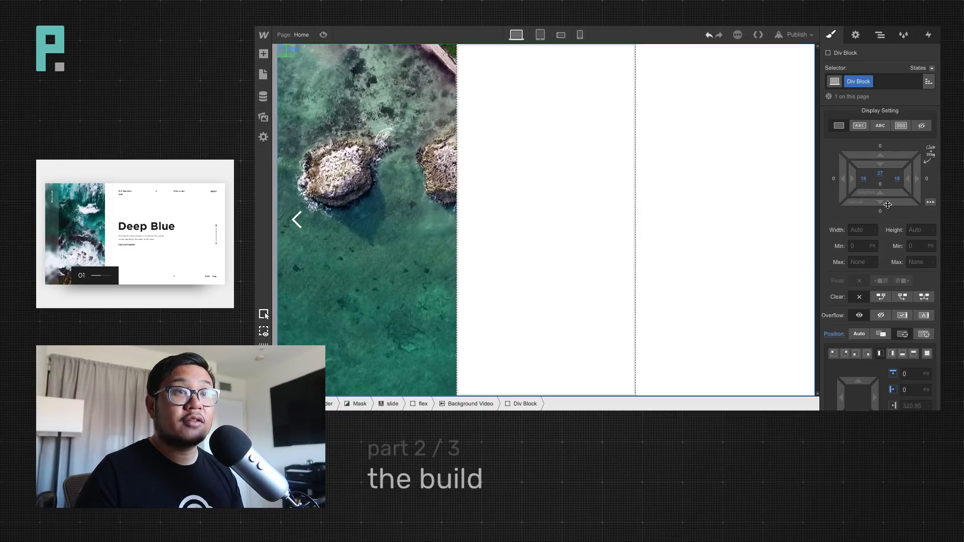
Set the div block's left and right padding to 20 px
left_click(880, 174)
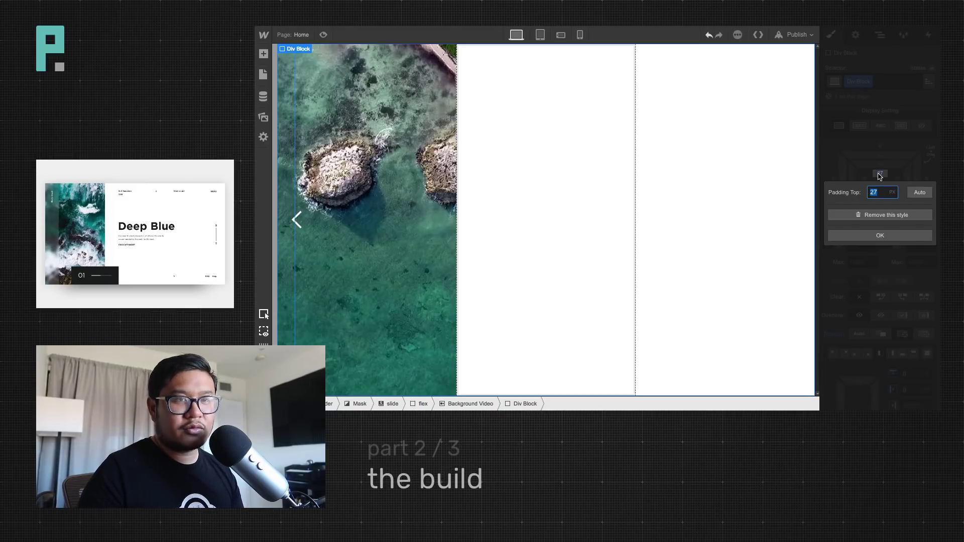
key("Escape")
left_click(864, 180)
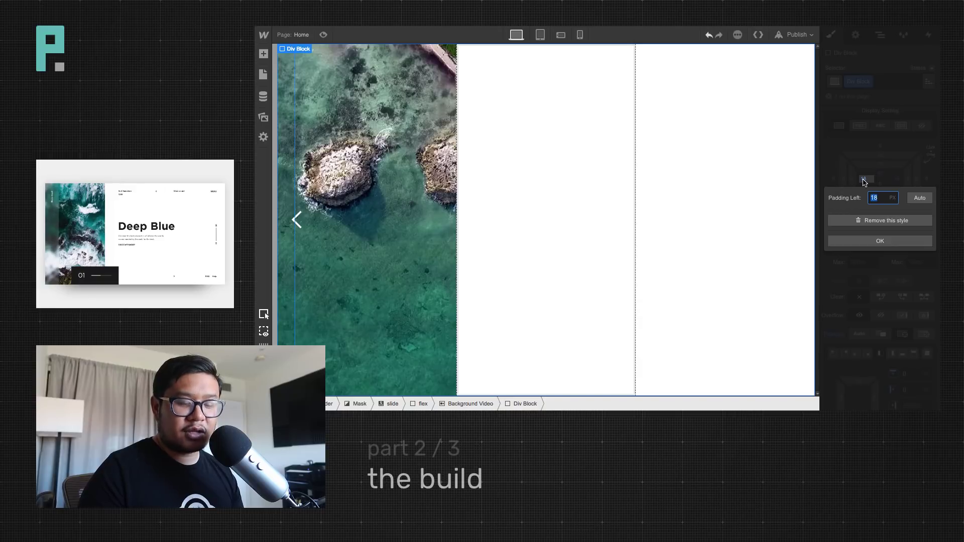
type("20")
key("Return")
left_click(896, 179)
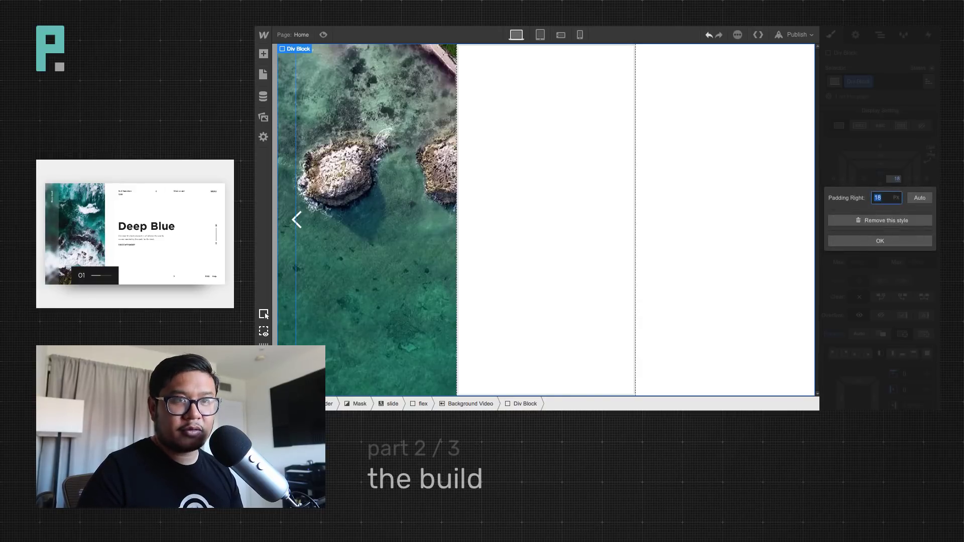
type("20")
key("Return")
Add a text block and nest it inside the div block within the Background Video
left_click(283, 114)
key("a")
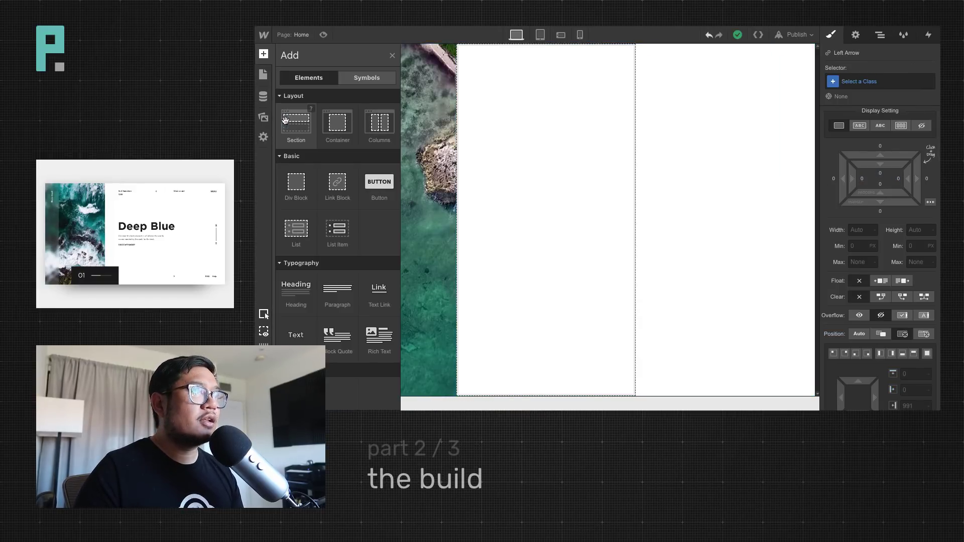
left_click_drag(315, 343, 366, 315)
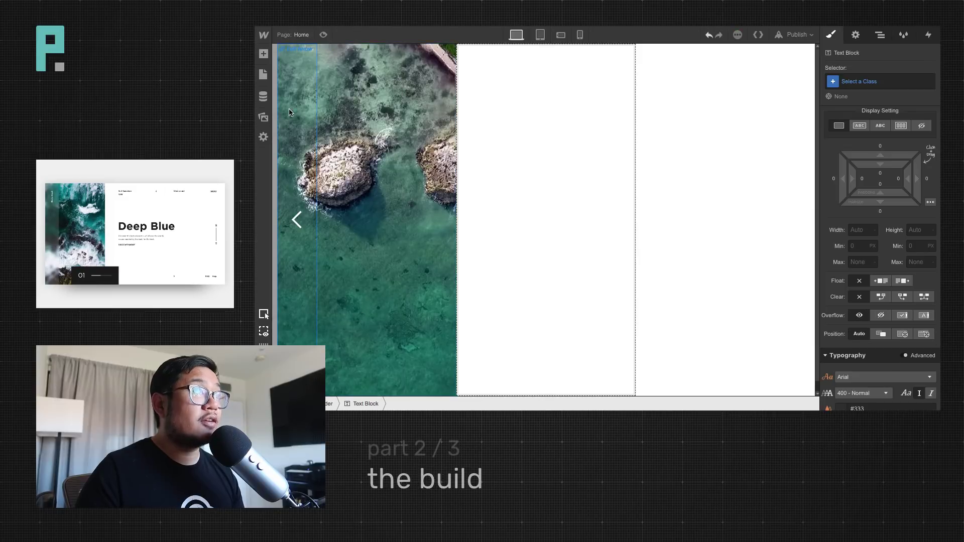
left_click(298, 268)
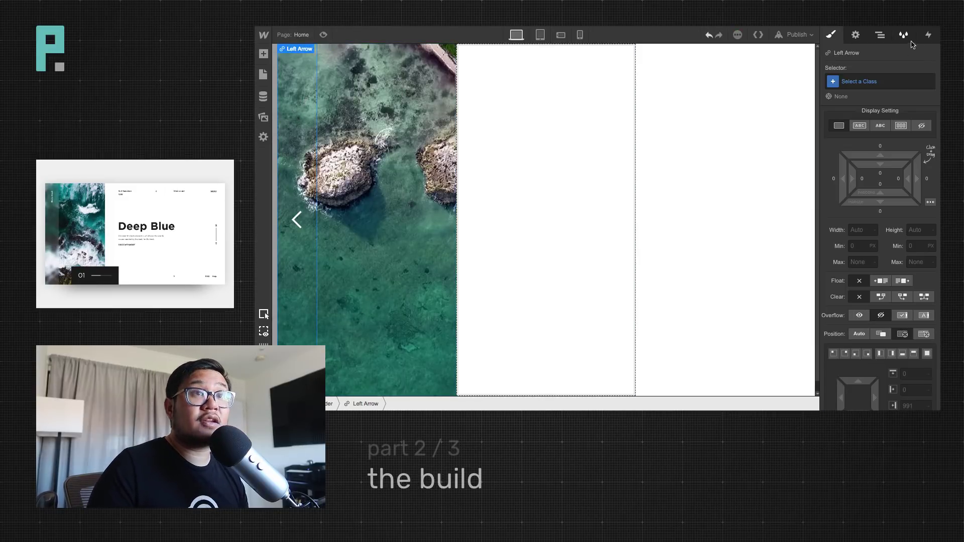
left_click(880, 34)
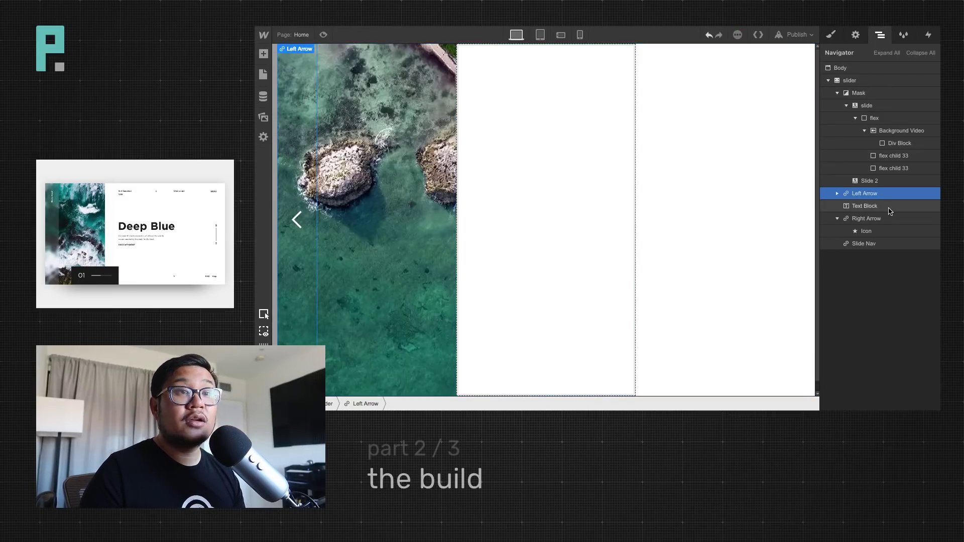
left_click(868, 207)
left_click_drag(868, 207, 899, 147)
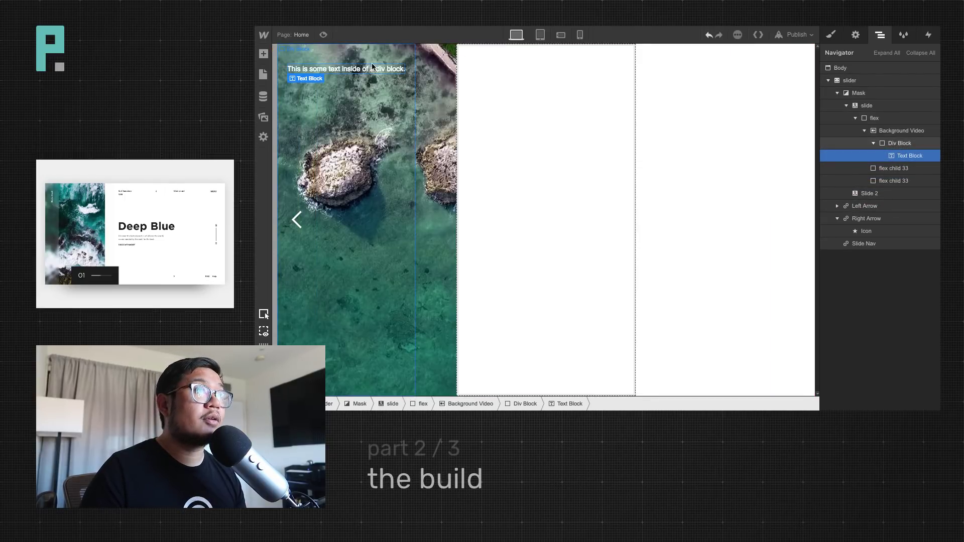
Replace the placeholder text of the text block over the background video with "The Beach"
double_click(371, 67)
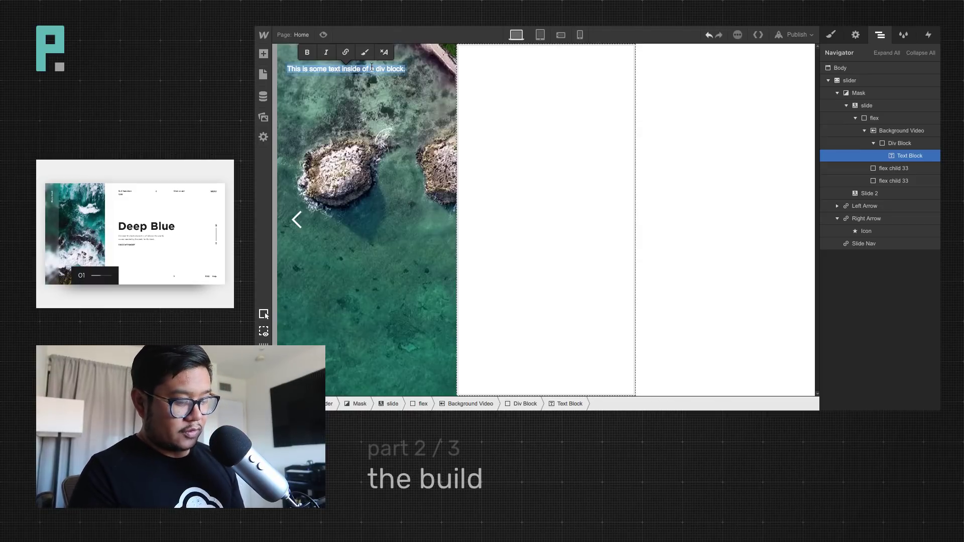
type("The Beach")
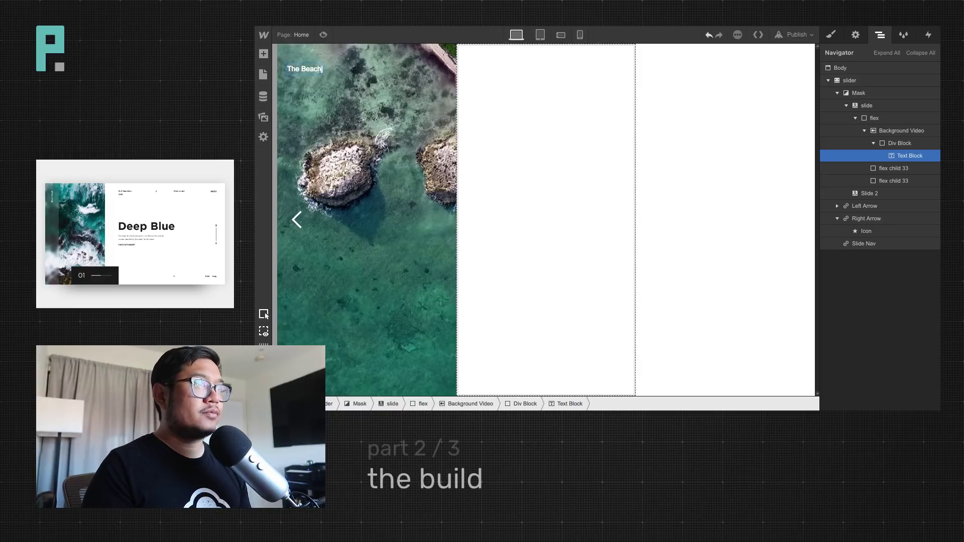
left_click(310, 72)
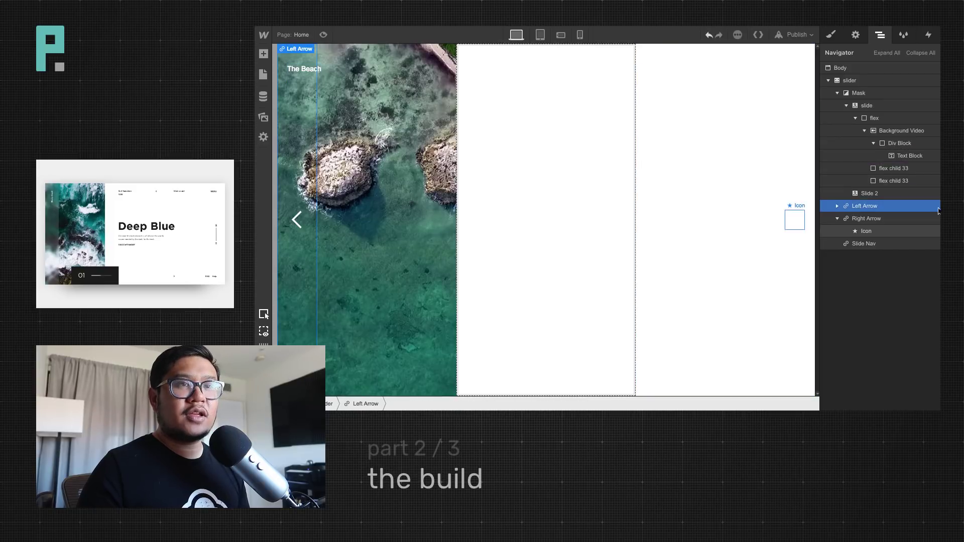
Create a class named "rotated text" for the text block inside the div block
left_click(910, 155)
left_click(909, 145)
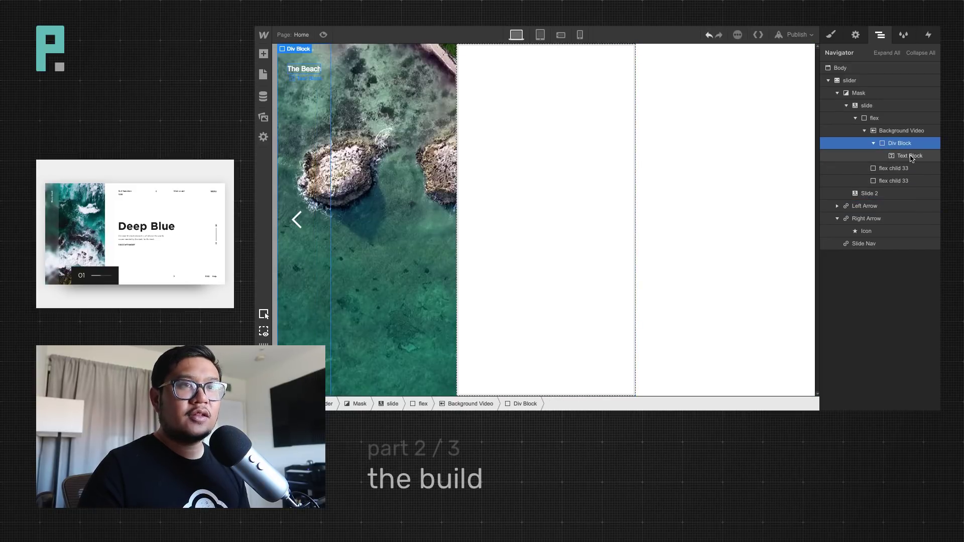
left_click(910, 156)
left_click(909, 145)
left_click(910, 155)
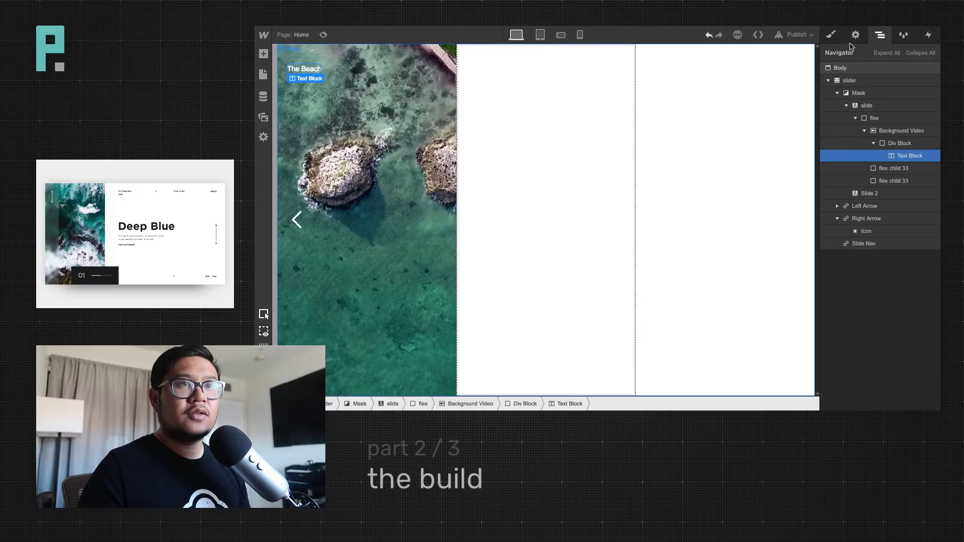
left_click(831, 35)
left_click(864, 84)
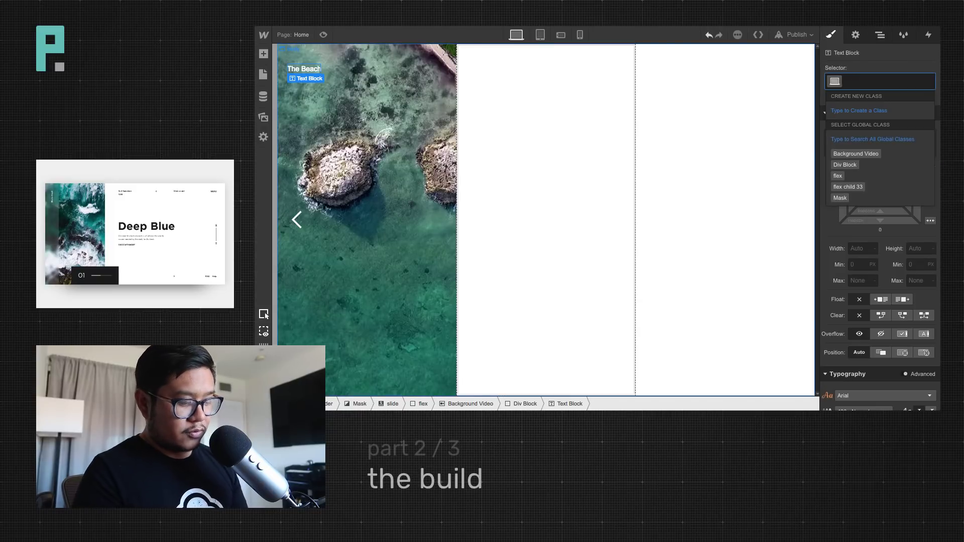
type("rotated text")
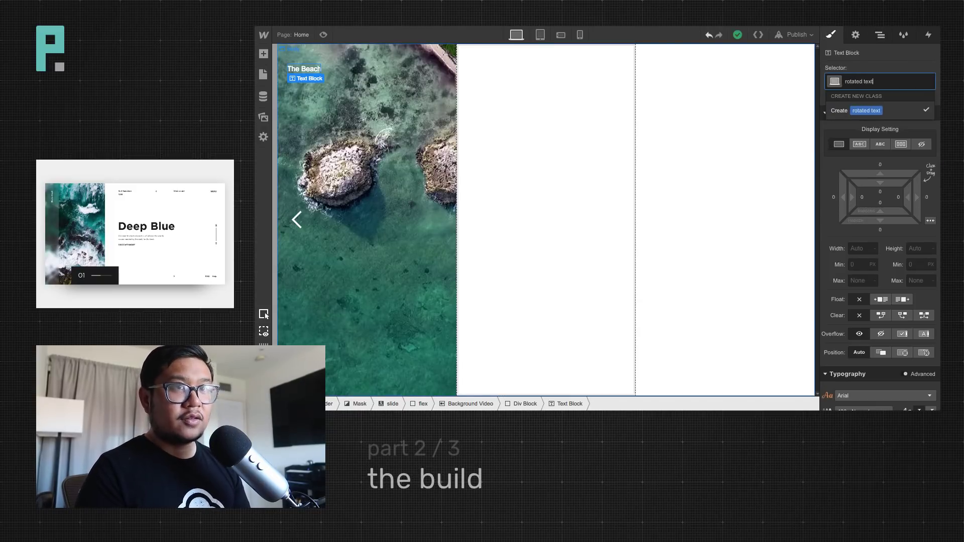
key("Return")
Add a rotate transform of -90° on the Z axis to the rotated text block
scroll(884, 304, "down", 5)
scroll(884, 304, "down", 10)
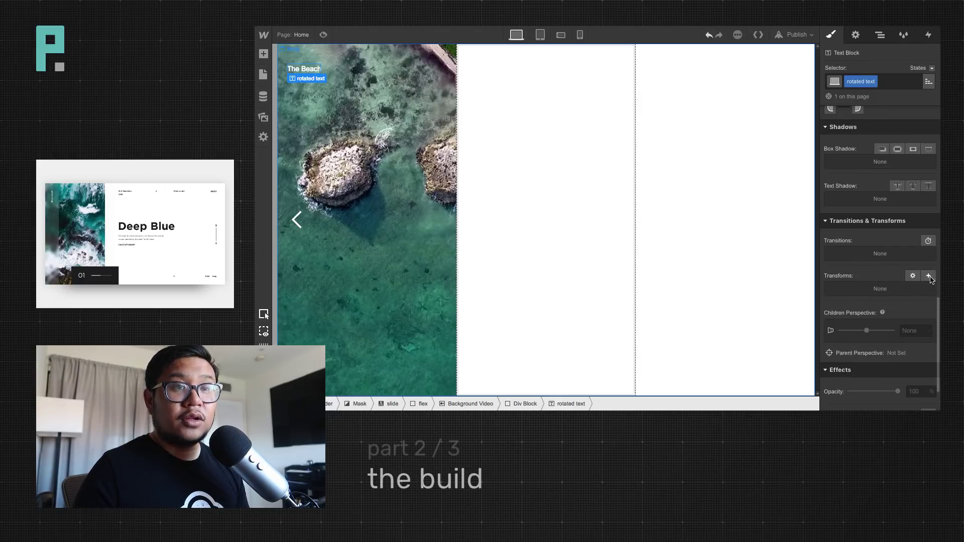
left_click(928, 275)
left_click(894, 327)
left_click_drag(870, 374, 854, 375)
left_click(917, 378)
key("BackSpace")
type("0")
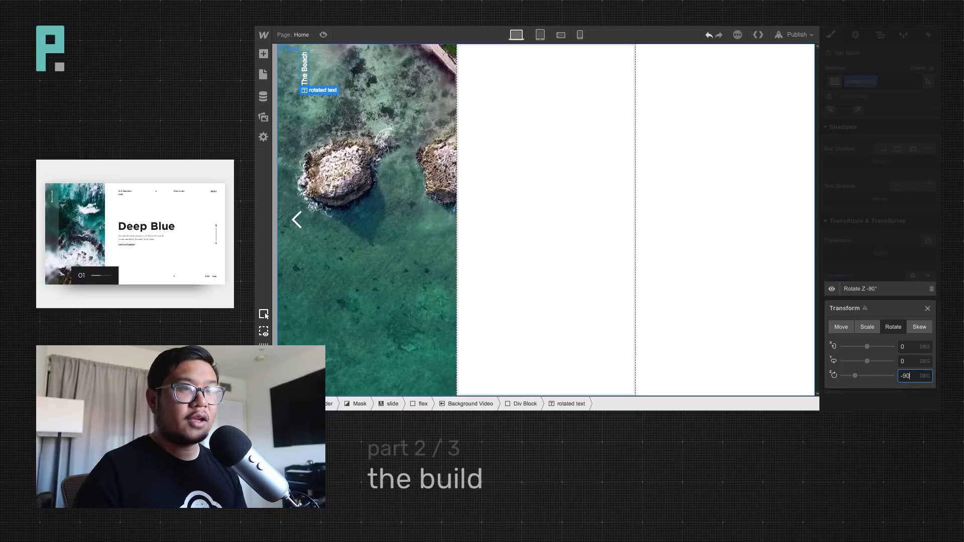
left_click(927, 308)
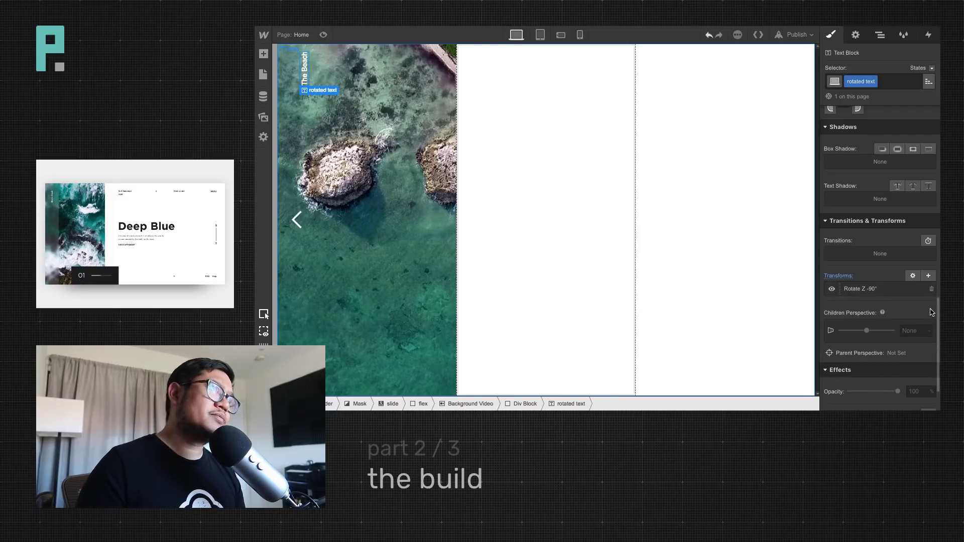
Remove the side padding from the Div Block around the rotated text and increase its top padding to about 75 px
left_click(318, 130)
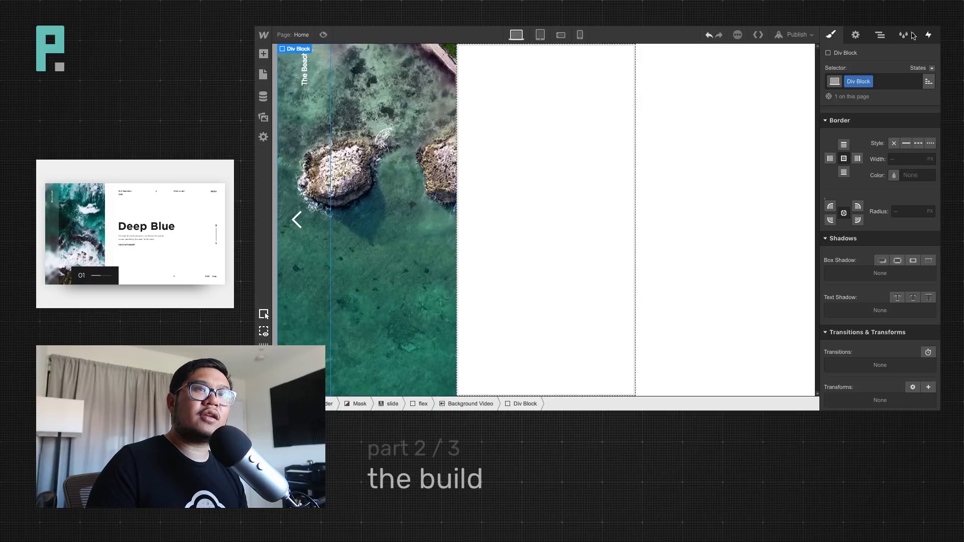
left_click(880, 35)
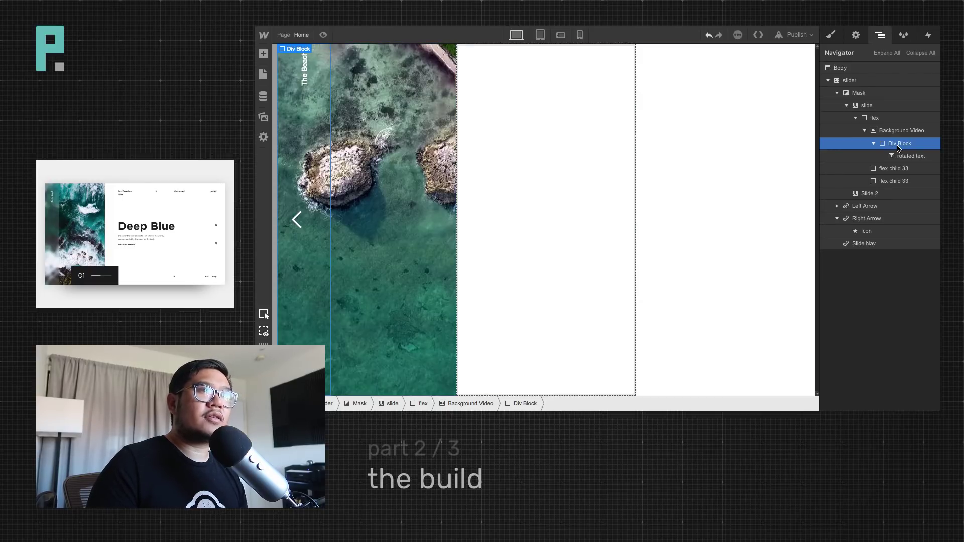
key("s")
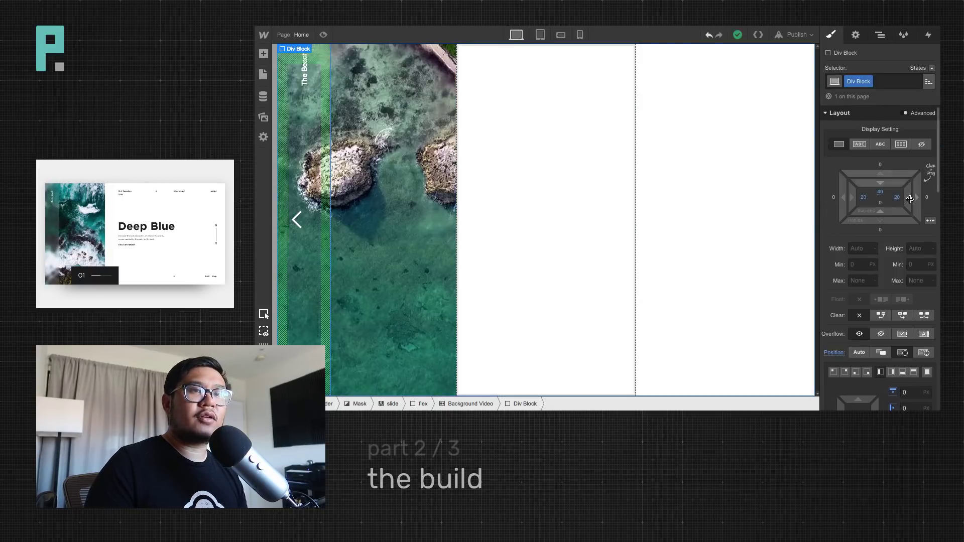
left_click_drag(909, 198, 898, 243)
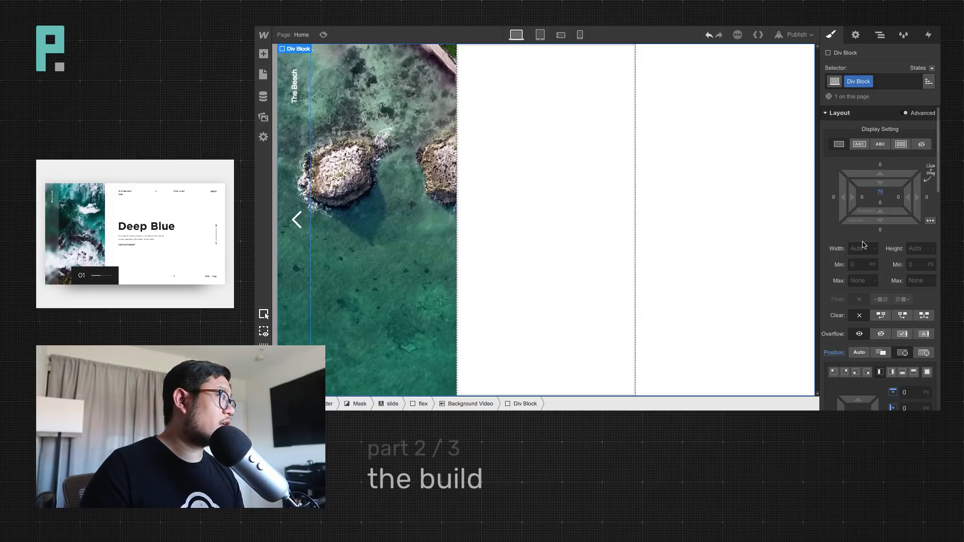
Give the Div Block a white background at 50% opacity and preview the page
scroll(884, 251, "down", 10)
scroll(885, 277, "down", 1)
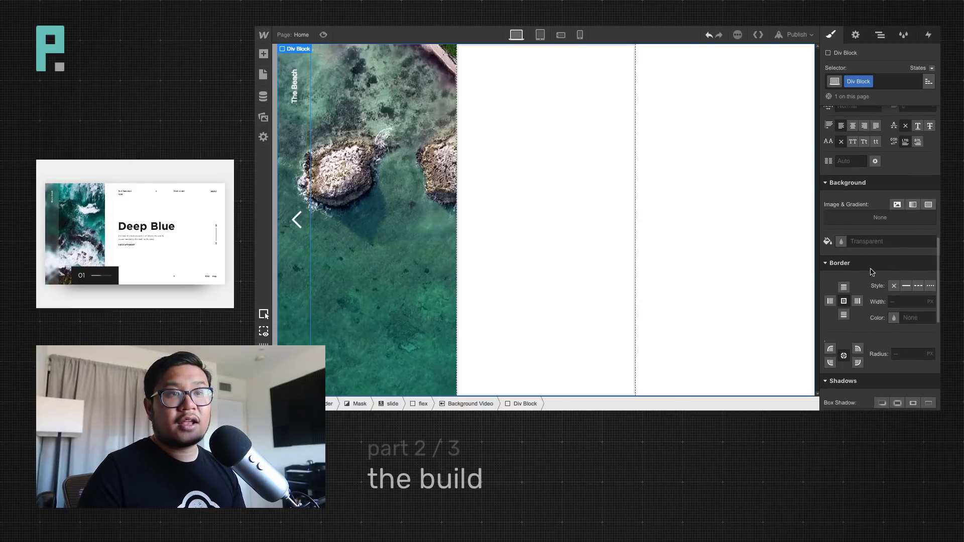
left_click(840, 243)
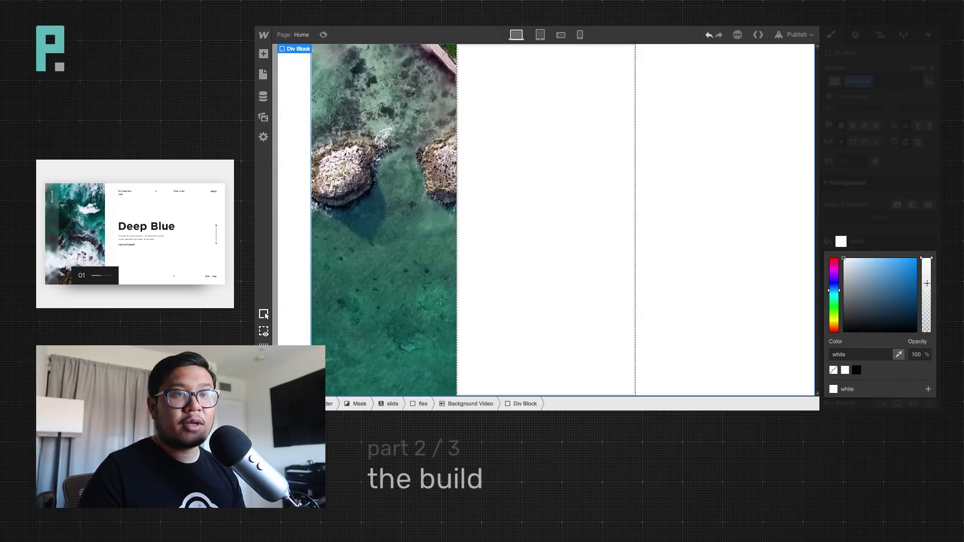
mouse_move(927, 283)
left_mouse_down()
mouse_move(930, 314)
mouse_move(930, 294)
left_mouse_up()
double_click(915, 355)
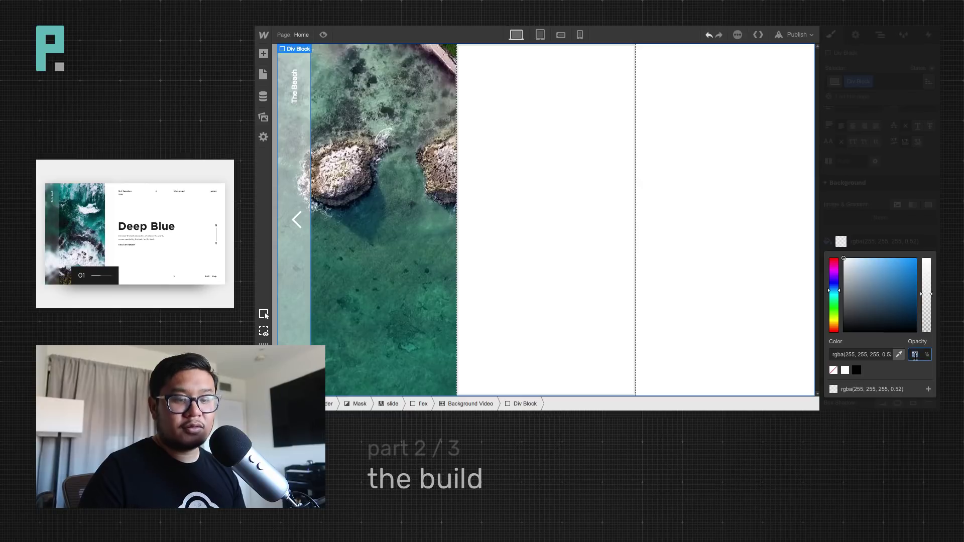
type("50")
key("Return")
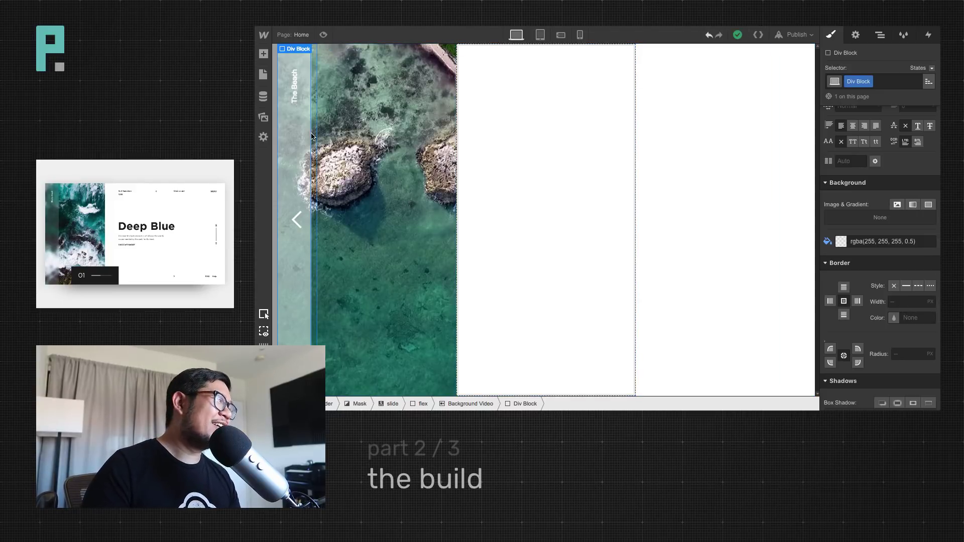
left_click(323, 34)
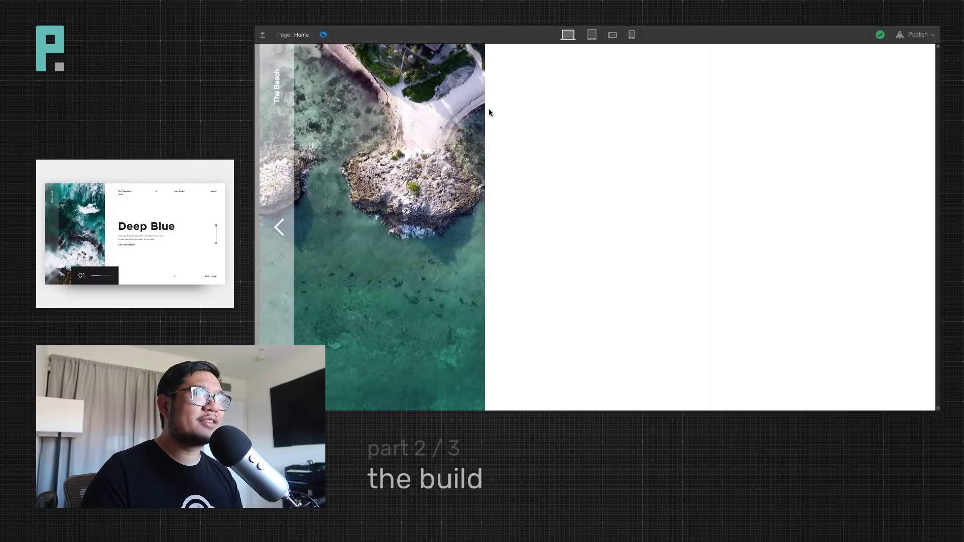
left_click(324, 34)
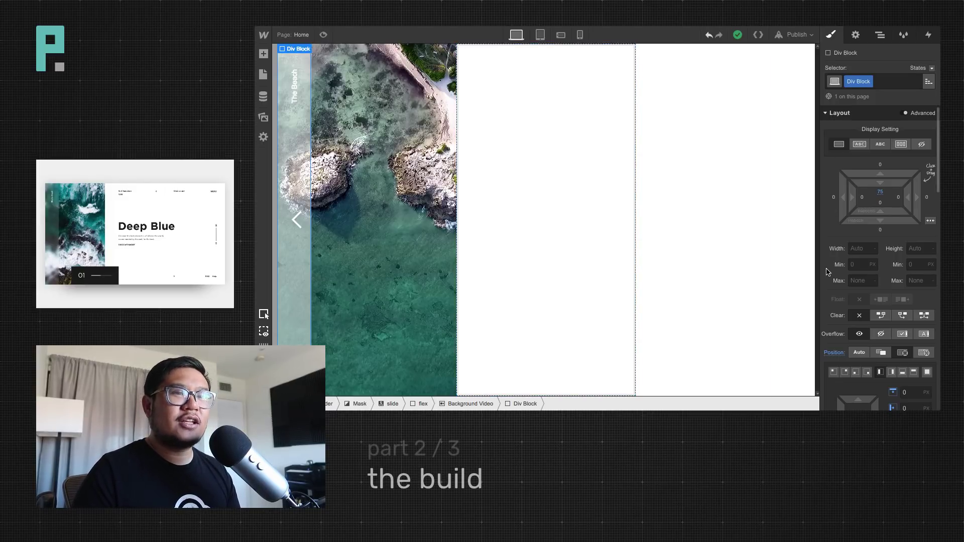
Duplicate the Background Video element by copy and paste, nesting the copy inside the original
left_click(880, 35)
left_click(925, 134)
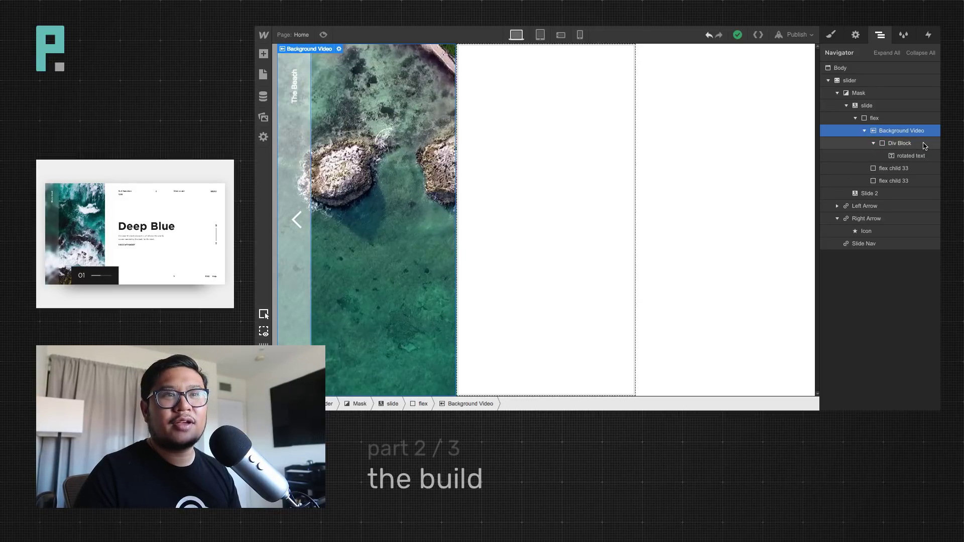
left_click(925, 145)
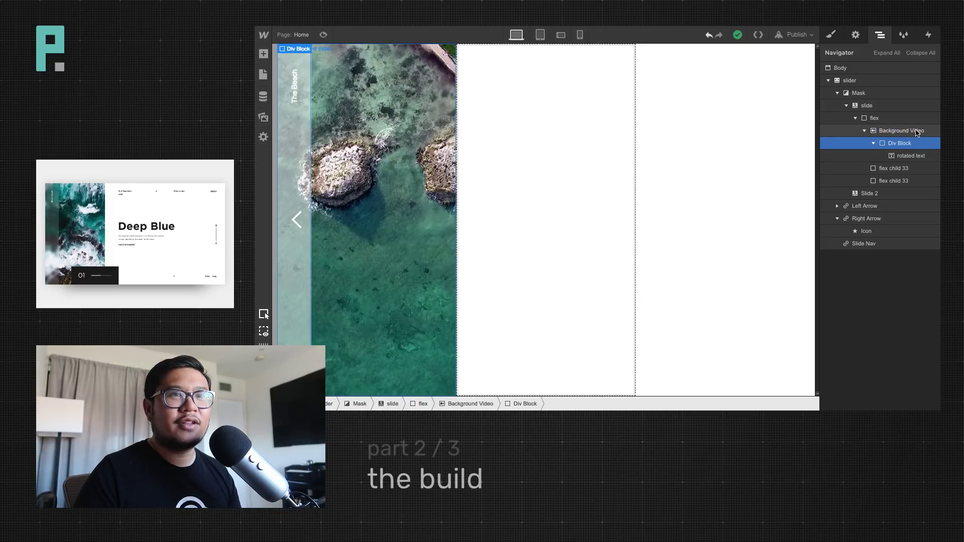
left_click(918, 131)
key("super+c")
key("super+v")
left_click_drag(895, 168, 908, 133)
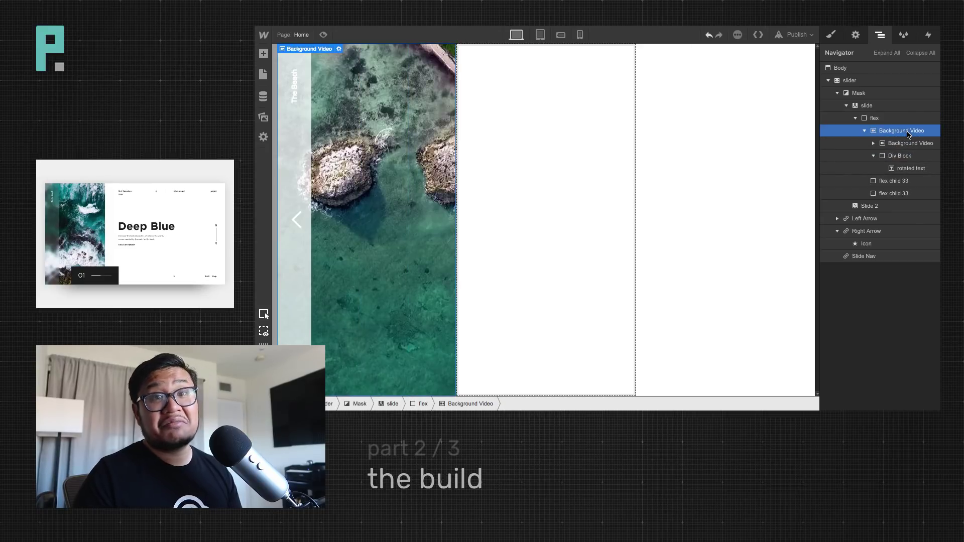
Move the nested Background Video below the Div Block within its parent Background Video
left_click(906, 143)
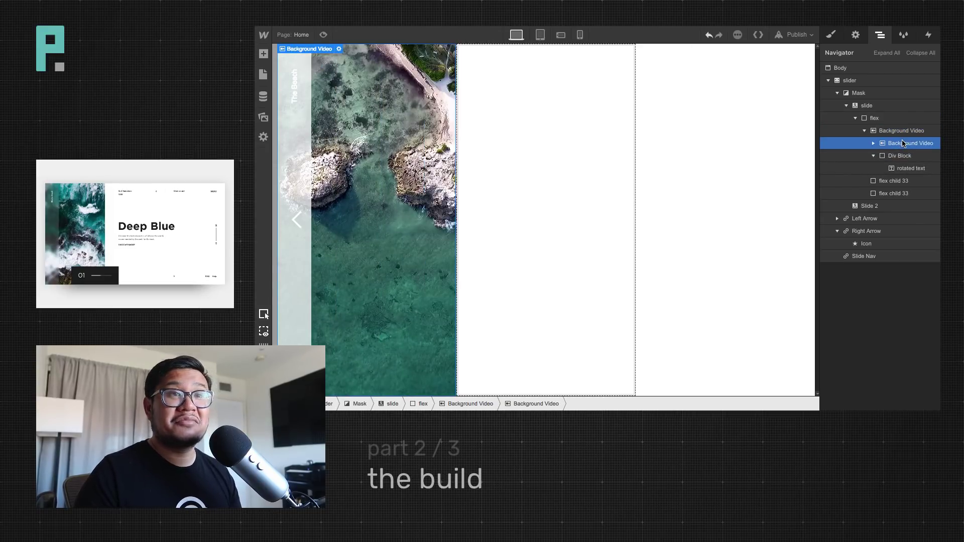
left_click(874, 156)
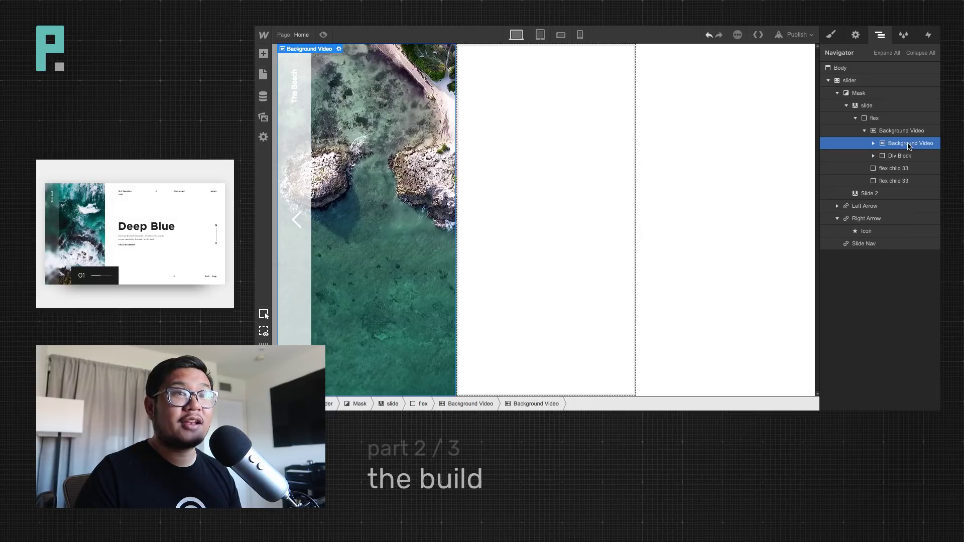
left_click_drag(903, 146, 902, 158)
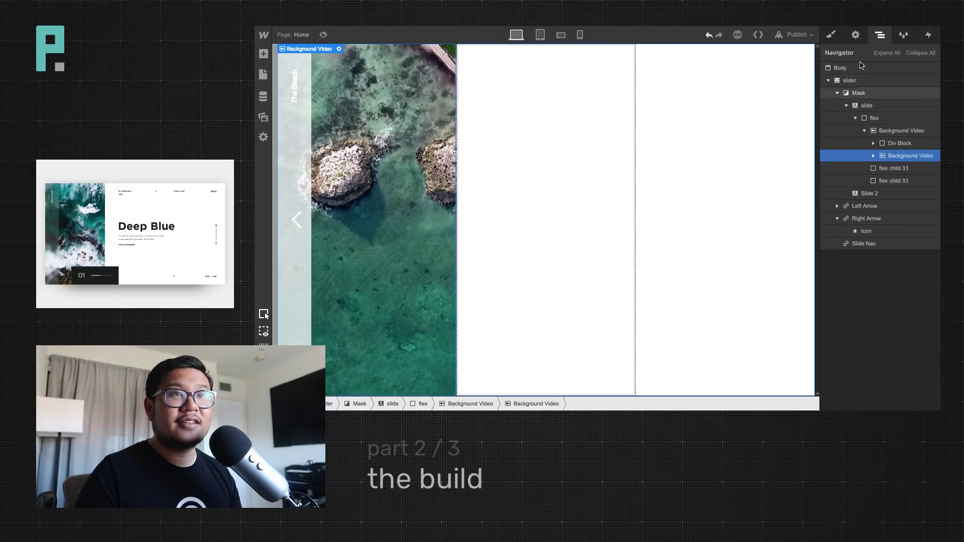
Adjust the nested Background Video's width from a trial 50 px to 68 px, matching the translucent strip
left_click(832, 34)
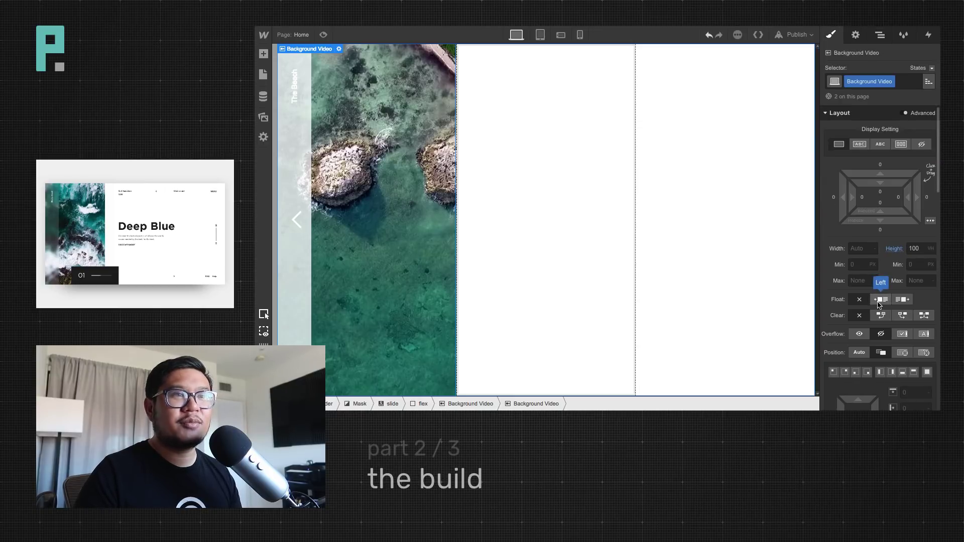
scroll(878, 304, "down", 5)
left_click(861, 172)
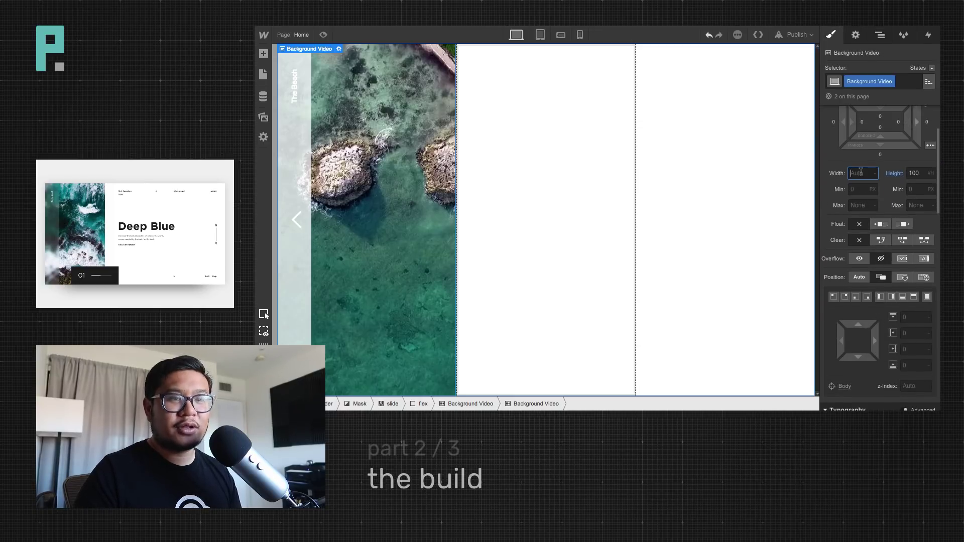
type("50")
key("Return")
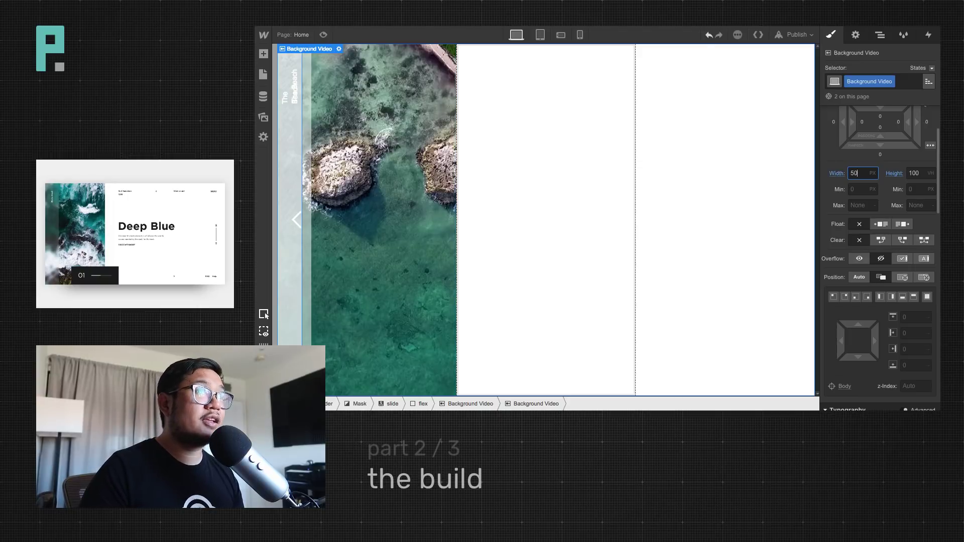
key("shift+Down")
key("shift+Down")
key("shift+Up")
key("shift+Up")
key("shift+Up")
key("shift+Up")
key("Down")
key("Down")
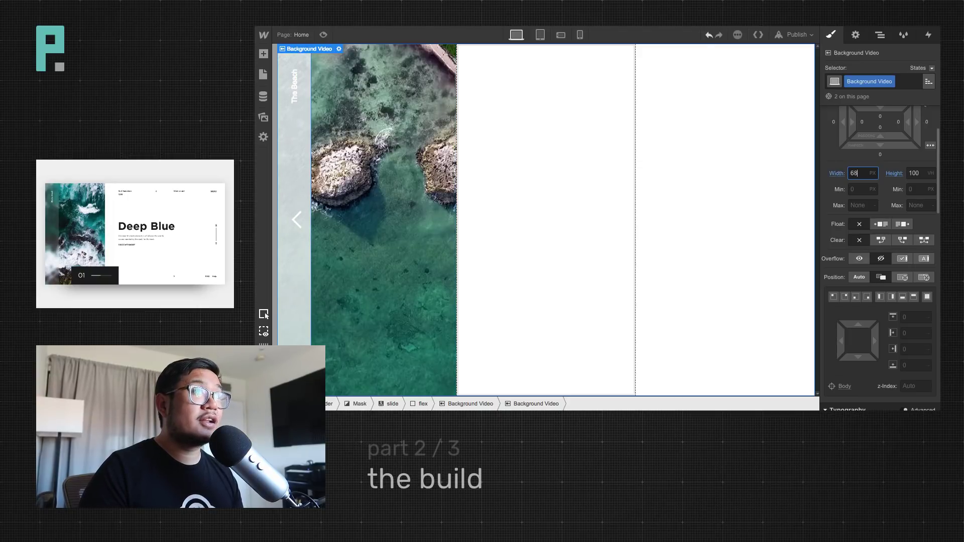
Delete the duplicated Div Block with its text from inside the nested Background Video
left_click(880, 35)
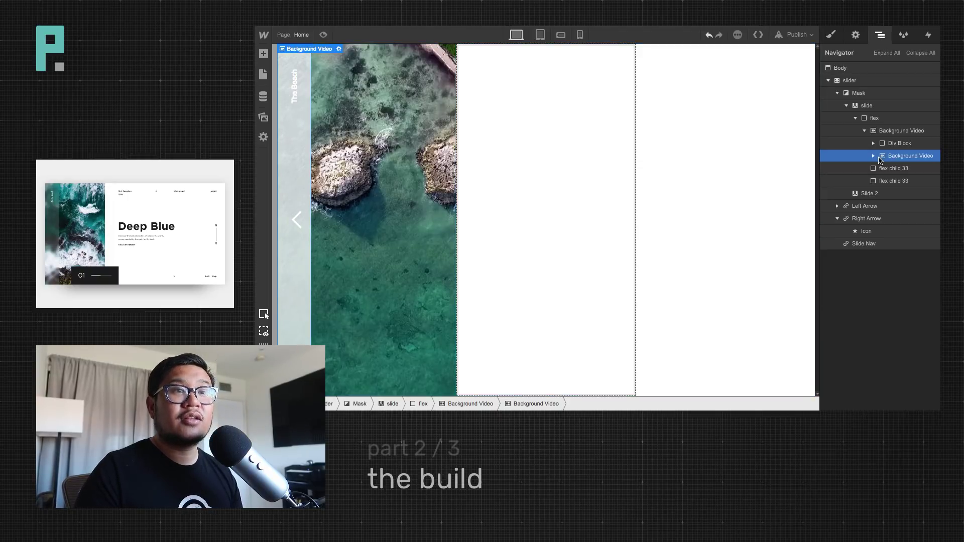
left_click(910, 169)
key("Delete")
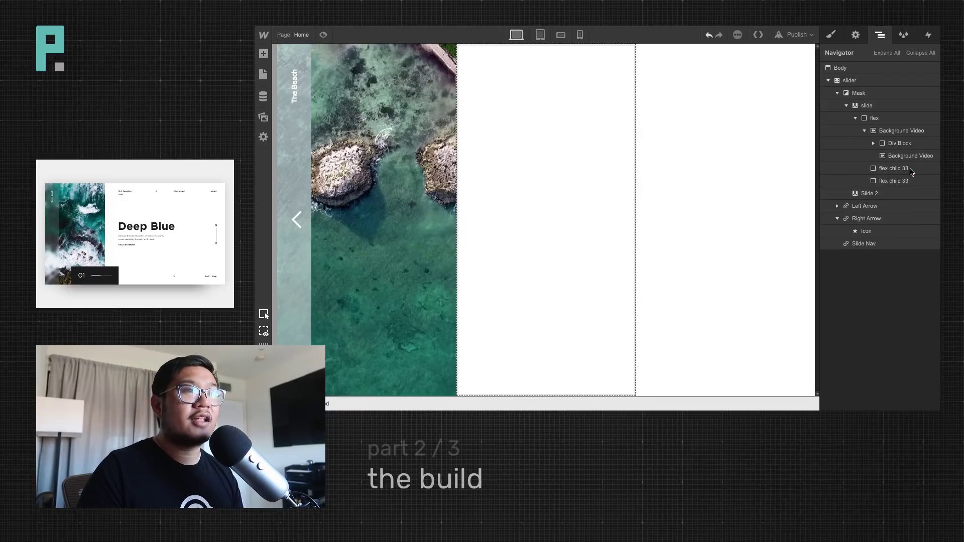
Try a width of 78 px on the nested Background Video and bring it back to 68 px
left_click(911, 157)
left_click(832, 34)
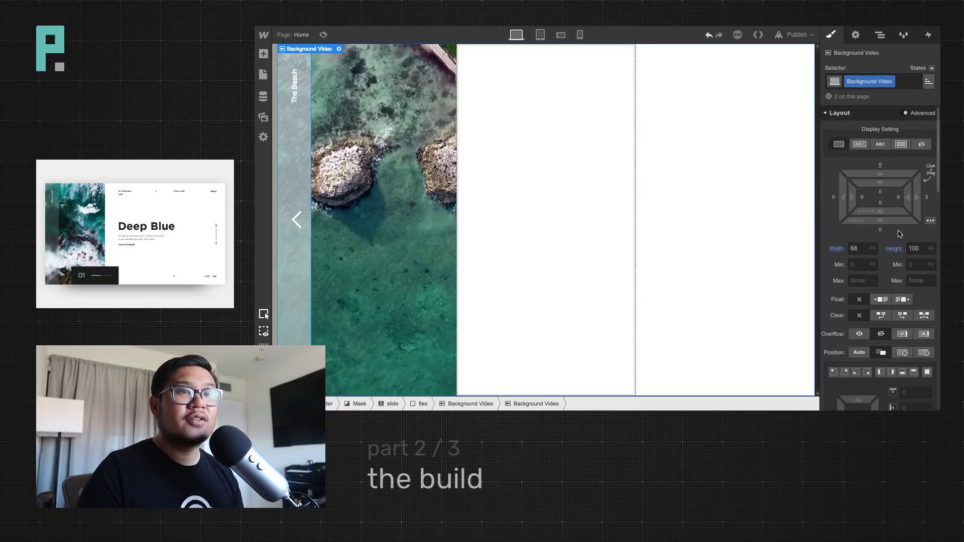
left_click(864, 249)
type("78")
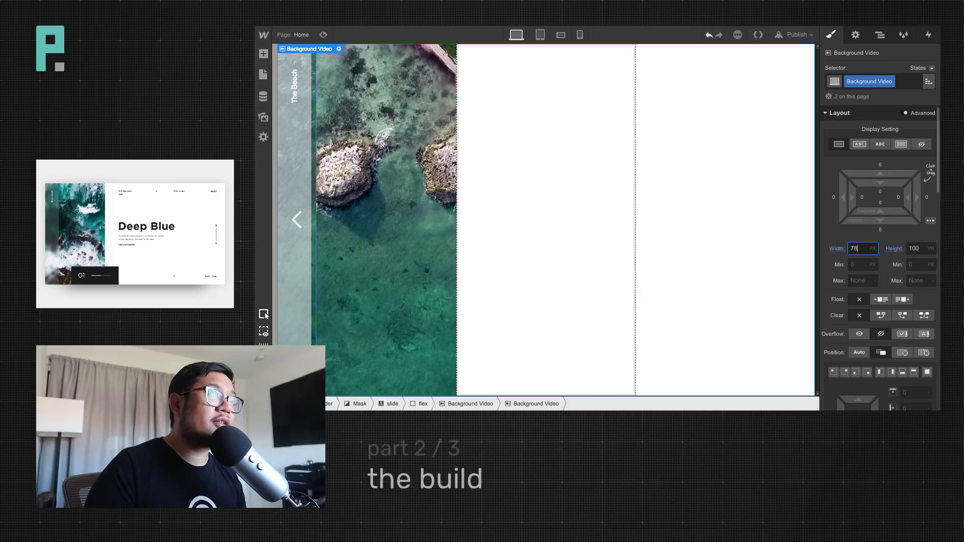
key("Down")
key("Down")
key("Down")
key("Down")
key("Down")
key("Down")
key("Down")
key("Down")
key("Down")
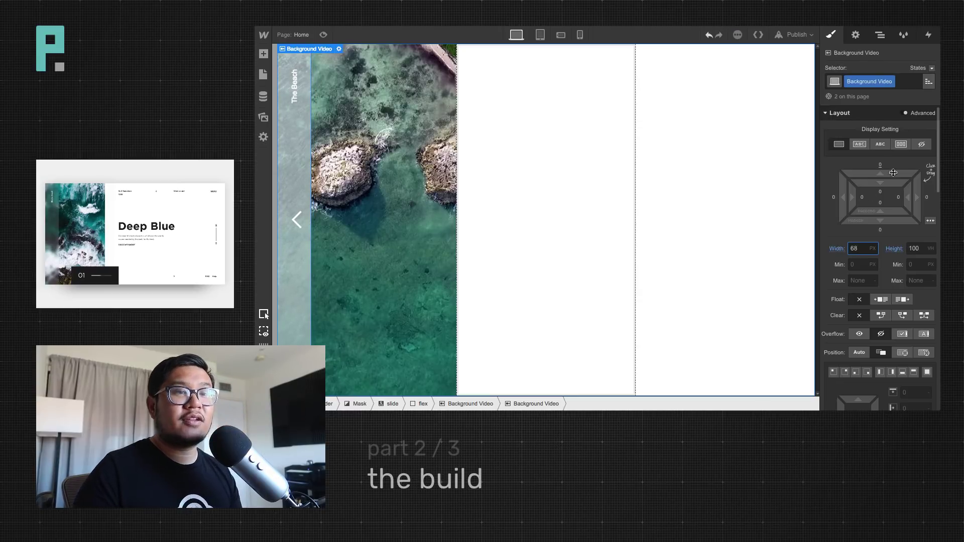
Preview the page and try a 5 px Blur filter on the Background Video class
left_click(324, 35)
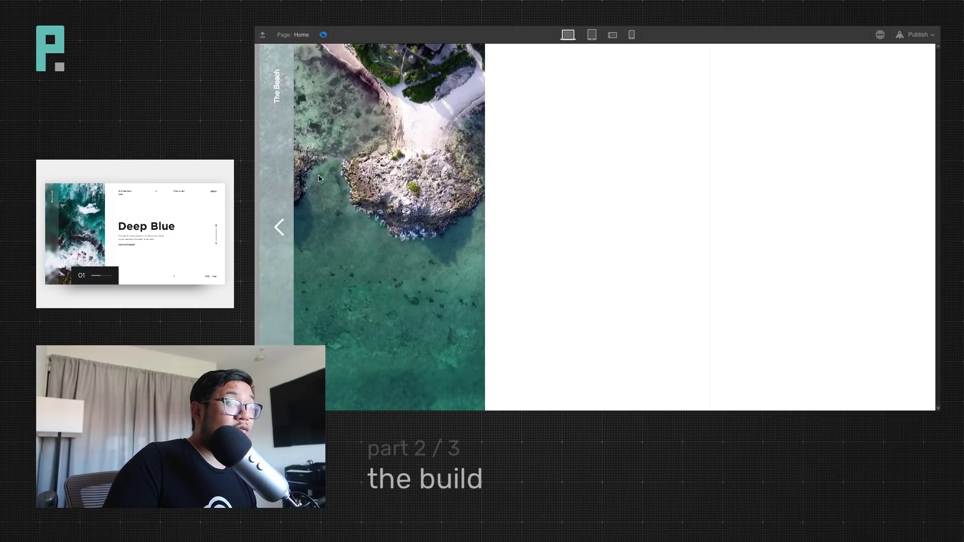
left_click(323, 35)
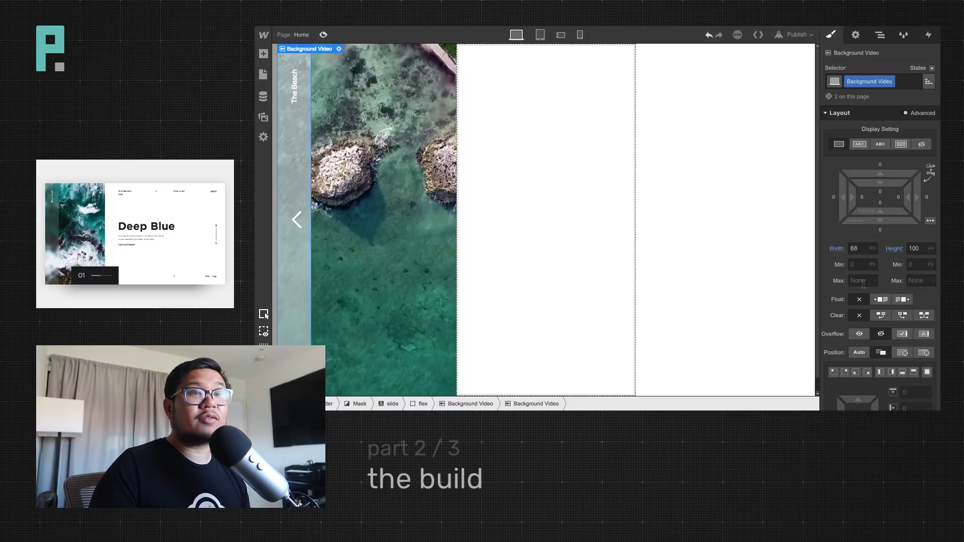
scroll(867, 281, "down", 2)
scroll(865, 282, "down", 10)
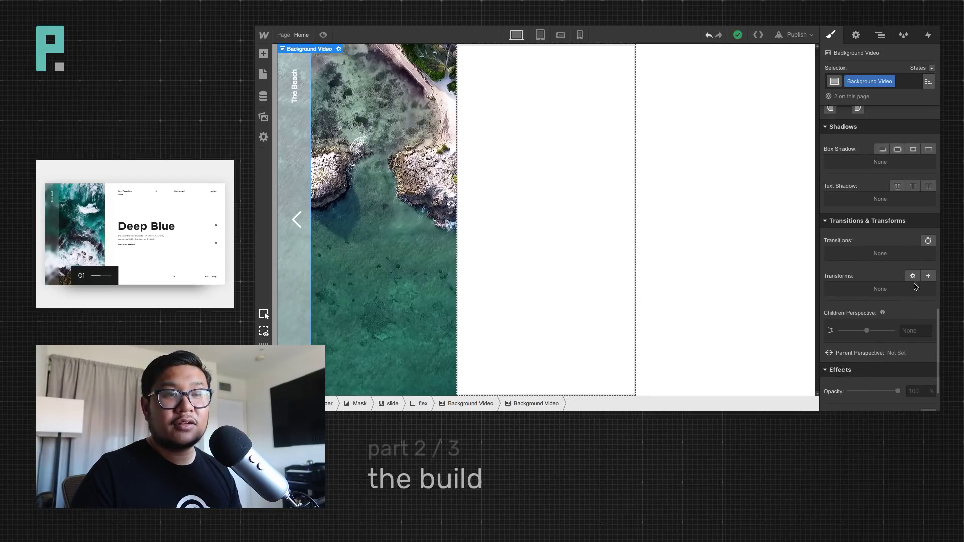
scroll(909, 327, "down", 2)
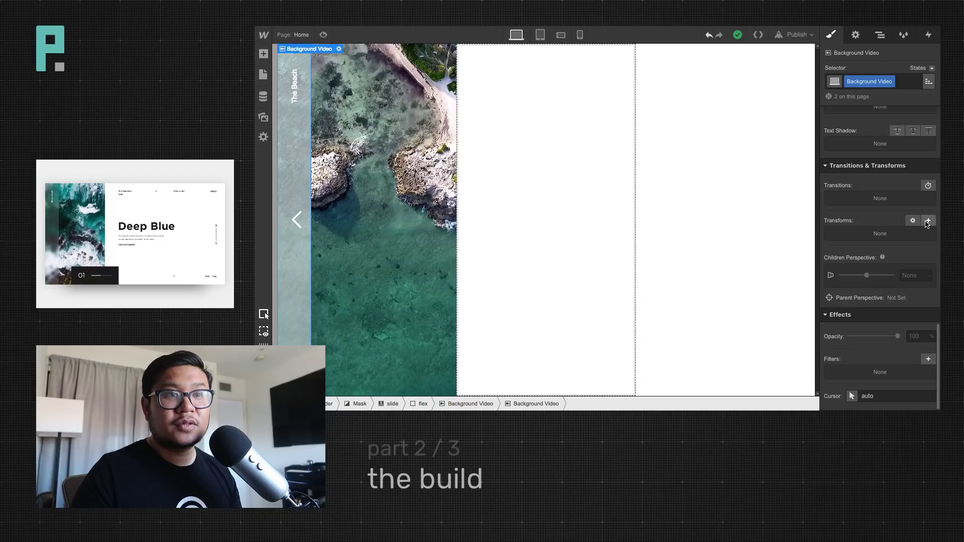
left_click(928, 358)
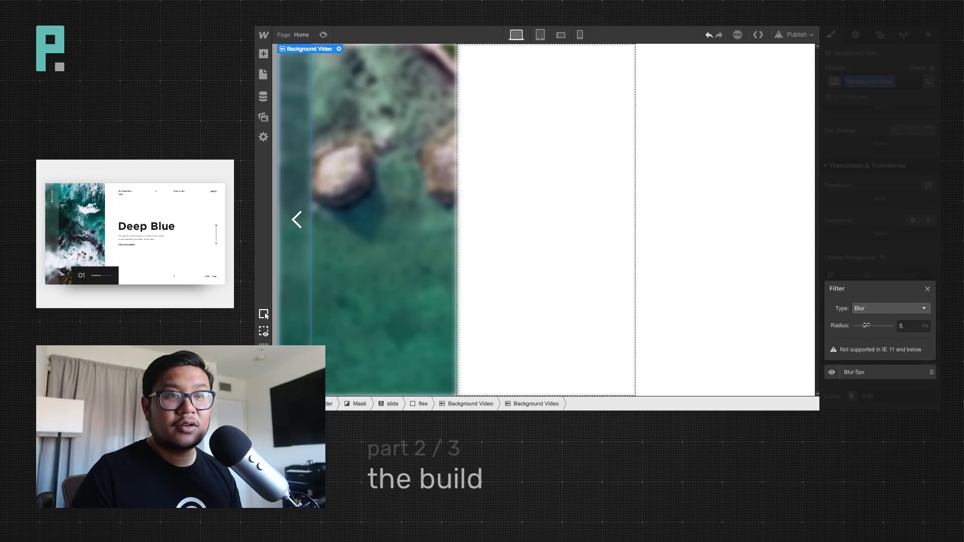
left_click(927, 289)
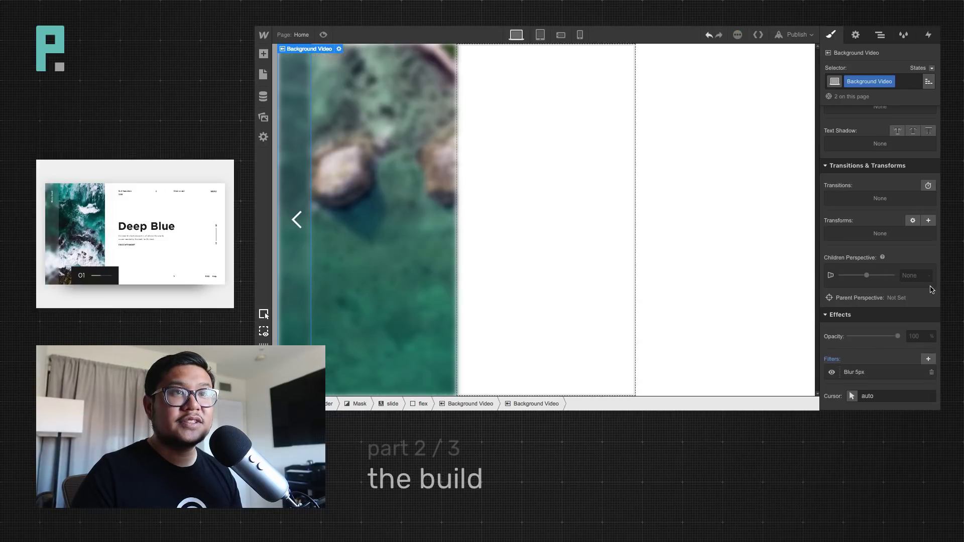
Add a combo class named "blurred" to the nested Background Video
left_click(907, 81)
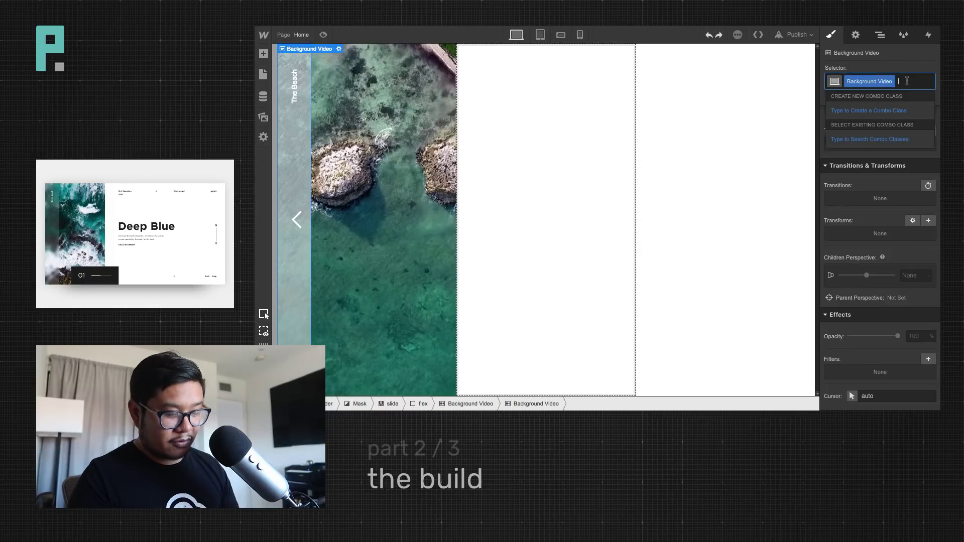
type("blurred")
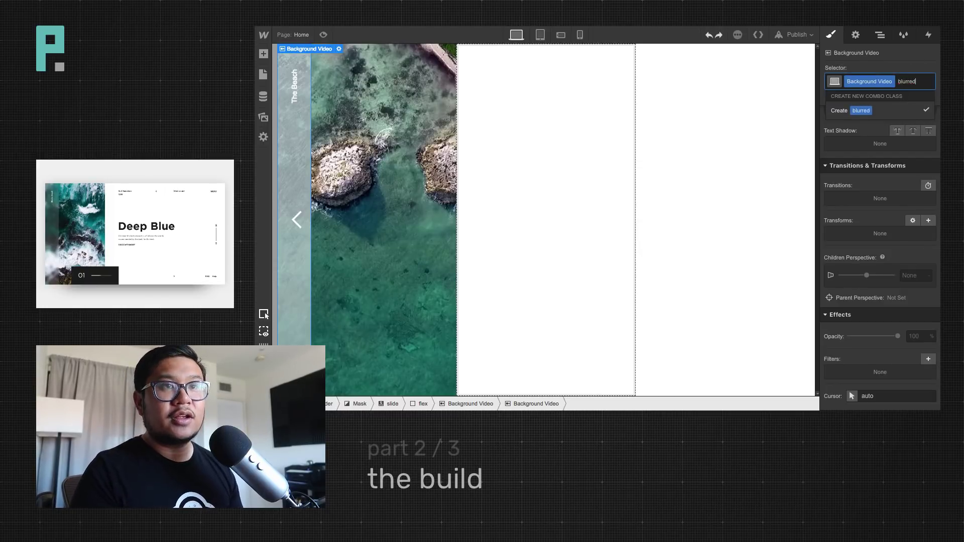
key("Return")
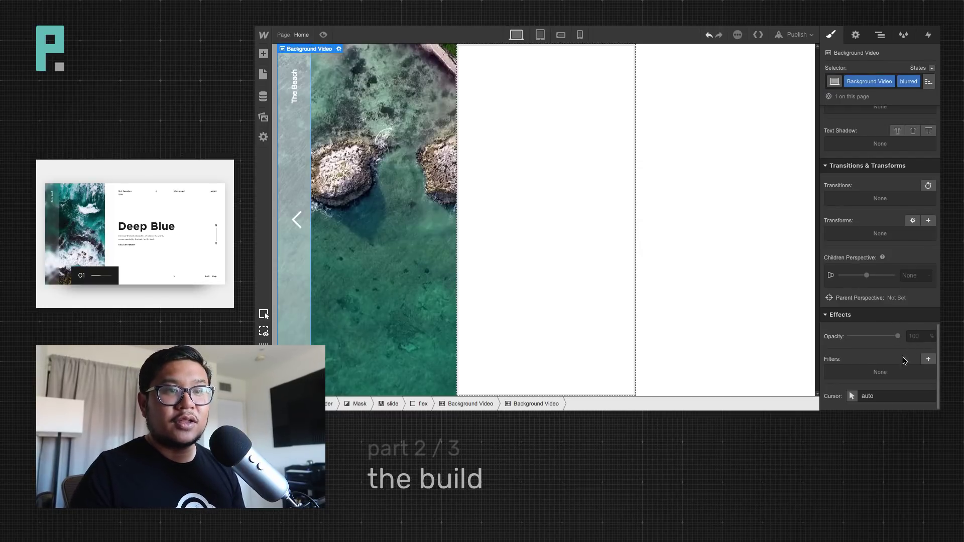
Apply a 5 px Blur filter to the blurred Background Video and lower its opacity to 58%
left_click(929, 358)
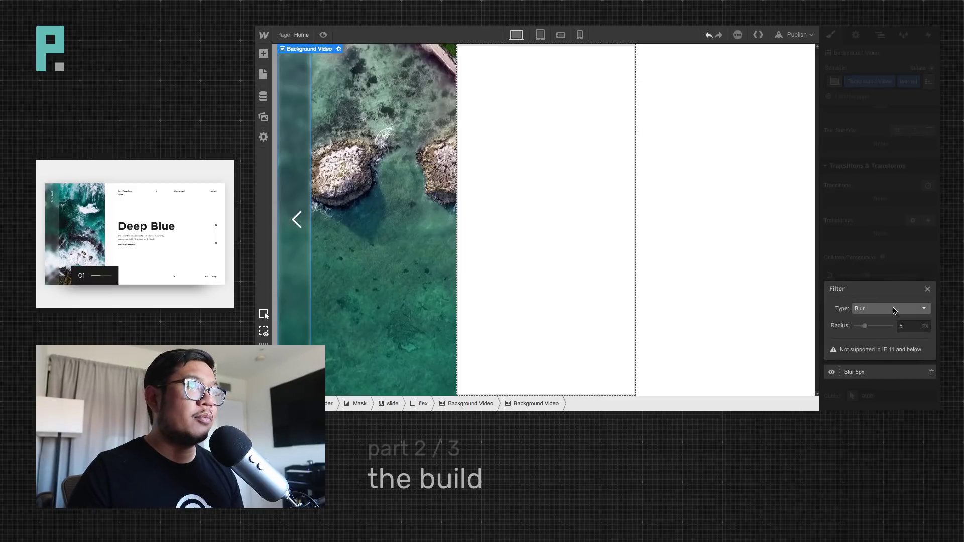
left_click(927, 289)
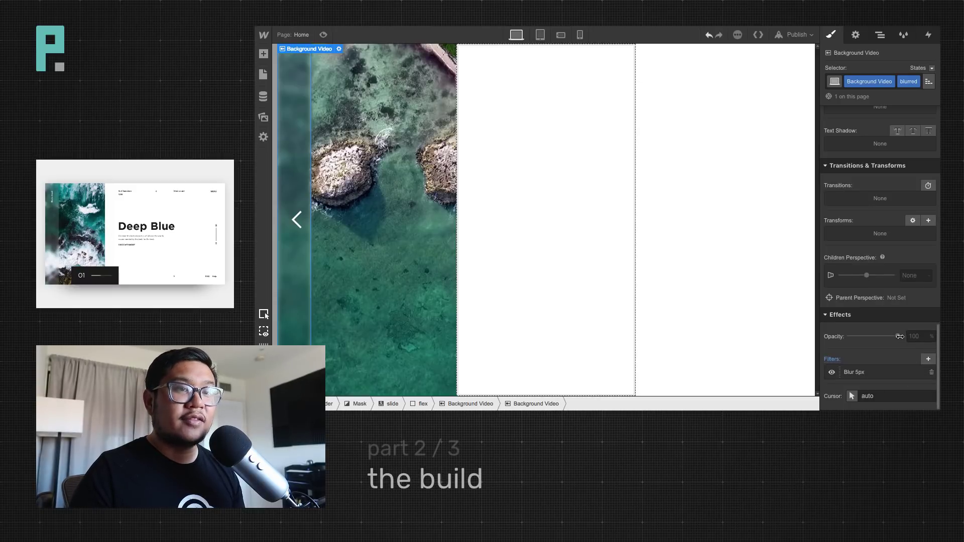
left_click_drag(899, 337, 879, 338)
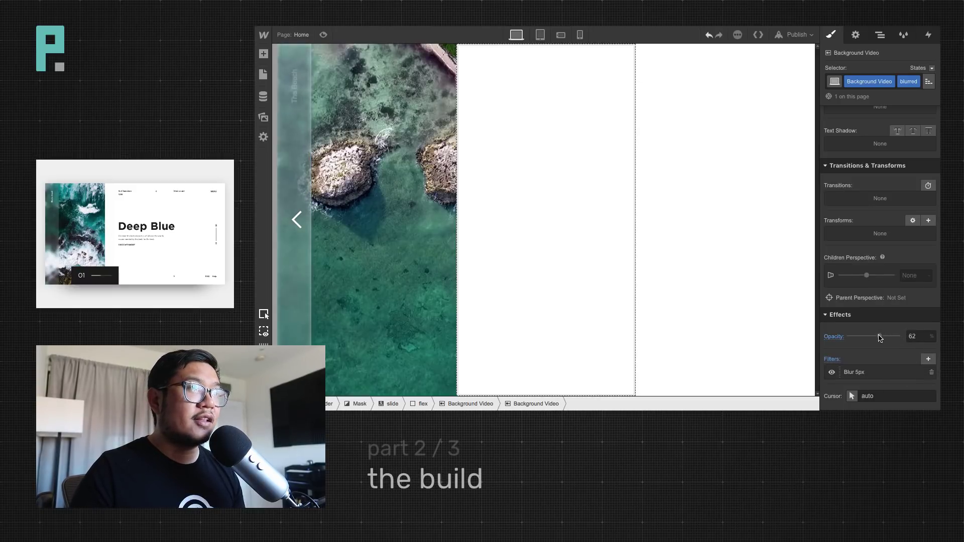
Remove the background color of the Div Block holding the rotated text and set its z-index to 1
left_click(299, 272)
left_click(879, 34)
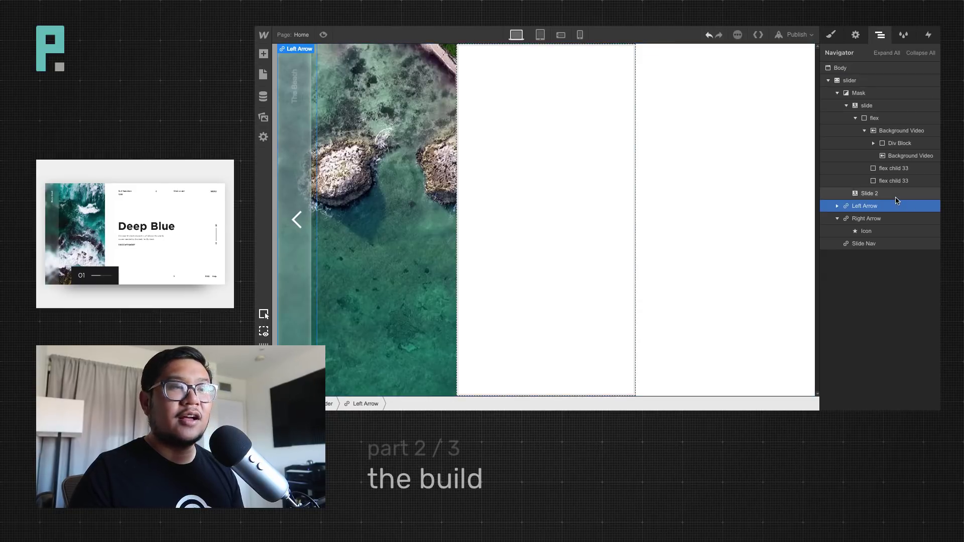
left_click(904, 168)
left_click(910, 145)
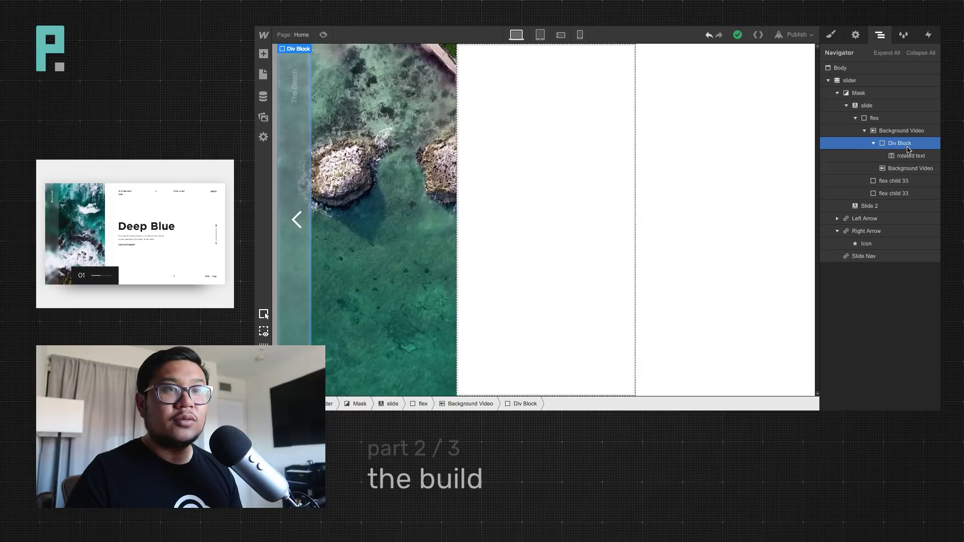
key("s")
scroll(857, 293, "down", 10)
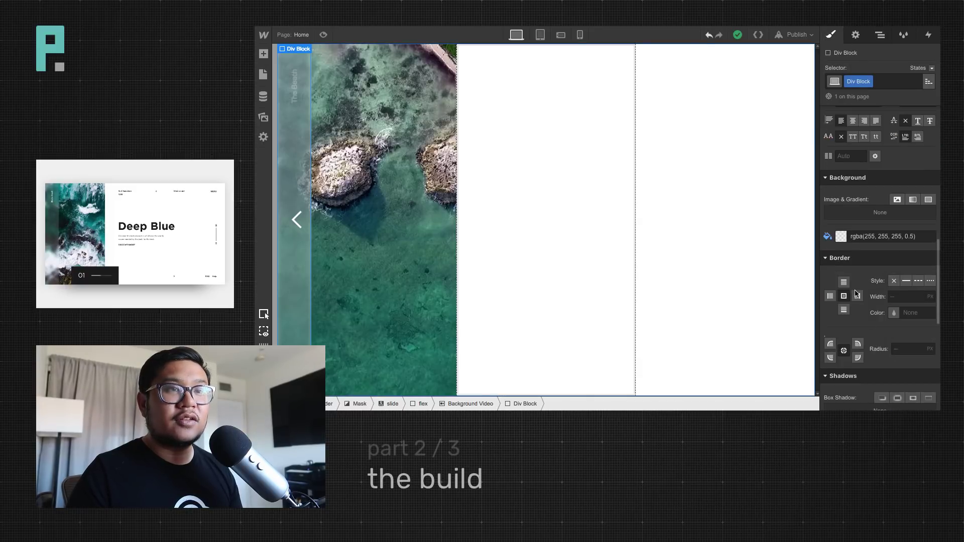
left_click(828, 237)
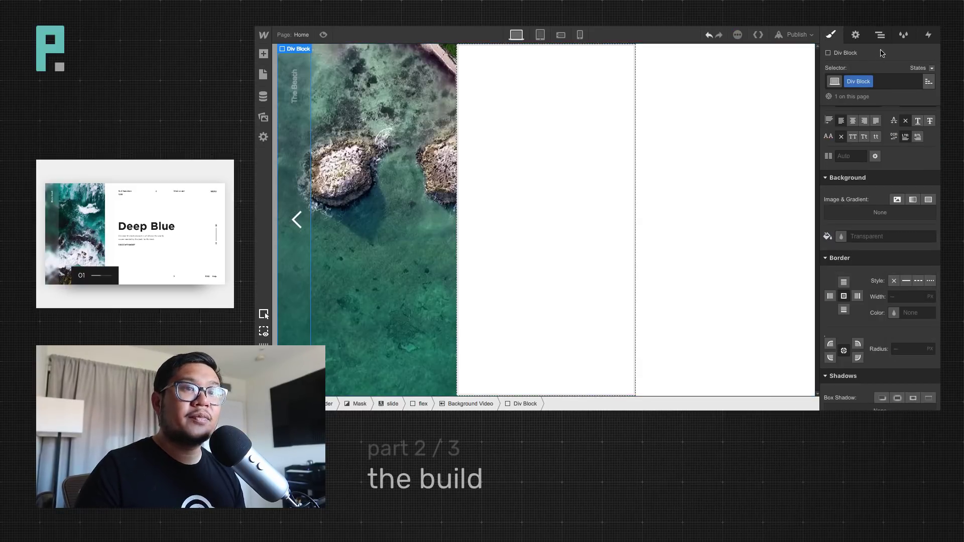
scroll(910, 282, "up", 8)
left_click(910, 281)
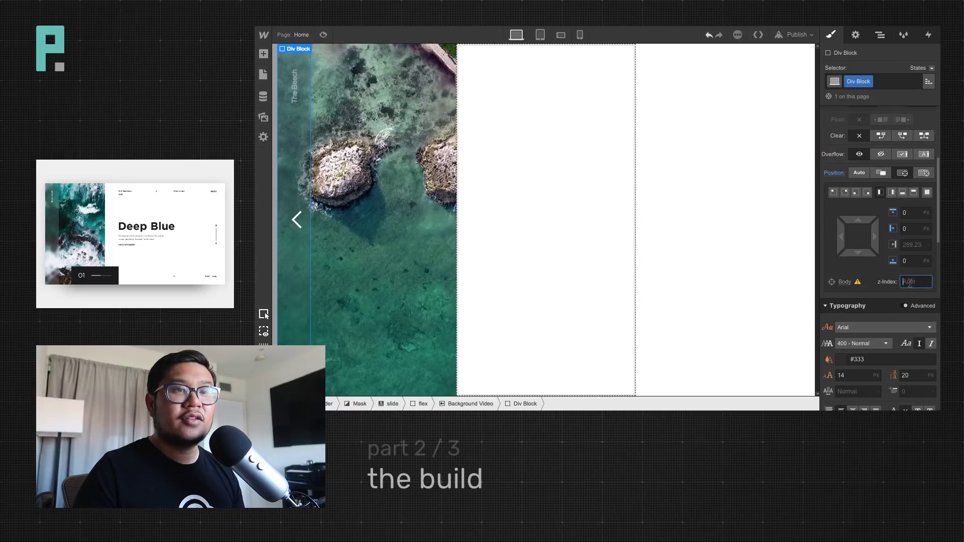
type("1")
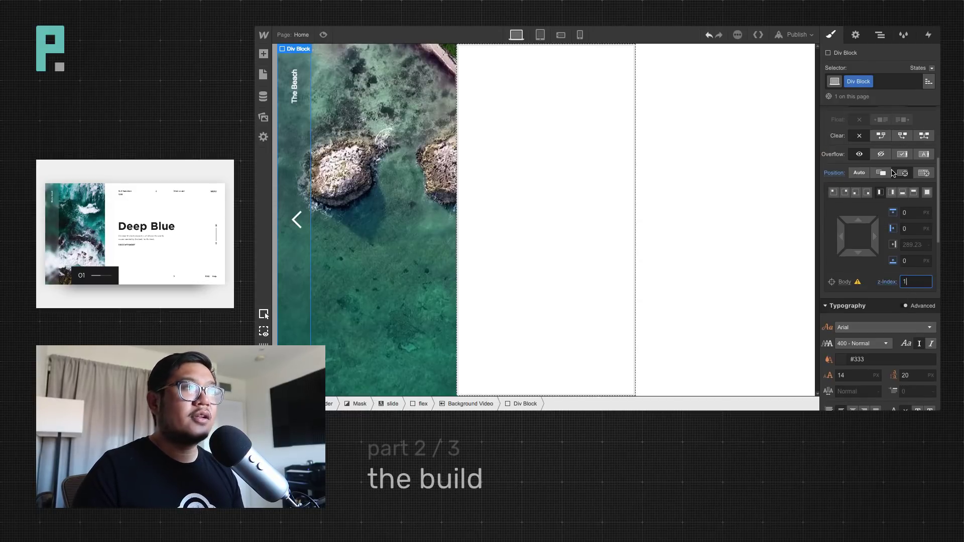
left_click(879, 35)
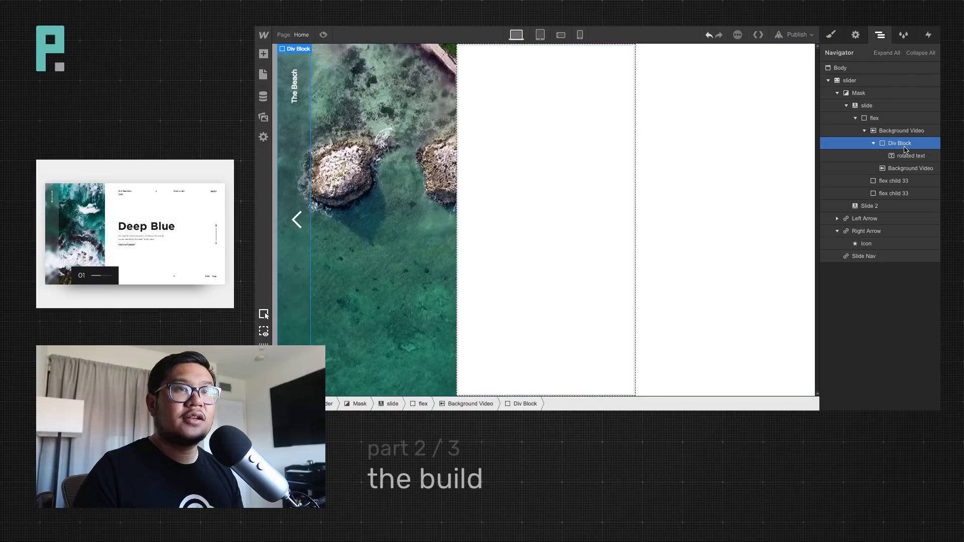
left_click(831, 34)
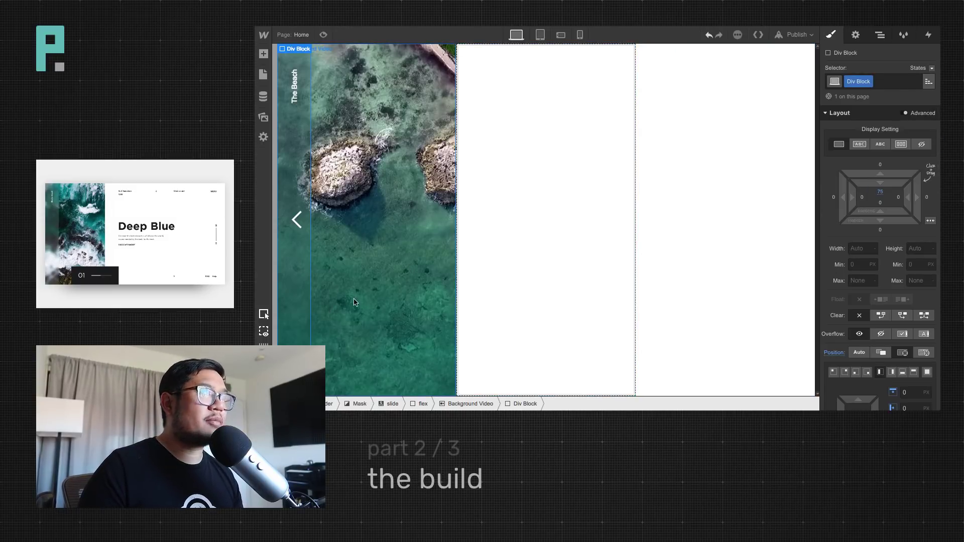
Try a white solid-color background layer on the blurred Background Video, raising its opacity from 50% to 100%, and remove it
left_click(880, 36)
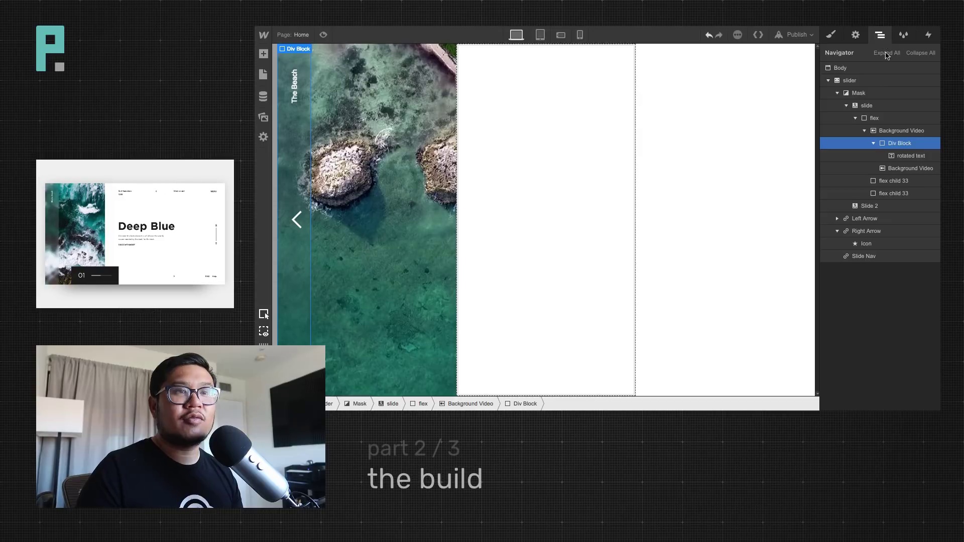
left_click(911, 168)
left_click(831, 34)
scroll(884, 347, "down", 2)
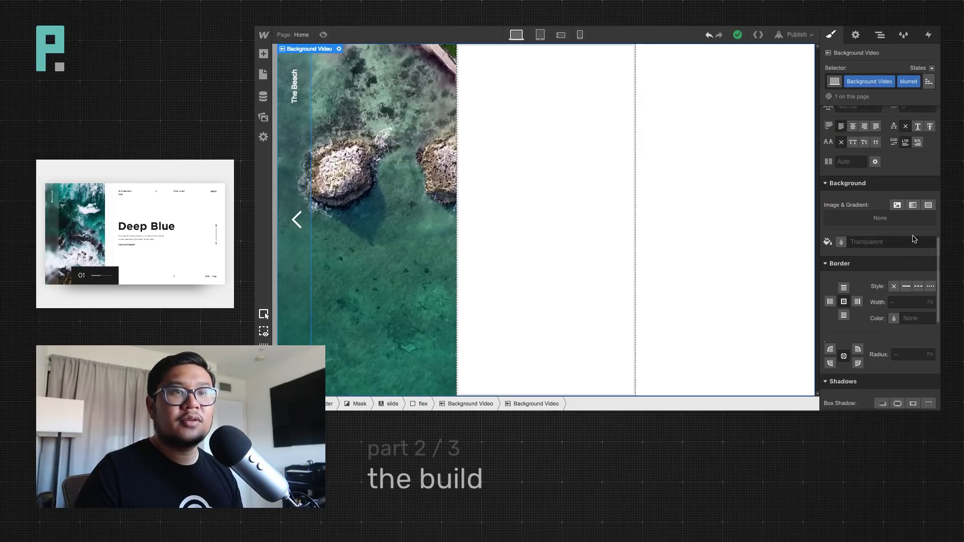
left_click(929, 205)
left_click_drag(851, 241, 843, 236)
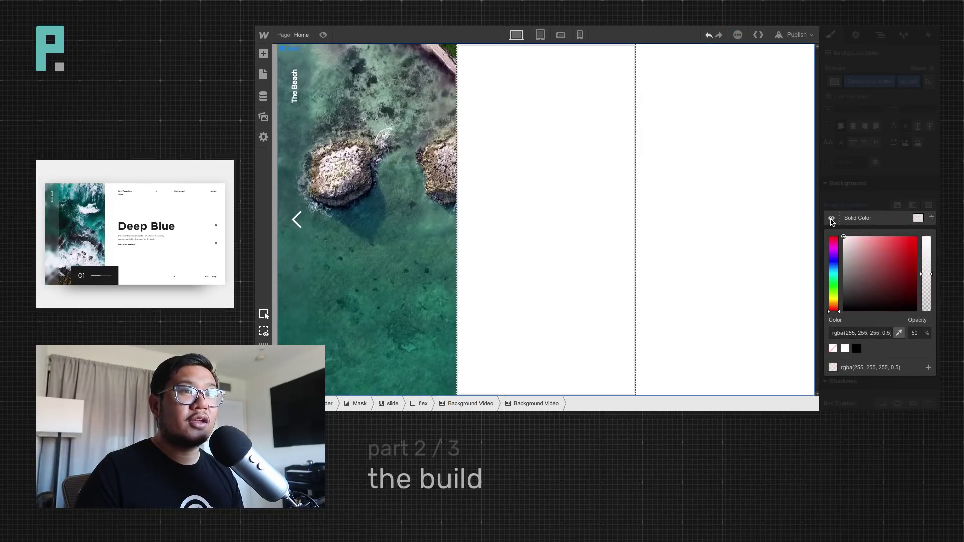
left_click_drag(925, 268, 923, 224)
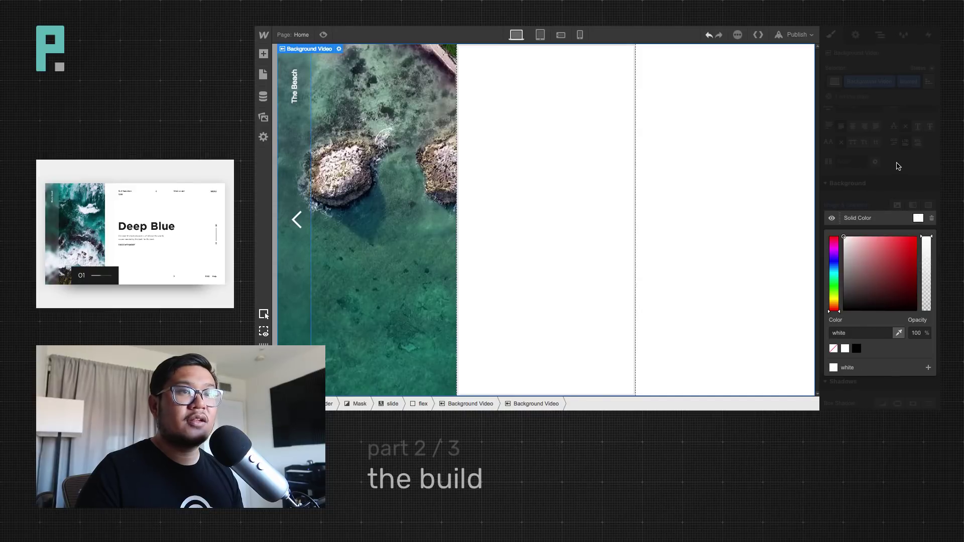
left_click(898, 166)
left_click(864, 206, "alt")
Give the rotated text's Div Block a white background color at 20% opacity and preview the page
left_click(880, 35)
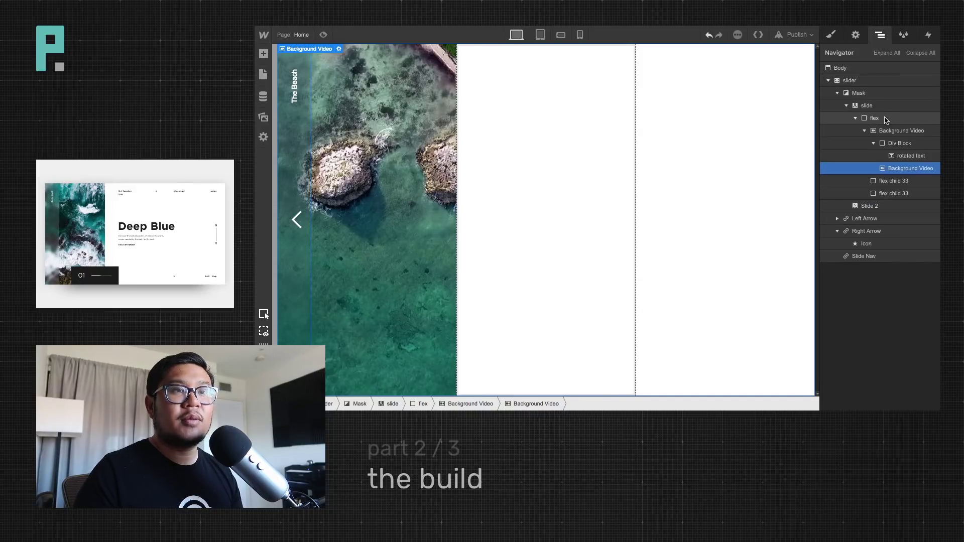
left_click(902, 143)
left_click(834, 36)
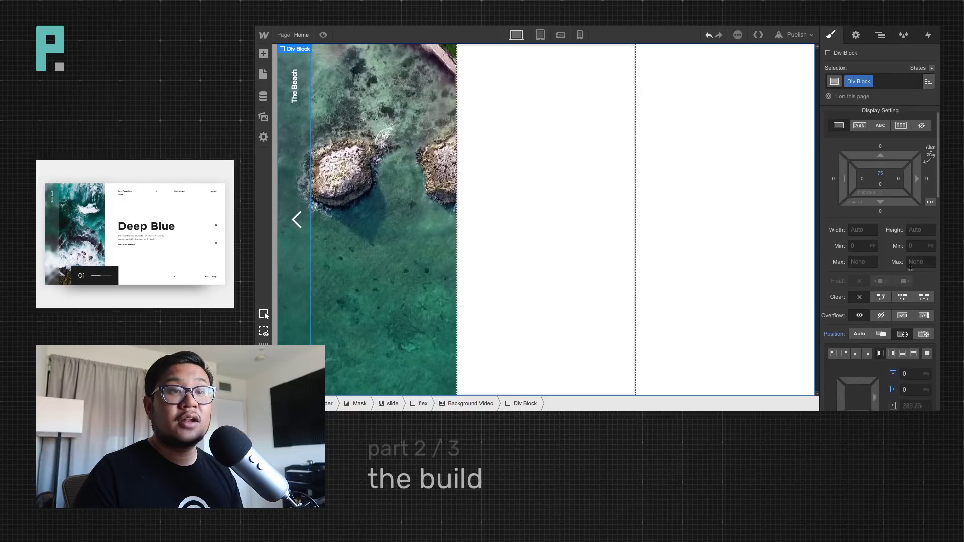
scroll(909, 301, "down", 4)
scroll(909, 320, "down", 4)
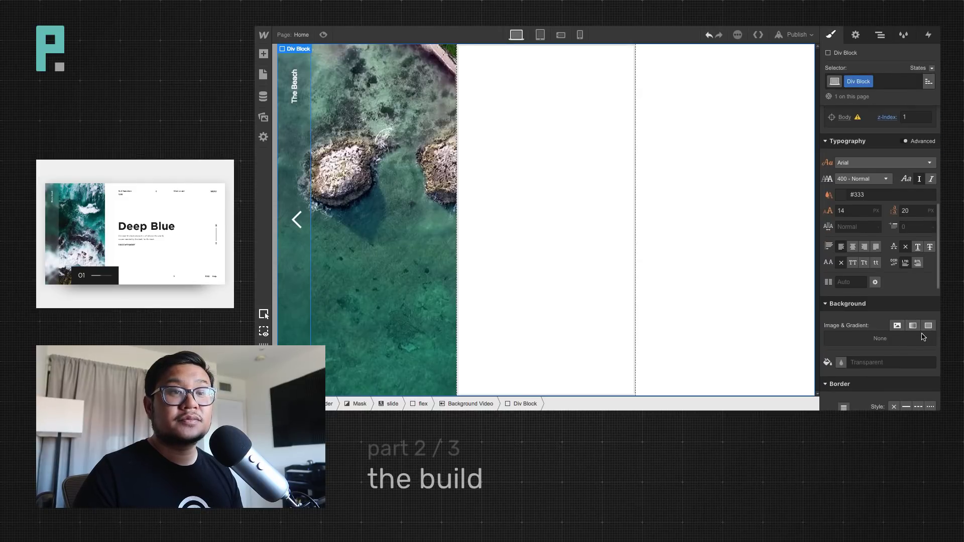
left_click(843, 349)
left_click(845, 312)
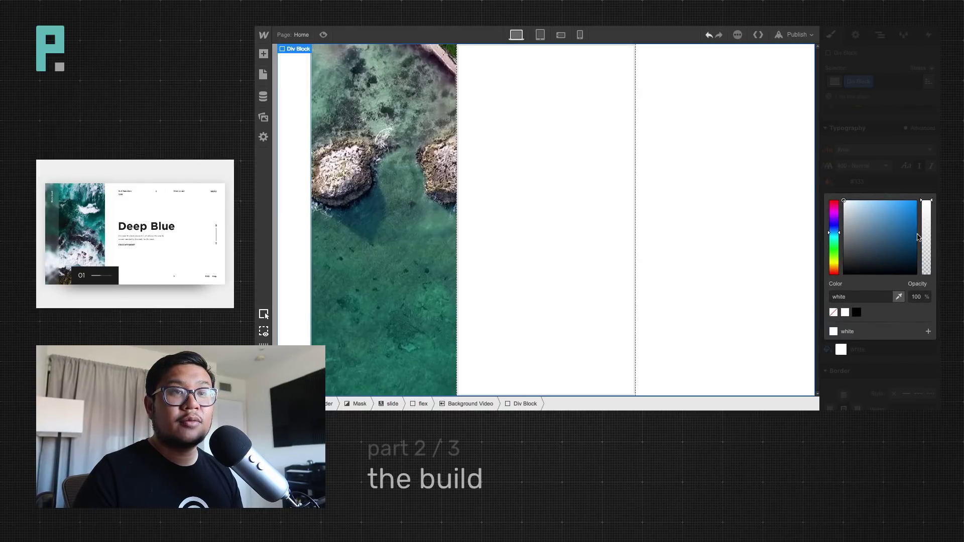
left_click_drag(927, 239, 928, 258)
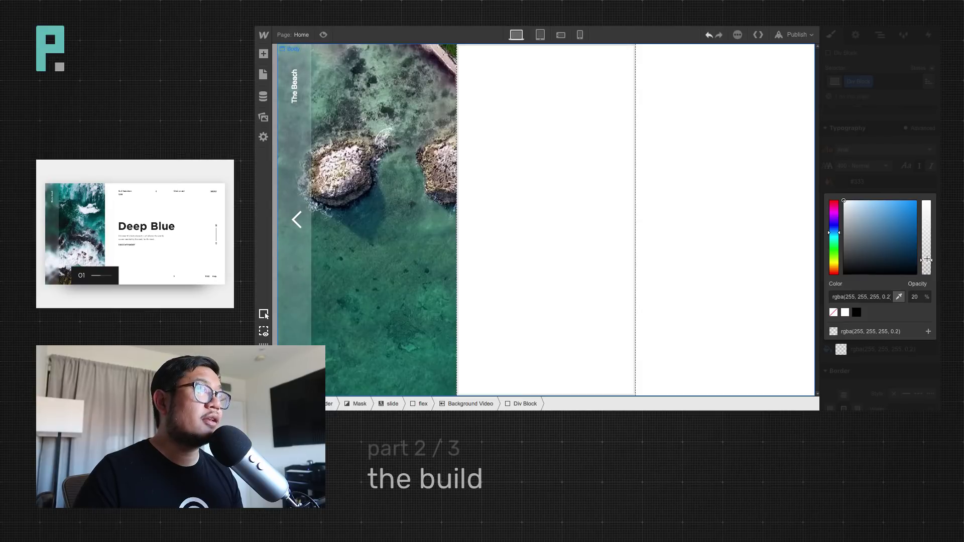
left_click(323, 34)
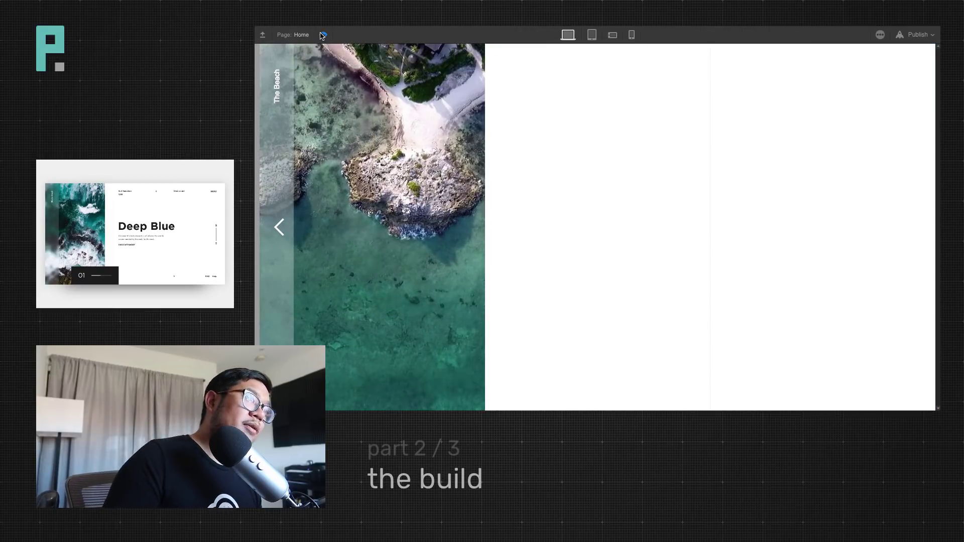
left_click(323, 35)
Raise the blurred Background Video's opacity to 86% and preview the page
left_click(880, 35)
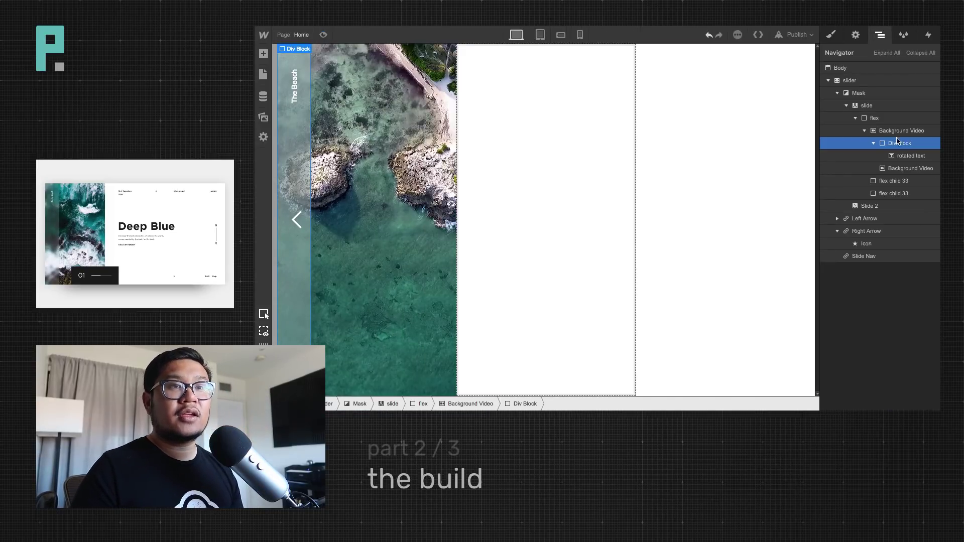
left_click(910, 169)
left_click(831, 35)
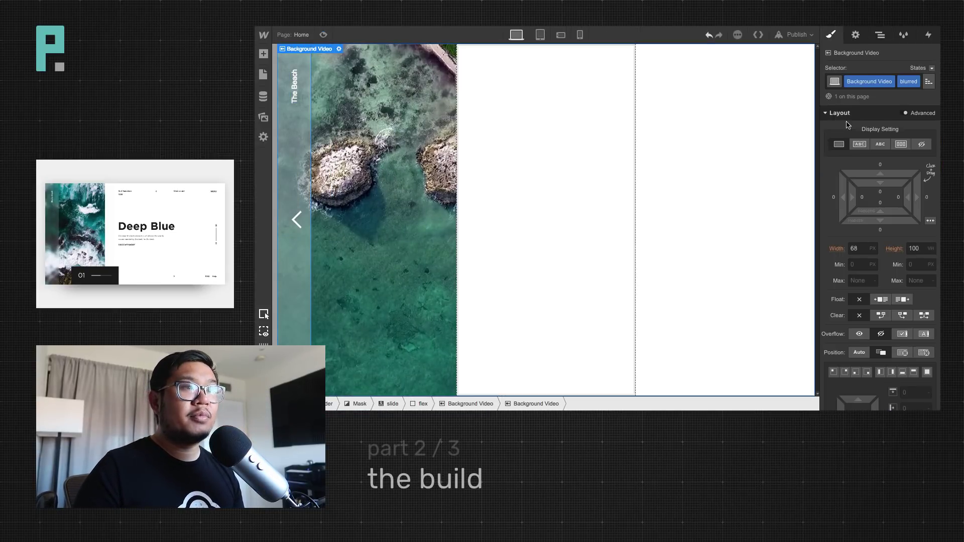
scroll(848, 124, "down", 15)
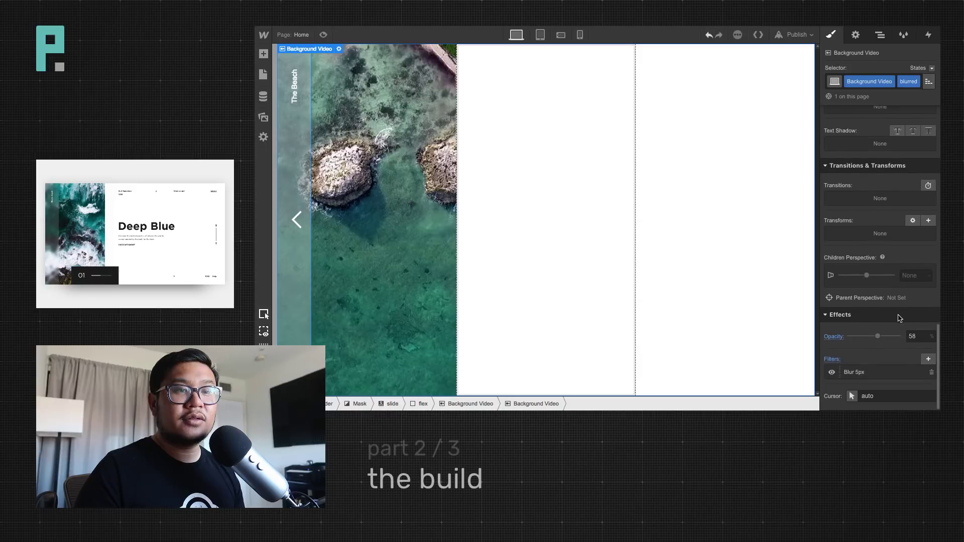
mouse_move(878, 336)
left_mouse_down()
mouse_move(902, 336)
mouse_move(884, 336)
mouse_move(893, 336)
left_mouse_up()
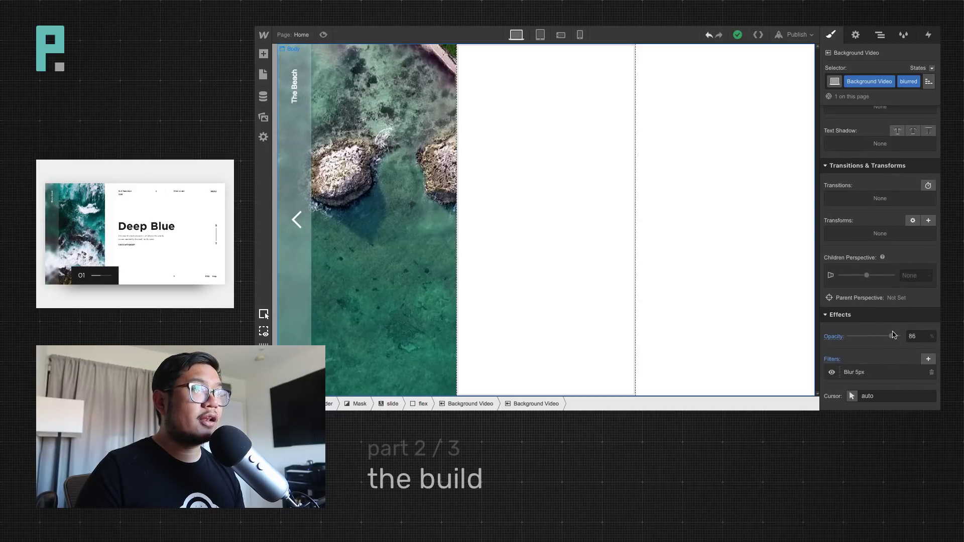
left_click(323, 35)
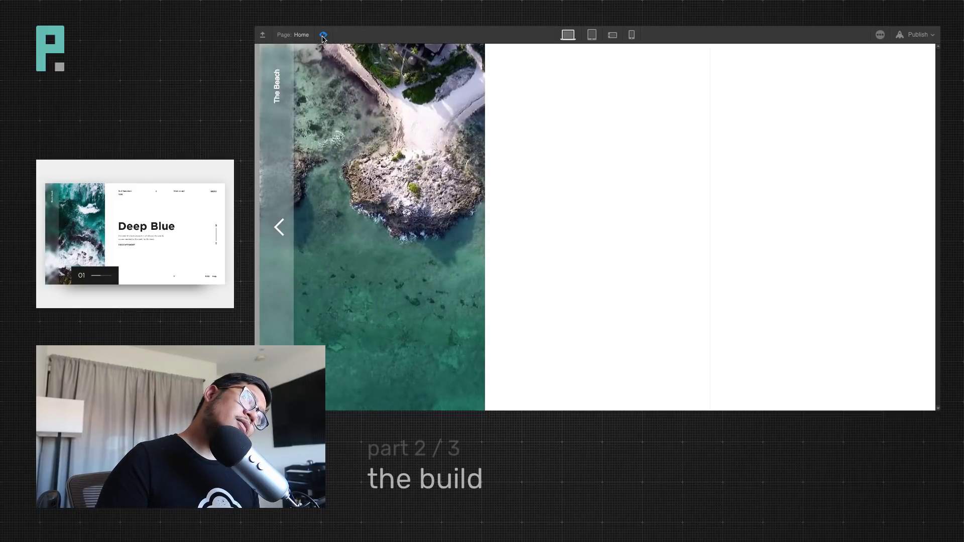
Leave the preview and delete the blurred Background Video nested beside the rotated text's Div Block
left_click(323, 35)
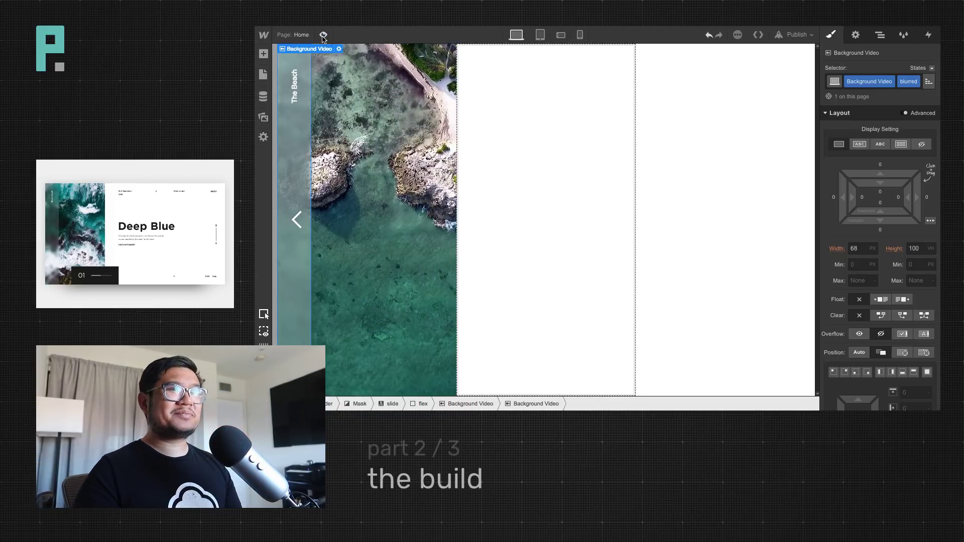
left_click(879, 34)
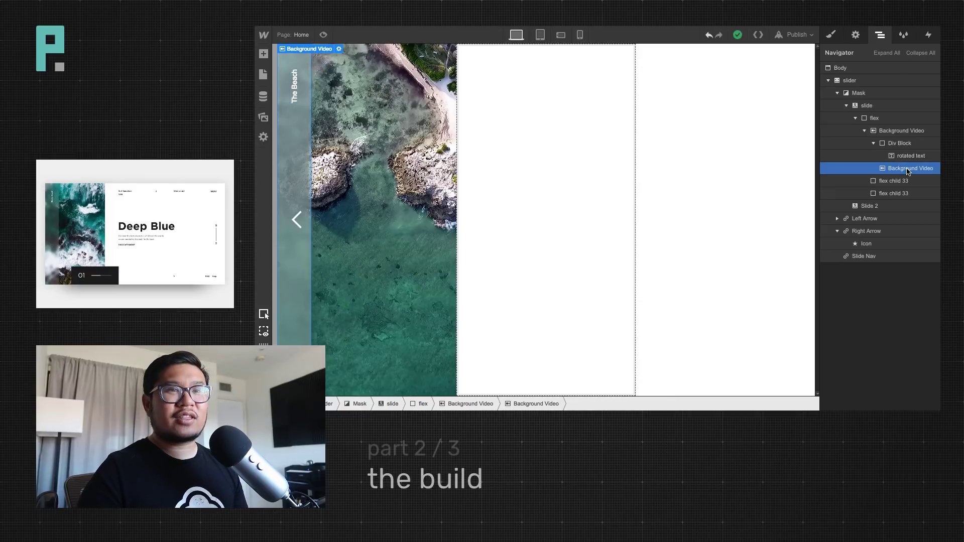
key("Delete")
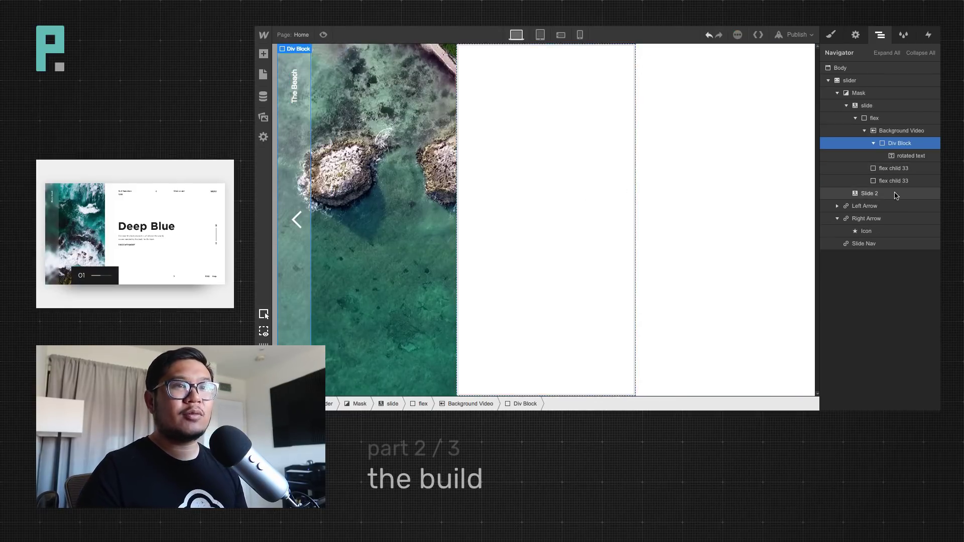
Set the position of the slide's flex container to relative
left_click(519, 161)
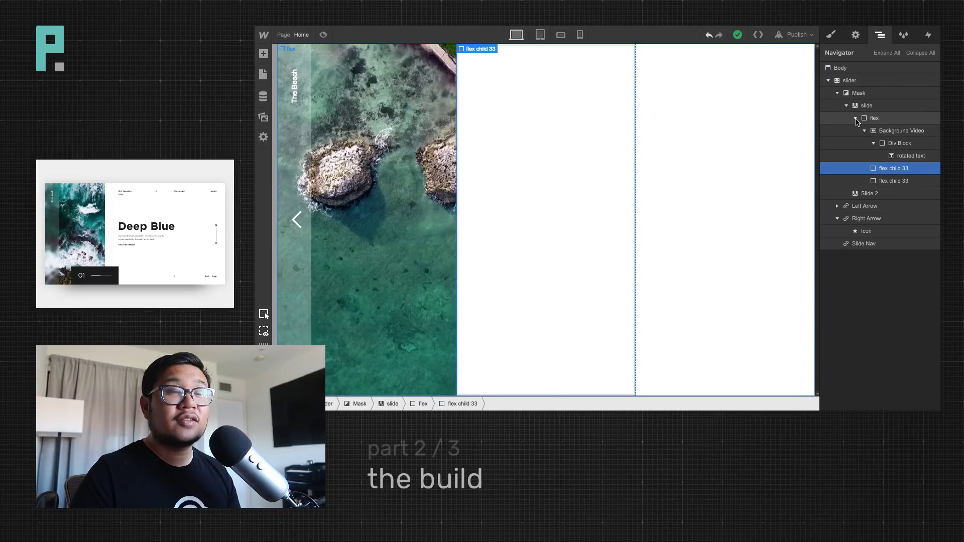
left_click(893, 120)
left_click(865, 131)
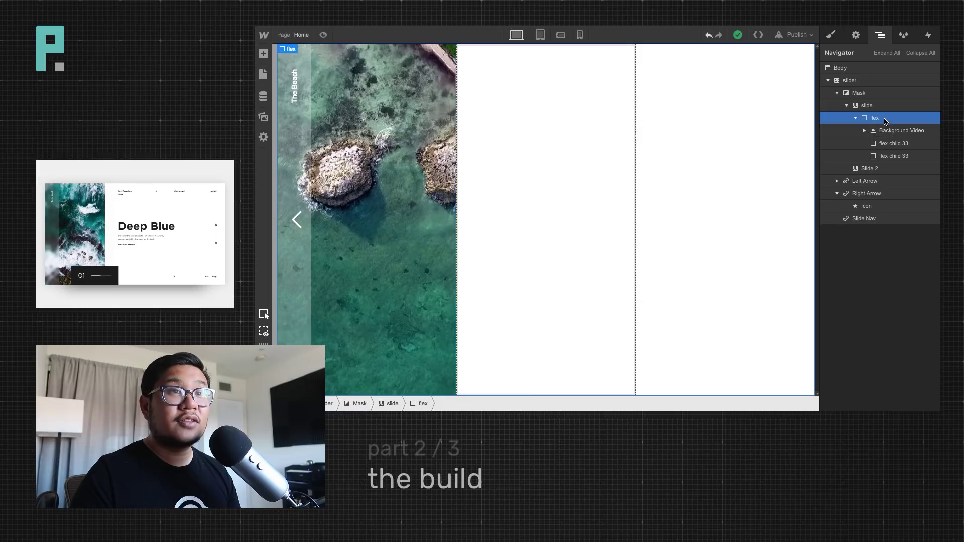
left_click(831, 35)
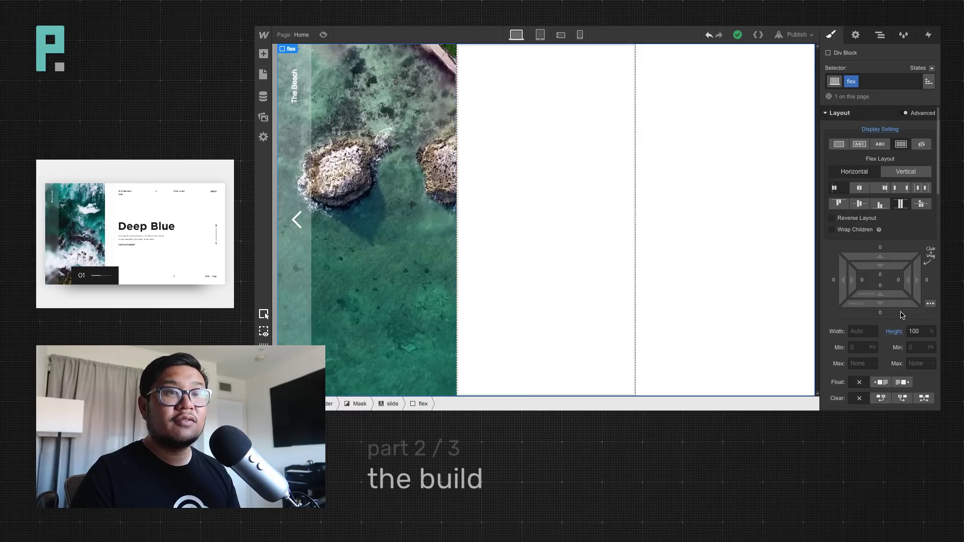
scroll(882, 251, "down", 2)
left_click(881, 382)
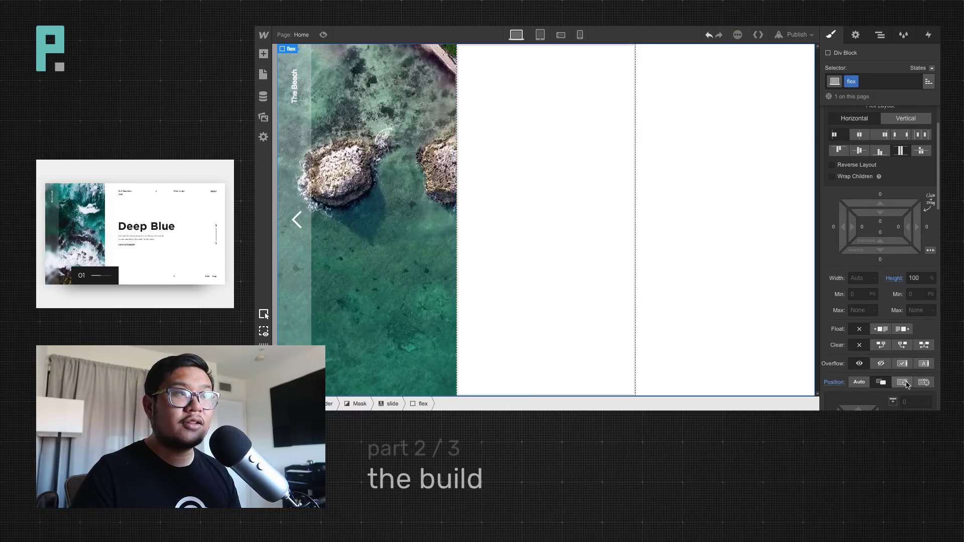
Add a Div Block as the first child of the flex container and give it the class "slide content"
left_click(879, 35)
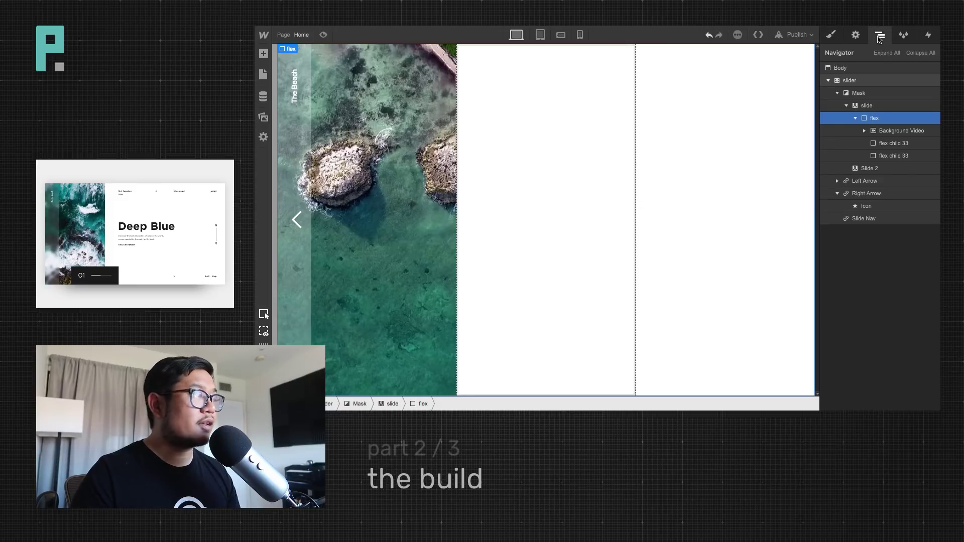
key("a")
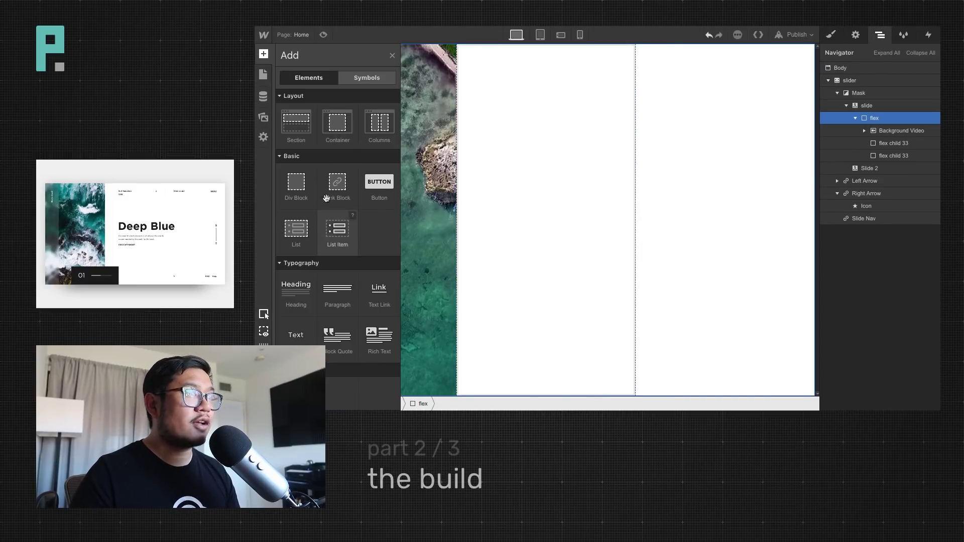
left_click_drag(296, 185, 889, 134)
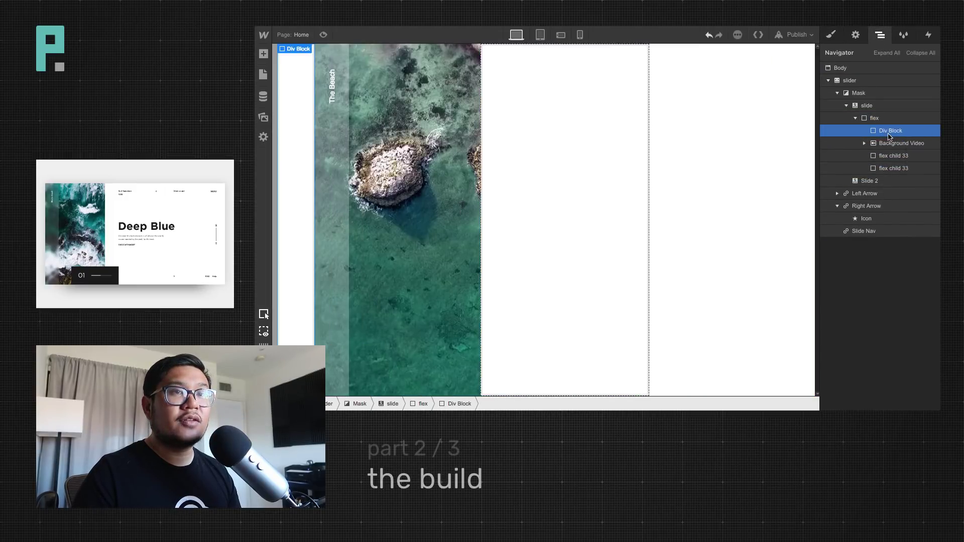
key("s")
left_click(864, 81)
type("sli")
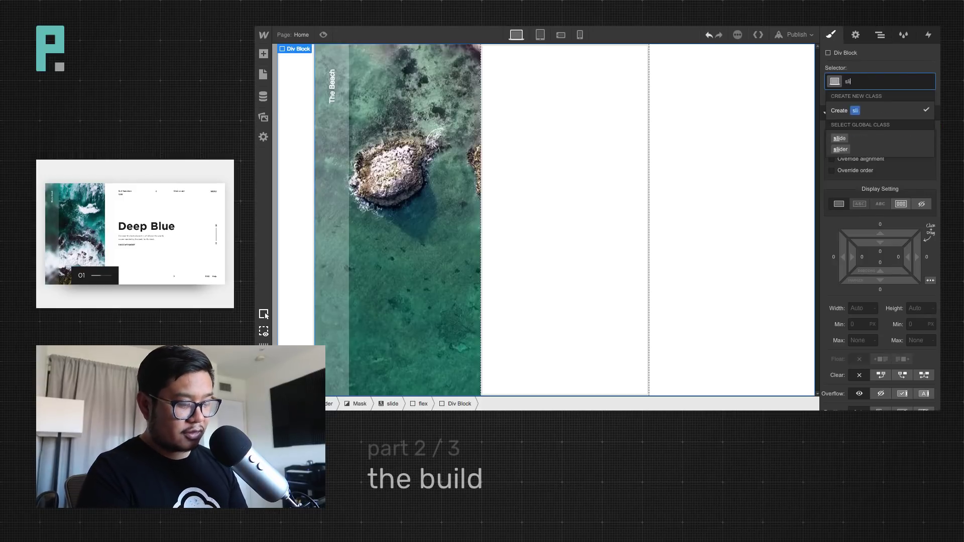
type("de content")
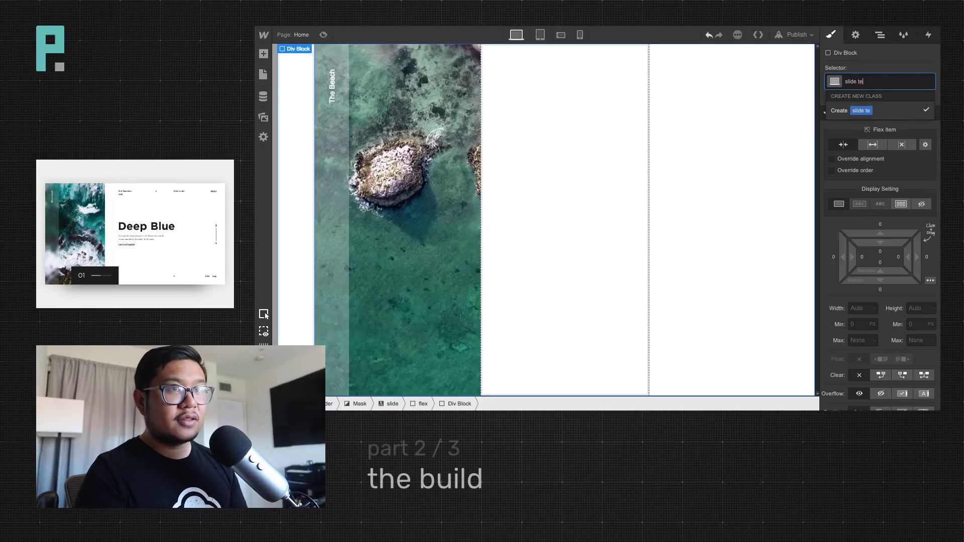
key("Return")
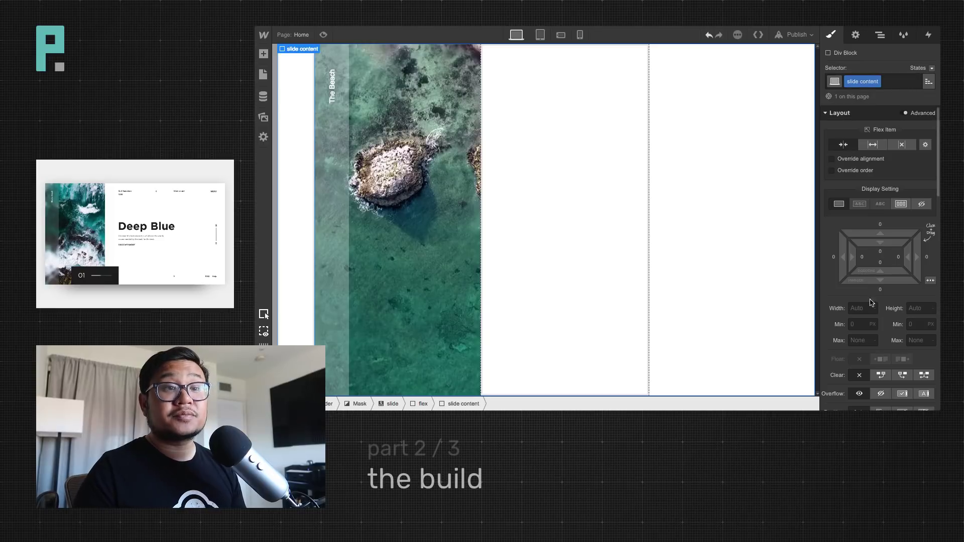
Position the slide content block absolutely and set its left offset to 33%
scroll(878, 352, "down", 2)
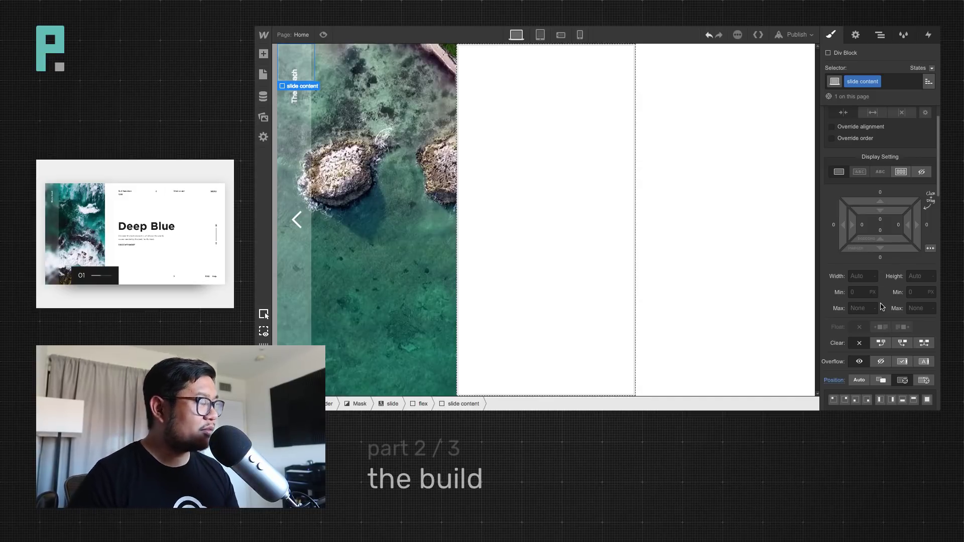
scroll(878, 285, "down", 1)
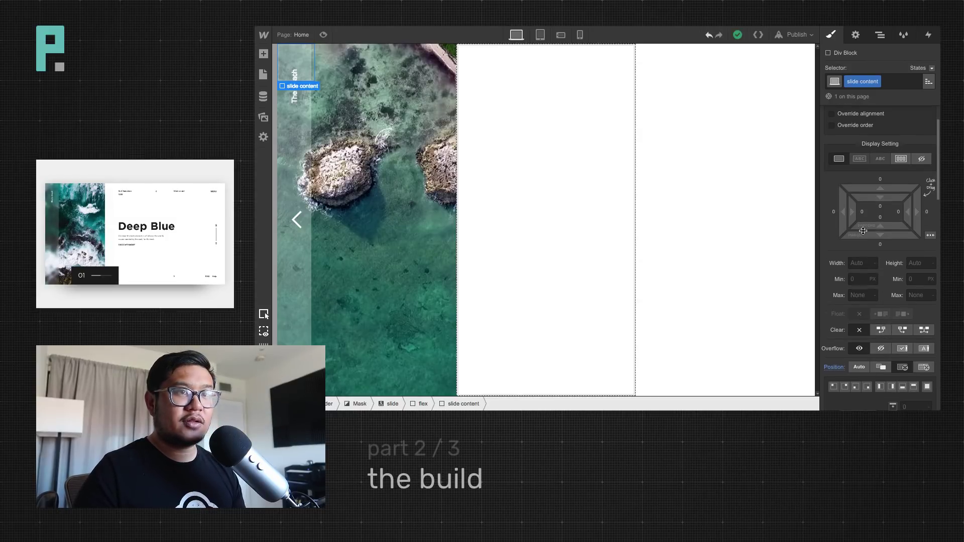
left_click(834, 212)
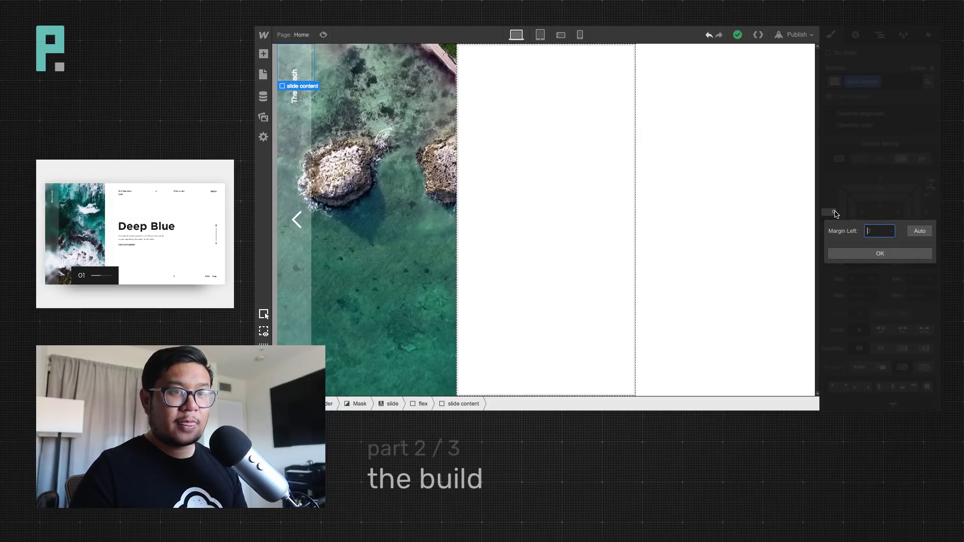
left_click(869, 204)
scroll(899, 226, "down", 10)
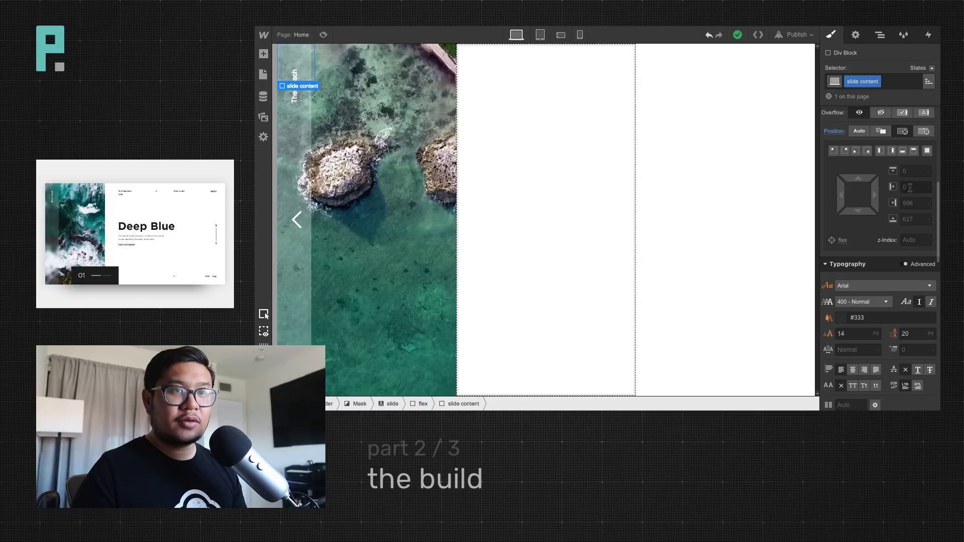
left_click(910, 187)
type("33%")
key("Return")
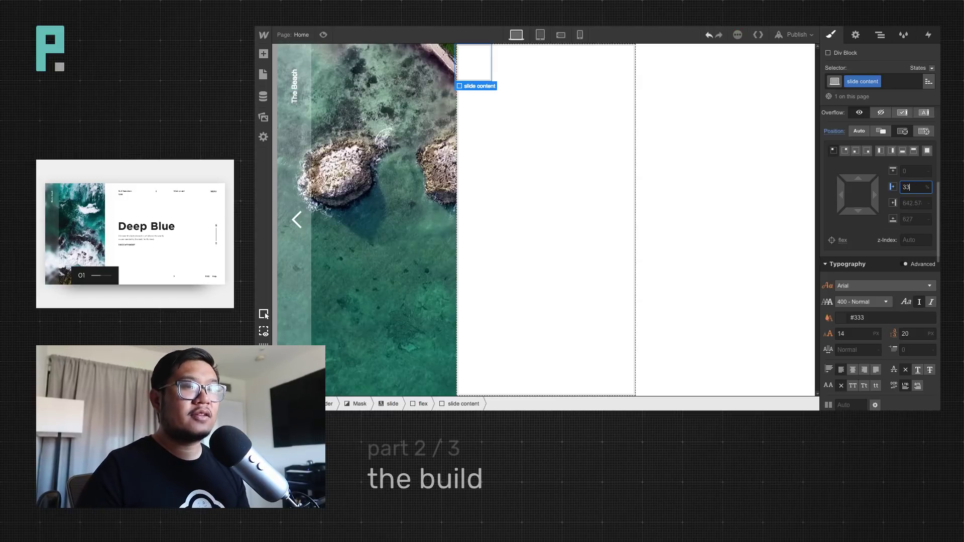
Set the slide content block's left offset to 40% and its top offset to 50%
left_click_drag(875, 195, 852, 195)
key("ctrl+z")
scroll(874, 277, "up", 2)
scroll(874, 278, "down", 2)
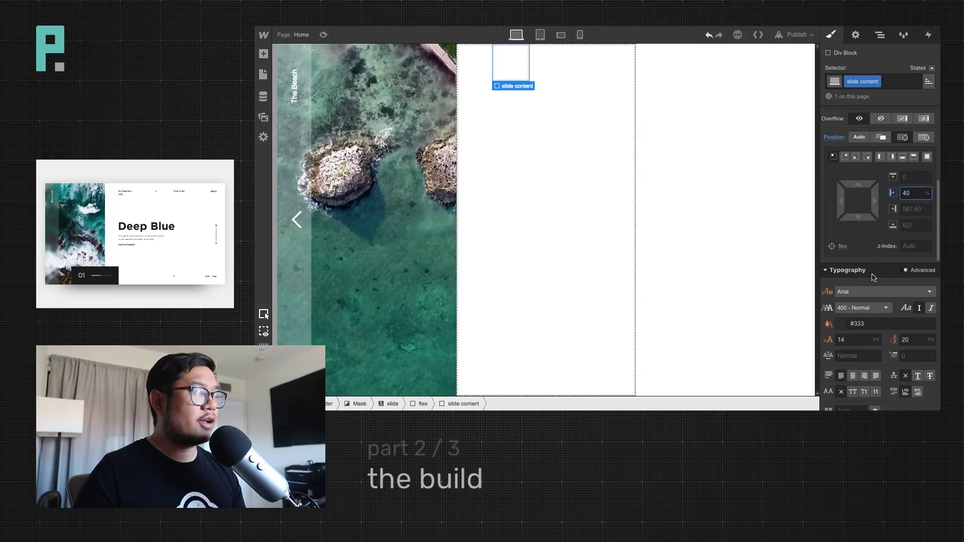
left_click(907, 177)
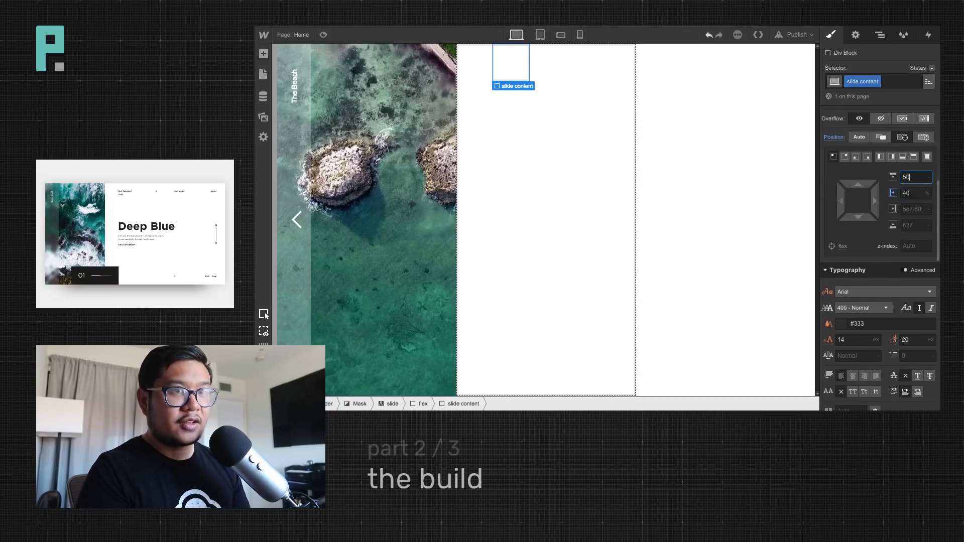
key("Return")
Add a move transform of -50% on the Y axis to the slide content block
scroll(918, 294, "down", 15)
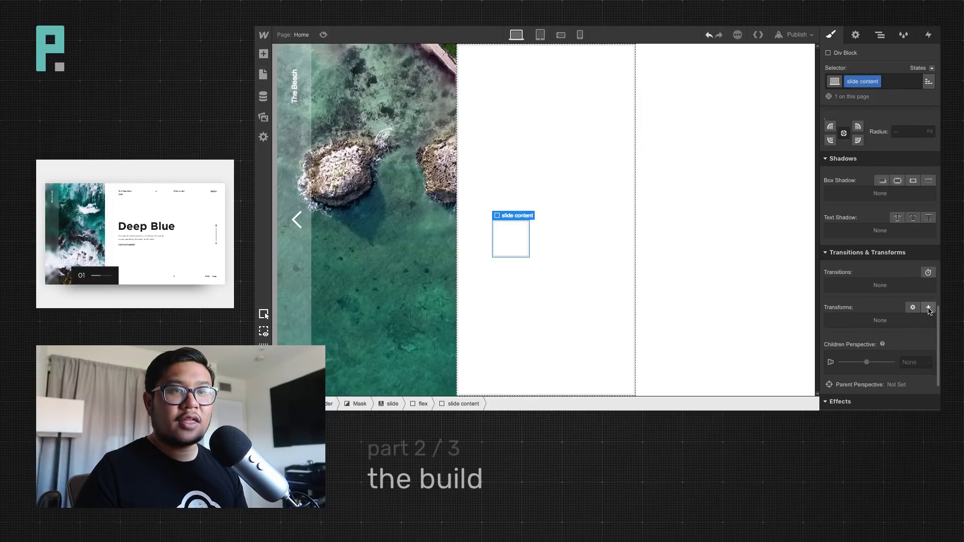
left_click(929, 307)
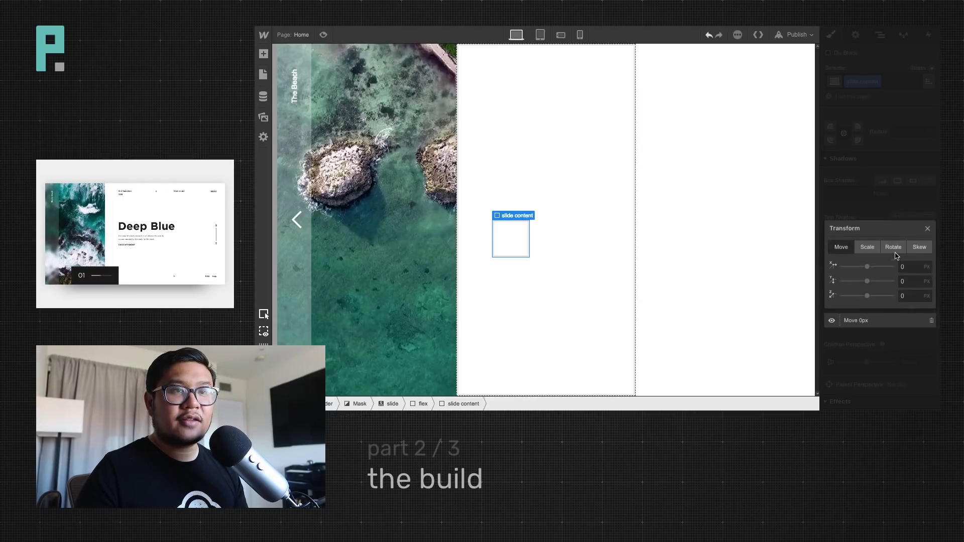
left_click(903, 282)
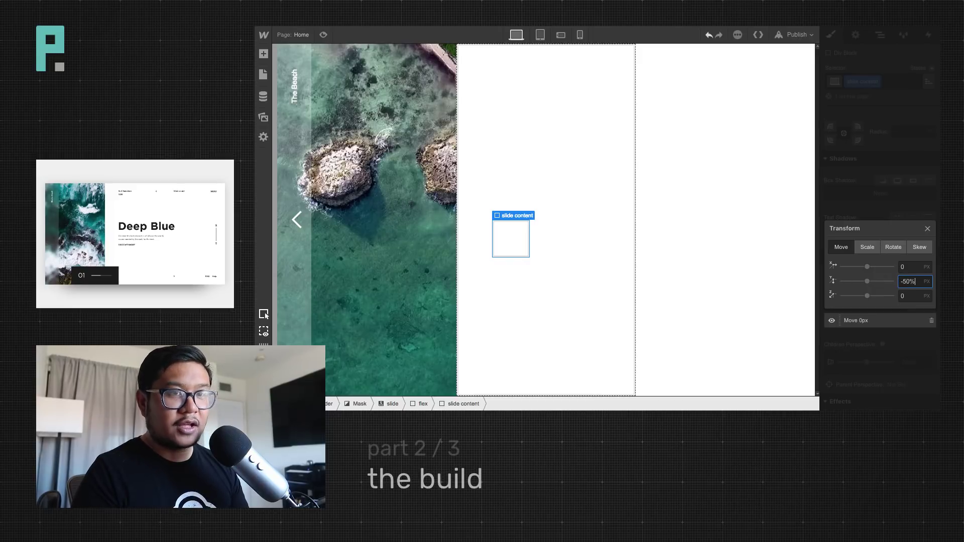
key("Return")
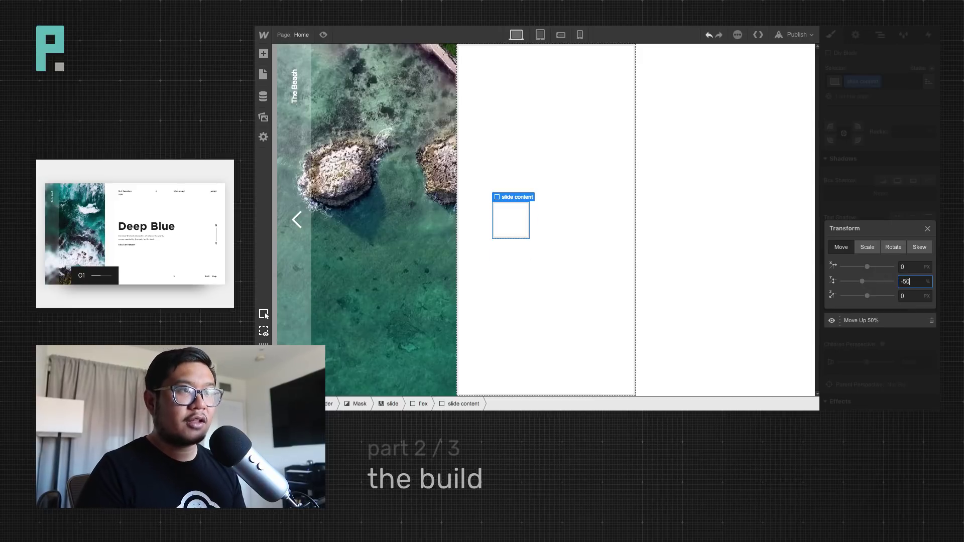
left_click(928, 229)
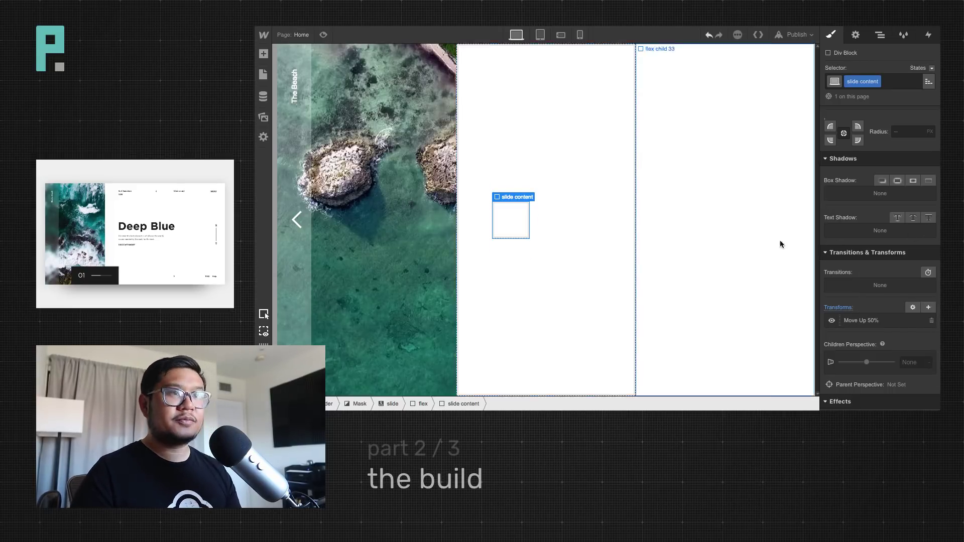
Add a Heading 1 element inside the slide content block
key("a")
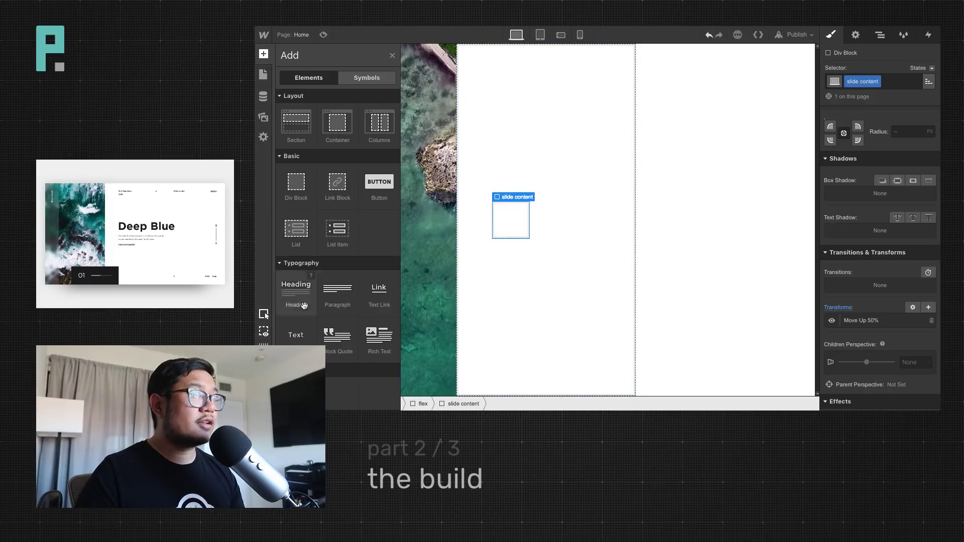
left_click(297, 283)
left_click(605, 242)
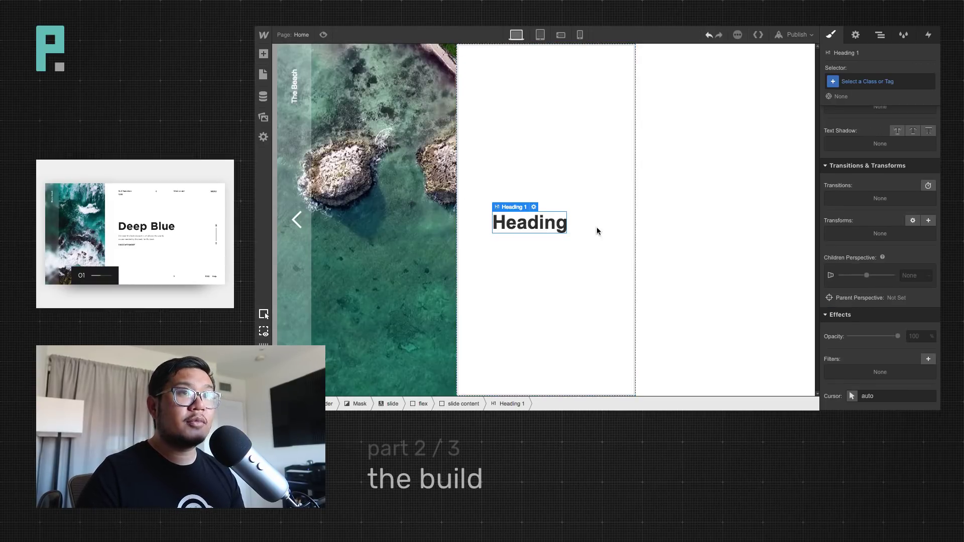
Set the top and bottom margins to 0 for the All H1 Headings tag
left_click(848, 82)
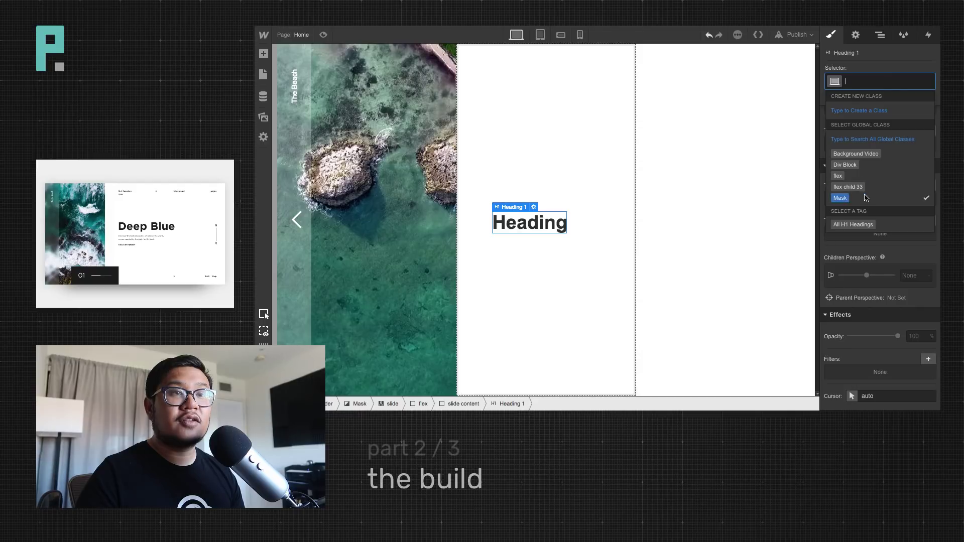
left_click(855, 224)
scroll(862, 175, "up", 5)
scroll(862, 175, "up", 3)
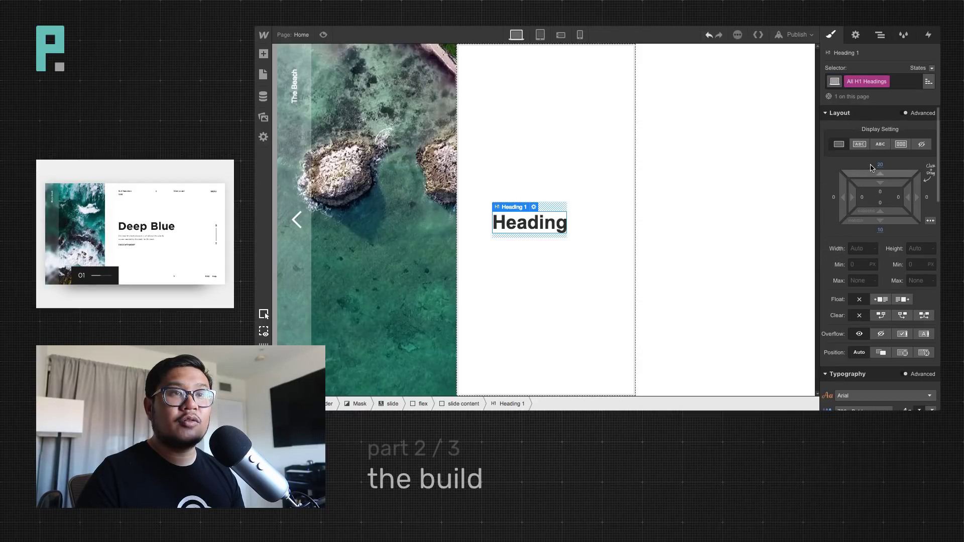
left_click(883, 167)
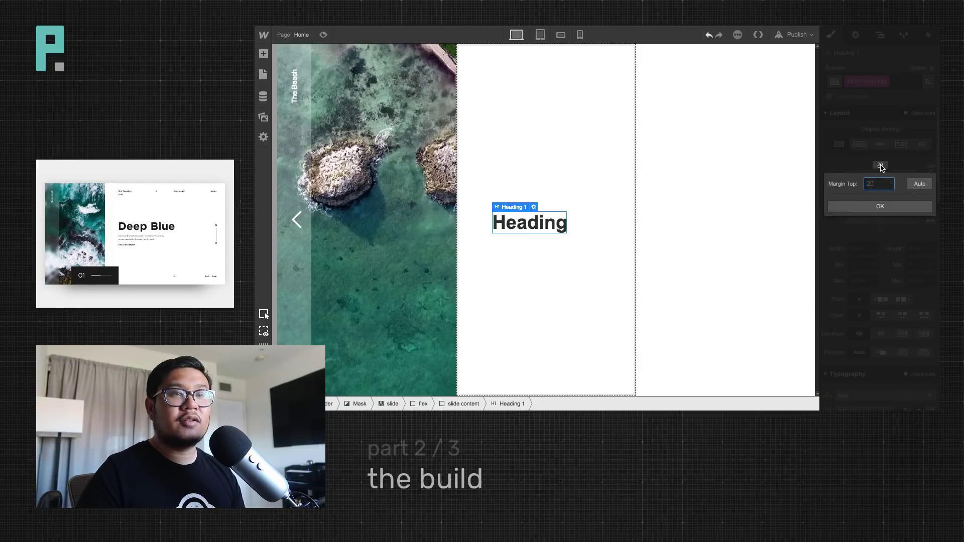
type("0")
key("Return")
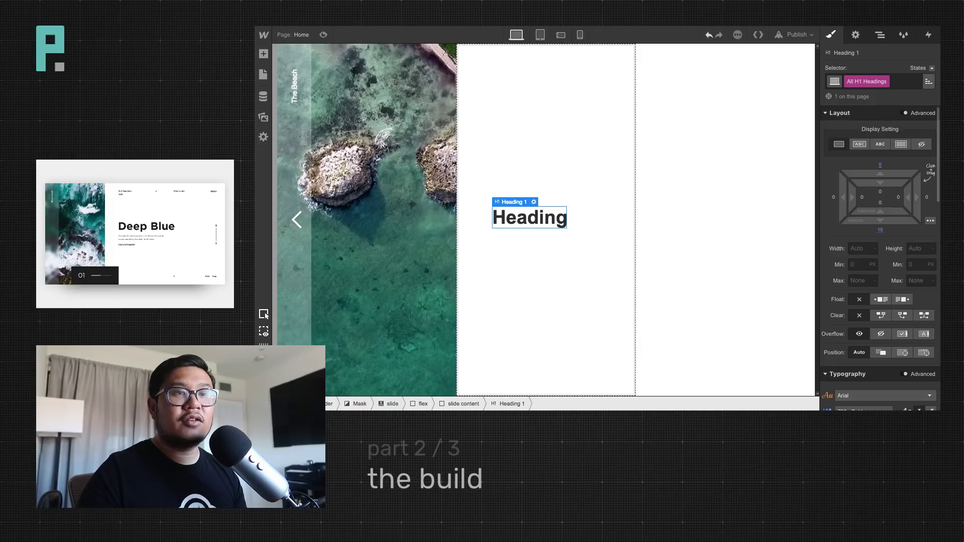
left_click(881, 231)
type("0")
key("Return")
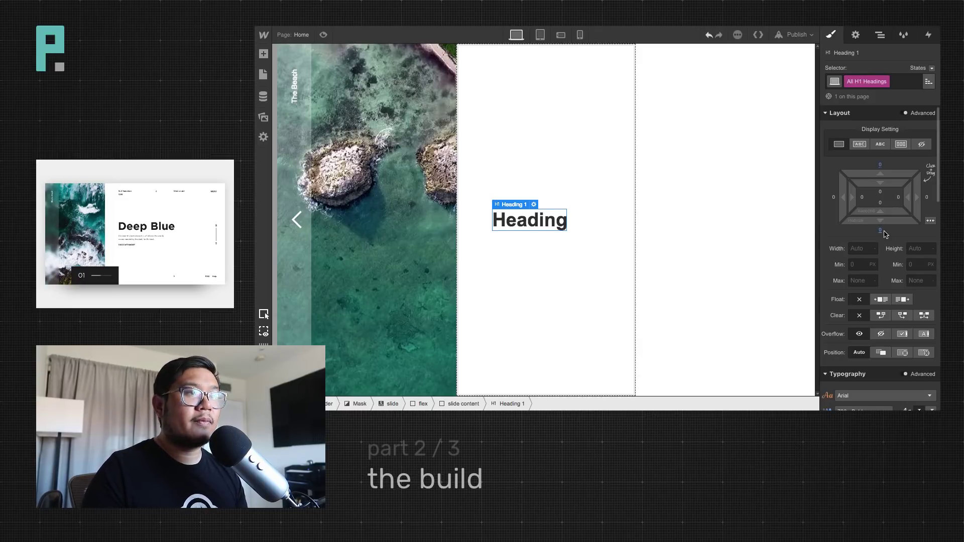
Change the heading's text to "The Beach"
double_click(546, 225)
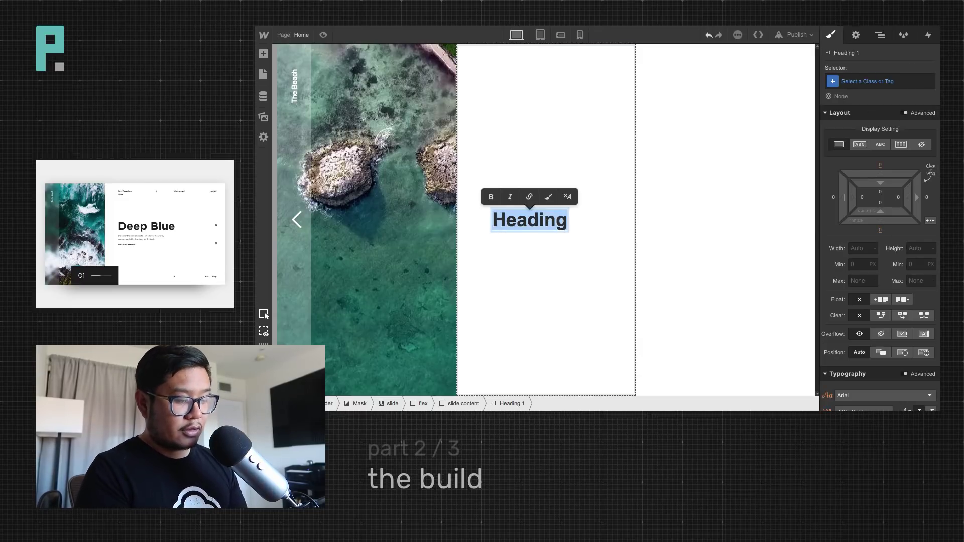
type("The Beach")
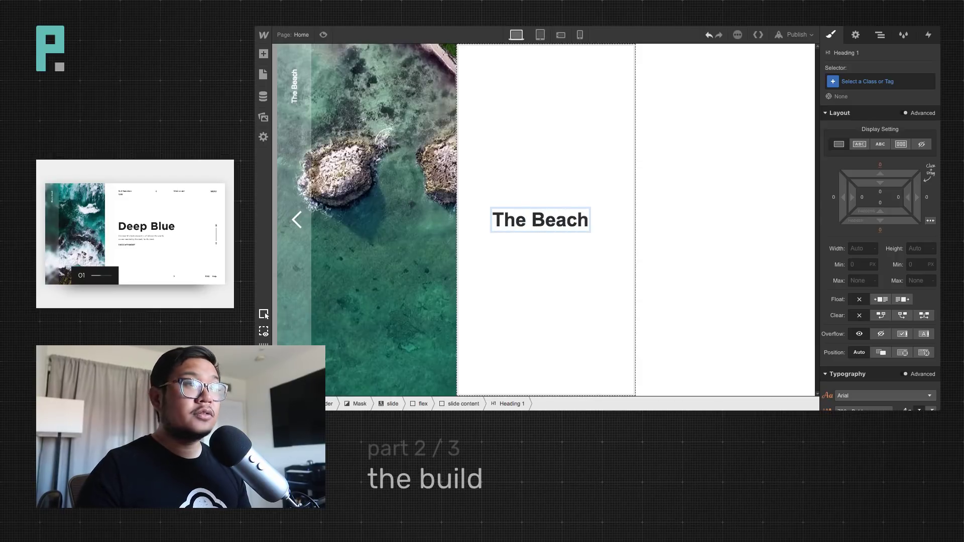
key("Escape")
Add a Paragraph element below the heading and delete its placeholder text from "Duis cursus" to the end
key("a")
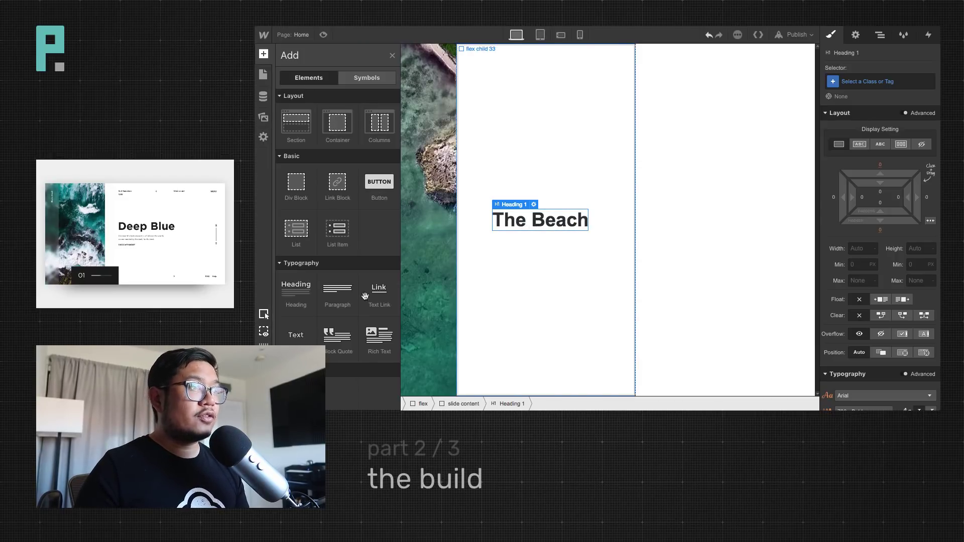
left_click_drag(350, 301, 576, 282)
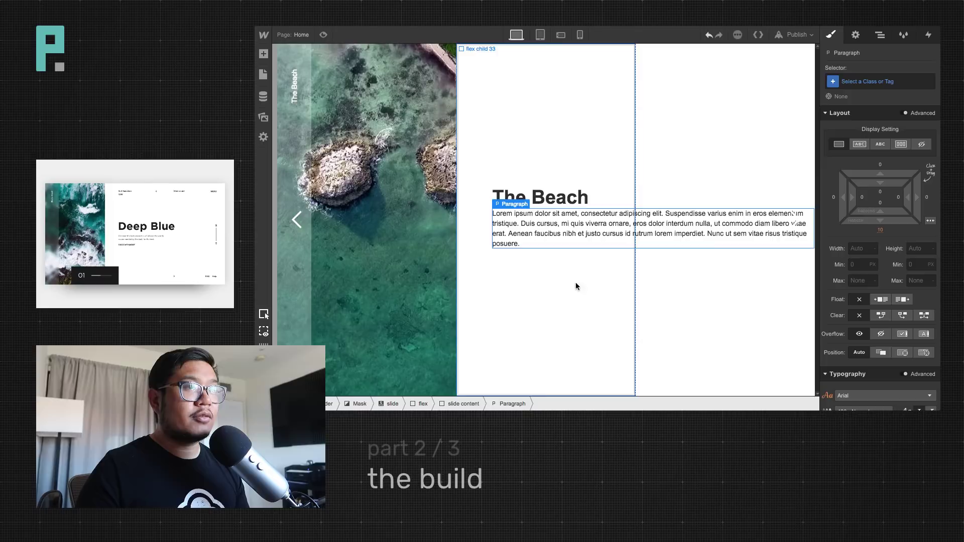
double_click(605, 236)
left_click(692, 233)
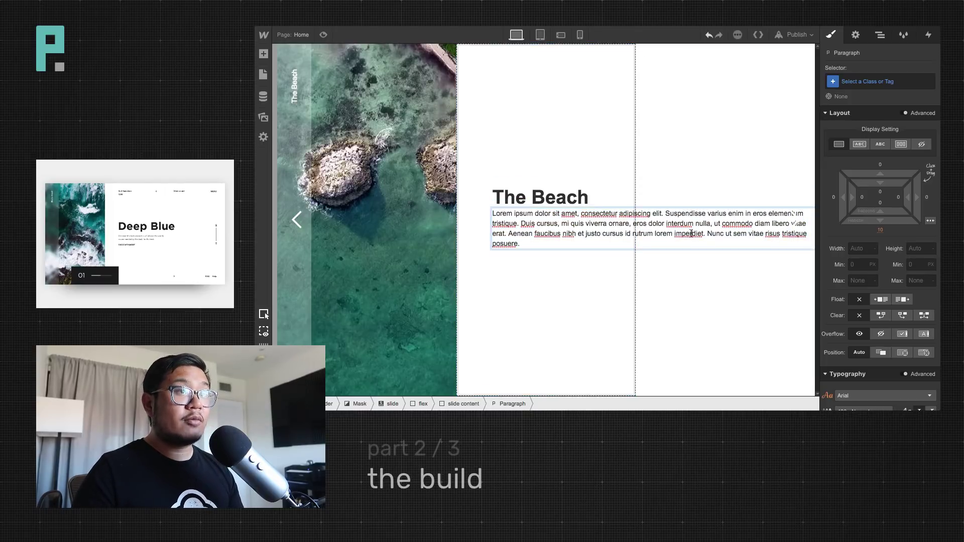
left_click_drag(522, 224, 536, 243)
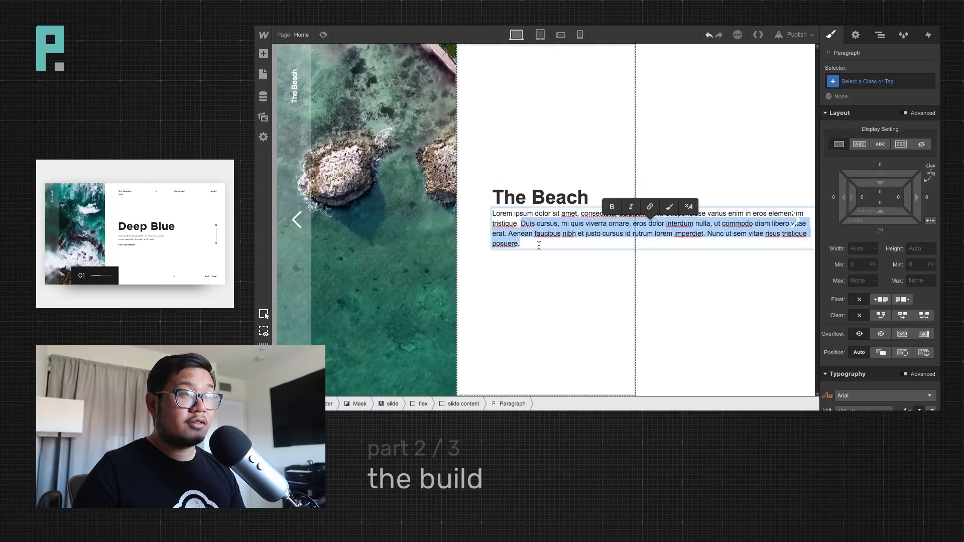
key("BackSpace")
key("Escape")
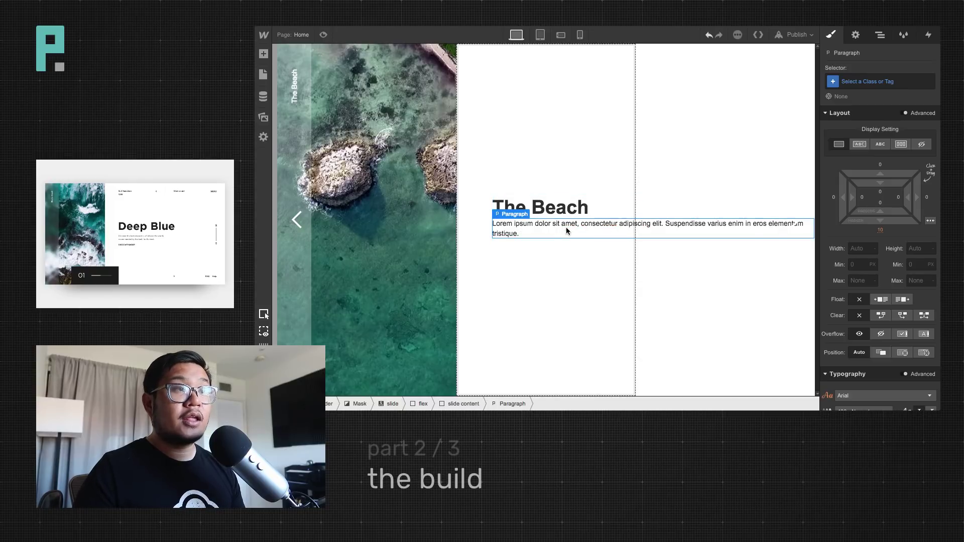
Limit the slide content block's maximum width to 33%
left_click(584, 212)
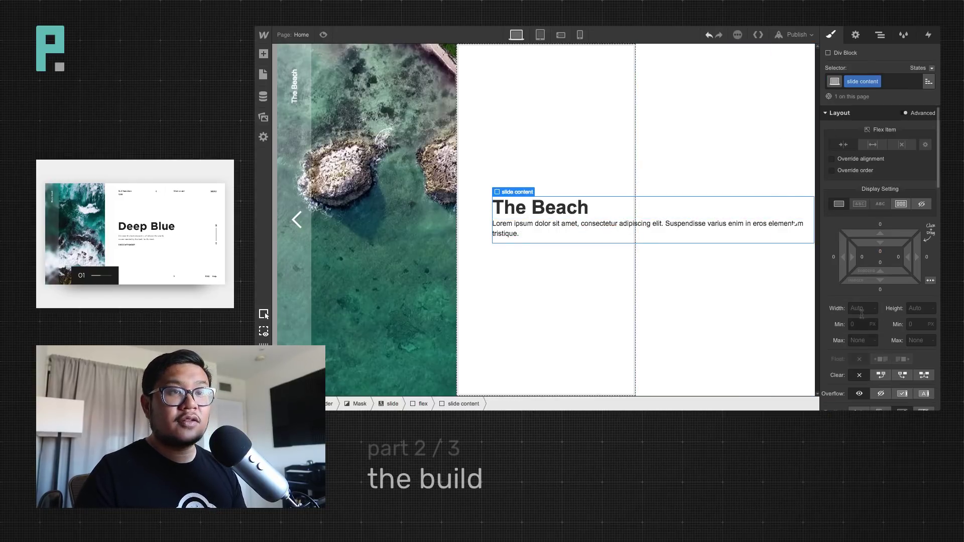
left_click(862, 341)
type("5")
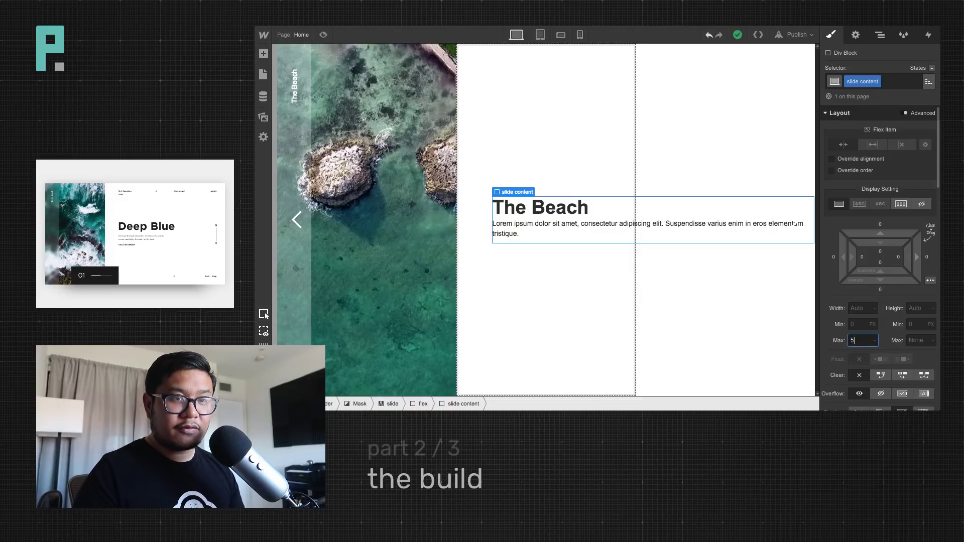
type("50")
key("shift+Down")
key("shift+Down")
key("shift+Down")
key("shift+Down")
key("shift+Down")
key("shift+Down")
key("shift+Down")
key("shift+Down")
key("shift+Down")
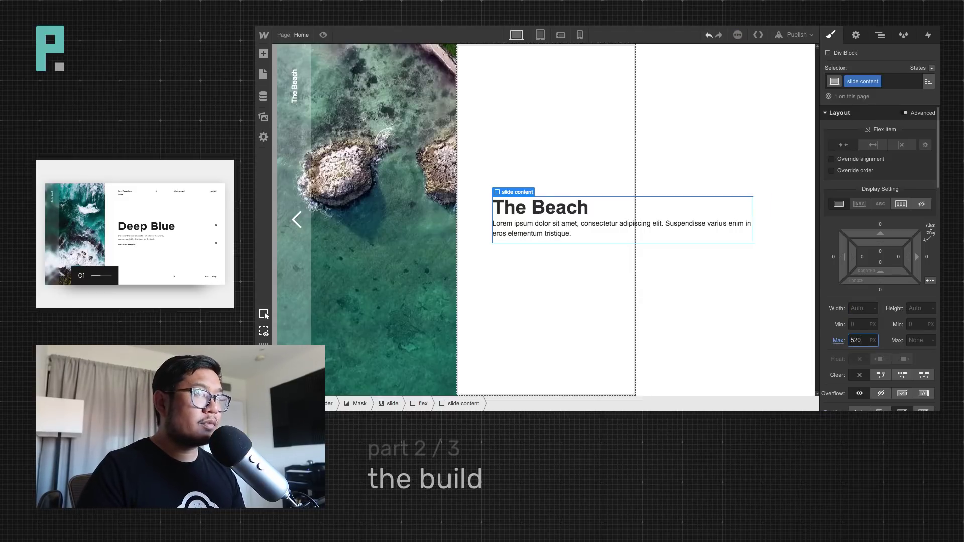
key("shift+Down")
key("shift+Down")
key("shift+Down")
key("shift+Down")
key("shift+Down")
key("shift+Down")
key("shift+Down")
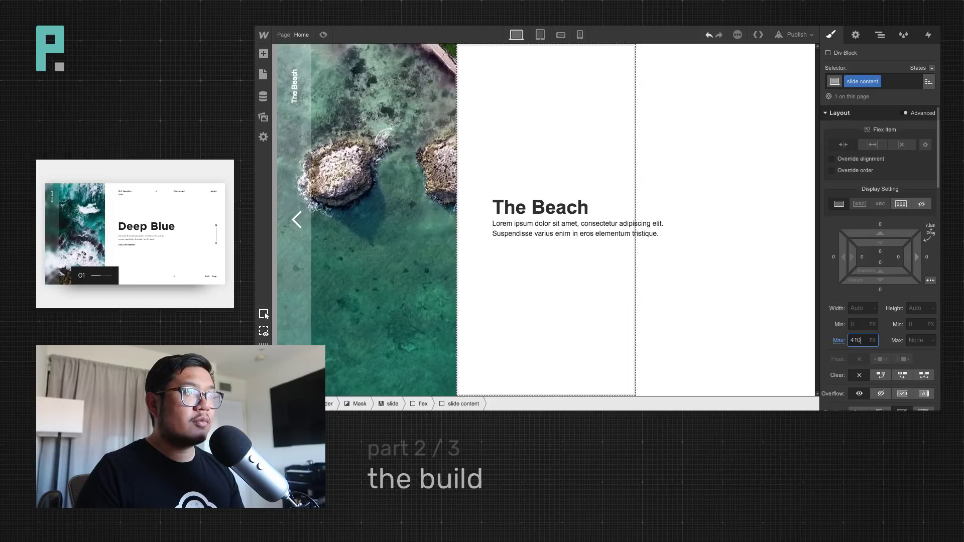
key("shift+Down")
key("shift+Down")
key("shift+Down")
key("shift+Down")
key("shift+Down")
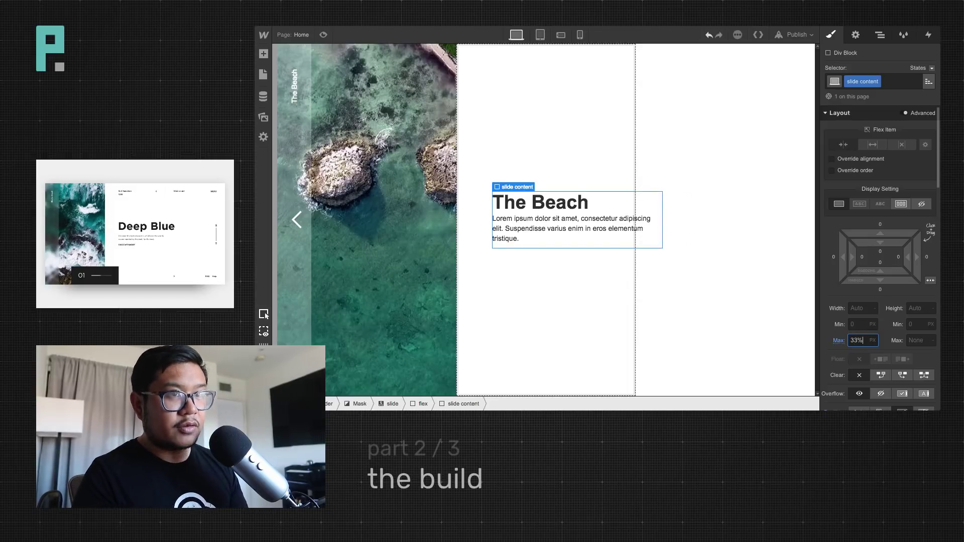
key("Return")
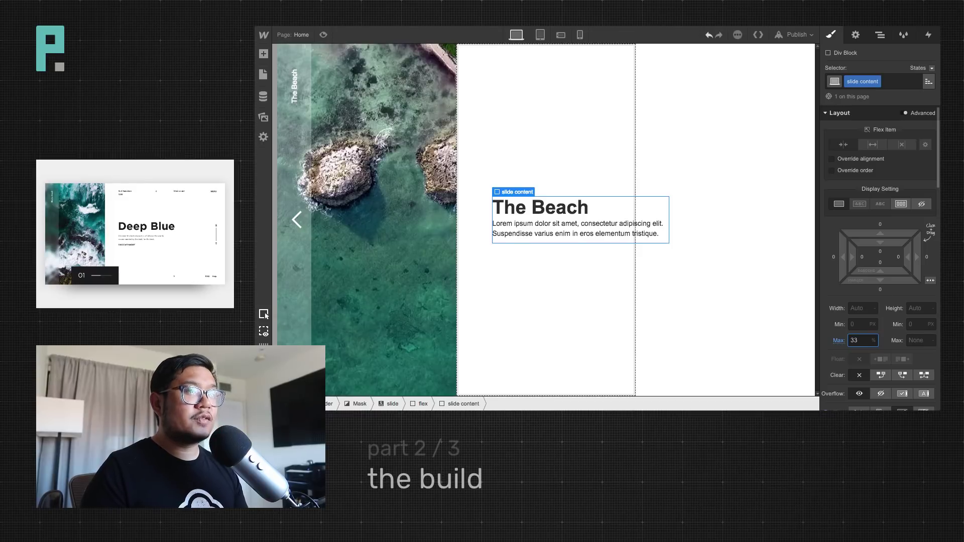
Set the font size and line height of the All H1 Headings tag to 75 px
left_click(601, 209)
left_click(916, 83)
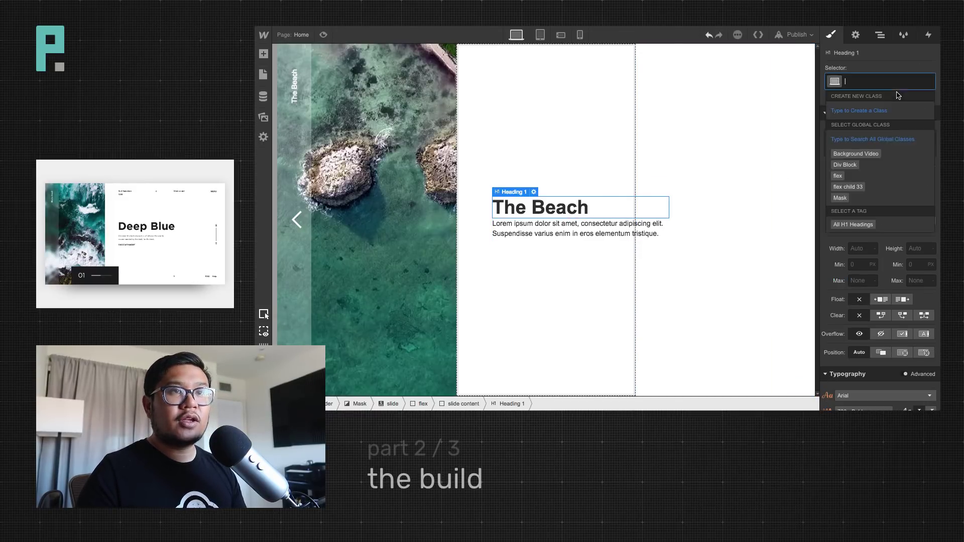
left_click(870, 225)
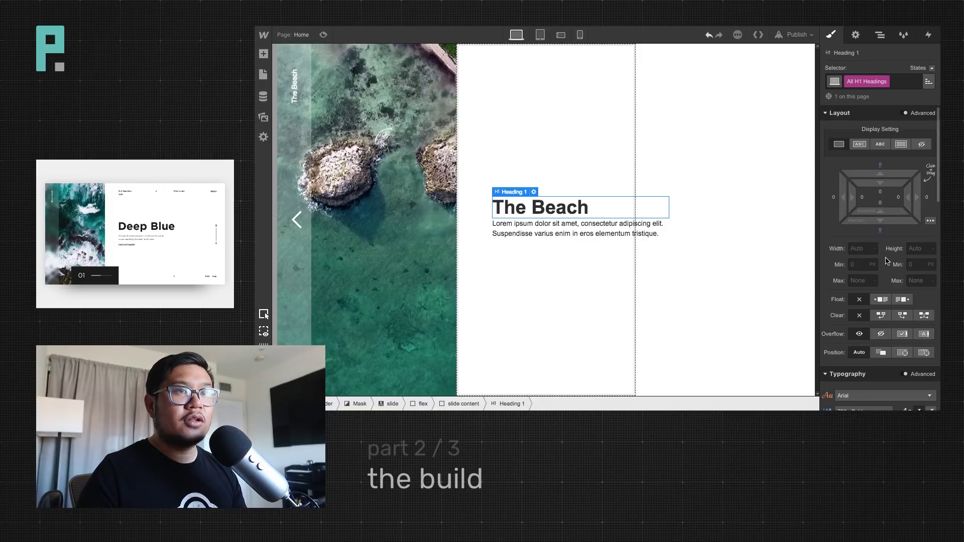
scroll(886, 268, "down", 4)
left_click_drag(858, 244, 829, 243)
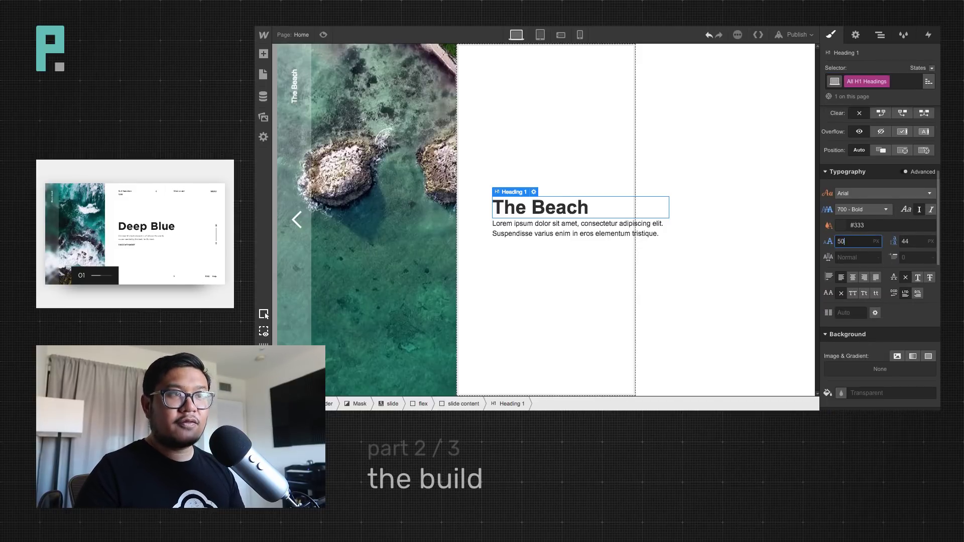
key("Tab")
key("Return")
key("shift+Tab")
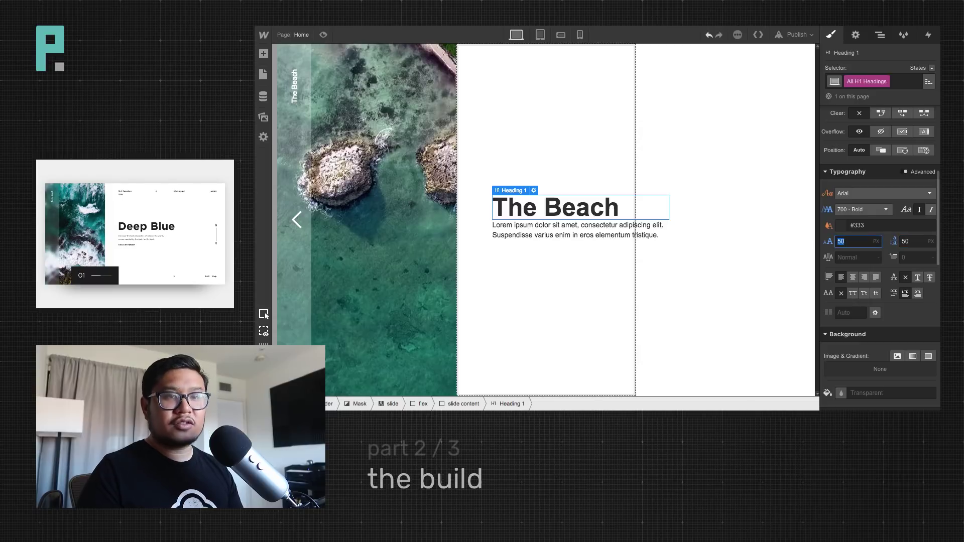
type("75")
key("Tab")
key("Return")
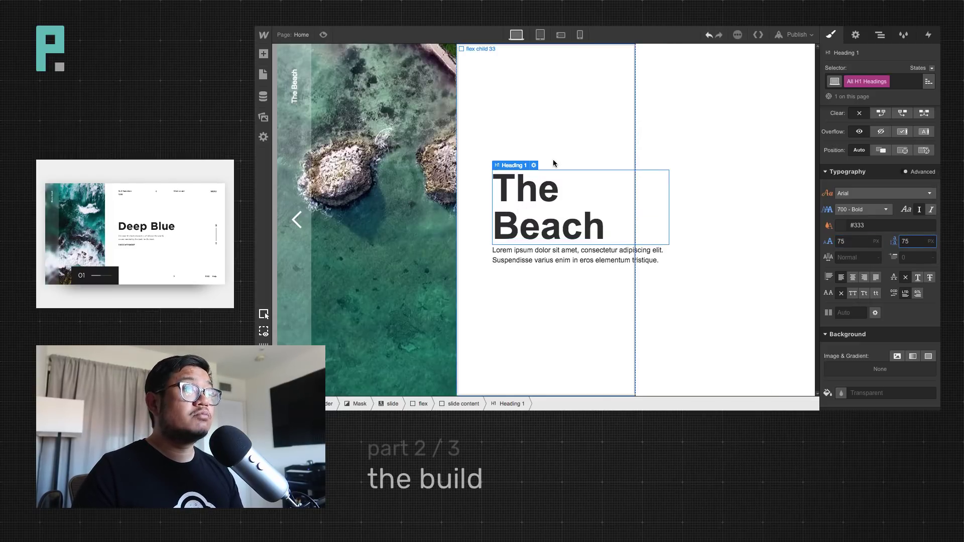
Set the Body (All Pages) tag's font to Montserrat with the 300 - Light weight
left_click(597, 255)
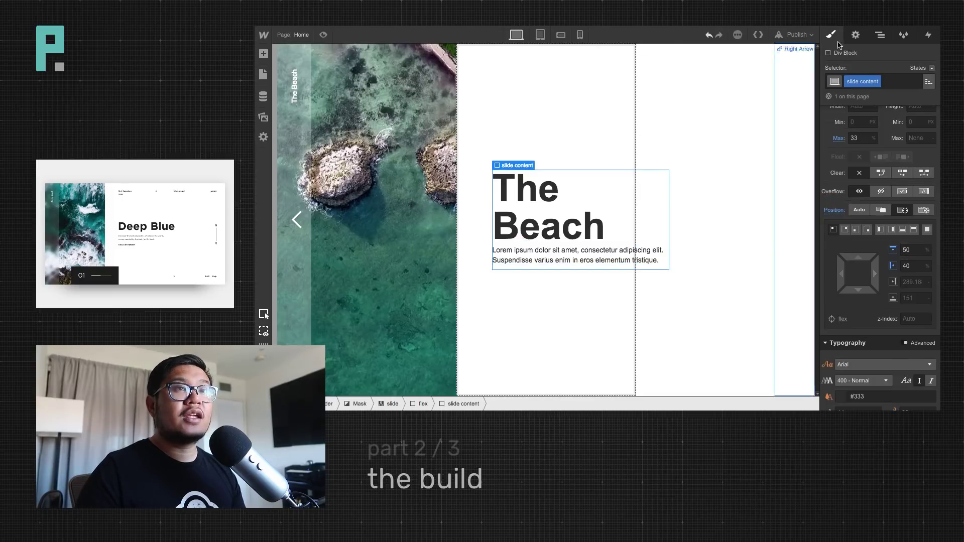
left_click(880, 35)
left_click(841, 68)
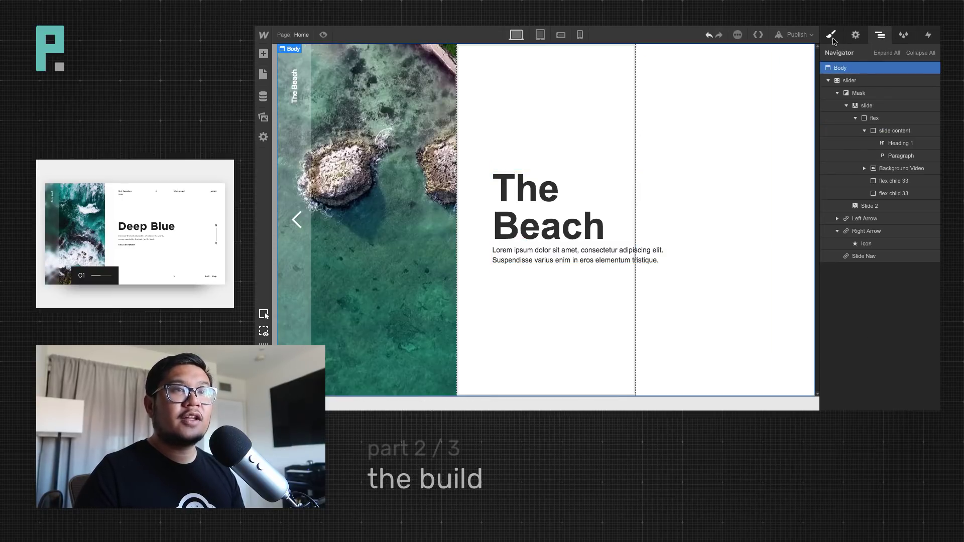
left_click(831, 34)
scroll(882, 258, "down", 5)
left_click(850, 213)
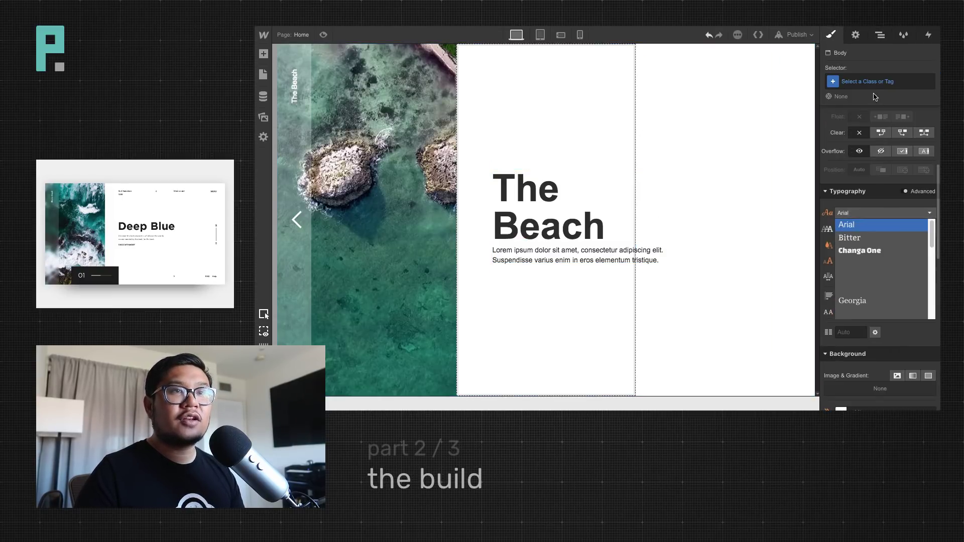
left_click(876, 82)
left_click(869, 227)
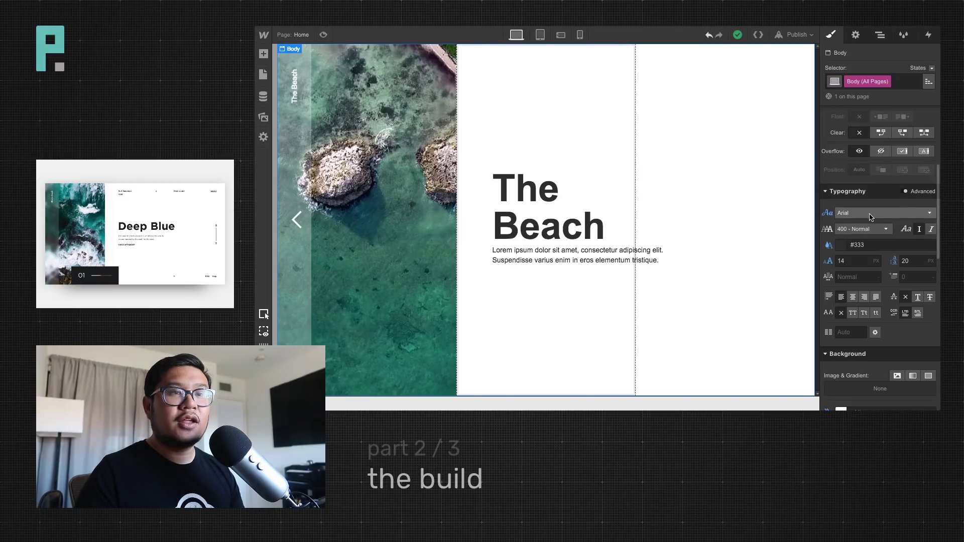
left_click(870, 217)
scroll(882, 271, "down", 3)
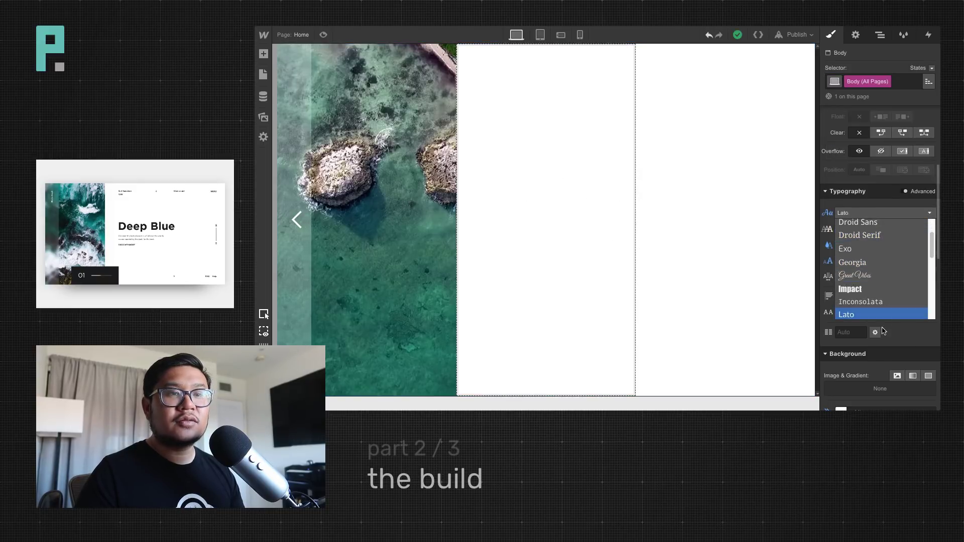
scroll(881, 302, "down", 3)
left_click(880, 289)
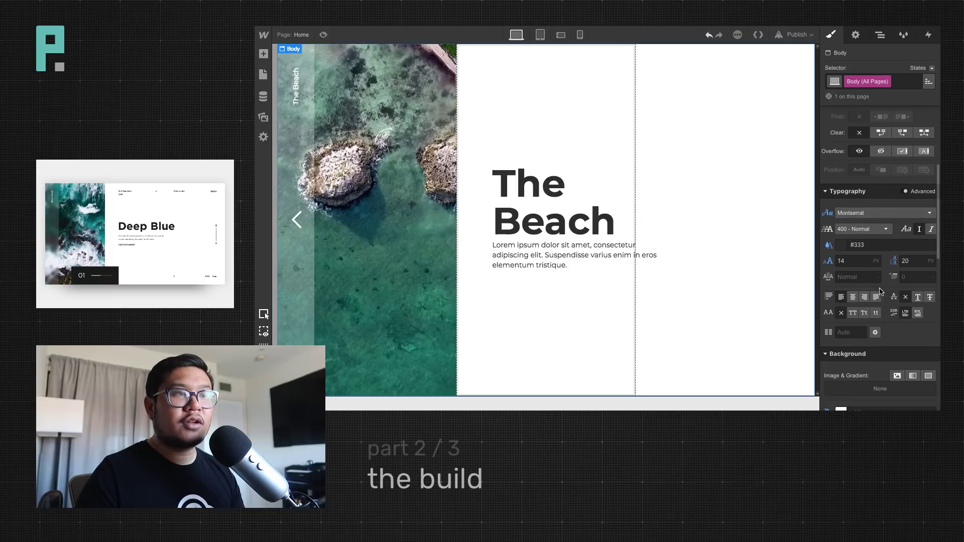
left_click(868, 232)
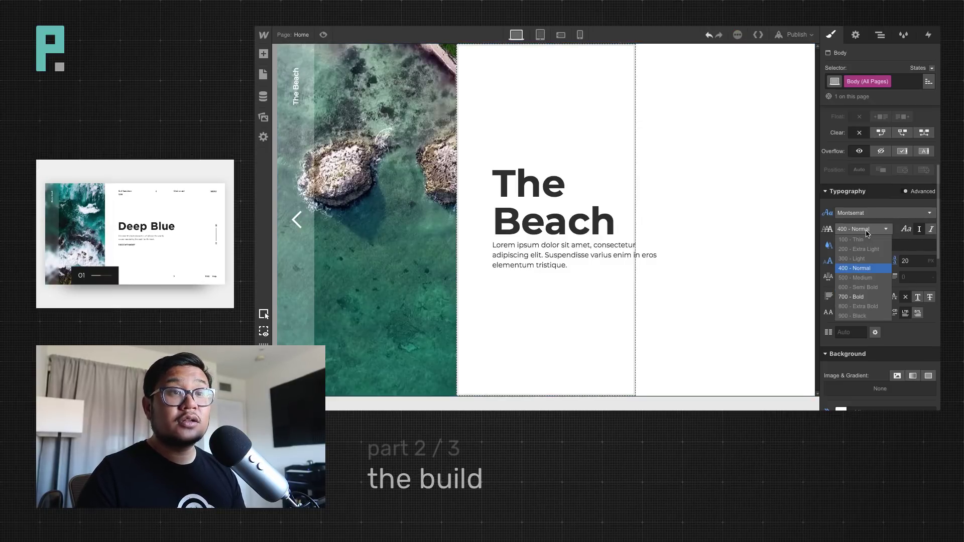
left_click(871, 263)
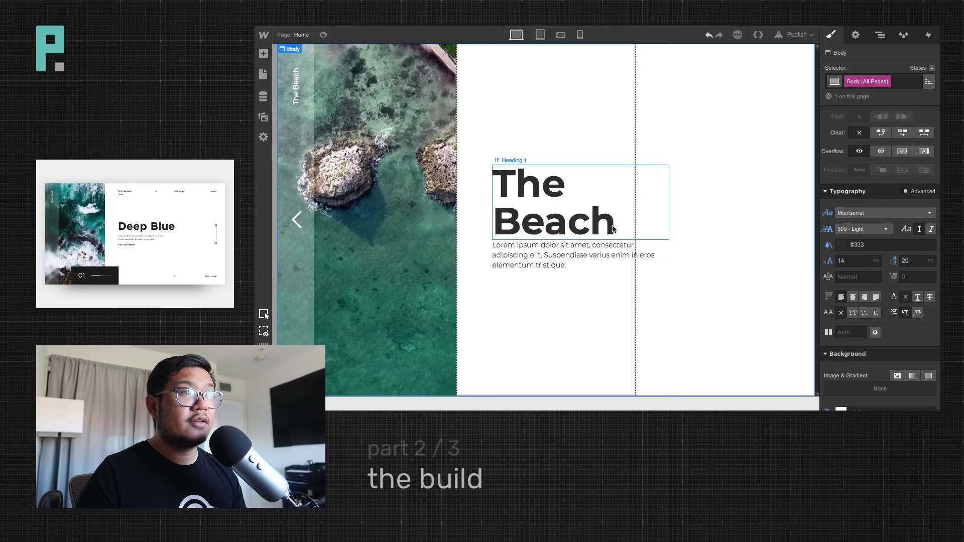
left_click(585, 221)
left_click(874, 81)
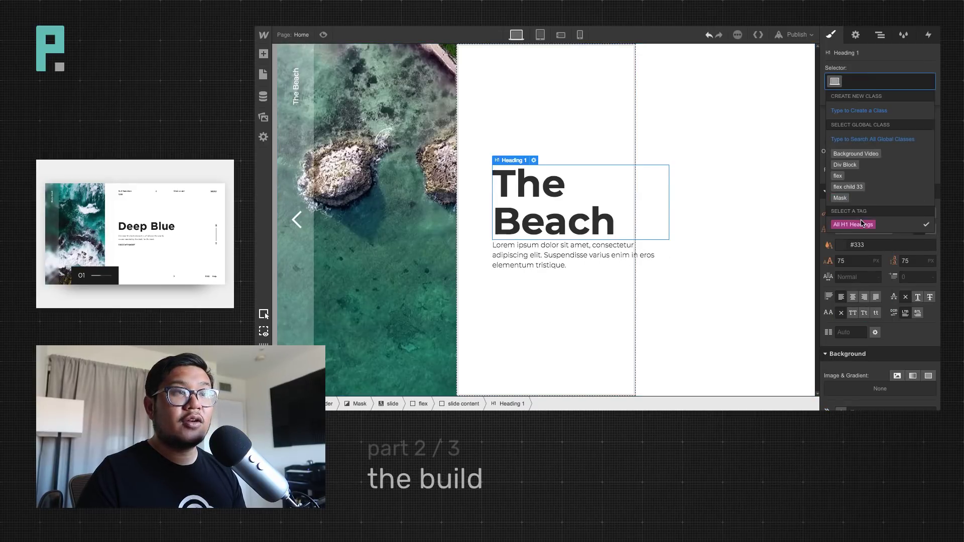
left_click(565, 191)
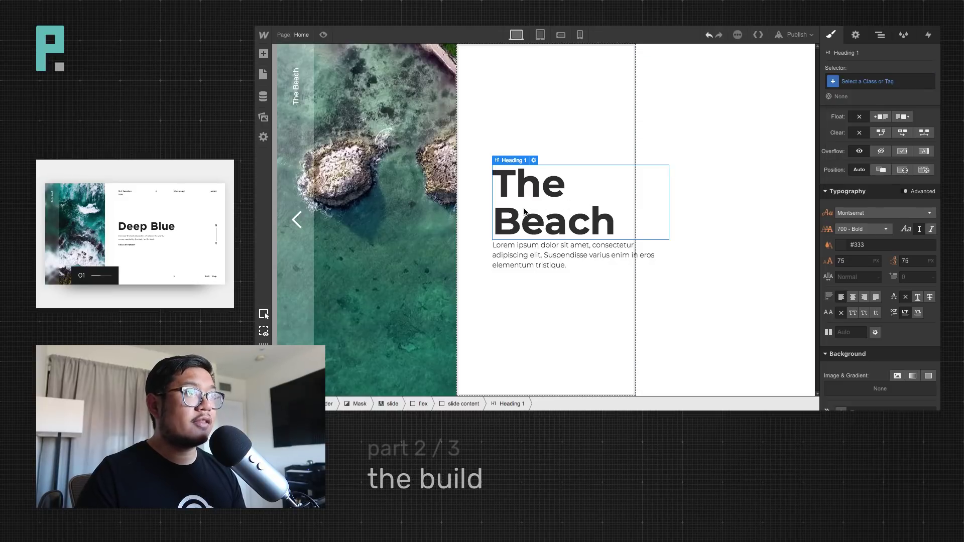
Increase the slide content block's maximum width to 45%
key("Up")
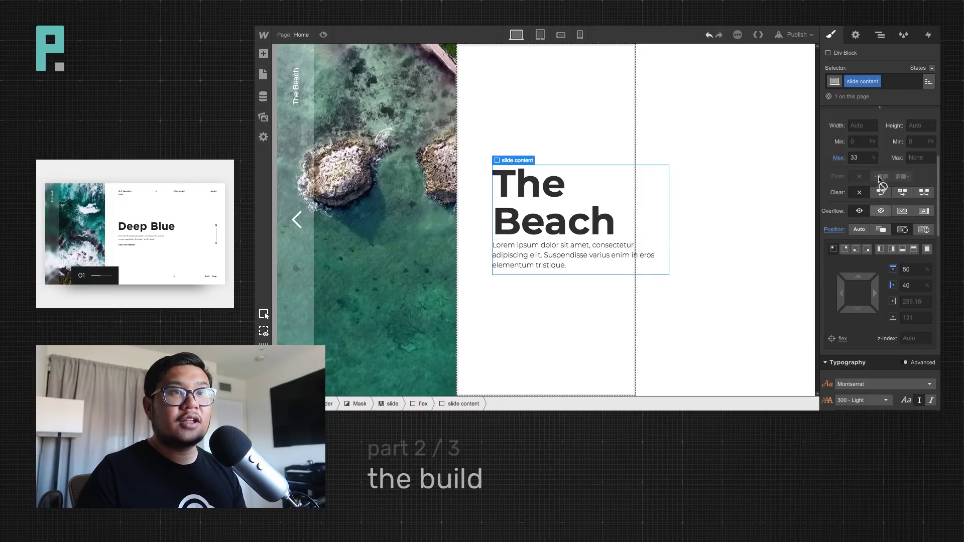
left_click(863, 157)
key("Up")
key("Up")
key("Up")
key("Up")
key("Up")
key("Up")
key("Up")
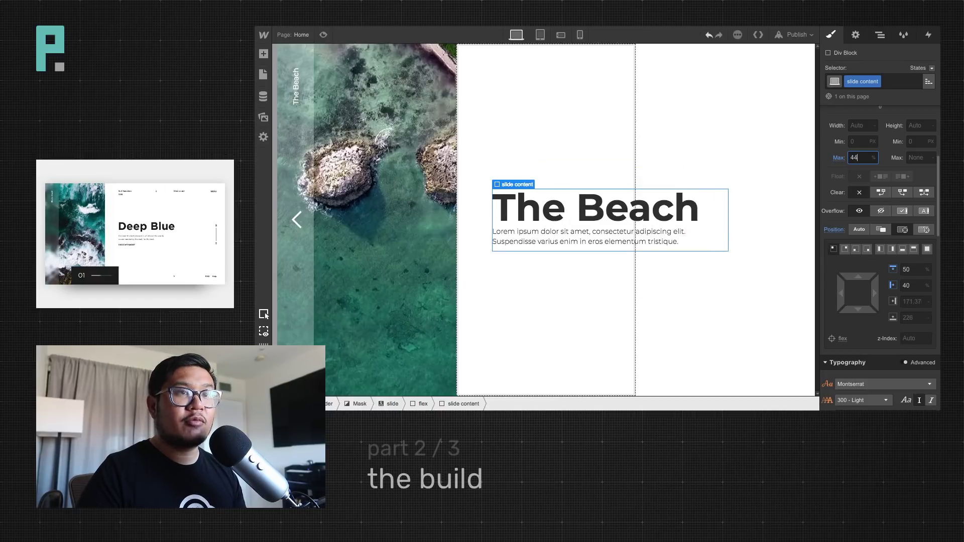
key("Up")
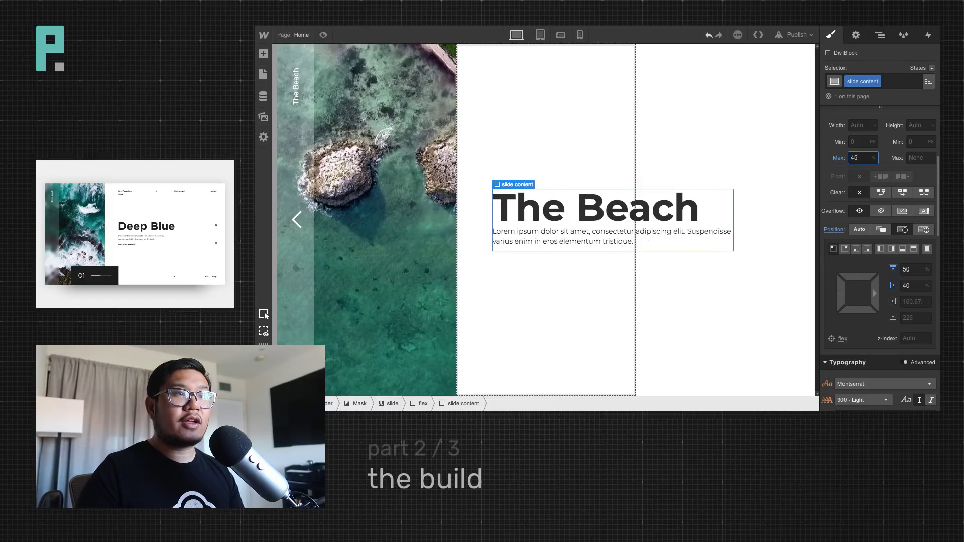
Set the font size and line height of "The Beach" heading to 8 vw
left_click(572, 222)
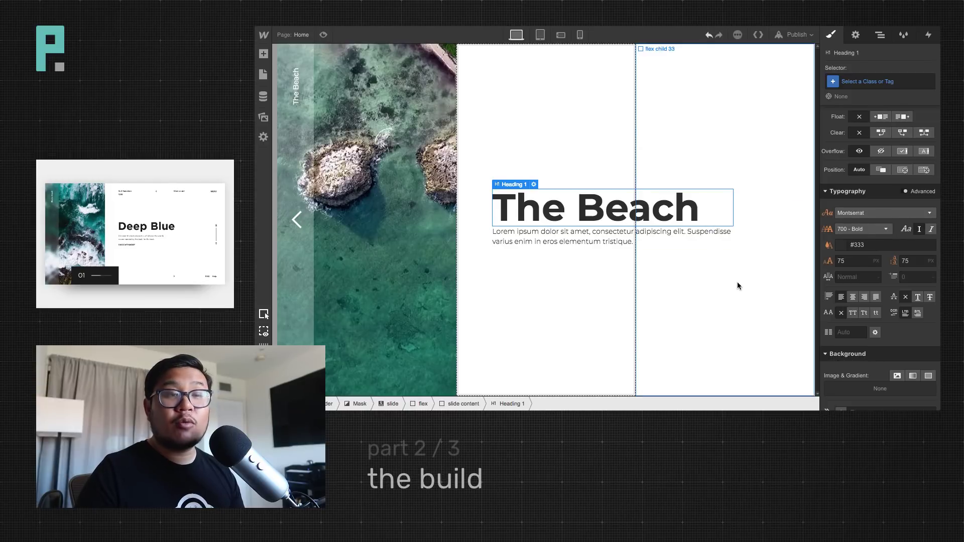
left_click(849, 261)
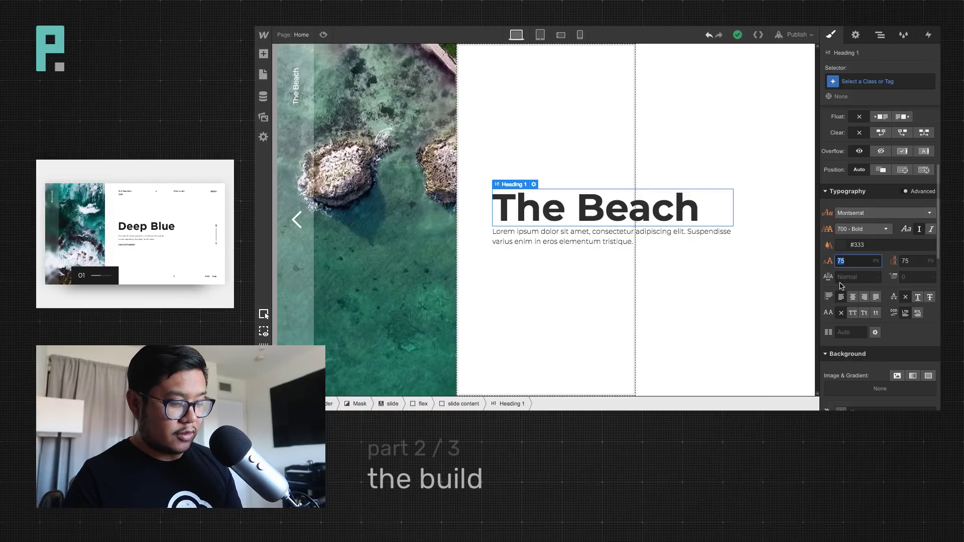
key("Return")
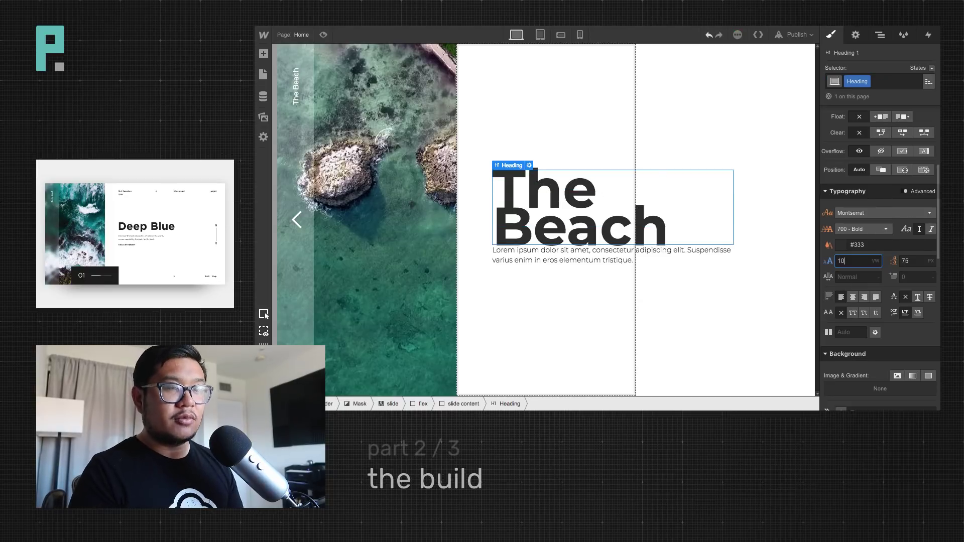
type("8")
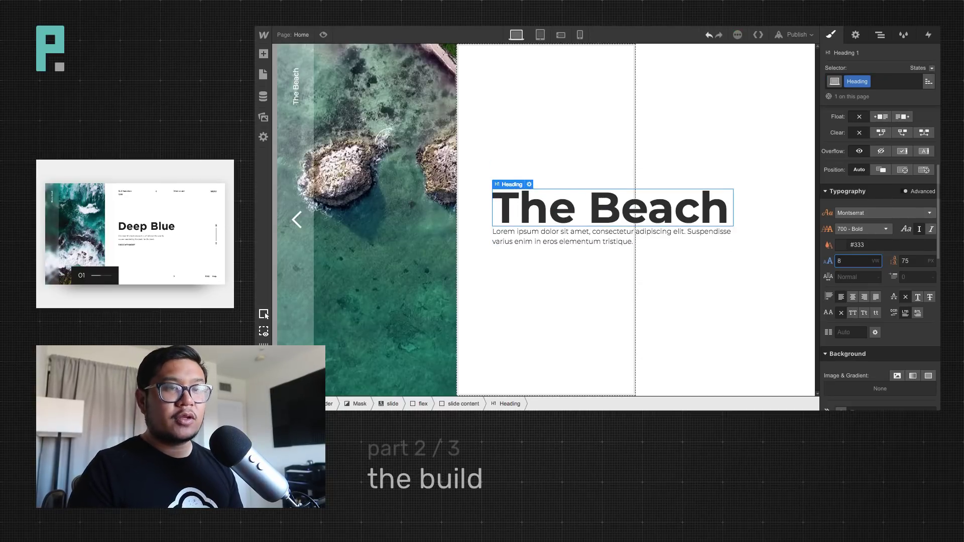
key("Tab")
type("8vw")
key("Return")
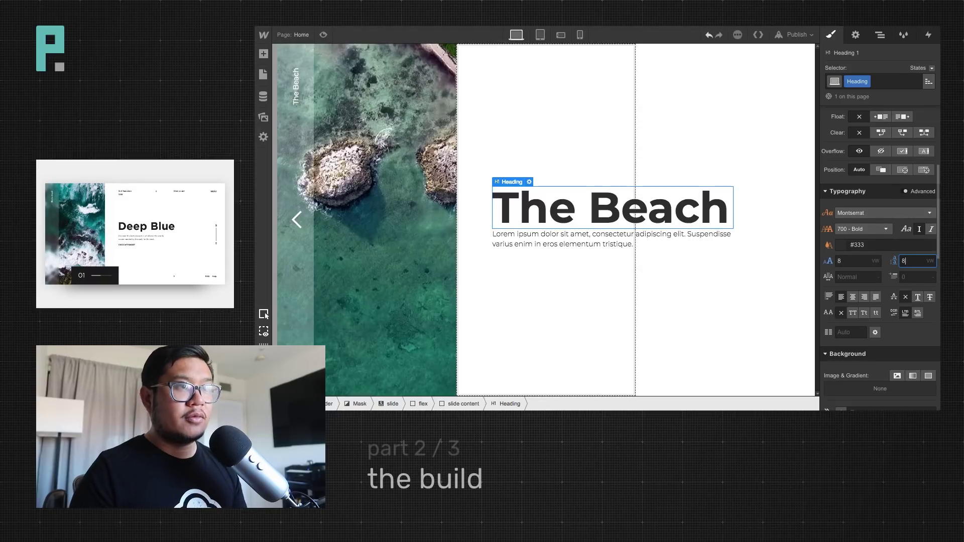
Preview the slide at desktop width to check how "The Beach" heading and paragraph look
left_click(324, 35)
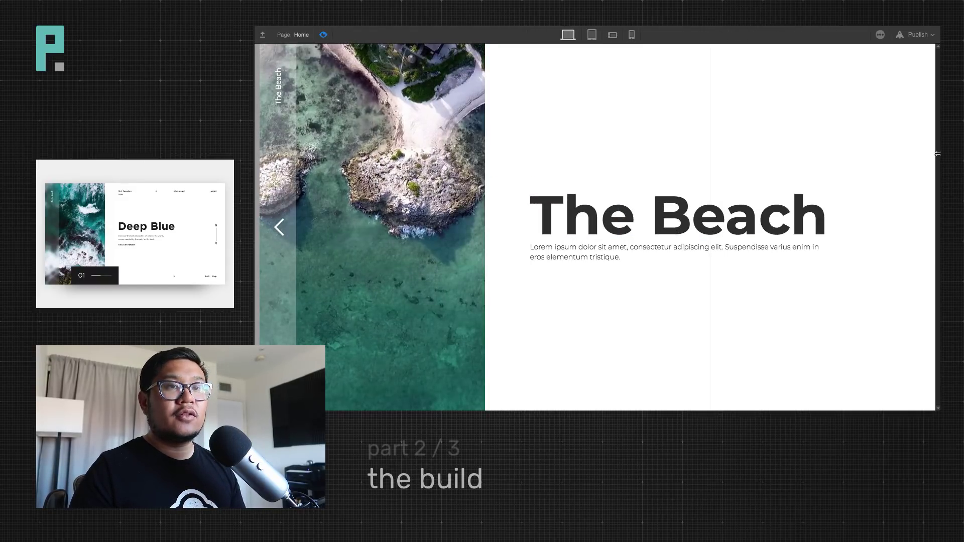
mouse_move(940, 157)
left_mouse_down()
mouse_move(929, 156)
mouse_move(934, 166)
left_mouse_up()
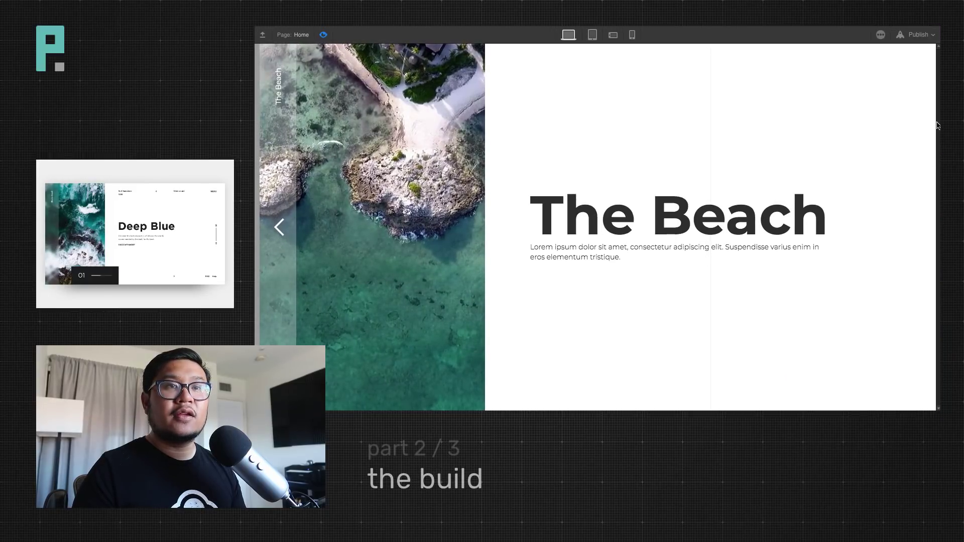
left_click(324, 34)
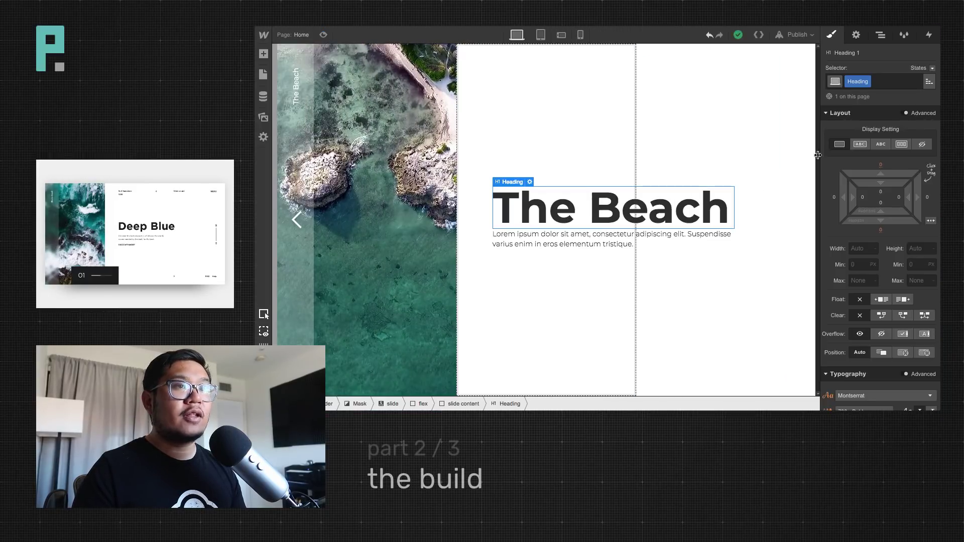
mouse_move(818, 155)
left_mouse_down()
mouse_move(753, 156)
mouse_move(792, 161)
mouse_move(757, 170)
mouse_move(830, 175)
mouse_move(790, 176)
mouse_move(819, 171)
left_mouse_up()
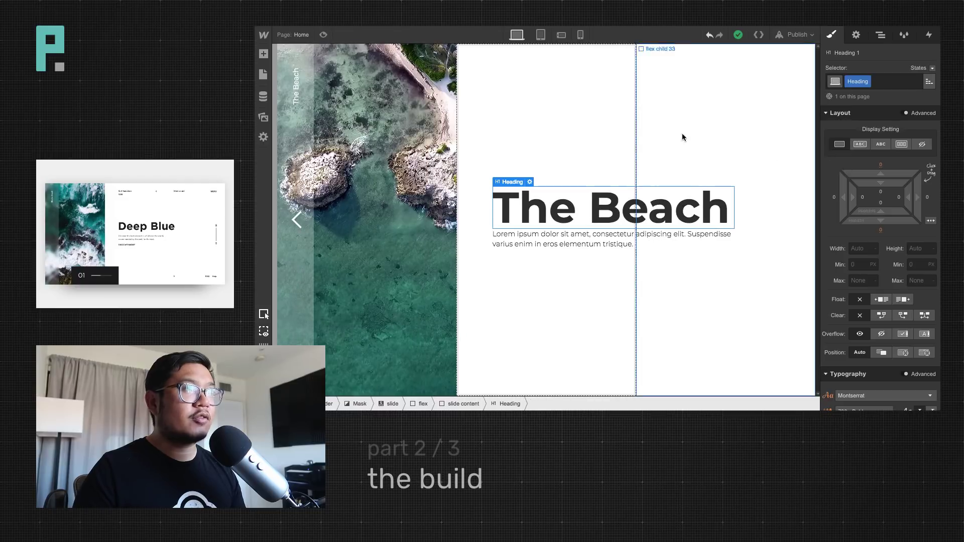
left_click(323, 36)
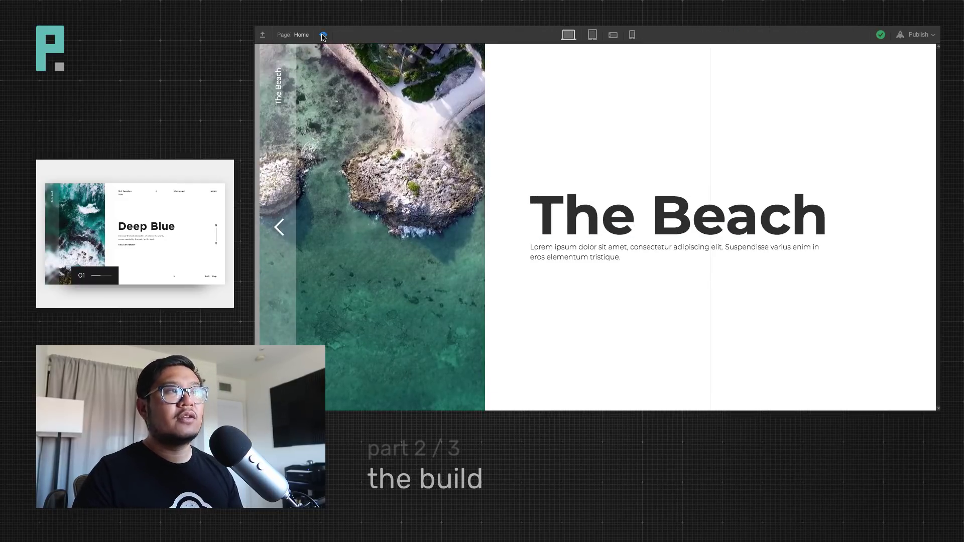
left_click(323, 36)
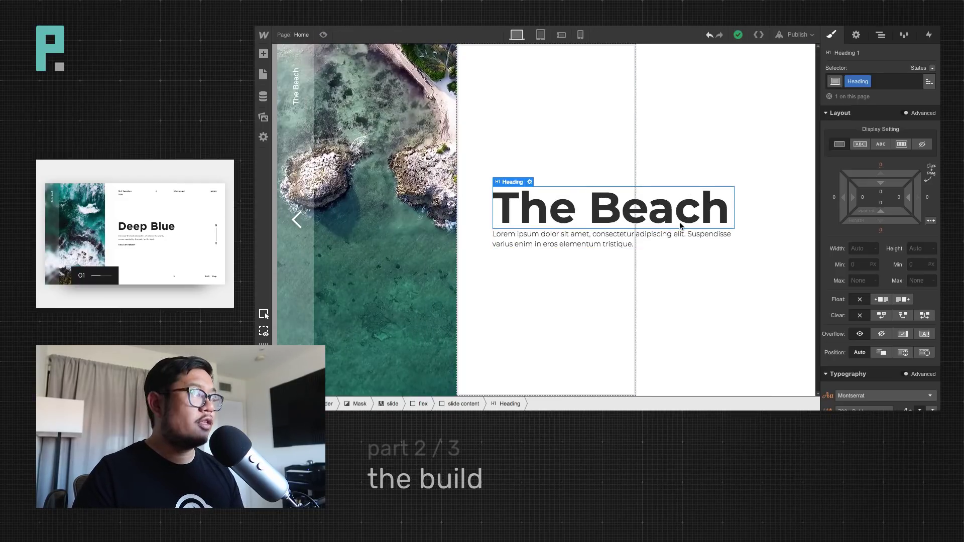
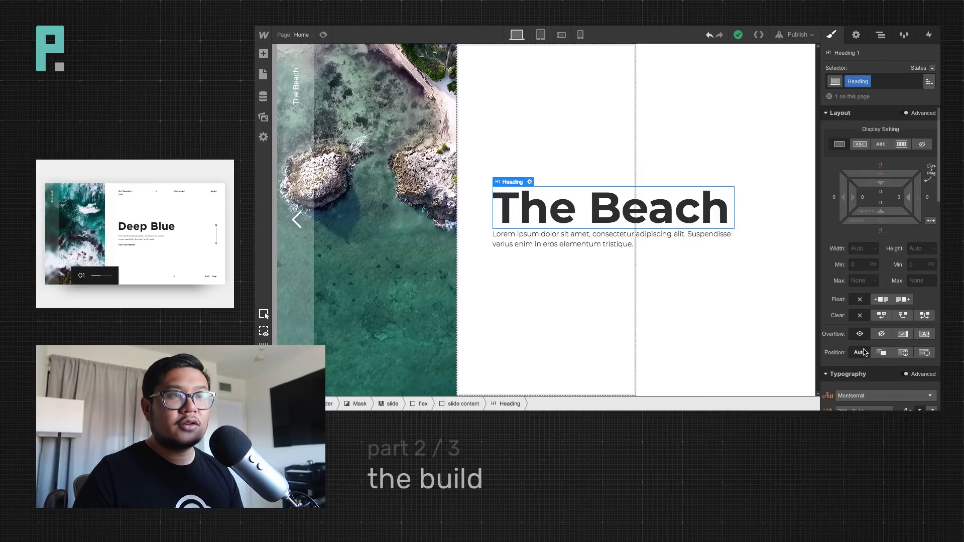
Set the font size and line height of "The Beach" heading's Heading class to 6 vw
scroll(871, 337, "down", 5)
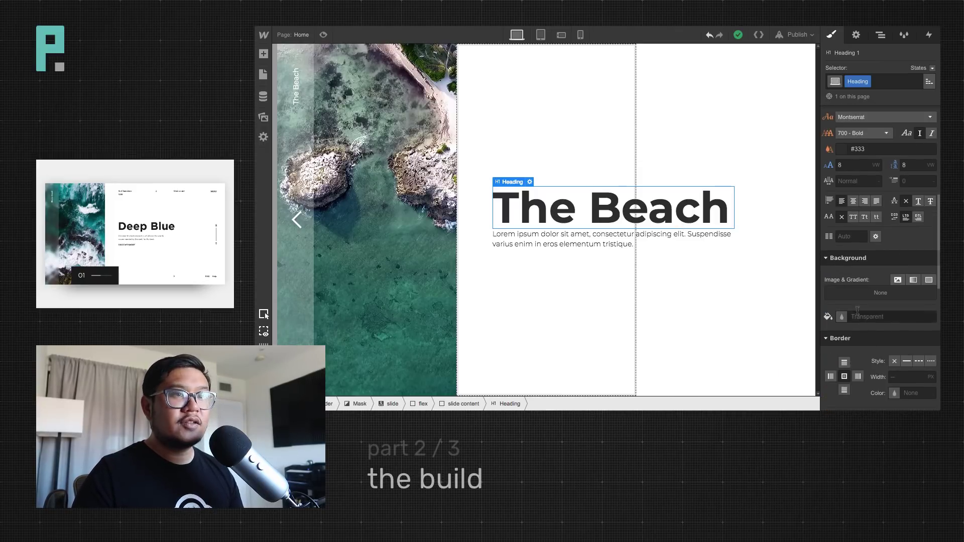
left_click(847, 166)
key("BackSpace")
type("7")
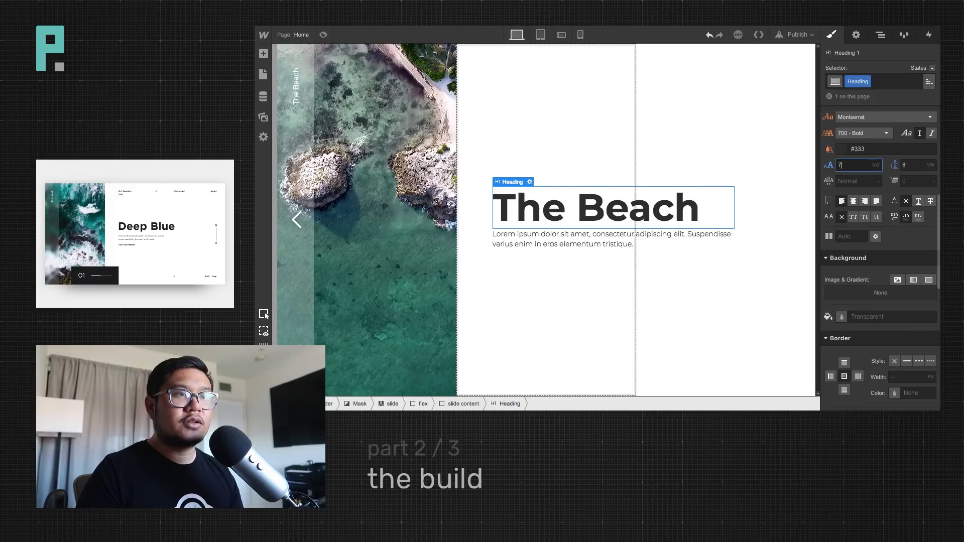
key("BackSpace")
type("6")
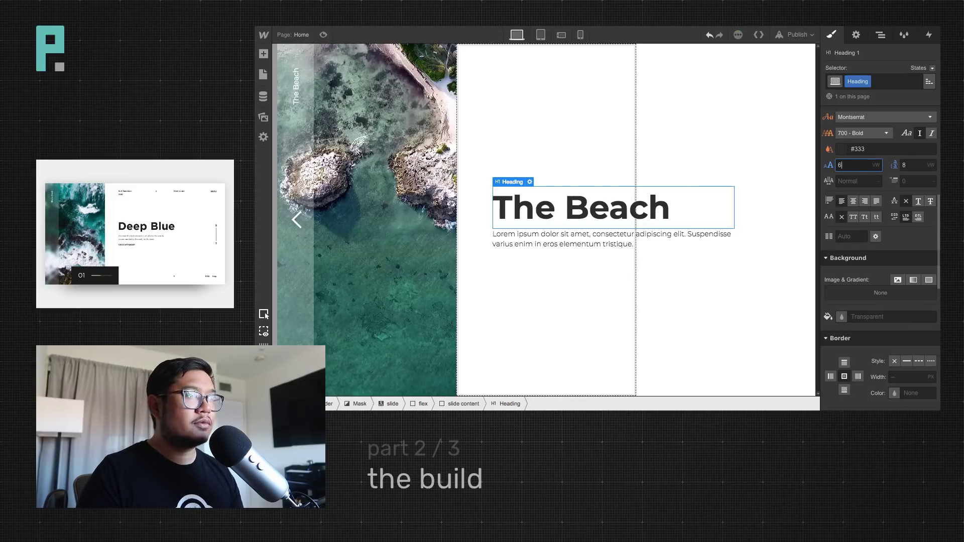
key("Tab")
type("6")
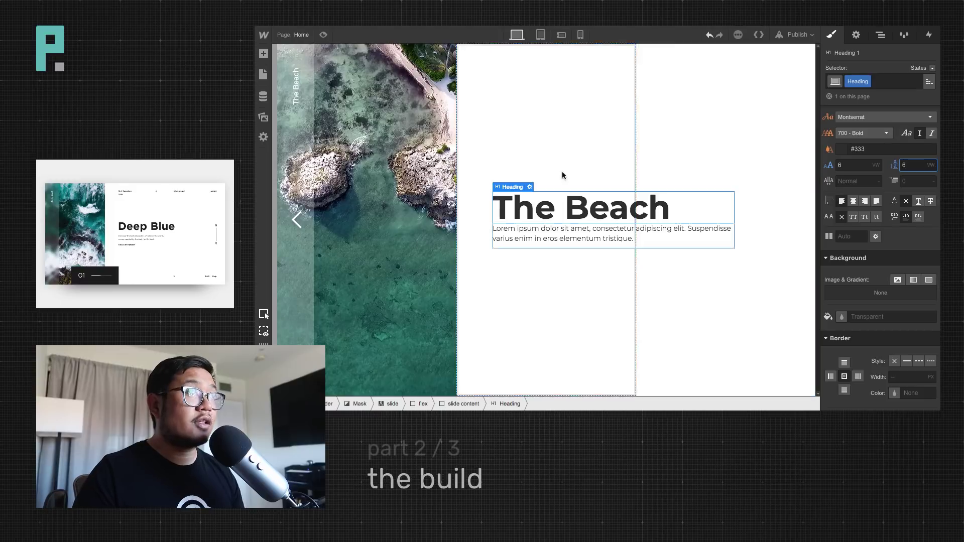
Preview the slide at the tablet breakpoint and resize the canvas to check how the heading scales
key("super+shift+p")
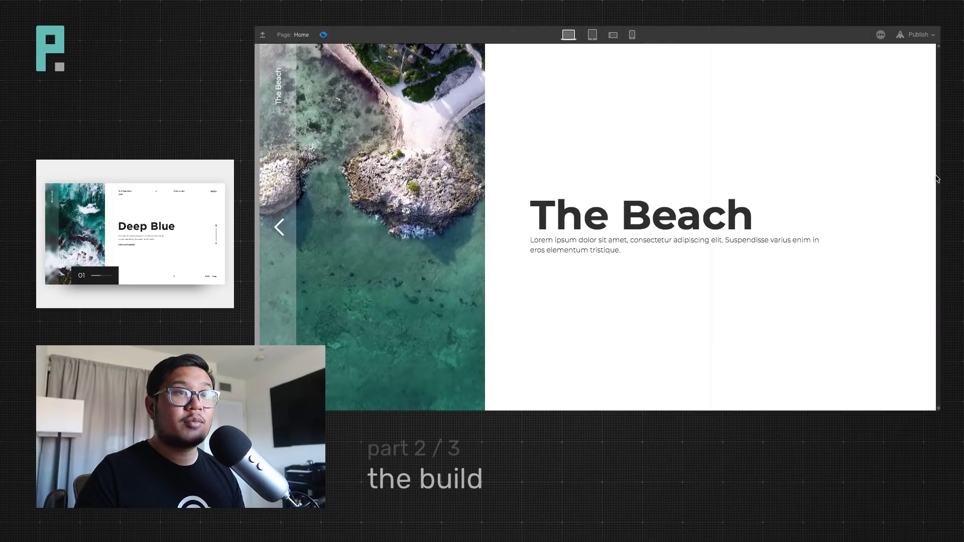
left_click(593, 34)
left_click_drag(801, 216, 855, 218)
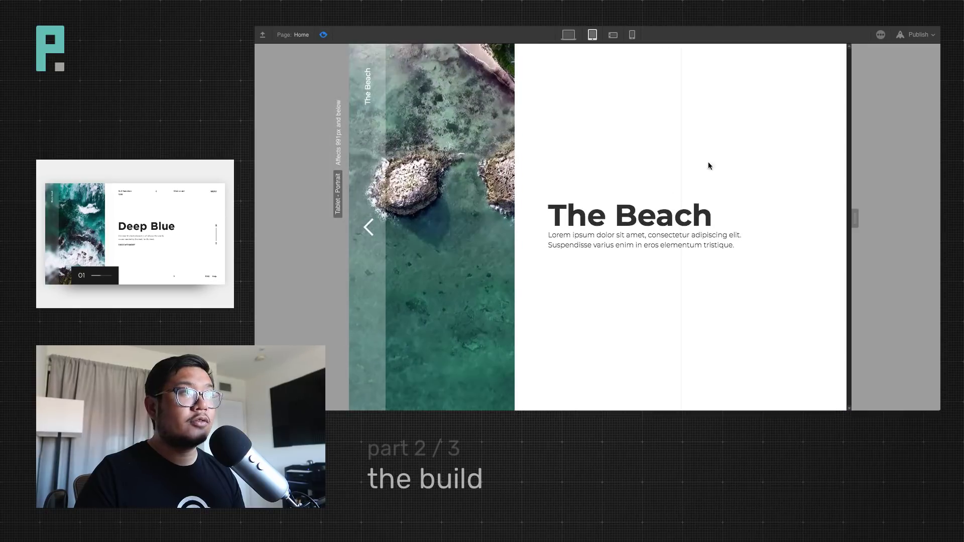
key("super+shift+p")
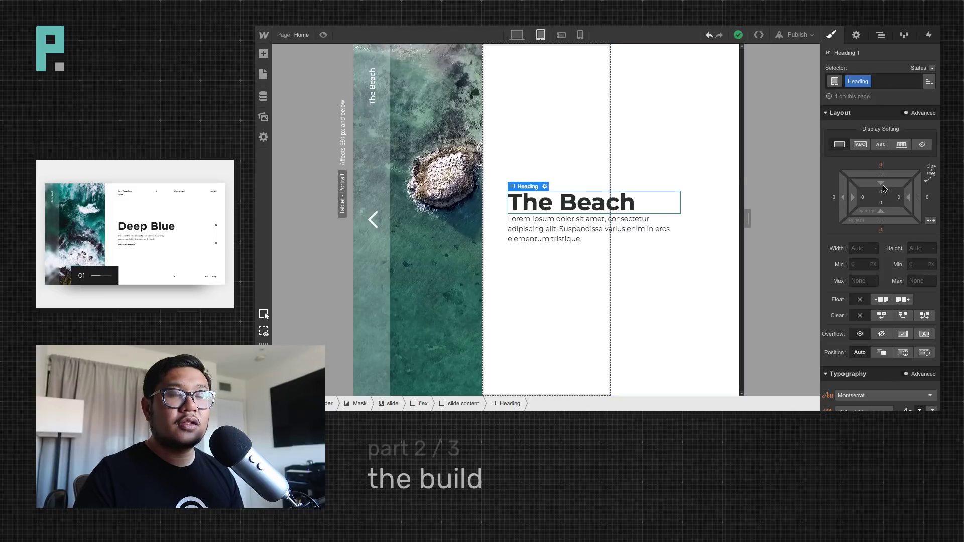
Remove the Heading class from "The Beach" heading and select the All H1 Headings tag for styling
scroll(884, 189, "down", 10)
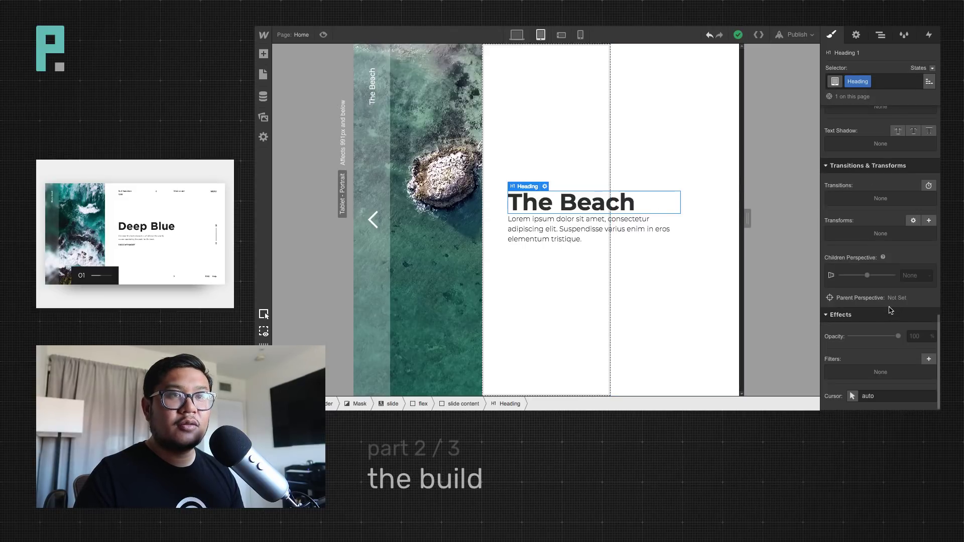
scroll(890, 310, "up", 10)
left_click(879, 81)
key("BackSpace")
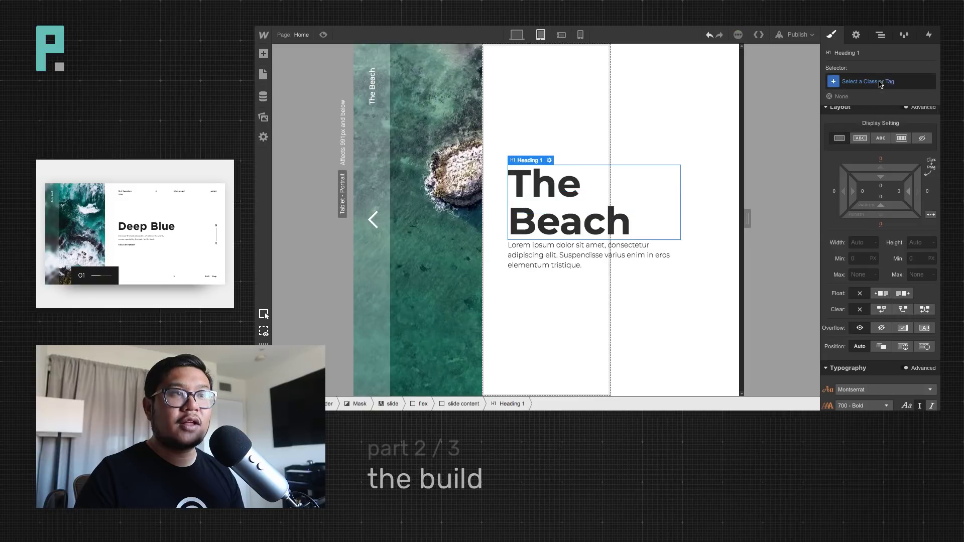
left_click(856, 227)
Set the font size and line height of the All H1 Headings tag to 6 vw at the tablet breakpoint
scroll(880, 278, "down", 2)
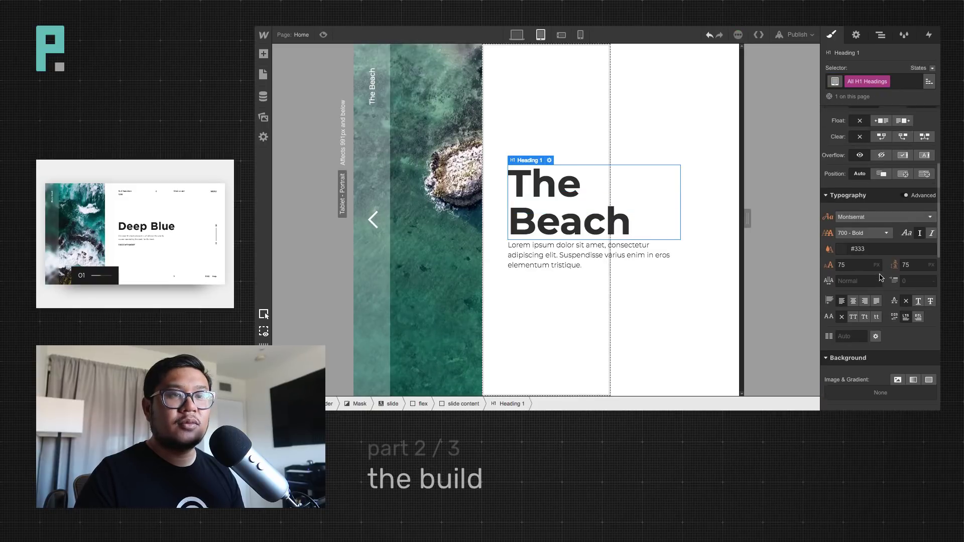
scroll(880, 278, "down", 1)
left_click(831, 231)
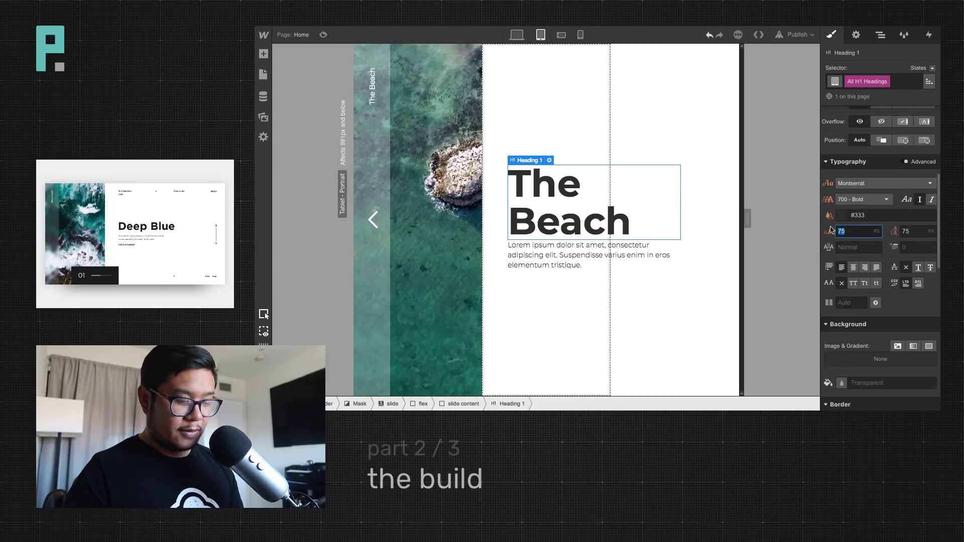
type("6vw")
key("Tab")
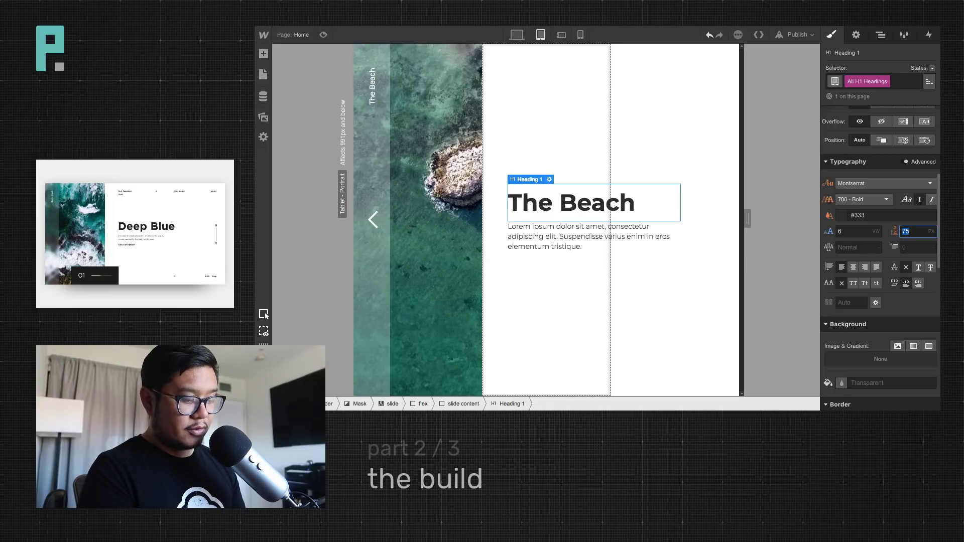
type("6vw")
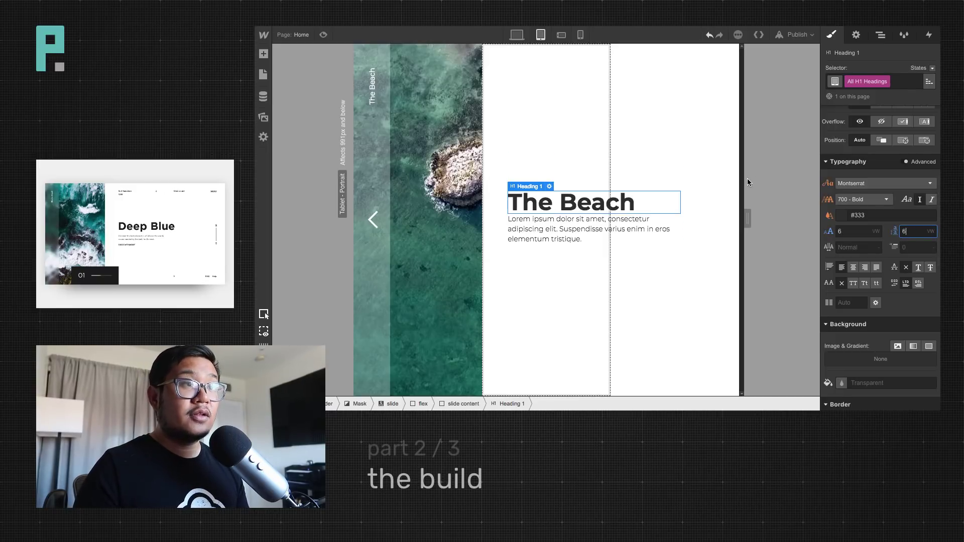
Increase the bottom margin of the All H1 Headings tag to 10 px
scroll(912, 171, "up", 6)
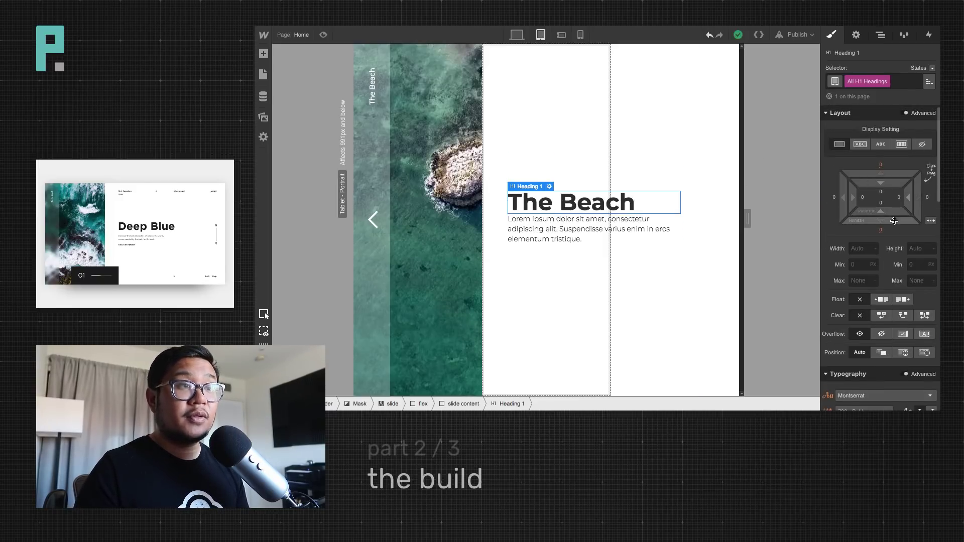
left_click_drag(894, 220, 893, 235)
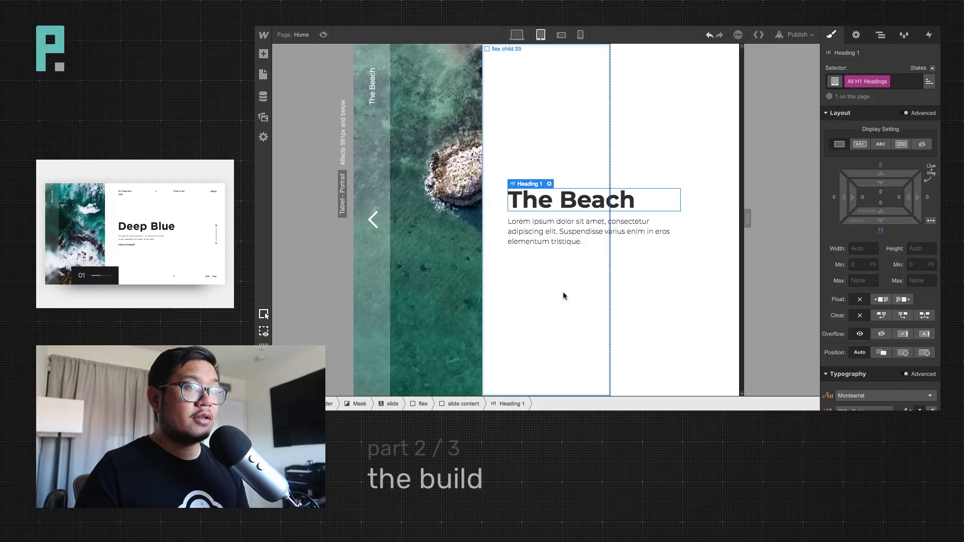
left_click(567, 298)
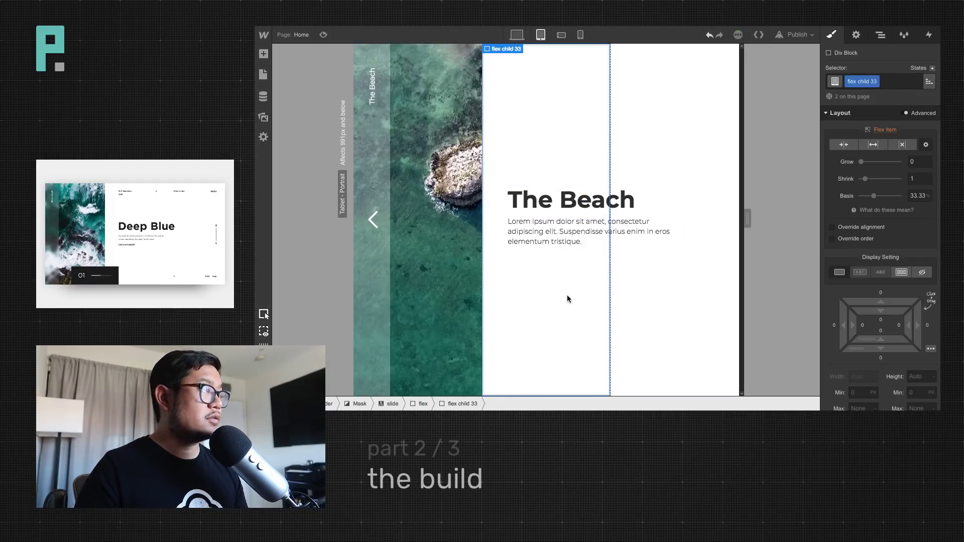
left_click(554, 229)
key("a")
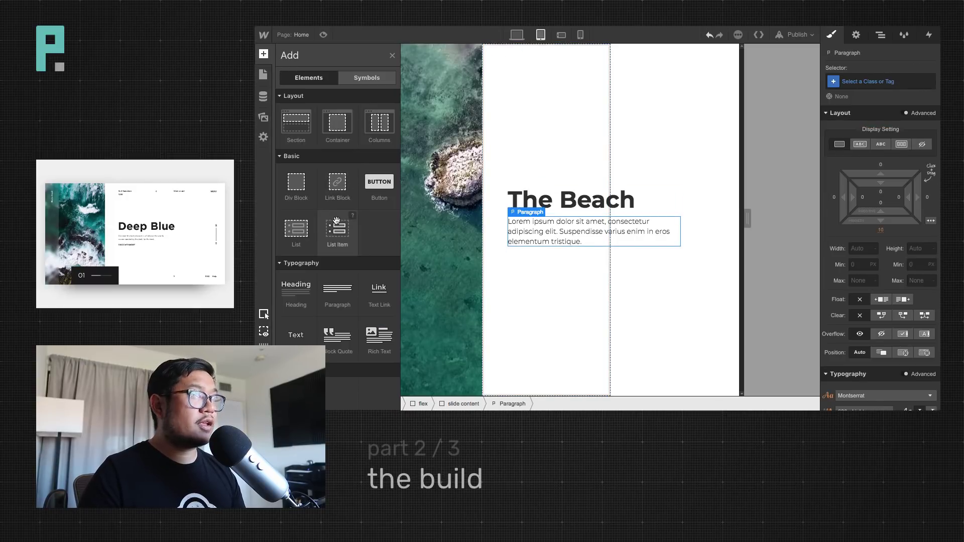
left_click(330, 189)
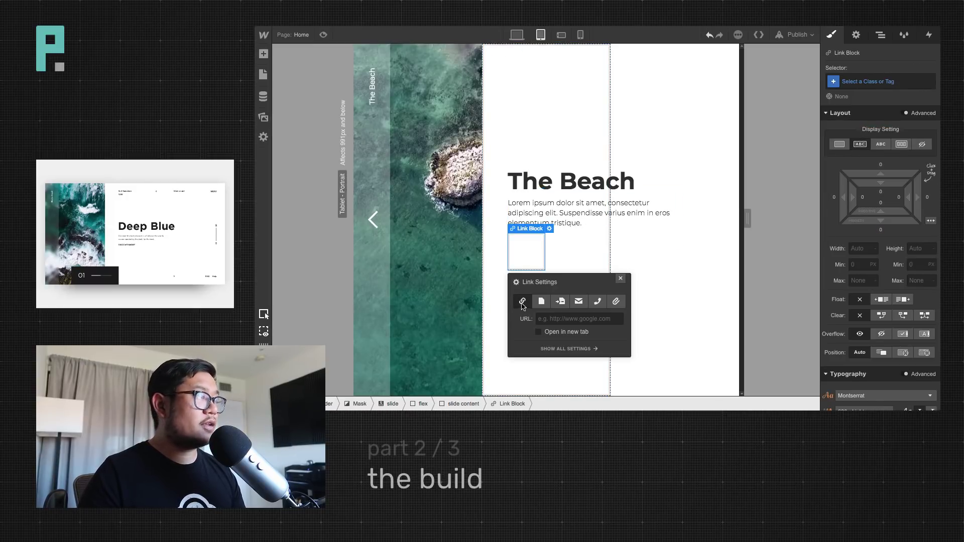
key("Delete")
Add a text link below the slide's paragraph and change its text to "Discover More"
left_click(554, 231)
key("a")
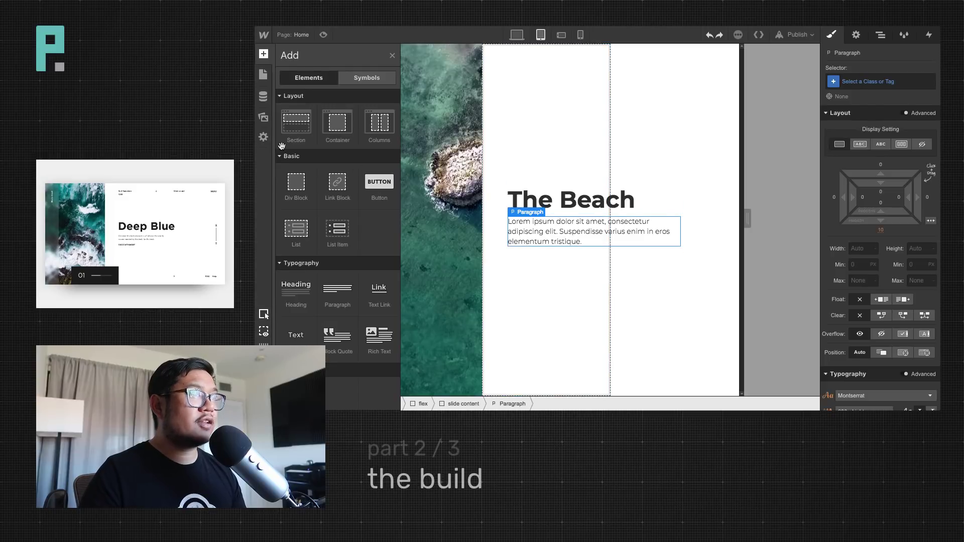
left_click_drag(383, 296, 613, 252)
left_click(620, 265)
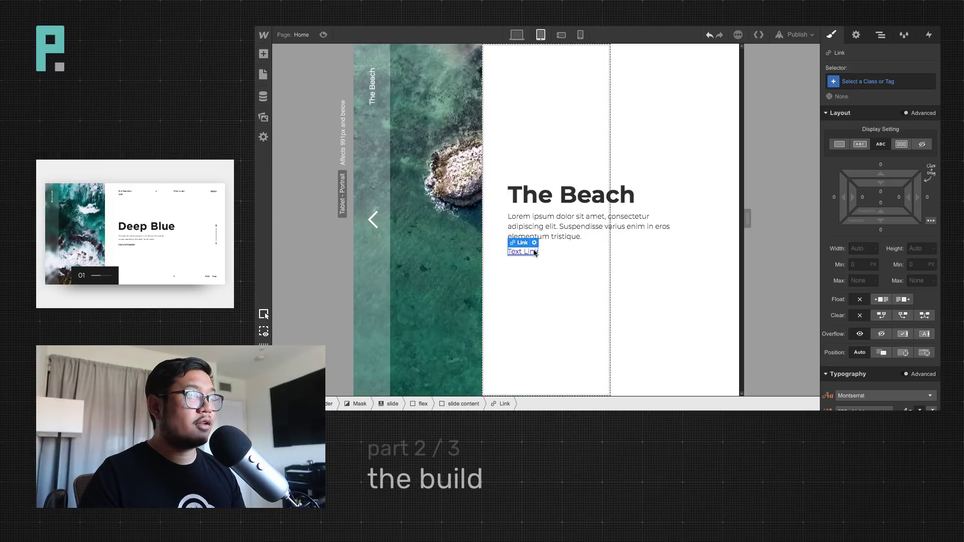
double_click(533, 251)
type("Discov")
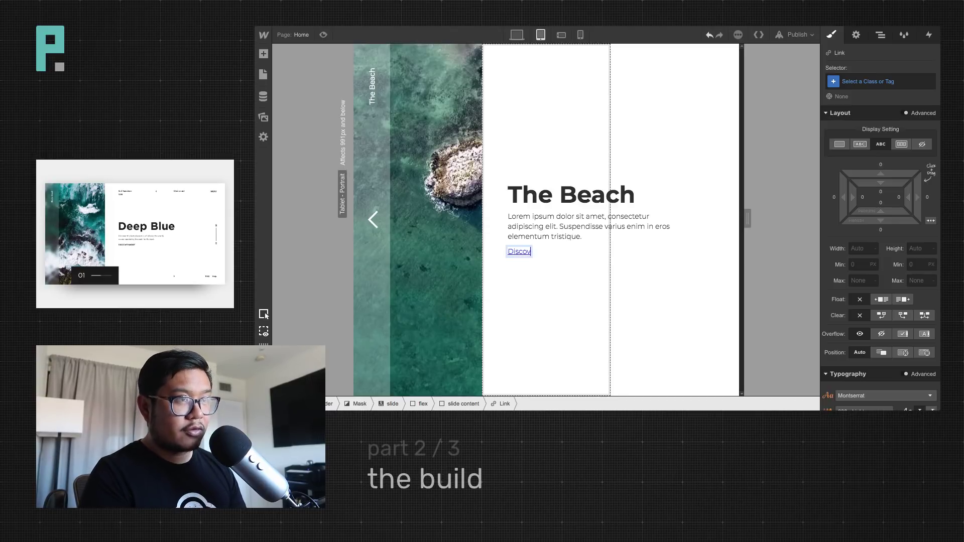
type("er More")
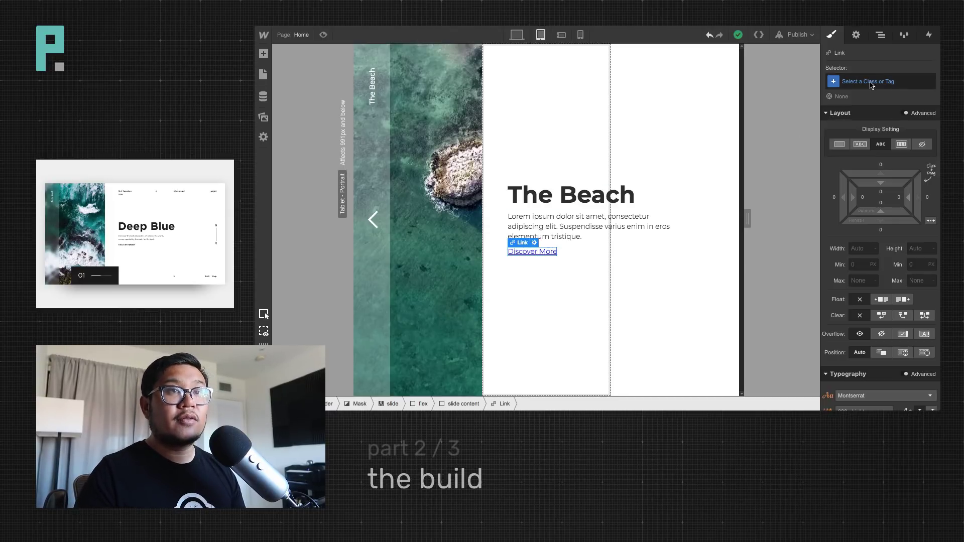
left_click(872, 83)
left_click(861, 224)
key("super+z")
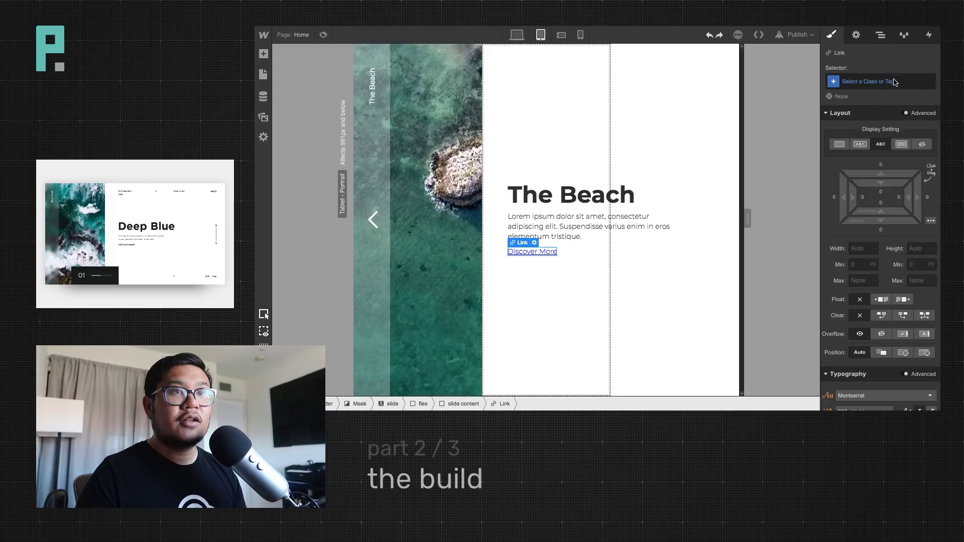
Give the "Discover More" link a new class named "text link" and set its display to inline-block
left_click(877, 83)
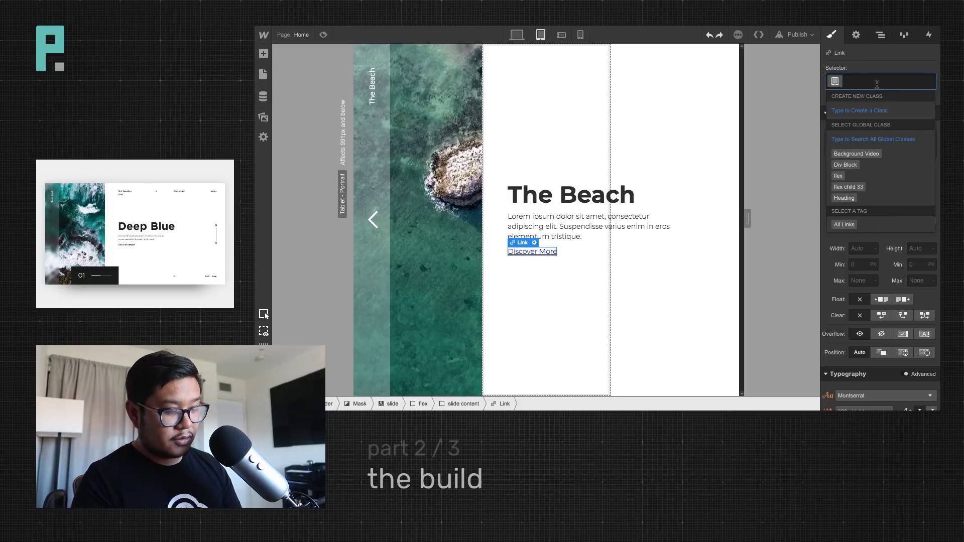
type("text link")
key("Return")
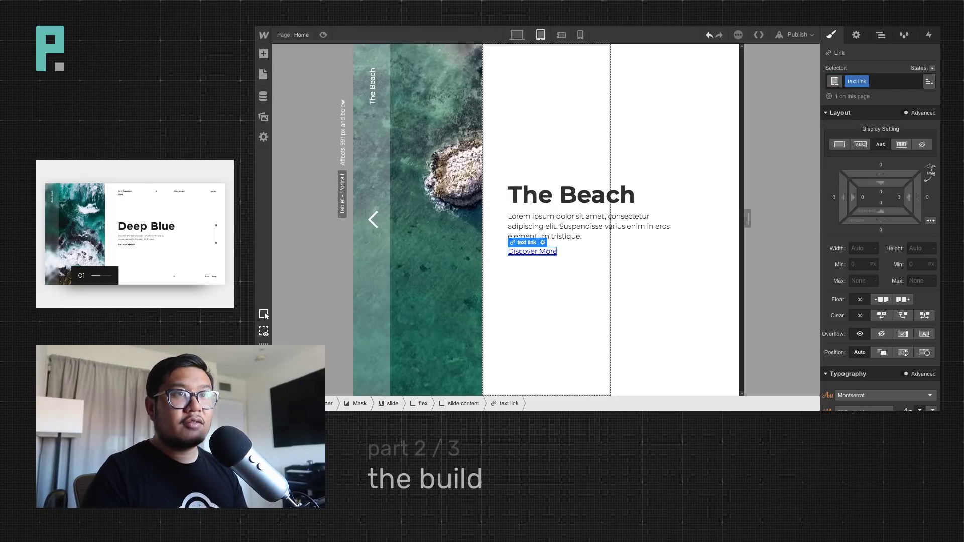
left_click(865, 145)
Remove the underline from the "Discover More" text link and set its font color to #333 at the tablet breakpoint
scroll(879, 241, "down", 4)
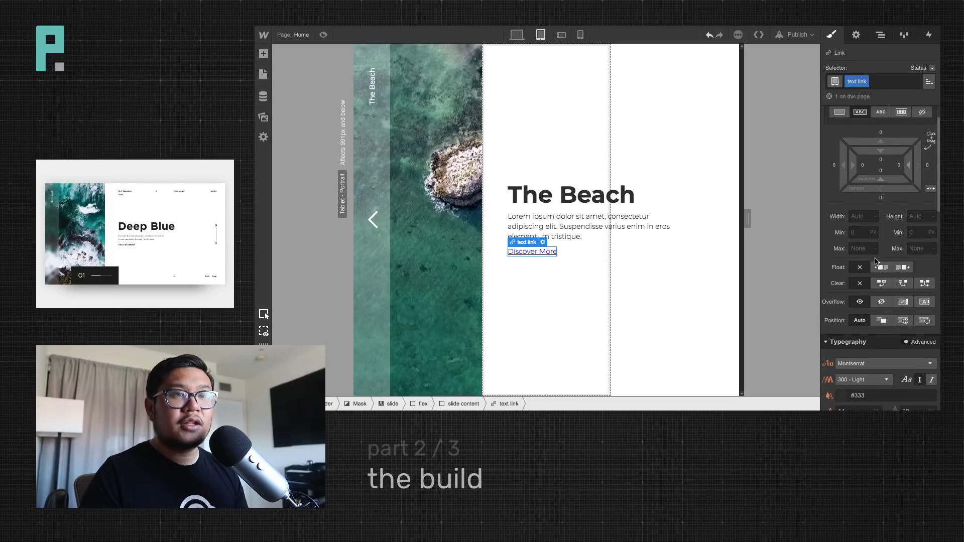
scroll(876, 261, "down", 2)
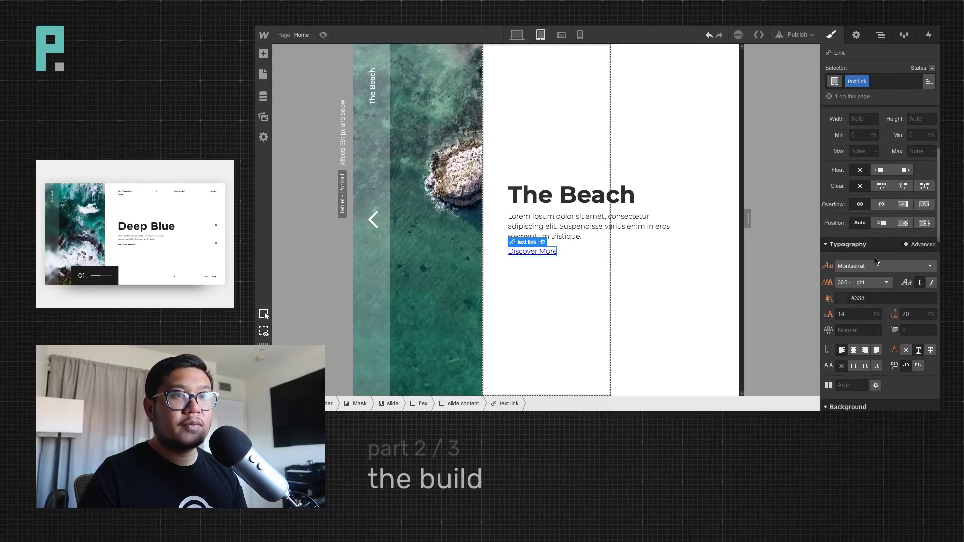
left_click(907, 348)
left_click(841, 298)
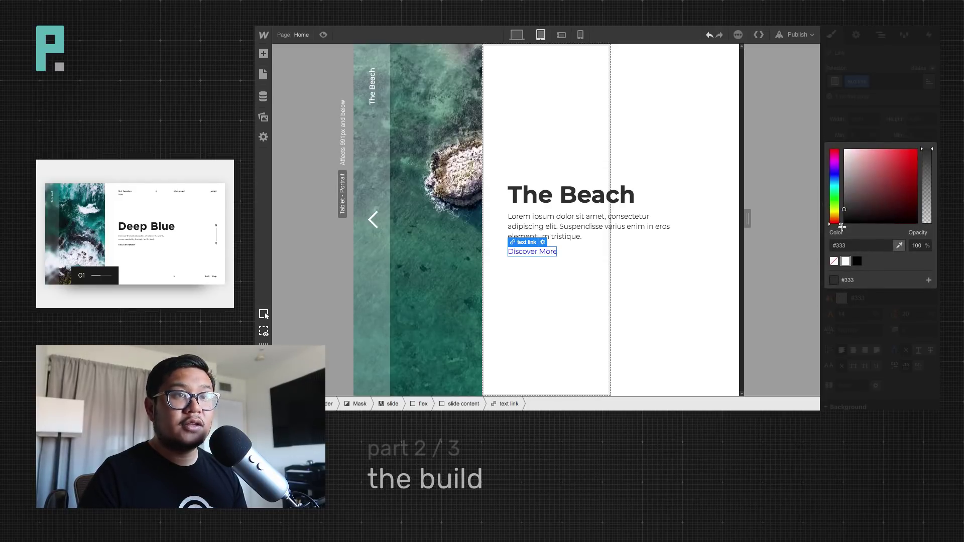
left_click_drag(873, 177, 877, 197)
double_click(844, 245)
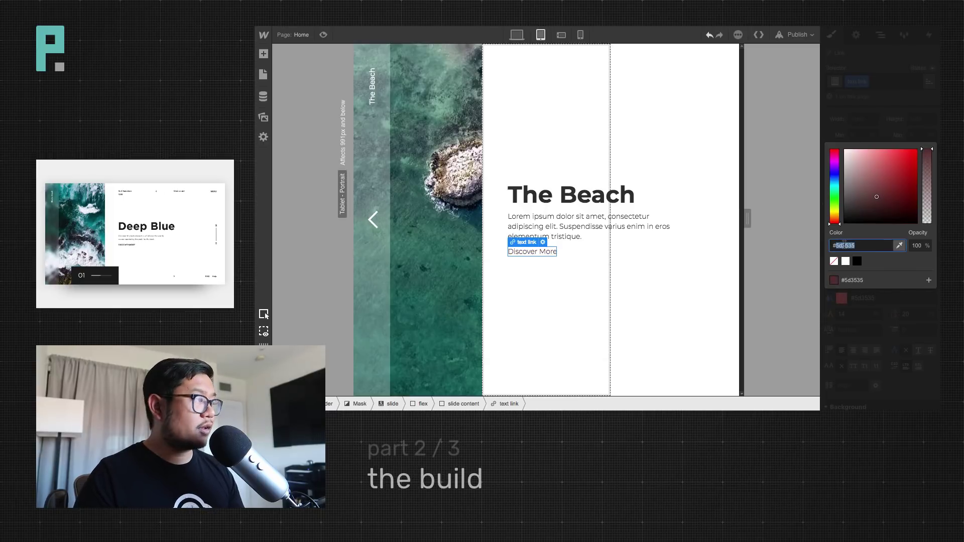
type("333")
key("Return")
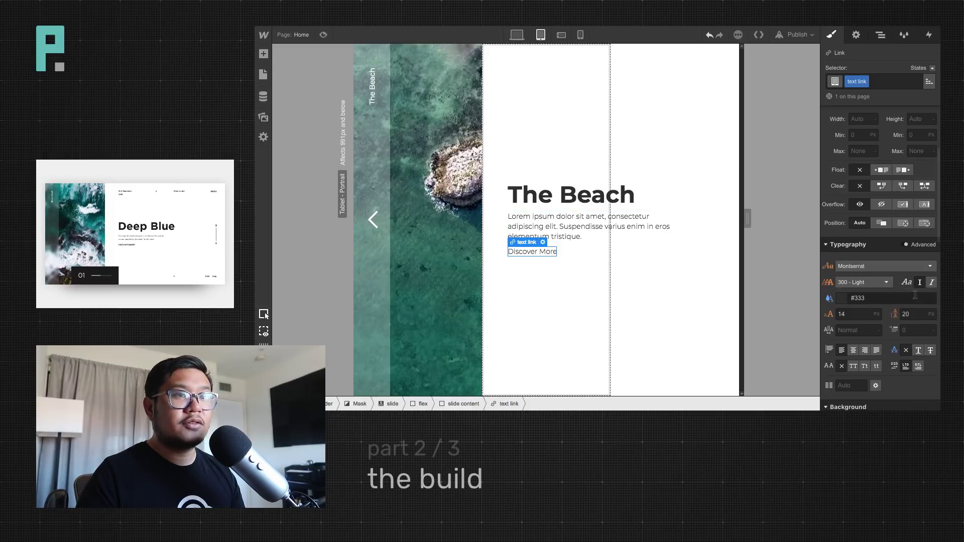
Make the "Discover More" text link all uppercase with a 600 - Semi Bold font weight
scroll(853, 321, "down", 1)
left_click(853, 347)
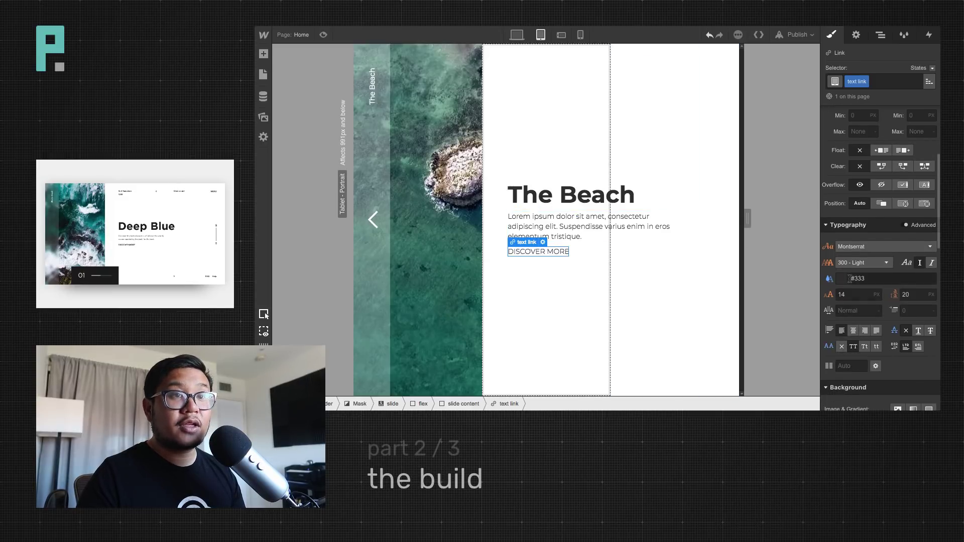
left_click(856, 263)
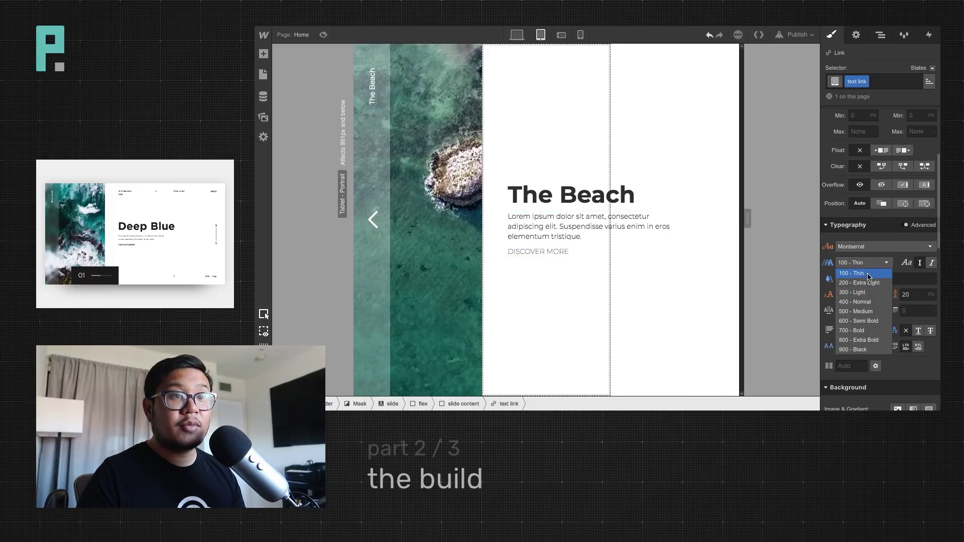
left_click(872, 323)
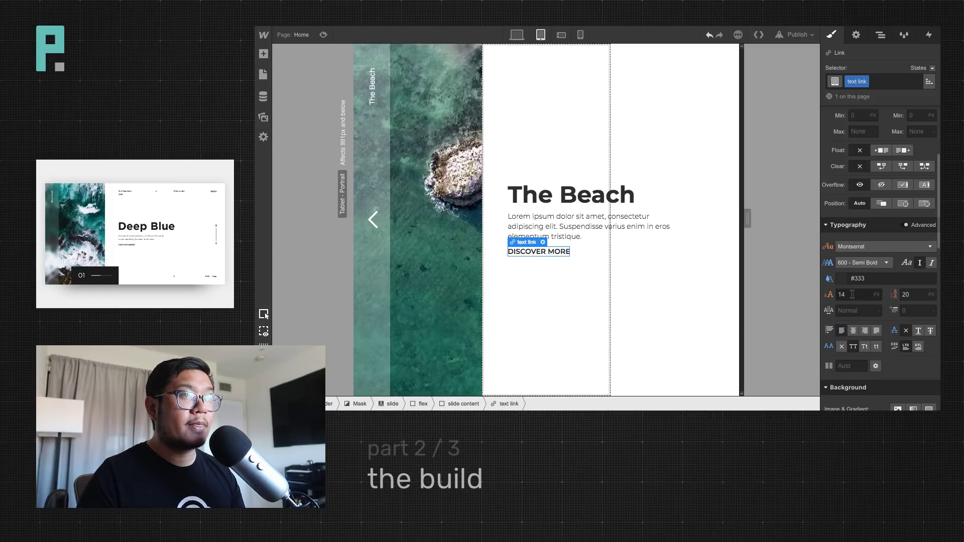
left_click(545, 186)
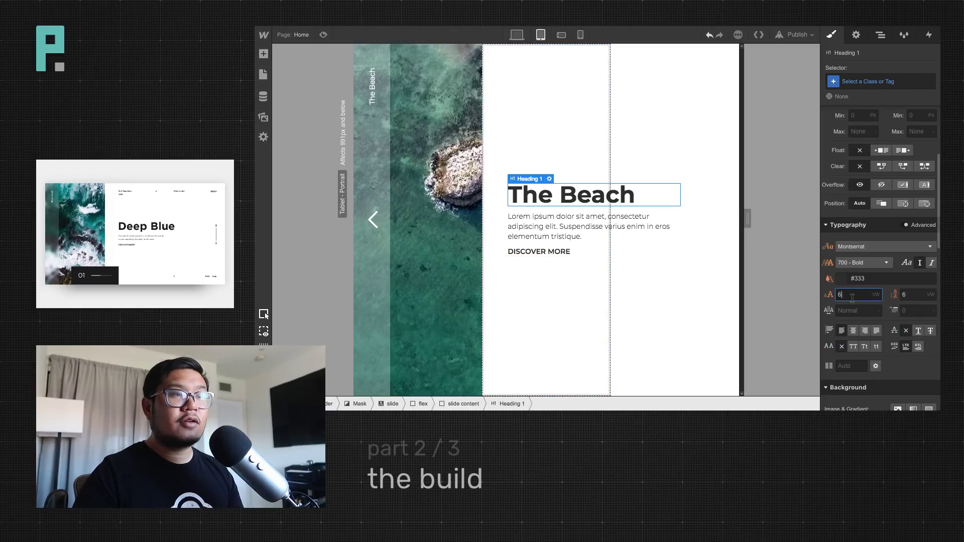
key("BackSpace")
type("7")
key("Tab")
type("7")
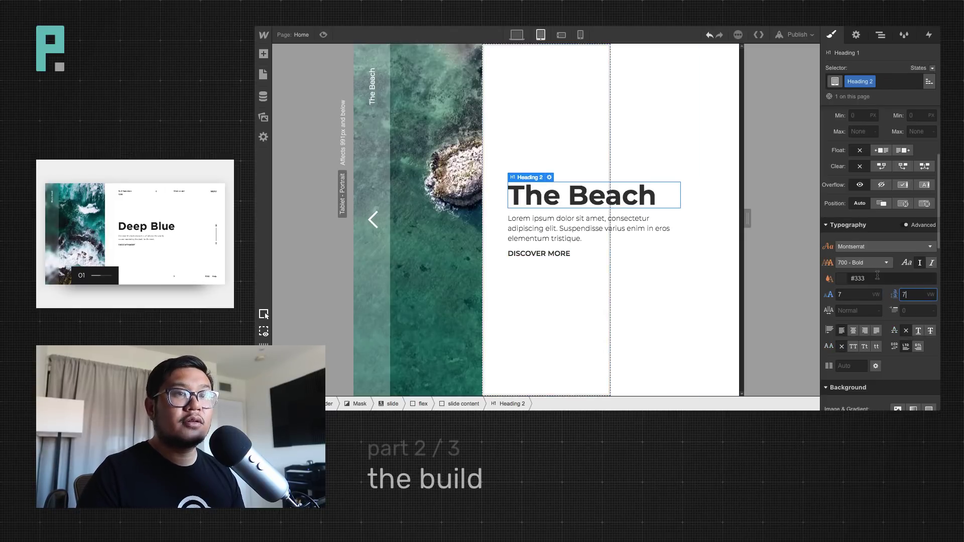
key("ctrl+z")
key("ctrl+z")
Set the font size and line height of the All H1 Headings tag to 7 vw at the tablet breakpoint
left_click(875, 83)
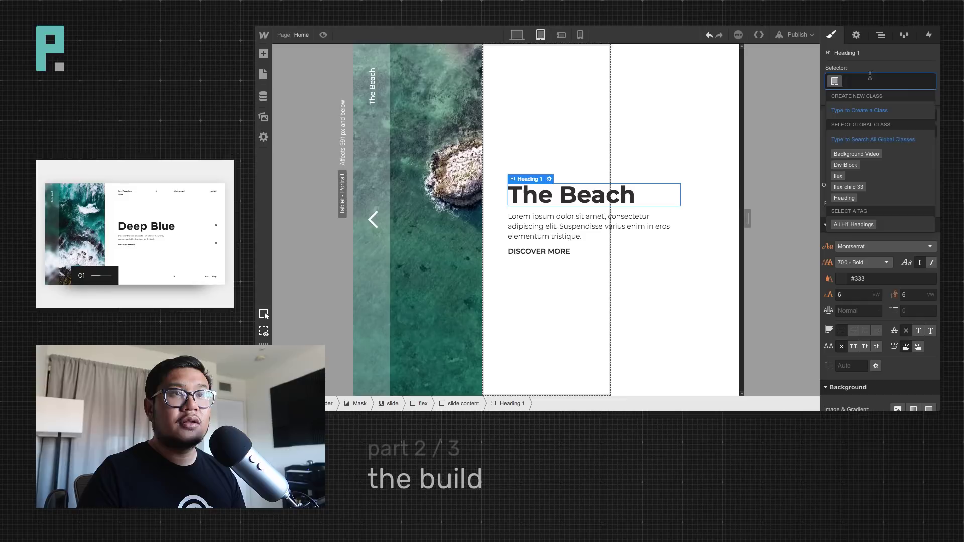
left_click(864, 228)
left_click(862, 294)
type("7")
key("Tab")
type("7")
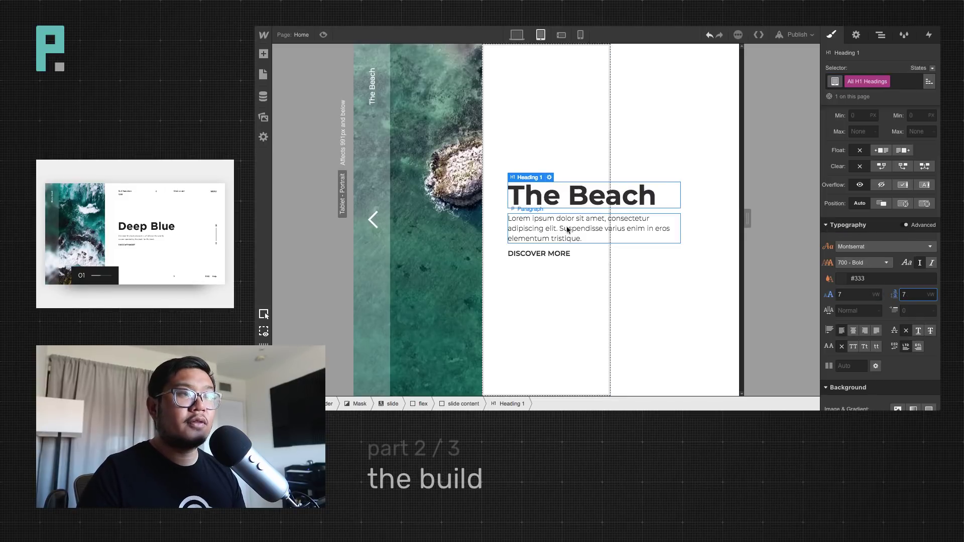
left_click(577, 262)
Switch to the desktop breakpoint and set the font size and line height of the All H1 Headings tag to 7 vw
left_click(522, 36)
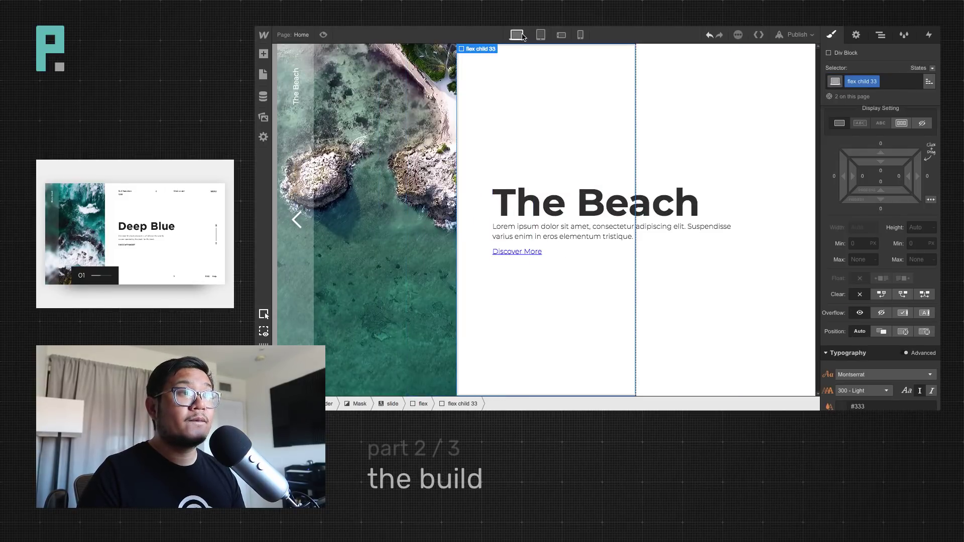
left_click(540, 35)
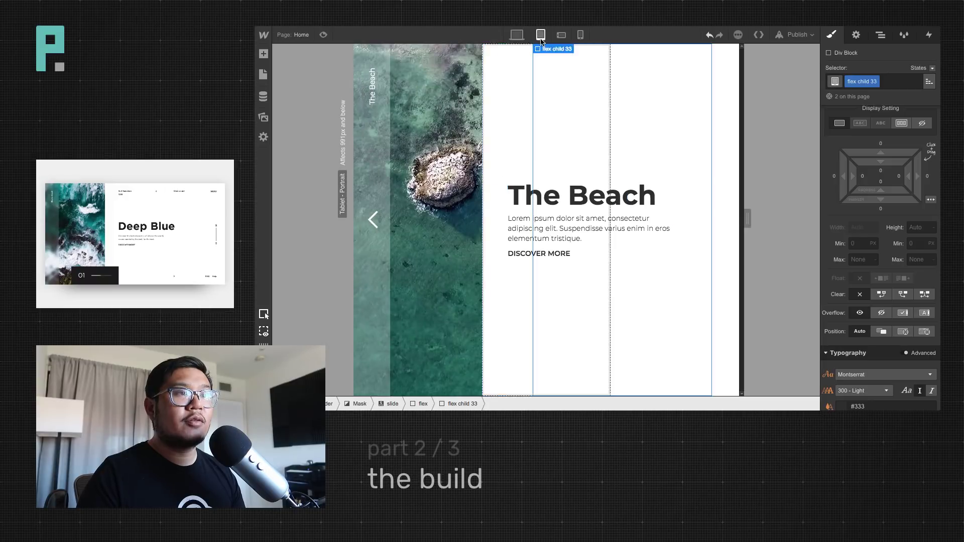
left_click(563, 195)
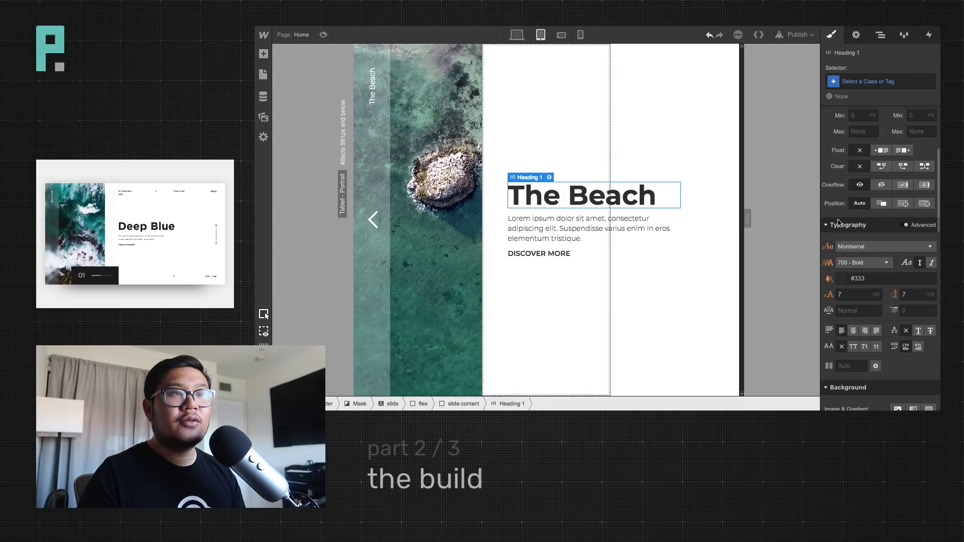
left_click(523, 35)
left_click(883, 83)
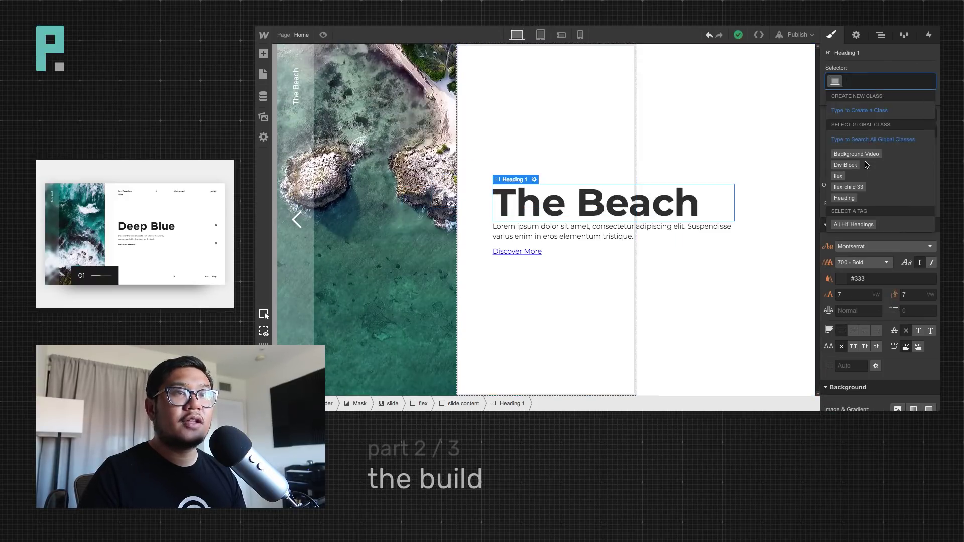
left_click(854, 224)
left_click(825, 294)
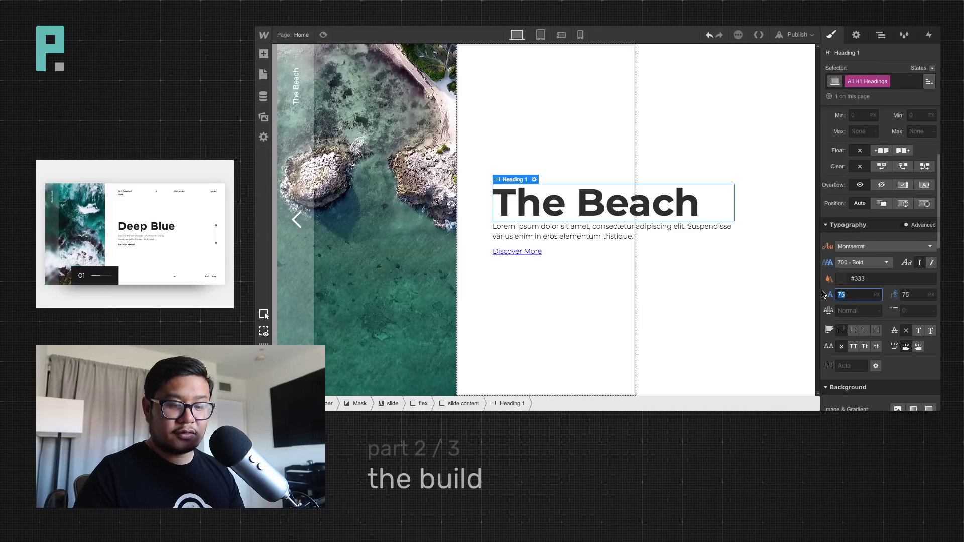
key("Return")
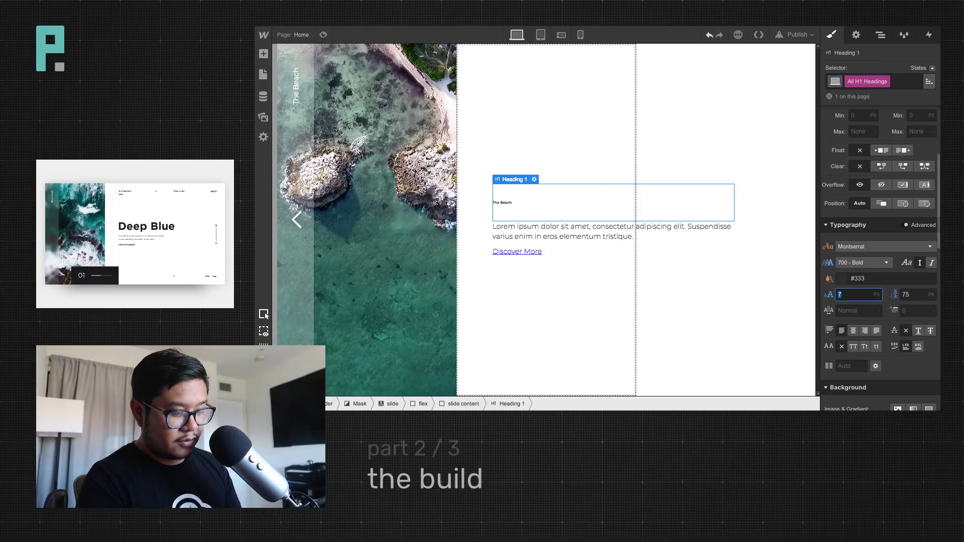
key("Tab")
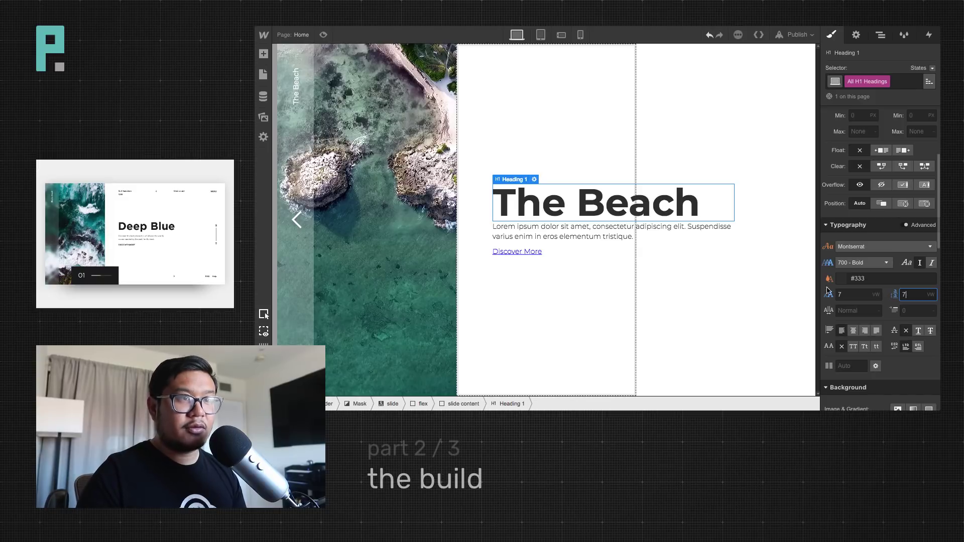
type("7")
key("Return")
Remove the underline from the "Discover More" text link and set its font color to #333 at the desktop breakpoint
left_click(524, 252)
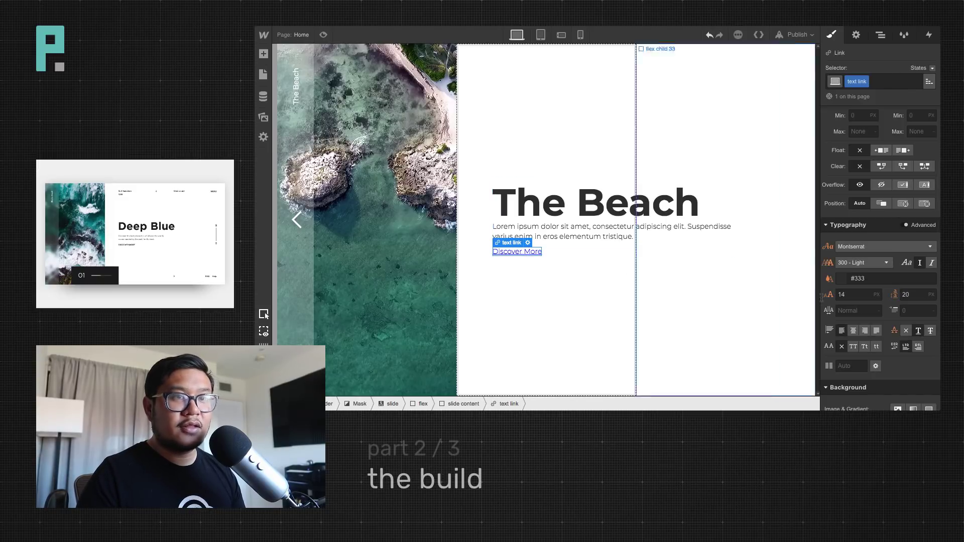
left_click(907, 332)
left_click(842, 278)
left_click(862, 175)
double_click(850, 225)
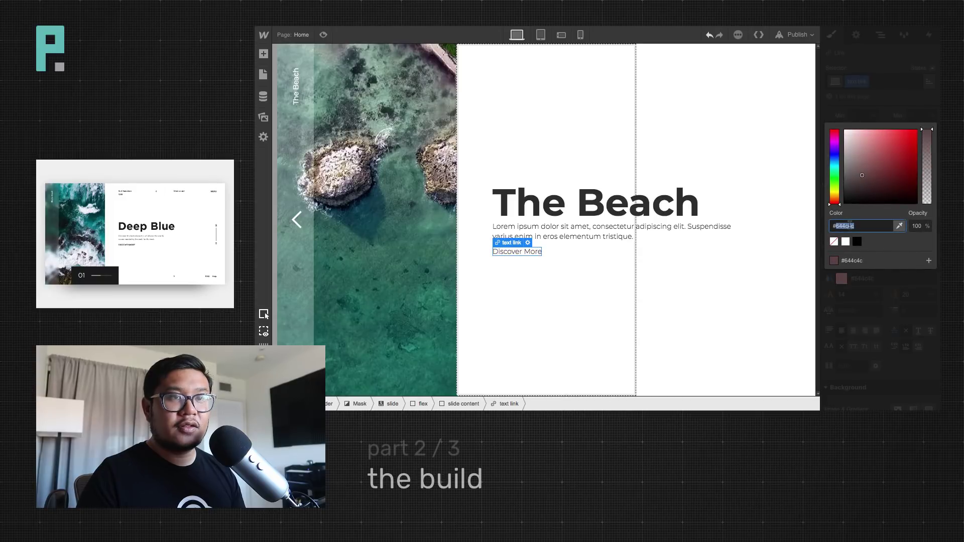
type("333")
key("Return")
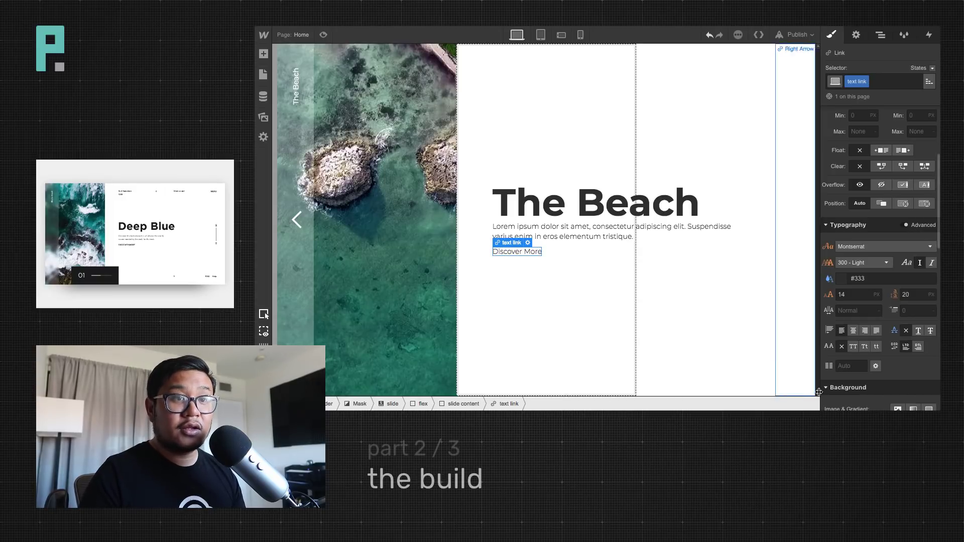
Set the "Discover More" text link to uppercase and 600 - Semi Bold weight at the desktop breakpoint
left_click(853, 346)
left_click(867, 263)
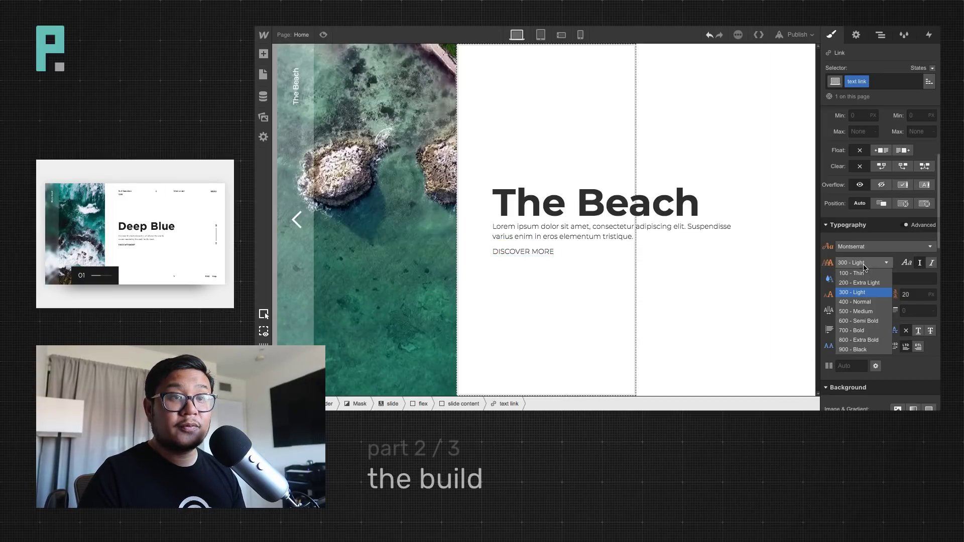
left_click(869, 329)
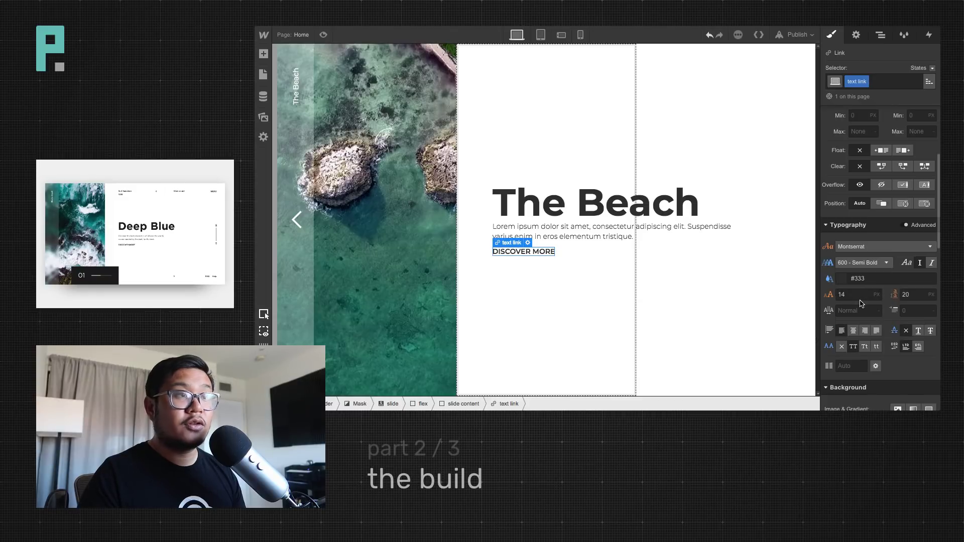
Add an underline to the hover state of the "Discover More" text link
left_click(932, 69)
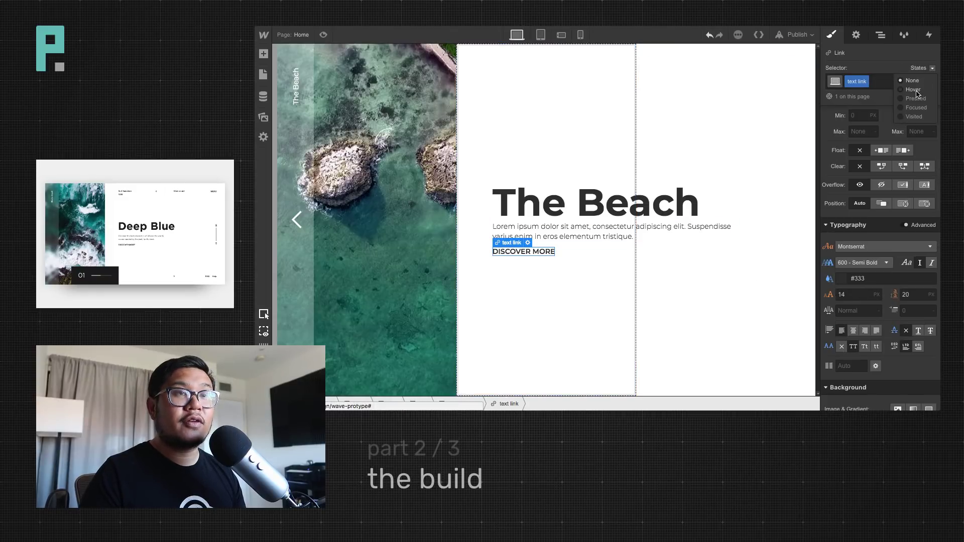
left_click(919, 94)
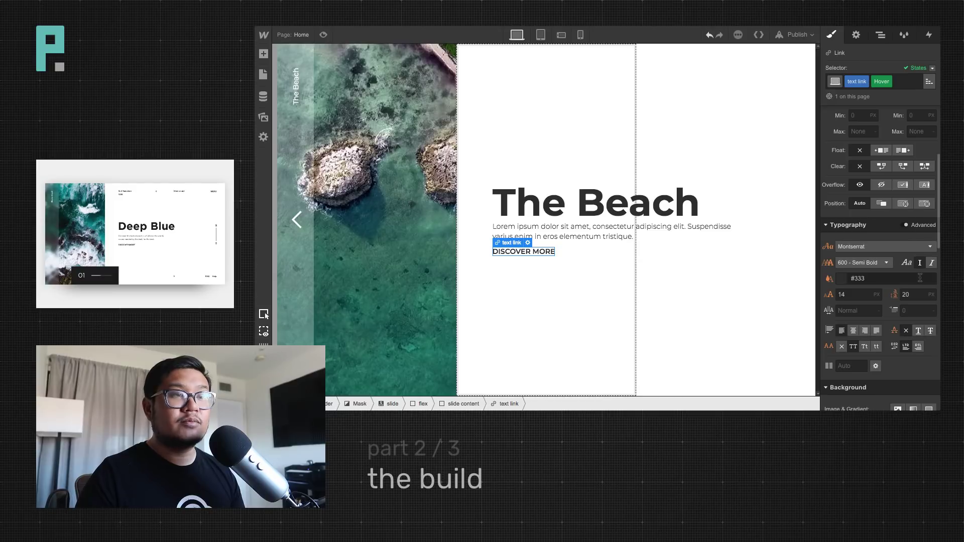
left_click(894, 330)
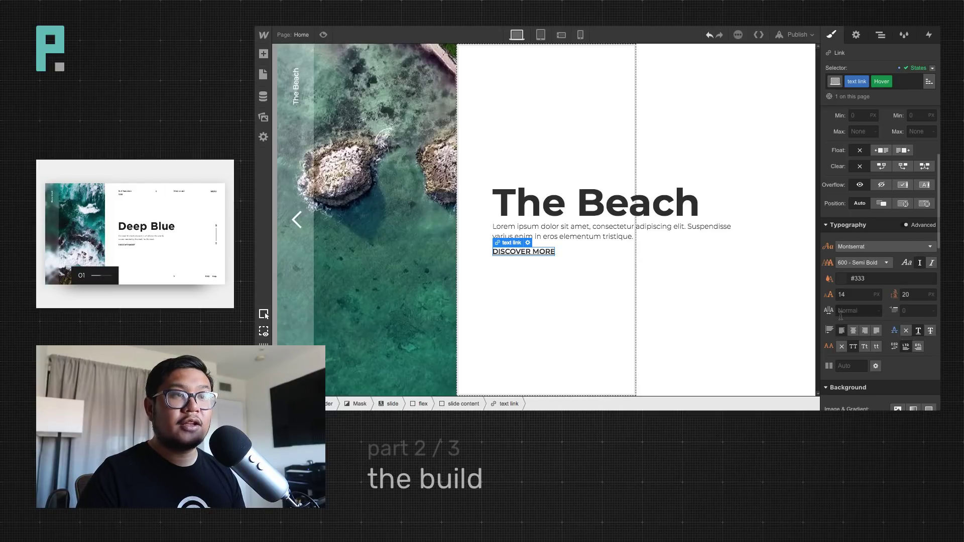
left_click(596, 250)
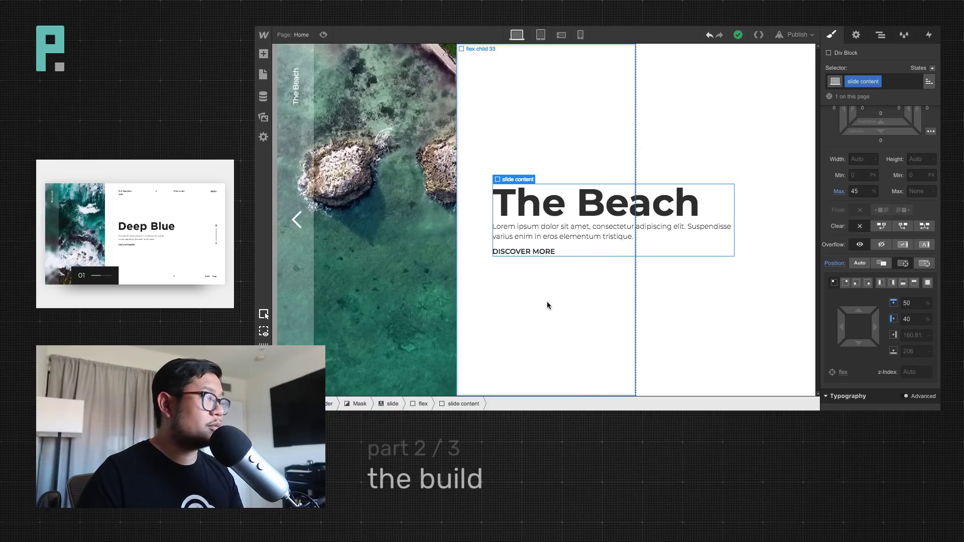
Set the bottom margin of the All H1 Headings tag to 5 px at the desktop breakpoint
left_click(653, 207)
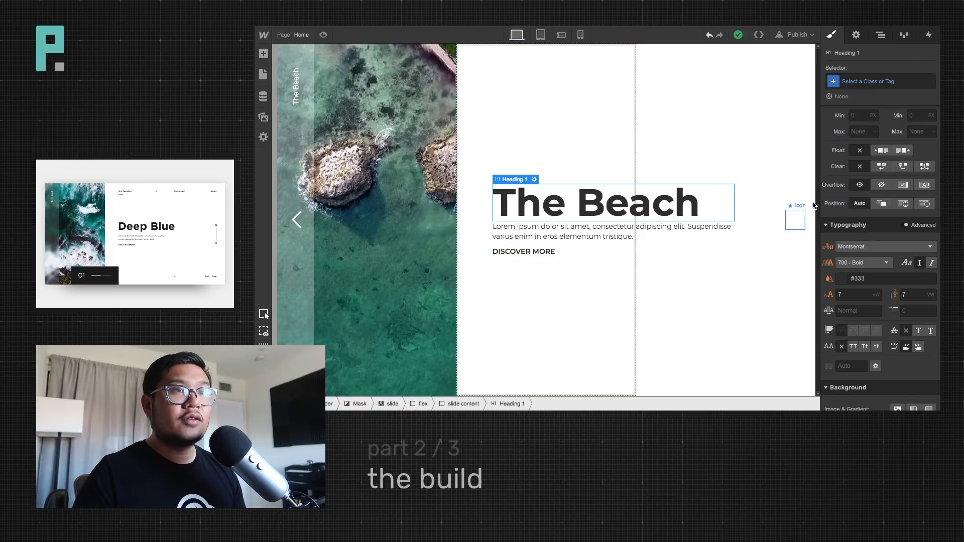
left_click(853, 81)
left_click(854, 226)
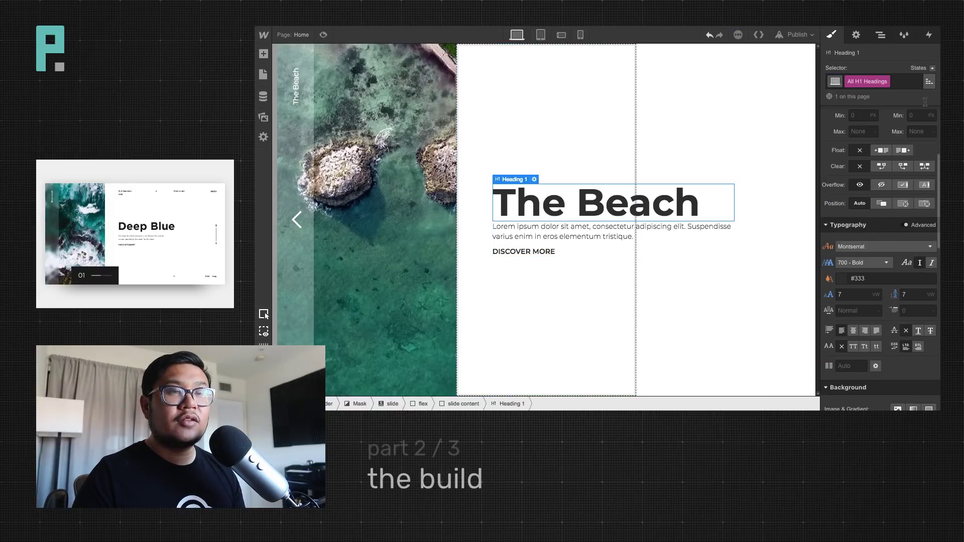
scroll(925, 102, "up", 3)
left_click_drag(897, 221, 897, 231)
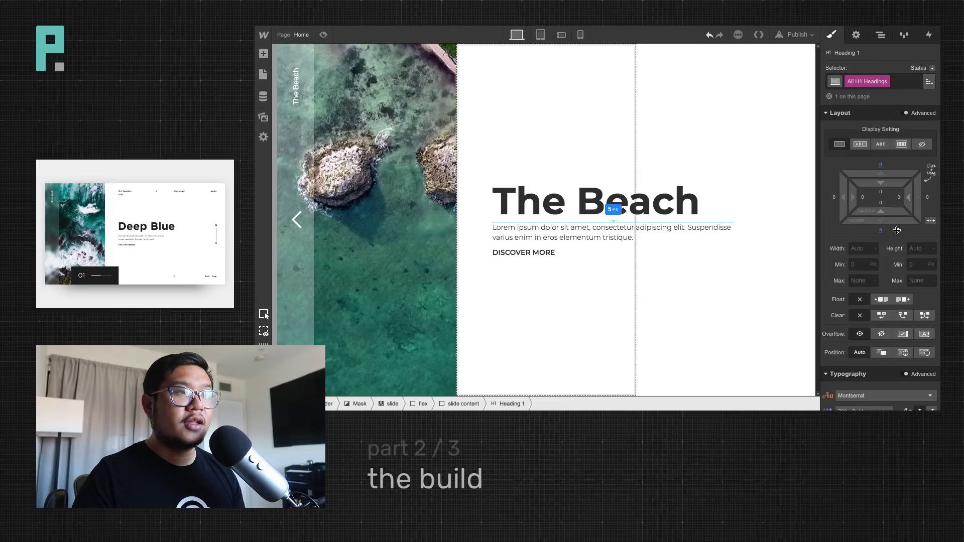
left_click(571, 318)
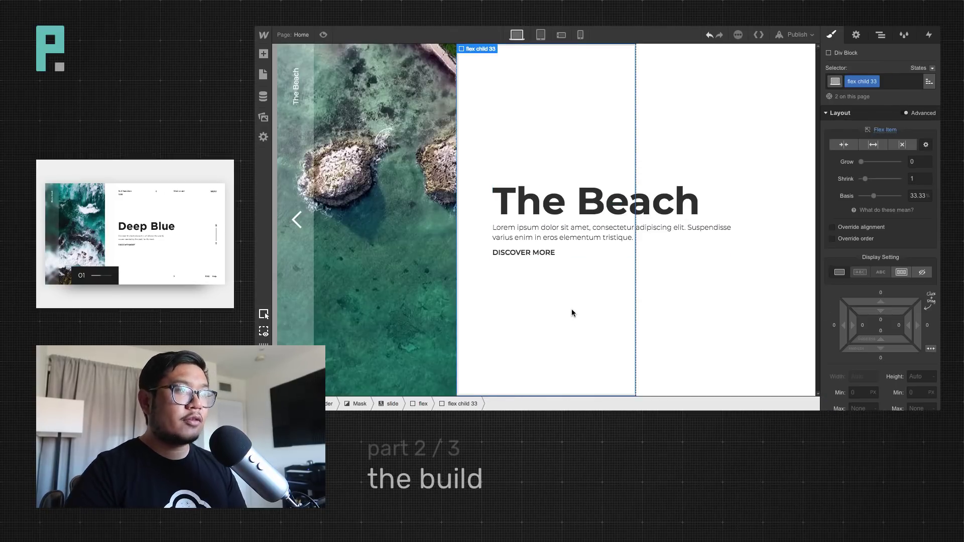
Reduce the font color opacity of the All Paragraphs tag to 50%, giving rgba(51, 51, 51, 0.5)
left_click(575, 239)
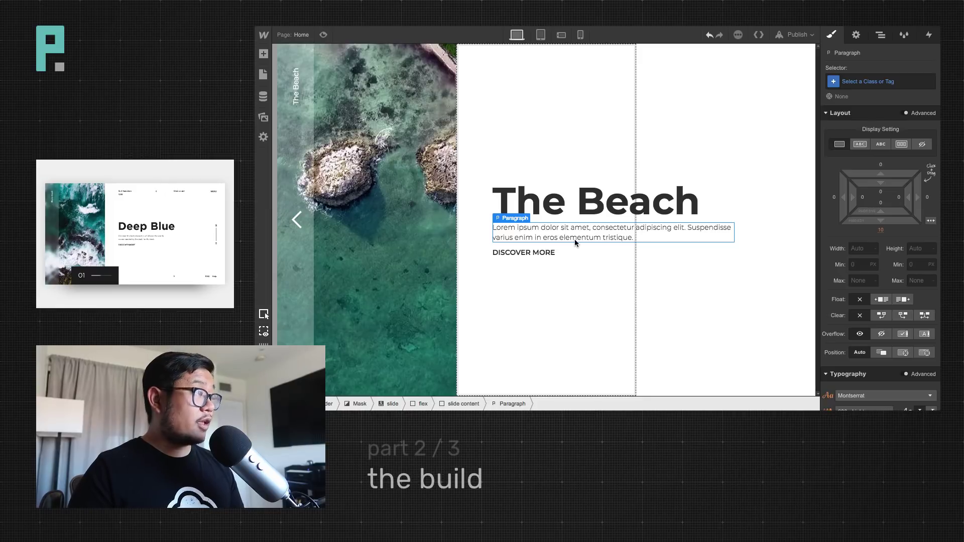
left_click(874, 82)
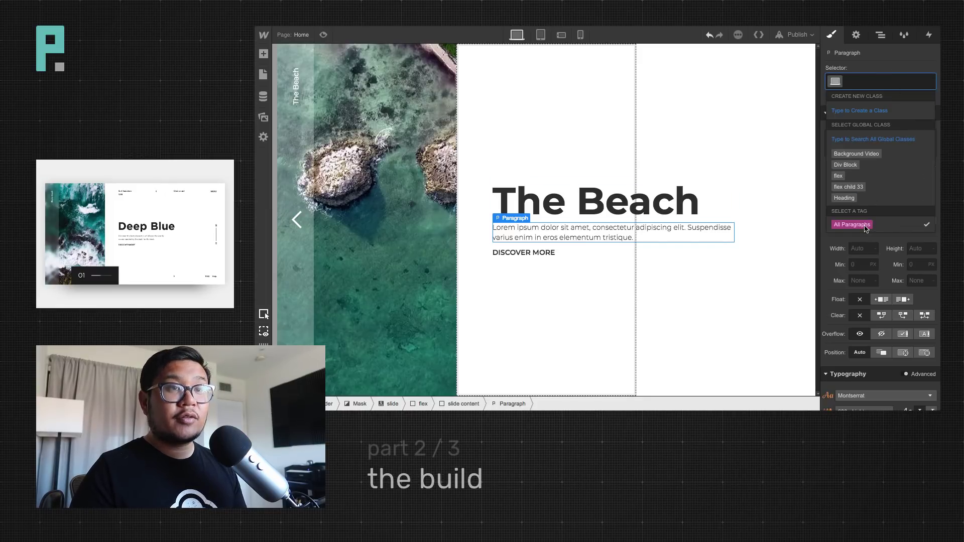
left_click(865, 225)
scroll(866, 301, "down", 10)
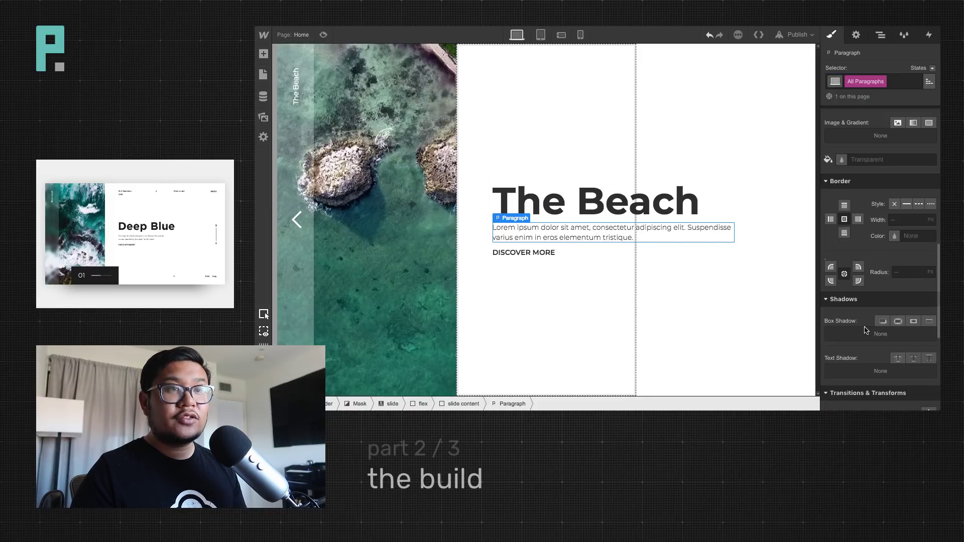
scroll(866, 330, "up", 5)
left_click(842, 191)
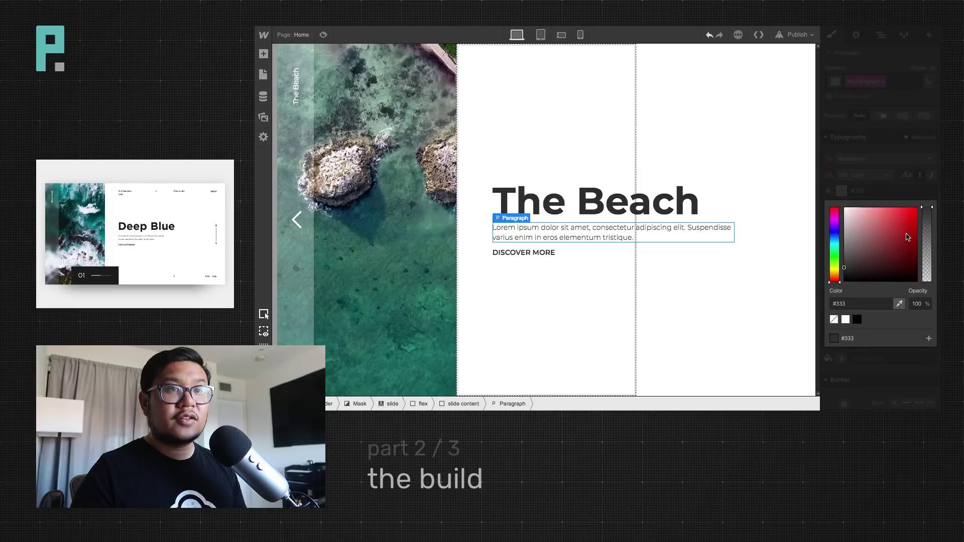
left_click_drag(926, 220, 926, 248)
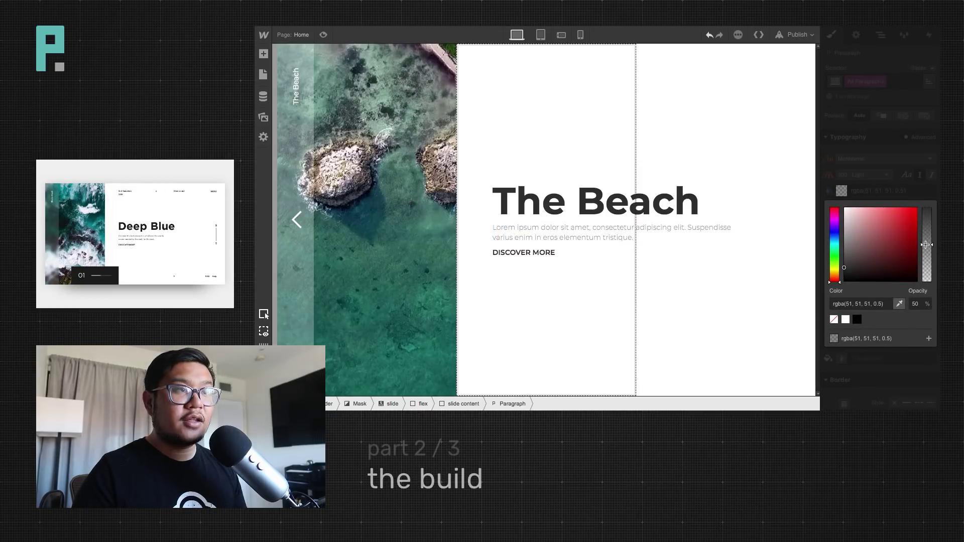
left_click(588, 298)
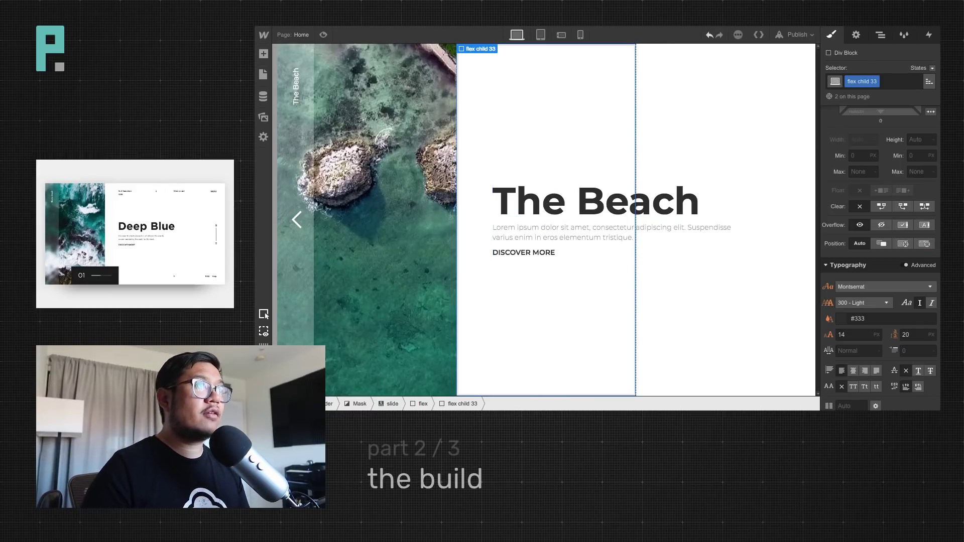
Set the max width of the slide content div to 44%
left_click(668, 215)
key("Up")
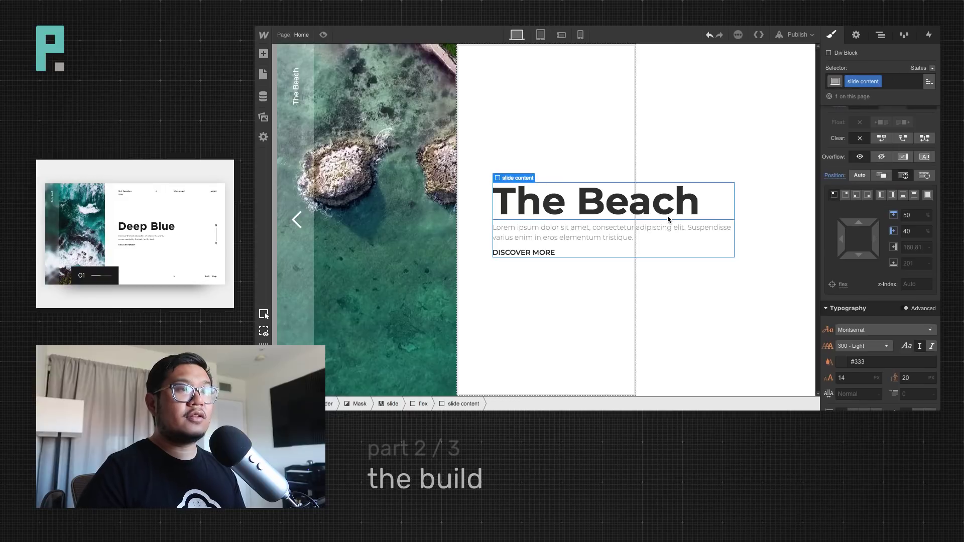
scroll(870, 252, "up", 3)
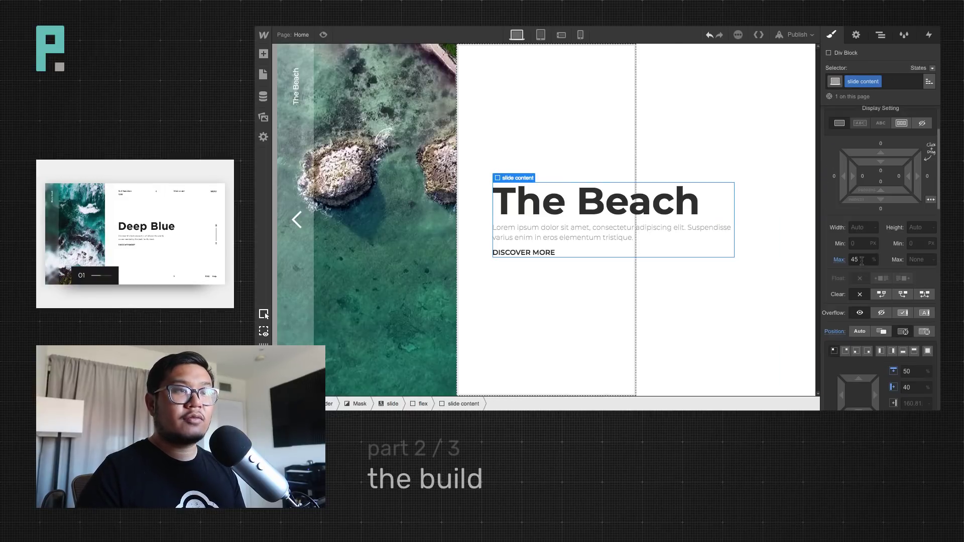
key("Down")
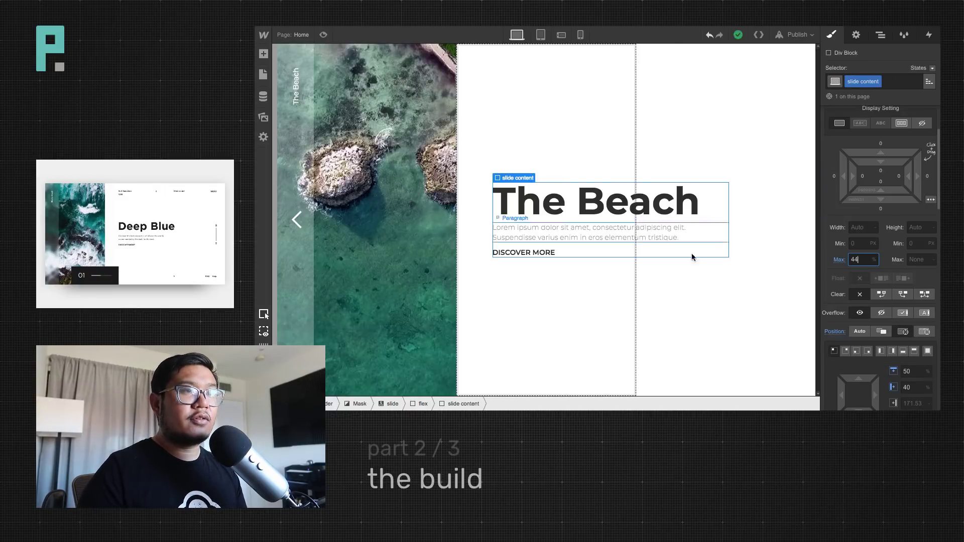
left_click(518, 66)
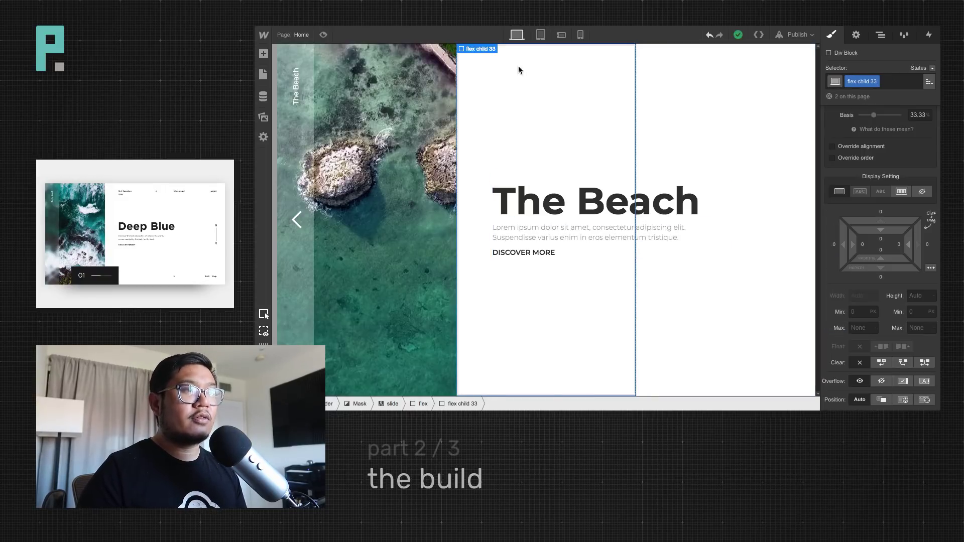
Set both the font size and line height of the paragraph under "The Beach" to 2 vw
left_click(570, 239)
scroll(891, 305, "down", 2)
left_click(860, 320)
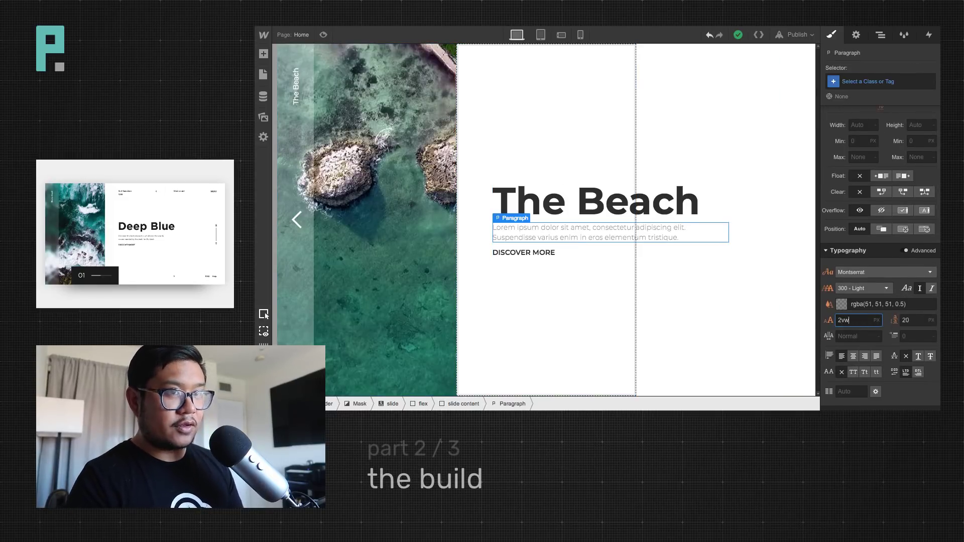
key("Tab")
type("2vw")
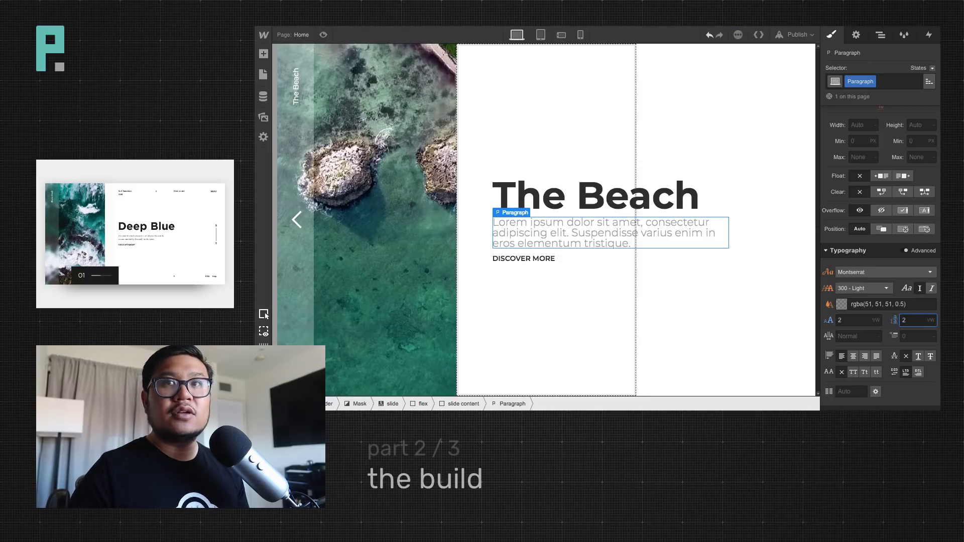
Set the paragraph's font size to 1.5 vw, try a 1.5 vw line height, and settle on 2 vw
left_click(850, 320)
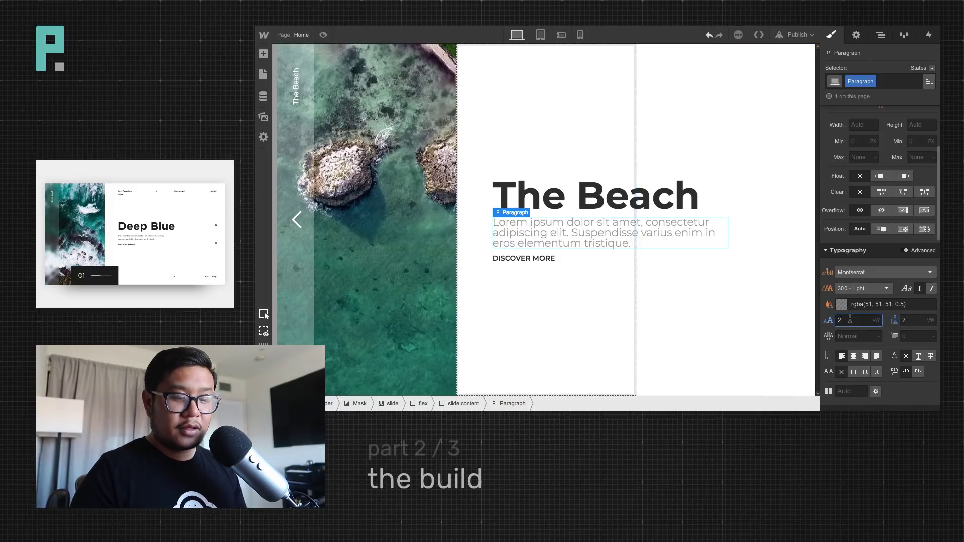
type("0.75")
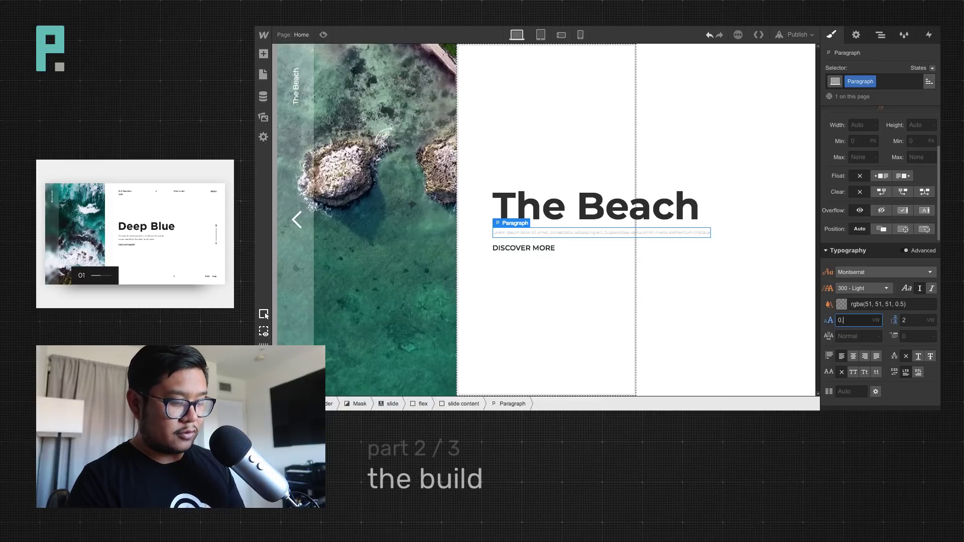
key("BackSpace")
type("1")
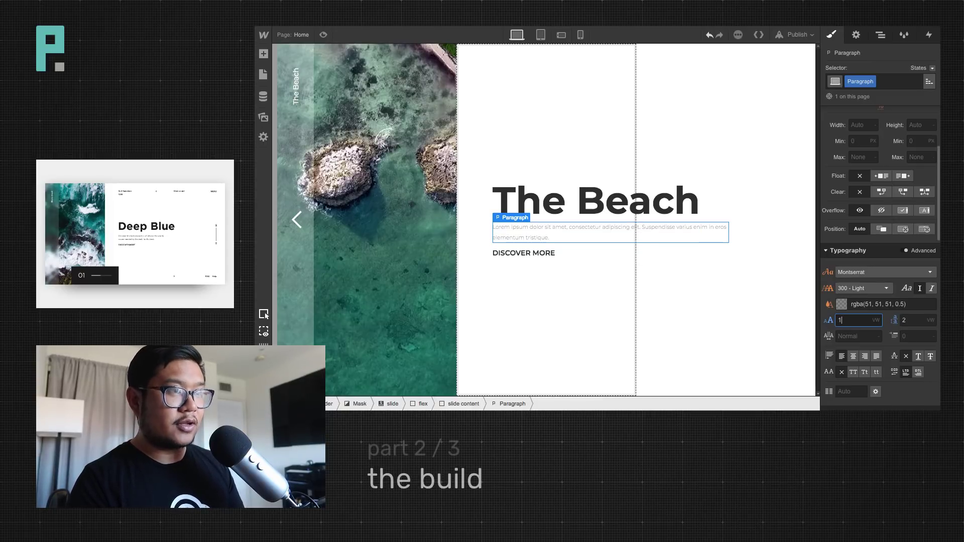
type(".5")
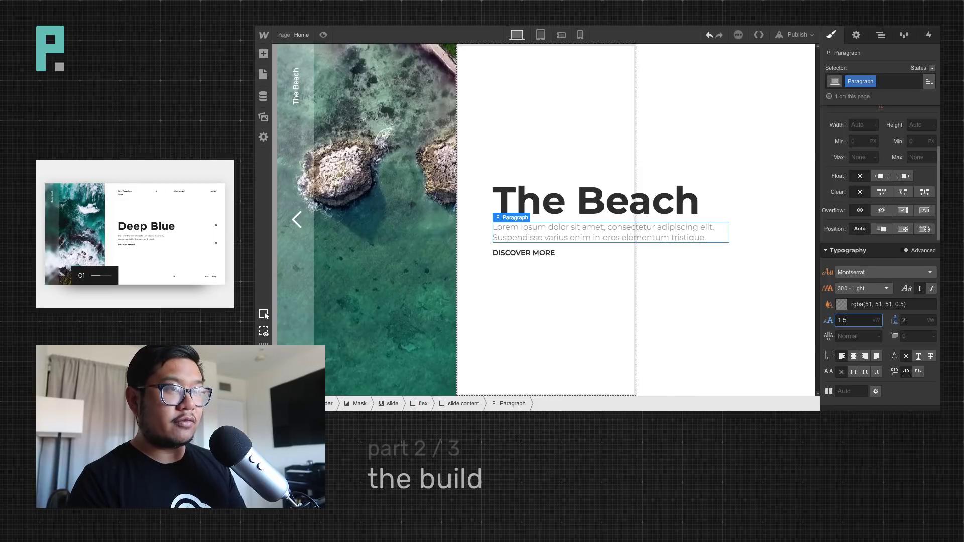
key("Tab")
type("1.5")
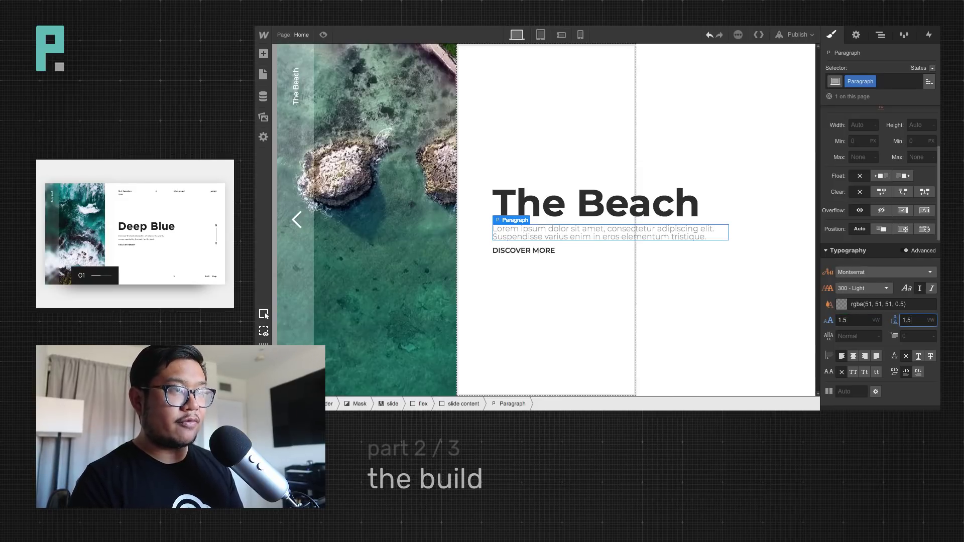
type("2")
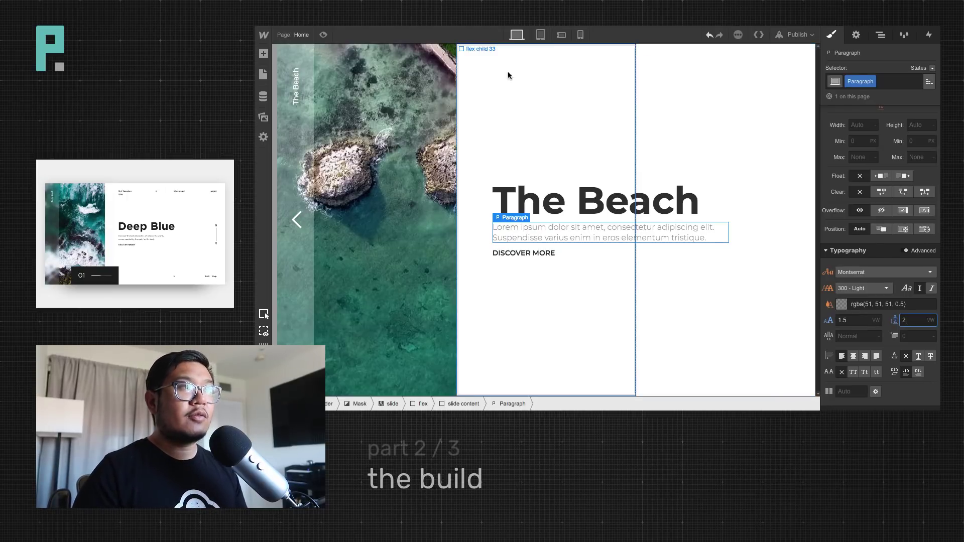
Preview the slide at the tablet breakpoint with a resized canvas, and return to editing at the desktop breakpoint
key("super+shift+p")
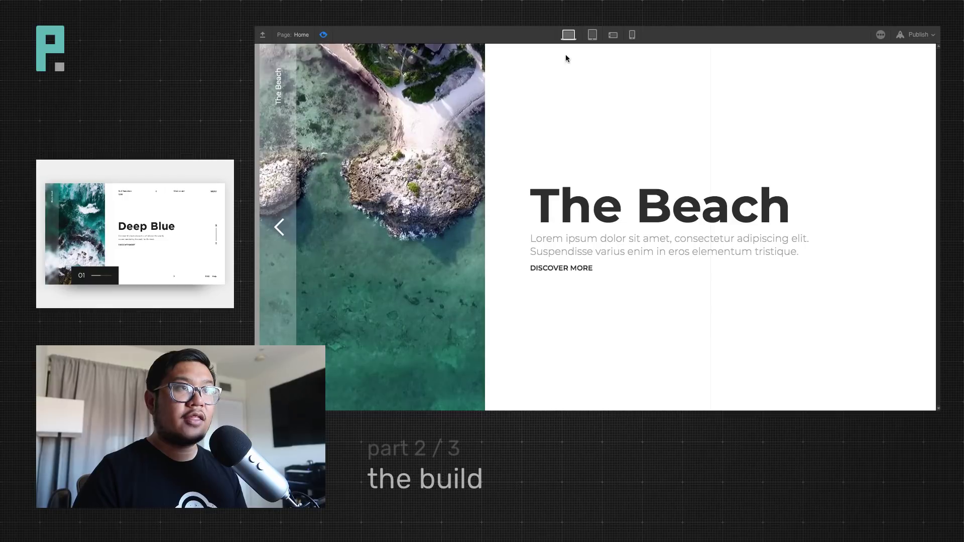
left_click(592, 34)
left_click_drag(808, 214, 863, 207)
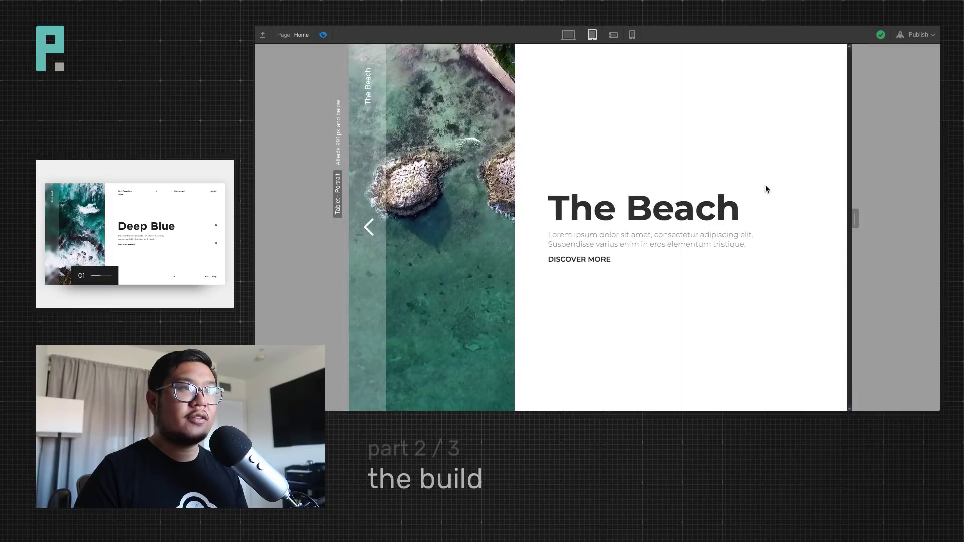
left_click(324, 34)
left_click(516, 35)
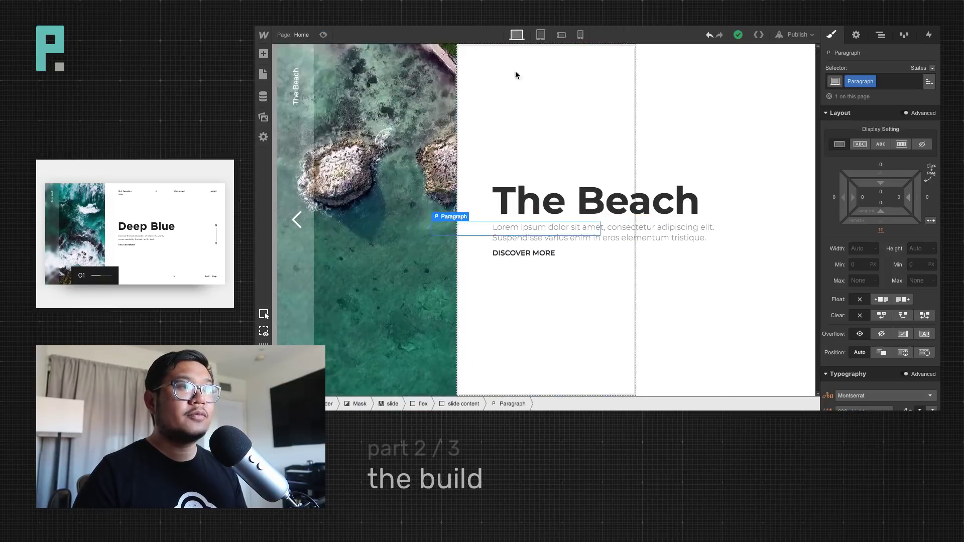
Add a div block inside the flex element, between the slide content div and the Background Video
left_click(654, 322)
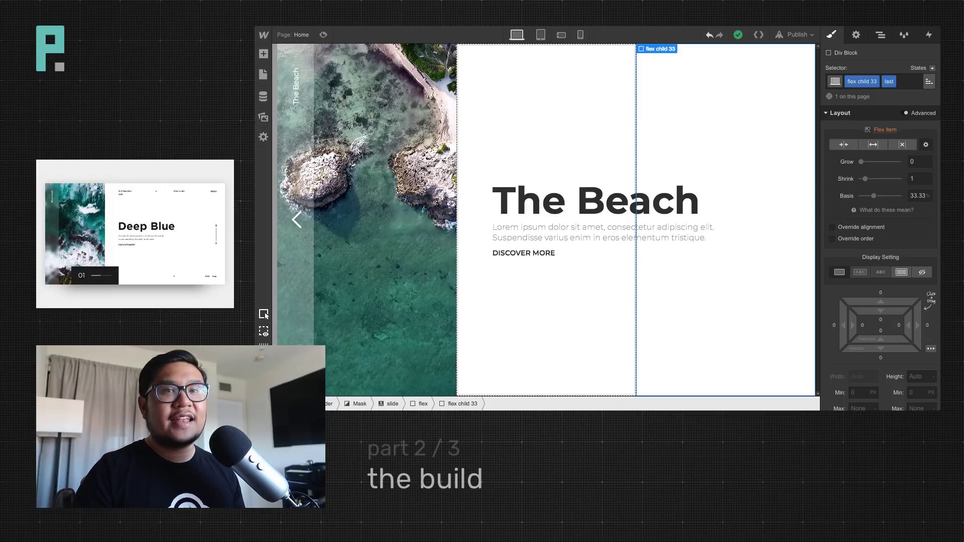
left_click(881, 35)
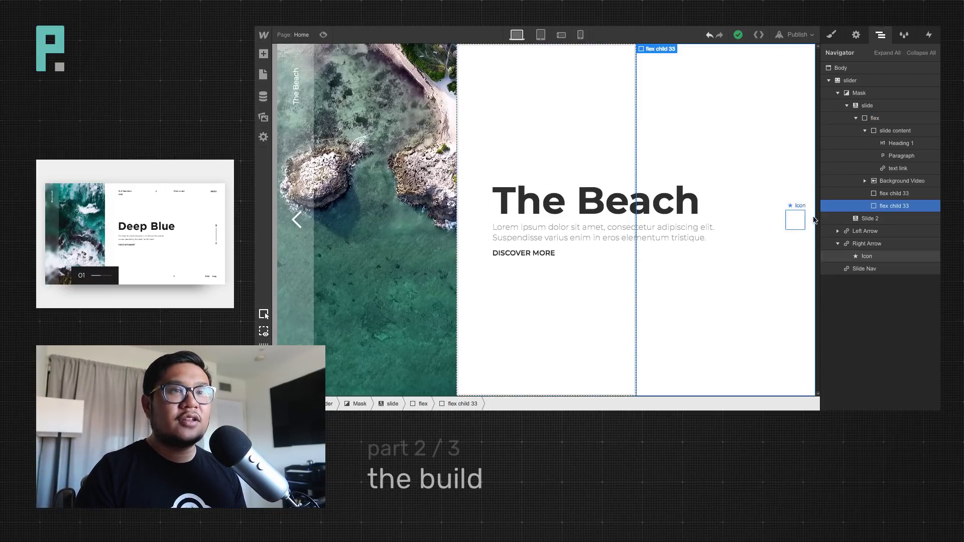
left_click(874, 132)
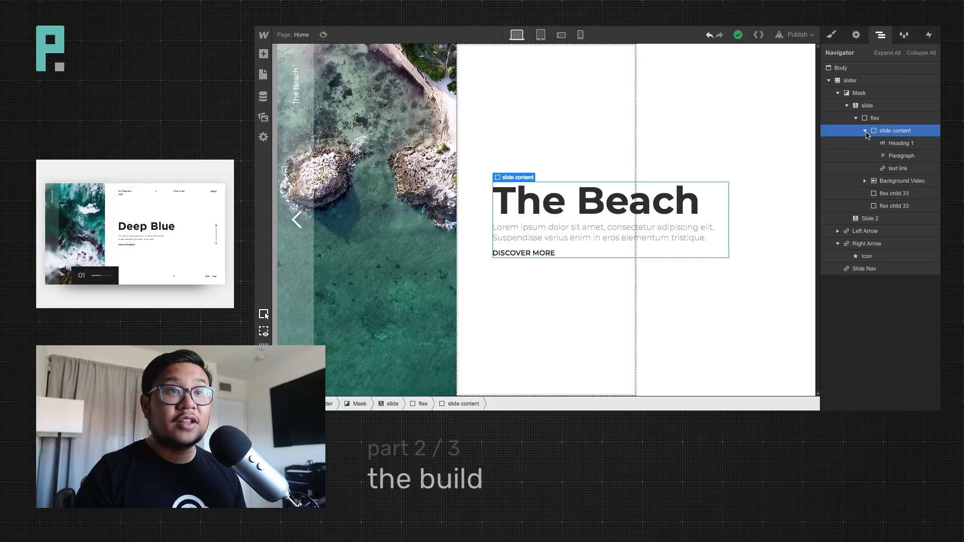
left_click(865, 131)
key("a")
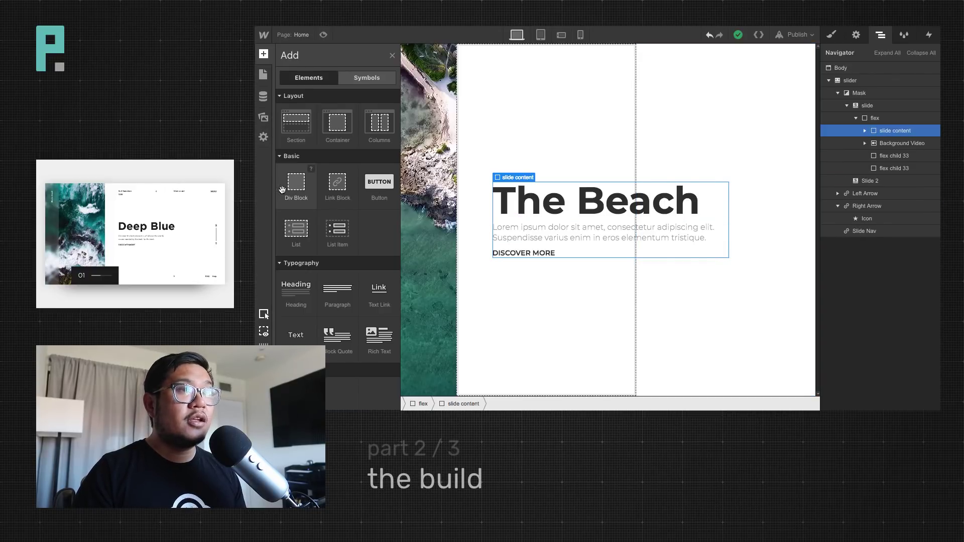
left_click_drag(280, 188, 910, 147)
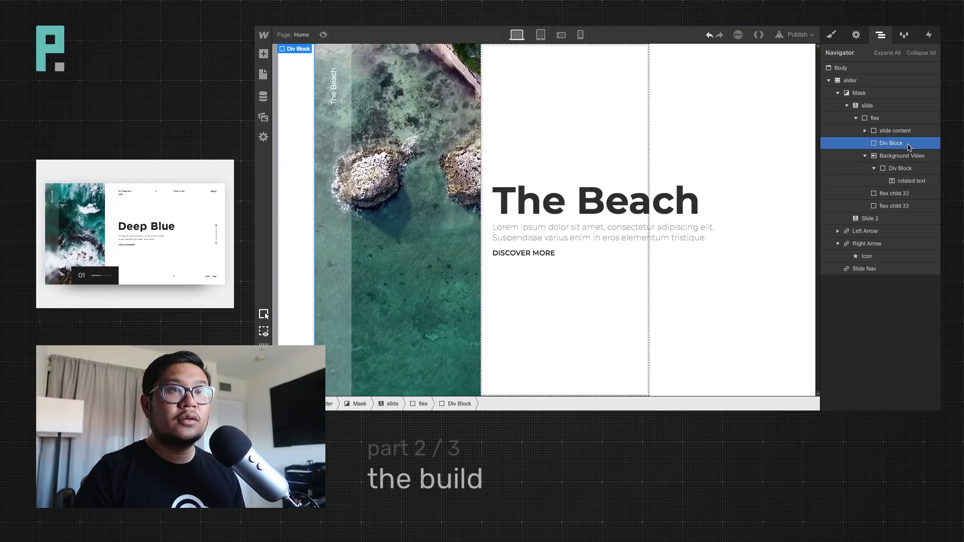
Give the new div block the class "slide content top" and set its position to absolute
left_click(831, 34)
left_click(854, 81)
type("slide content ")
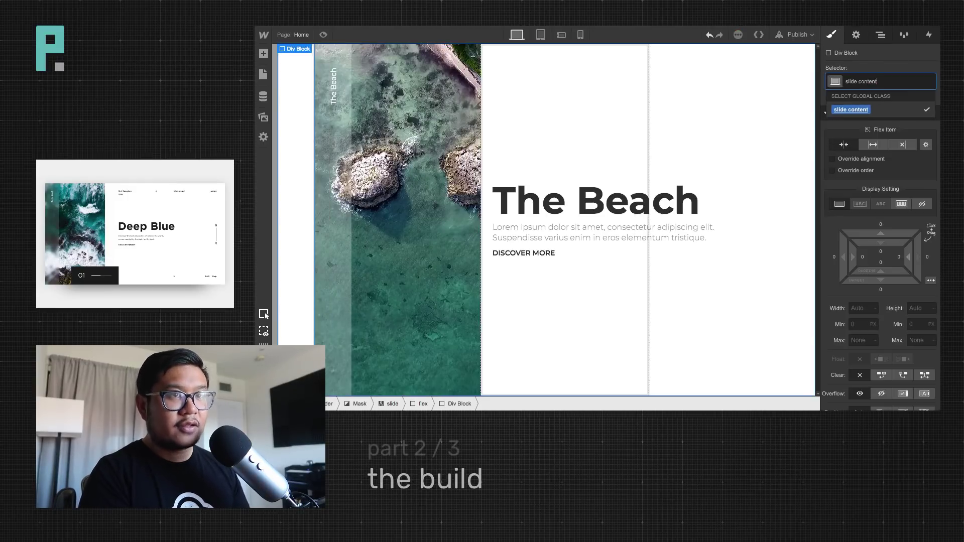
type("top")
key("Return")
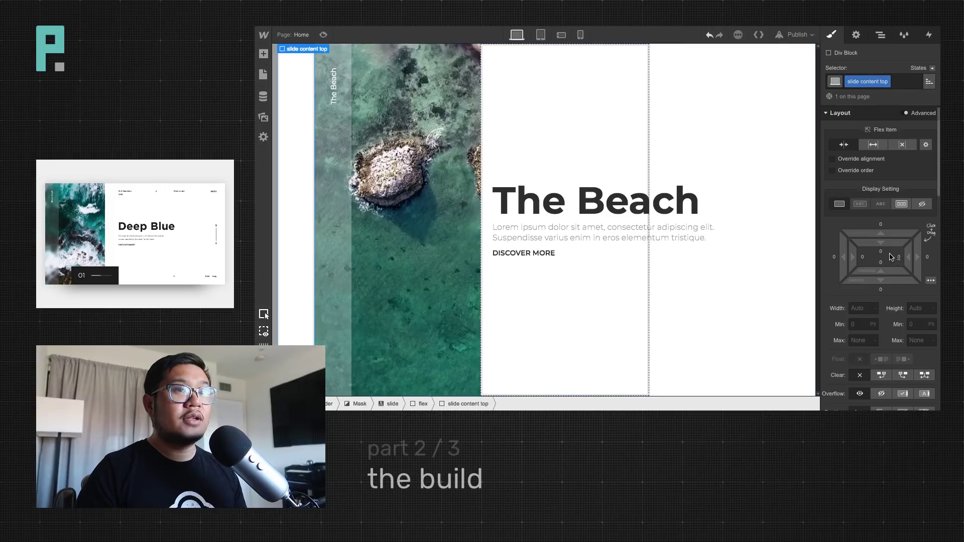
scroll(909, 292, "down", 4)
left_click(904, 317)
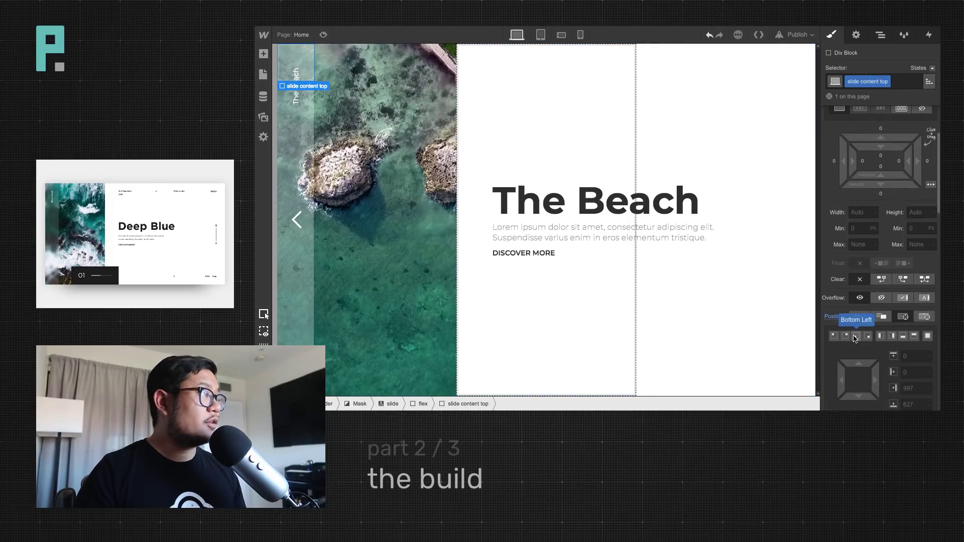
Offset the slide content top div 40% from the left, matching the slide content div, and 35 px from the top
left_click(597, 219)
key("Up")
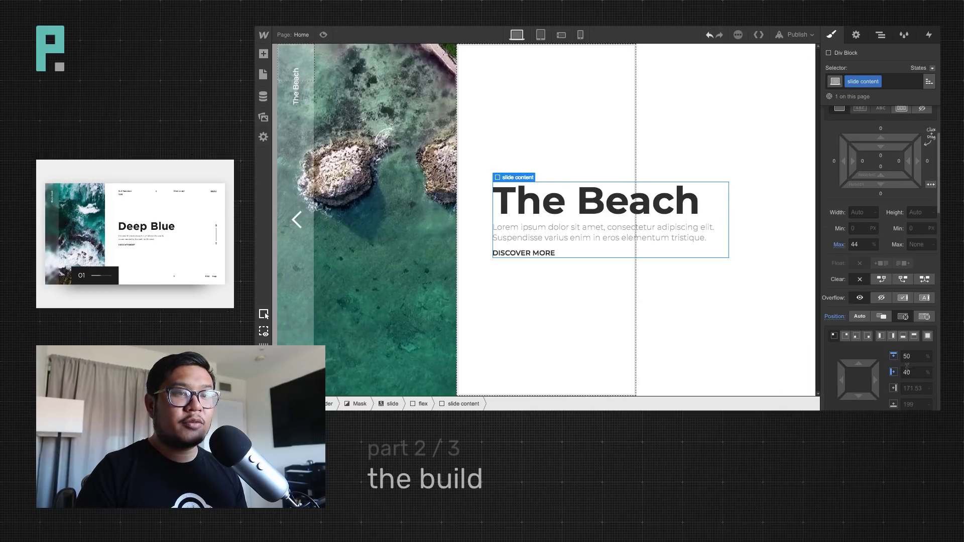
left_click(881, 35)
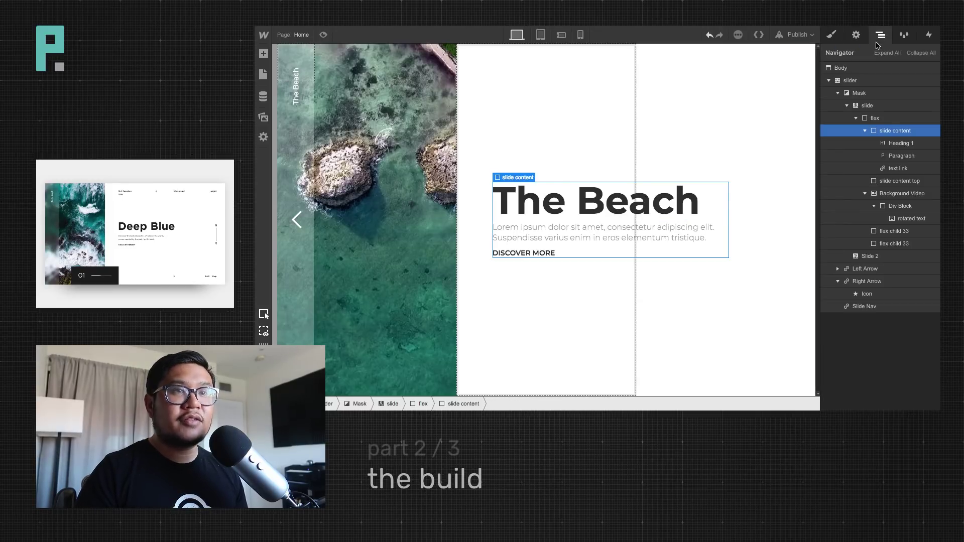
left_click(886, 181)
key("s")
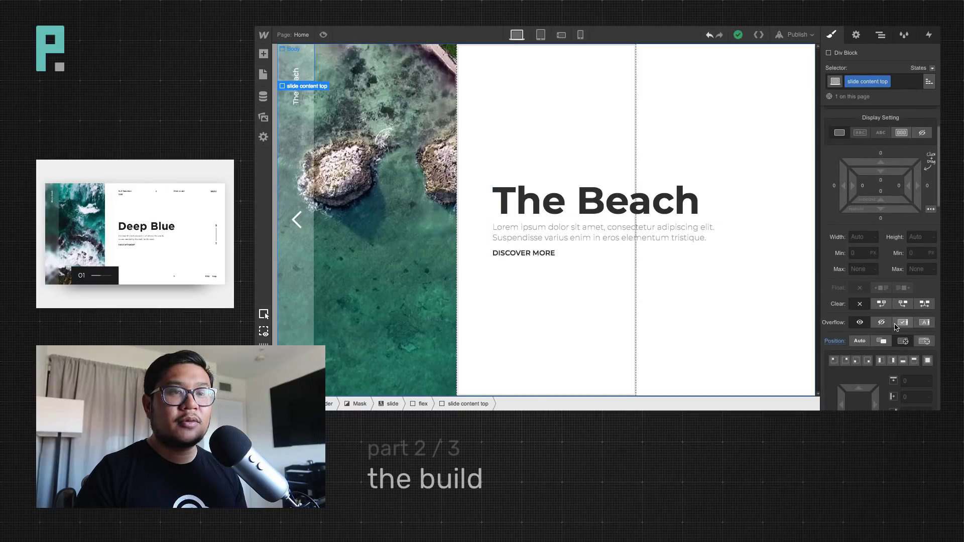
left_click(909, 397)
type("40")
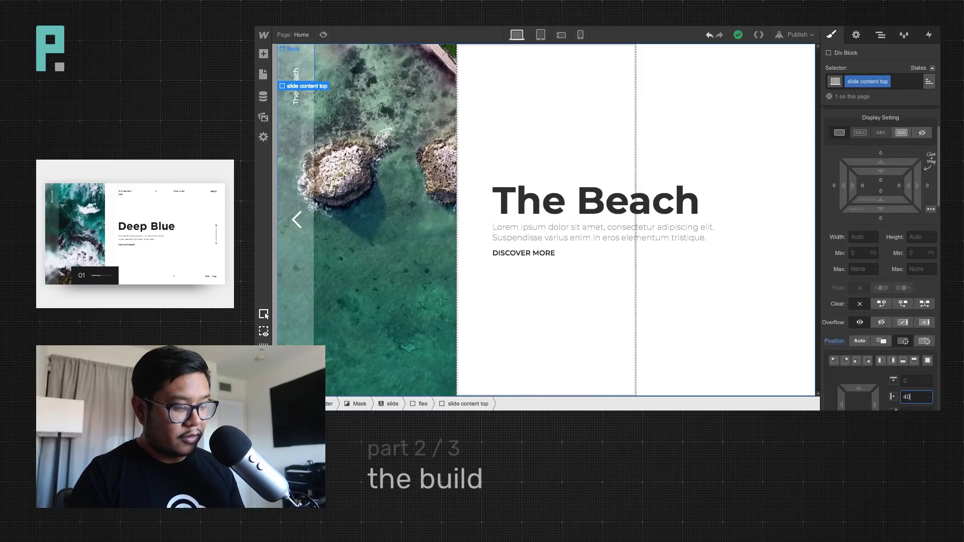
type("%")
key("Return")
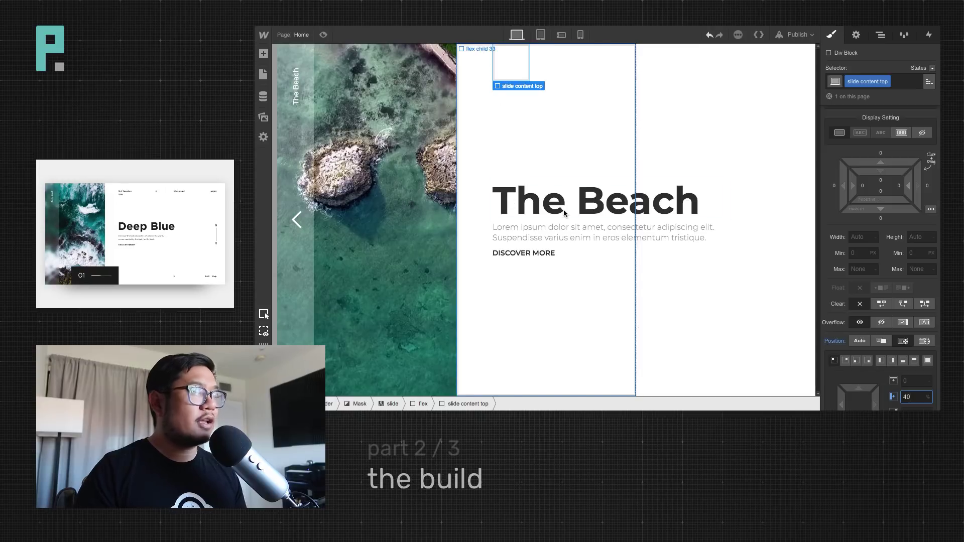
scroll(887, 352, "down", 3)
left_click_drag(859, 318, 871, 373)
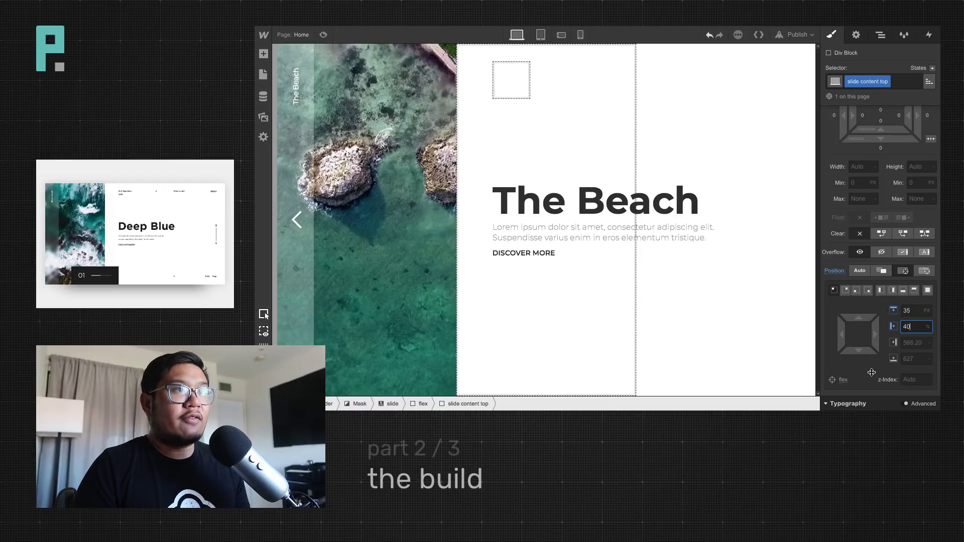
Add a text block inside the slide content top div and replace its placeholder text with "Surf"
left_click(507, 85)
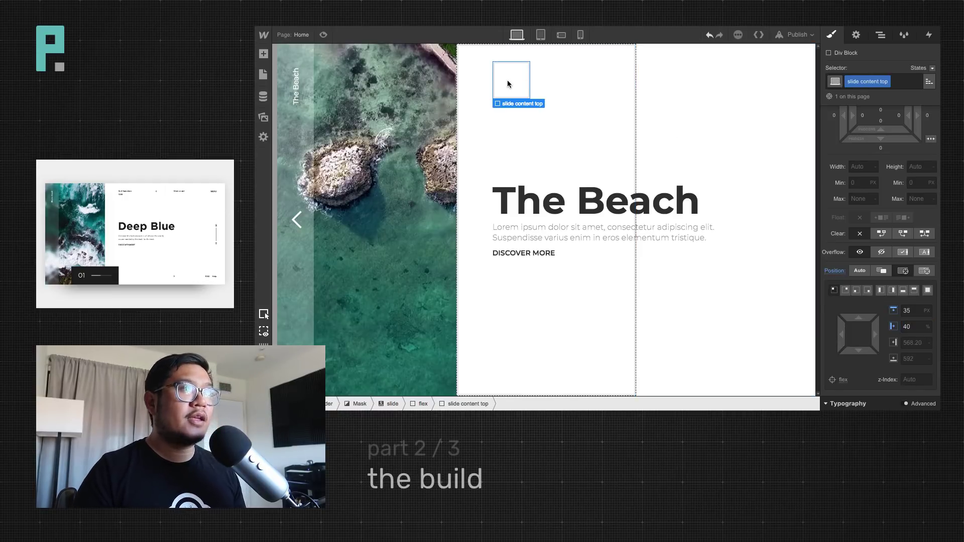
key("a")
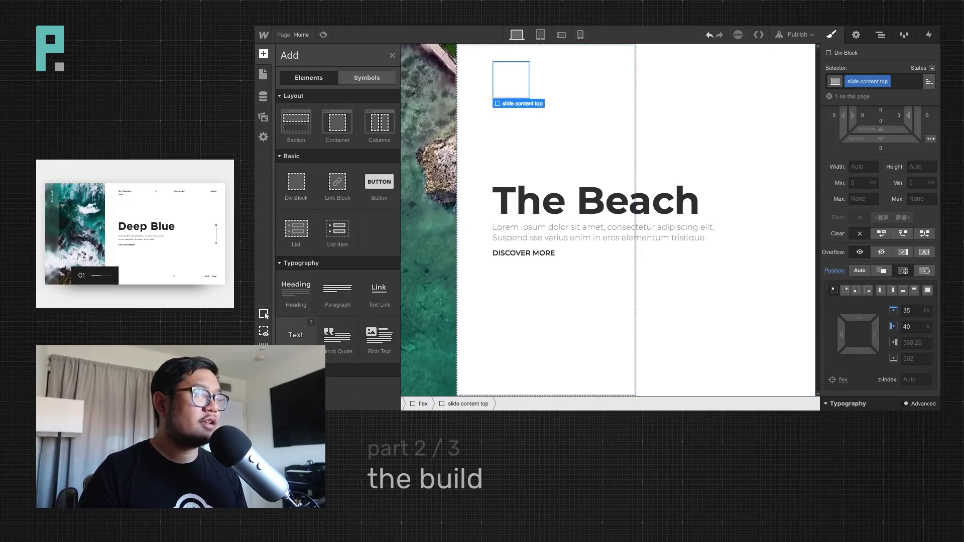
left_click(296, 336)
double_click(553, 70)
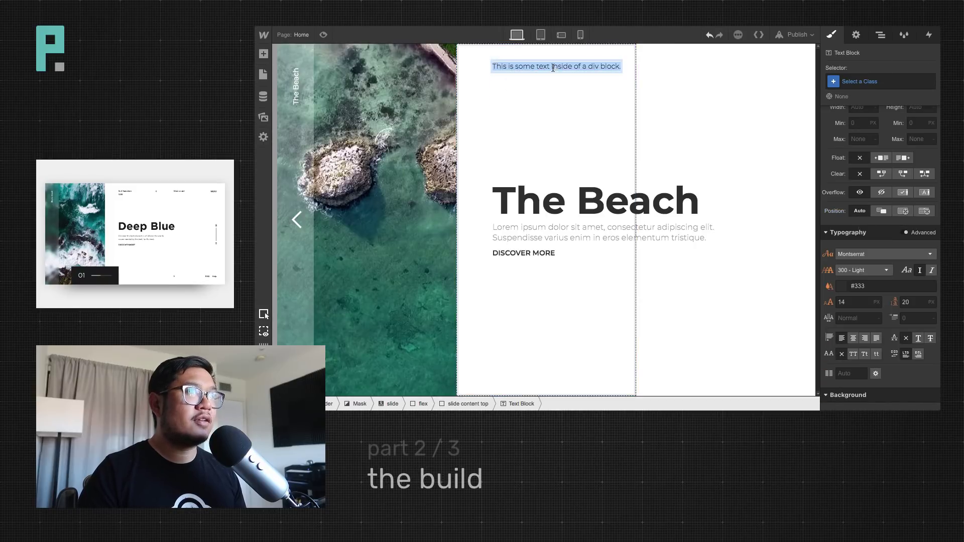
type("Surf")
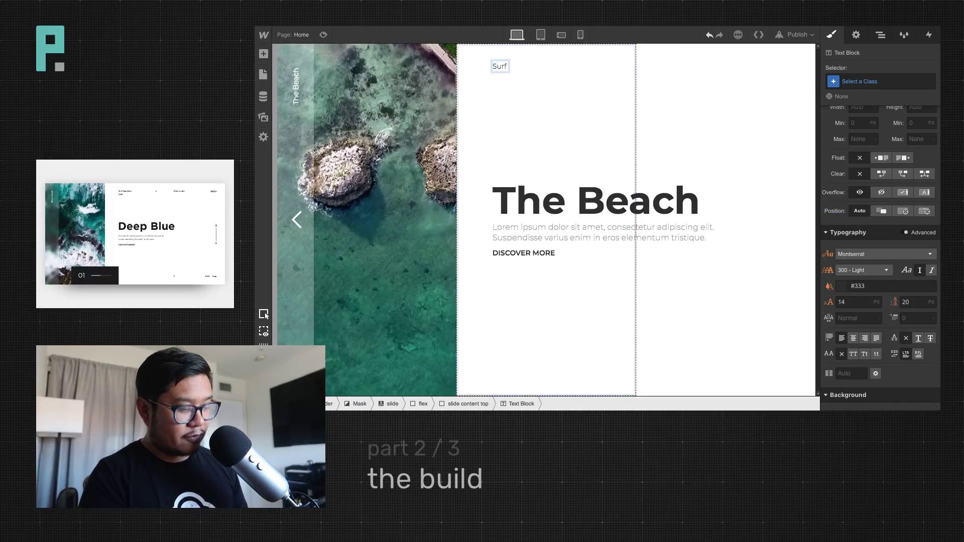
Complete the text block above the heading so it reads "Surf fans since 1999"
type(" fans since ")
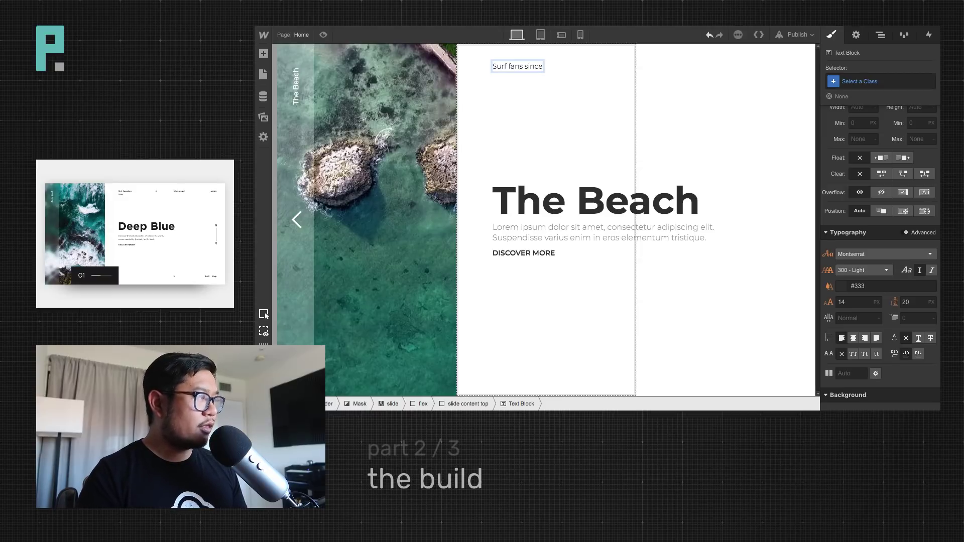
type("1999")
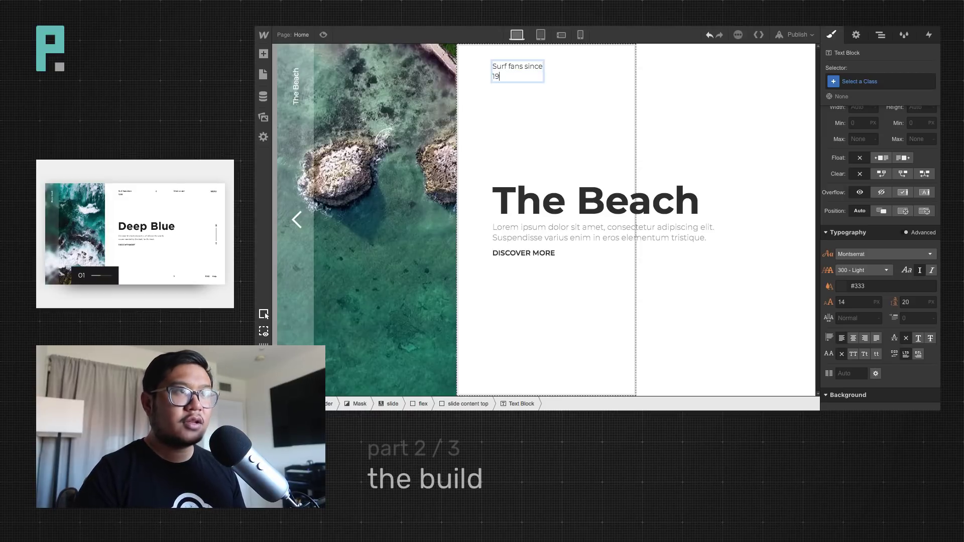
left_click(540, 92)
Set the font weight of the slide content top div block to 500 - Medium
left_click(533, 72)
key("Up")
scroll(891, 167, "down", 2)
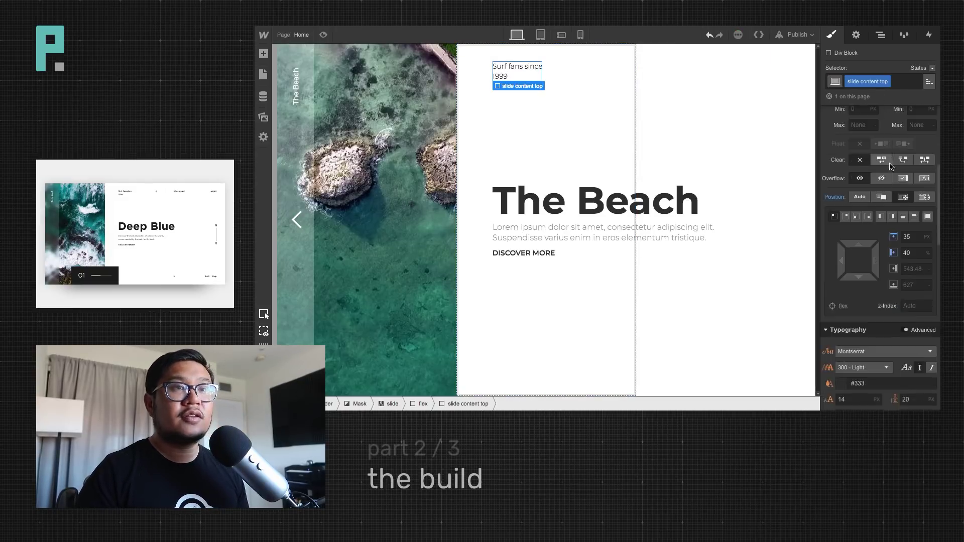
scroll(890, 166, "down", 4)
scroll(887, 245, "up", 1)
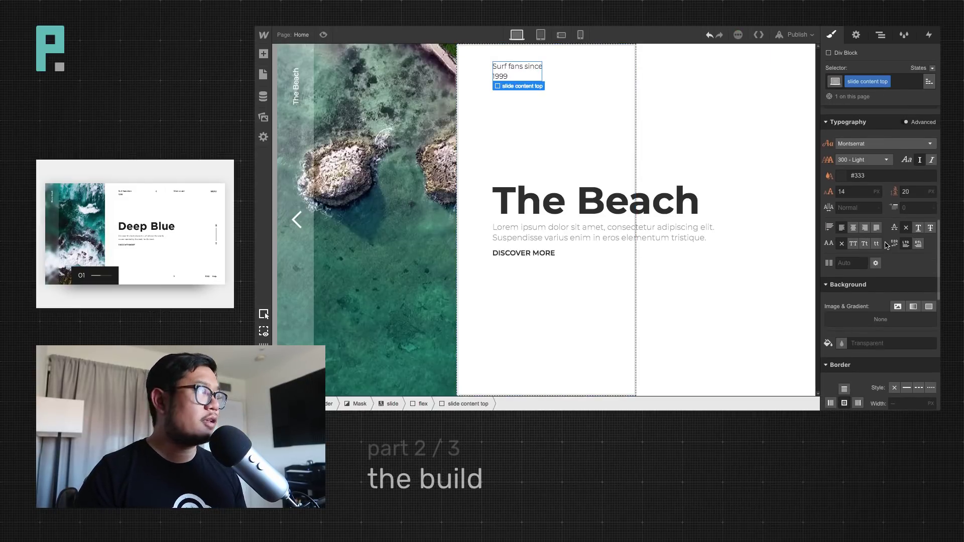
left_click(865, 161)
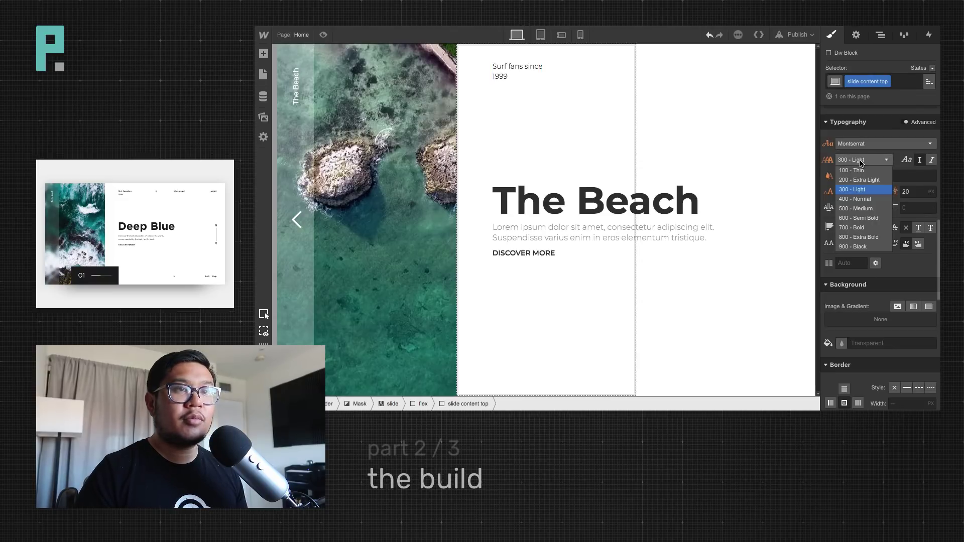
left_click(869, 209)
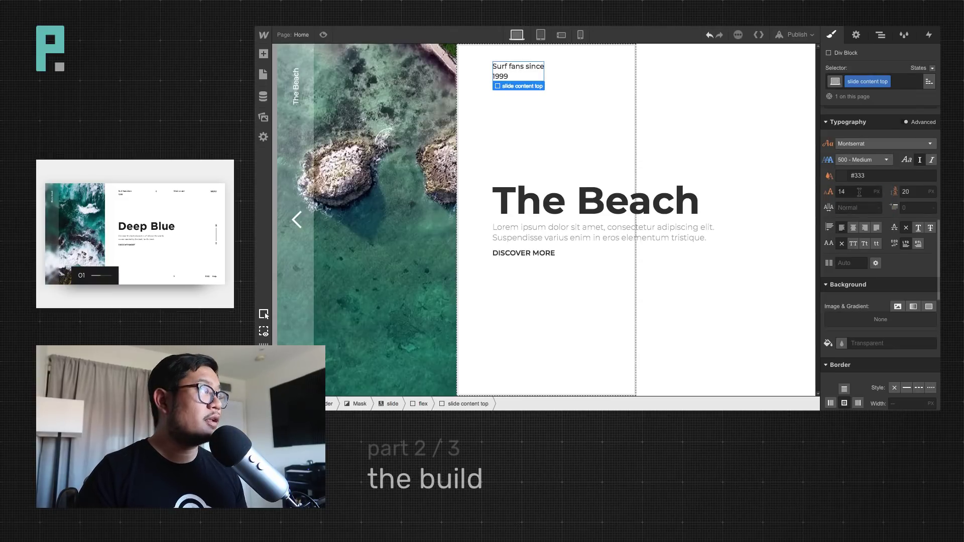
Set the slide content top block's font size to 12 px and its line height to 18 px
left_click(859, 192)
key("Down")
key("Down")
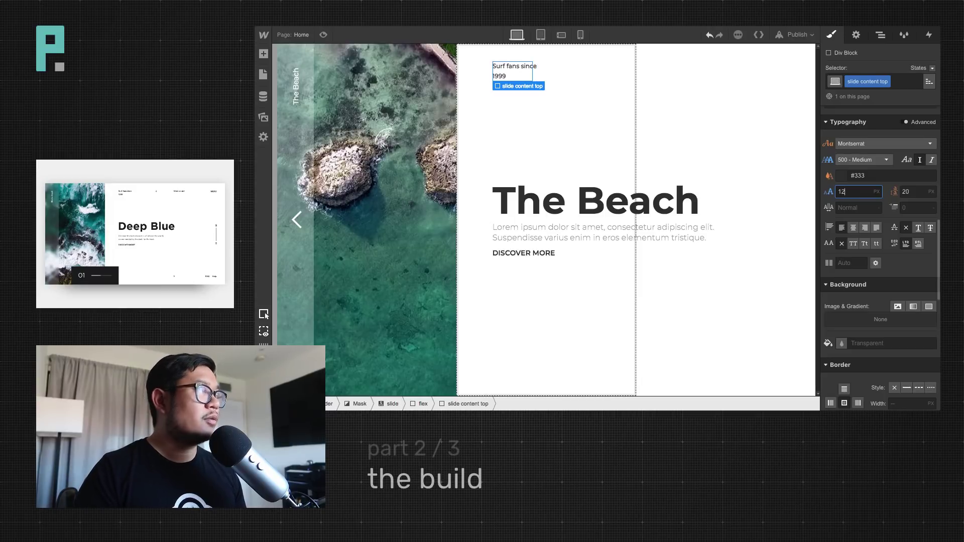
key("Tab")
key("Down")
key("Down")
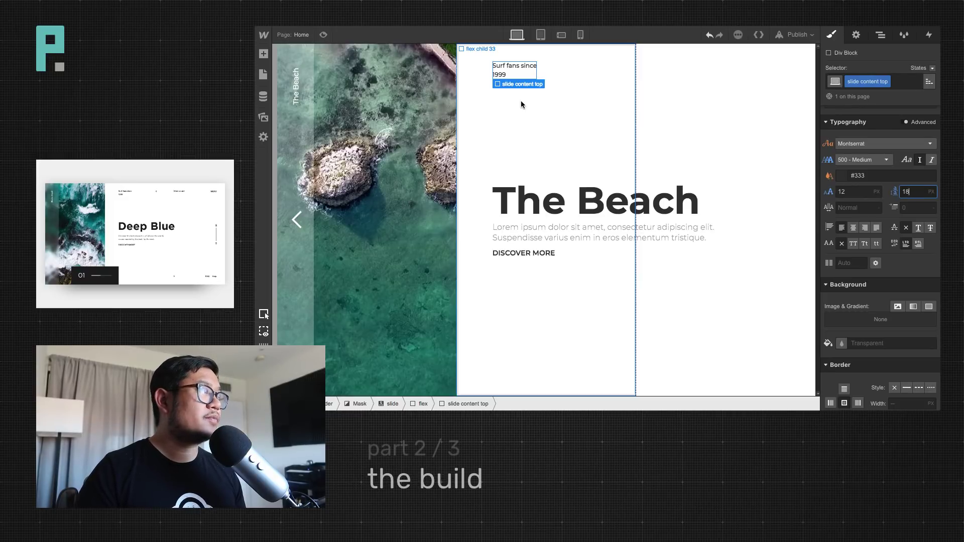
Add a Link Block inside flex, between slide content top and Background Video
left_click(516, 67)
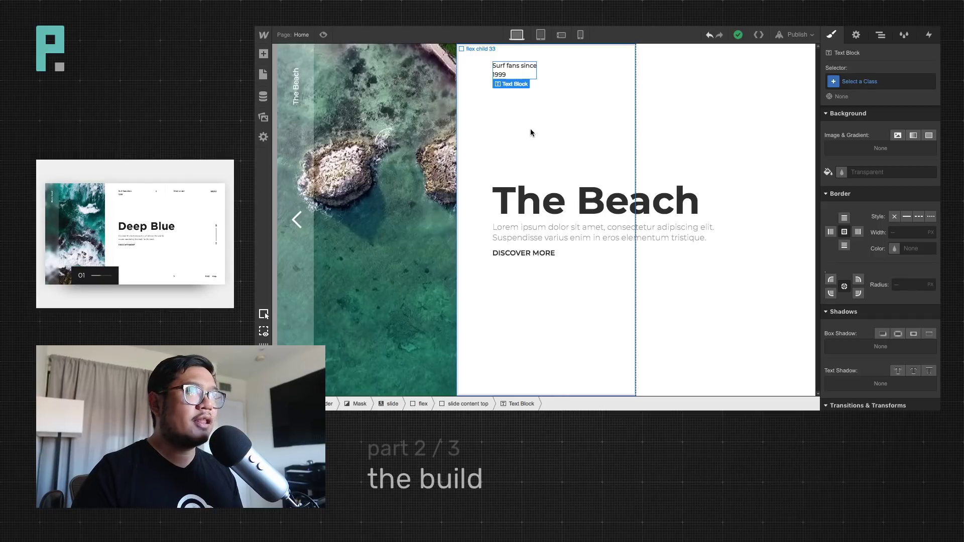
left_click(874, 40)
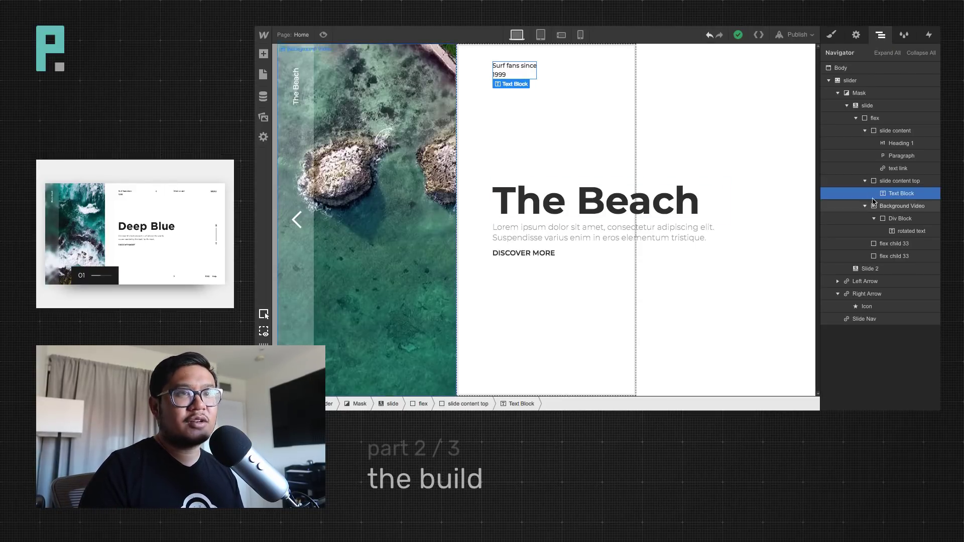
left_click(865, 181)
left_click(865, 193)
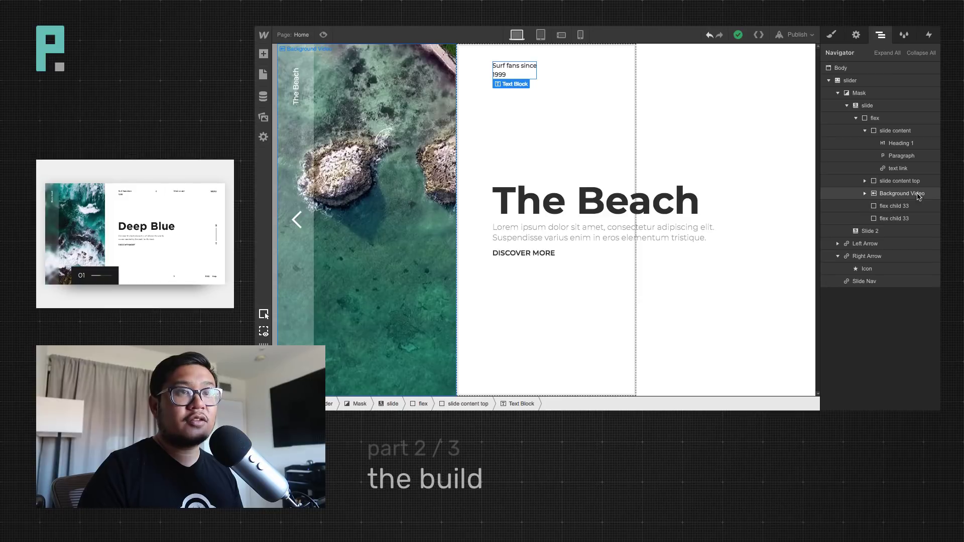
key("a")
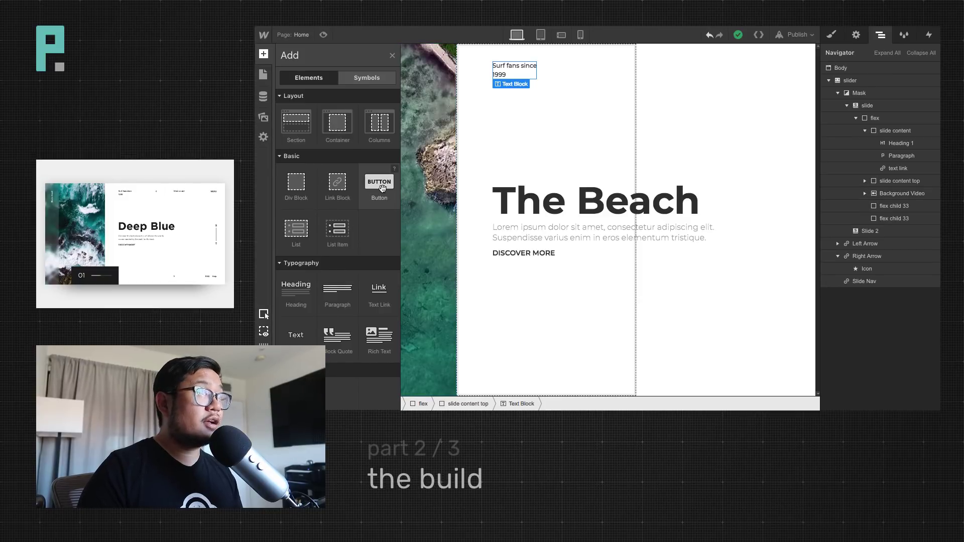
left_click_drag(337, 184, 899, 191)
left_click(390, 69)
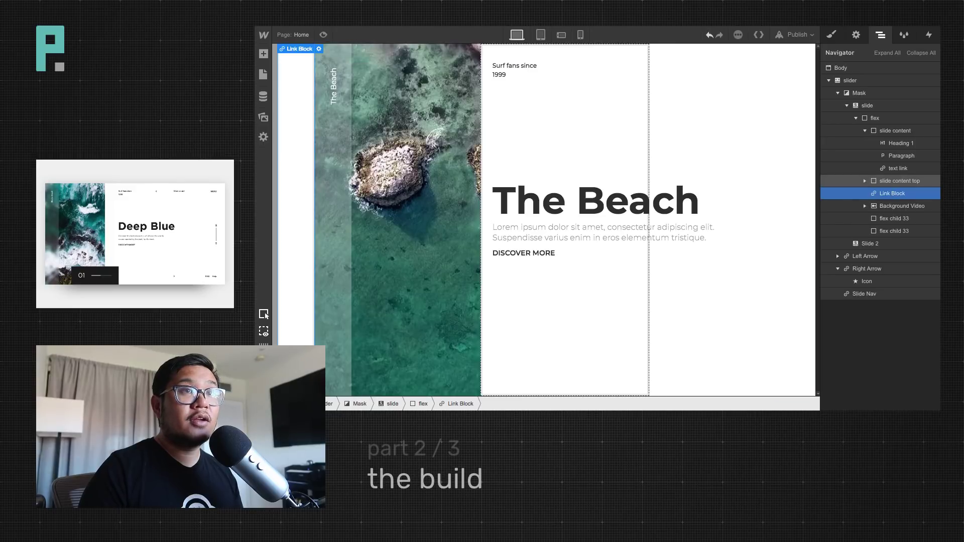
Give the new link block the class "menu"
left_click(832, 34)
left_click(849, 80)
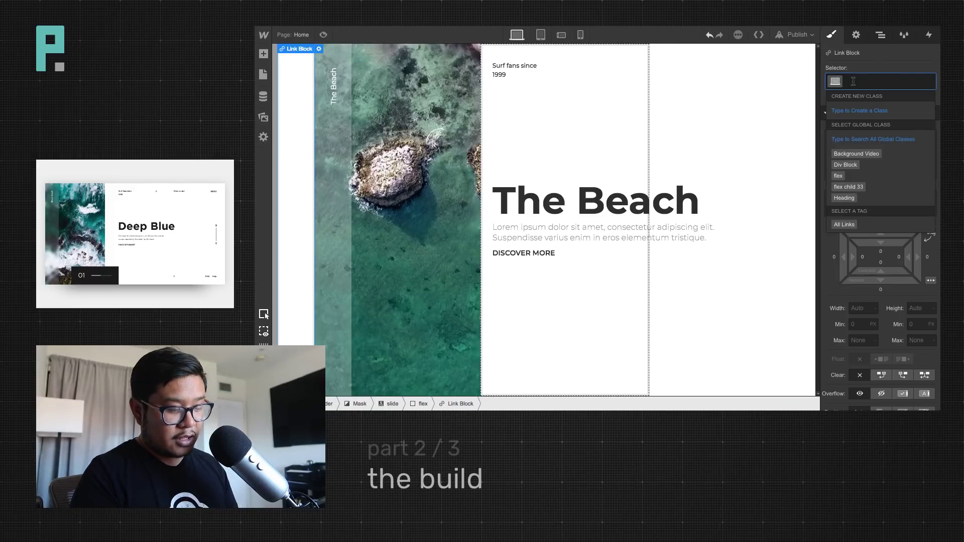
type("hamburge")
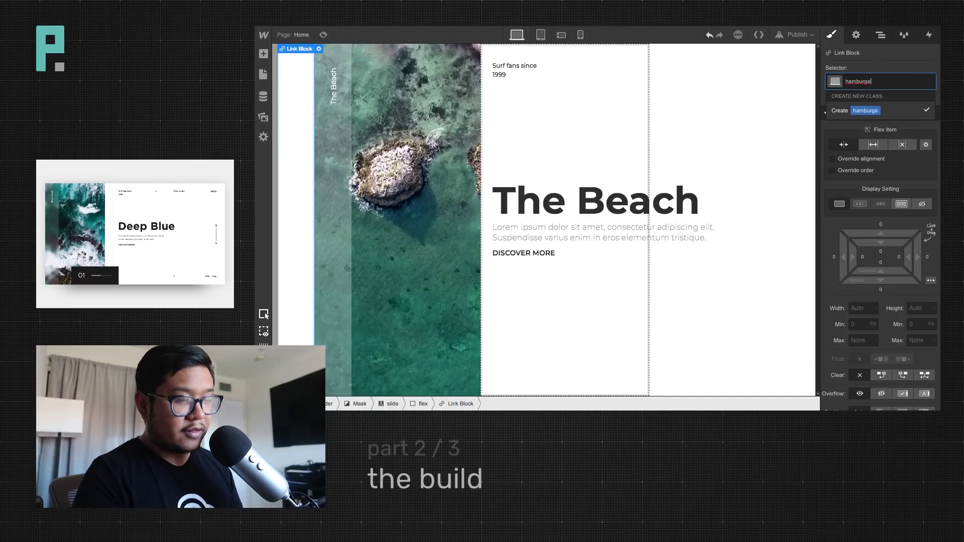
type("sa")
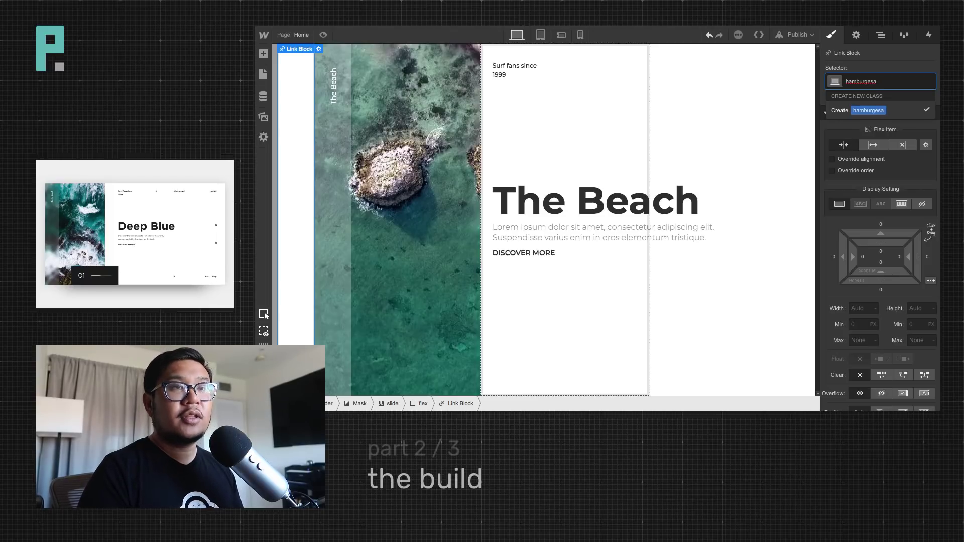
key("ctrl+a")
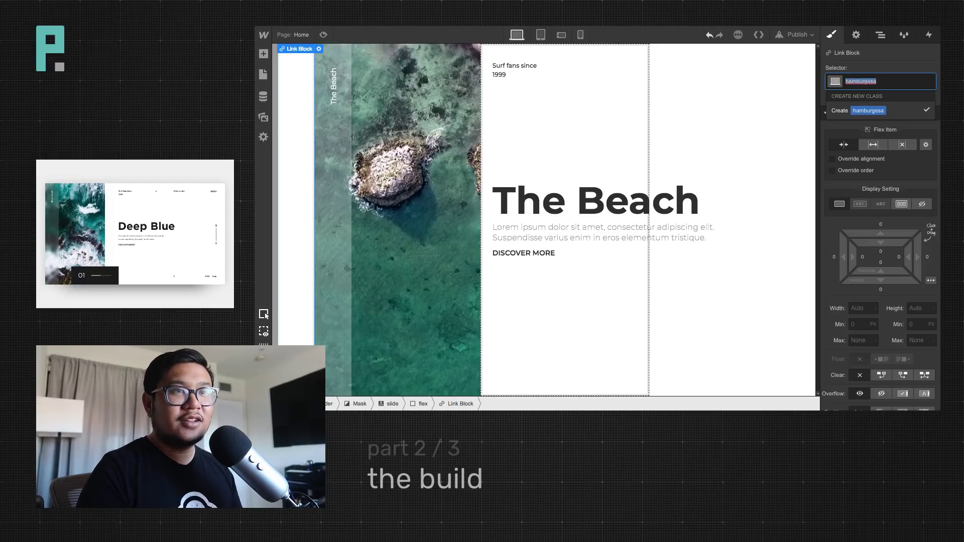
type("menu")
key("Return")
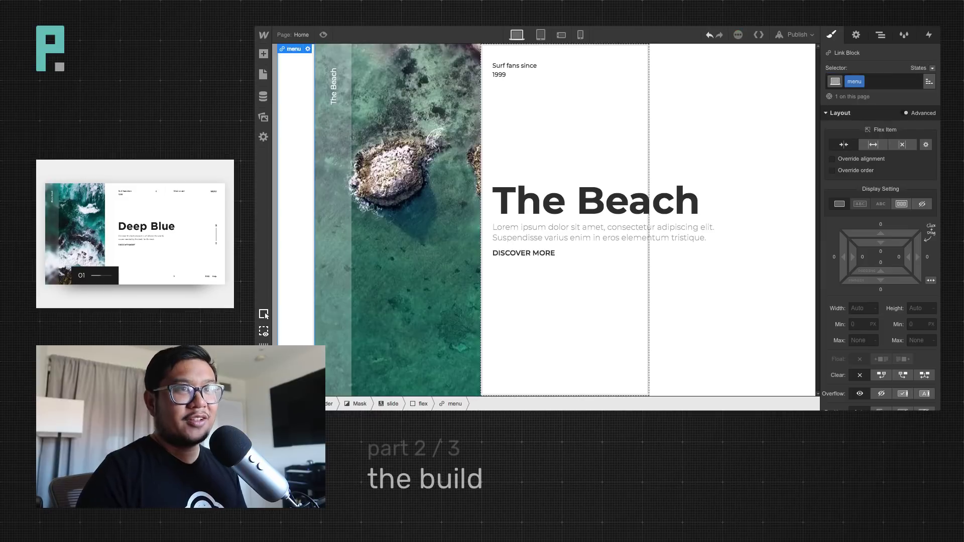
Position the menu link block absolutely at the slide's upper-right corner, with a right offset of 37 px
scroll(894, 342, "down", 3)
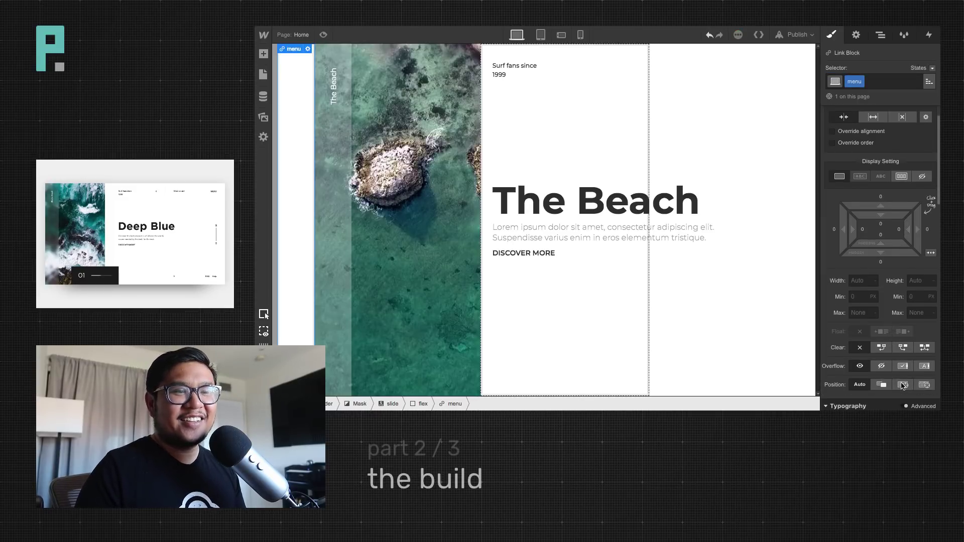
left_click(845, 353)
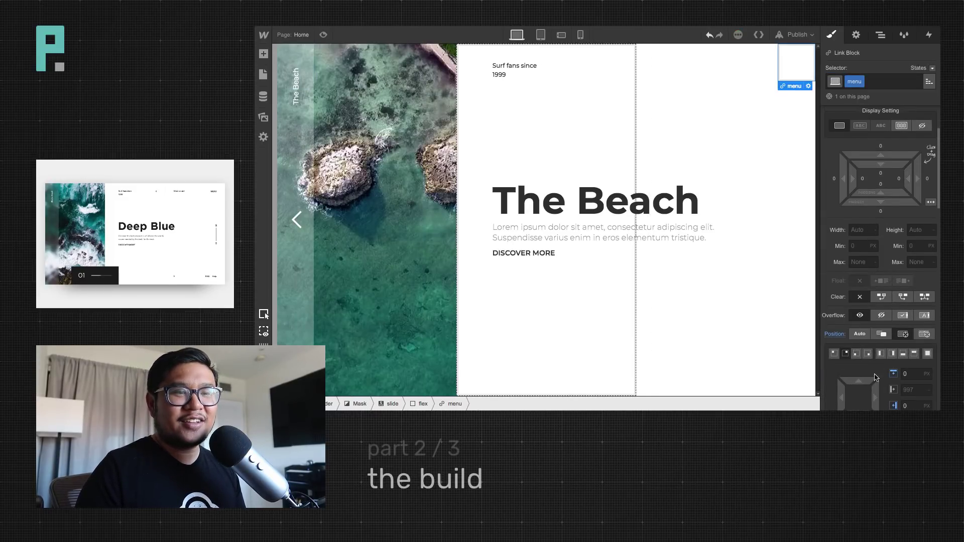
scroll(855, 317, "down", 3)
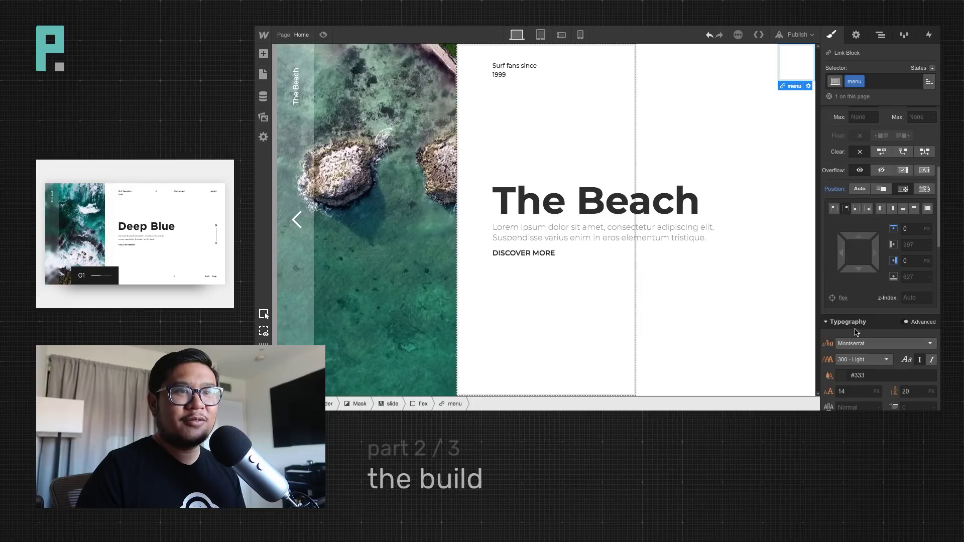
scroll(865, 309, "up", 2)
left_click_drag(876, 286, 826, 285)
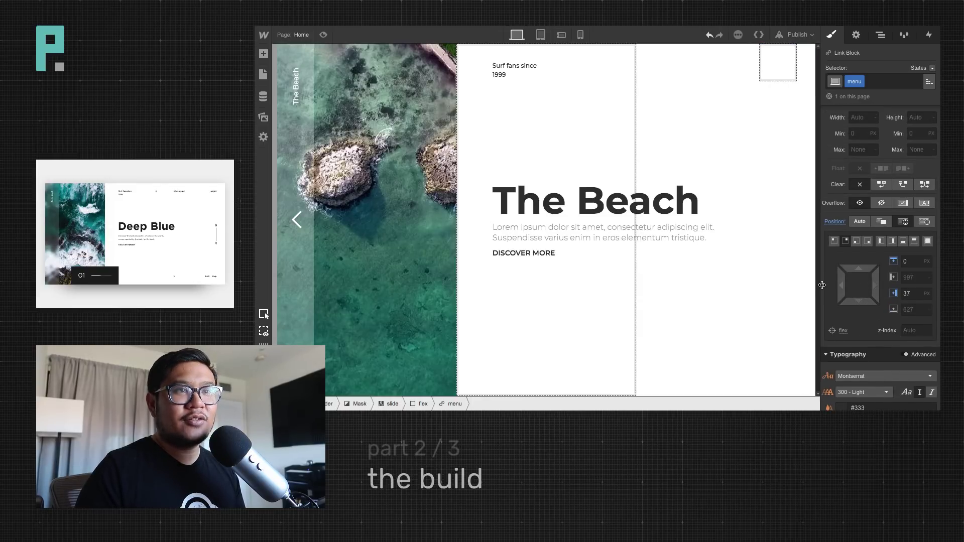
Check the slide content top block's position, and set the menu link block's top and right offsets to 35 px
left_click(526, 69)
key("Up")
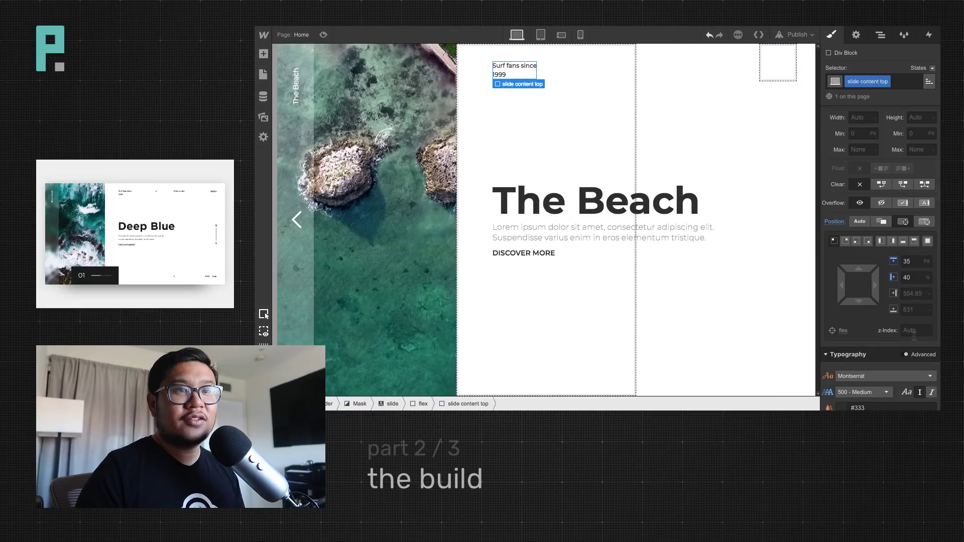
left_click(778, 63)
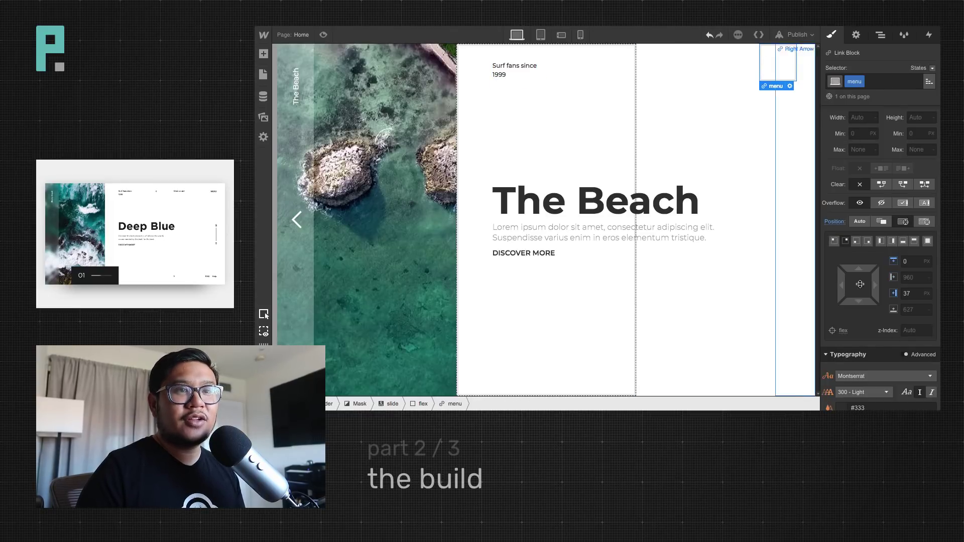
left_click(909, 261)
type("35")
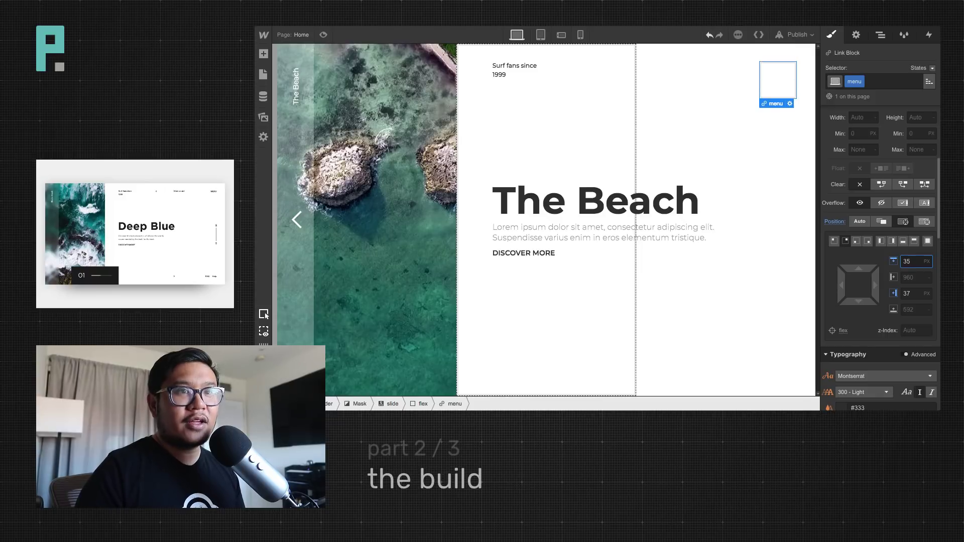
key("Tab")
type("35")
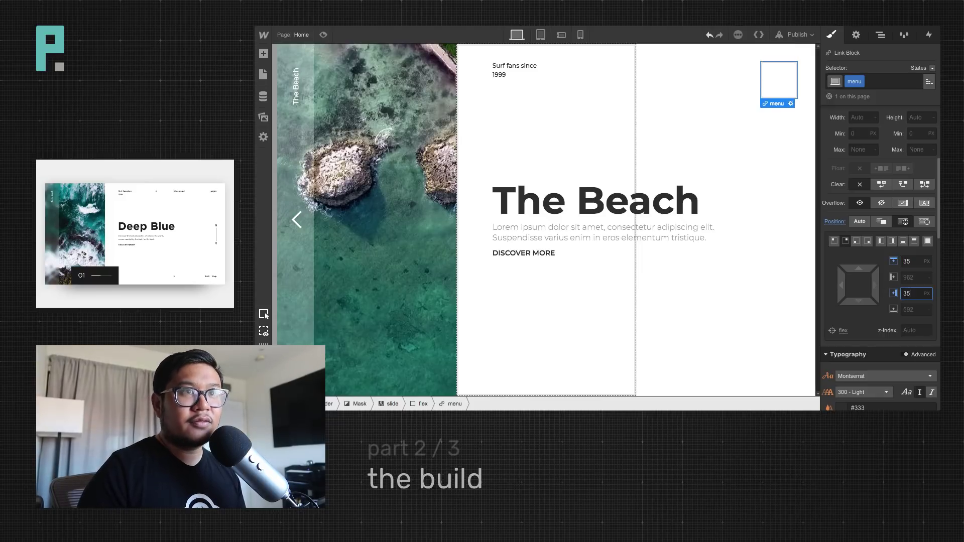
Add a Text Block inside the menu link block and change its text to "Menu"
left_click(767, 85)
key("a")
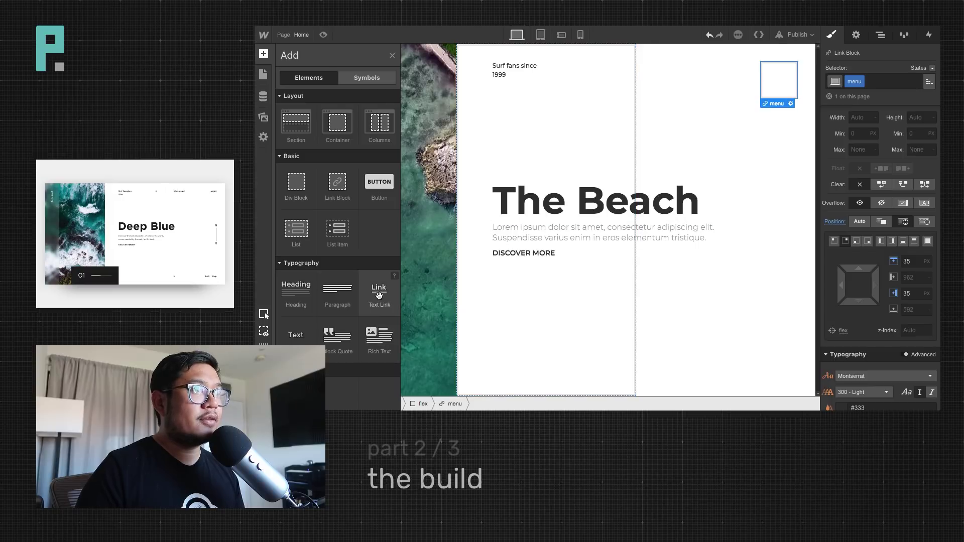
left_click_drag(295, 335, 775, 81)
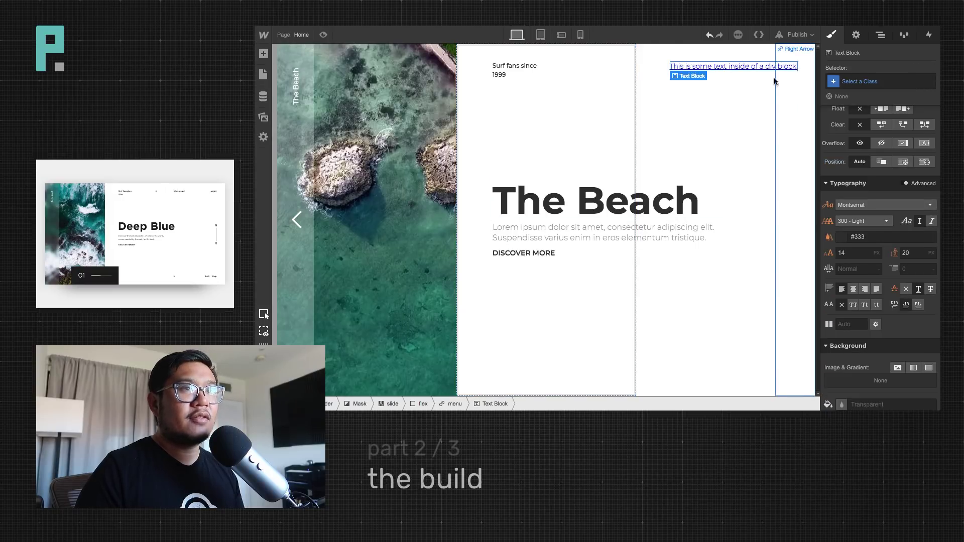
double_click(743, 67)
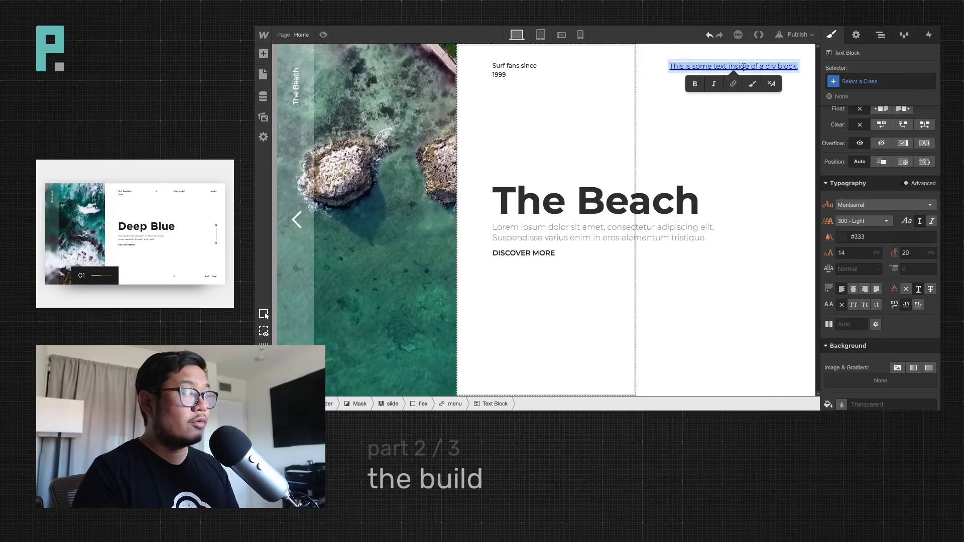
type("Menu")
key("Escape")
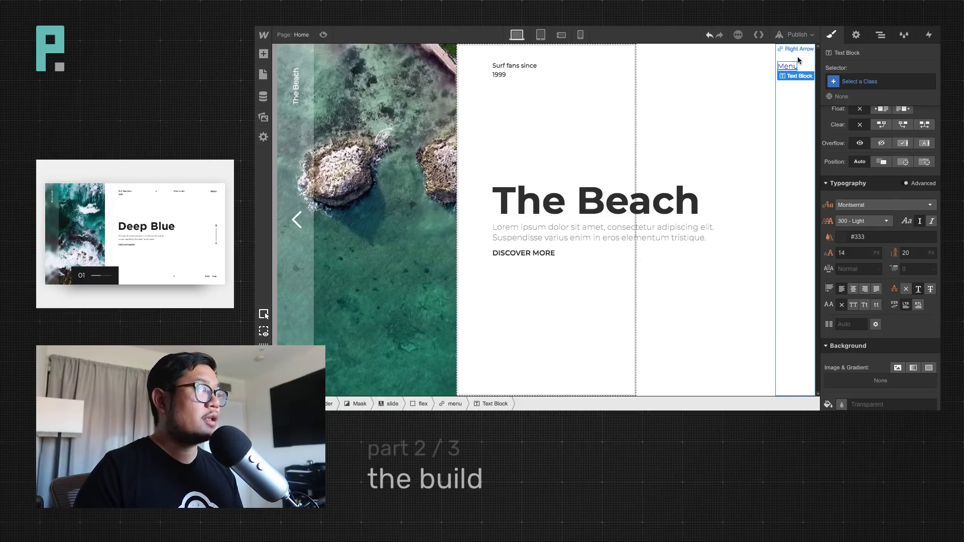
Apply the existing text link class to the Menu text block
left_click(872, 81)
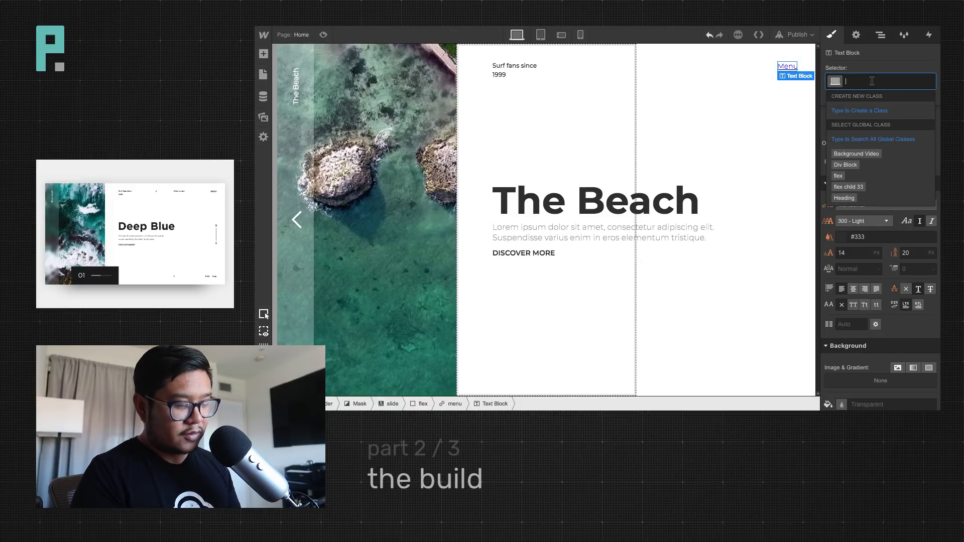
type("link")
key("Down")
key("Return")
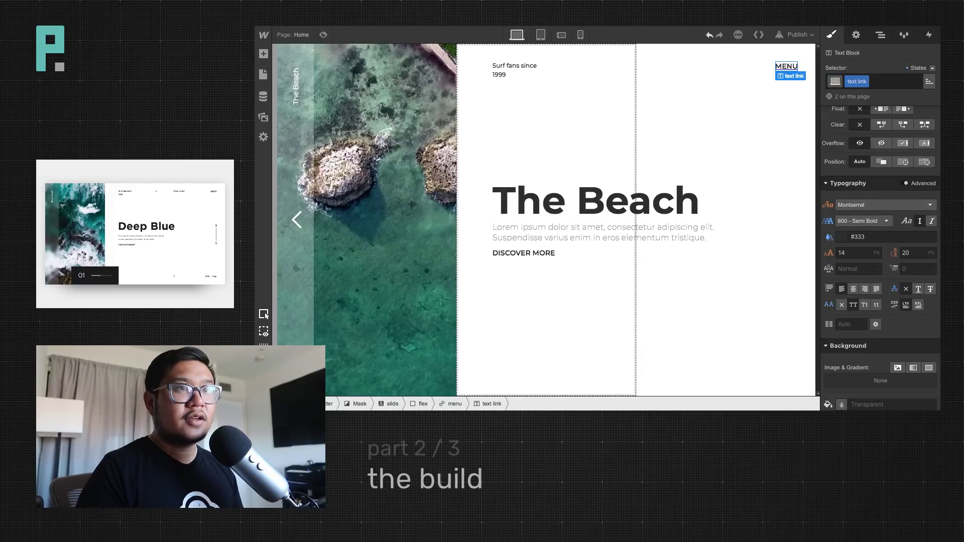
Remove the text link class from the Menu text block inside the menu link block
left_click(715, 133)
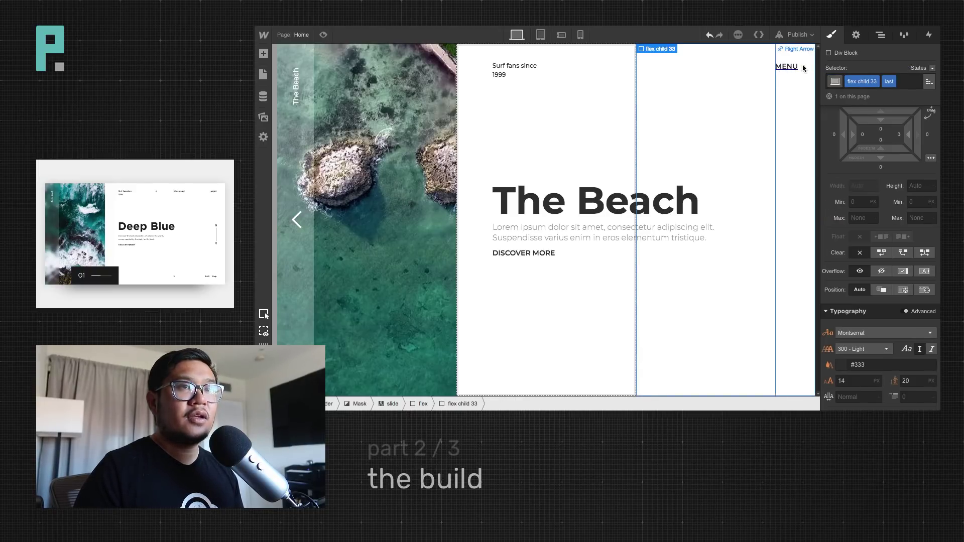
left_click(881, 35)
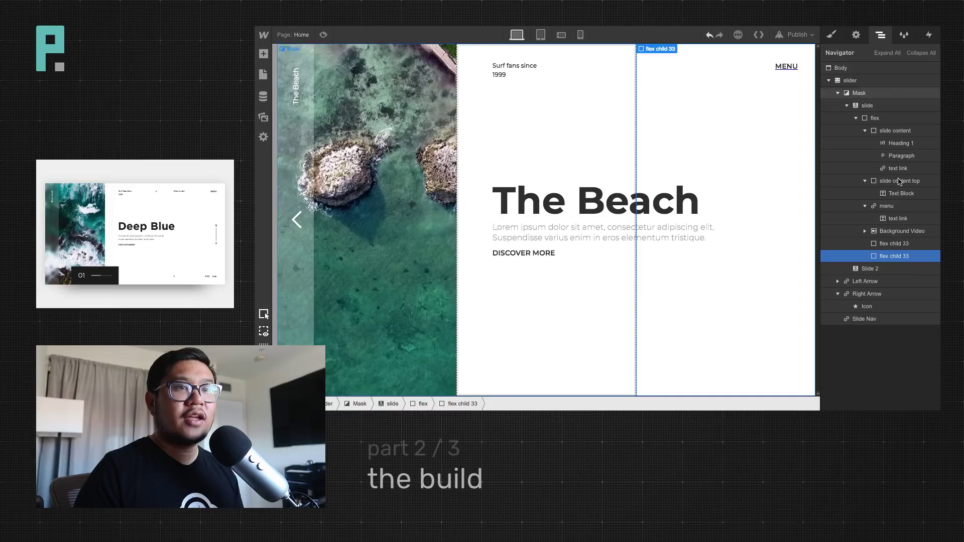
left_click(904, 211)
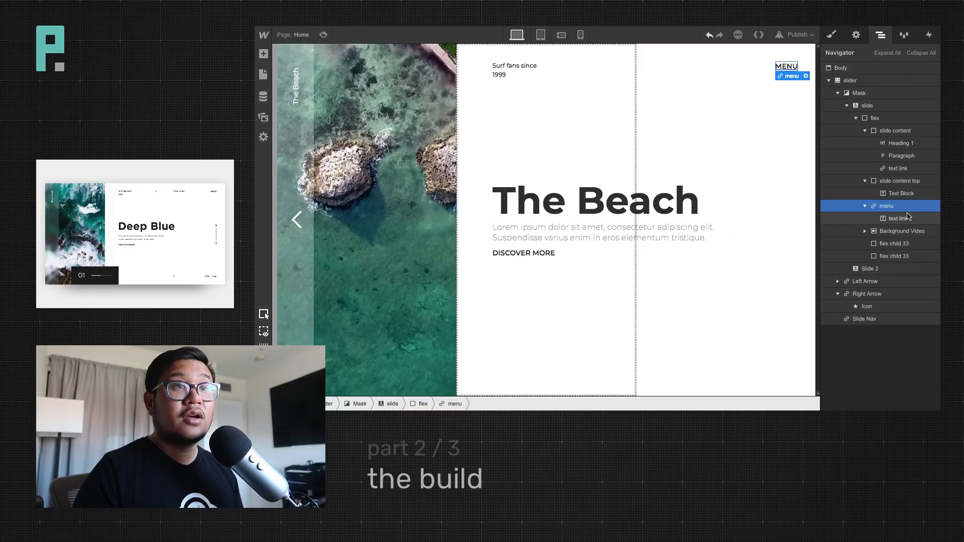
left_click(909, 217)
key("s")
left_click(866, 81)
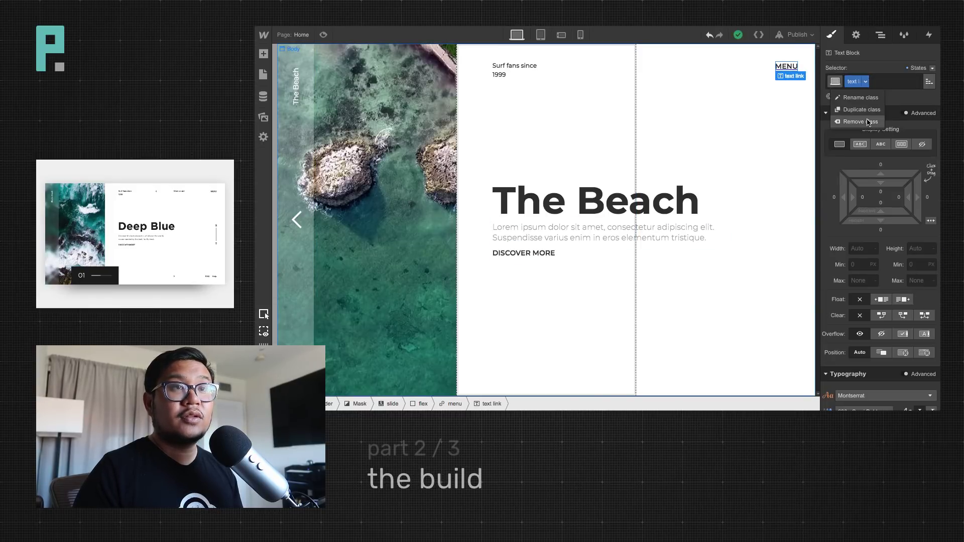
left_click(861, 121)
Add the existing text link class as a combo class on the menu link block
left_click(880, 35)
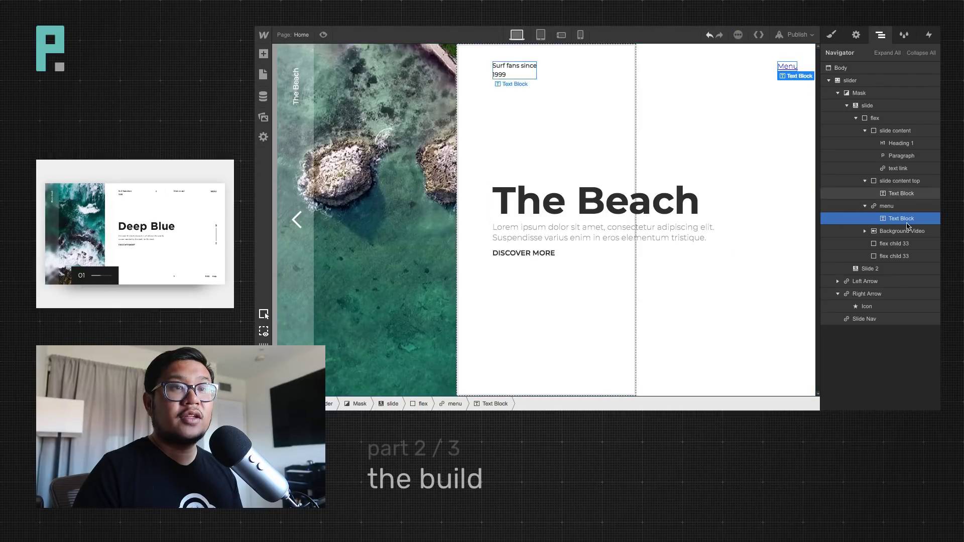
left_click(893, 208)
left_click(832, 35)
left_click(886, 81)
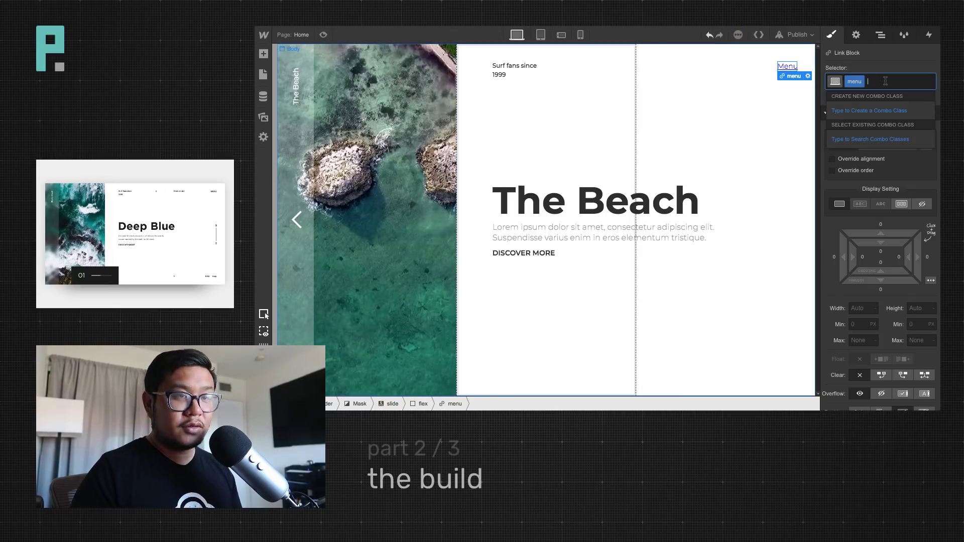
type("text")
key("Return")
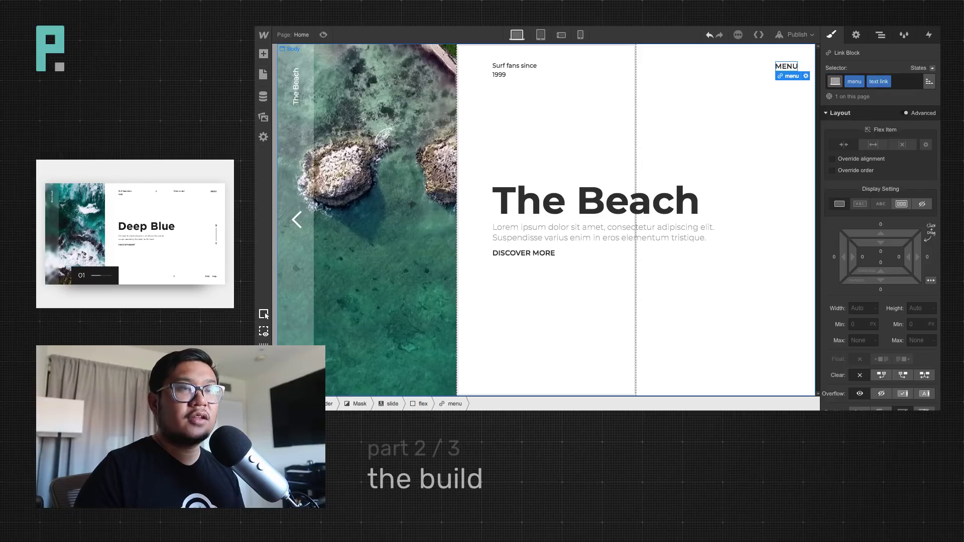
Preview the slide with its menu link, and return to the design view
left_click(609, 101)
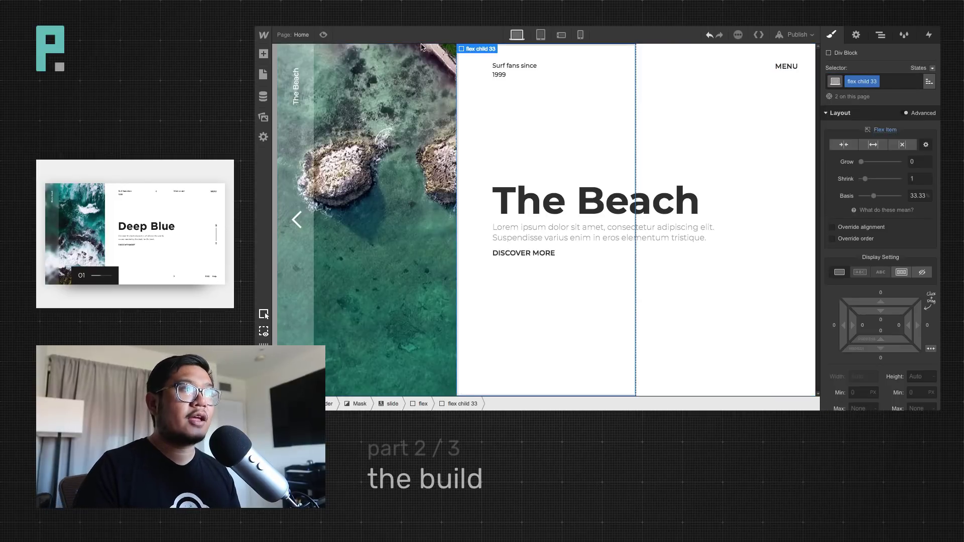
left_click(323, 34)
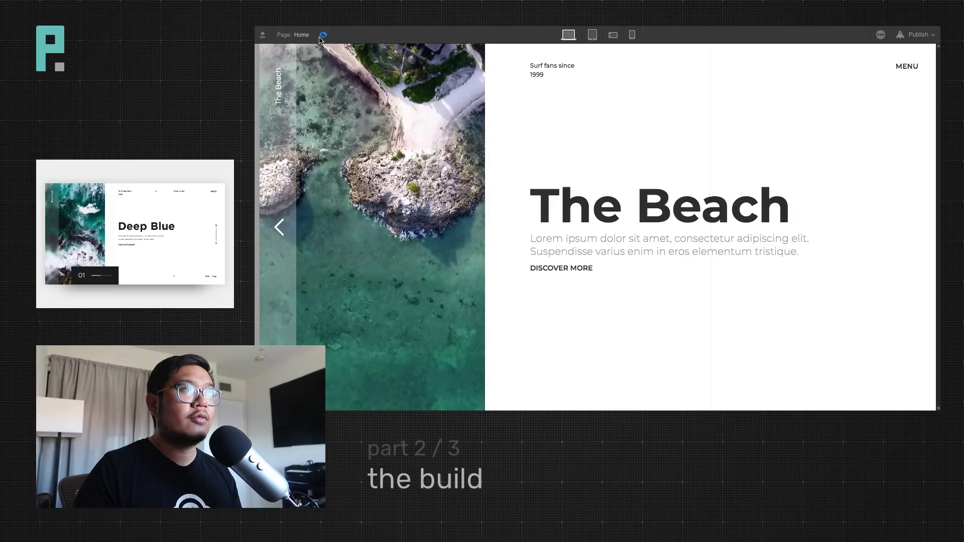
key("super+shift+p")
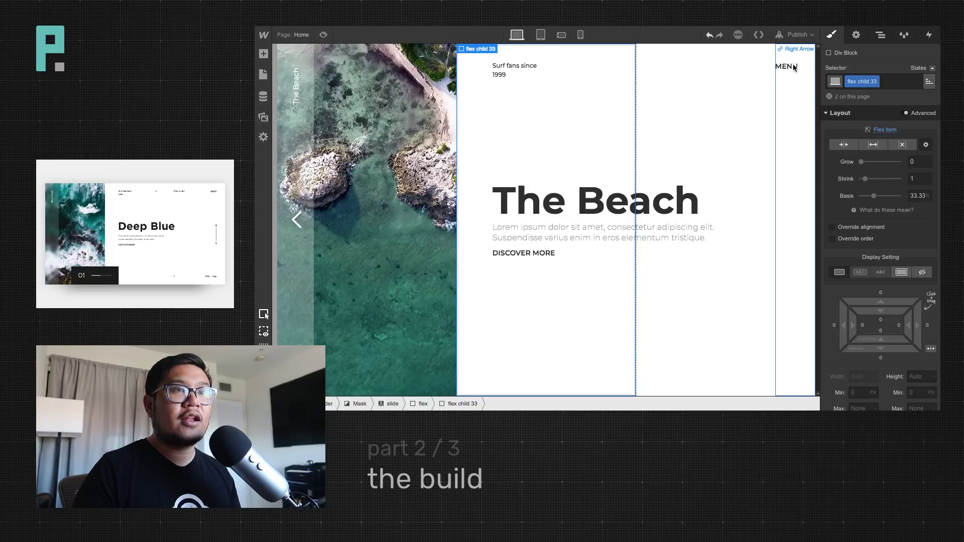
Select the slider's Left Arrow block and give it the class "left arrow"
left_click(797, 144)
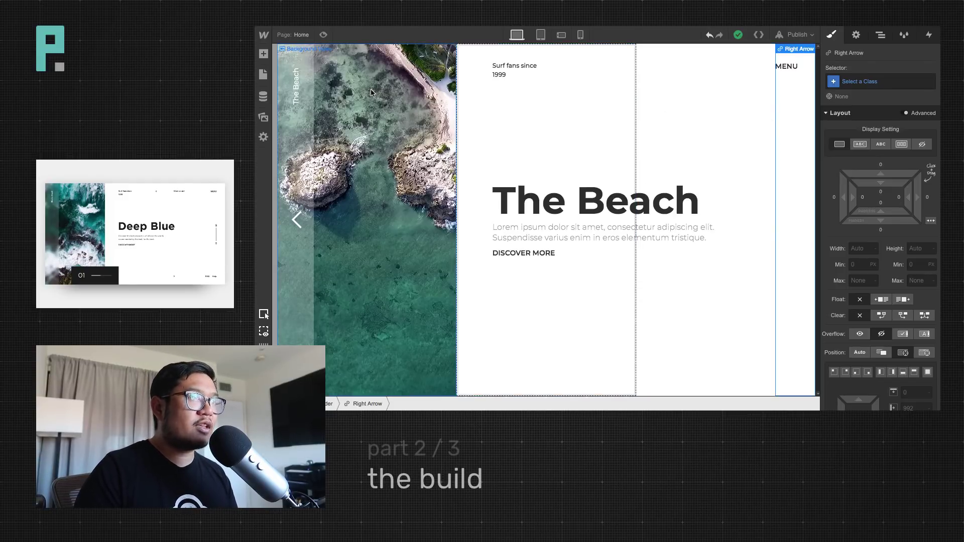
left_click(300, 222)
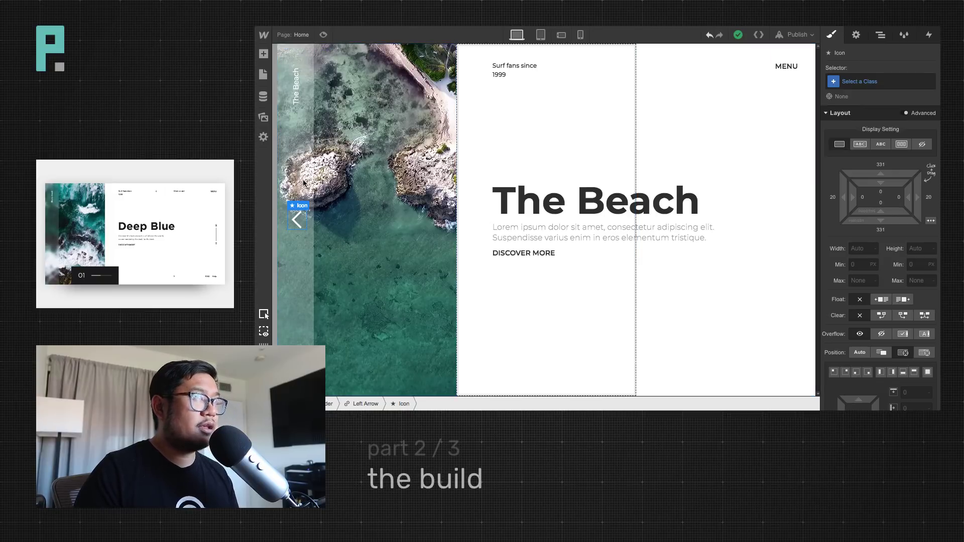
left_click(308, 162)
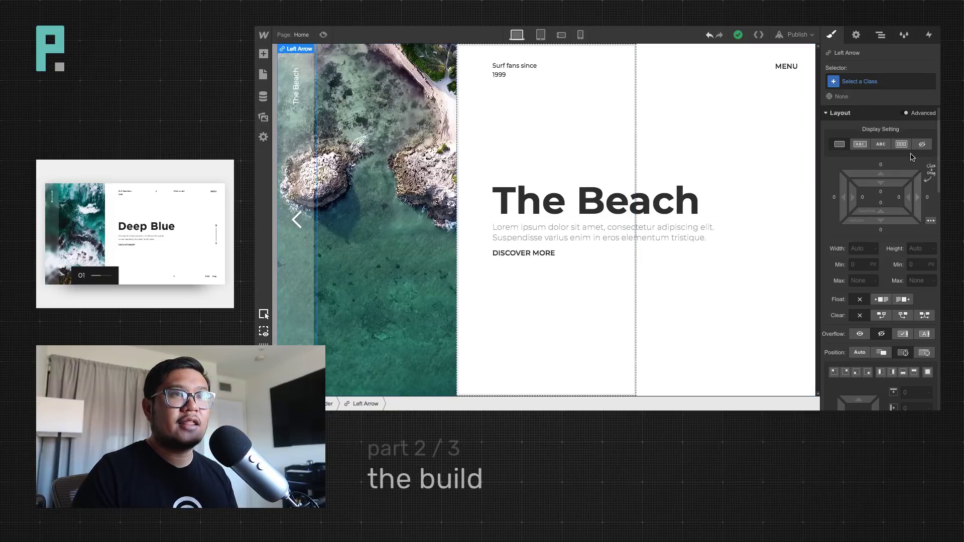
left_click(870, 81)
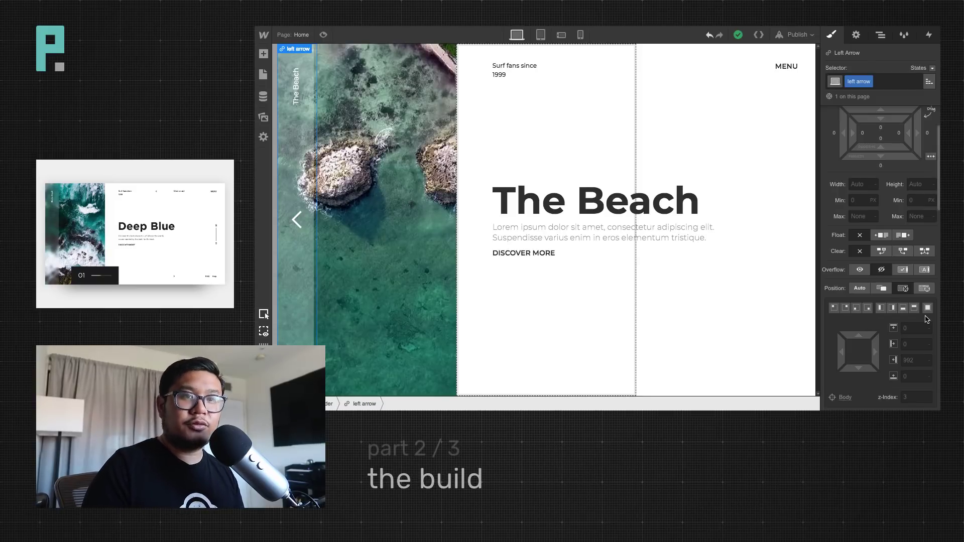
Anchor the left arrow block to the top right of the slider with a right offset of -134 px
scroll(903, 281, "down", 2)
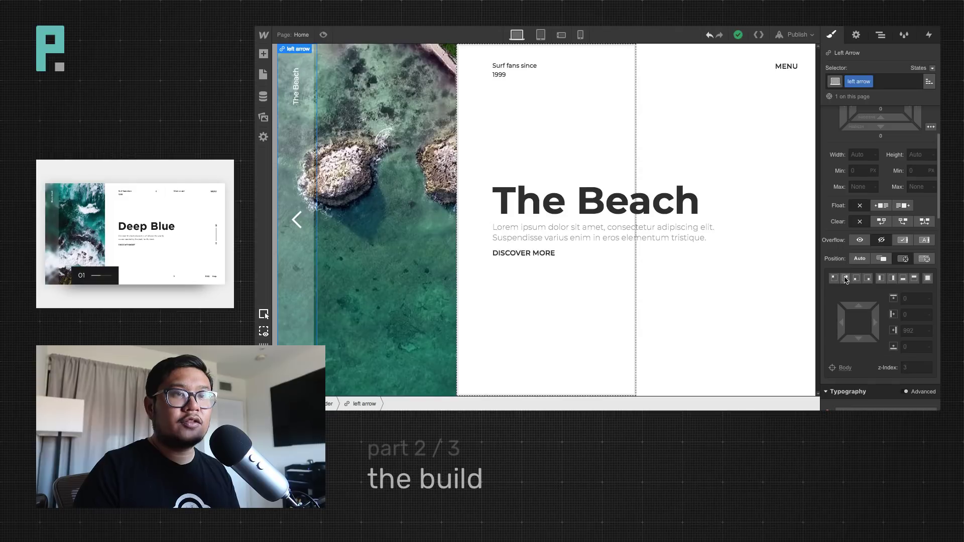
left_click(847, 279)
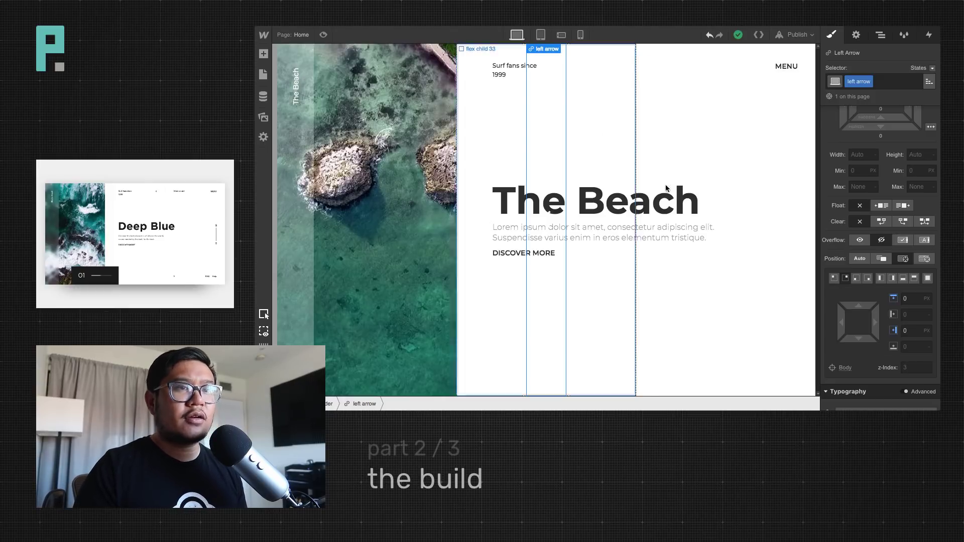
left_click_drag(875, 322, 924, 317)
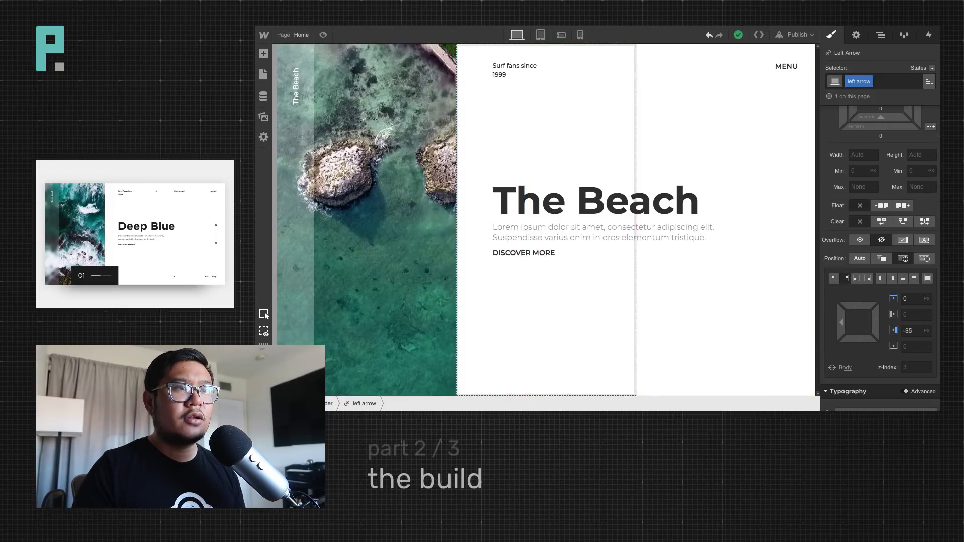
left_click_drag(742, 270, 740, 269)
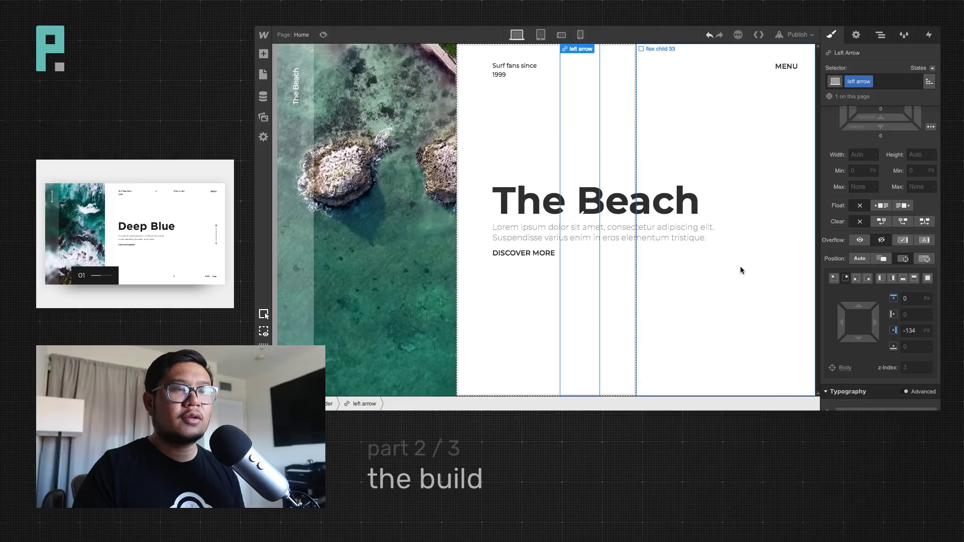
Set the font color of the icon inside the left arrow block to #333
scroll(860, 302, "down", 2)
scroll(862, 302, "down", 4)
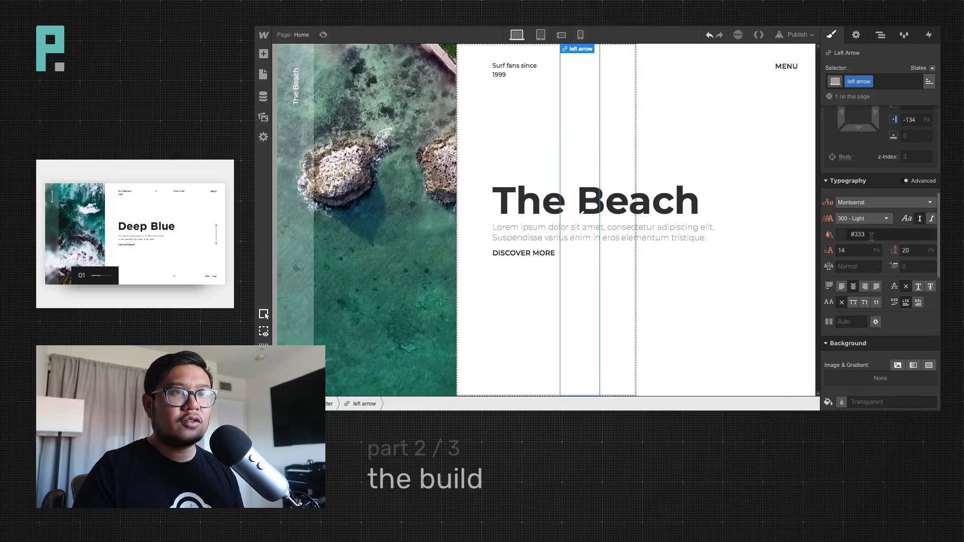
left_click(581, 228)
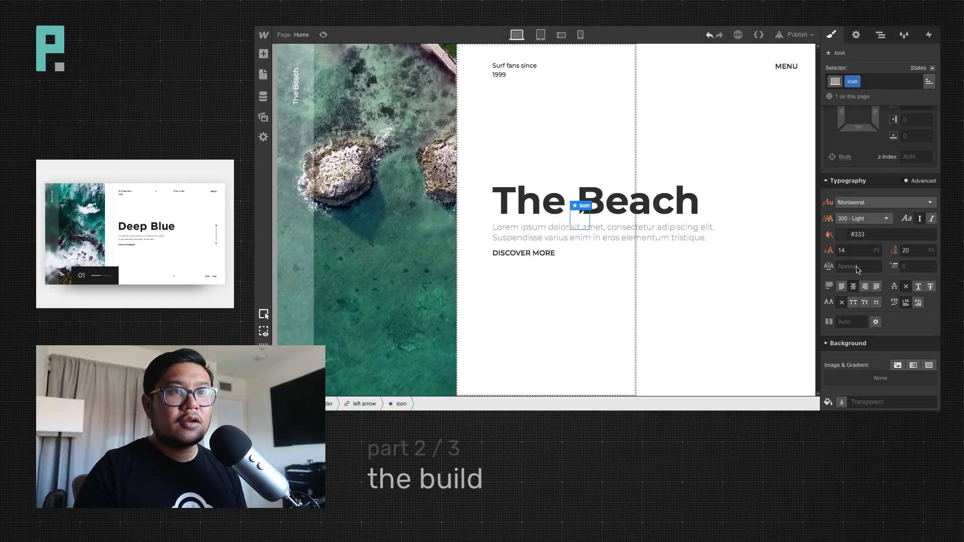
left_click(842, 234)
left_click(874, 305)
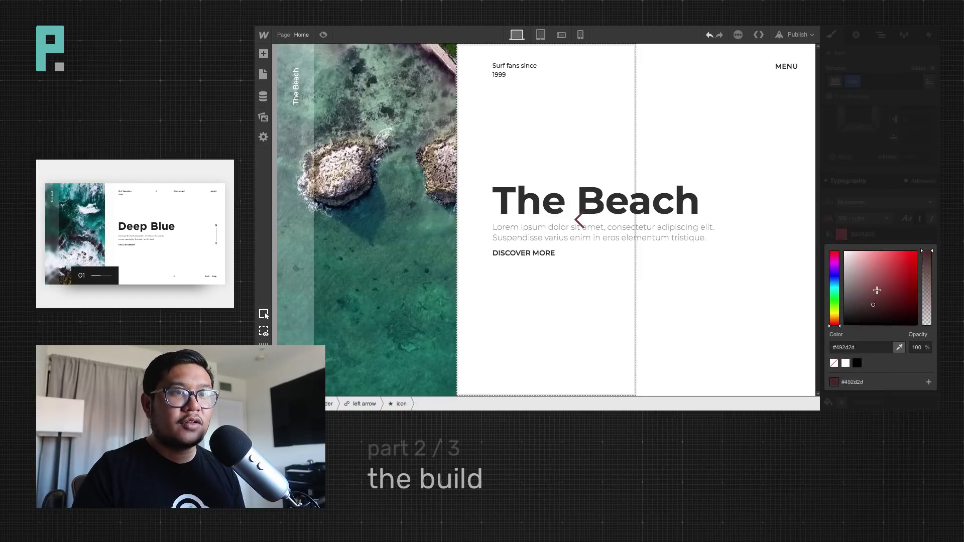
left_click(874, 285)
double_click(848, 346)
type("333")
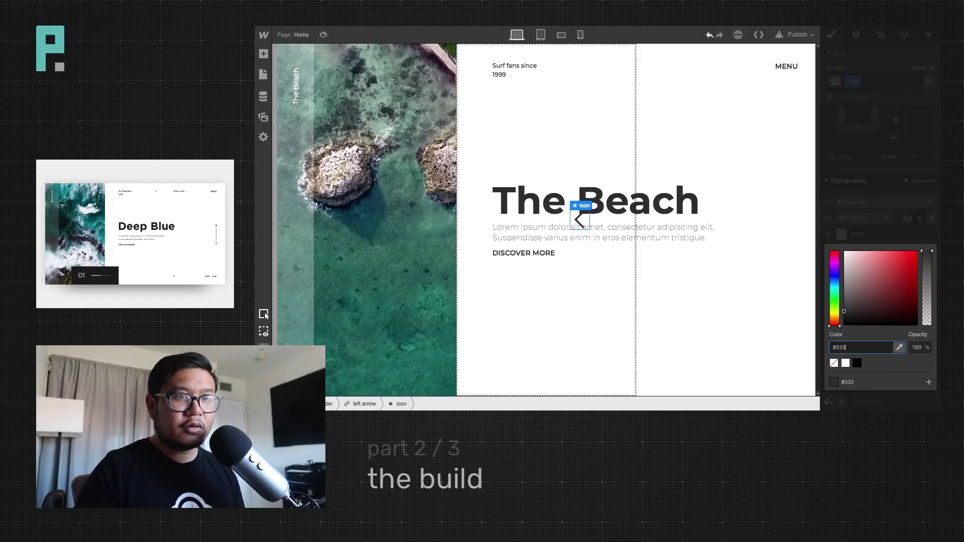
key("Return")
Set the left arrow block's left and right margins to 0
left_click(881, 35)
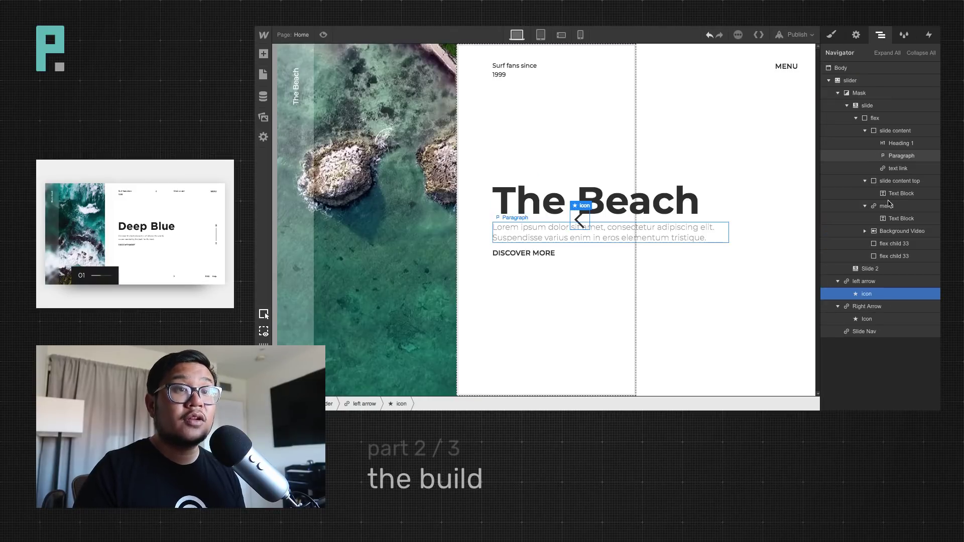
left_click(864, 282)
left_click(832, 35)
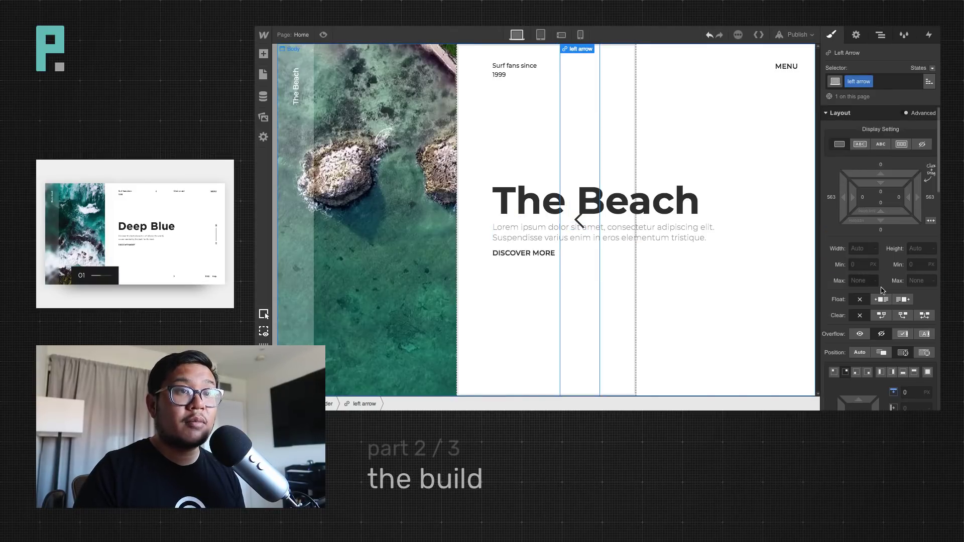
left_click(833, 198)
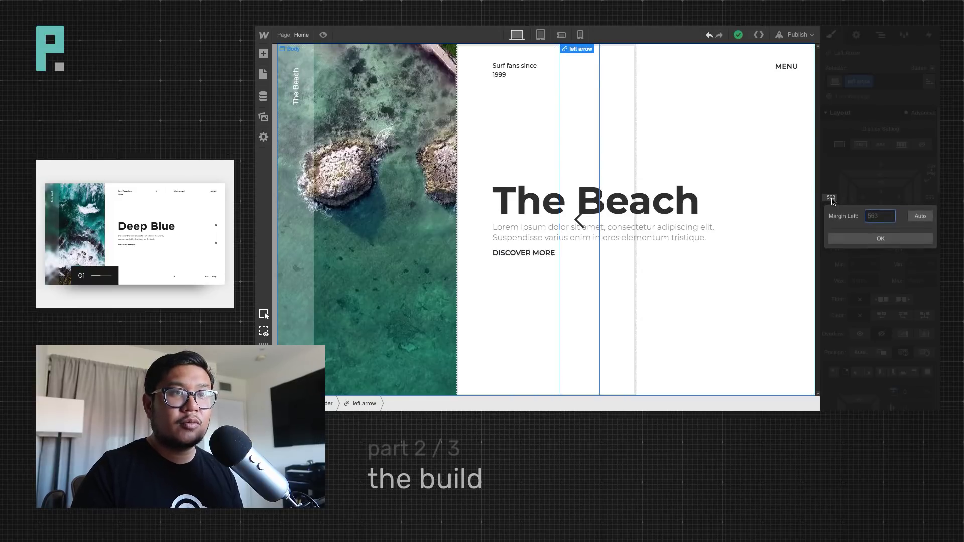
type("0")
key("Return")
left_click(932, 198)
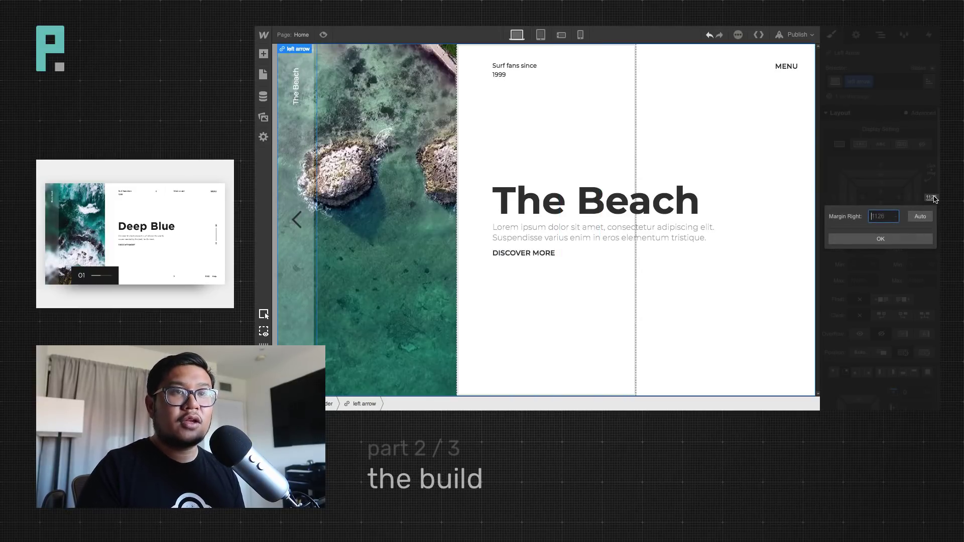
type("0")
key("Return")
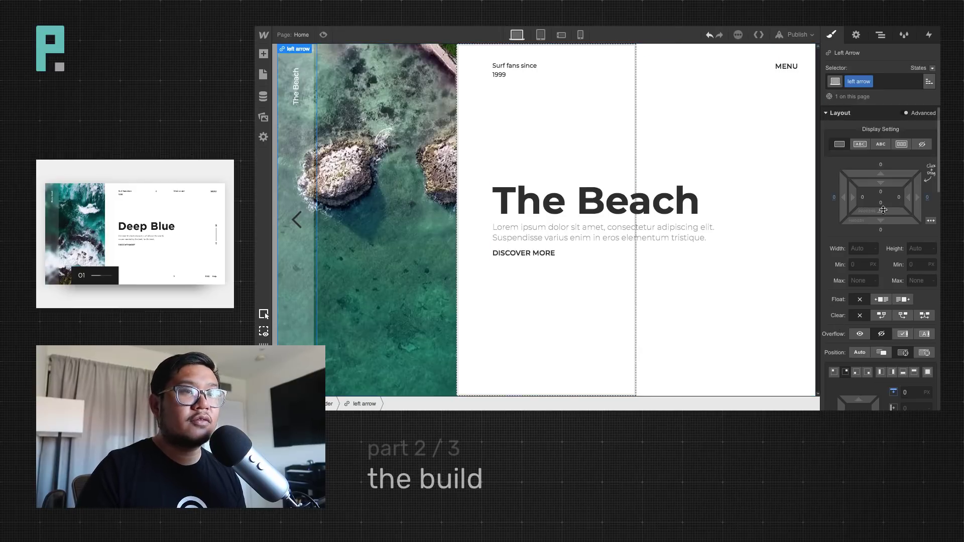
Try a right offset of -173 px on the left arrow block, and undo it together with the margin changes
scroll(885, 399, "down", 2)
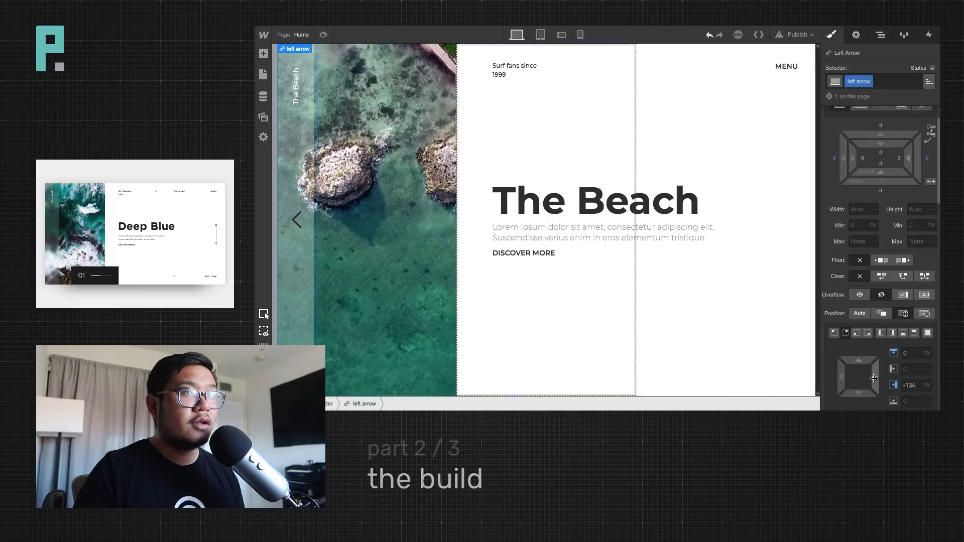
mouse_move(874, 379)
left_mouse_down()
mouse_move(937, 372)
mouse_move(877, 375)
left_mouse_up()
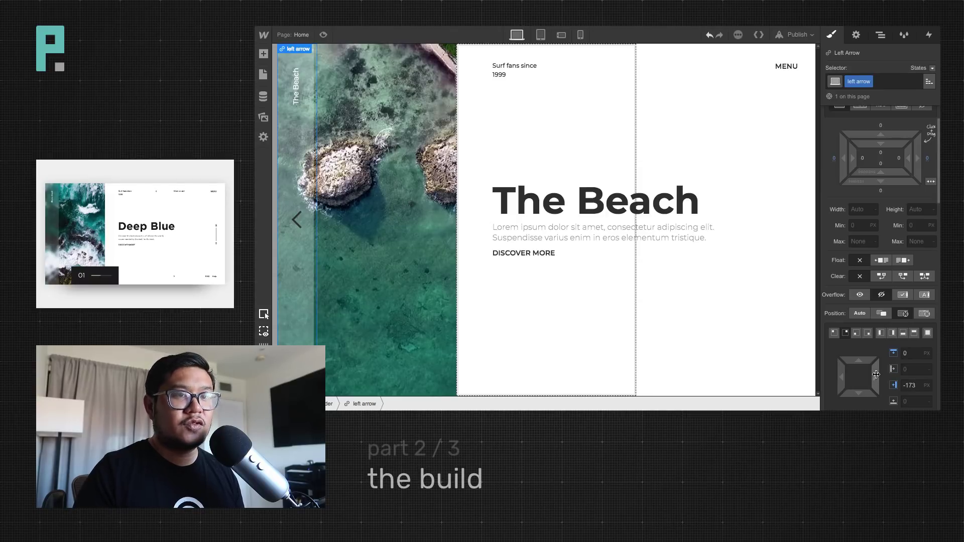
key("ctrl+z")
key("ctrl+z")
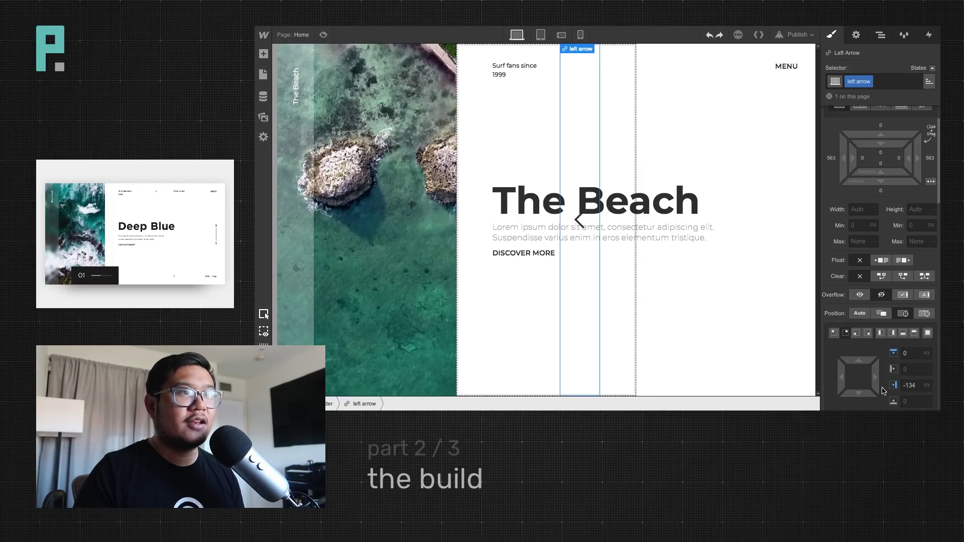
scroll(884, 330, "up", 1)
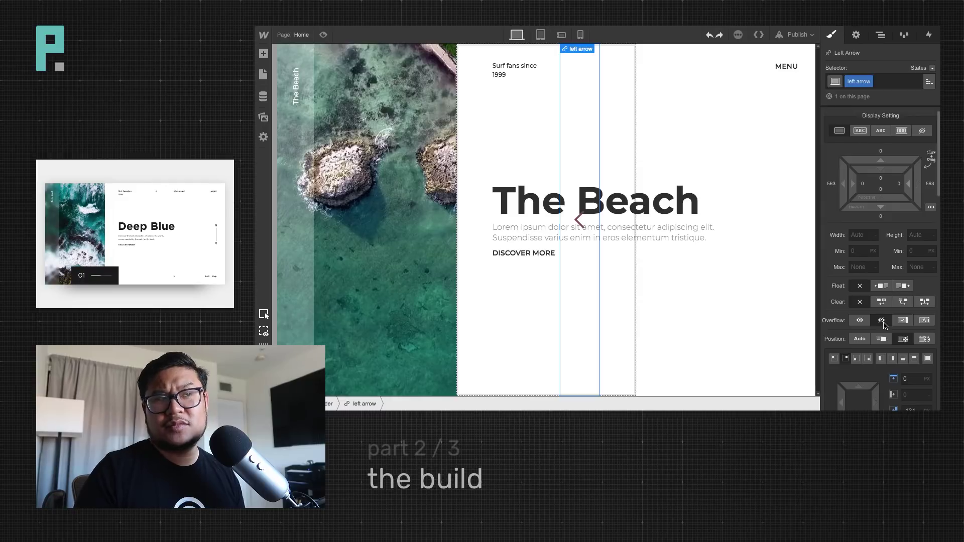
scroll(884, 326, "down", 1)
scroll(885, 325, "up", 1)
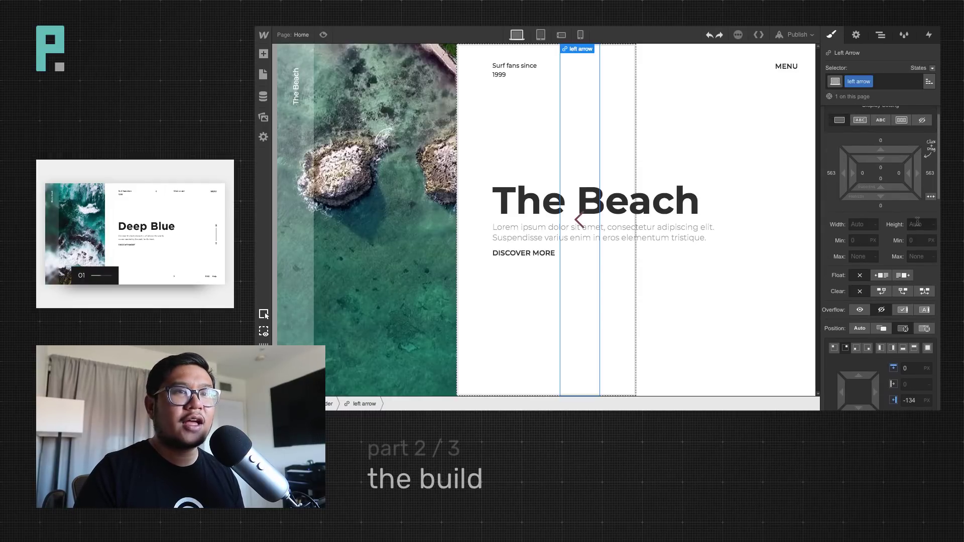
Set the left arrow block's bottom offset to auto so the block no longer stretches down the full slider height
left_click(934, 225)
left_click(925, 255)
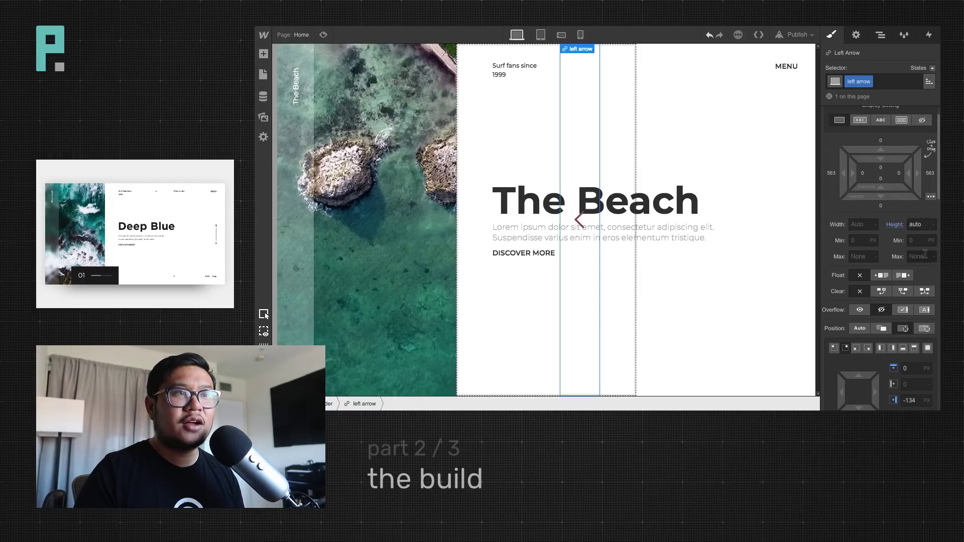
scroll(904, 342, "down", 2)
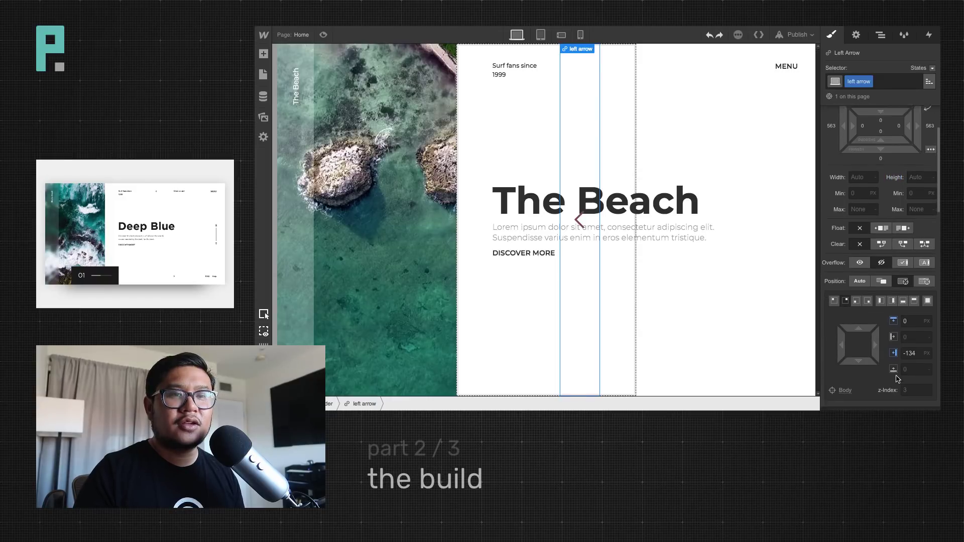
left_click(929, 356)
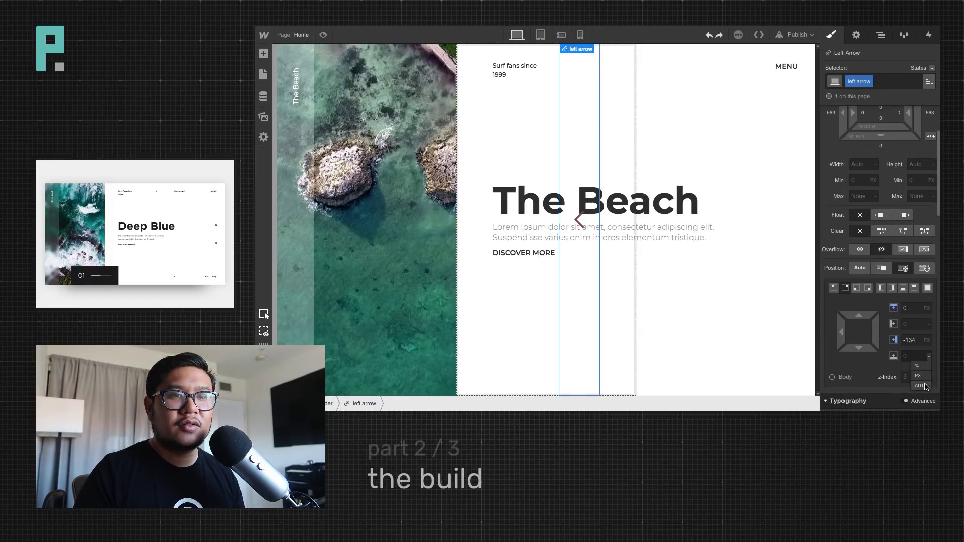
left_click(926, 388)
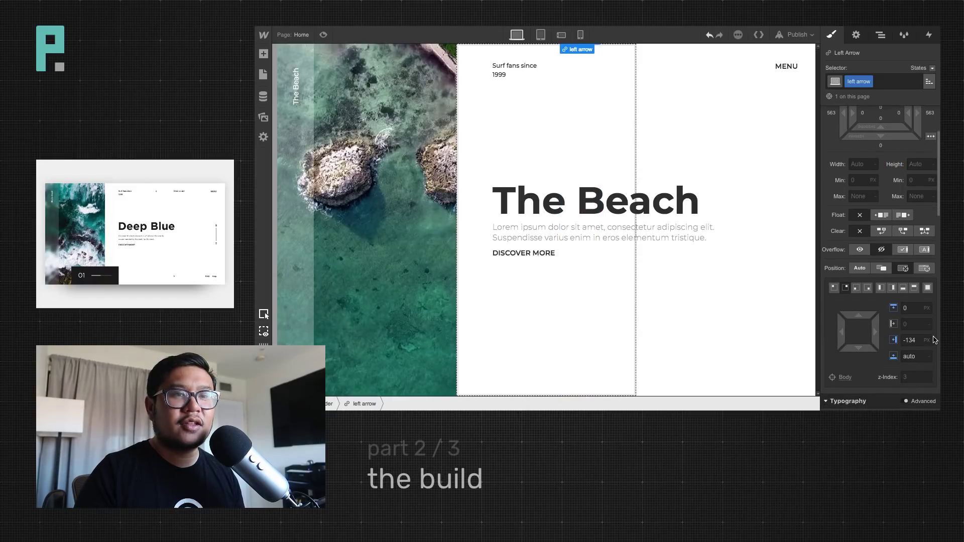
Give the left arrow block 40 px of padding on all sides and preview the page
scroll(881, 337, "up", 2)
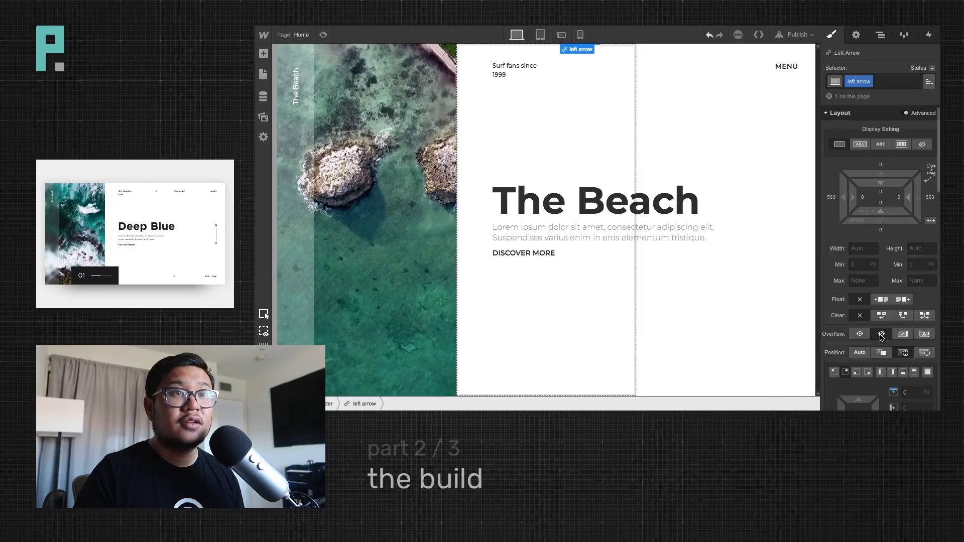
left_click_drag(893, 224, 888, 236)
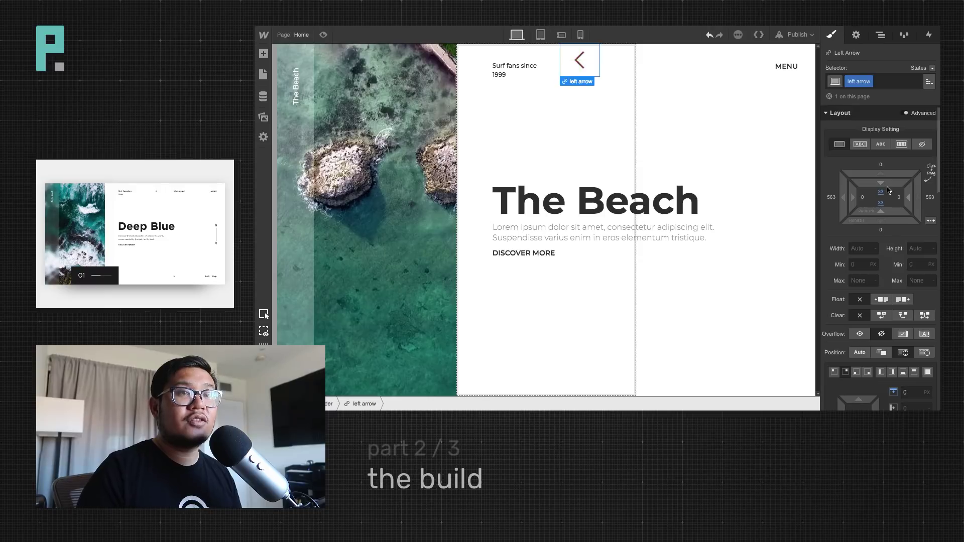
left_click_drag(885, 181, 885, 193)
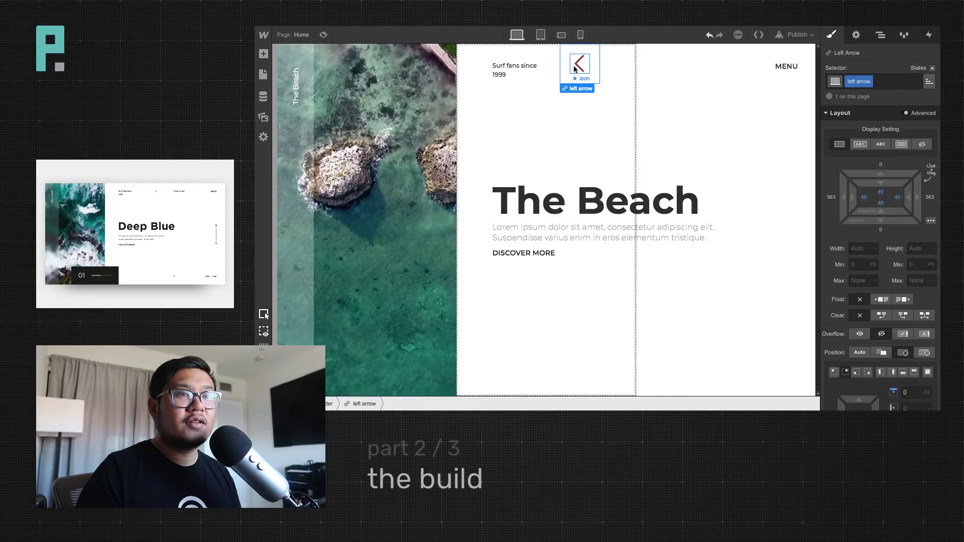
left_click(576, 69)
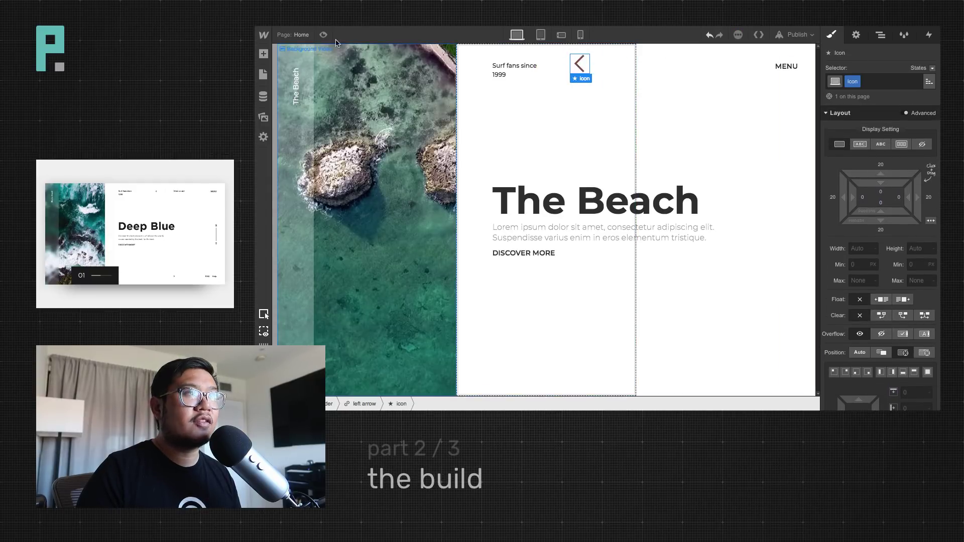
left_click(323, 34)
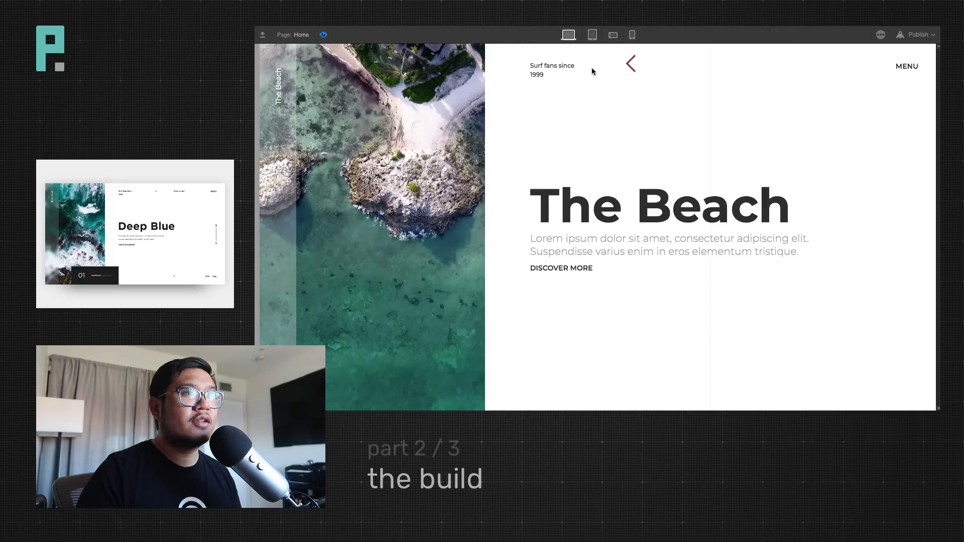
key("super+shift+p")
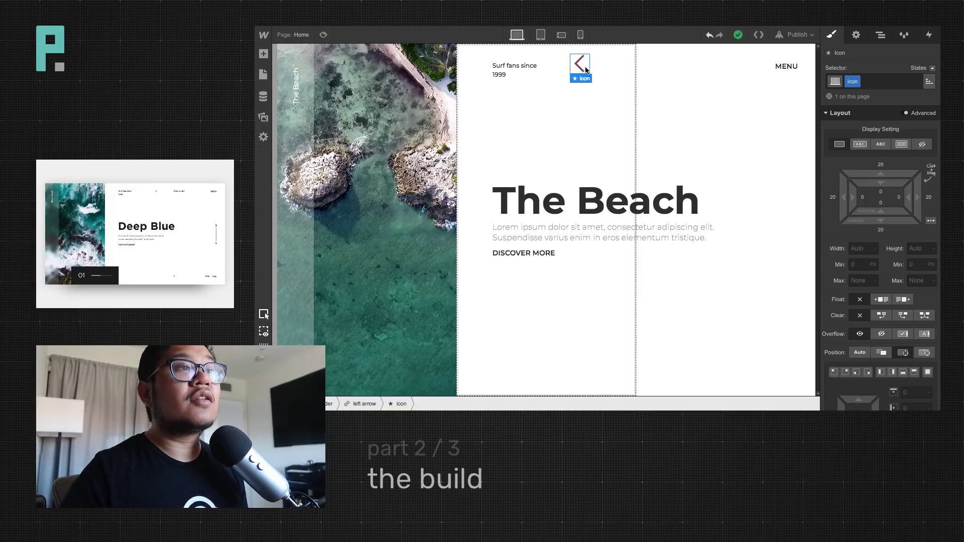
Set the font color of the icon inside the left arrow block to #333
left_click(586, 70)
left_click(586, 70)
scroll(906, 347, "down", 5)
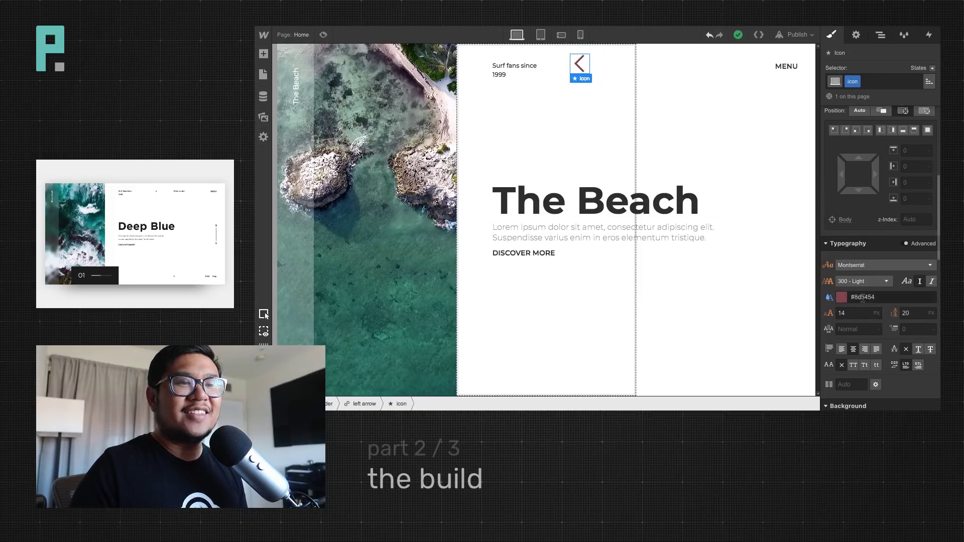
left_click(862, 297)
type("#333")
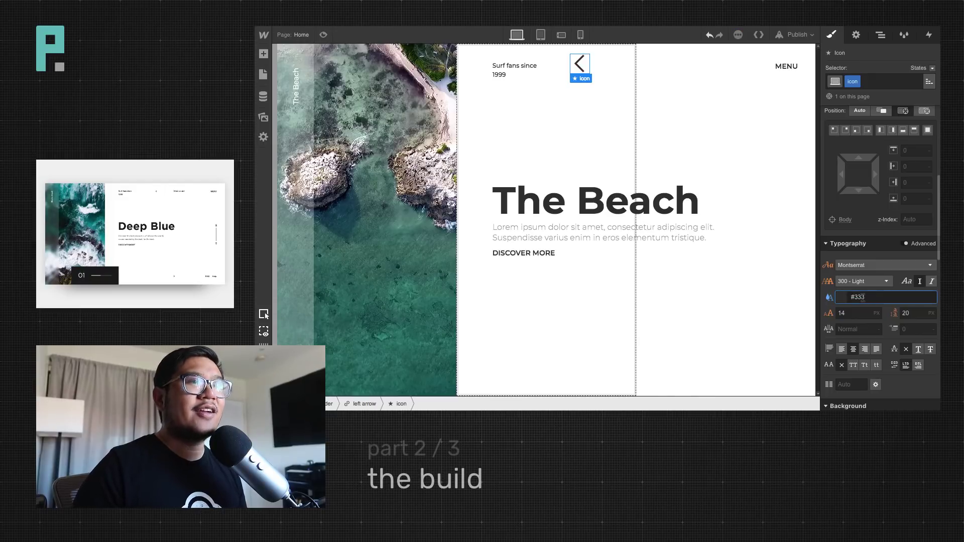
Set the font size of the left arrow's icon to 16 px
left_click(586, 69)
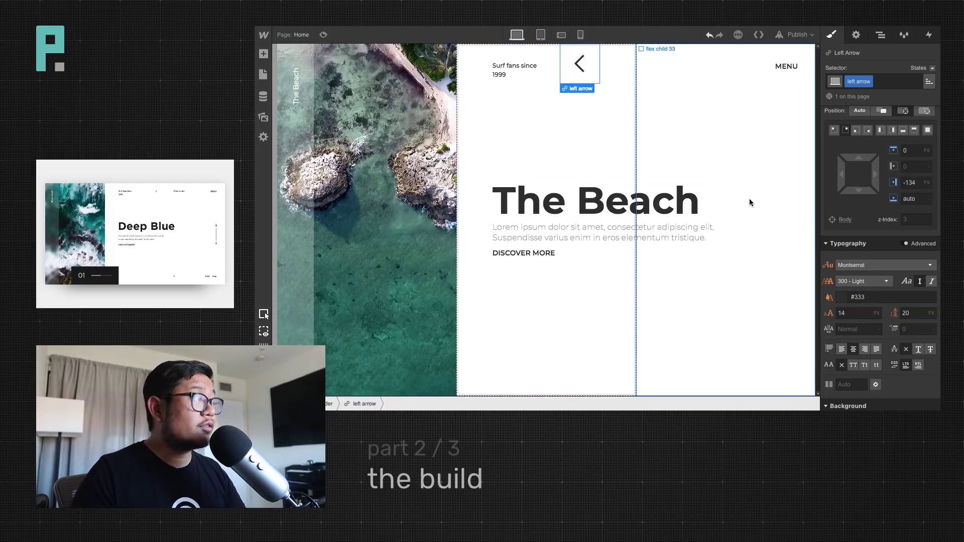
left_click(580, 64)
left_click(855, 314)
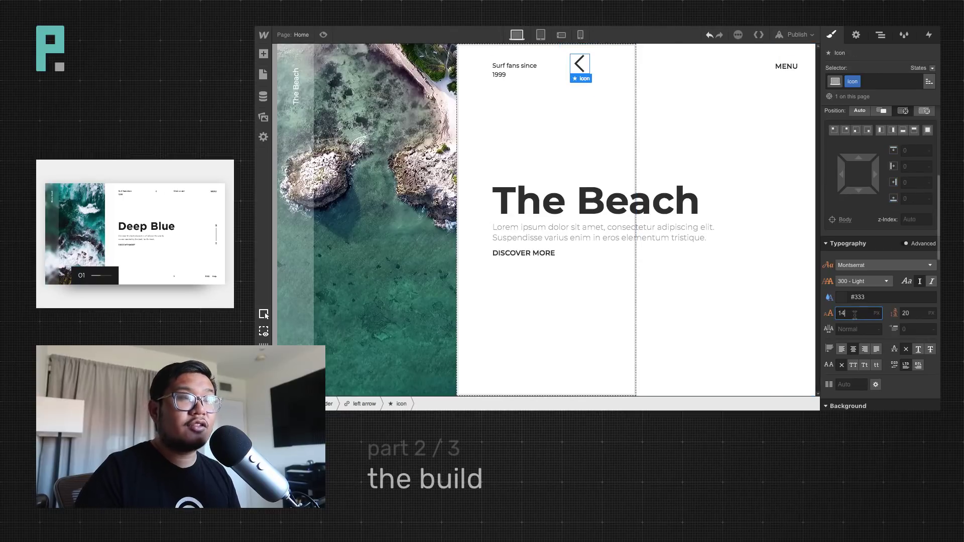
key("Down")
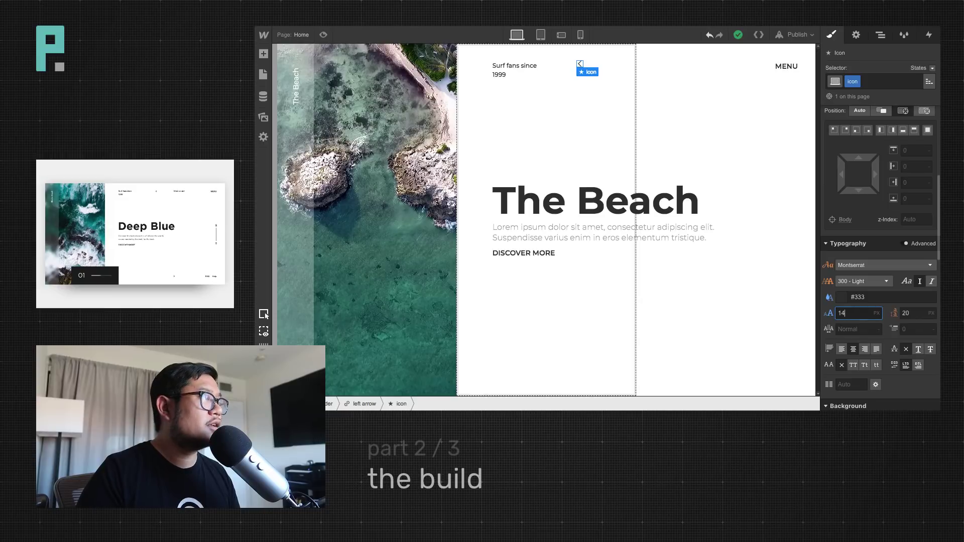
key("Up")
key("Up")
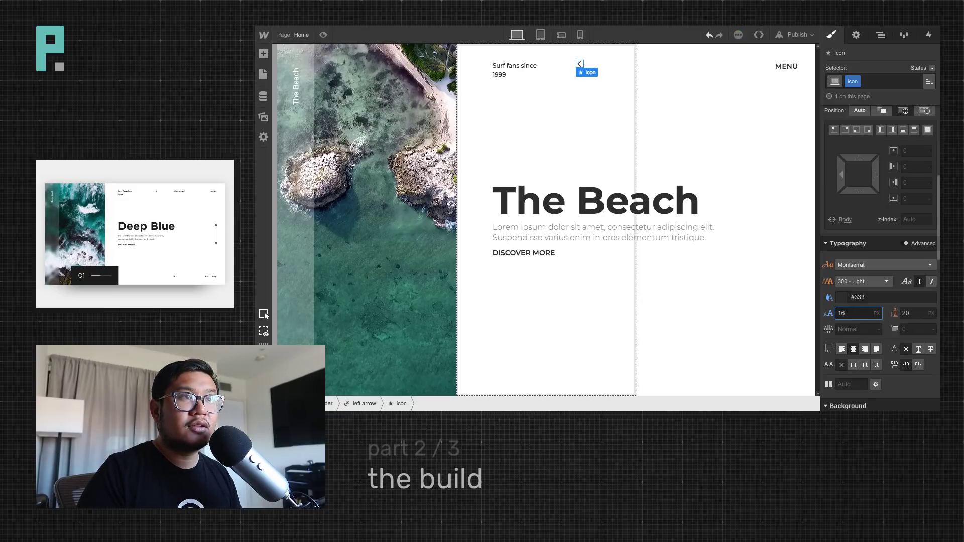
key("Up")
key("Up")
key("Down")
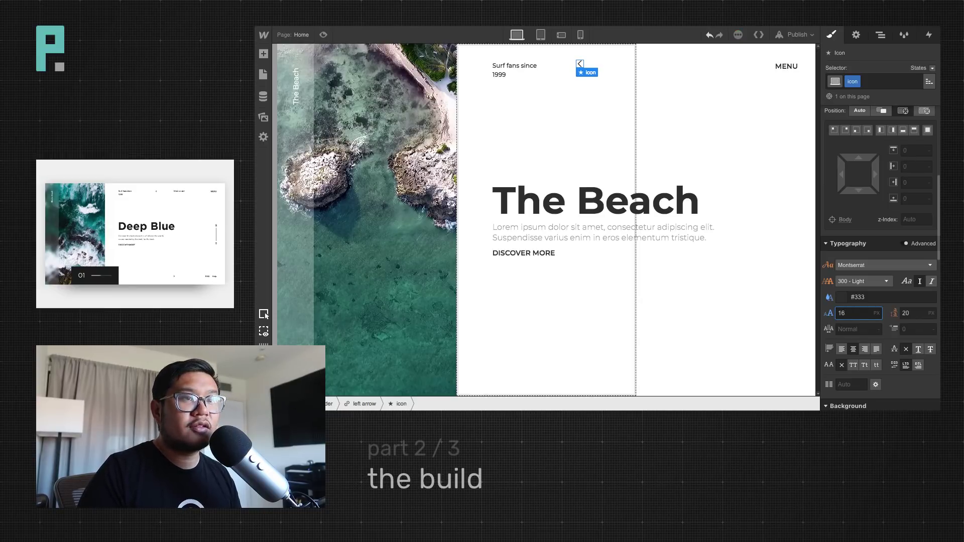
key("Tab")
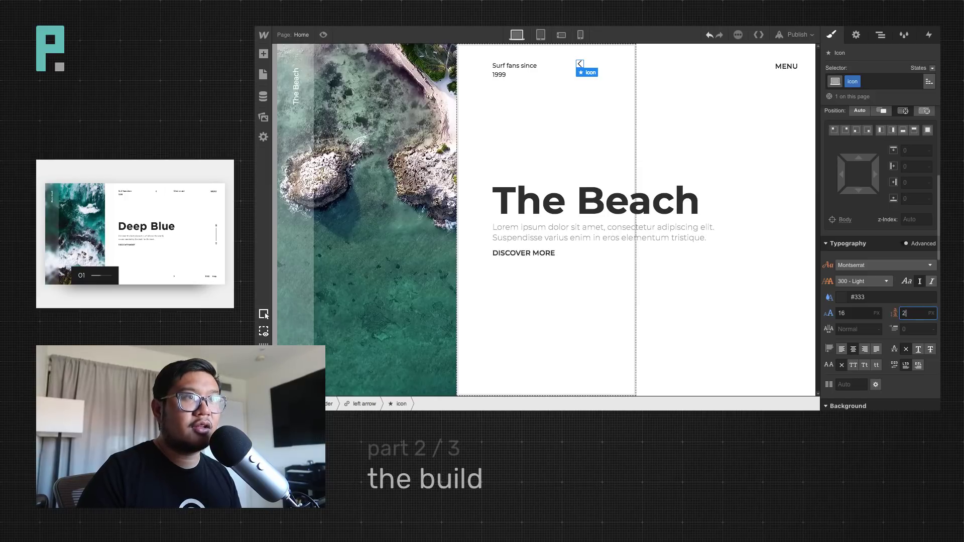
Reduce the left arrow block's padding to 10 px on all sides
left_click(536, 110)
left_click(585, 75)
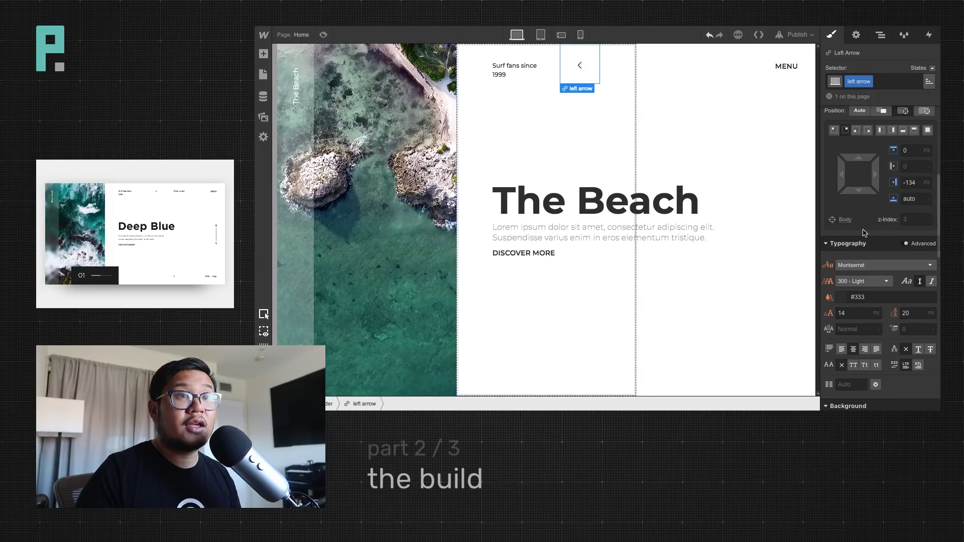
scroll(884, 161, "up", 3)
left_click_drag(884, 160, 888, 117)
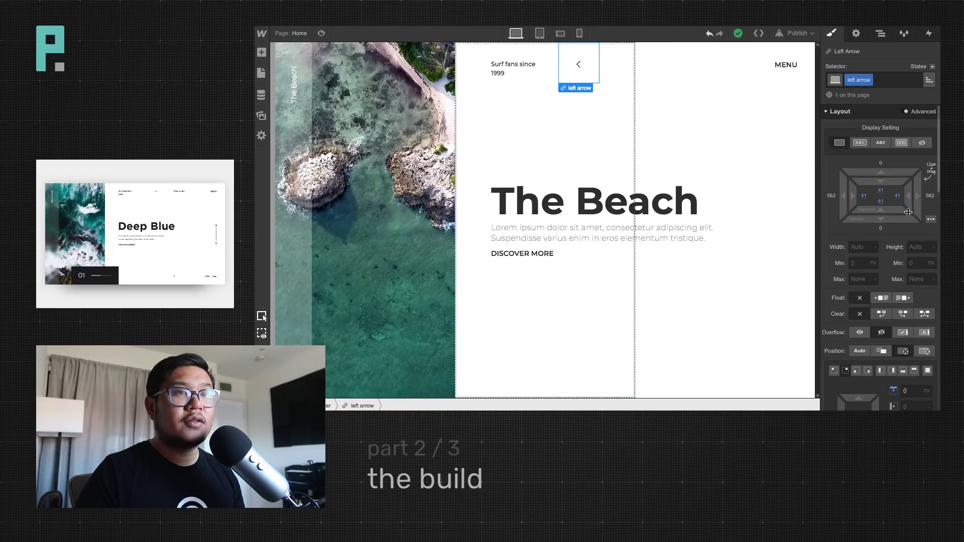
left_click_drag(881, 179, 880, 134)
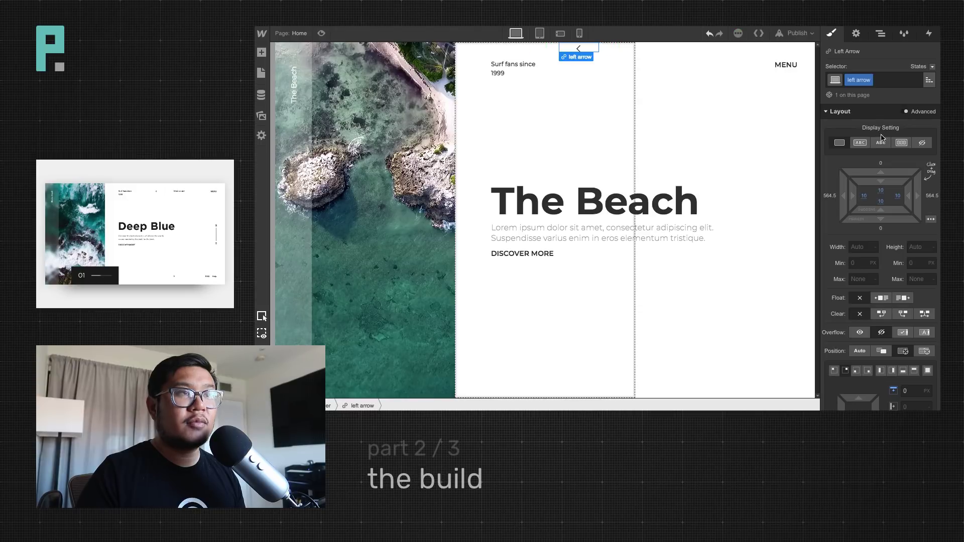
Set the left arrow block's top offset to 30 px after trying 35 px
scroll(881, 201, "down", 5)
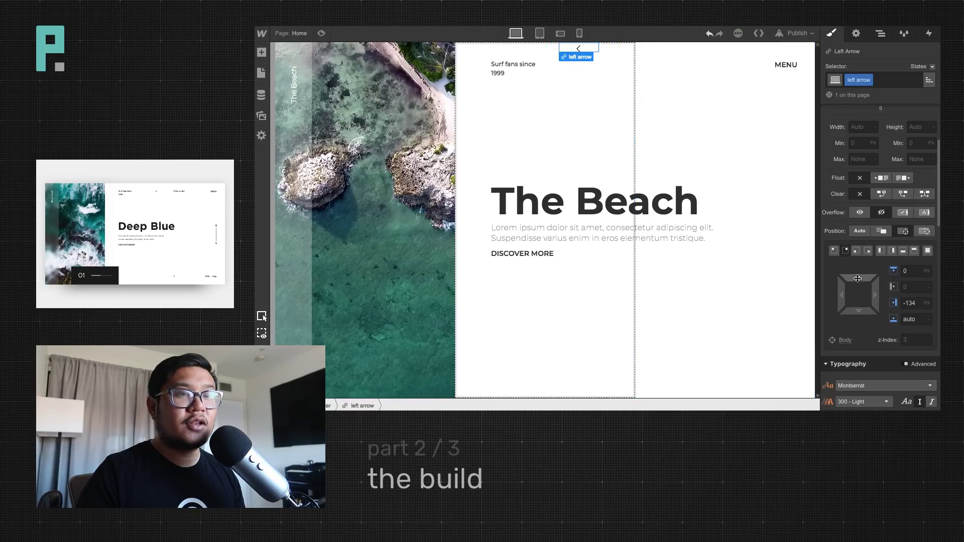
left_click(913, 271)
type("35")
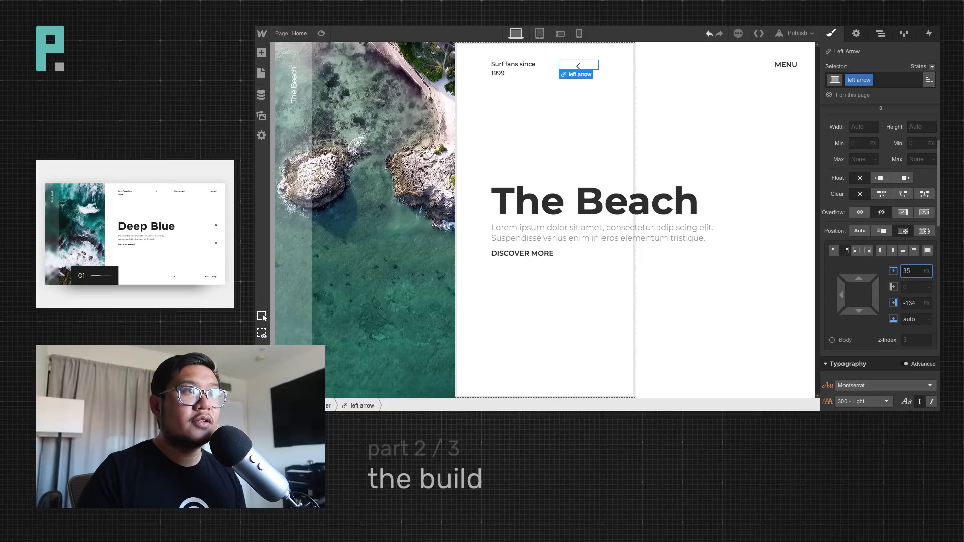
key("BackSpace")
type("0")
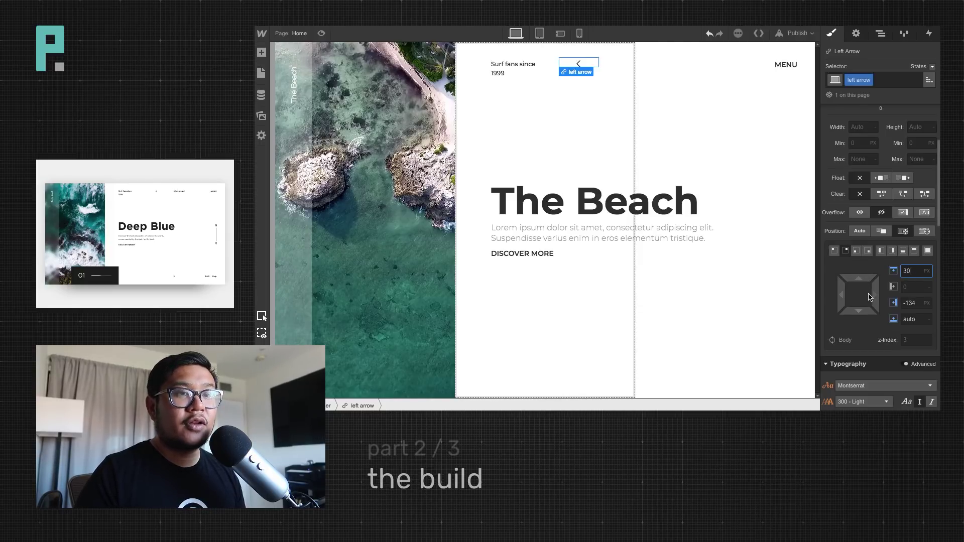
Try a right offset of -276 px on the left arrow block and preview the page
mouse_move(876, 296)
left_mouse_down()
mouse_move(938, 293)
mouse_move(891, 291)
left_mouse_up()
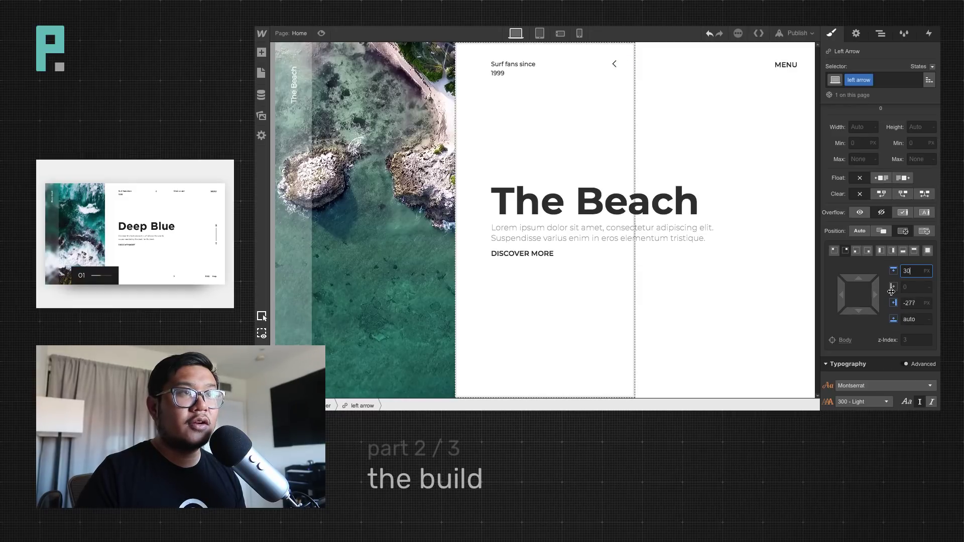
left_click(321, 33)
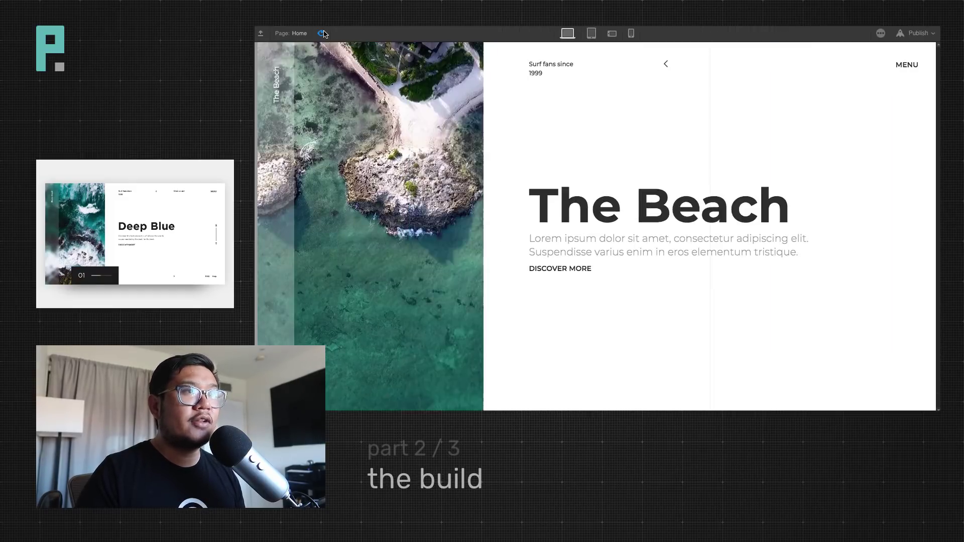
left_click(322, 34)
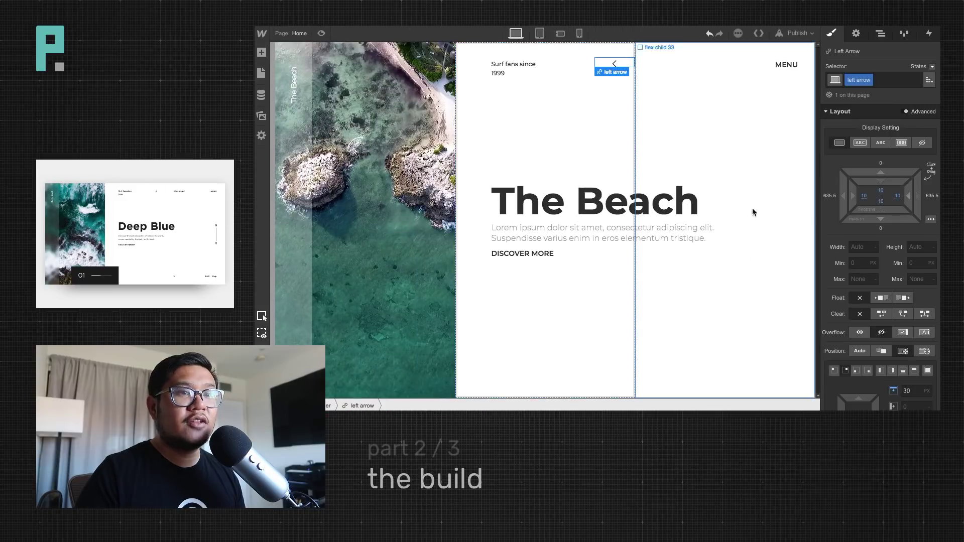
Set the left arrow block's right offset to -26 % after trying -33 %, and preview the page
scroll(910, 369, "down", 3)
left_click(918, 366)
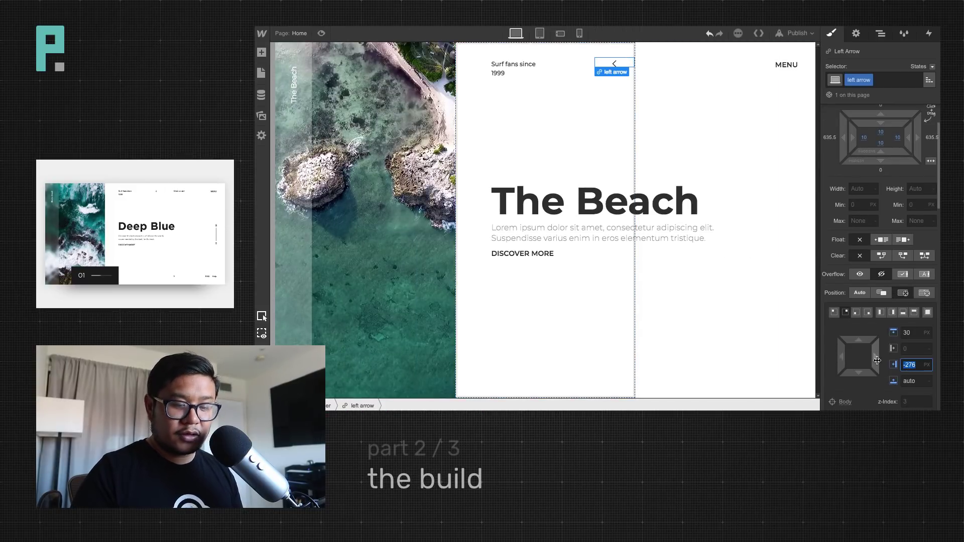
type("-33")
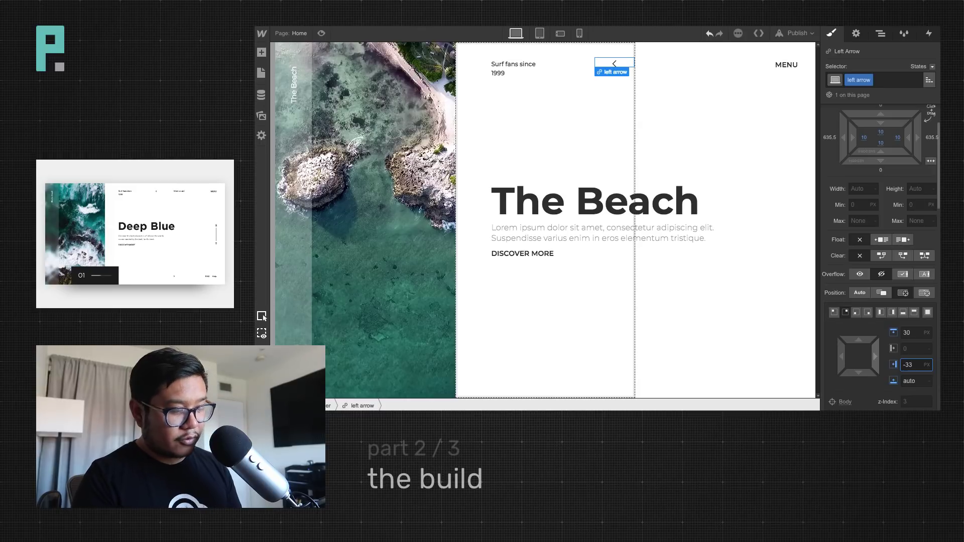
type("%")
key("Return")
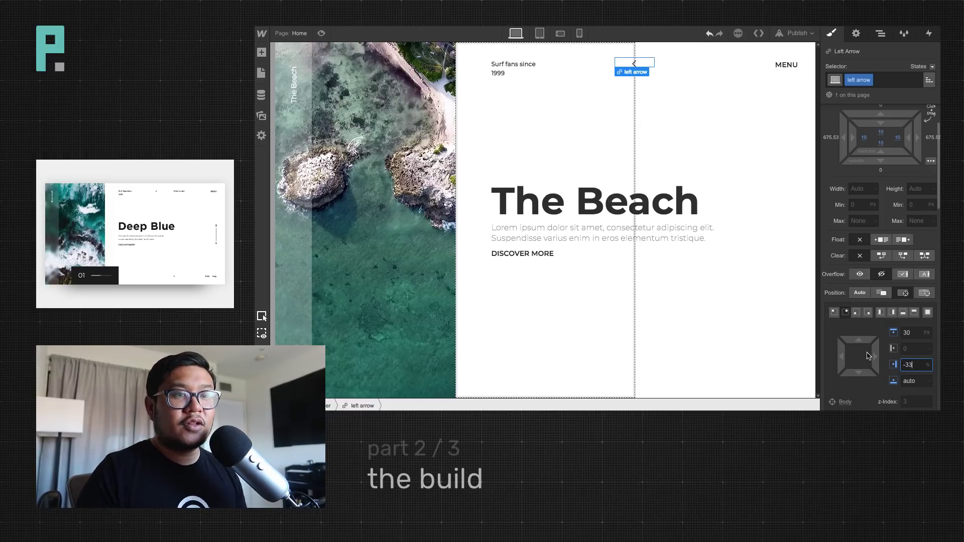
left_click_drag(867, 356, 865, 353)
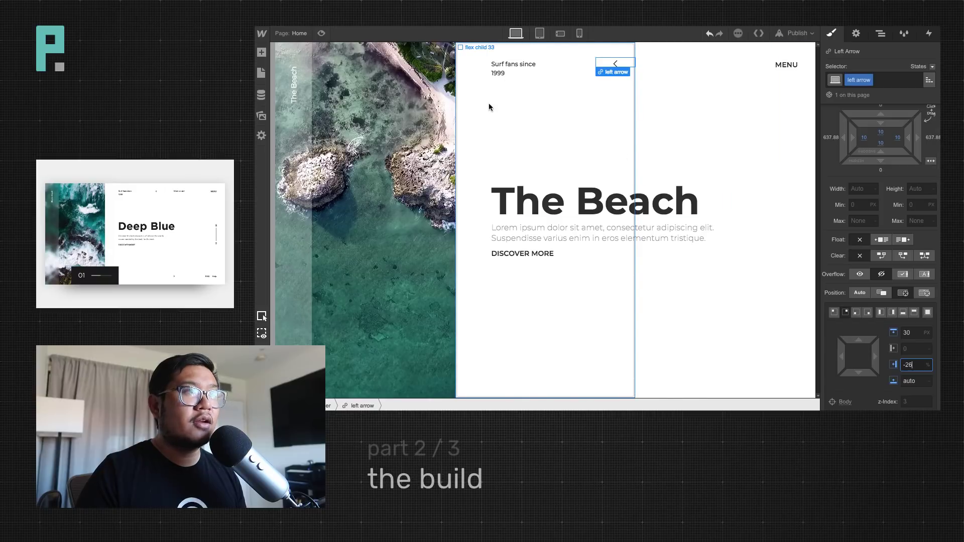
left_click(322, 33)
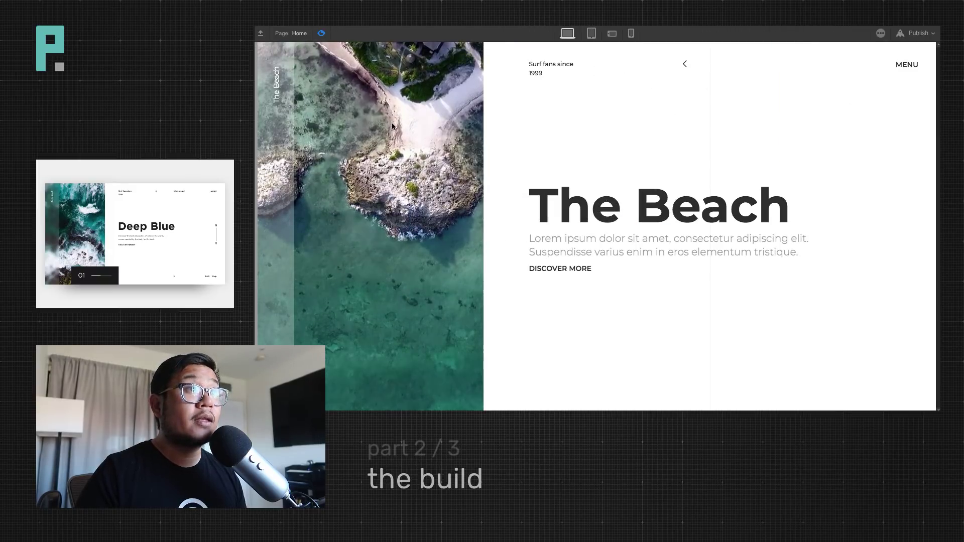
left_click(322, 33)
Fine-tune the left arrow block's top offset to 32 px
scroll(879, 368, "down", 1)
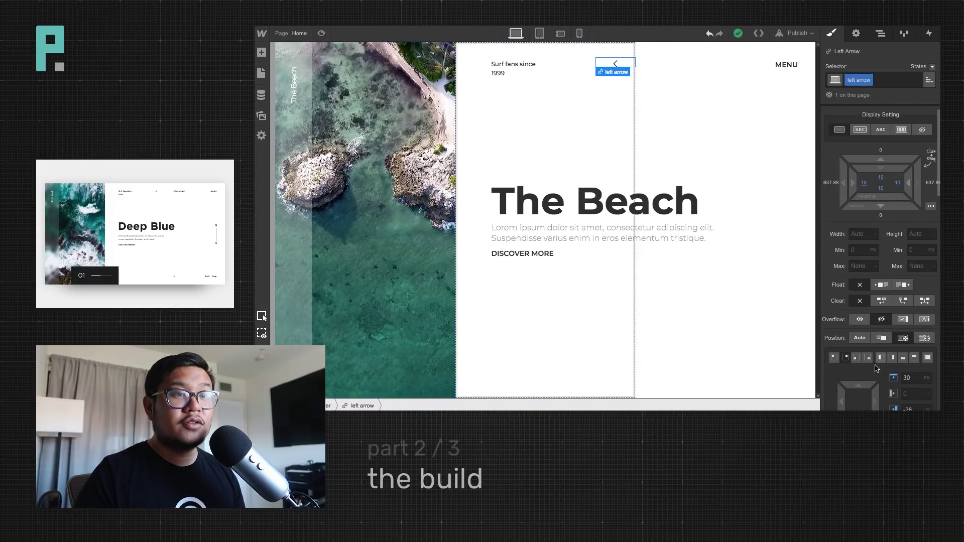
left_click_drag(861, 387, 861, 389)
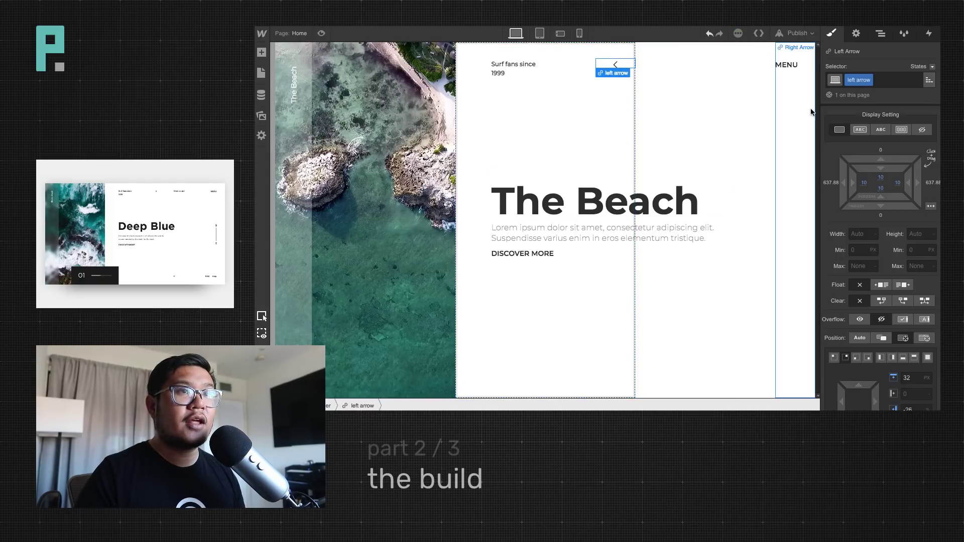
Apply the existing icon class to the icon inside the right arrow
left_click(799, 225)
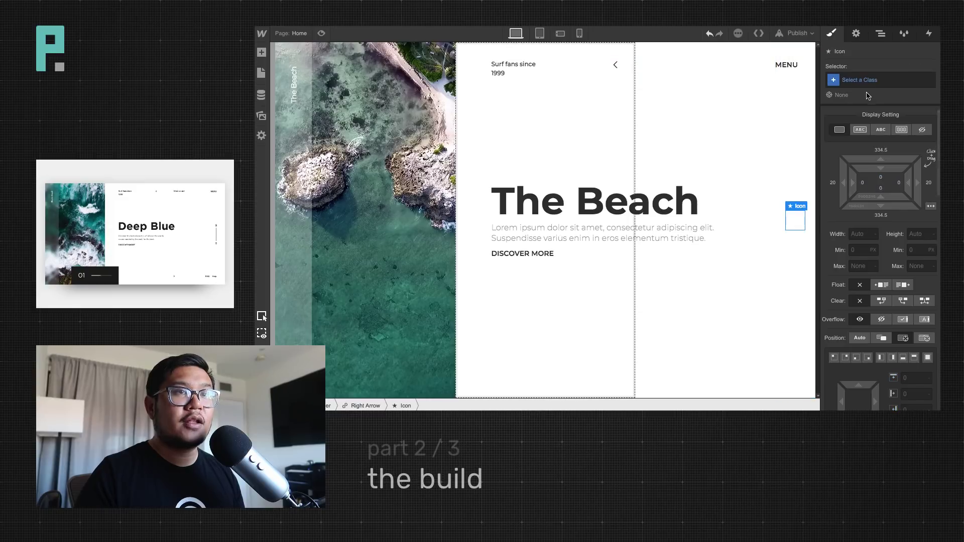
left_click(869, 83)
type("icon")
key("Return")
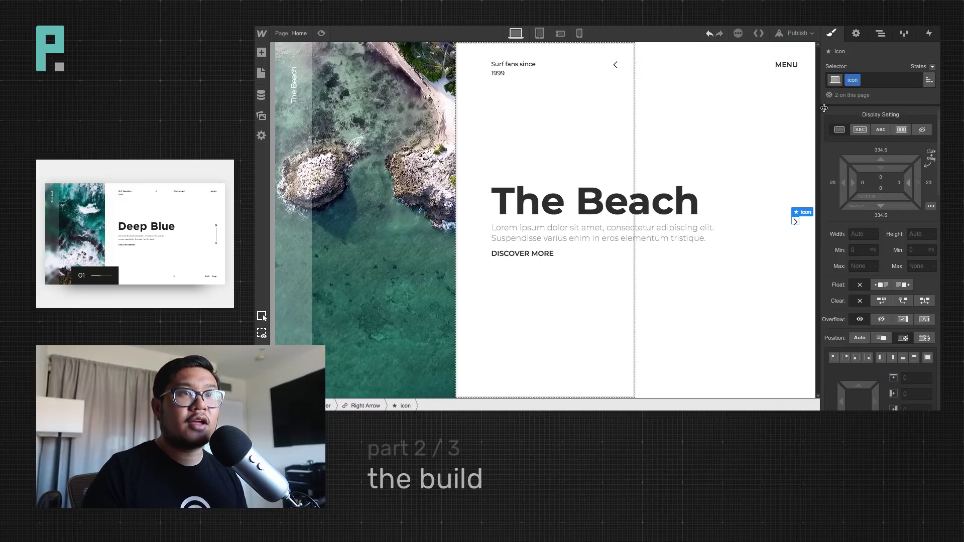
Give the right arrow block its own class named "right arrow"
left_click(797, 145)
left_click(873, 82)
type("right")
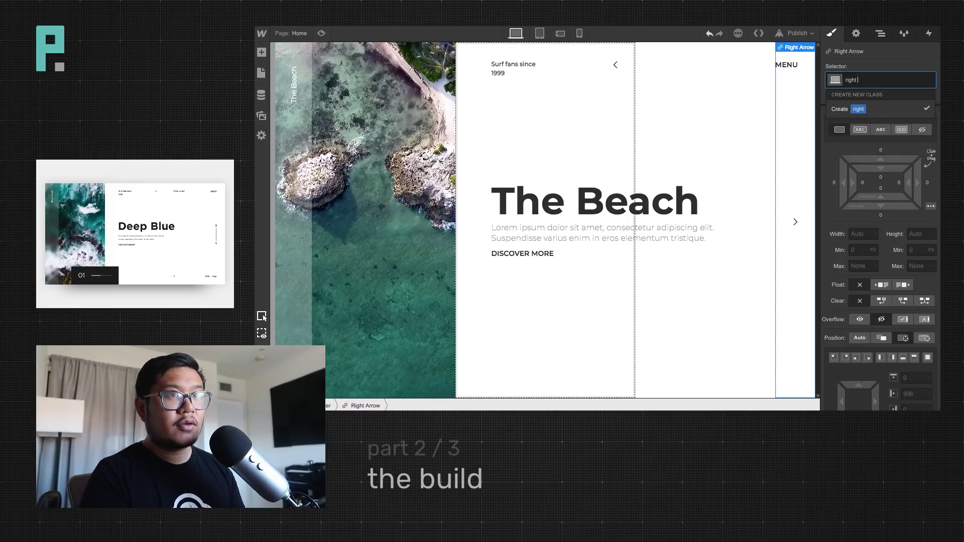
type(" arrow")
key("Return")
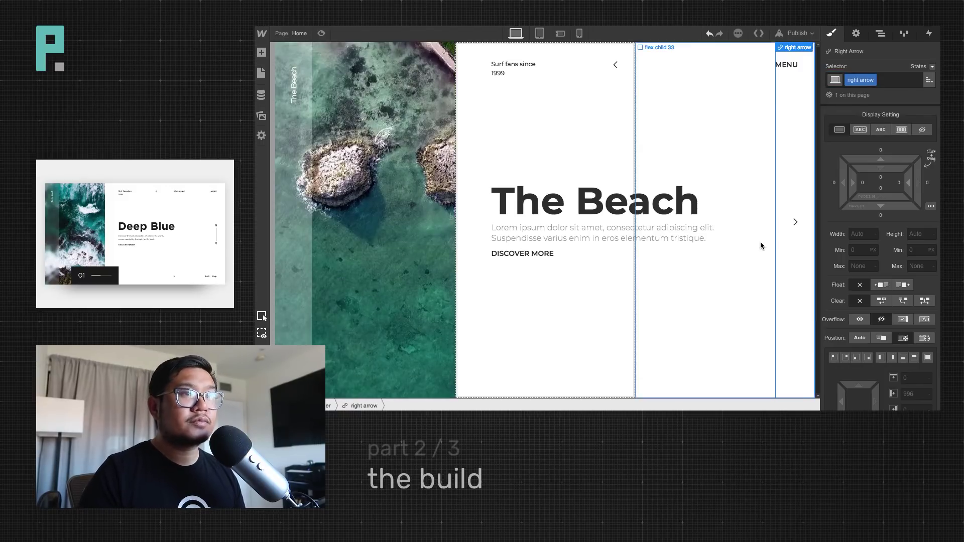
Set the right arrow block's height to auto and anchor its absolute position to the bottom-right corner
scroll(898, 314, "down", 1)
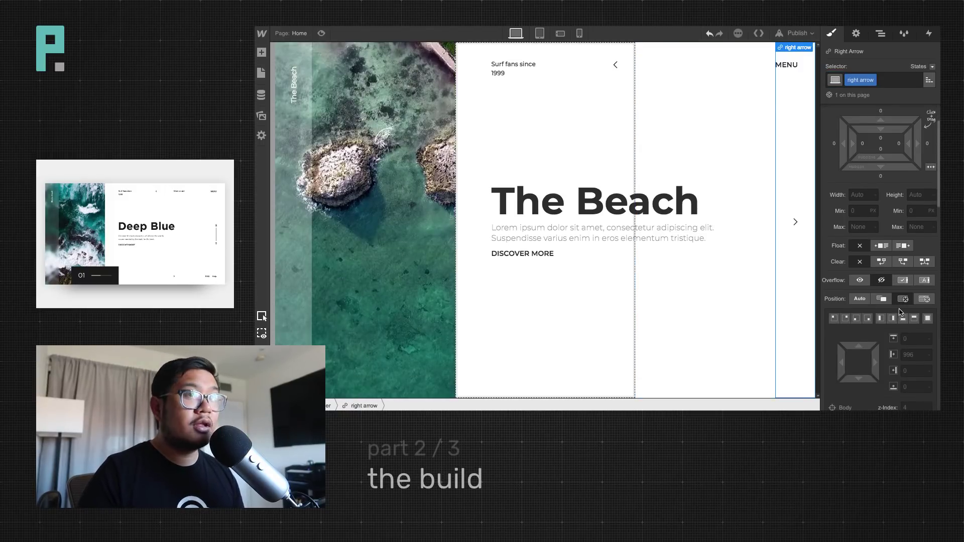
scroll(929, 201, "down", 3)
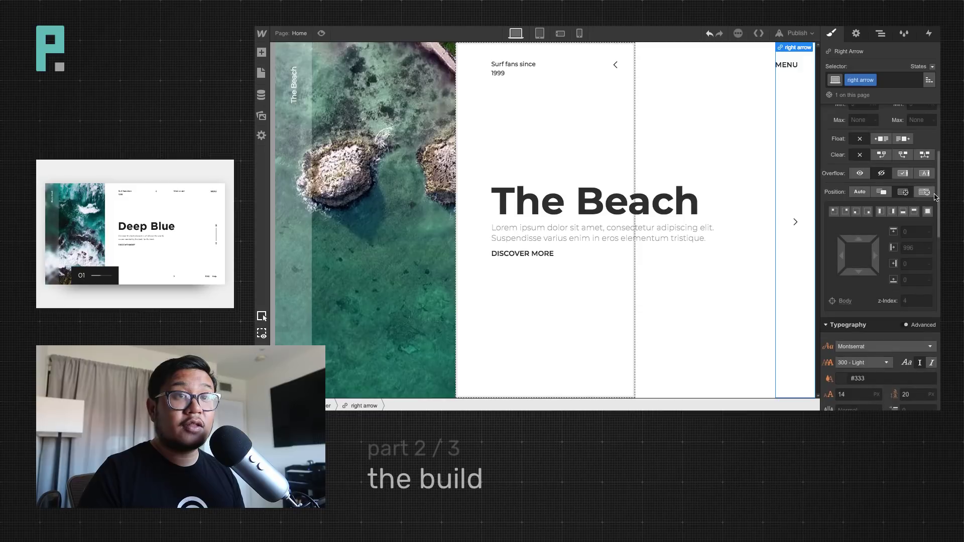
scroll(902, 276, "up", 2)
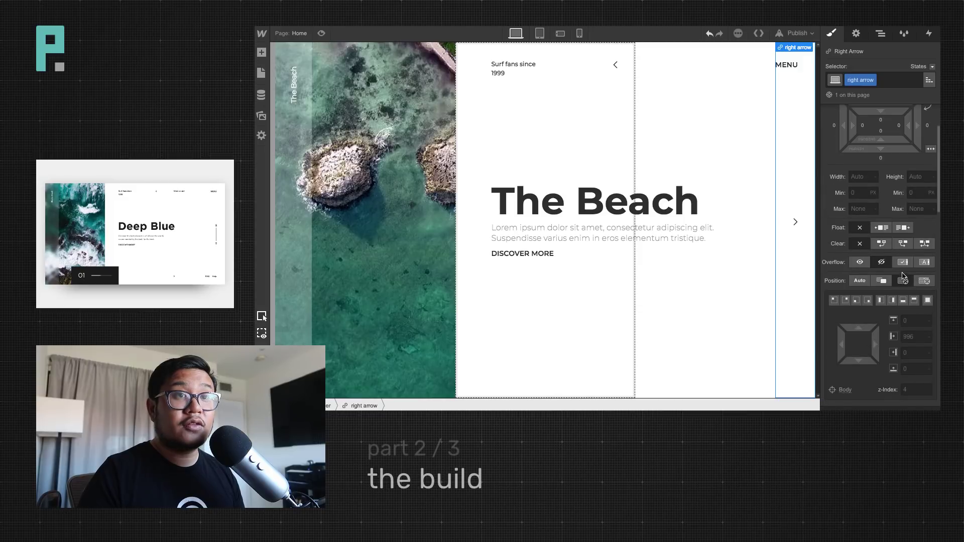
left_click(931, 179)
left_click(926, 204)
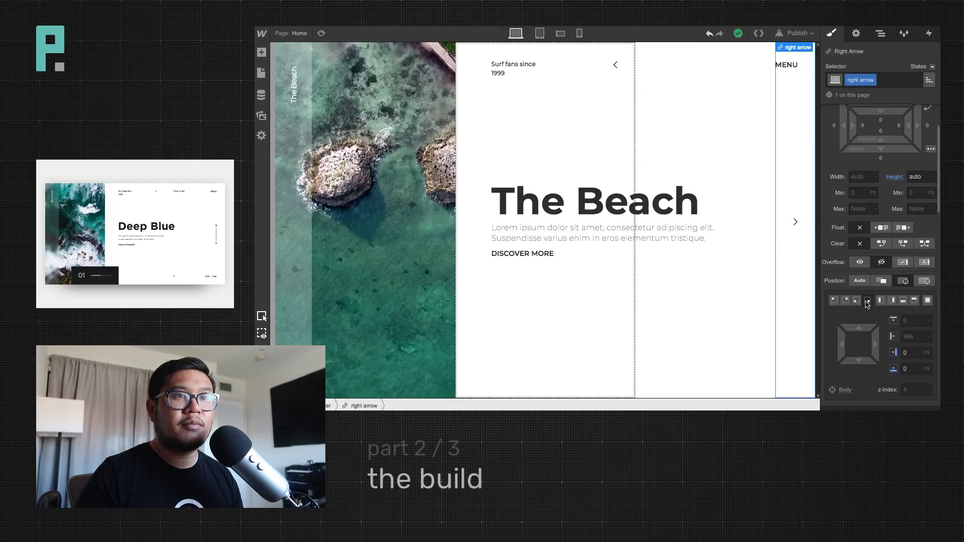
scroll(895, 216, "up", 2)
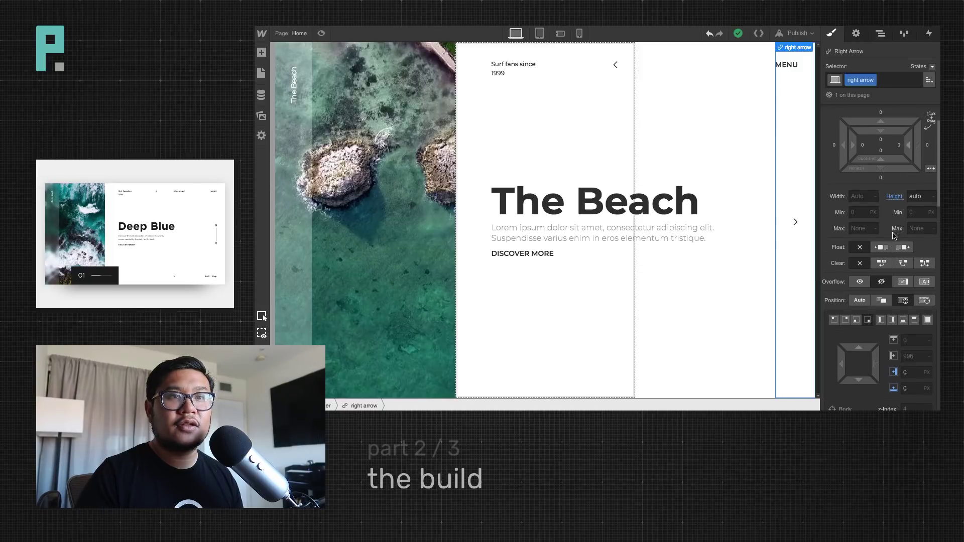
Set the shared arrow icon's top and bottom margins to 0 and check the left arrow's icon
left_click(796, 221)
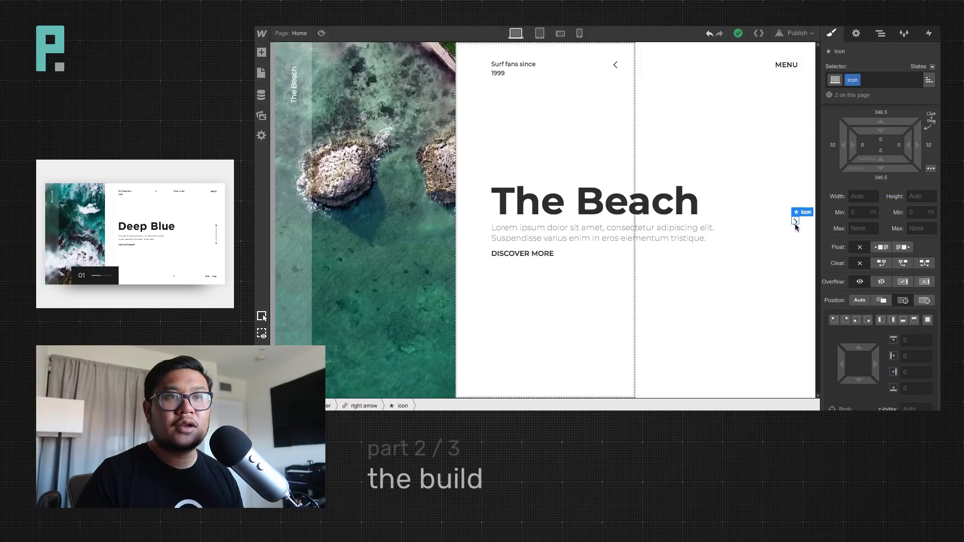
left_click(879, 116)
type("0")
key("Return")
left_click(880, 175)
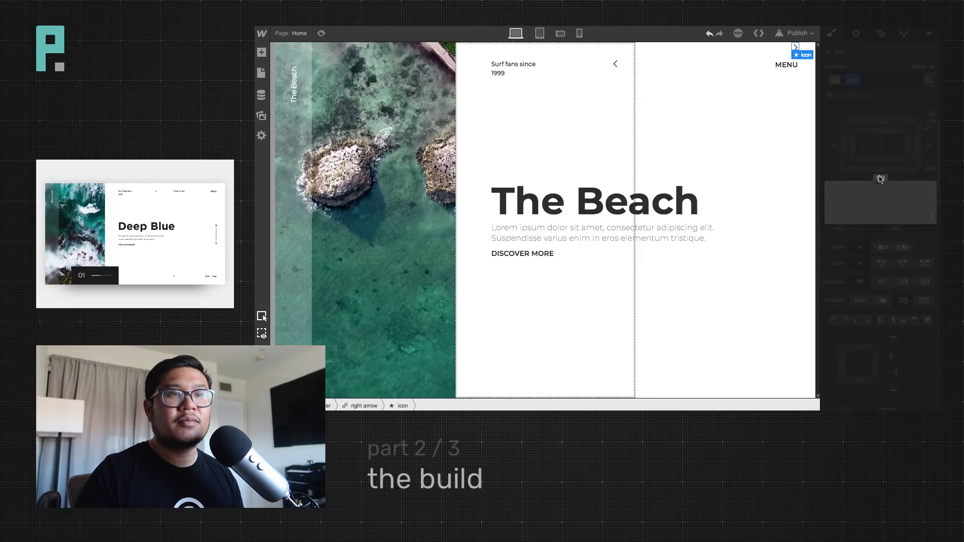
type("0")
key("Return")
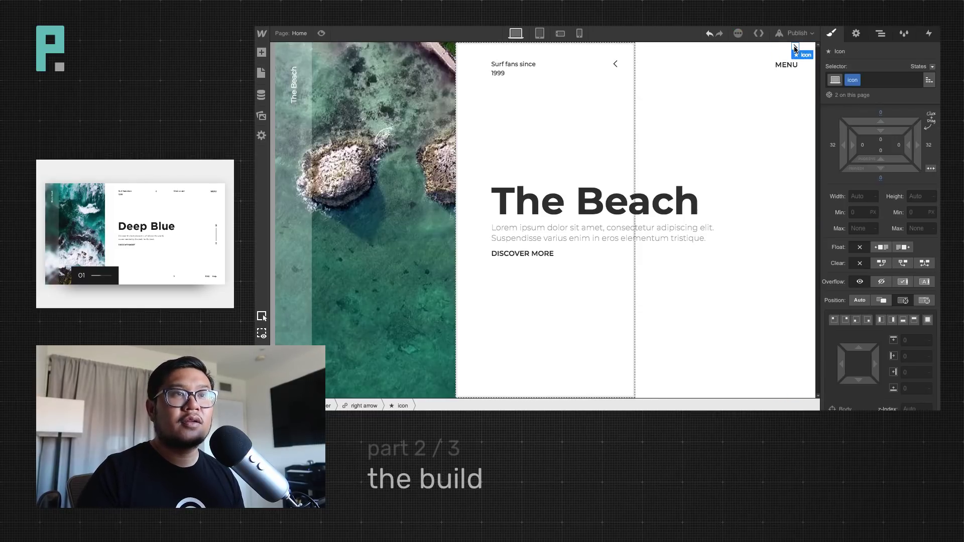
left_click(616, 64)
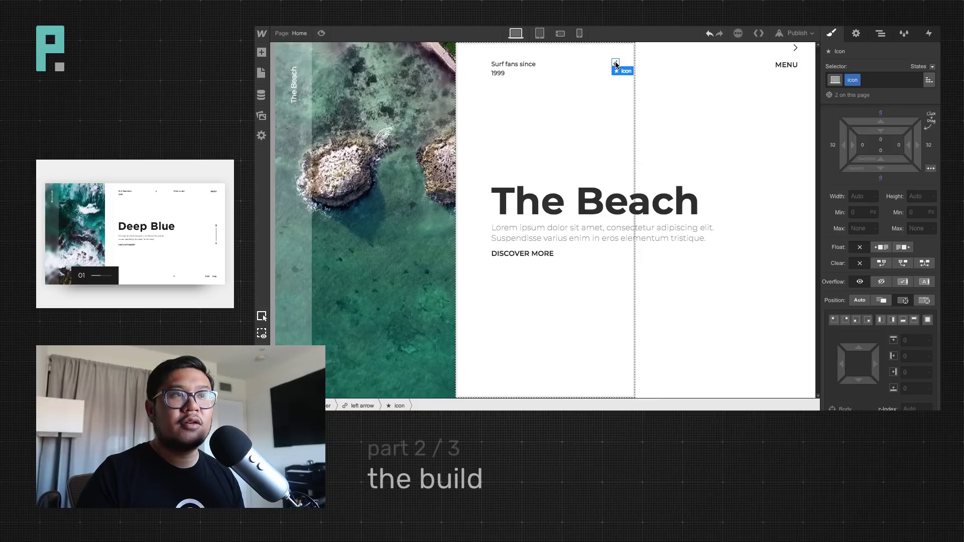
Set the right arrow block's top offset to auto and its padding to 10 px on all sides
left_click(794, 48)
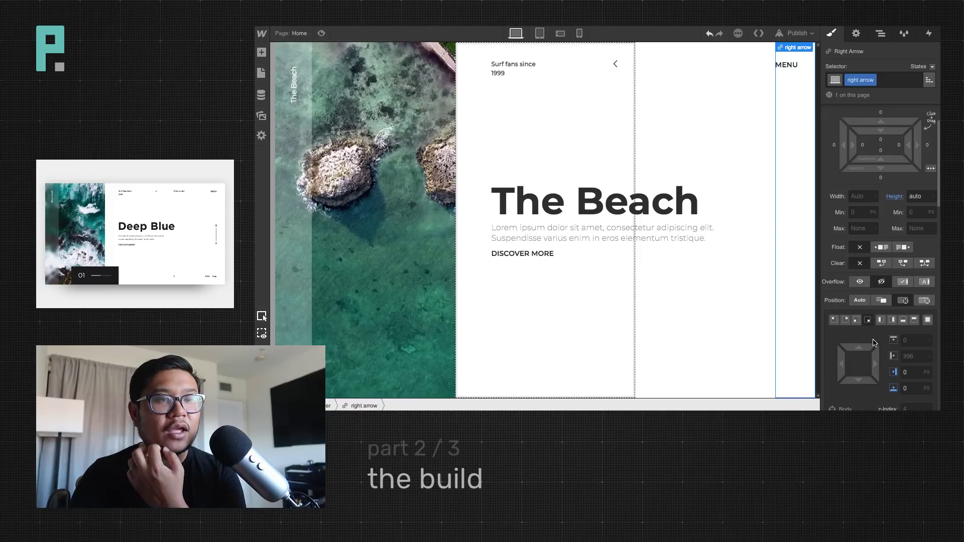
left_click(929, 343)
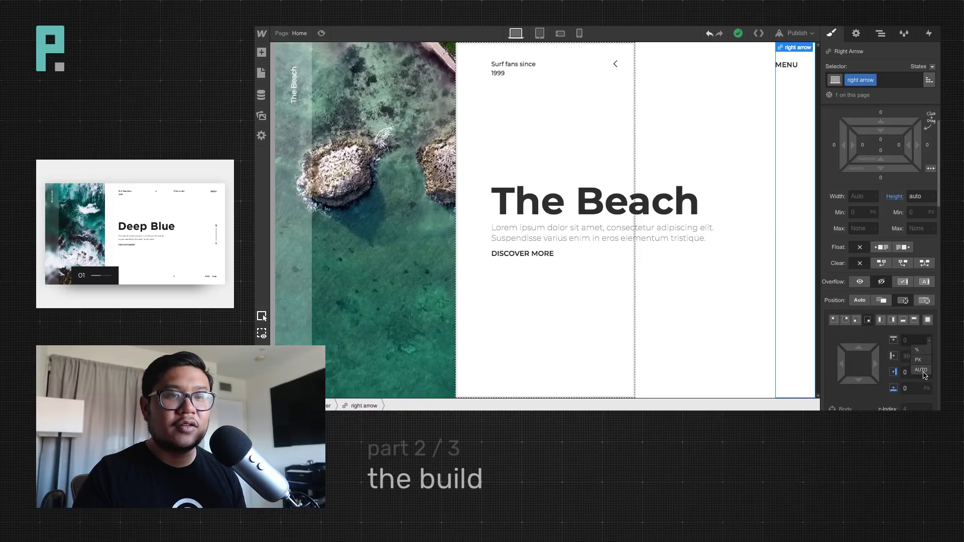
left_click(925, 374)
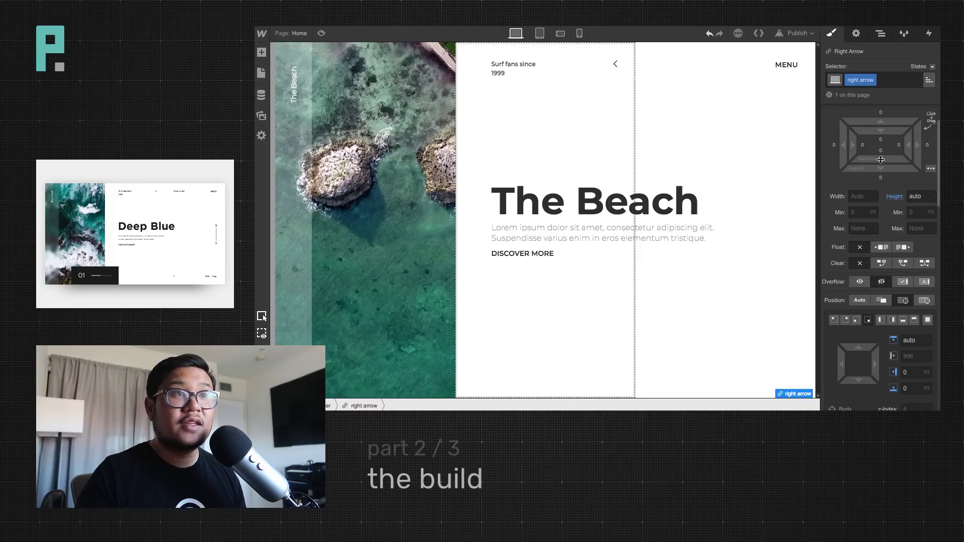
left_click_drag(884, 131, 886, 147)
Set the right arrow block's right offset to 25 % after trying 33 %
scroll(851, 274, "down", 2)
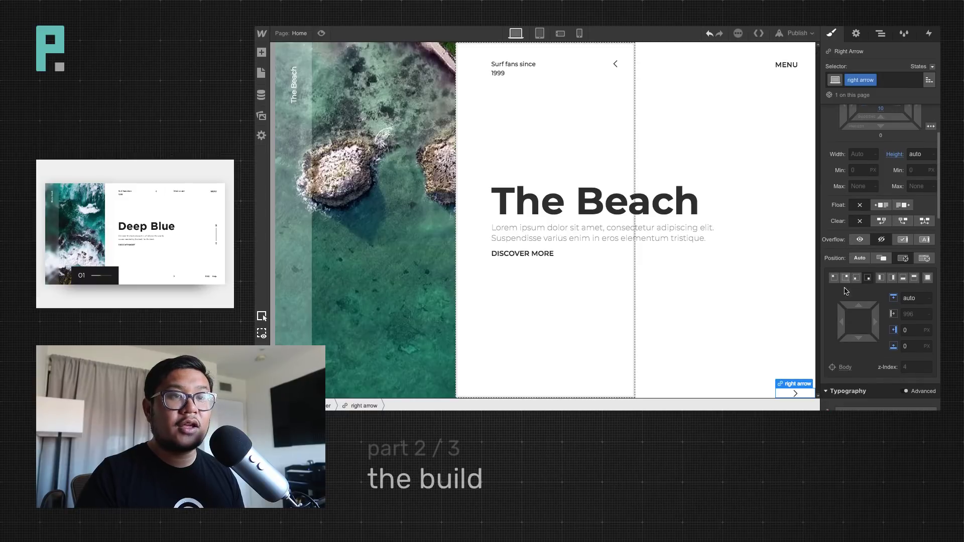
left_click(909, 331)
type("33")
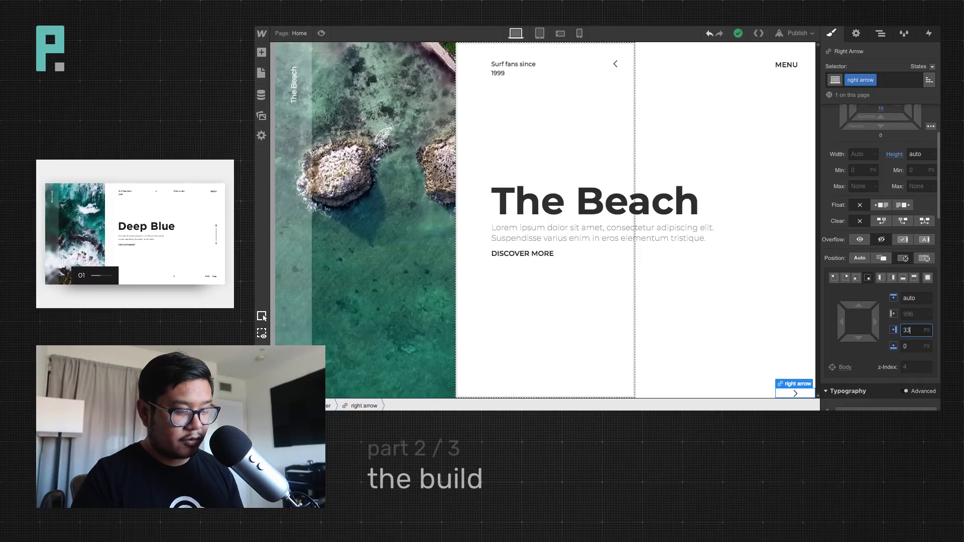
type("%")
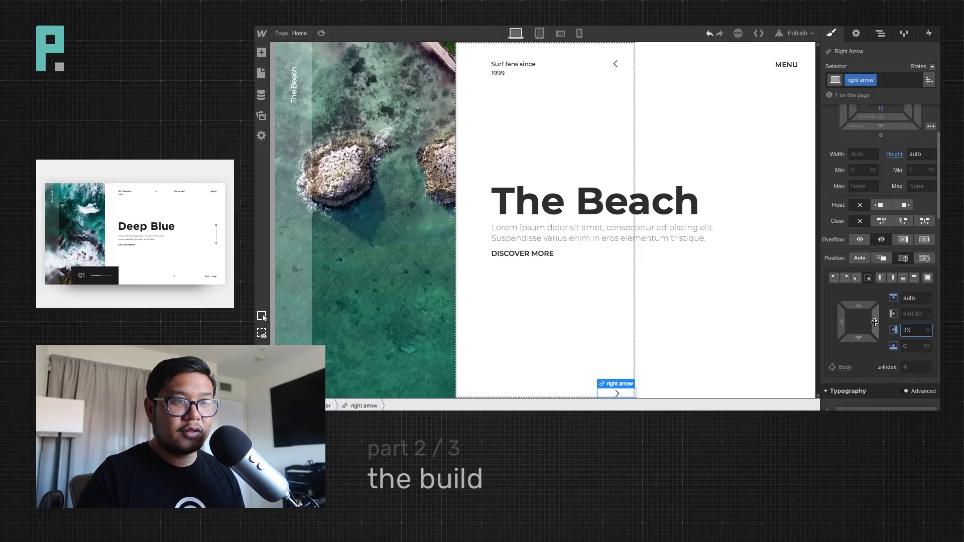
left_click_drag(874, 322, 883, 321)
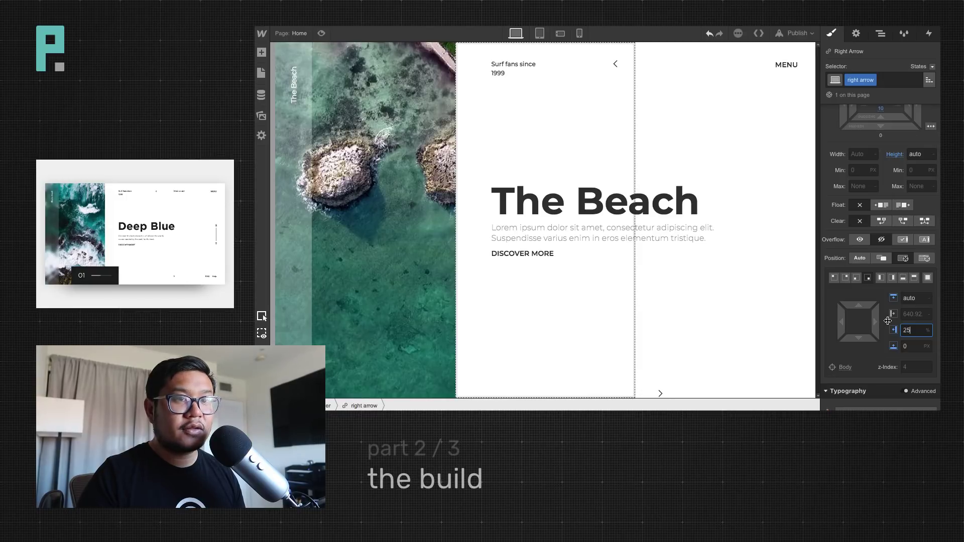
Set the right arrow block's bottom offset to 35 px and preview the page
key("Tab")
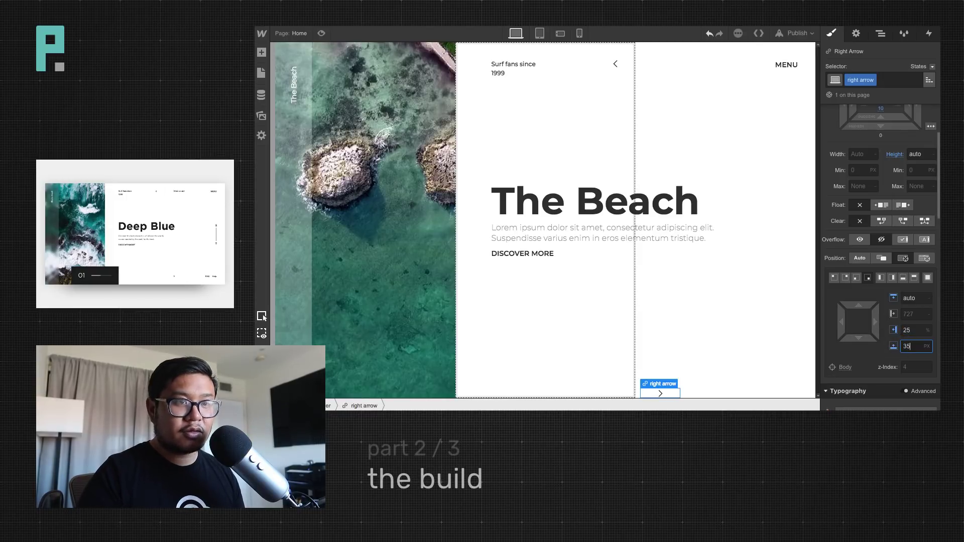
type("35")
key("Return")
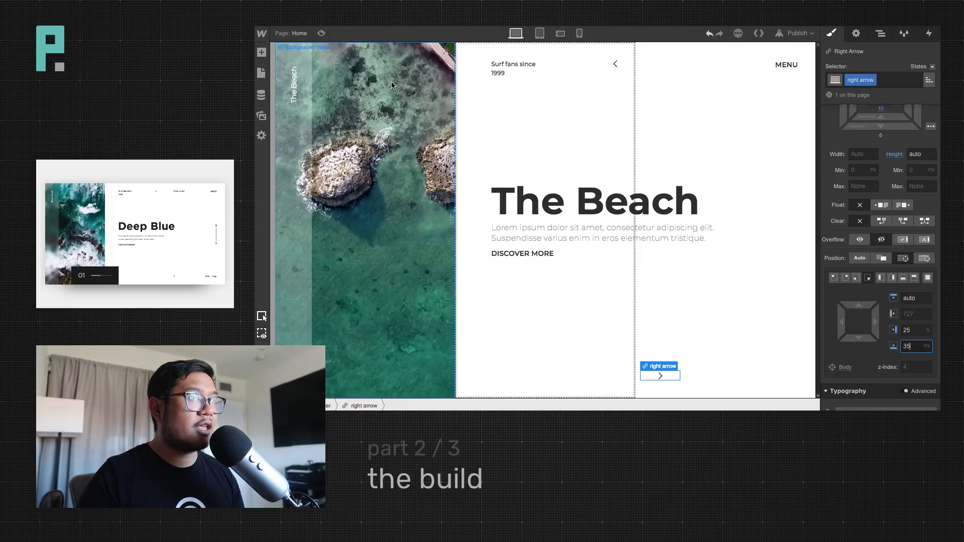
left_click(321, 33)
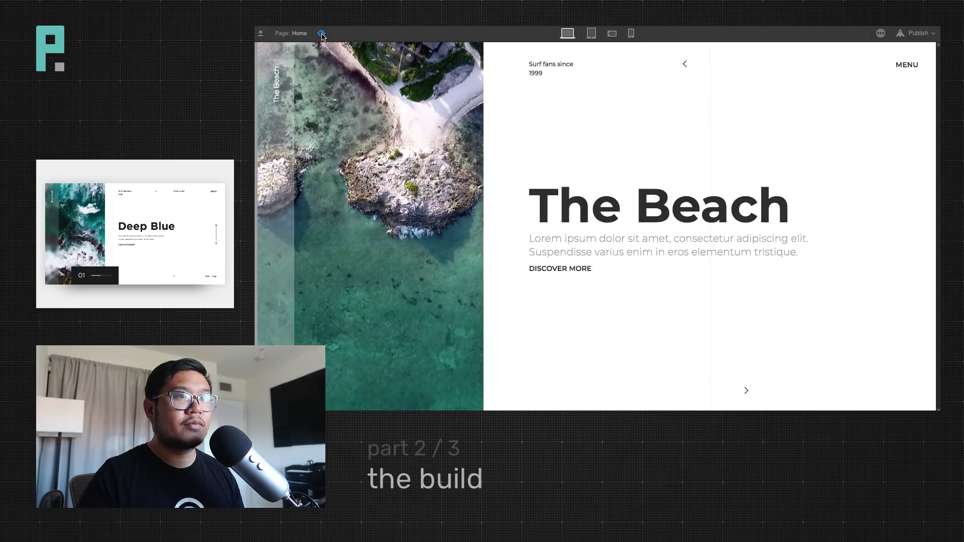
left_click(321, 33)
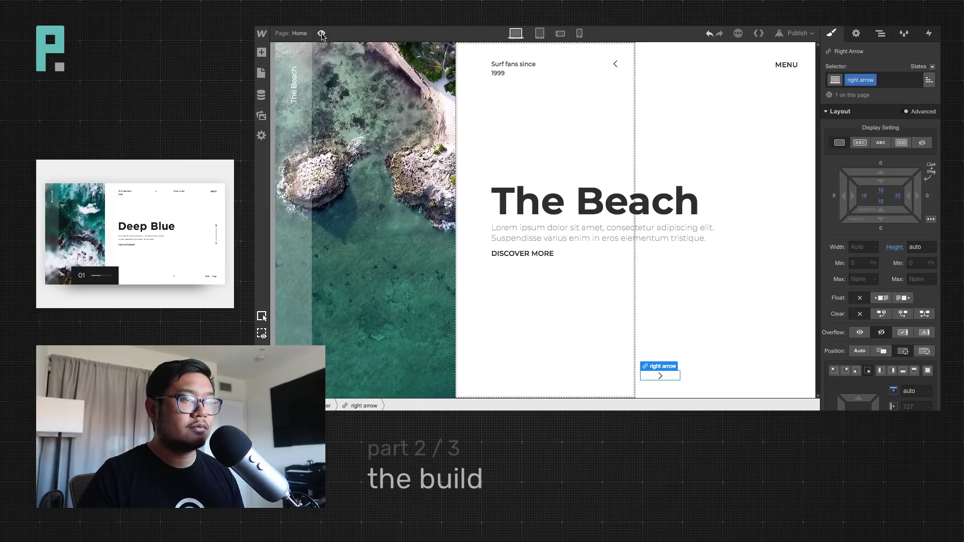
left_click(322, 34)
left_click(321, 34)
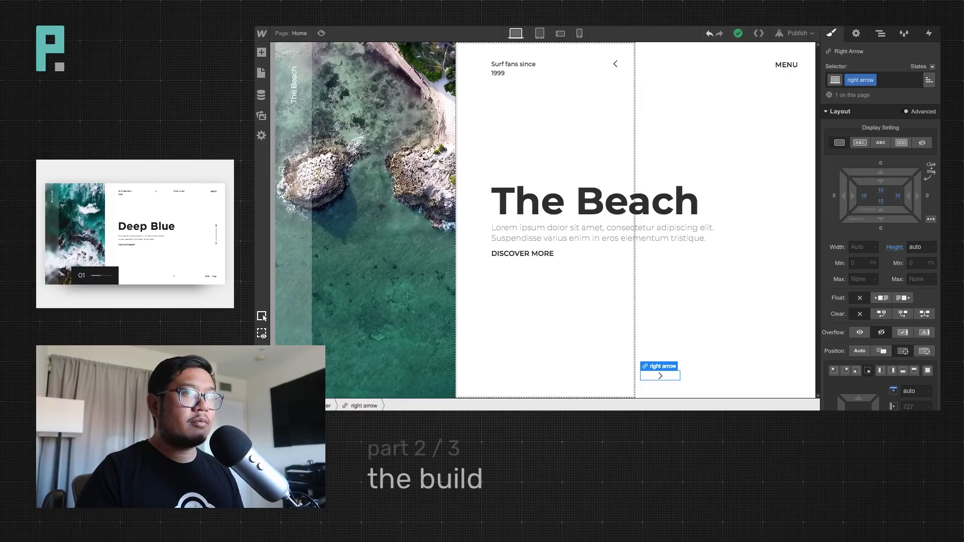
Add a Text Link element as the last item of the slide's flex block
left_click(796, 66)
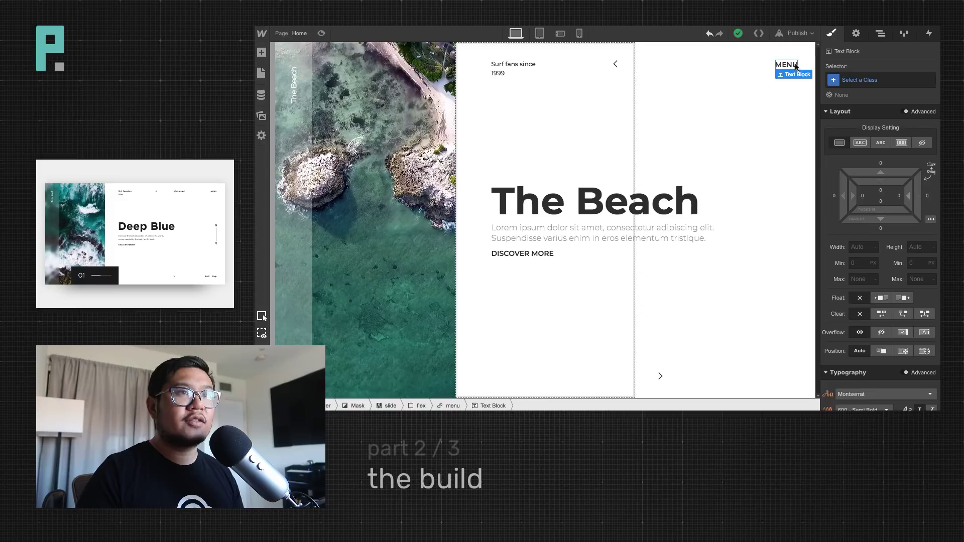
left_click(880, 33)
left_click(889, 205)
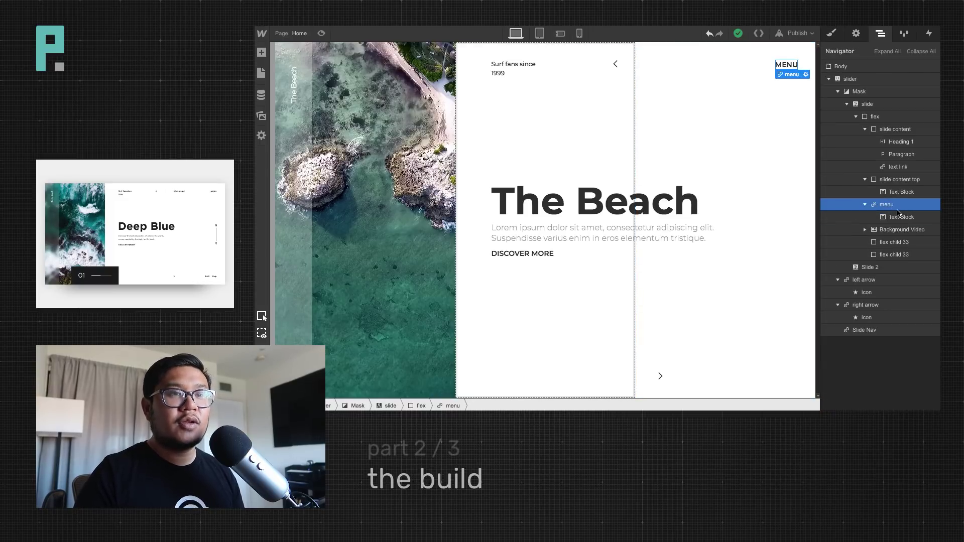
key("a")
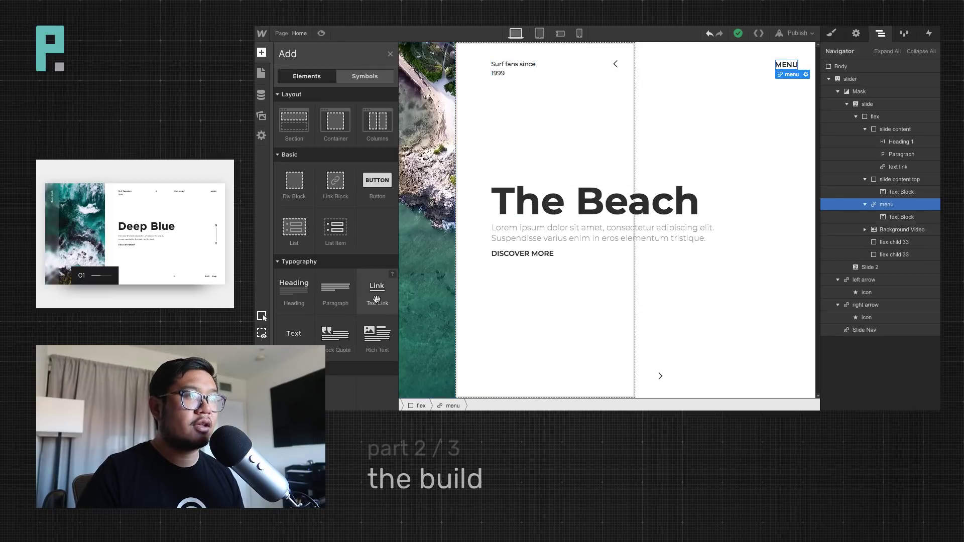
left_click_drag(377, 295, 917, 267)
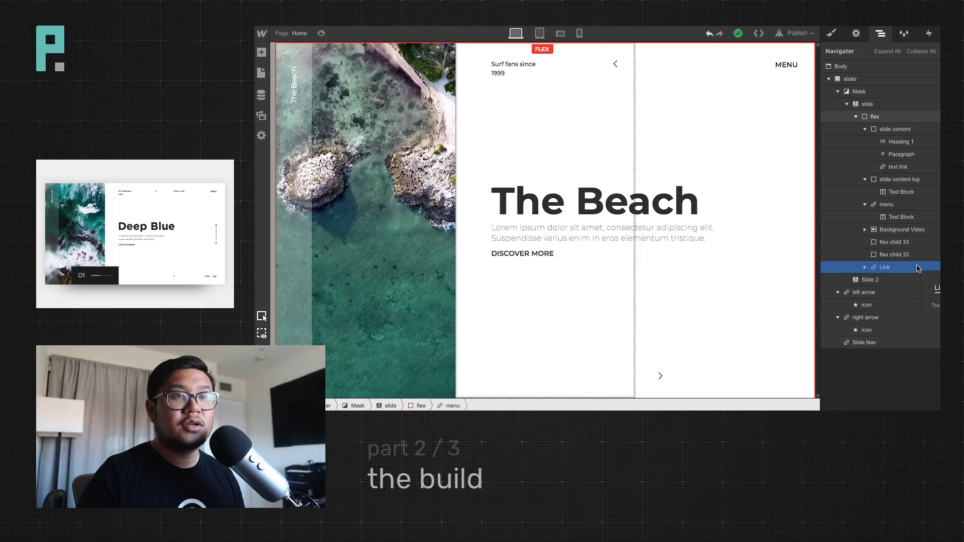
left_click_drag(917, 267, 917, 267)
Move the menu link block and the new text link out of the slide into the slider, directly above the Mask
left_click(857, 80)
left_click(832, 34)
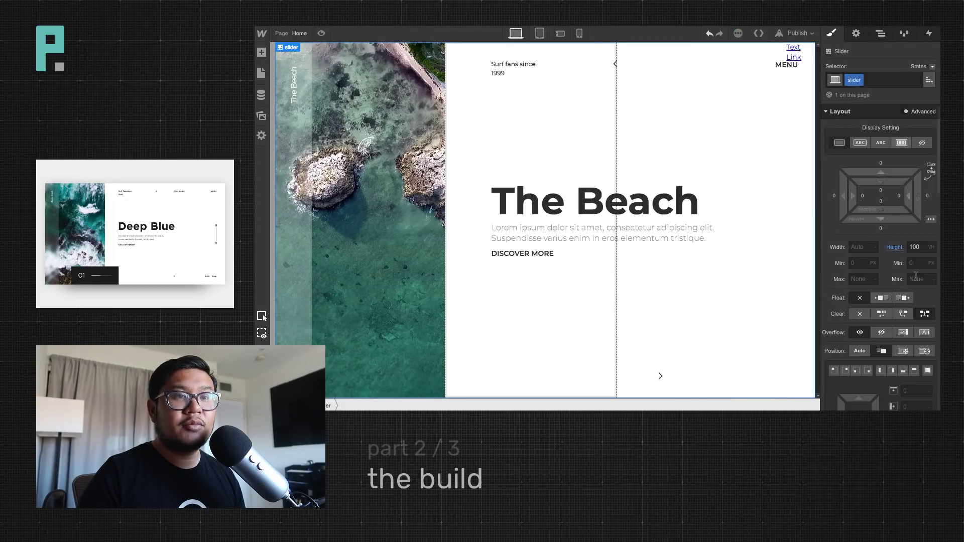
scroll(878, 361, "down", 1)
left_click(879, 33)
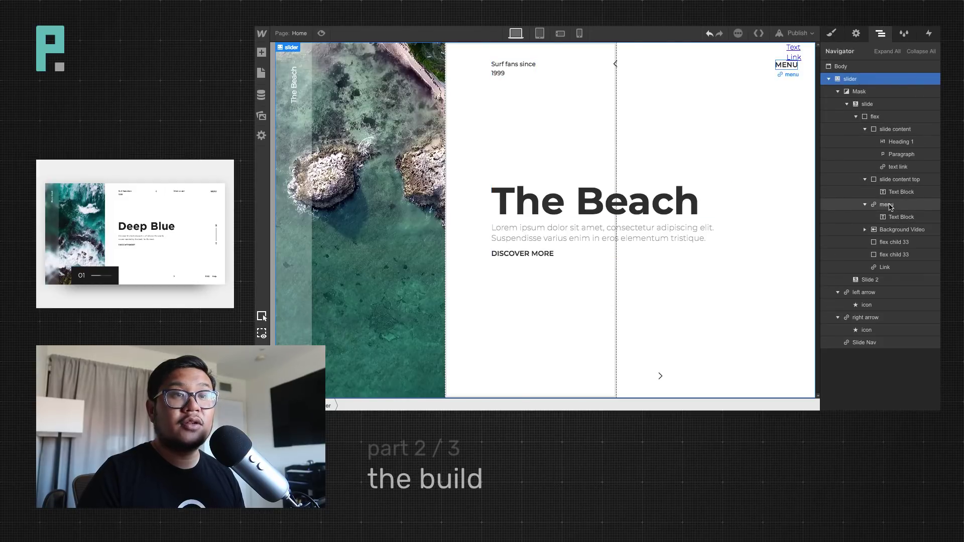
left_click_drag(871, 158, 871, 92)
left_click_drag(892, 260, 873, 99)
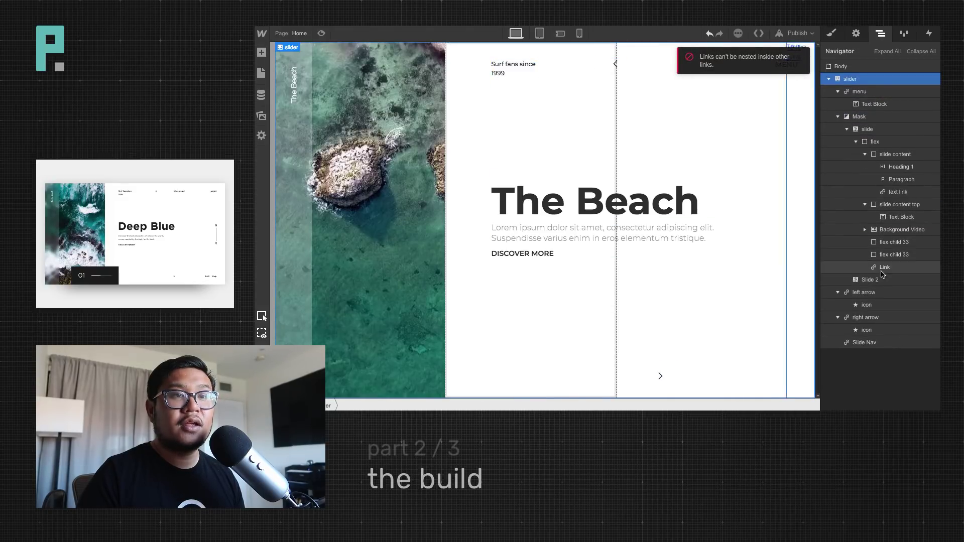
left_click_drag(883, 271, 888, 114)
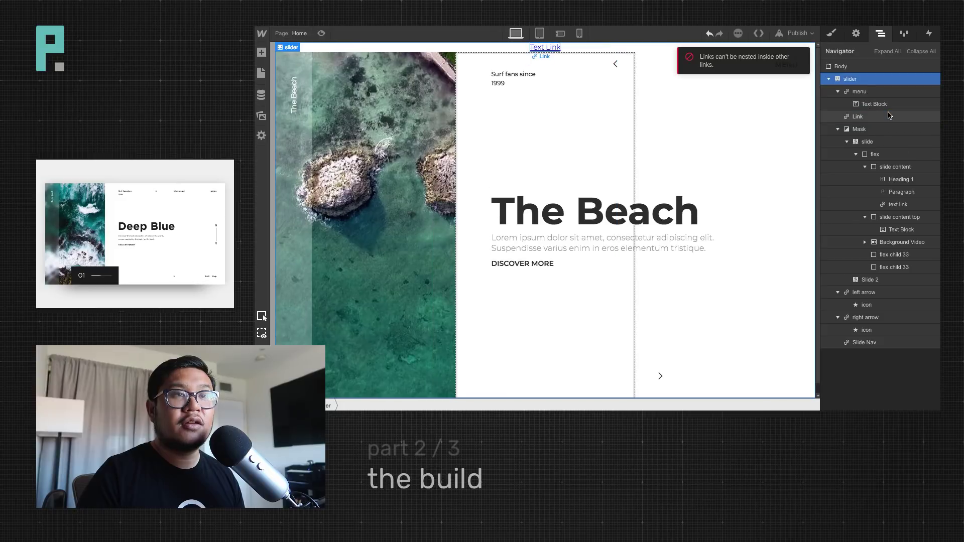
left_click(857, 96)
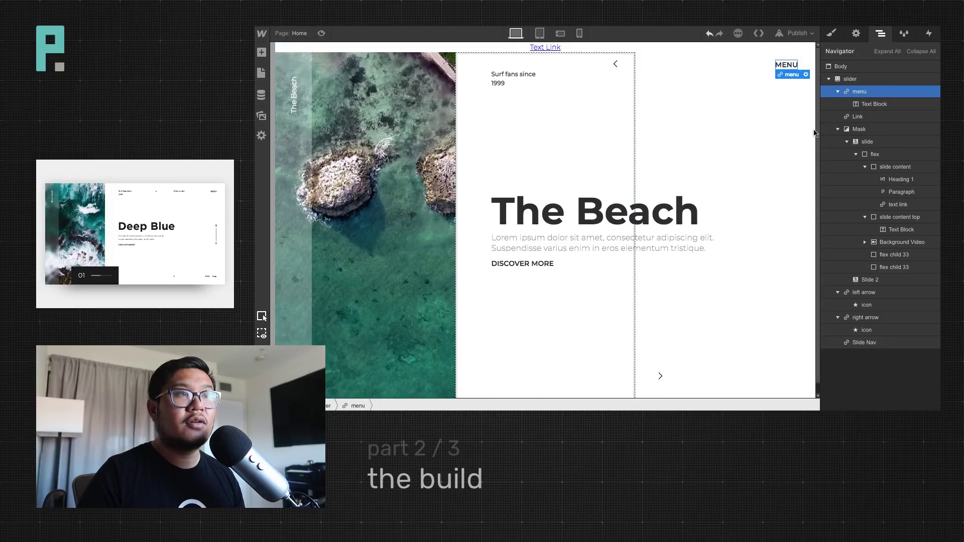
left_click(877, 104)
left_click(832, 34)
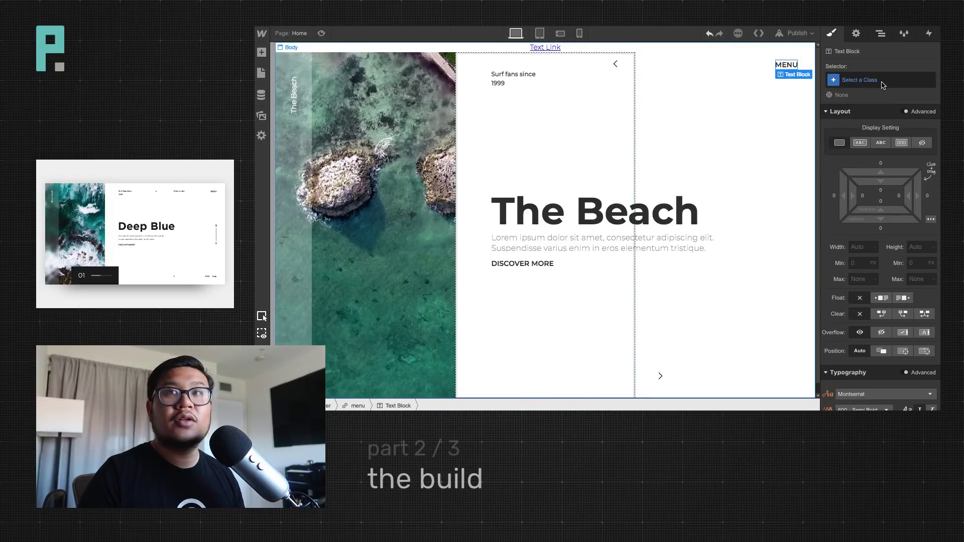
left_click(881, 80)
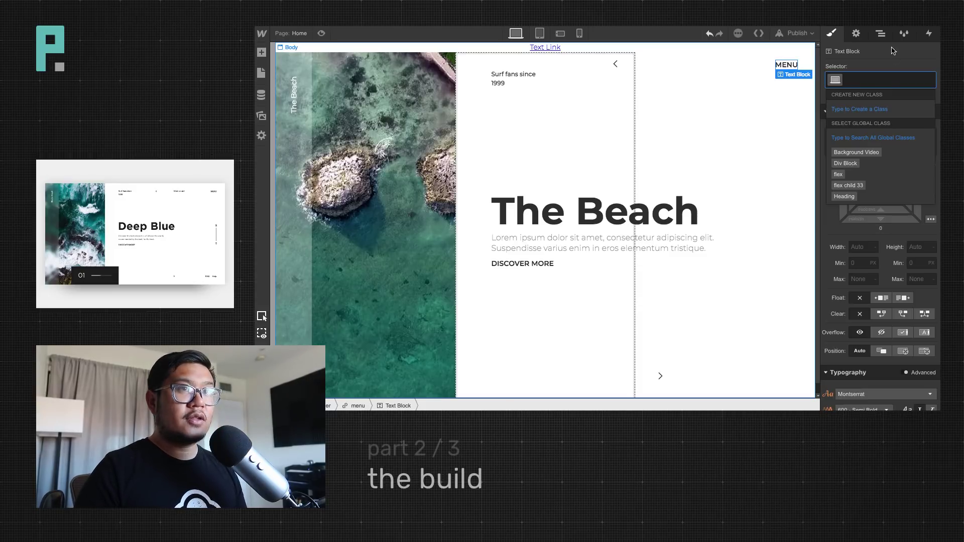
Duplicate the text link that sits above the Mask in the slider
left_click(544, 49)
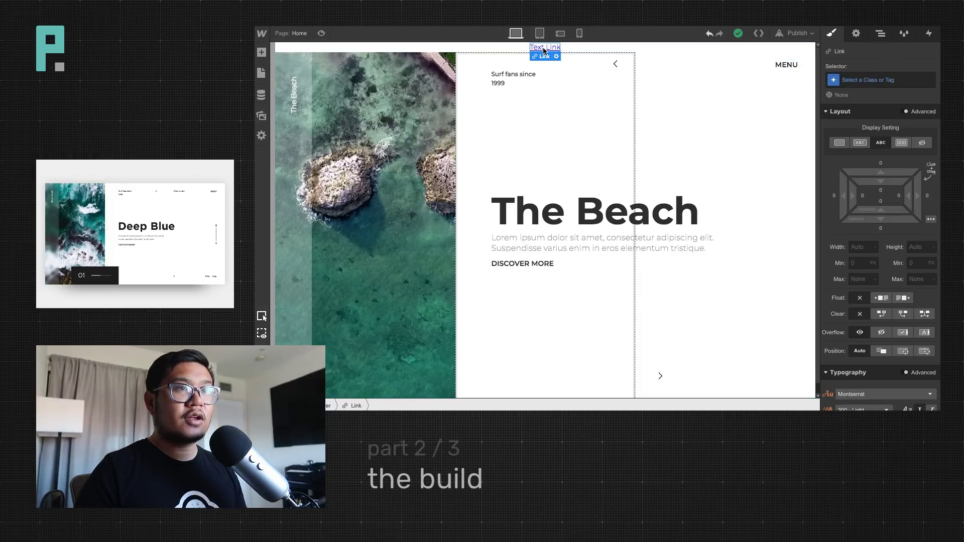
key("ctrl+c")
key("ctrl+v")
Add a Div Block above the Mask to hold both text links and give it the class "bottom links"
left_click(880, 33)
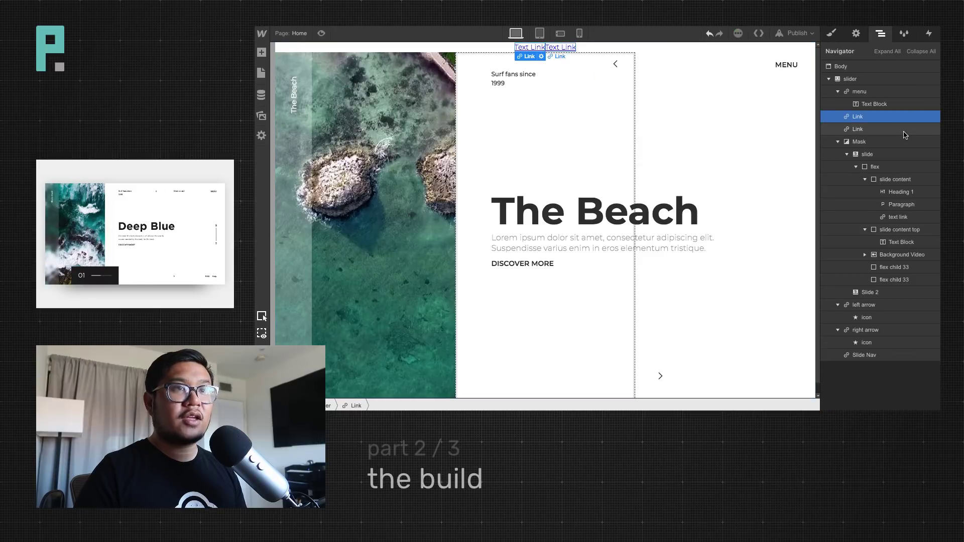
key("a")
left_click_drag(292, 186, 874, 125)
key("s")
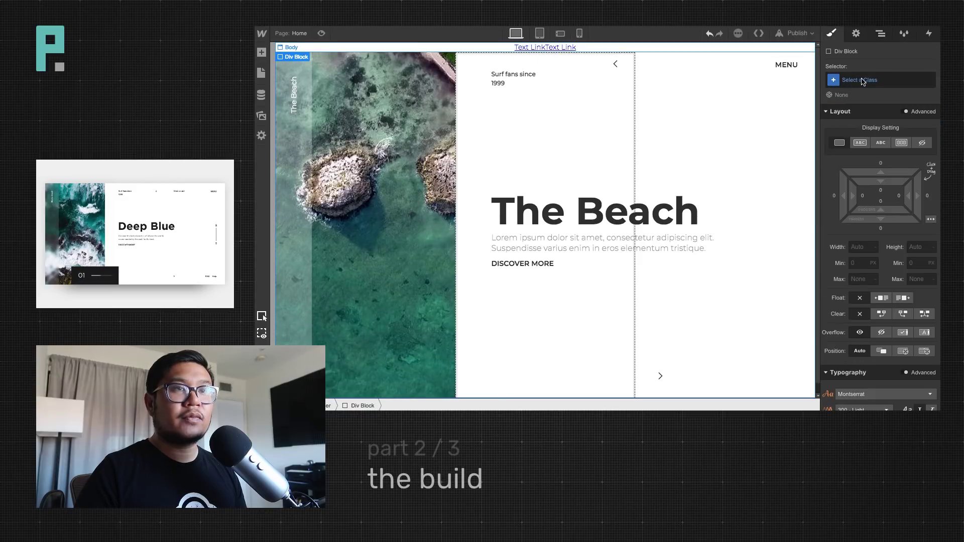
left_click(863, 80)
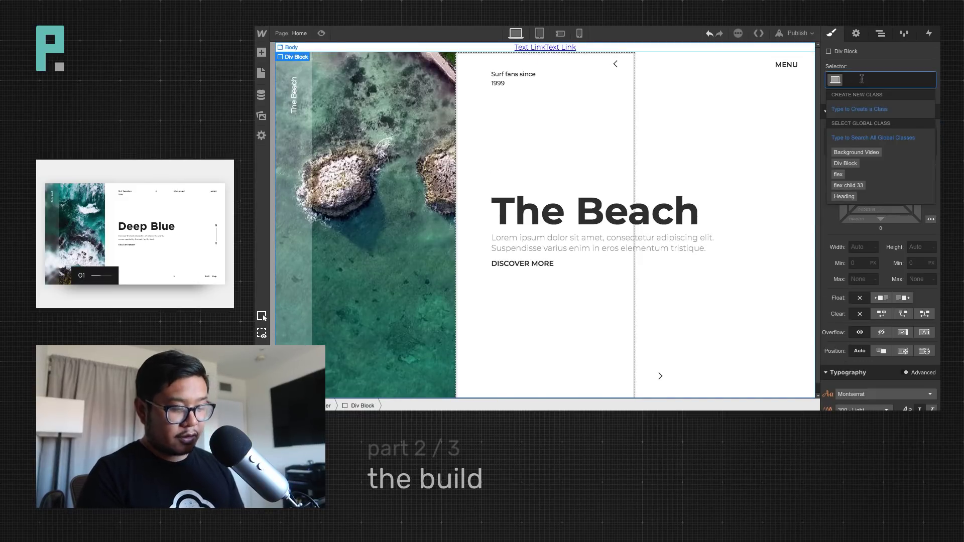
type("bottom link")
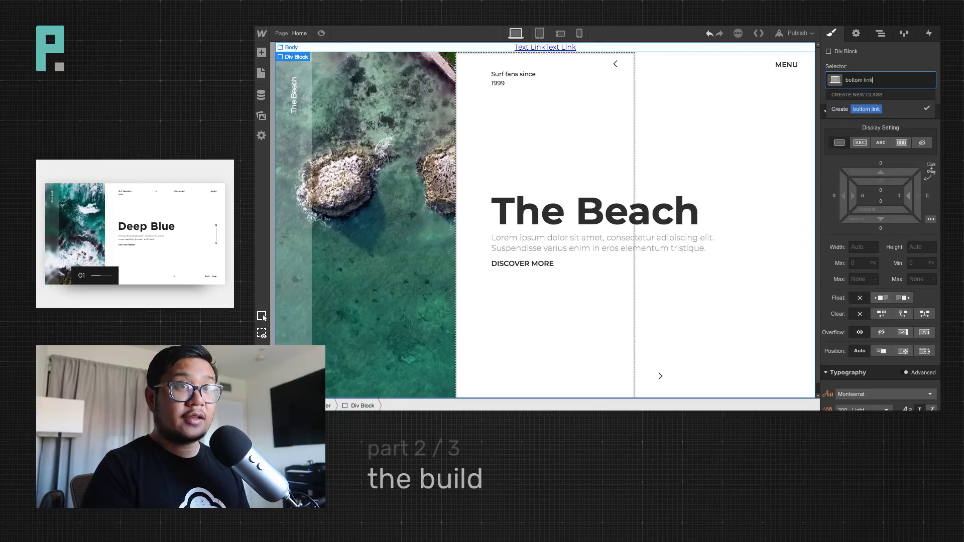
type("s")
key("Return")
Position the bottom links block absolutely at the slider's bottom right and check the right arrow's offsets
left_click(903, 351)
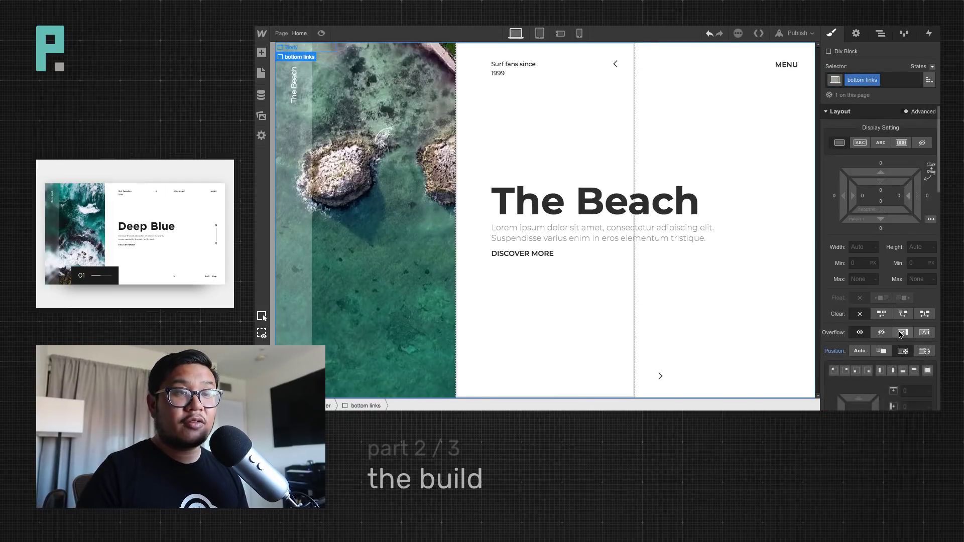
scroll(901, 335, "down", 2)
left_click(868, 340)
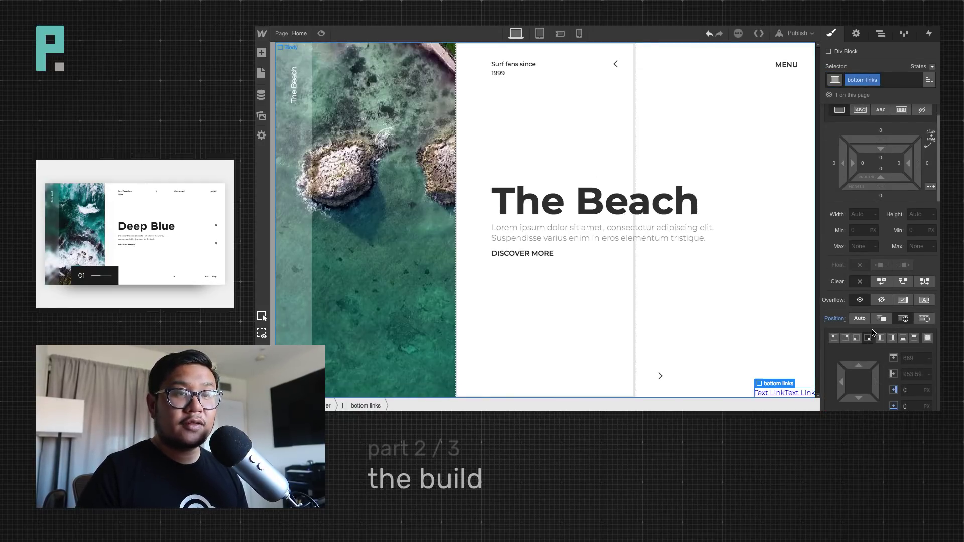
scroll(872, 333, "down", 1)
left_click(661, 376)
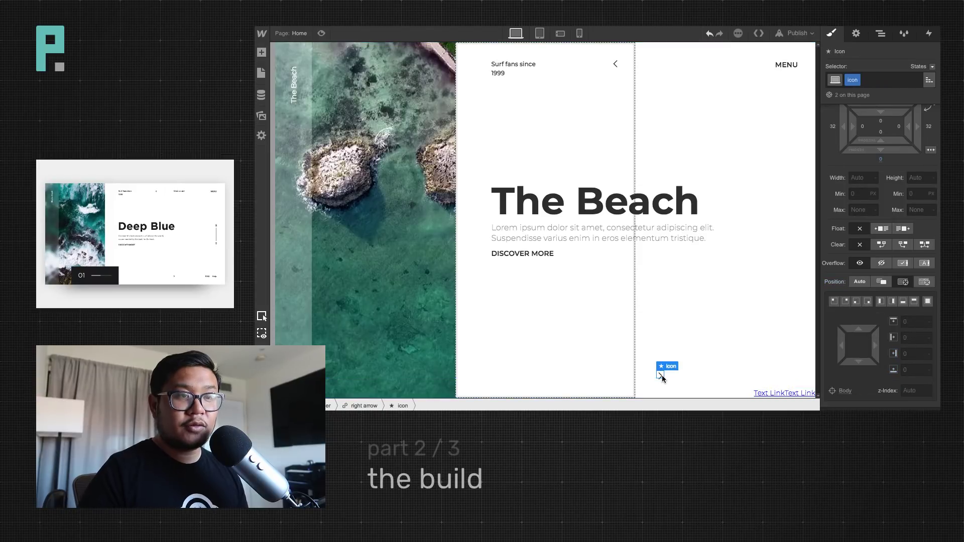
left_click(661, 376)
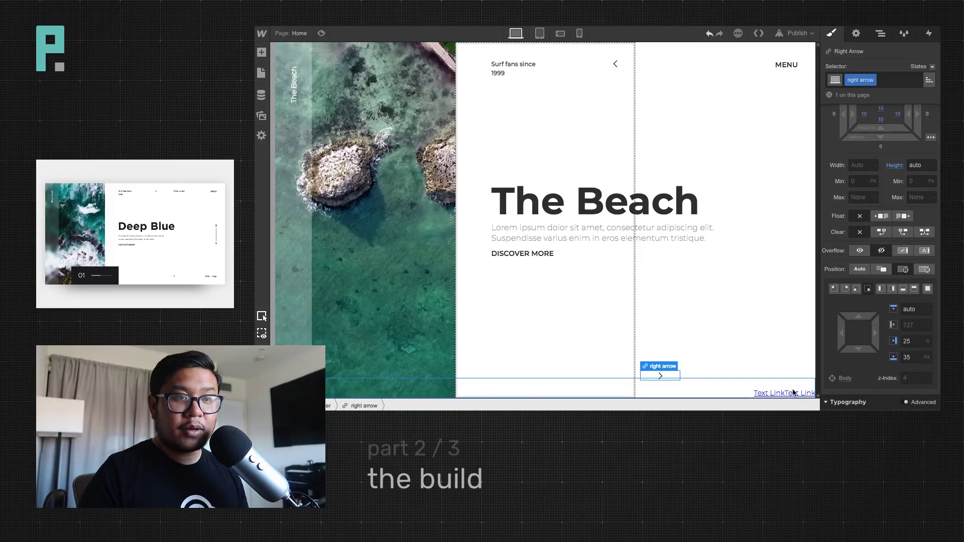
Hide the slider's Slide Nav by setting its display to none
left_click(765, 396)
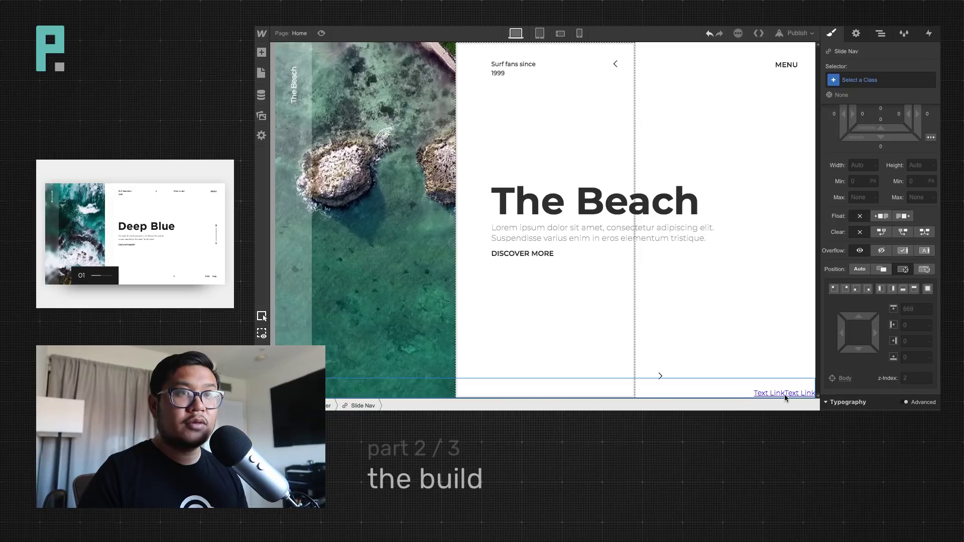
left_click(880, 33)
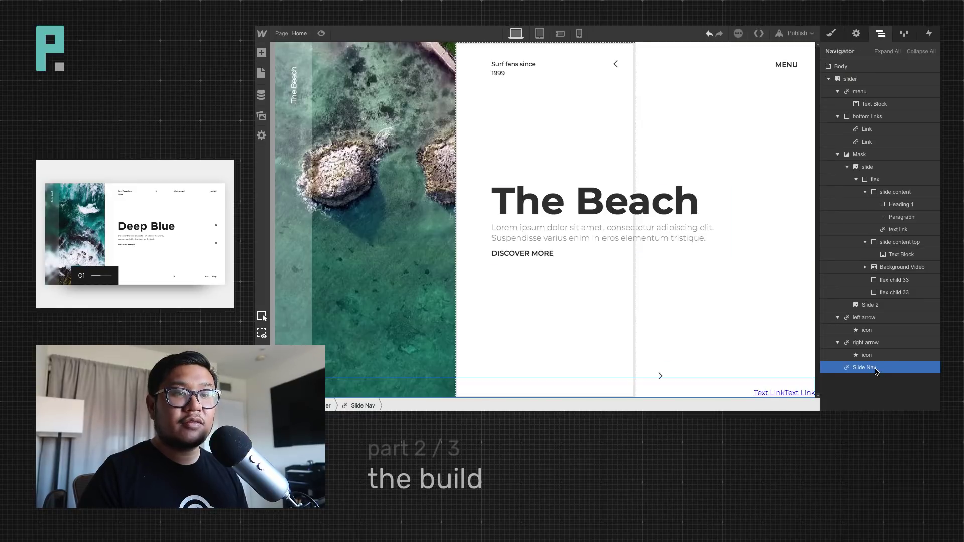
left_click(832, 33)
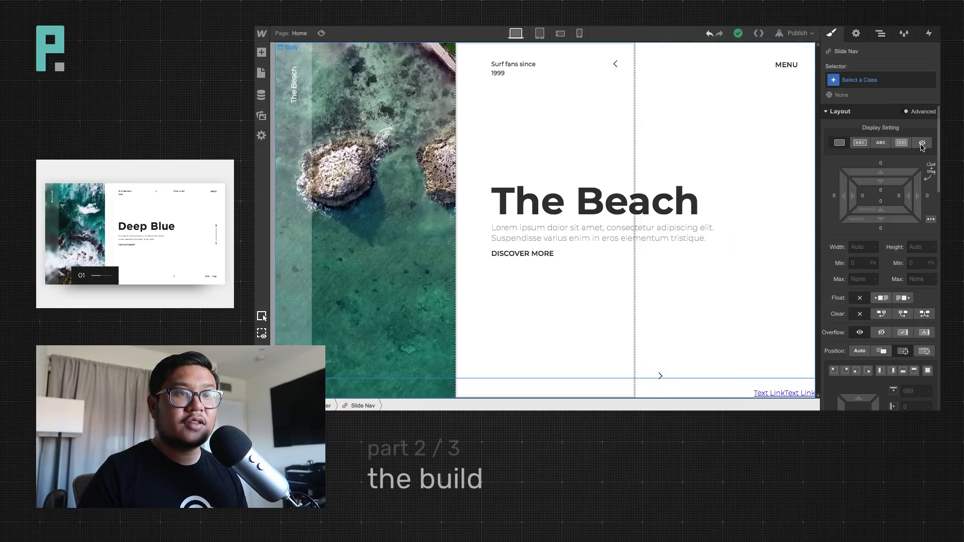
left_click(923, 145)
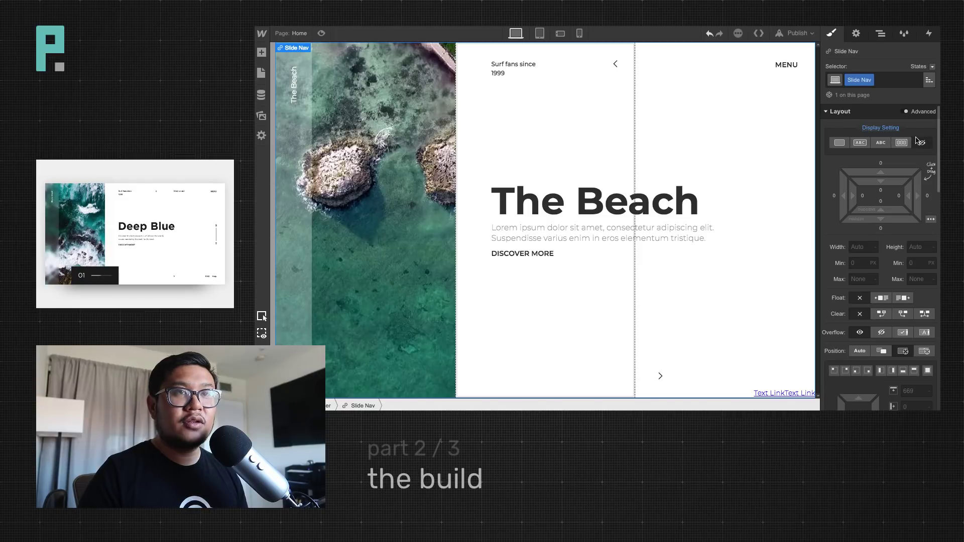
Set the bottom links block's bottom and right offsets to 35 px each
left_click(880, 33)
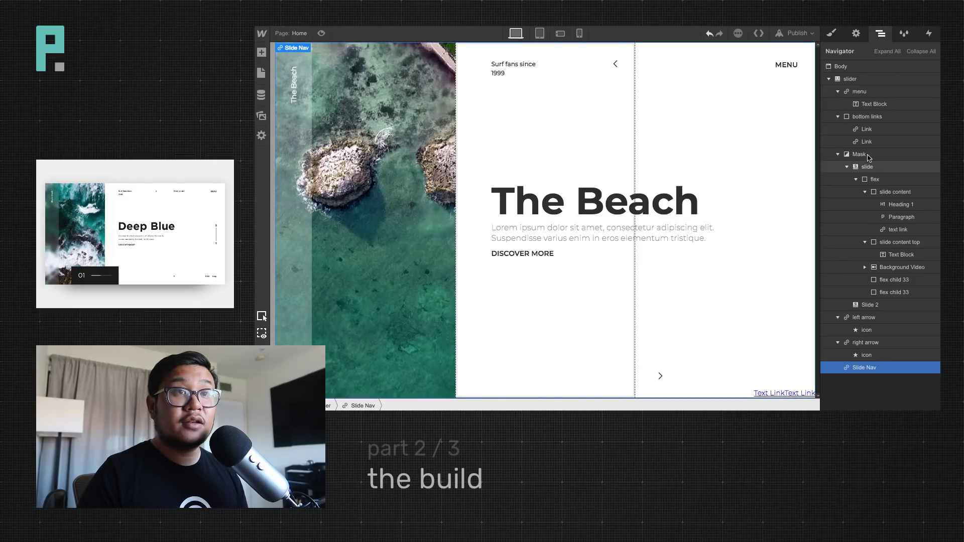
left_click(880, 117)
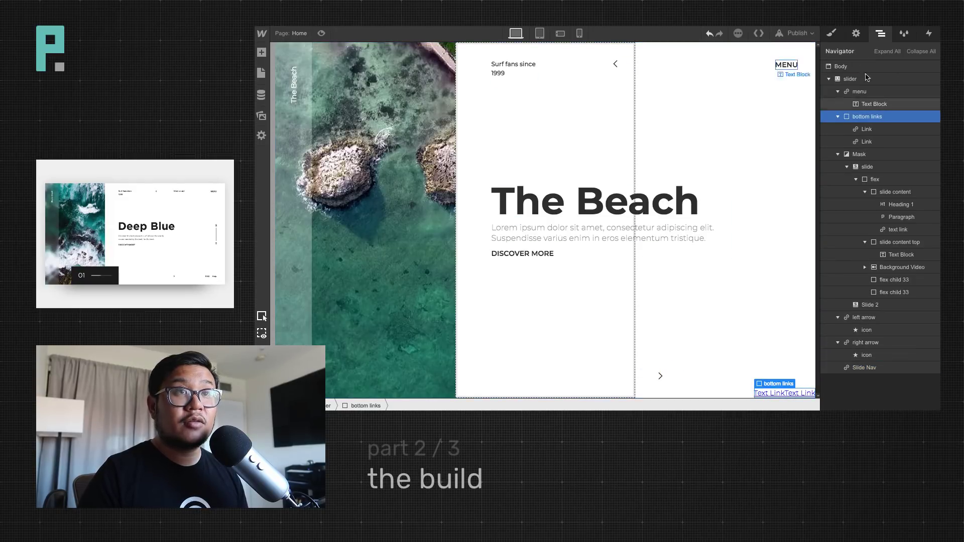
left_click(832, 34)
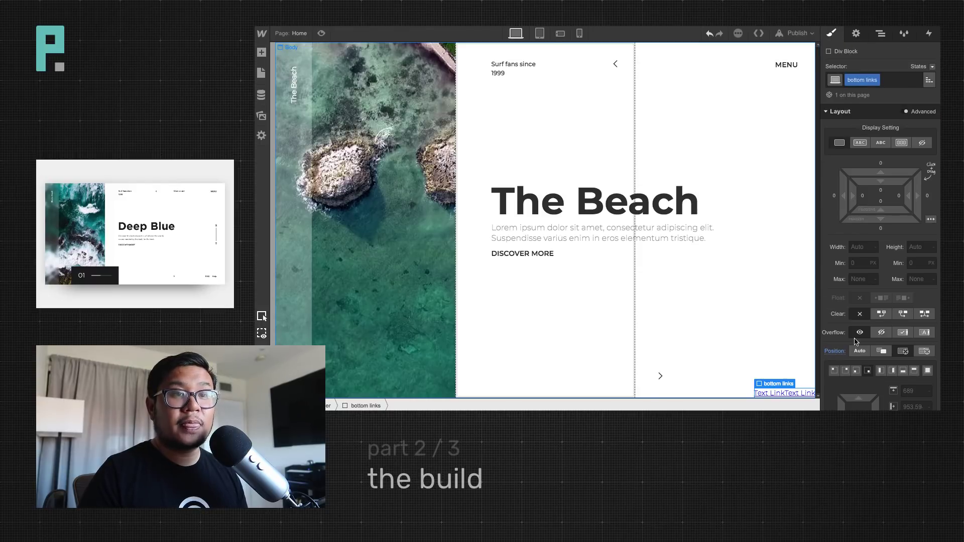
scroll(884, 302, "down", 10)
left_click(894, 370)
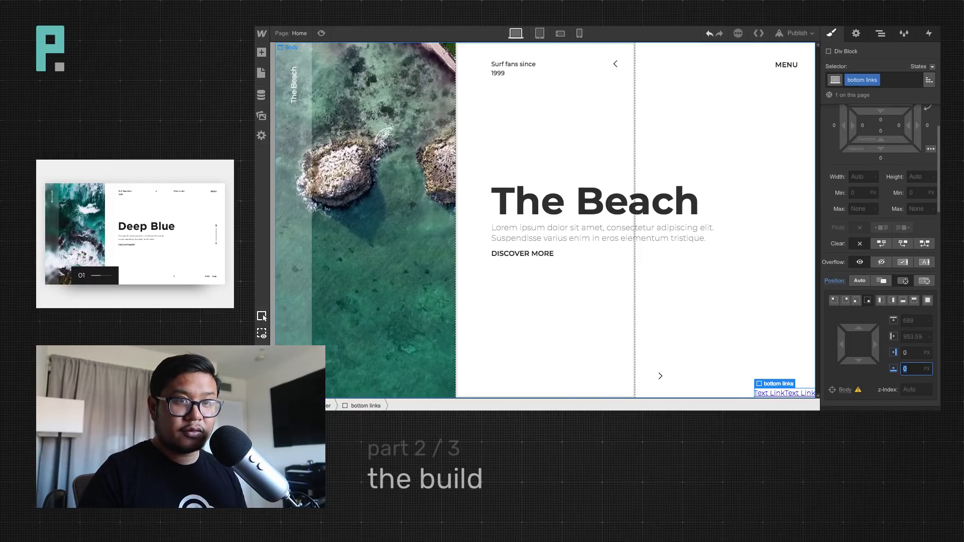
type("35")
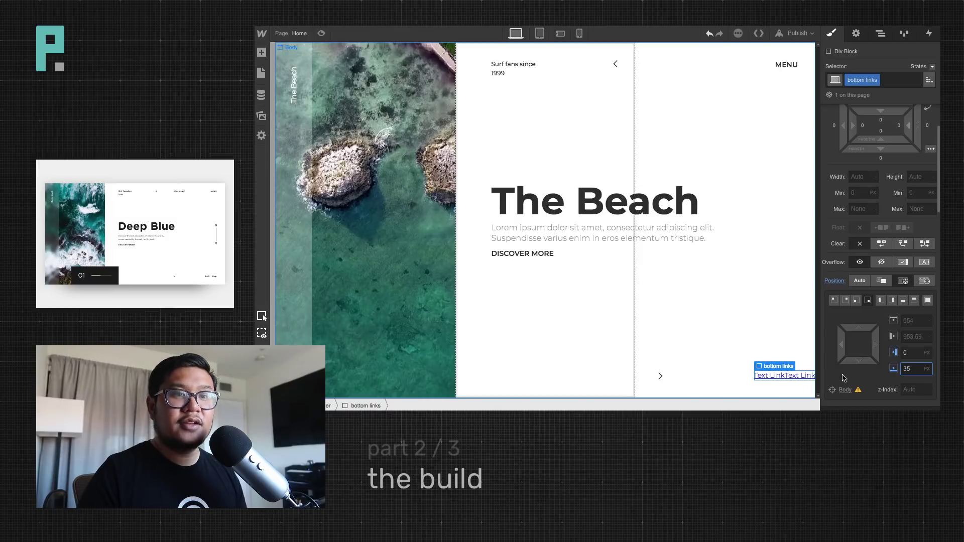
left_click(888, 354)
type("35")
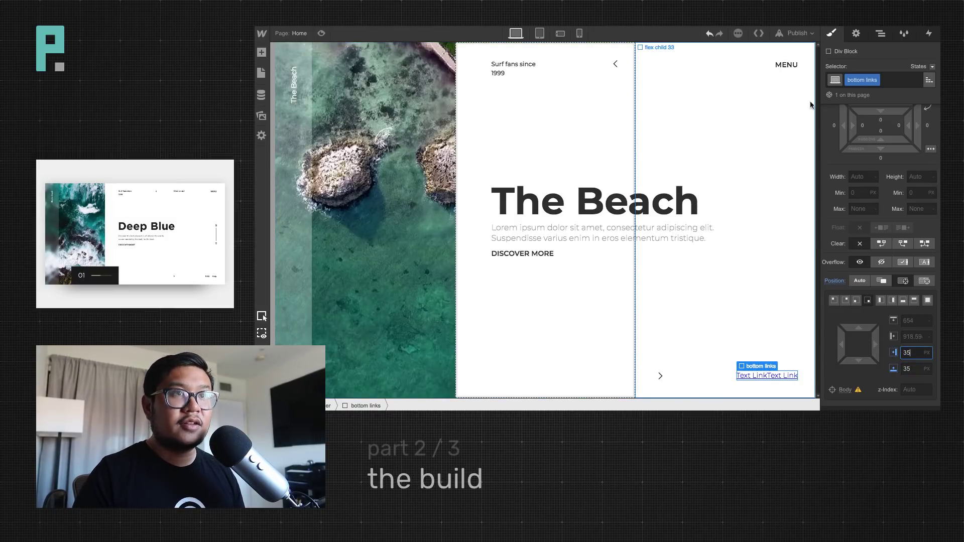
Set the z-index to 1 on the menu link block's base "menu" class and return to its combo class
left_click(767, 380)
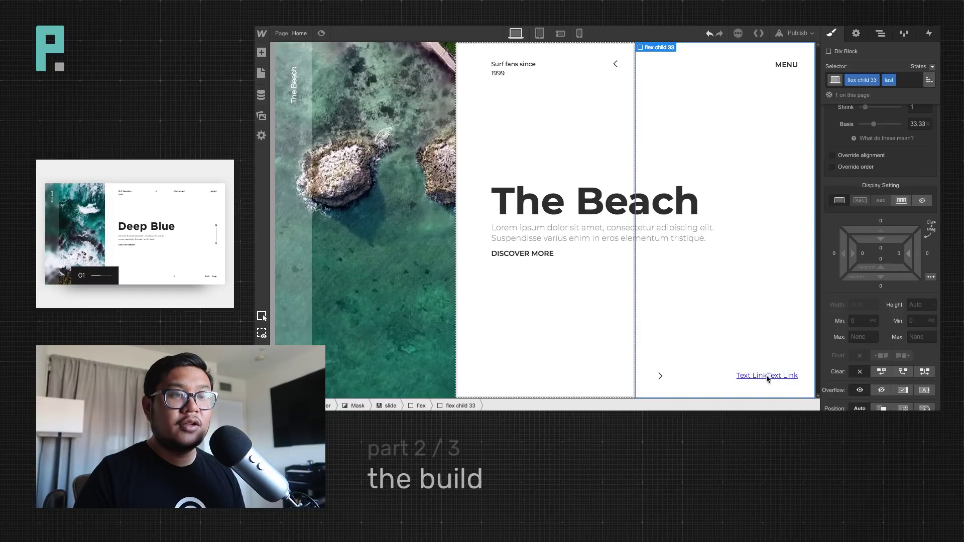
left_click(881, 33)
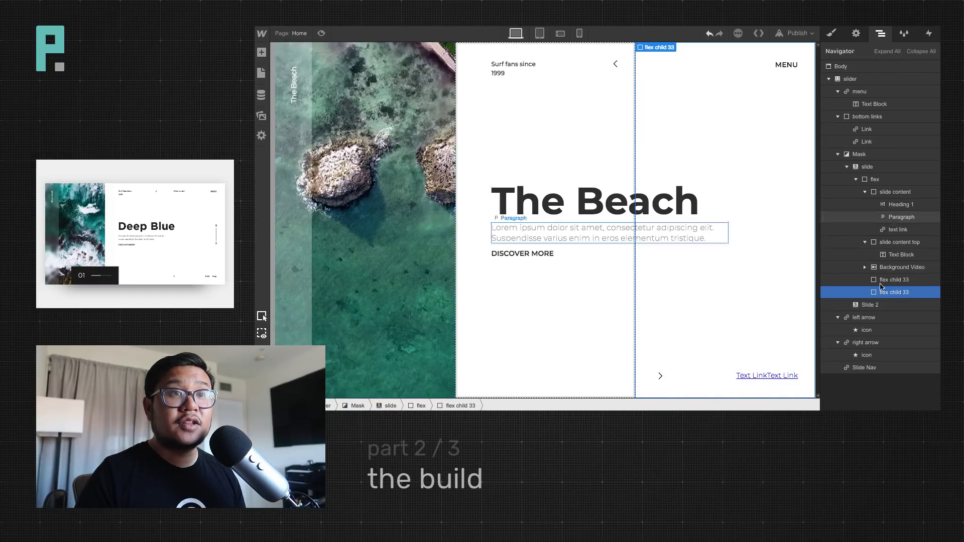
left_click(868, 116)
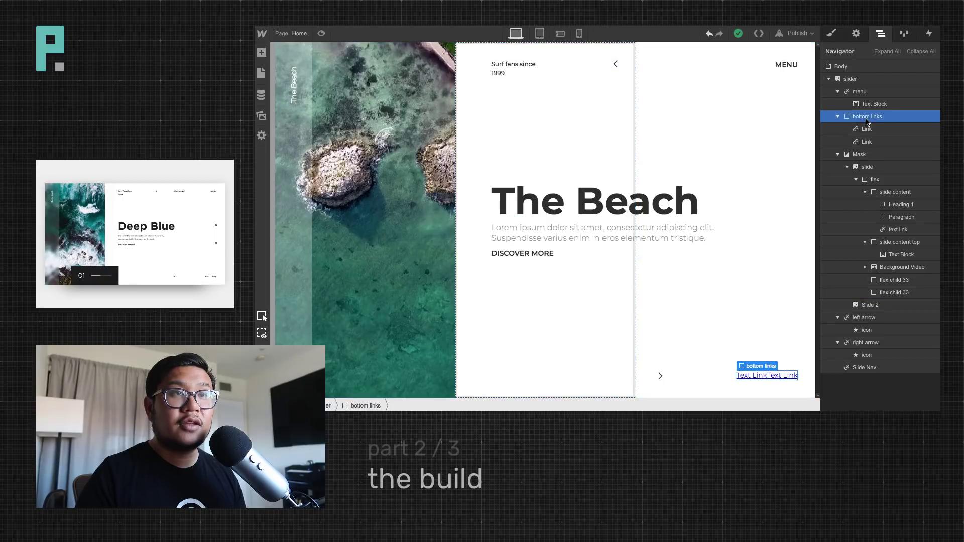
left_click(860, 91)
left_click(832, 33)
scroll(892, 333, "down", 3)
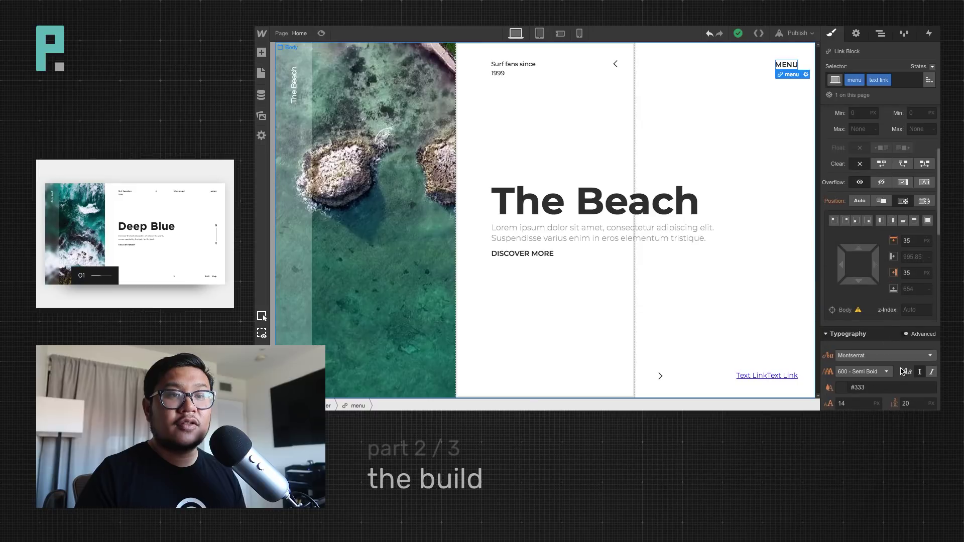
left_click(930, 80)
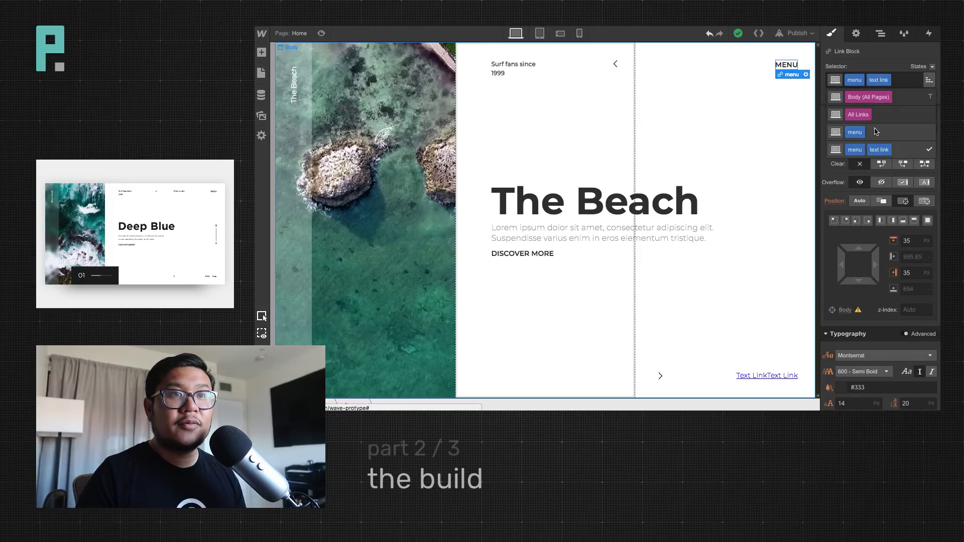
left_click(876, 130)
left_click(910, 306)
type("1")
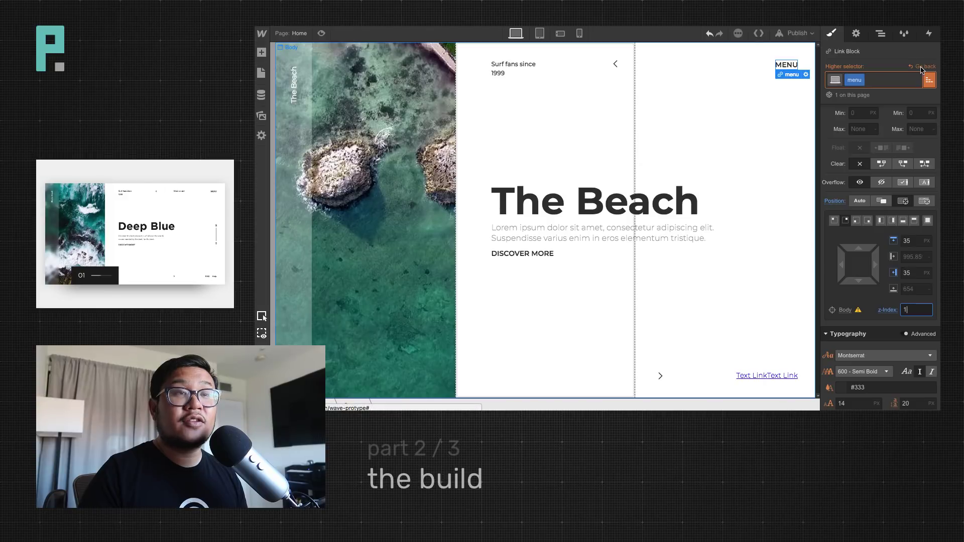
left_click(887, 83)
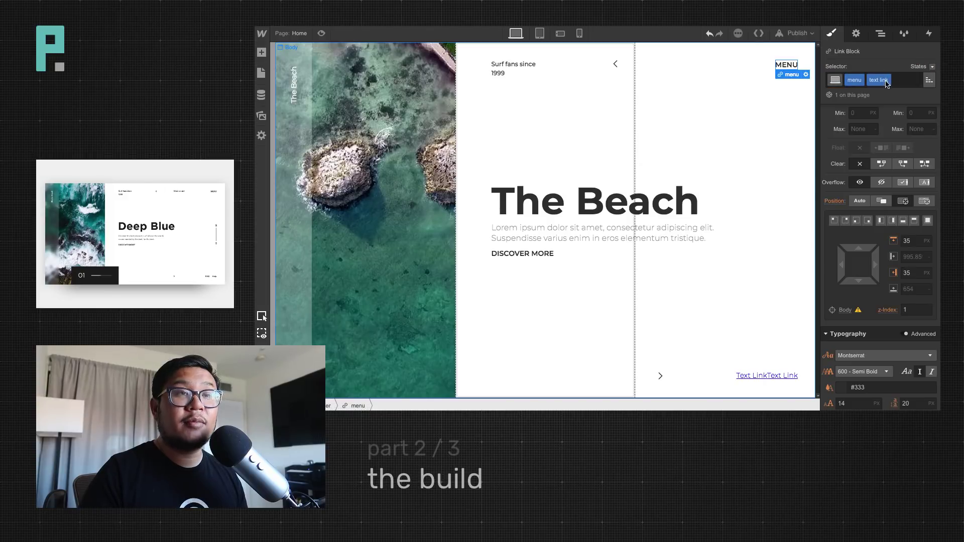
Set the bottom links block's z-index to 1
left_click(881, 33)
left_click(933, 116)
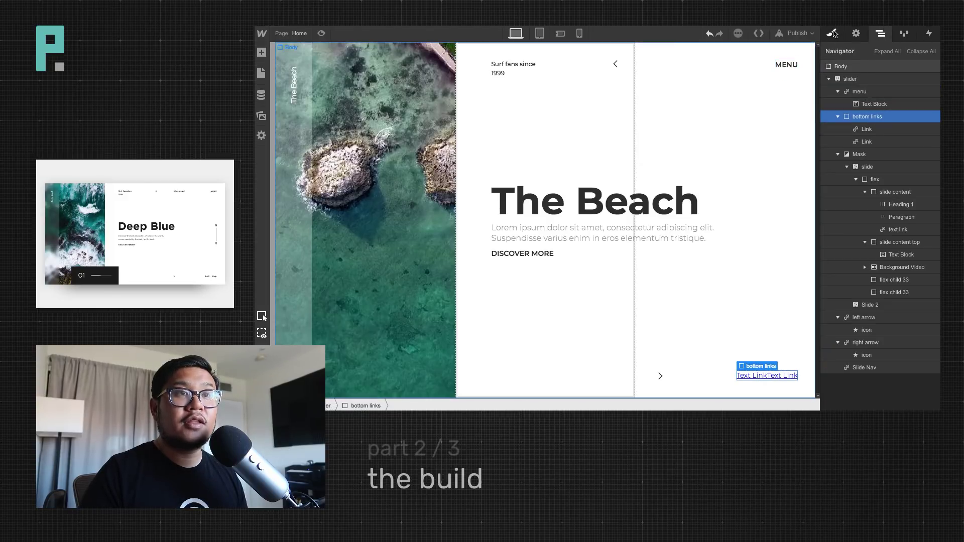
left_click(831, 33)
scroll(915, 339, "down", 2)
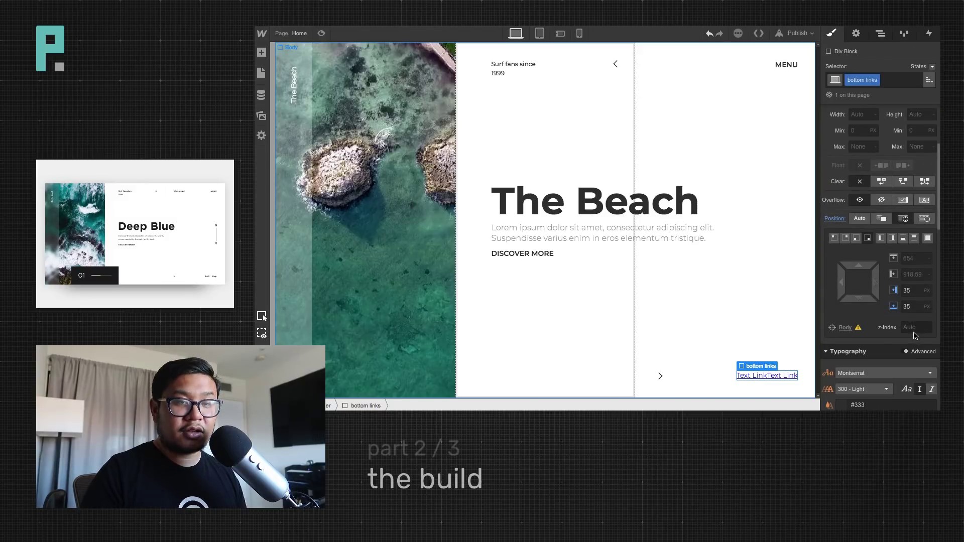
left_click(914, 331)
type("1")
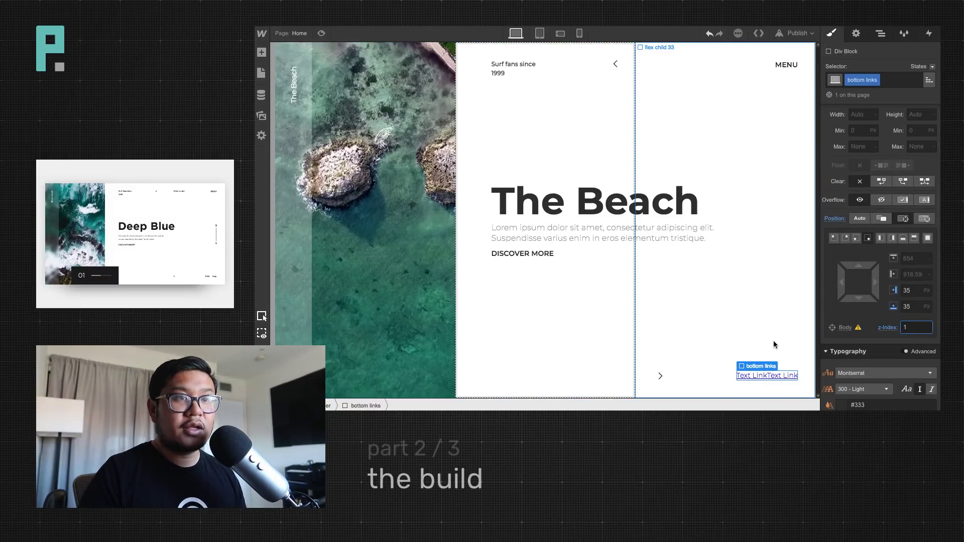
Collapse the first slide's contents in the element tree
left_click(782, 366)
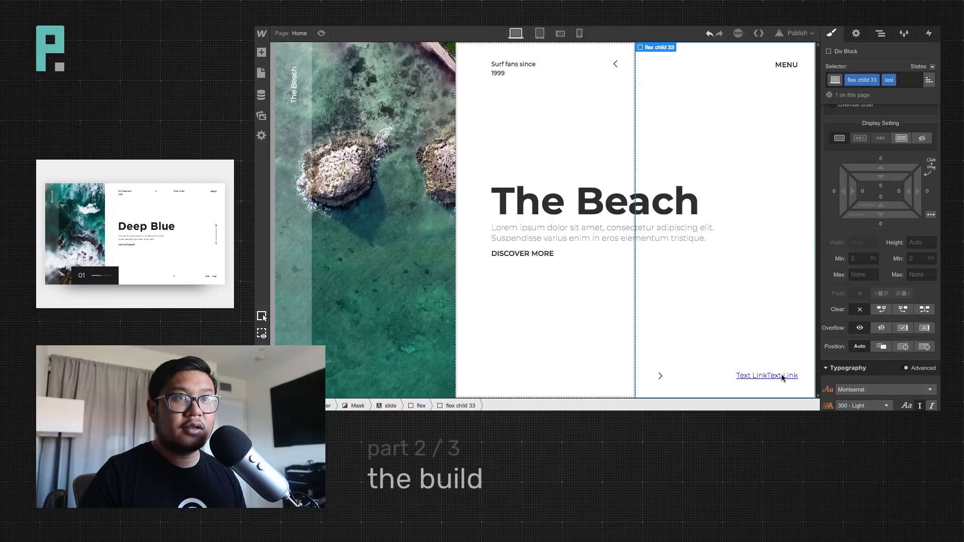
left_click(881, 34)
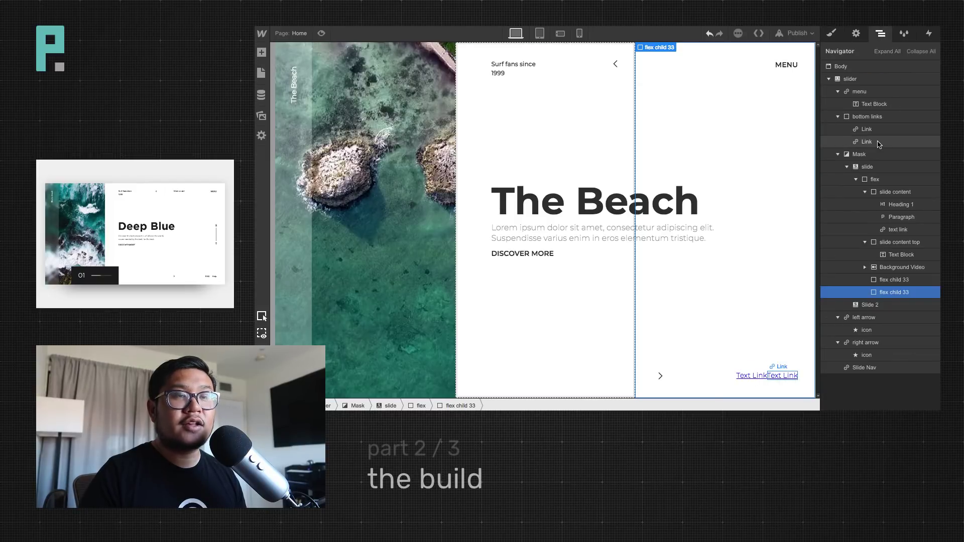
left_click(848, 166)
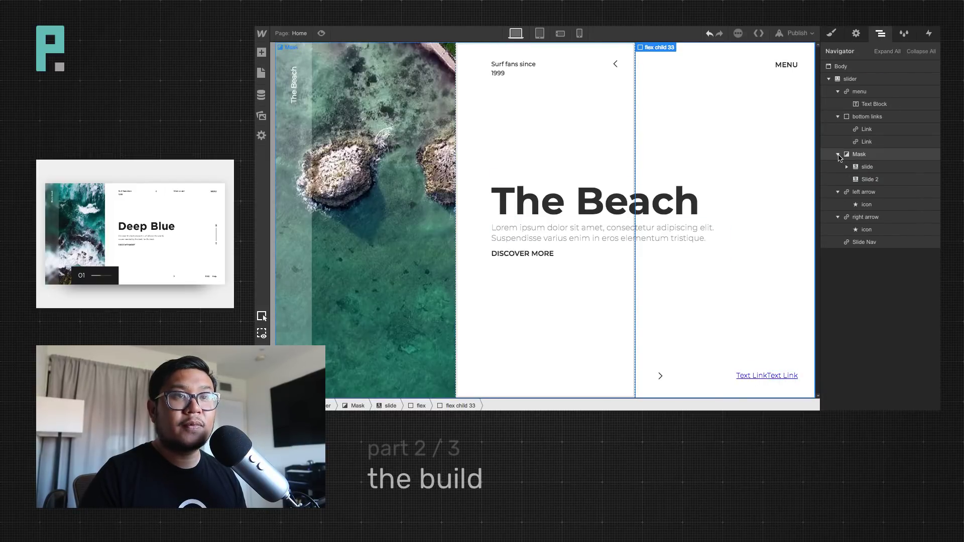
Check the slider Mask's z-index and set the z-index to 2 on the menu link block's base "menu" class
left_click(838, 154)
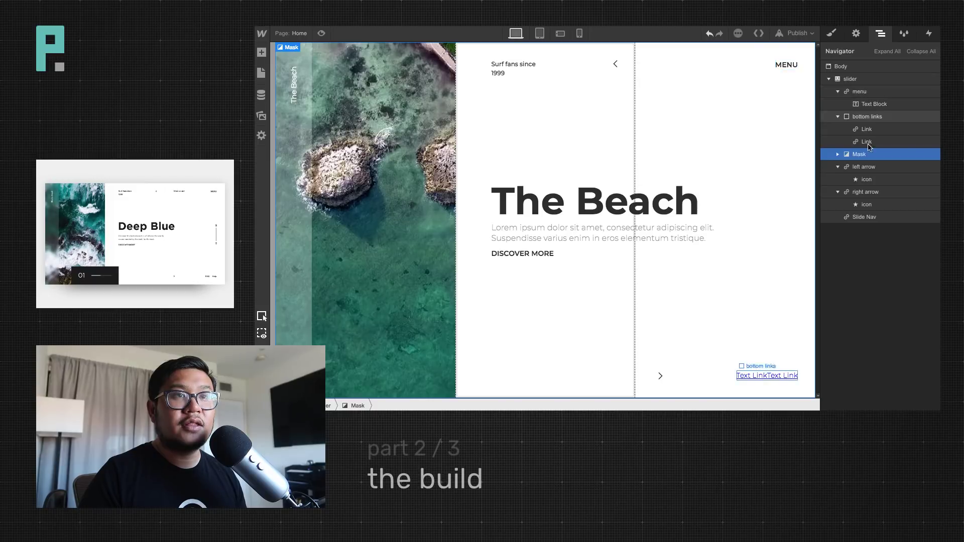
left_click(832, 33)
scroll(914, 321, "down", 3)
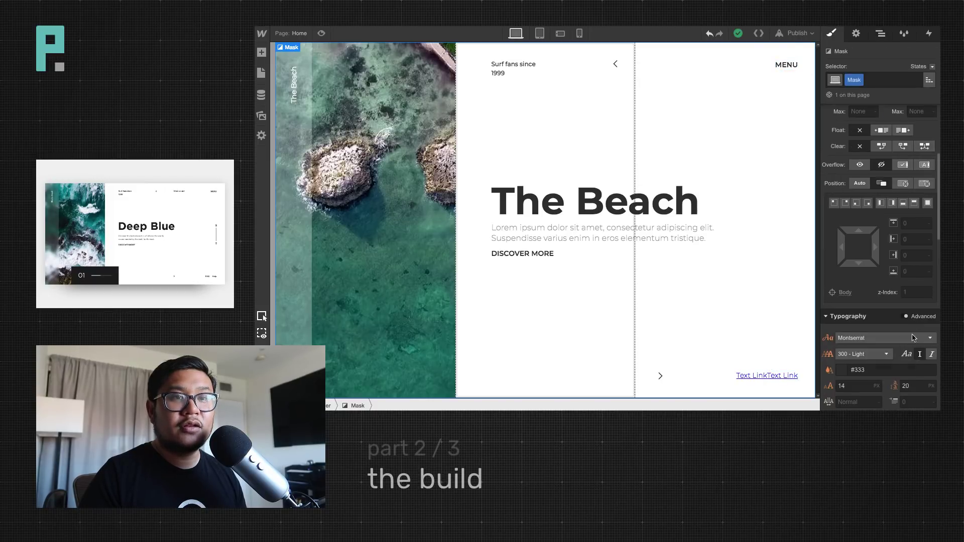
left_click(880, 33)
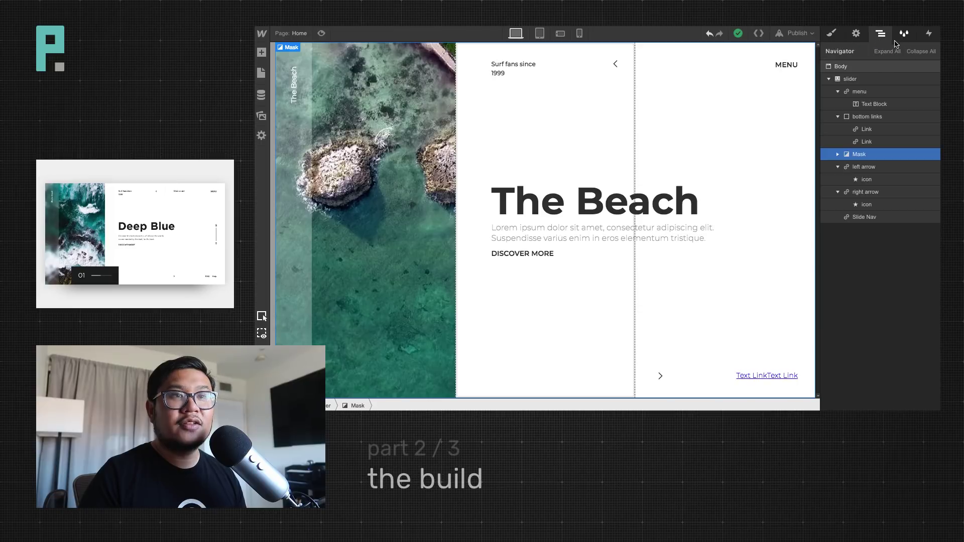
left_click(860, 92)
key("s")
scroll(912, 344, "down", 3)
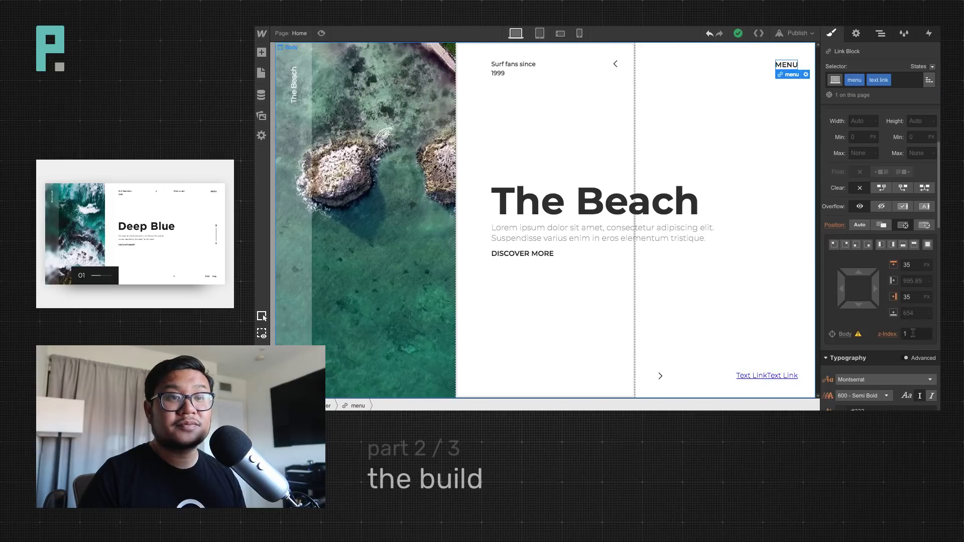
left_click(913, 333)
left_click(930, 80)
left_click(855, 132)
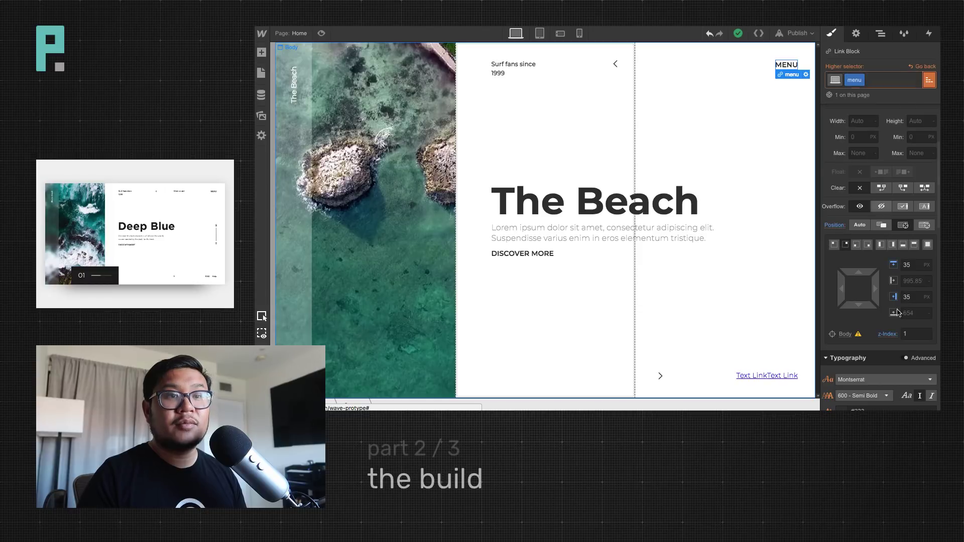
left_click(915, 334)
type("2")
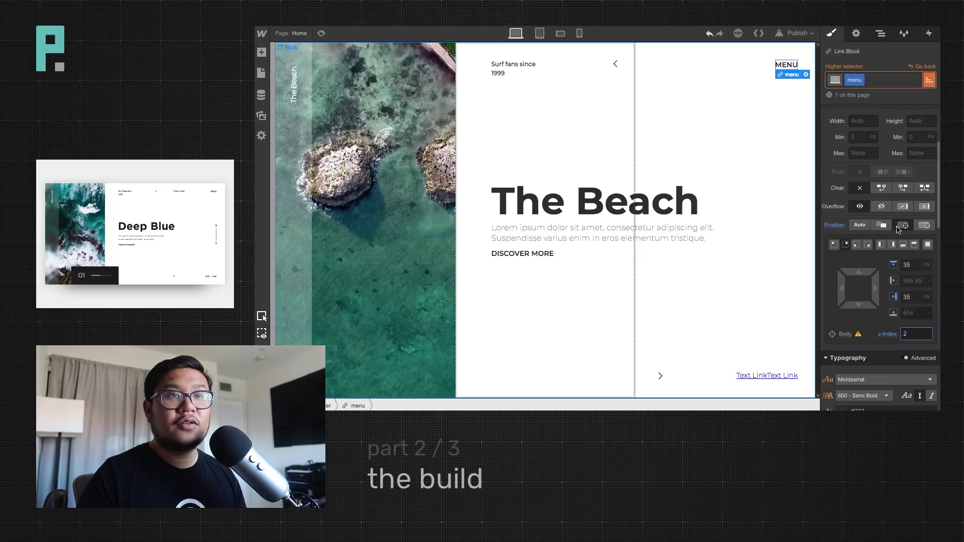
Change the texts of the two links in the bottom links block to "FAQ" and "Help"
left_click(881, 33)
left_click(864, 100)
left_click(828, 33)
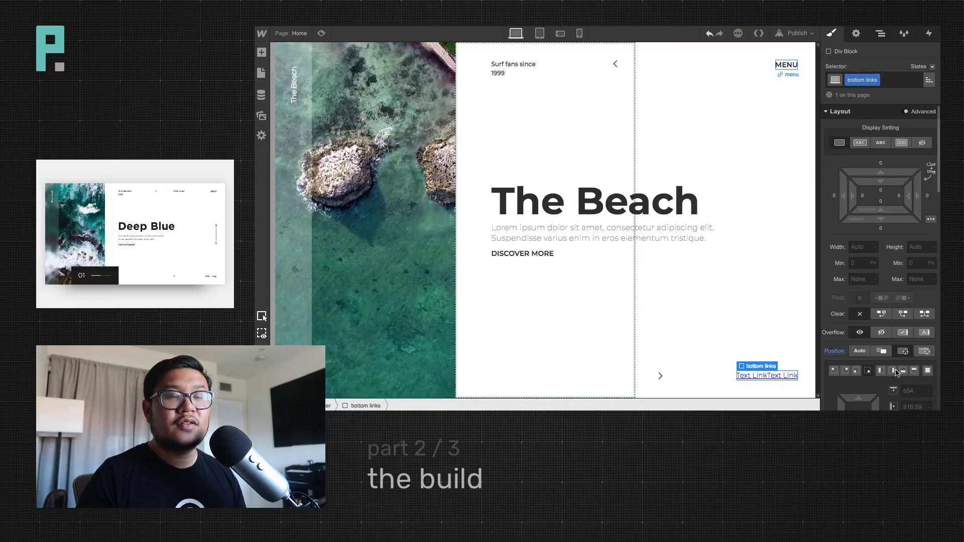
scroll(897, 343, "down", 5)
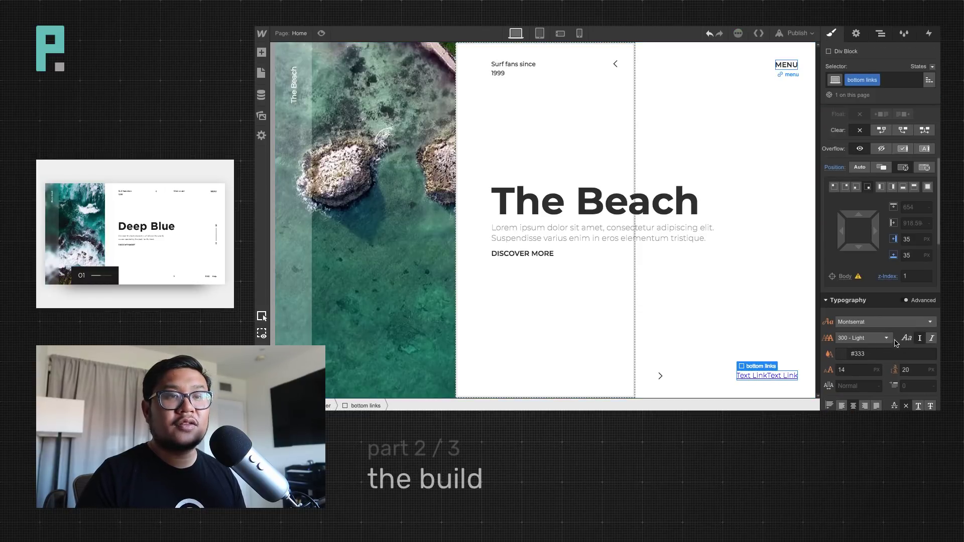
left_click(758, 377)
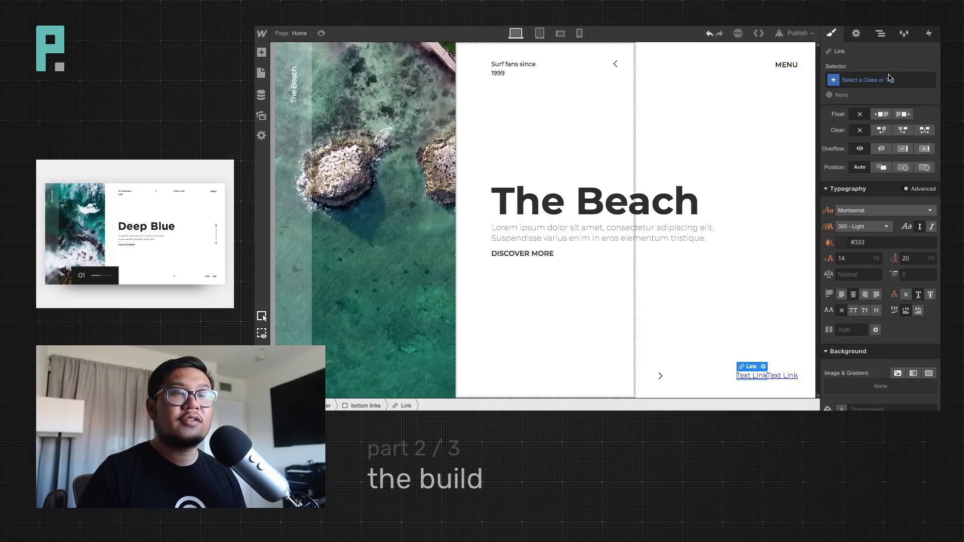
double_click(747, 377)
type("FAQ")
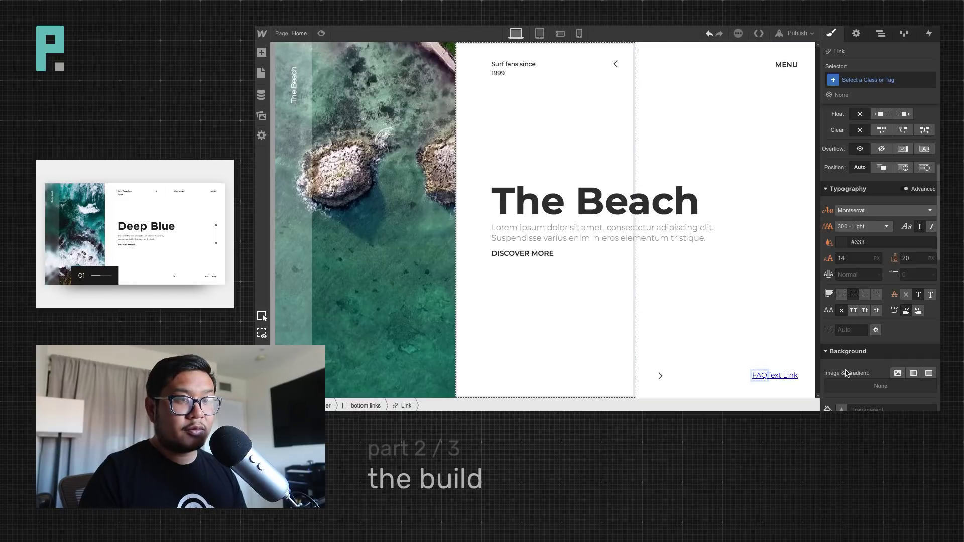
key("Escape")
double_click(785, 378)
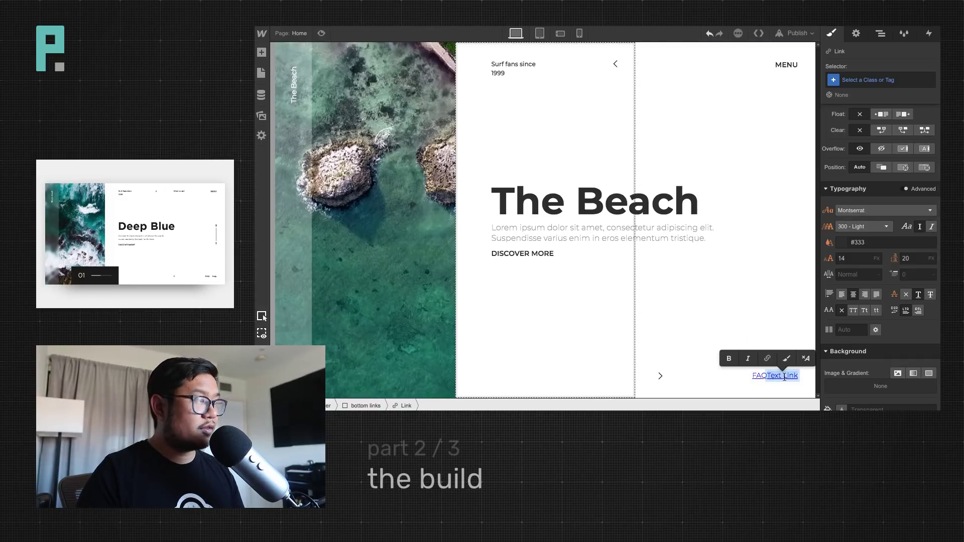
type("Help")
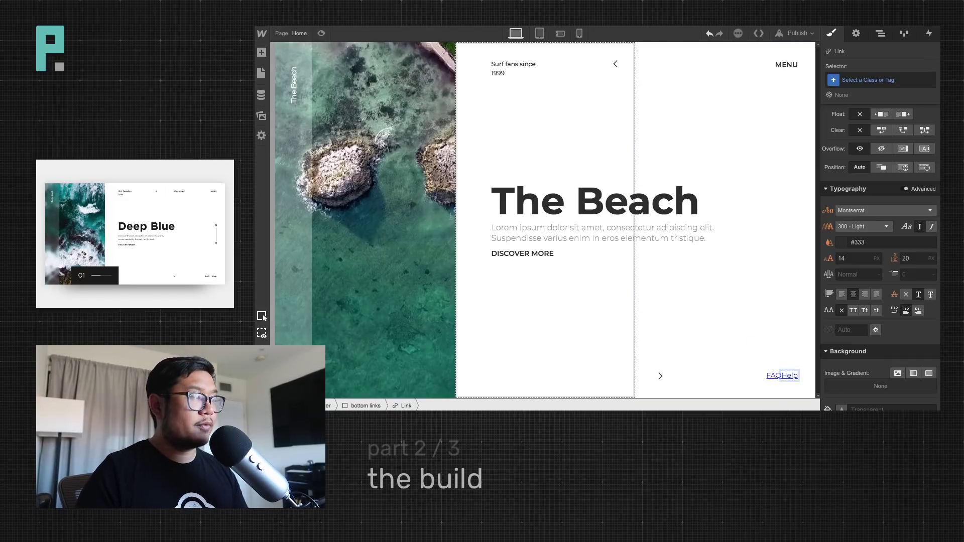
key("Escape")
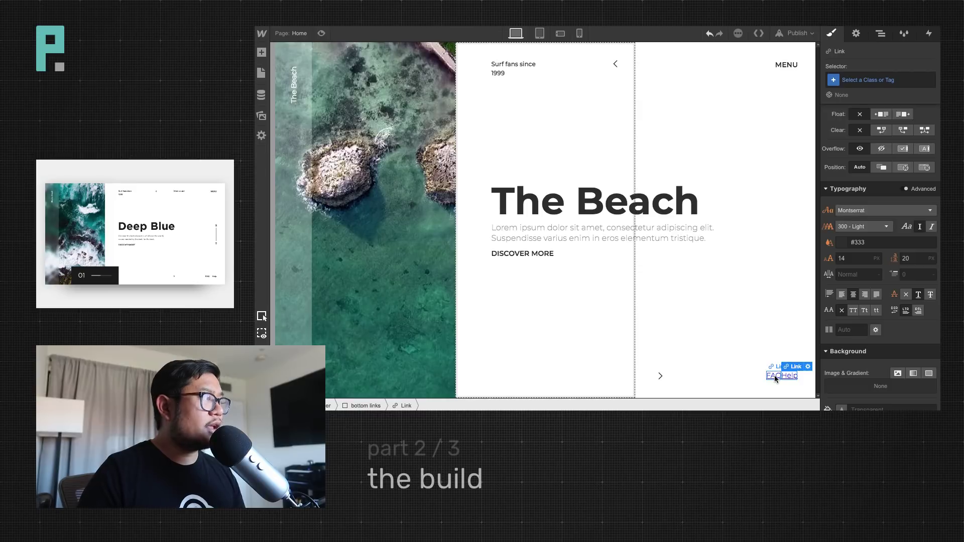
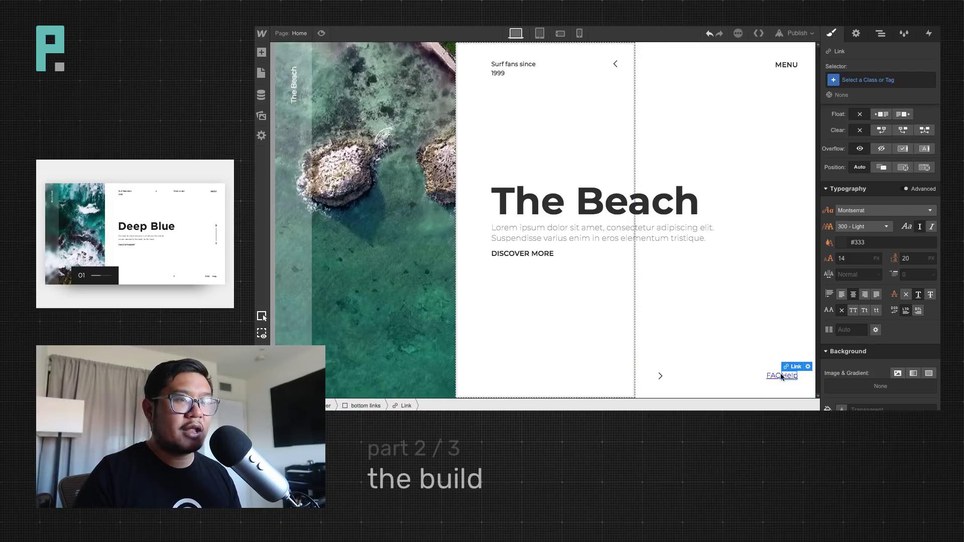
Apply the existing "text link" class to both the FAQ and Help links
left_click(772, 377)
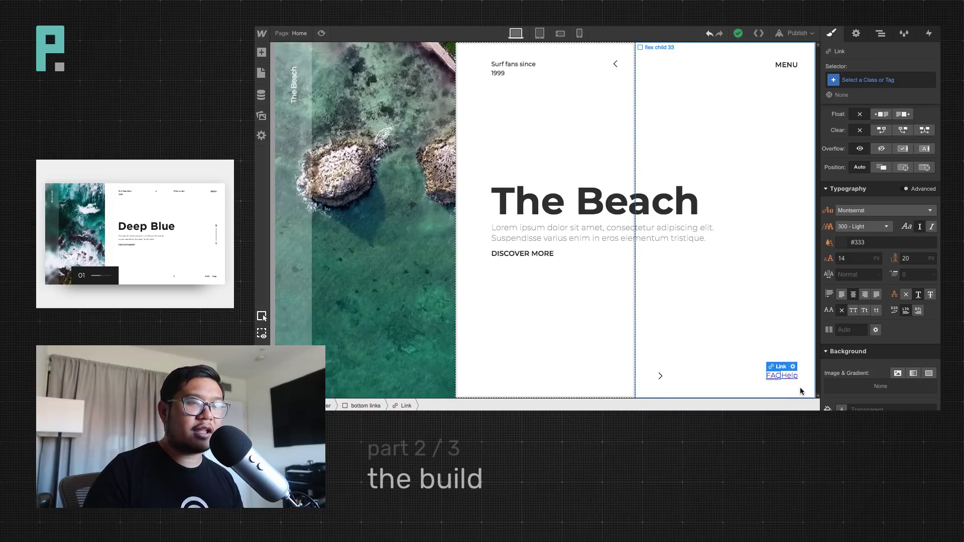
left_click(842, 81)
type("text")
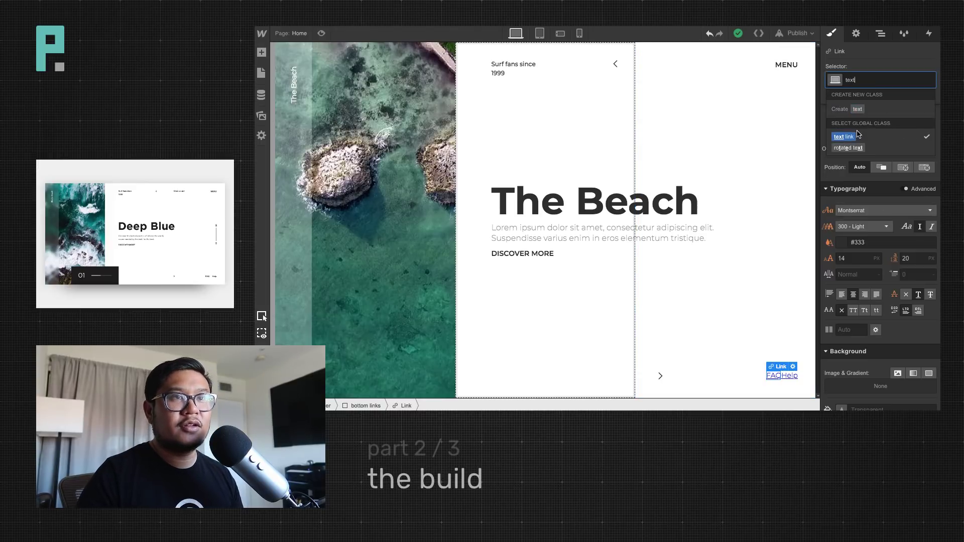
left_click(858, 136)
left_click(792, 377)
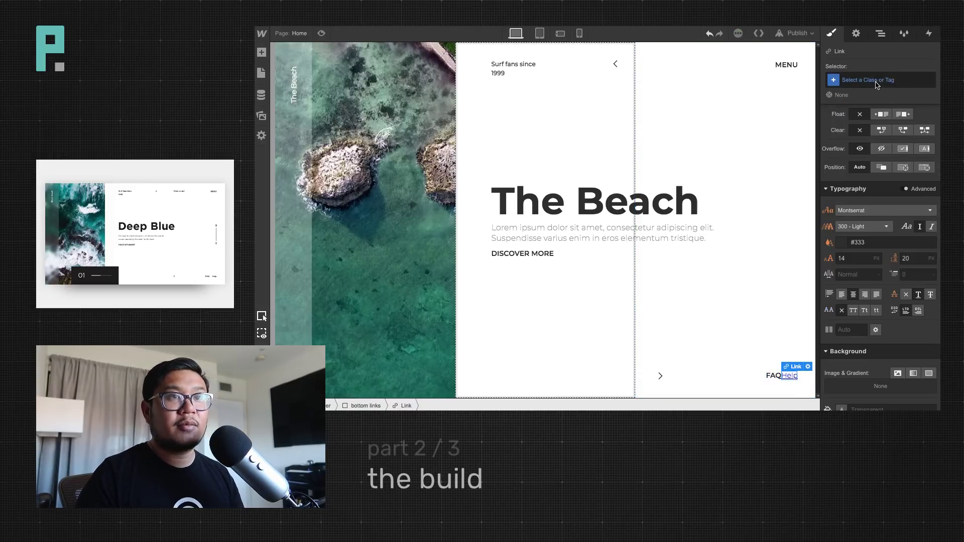
left_click(877, 80)
type("text")
left_click(859, 137)
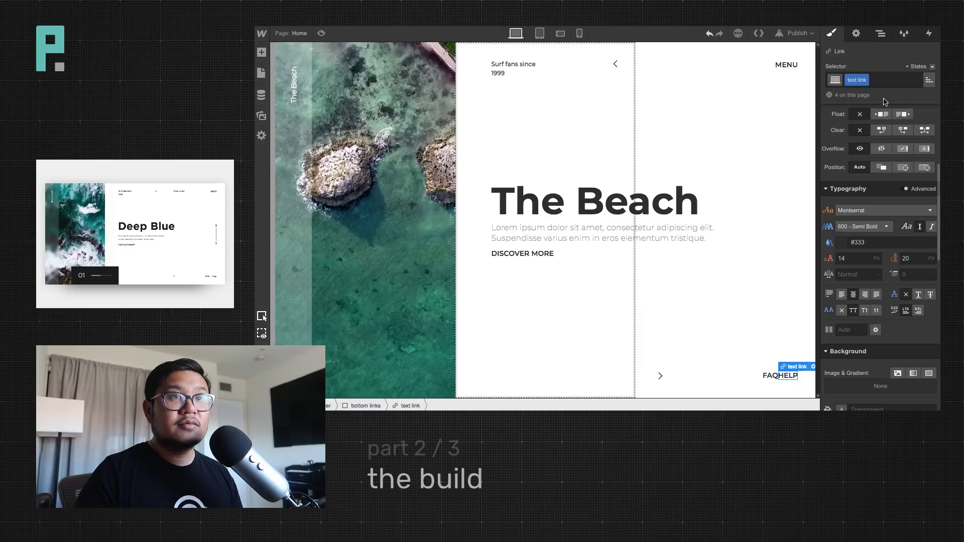
Add a "help" combo class to the Help link
left_click(878, 81)
type("help")
key("Return")
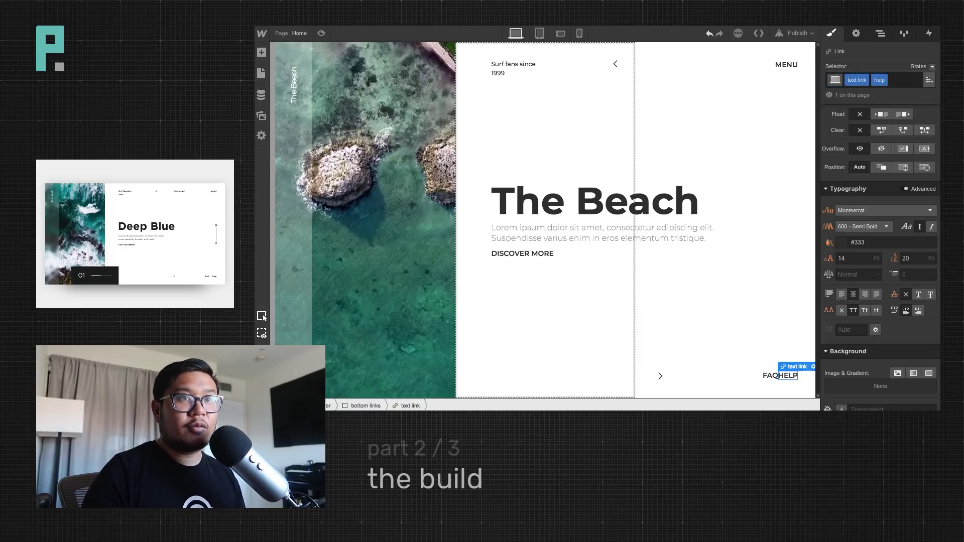
Set the display of the base "text link" class to inline-block and return to the Help link's combo class
scroll(875, 209, "up", 5)
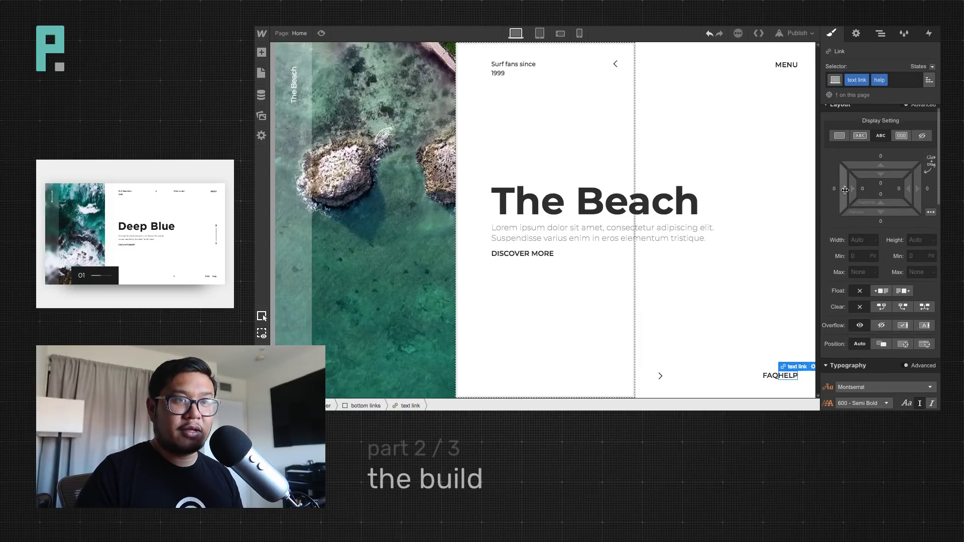
left_click(930, 82)
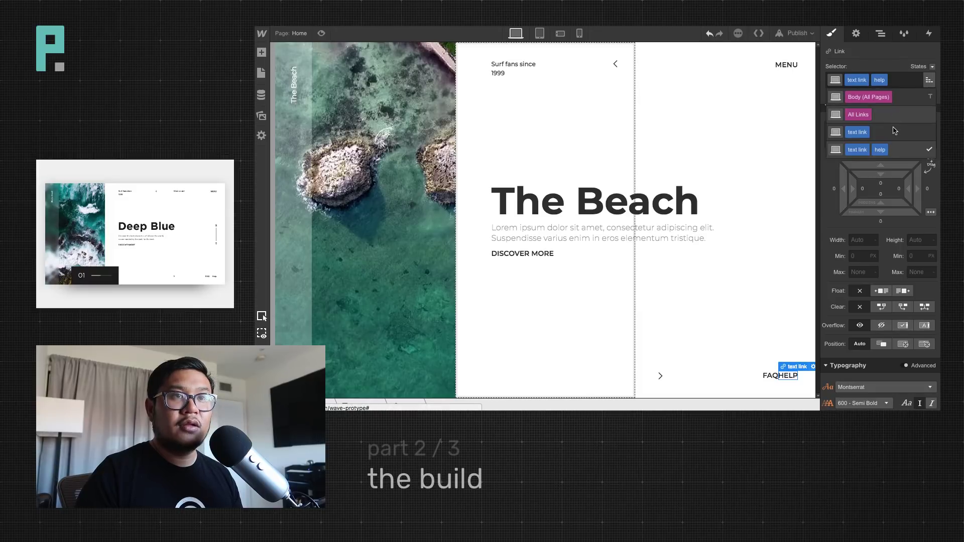
left_click(882, 131)
left_click(866, 139)
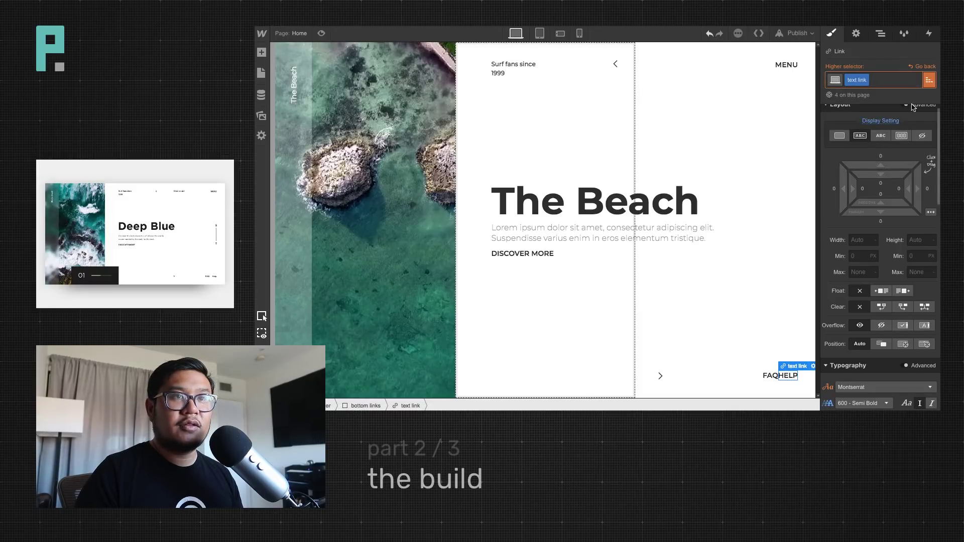
left_click(932, 67)
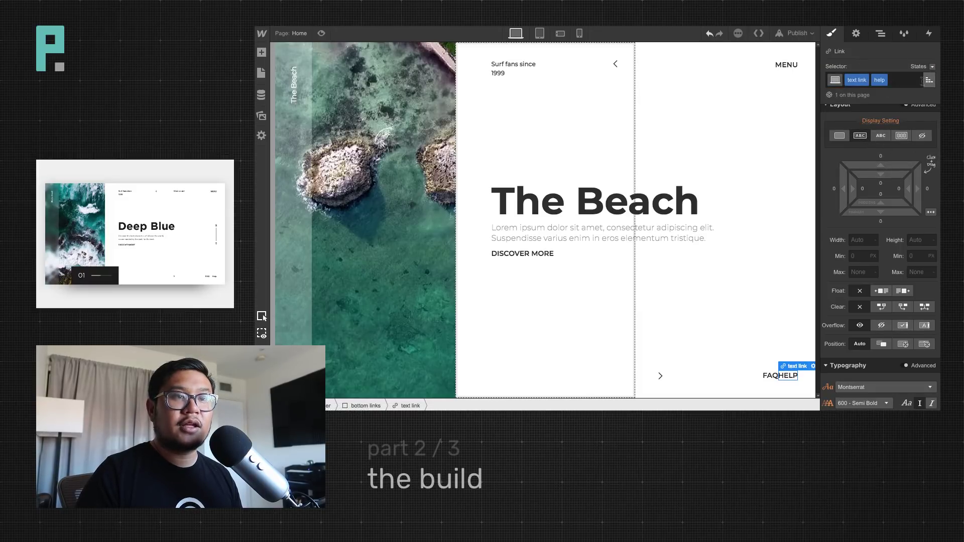
Set the Help link's left margin to 20 px
left_click_drag(843, 193, 824, 195)
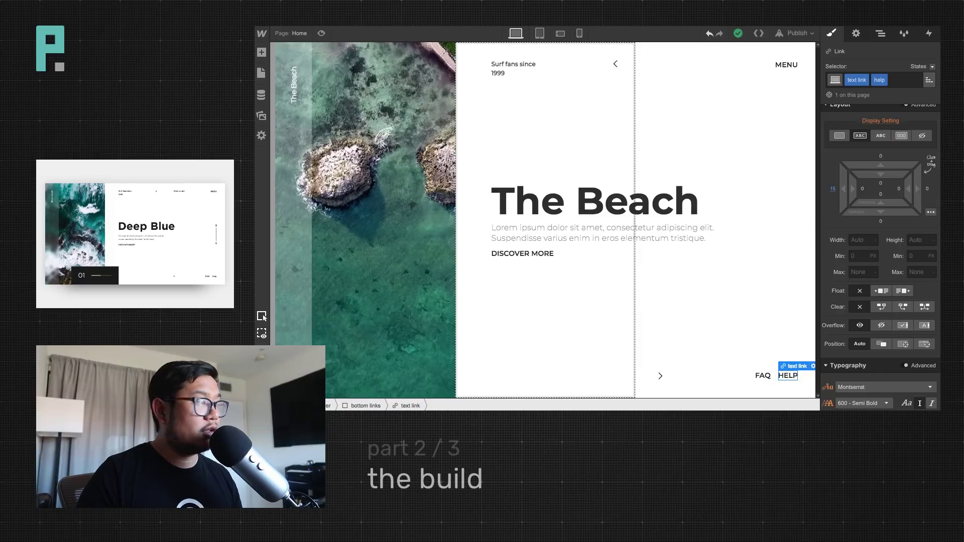
left_click(833, 190)
type("20")
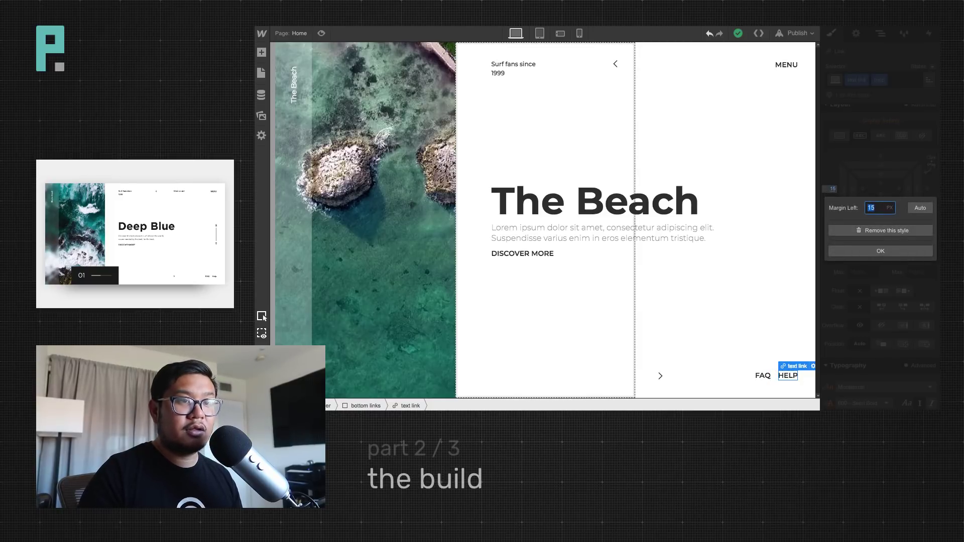
key("Return")
Preview the slider page with its new bottom links and return to editing
left_click(684, 256)
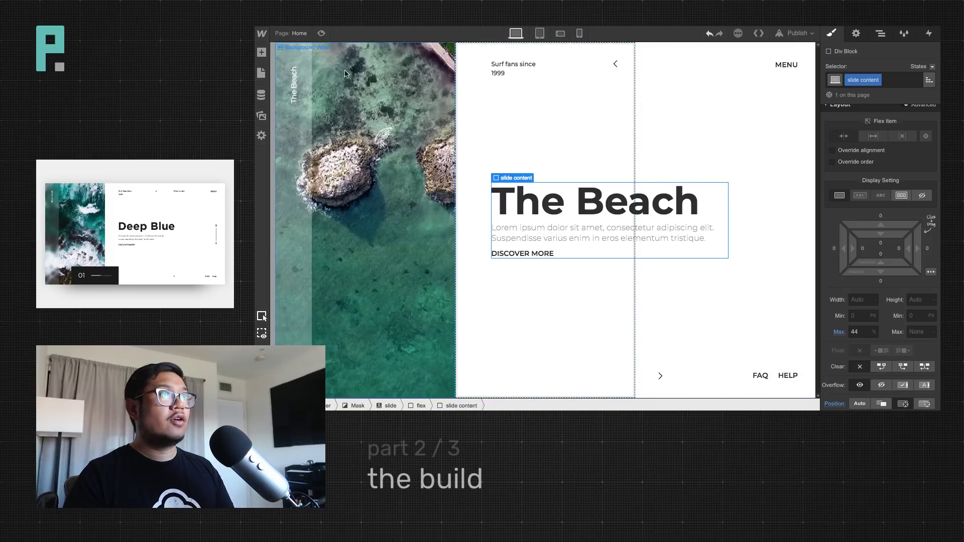
left_click(320, 34)
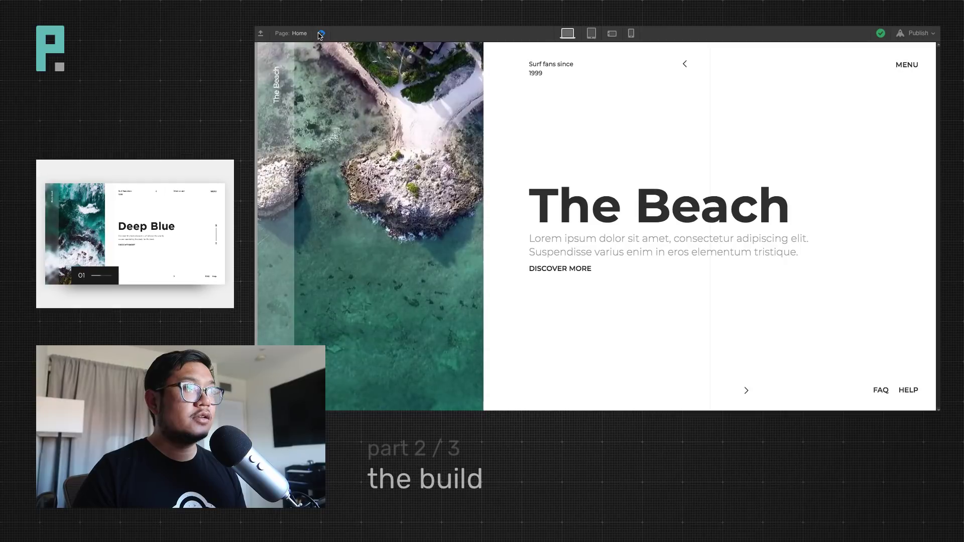
left_click(321, 33)
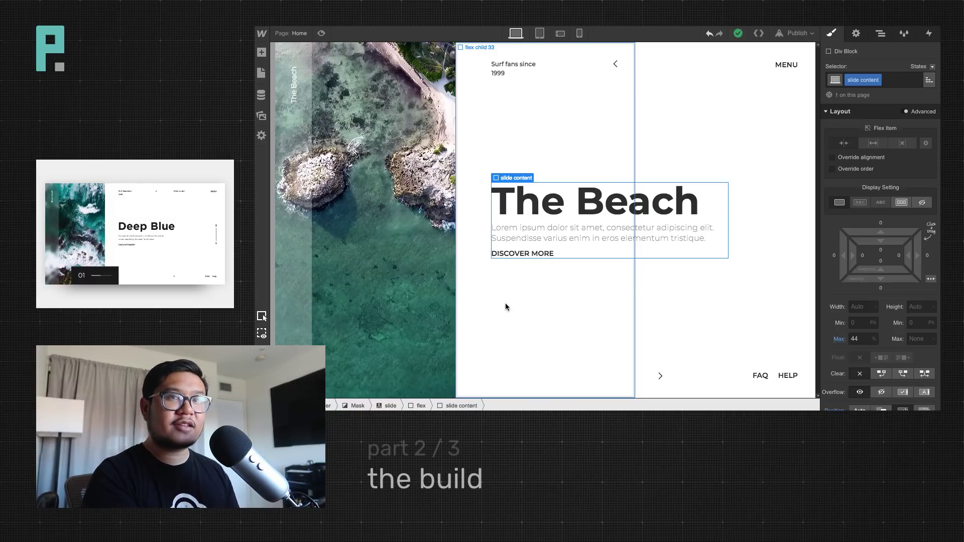
Move the slide content and slide content top blocks out of flex, directly into the first slide above it, and select the flex block
left_click(880, 33)
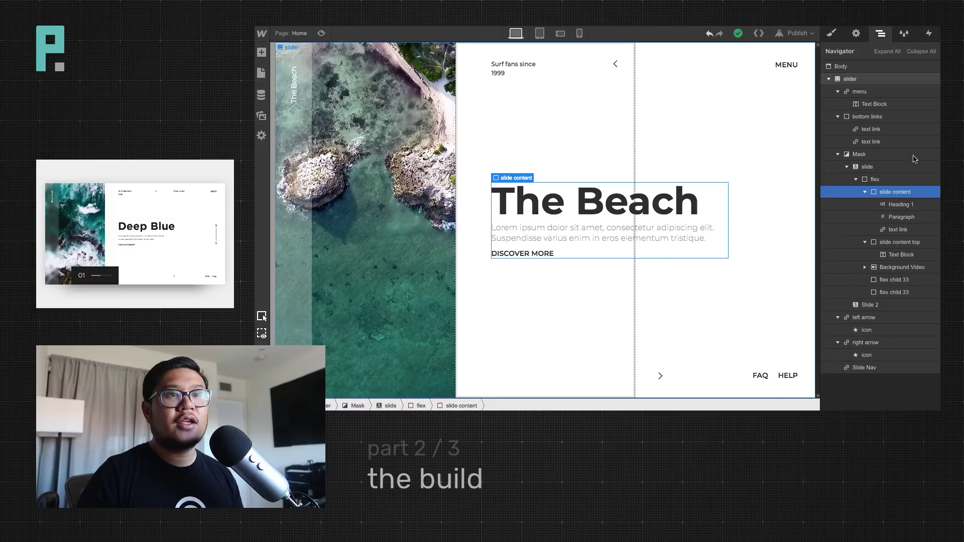
left_click(865, 192)
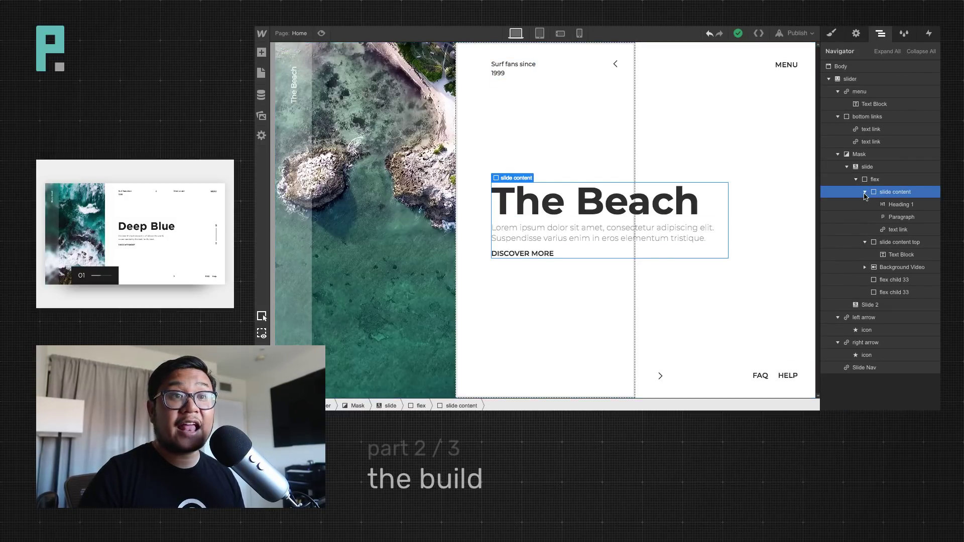
left_click(865, 204)
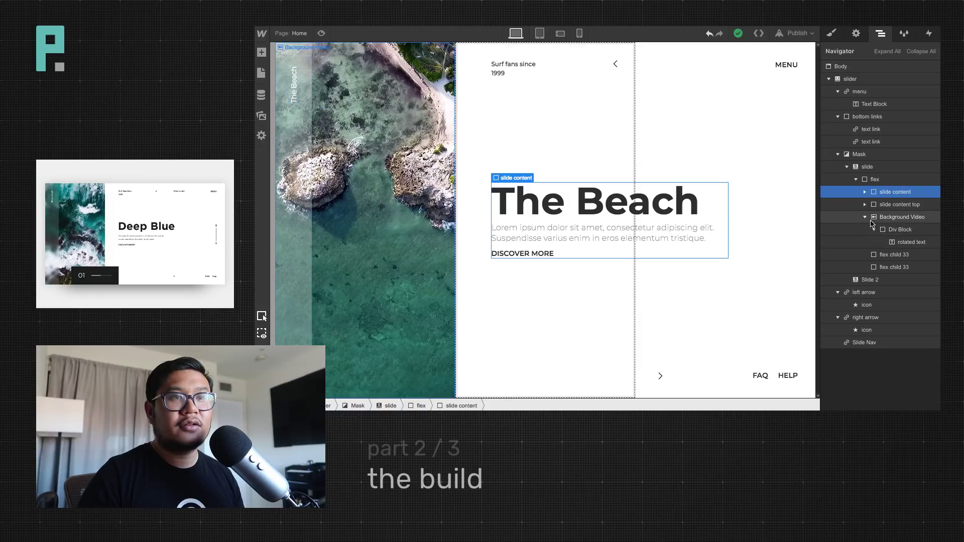
left_click(866, 217)
key("a")
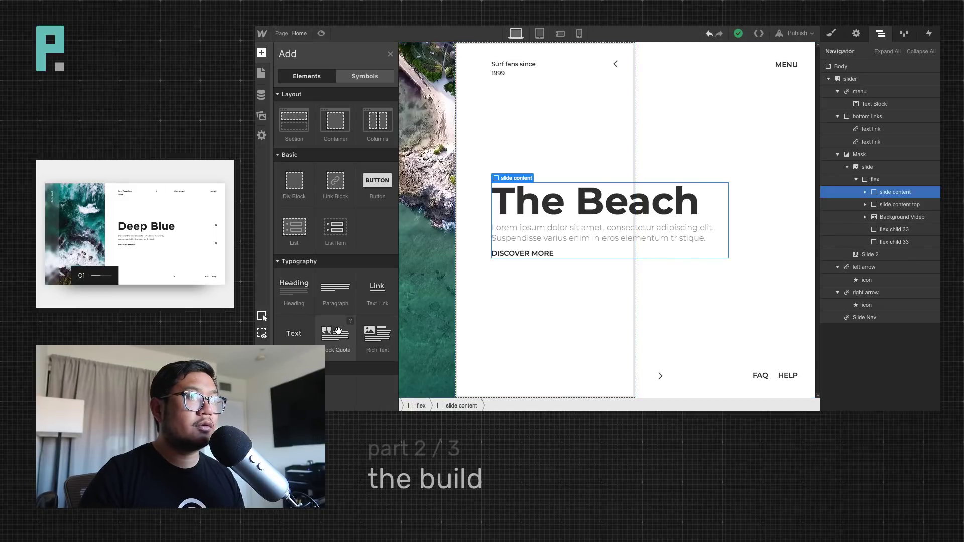
left_click_drag(895, 193, 898, 219)
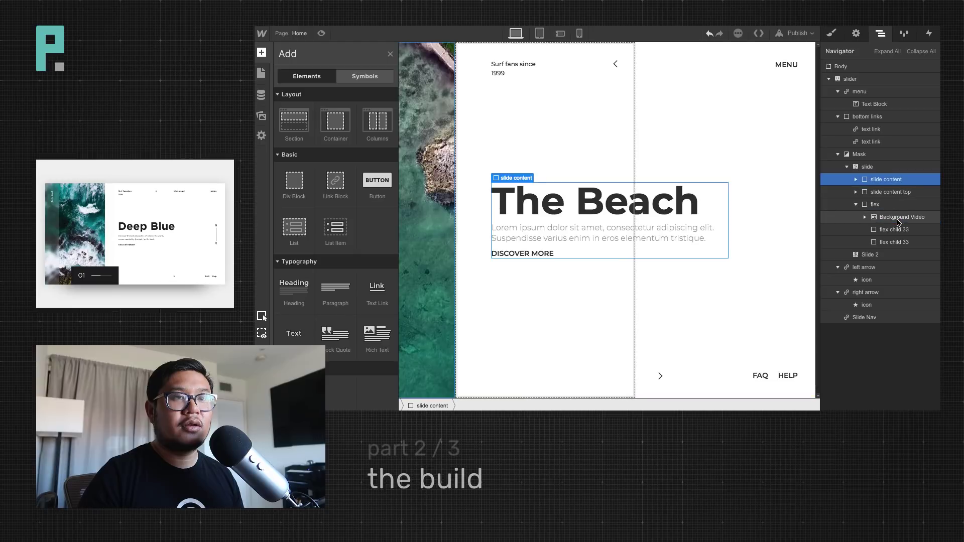
left_click(716, 261)
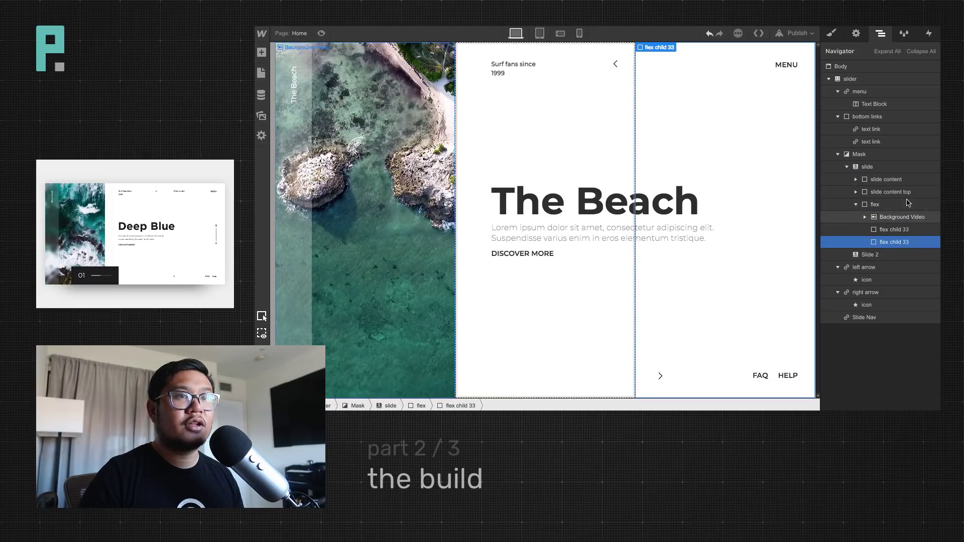
left_click(887, 208)
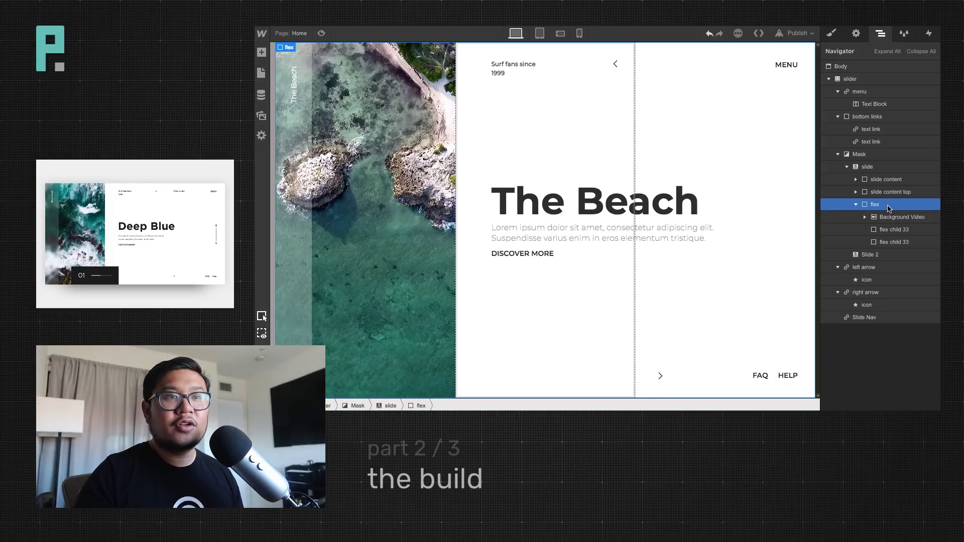
Add a div block inside the first slide, between the slide content top and flex blocks
left_click(857, 204)
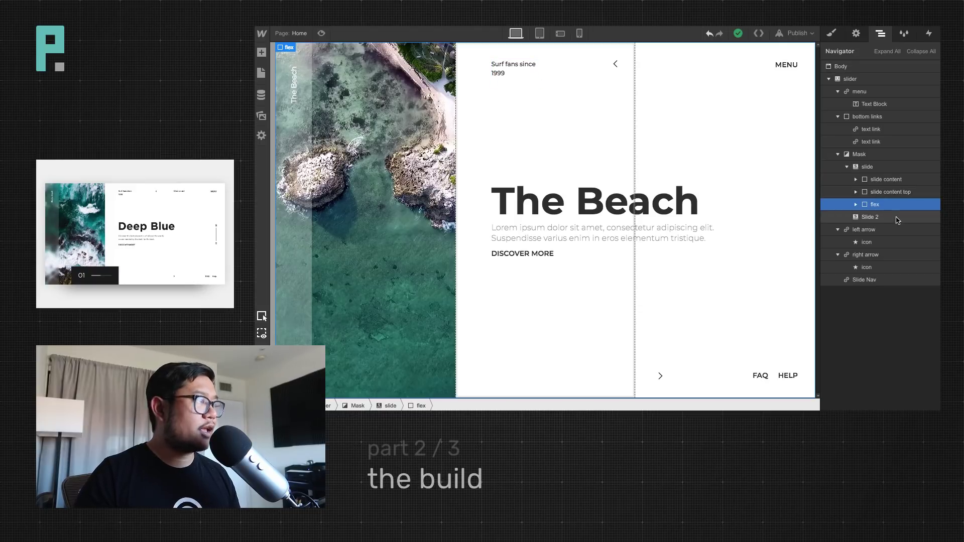
key("a")
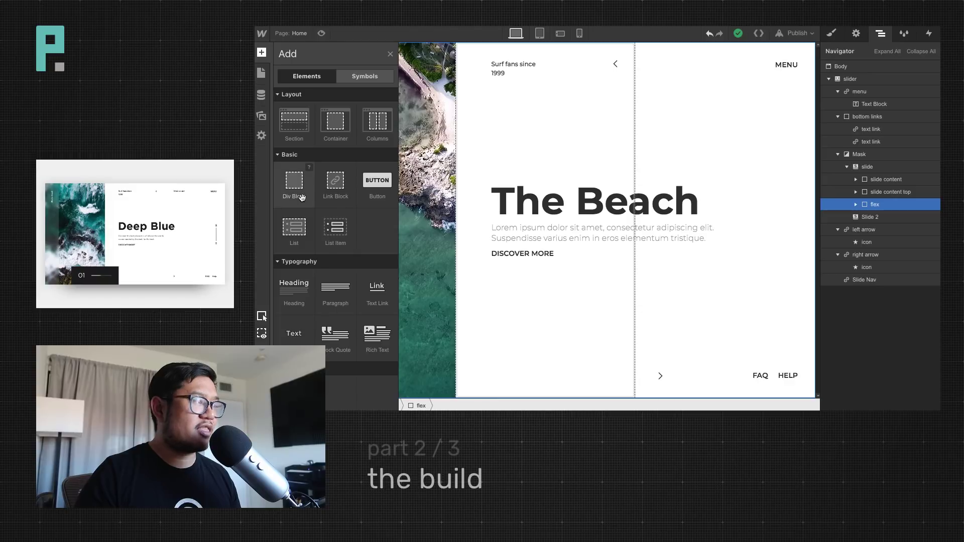
left_click_drag(294, 187, 862, 217)
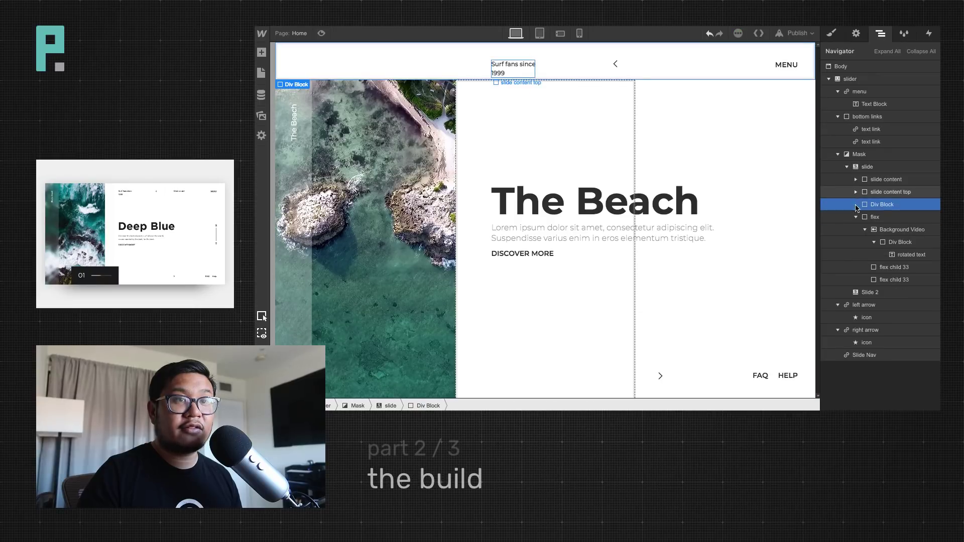
Give the new div block the class "slide number wrapper"
left_click(831, 33)
left_click(871, 80)
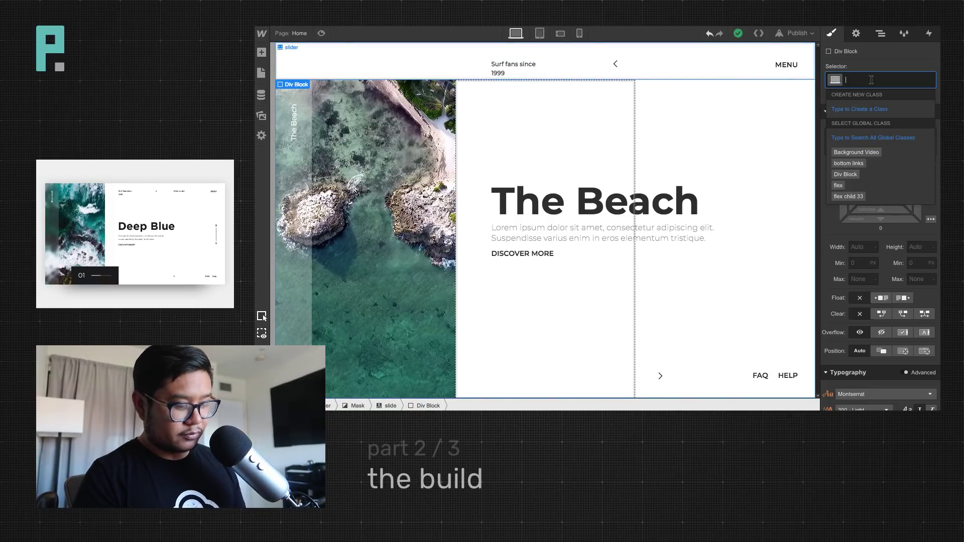
type("slide number")
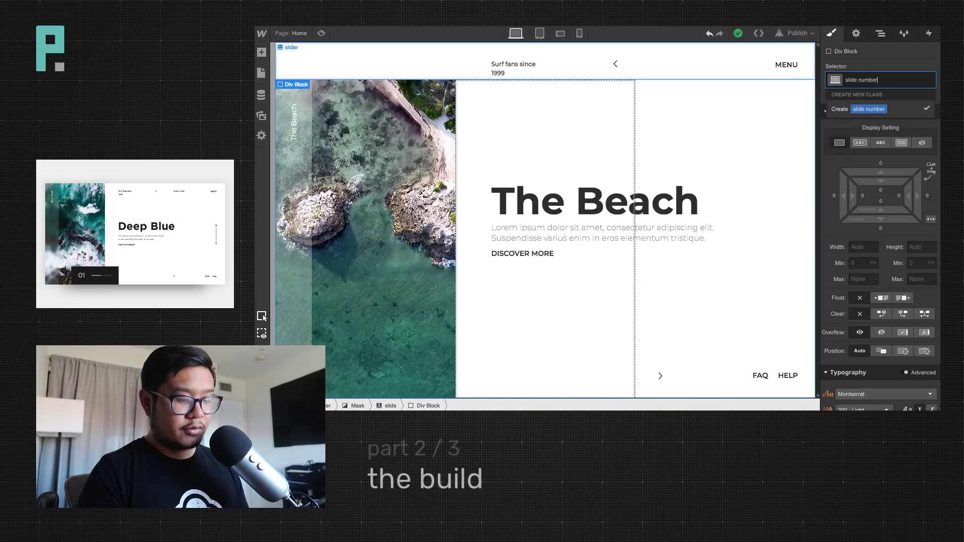
type(" wrapper")
key("Return")
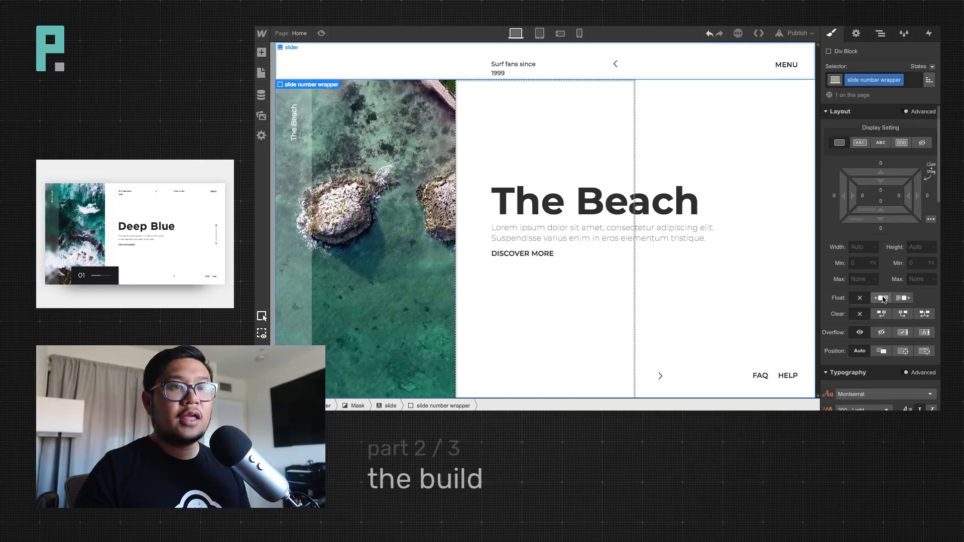
Position the slide number wrapper absolutely at the slide's bottom left, with a left offset of 16%
left_click(903, 351)
scroll(854, 326, "down", 2)
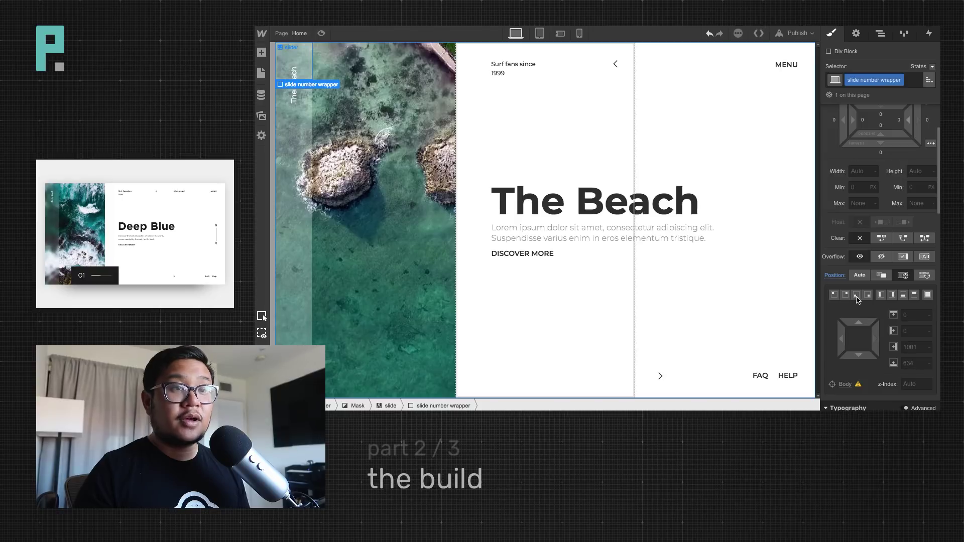
left_click(908, 333)
type("33%")
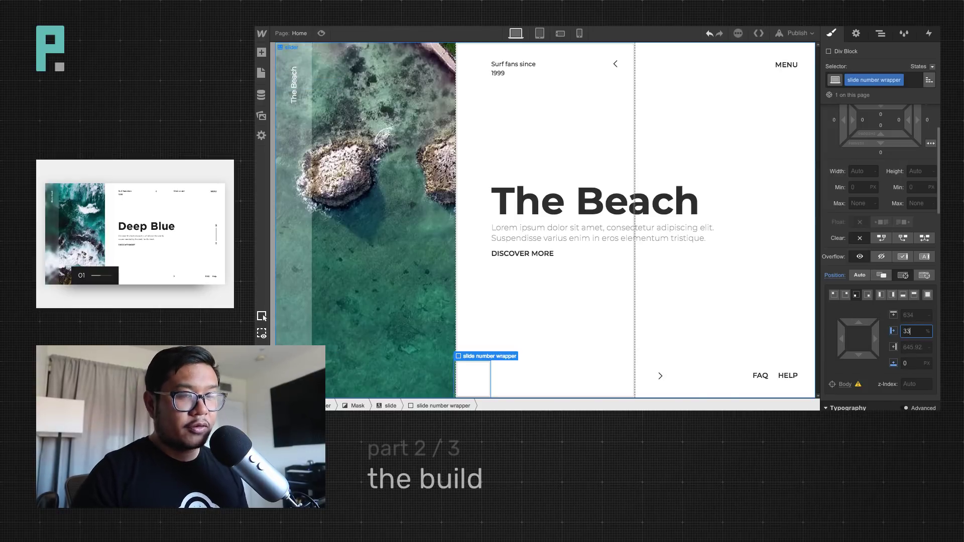
key("Down")
key("Down")
key("Down")
key("Down")
key("Down")
key("Down")
key("Down")
key("Down")
key("Down")
key("Down")
key("Down")
key("Down")
key("Down")
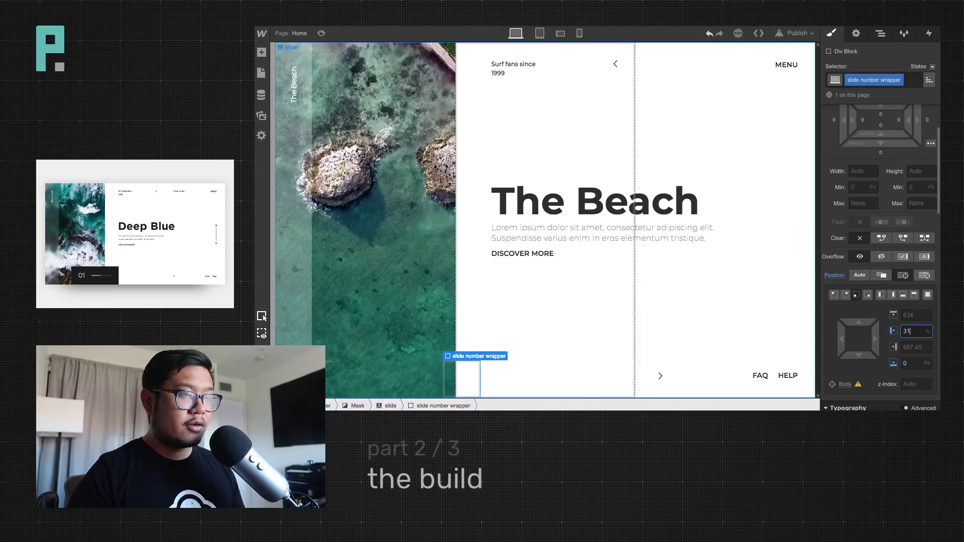
key("Down")
key("Down")
key("Down")
key("Down")
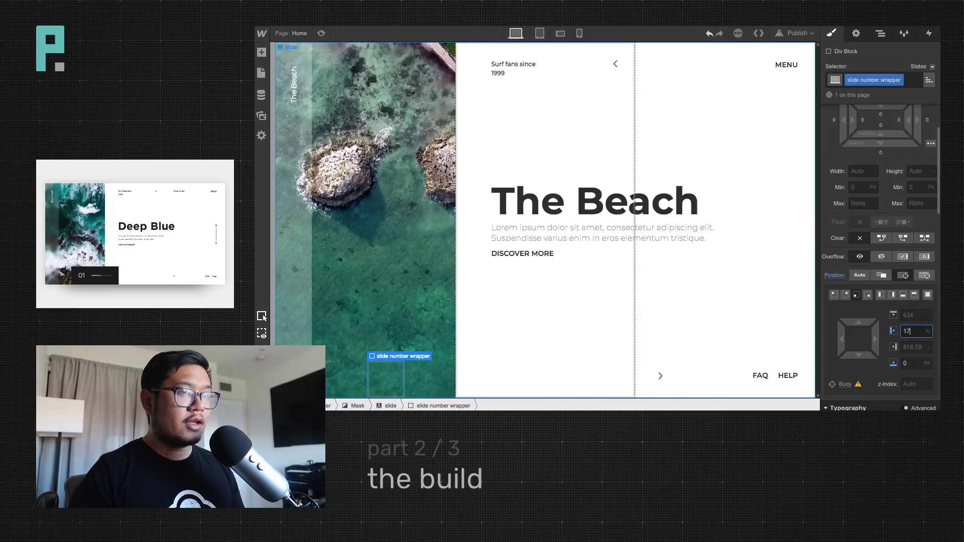
Set the slide number wrapper's width to 25% and its padding to 25 px on all sides
left_click(853, 171)
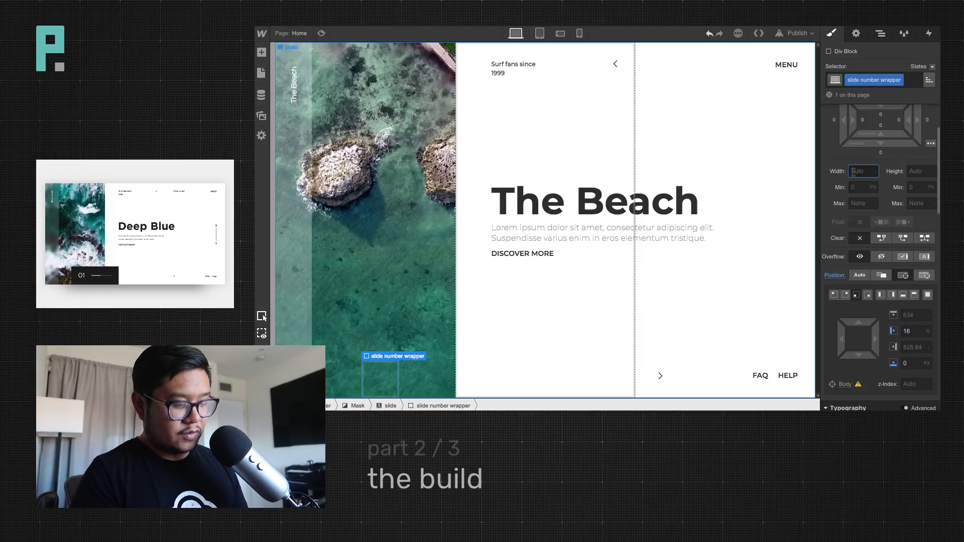
type("33")
key("Return")
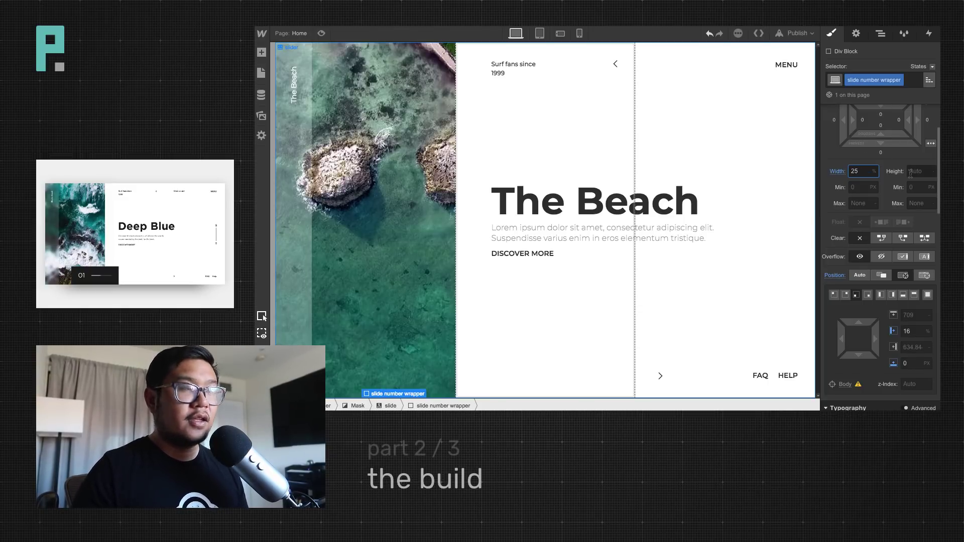
scroll(879, 121, "up", 1)
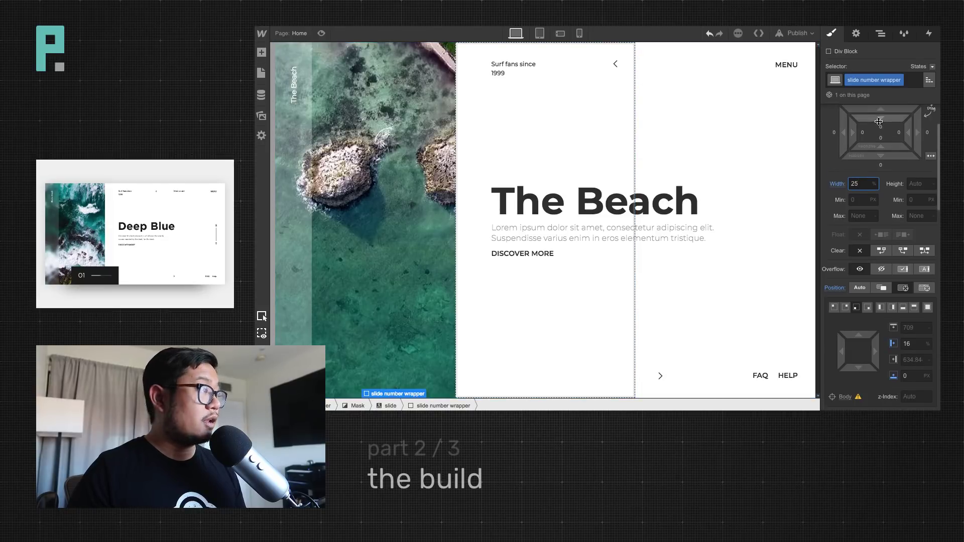
left_click_drag(879, 121, 880, 158)
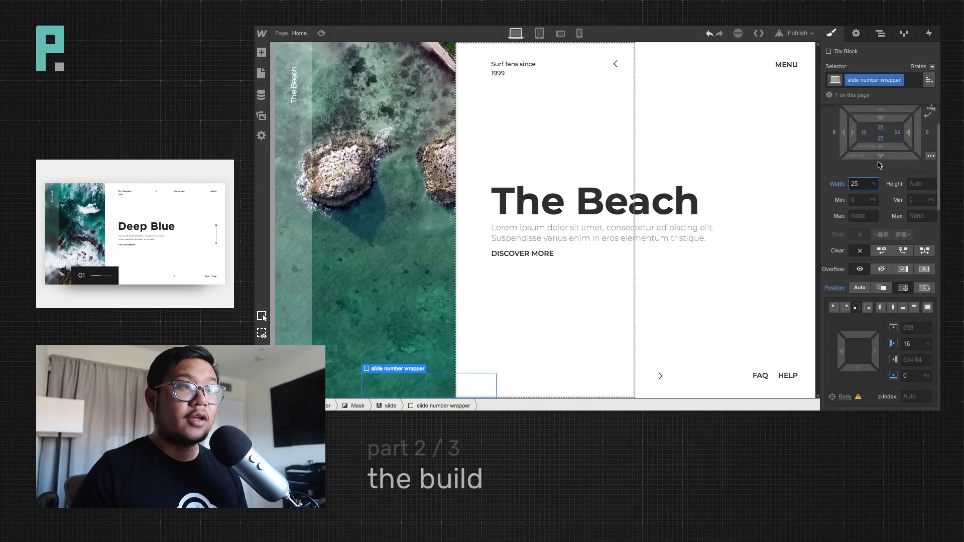
Give the slide number wrapper a dark grey background, #242424
scroll(880, 198, "down", 6)
left_click(842, 339)
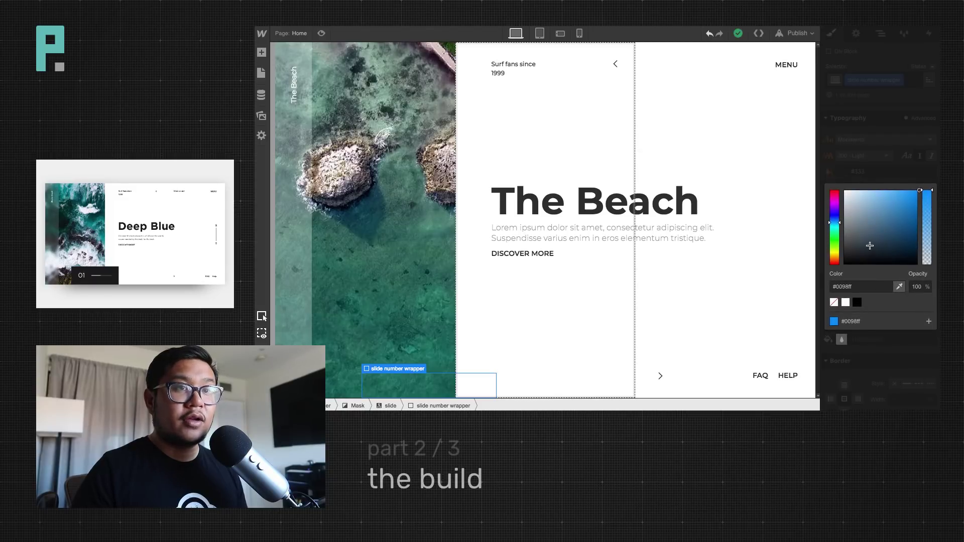
left_click_drag(853, 251, 829, 251)
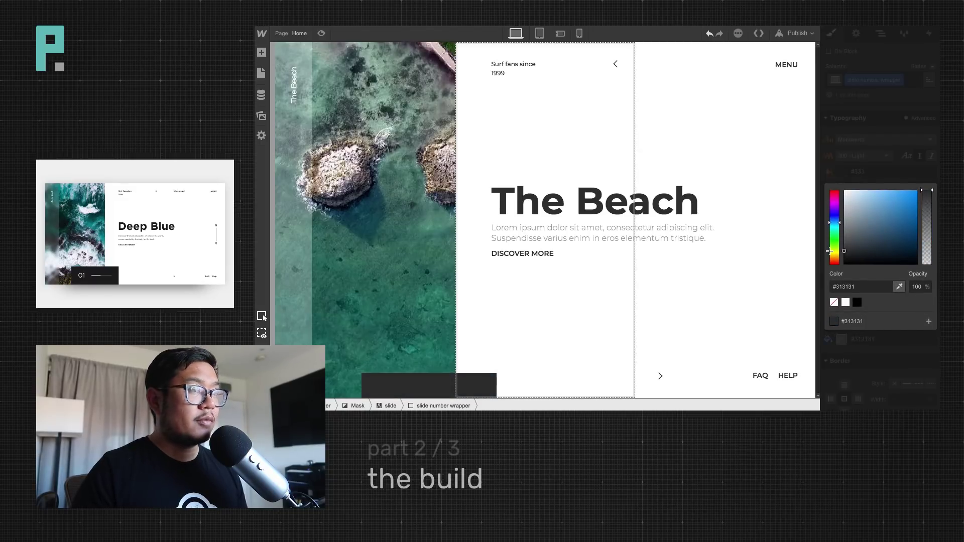
left_click(886, 173)
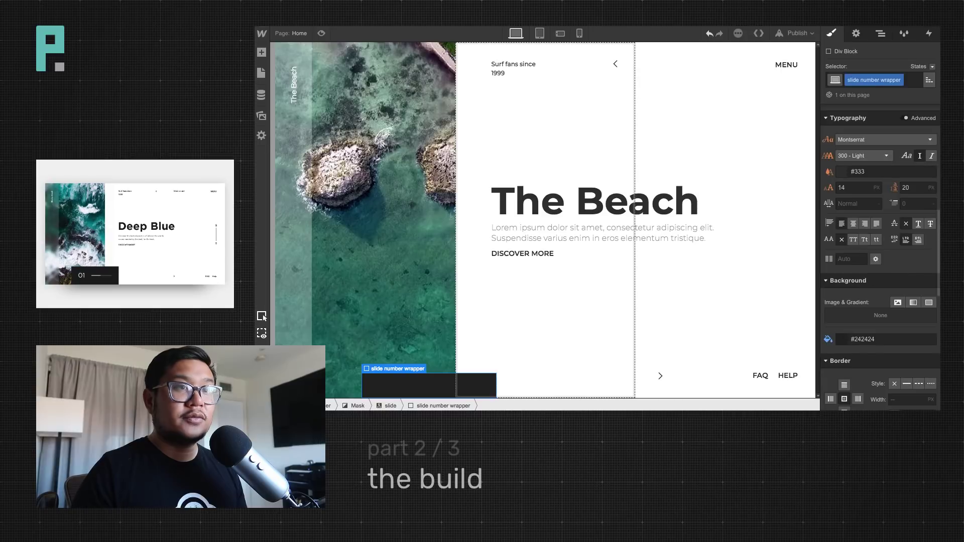
Set the z-index of the slide number wrapper to 2
scroll(863, 233, "up", 4)
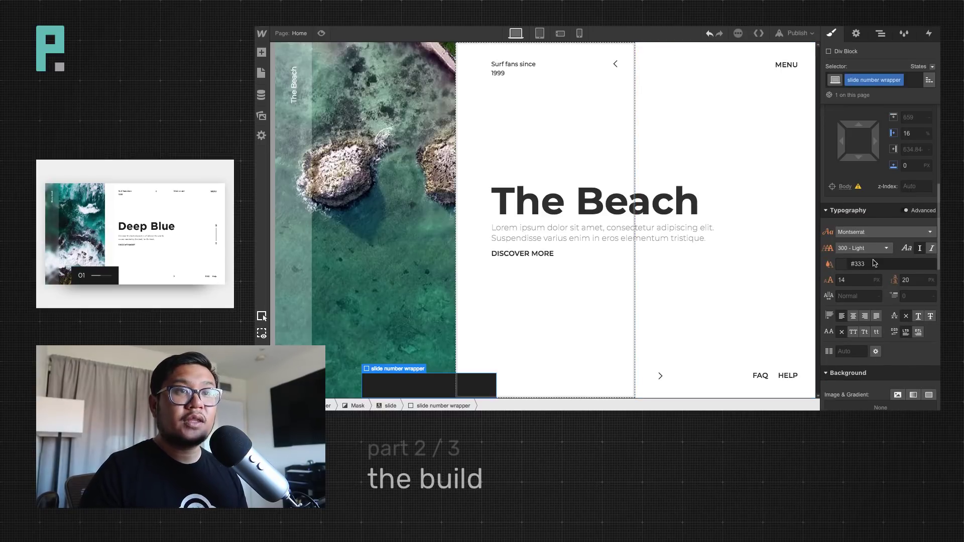
left_click(913, 188)
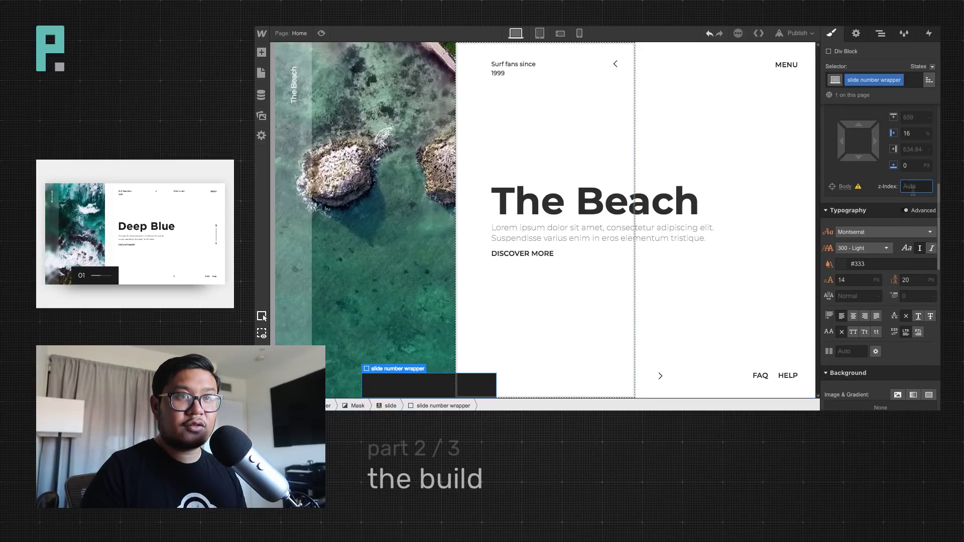
type("2")
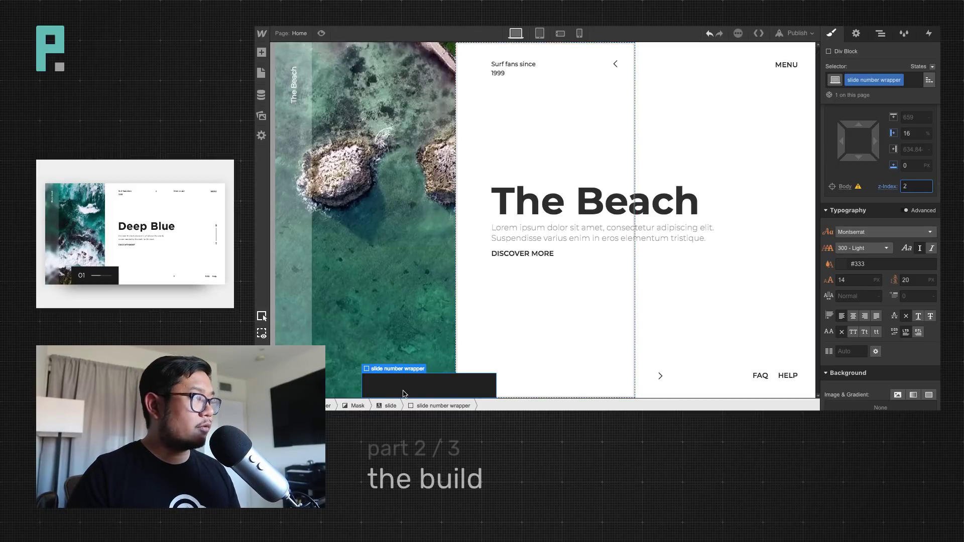
key("Return")
Set the slide number wrapper's display to horizontal flex with its children vertically centred
key("a")
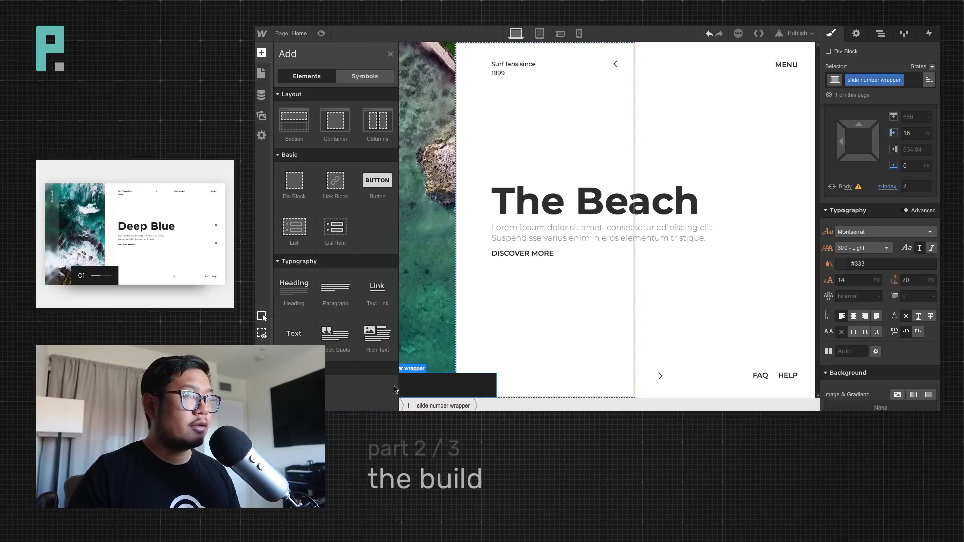
key("a")
scroll(879, 251, "up", 7)
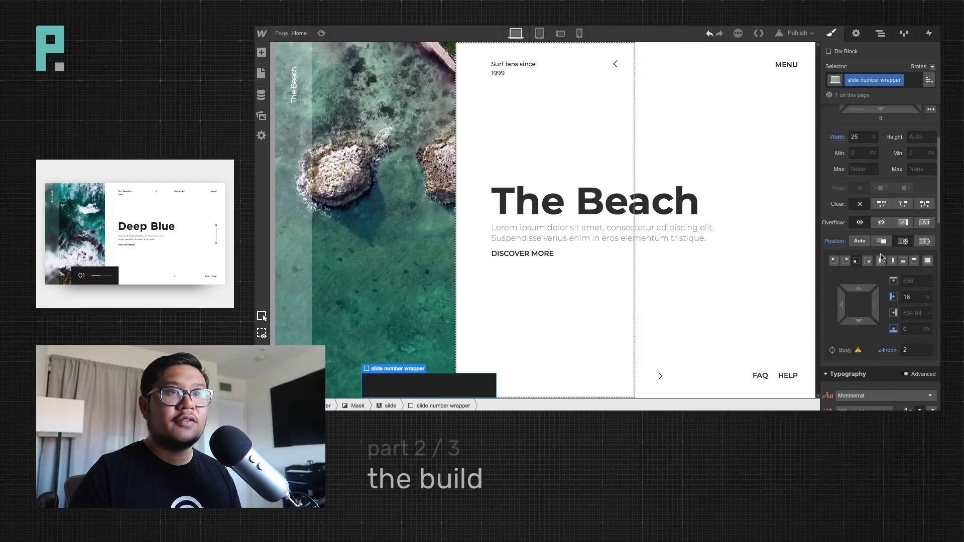
scroll(882, 257, "up", 5)
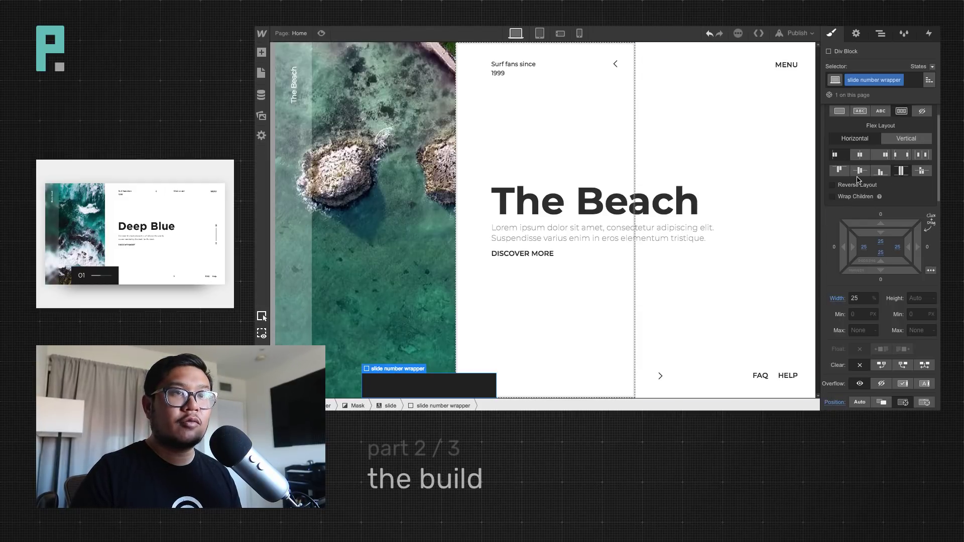
scroll(862, 196, "up", 1)
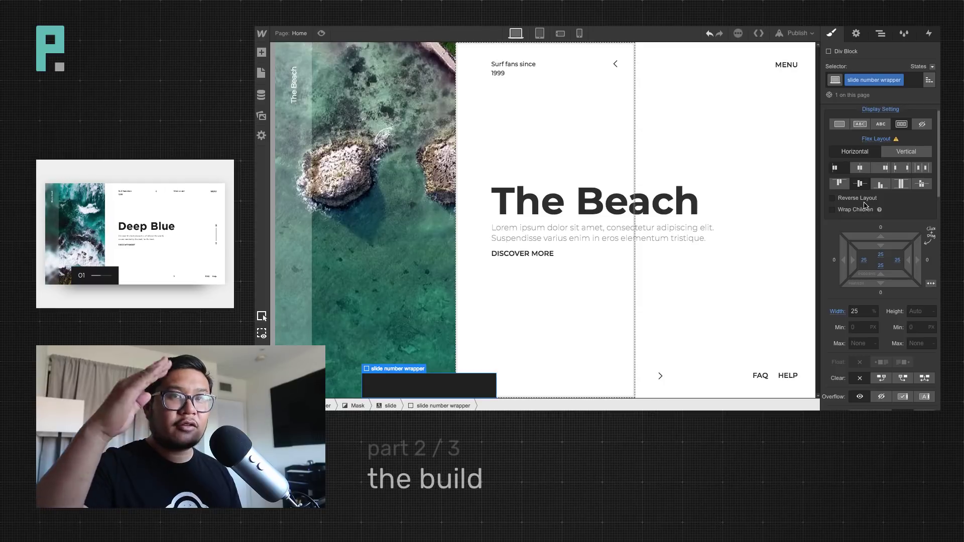
Add a text block inside the slide number wrapper and replace its placeholder text with "01"
key("a")
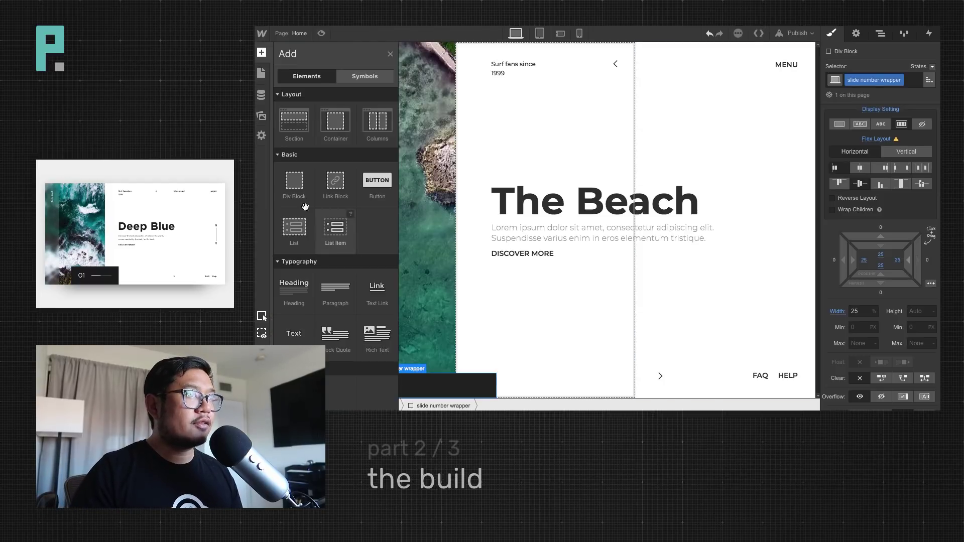
left_click(299, 340)
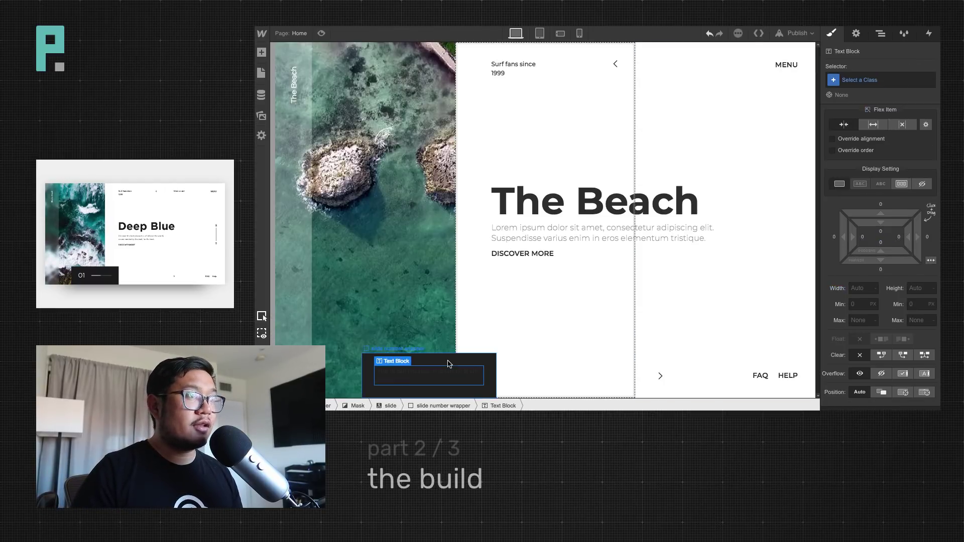
double_click(412, 378)
key("BackSpace")
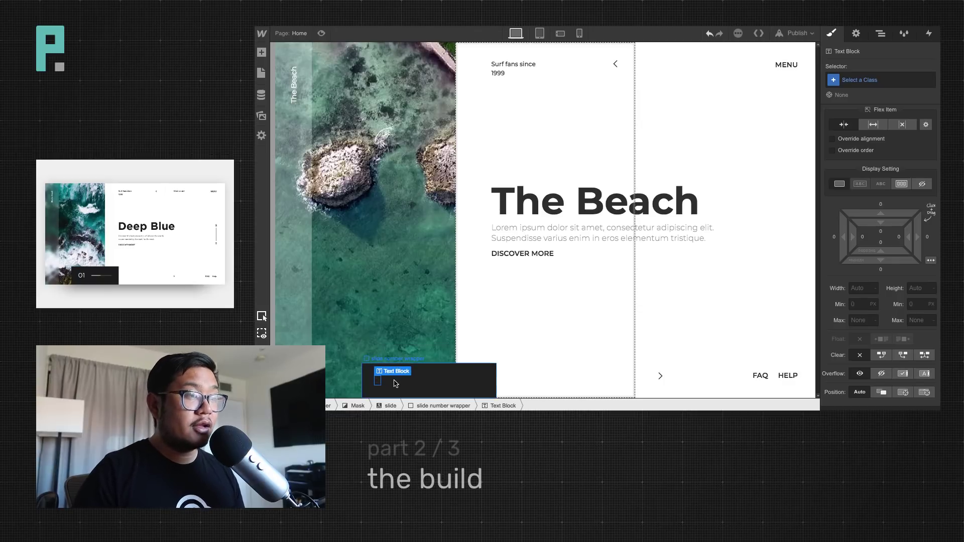
key("BackSpace")
Set the slide number wrapper's text colour to white
scroll(852, 316, "down", 5)
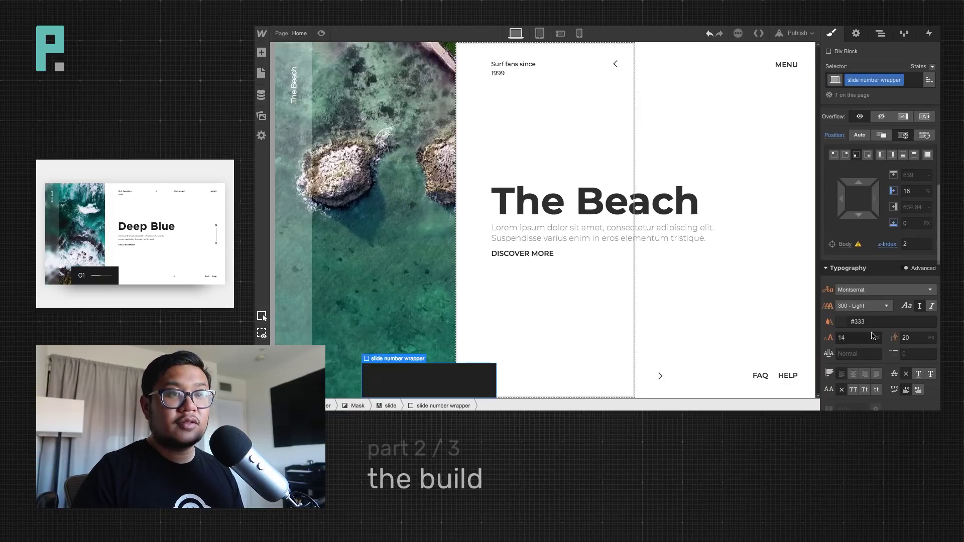
left_click(843, 322)
left_click_drag(870, 208, 844, 173)
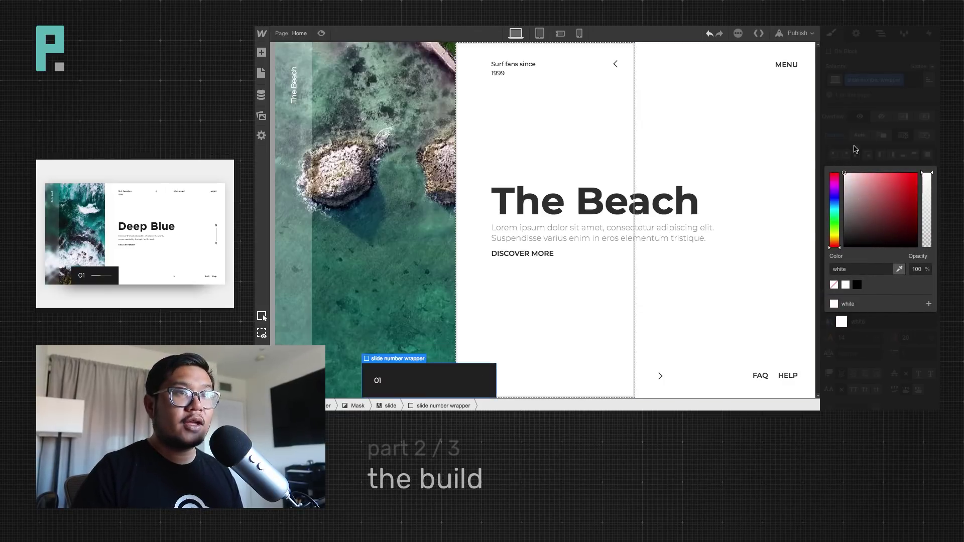
left_click(733, 226)
Set the font size of the slide number wrapper to 44 px
left_click(378, 382)
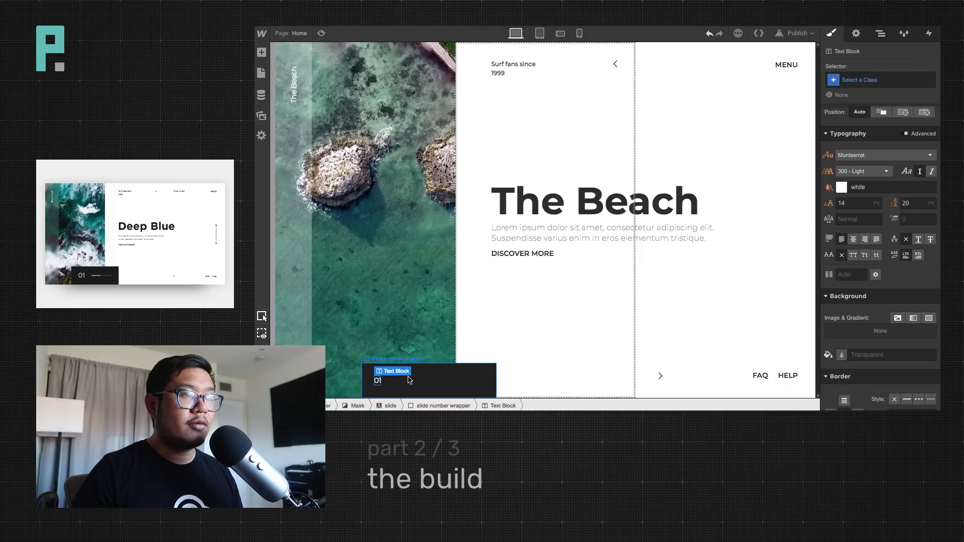
left_click(411, 380)
scroll(886, 303, "down", 3)
scroll(886, 303, "down", 2)
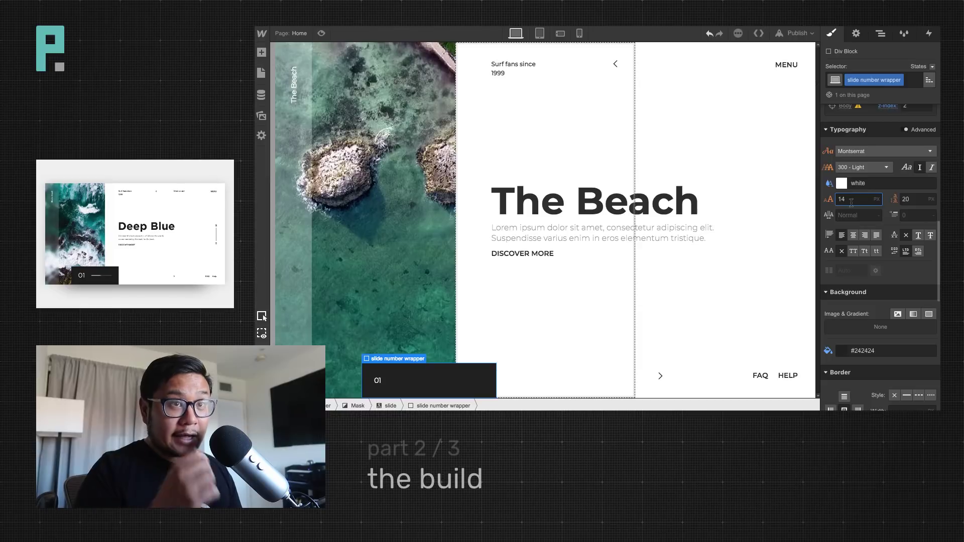
key("shift+Up")
key("shift+Up")
key("shift+Up")
key("shift+Up")
key("shift+Up")
key("shift+Up")
key("shift+Up")
key("shift+Up")
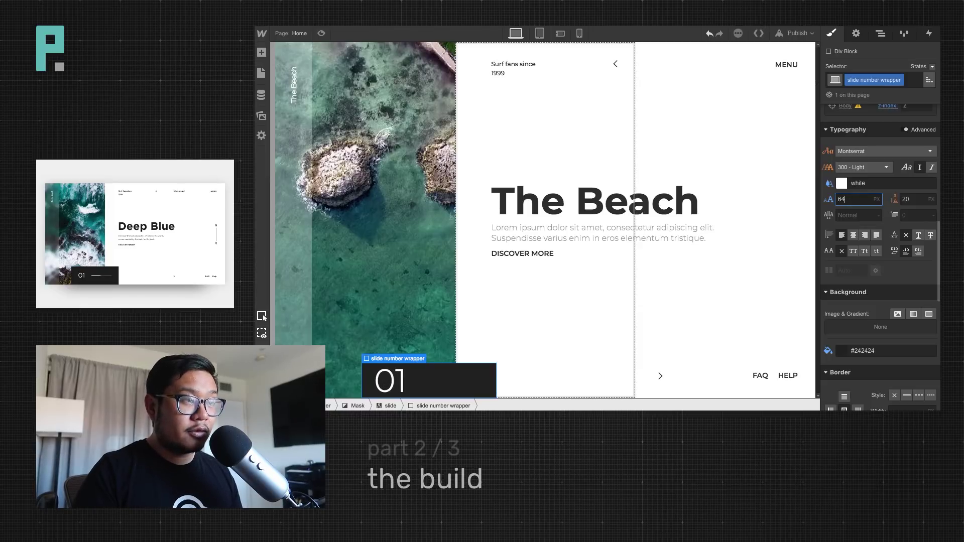
key("shift+Down")
key("shift+Down")
key("shift+Down")
key("shift+Down")
key("shift+Down")
key("shift+Down")
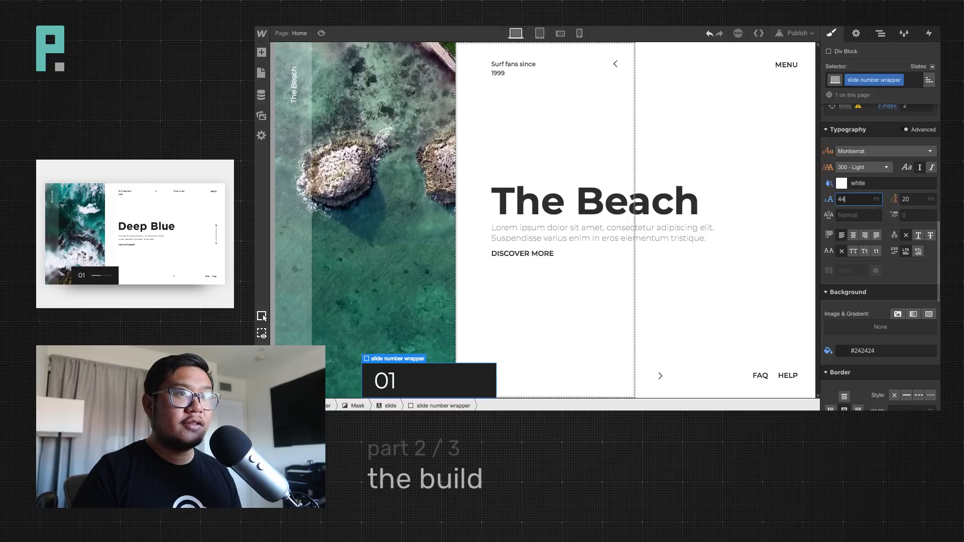
scroll(866, 177, "up", 10)
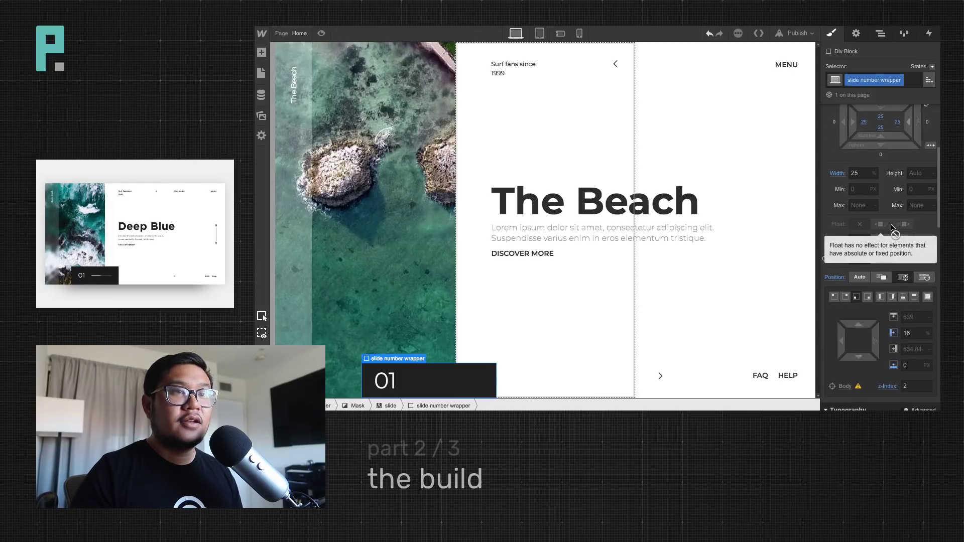
scroll(887, 201, "down", 1)
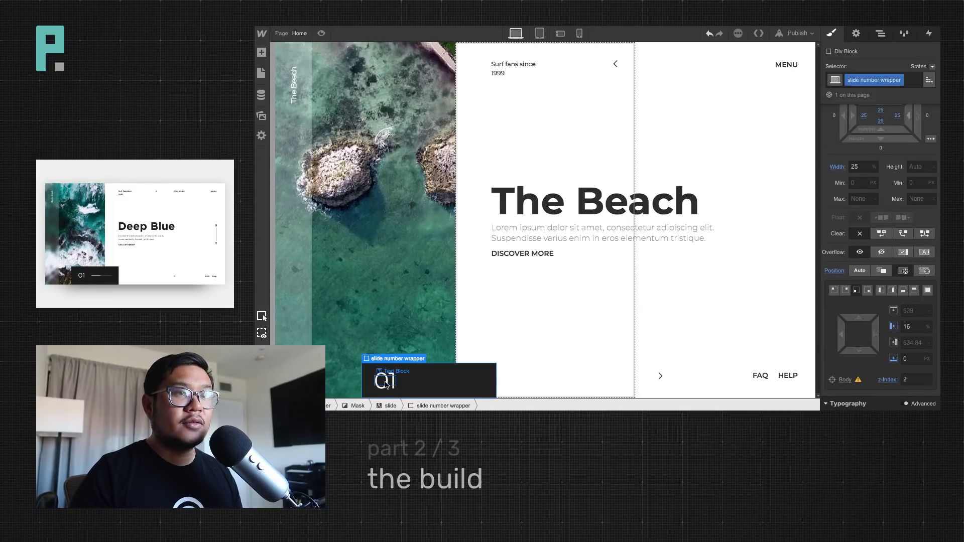
Try a font size of 54 px on the slide number wrapper and return it to 44 px
scroll(861, 302, "down", 4)
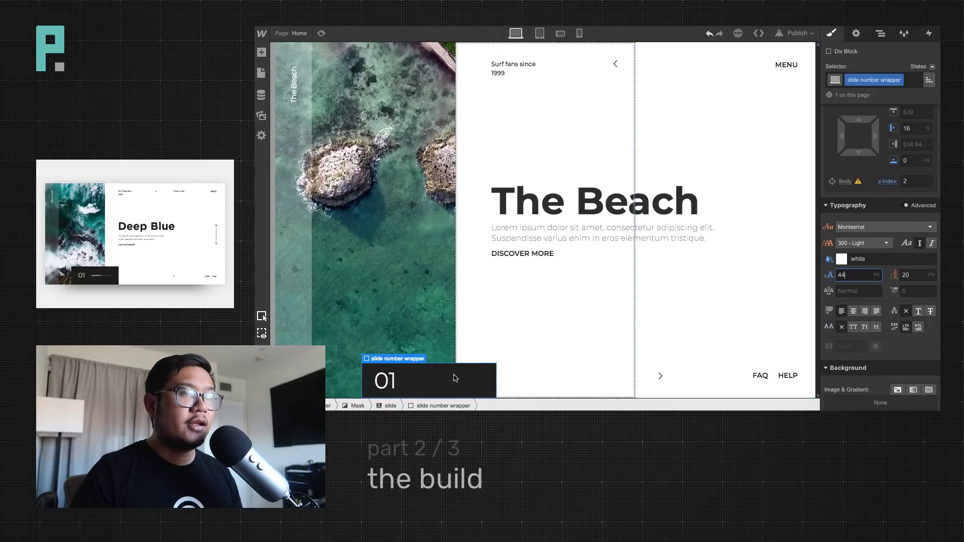
key("shift+Down")
key("shift+Up")
key("shift+Up")
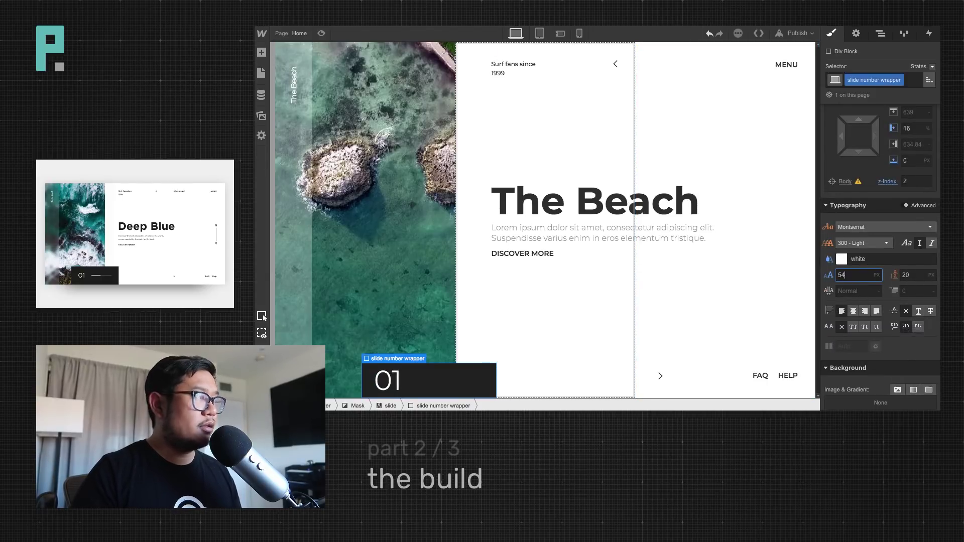
key("shift+Down")
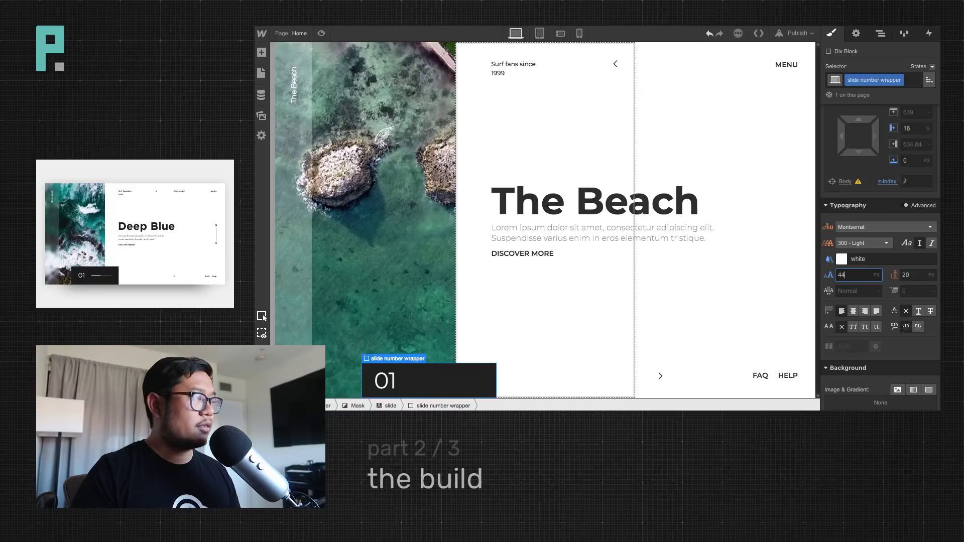
Set the slide number wrapper's padding to 40 px above and below and 30 px on both sides
scroll(884, 201, "up", 5)
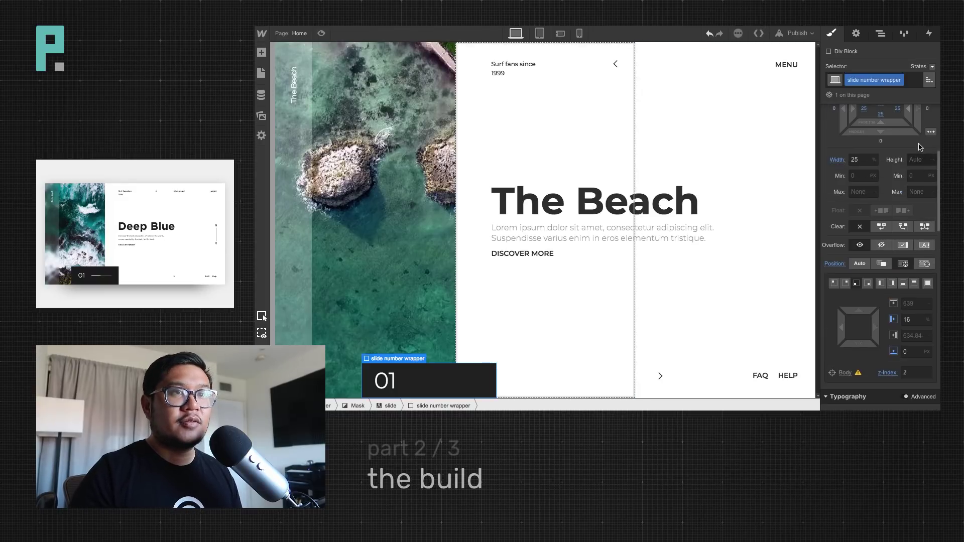
left_click_drag(896, 160, 891, 173)
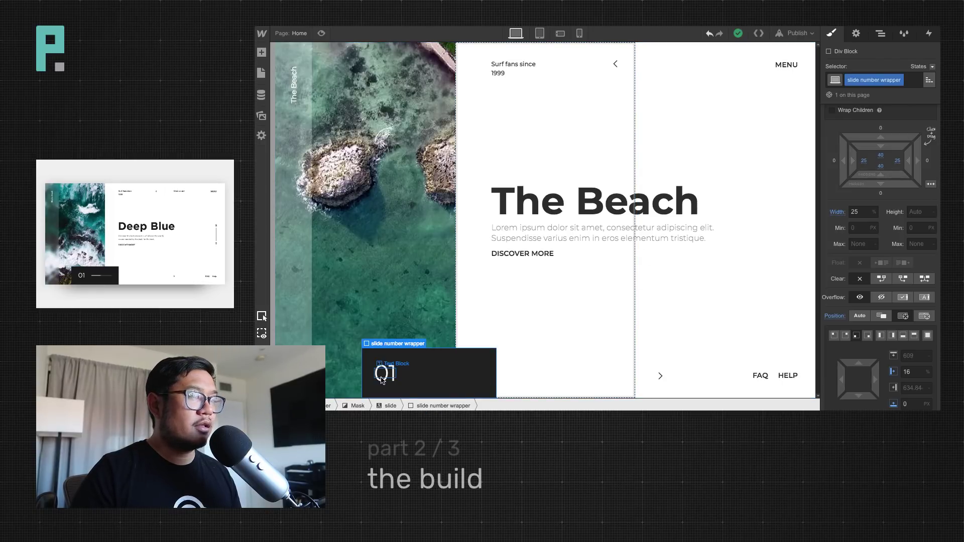
left_click(397, 316)
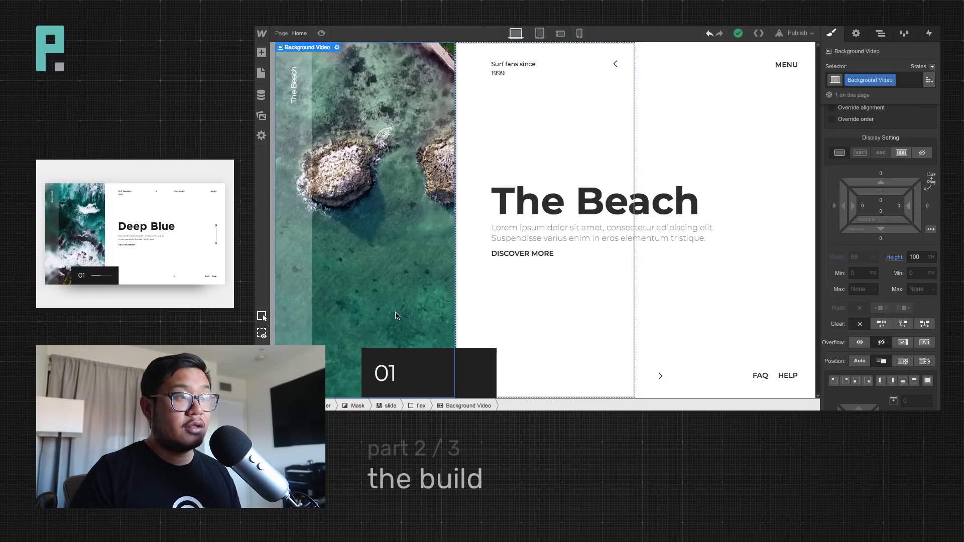
left_click(421, 357)
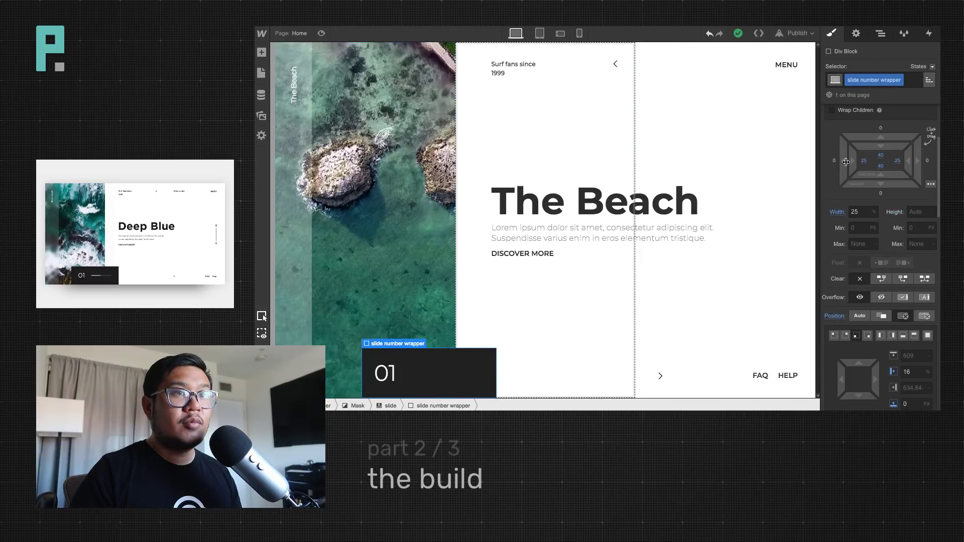
left_click_drag(853, 163, 860, 169)
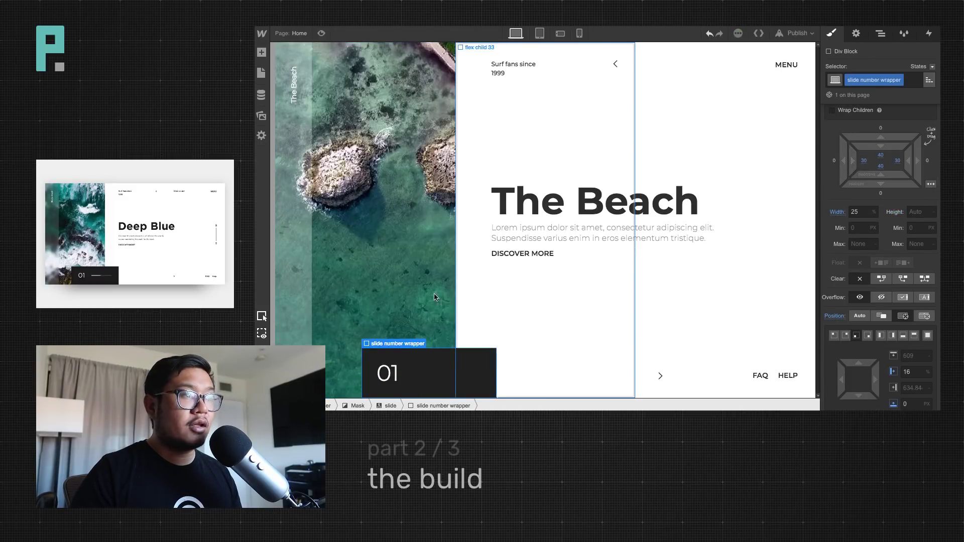
Set the slide number wrapper's line height to 44 px and reduce its upper and lower padding to 30 px
left_click(416, 282)
left_click(391, 375)
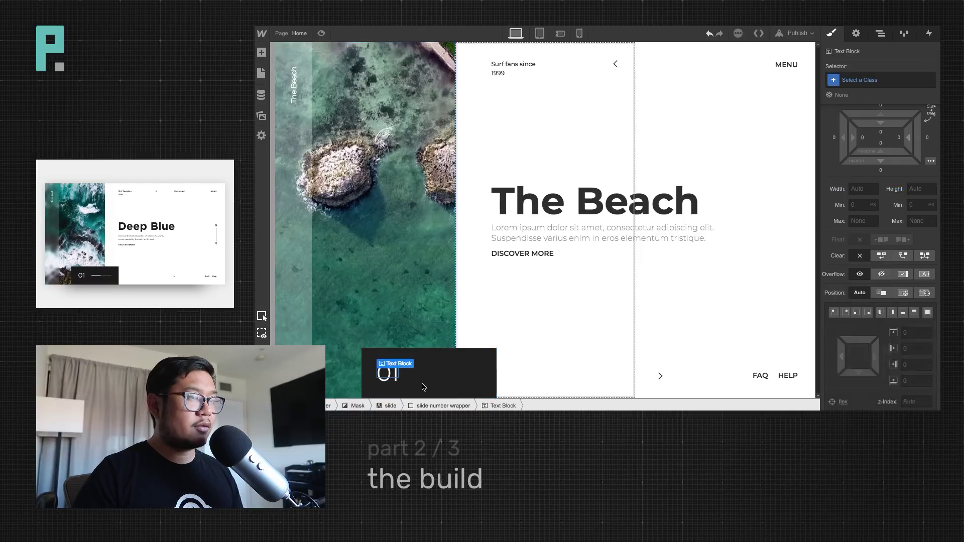
scroll(920, 390, "down", 1)
scroll(916, 358, "down", 1)
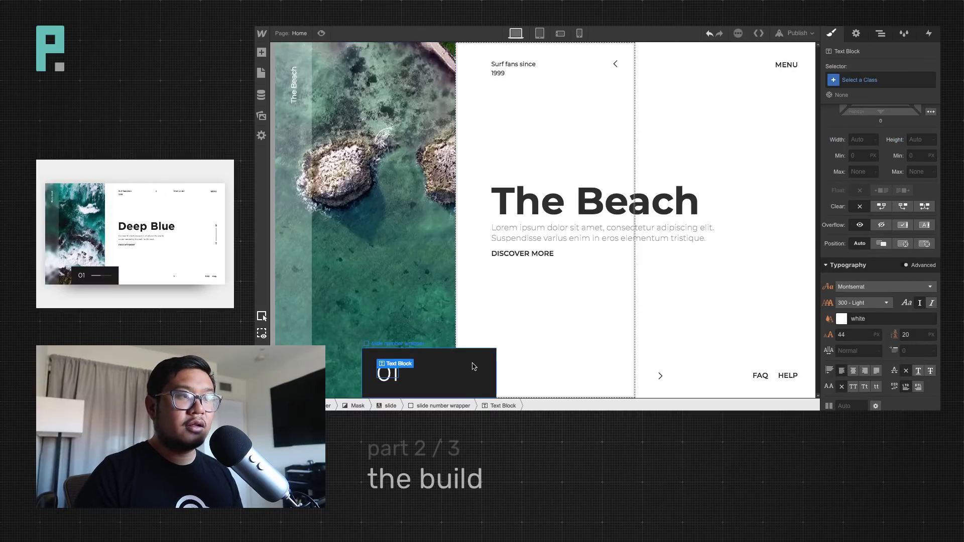
left_click(474, 365)
scroll(919, 292, "down", 5)
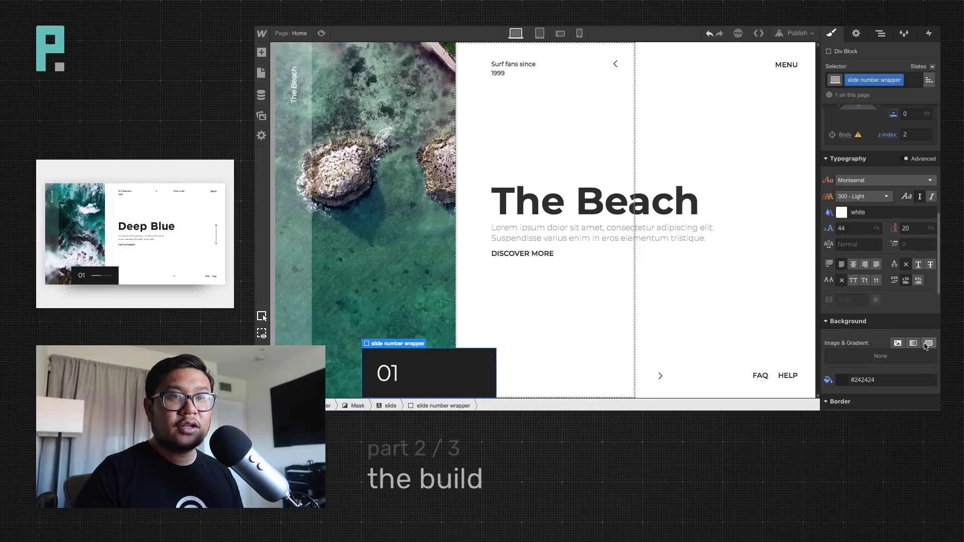
left_click(909, 229)
type("44")
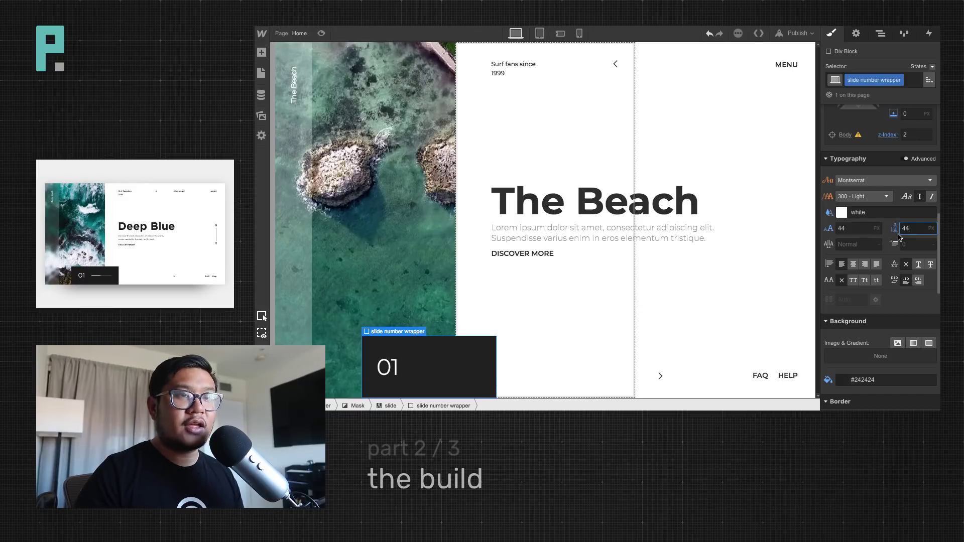
scroll(899, 231, "up", 8)
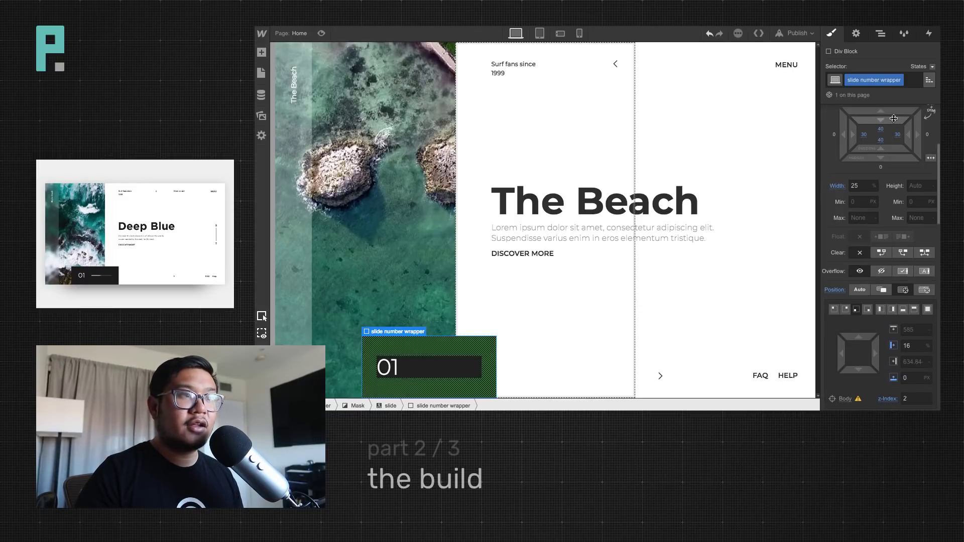
left_click_drag(894, 118, 894, 105)
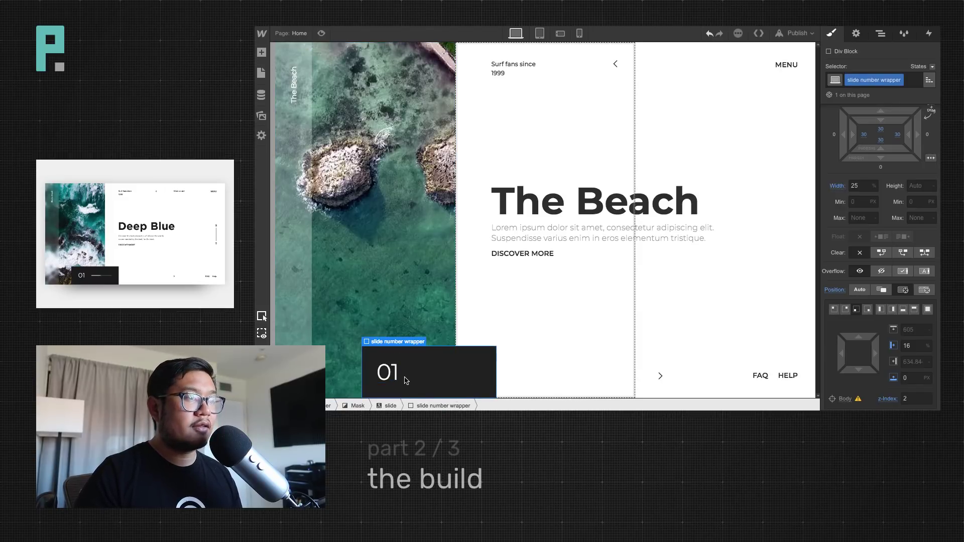
Add a div block beside the "01" text in the slide number wrapper and give it the class "timer bar"
key("a")
left_click(298, 188)
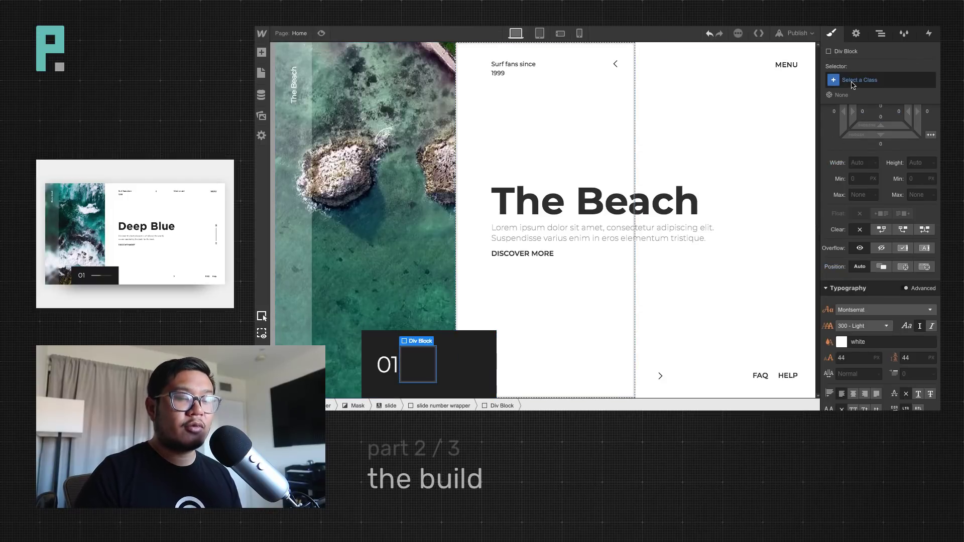
key("super+Return")
type("progres")
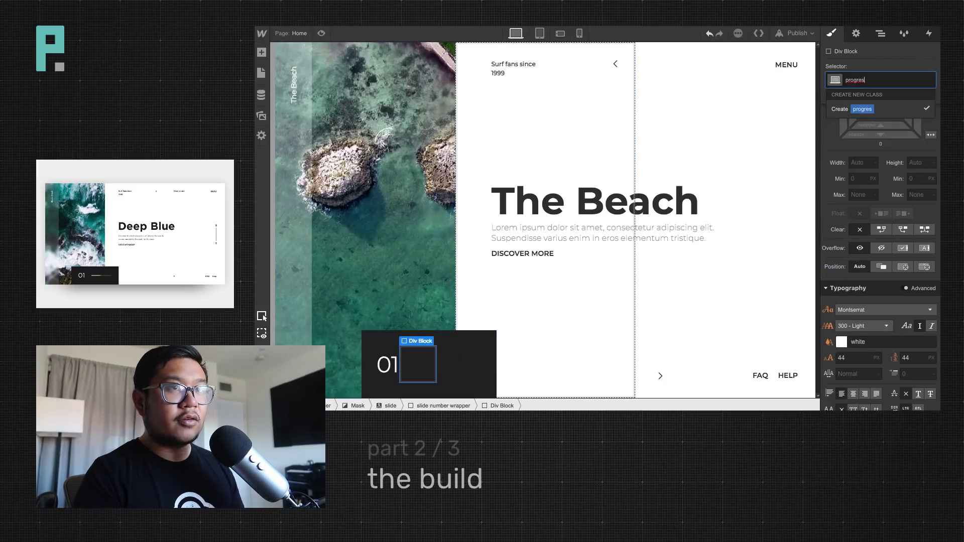
key("BackSpace")
key("BackSpace")
key("BackSpace")
key("BackSpace")
type("timer bar")
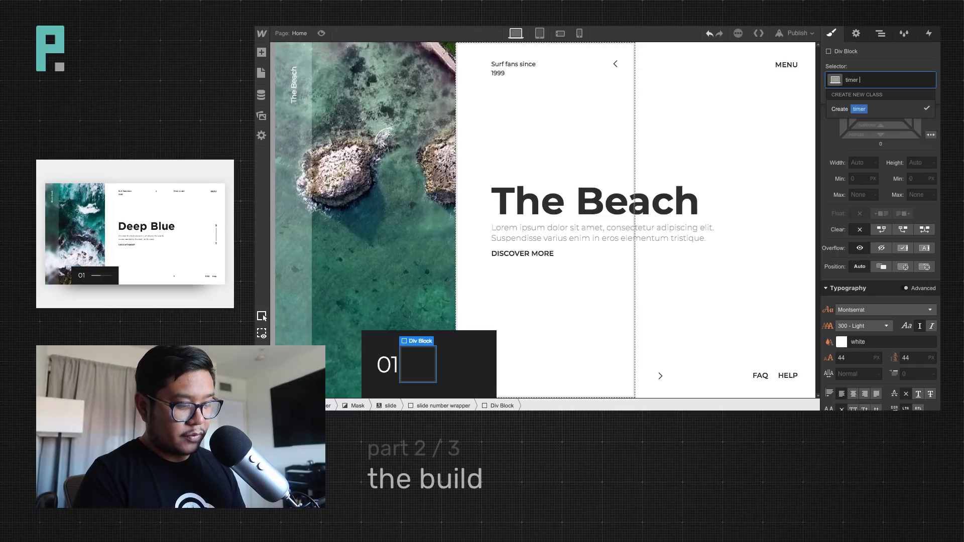
key("Return")
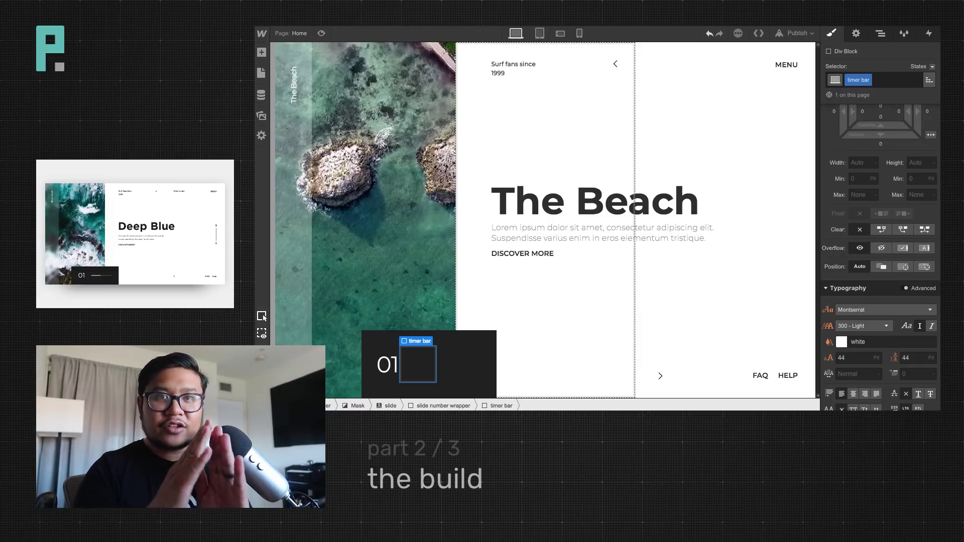
Give the timer bar a 20 px left margin and a height of 1 px
scroll(853, 139, "up", 1)
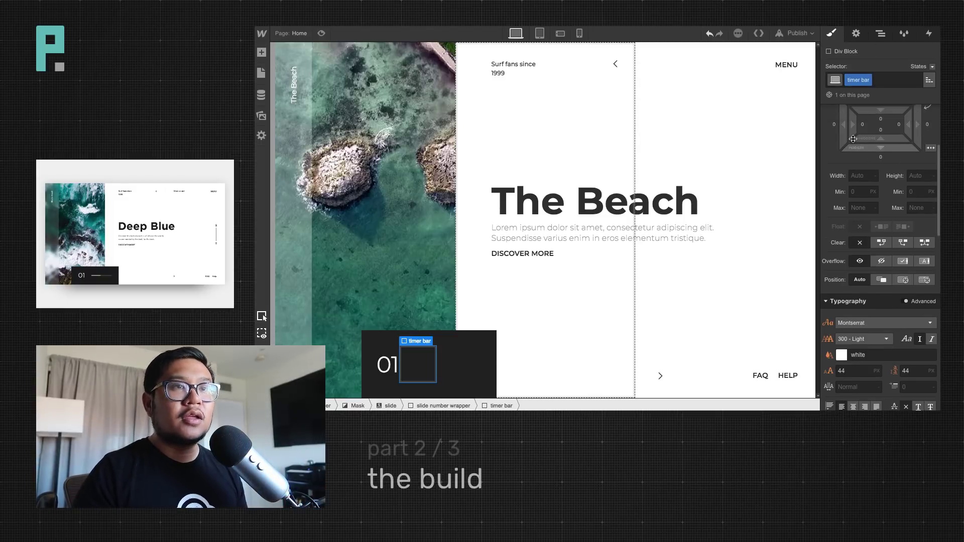
left_click_drag(852, 139, 815, 132)
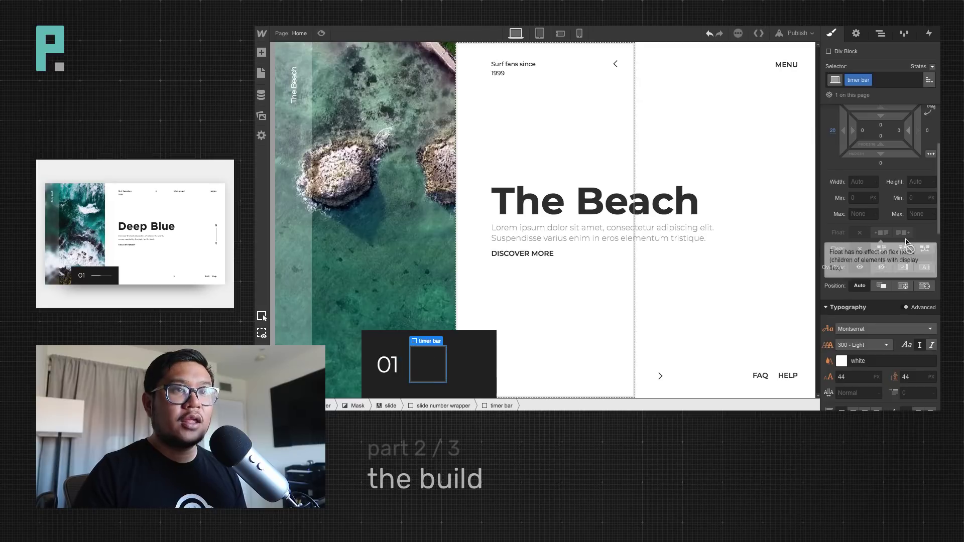
scroll(908, 188, "down", 1)
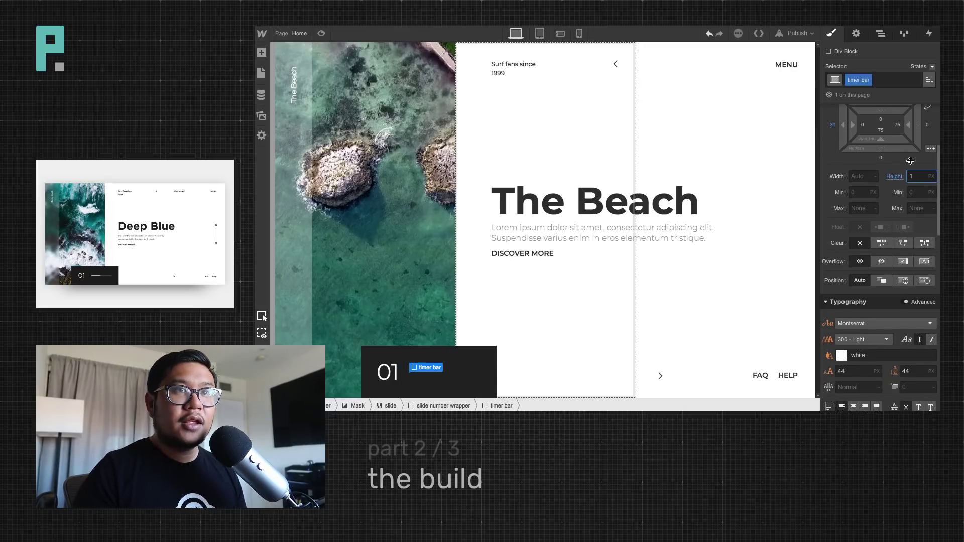
Make the timer bar grow to fill the remaining width of the slide number wrapper and set its height to 3 px
scroll(876, 145, "up", 3)
left_click(873, 130)
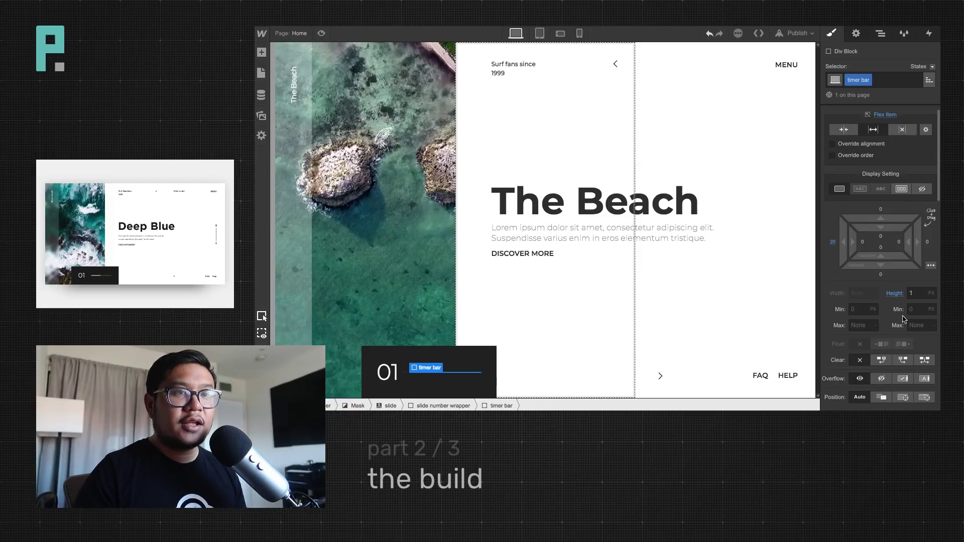
scroll(902, 319, "down", 5)
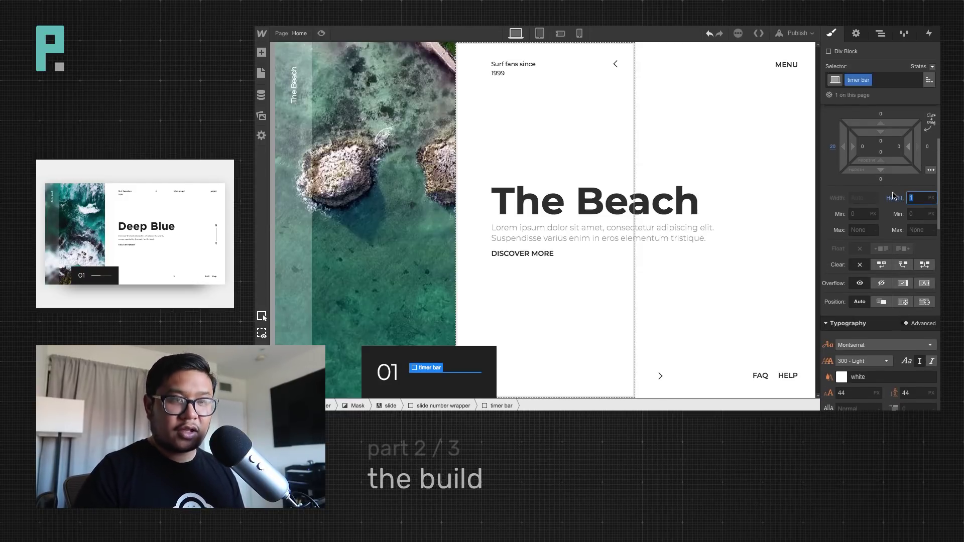
type("3")
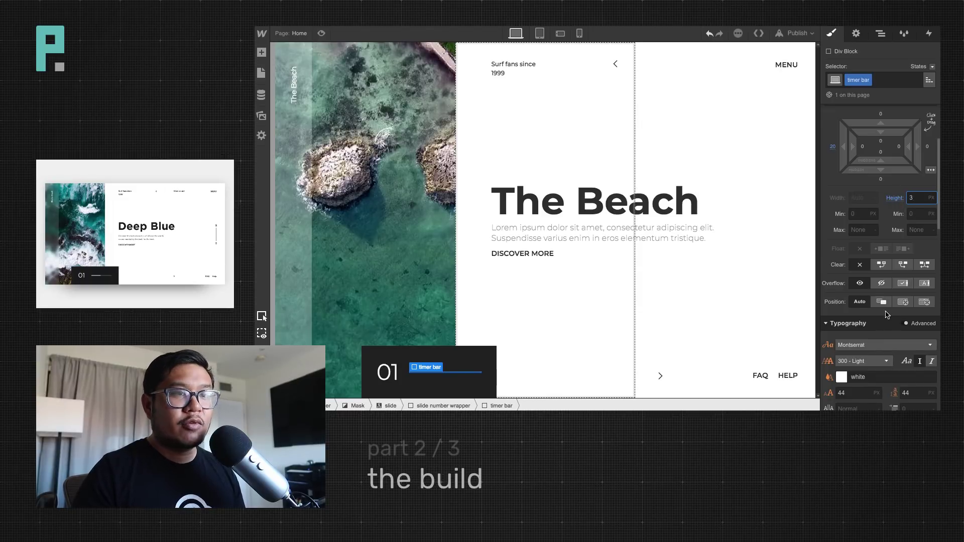
Set the timer bar's background colour to the grey #636363
scroll(887, 315, "down", 10)
left_click(840, 351)
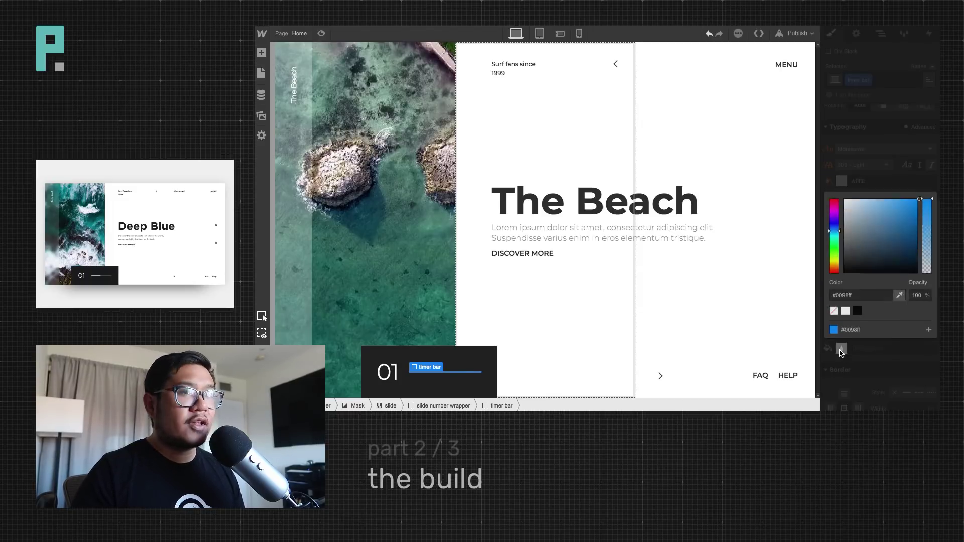
mouse_move(863, 242)
left_mouse_down()
mouse_move(826, 237)
mouse_move(825, 248)
left_mouse_up()
left_click(873, 175)
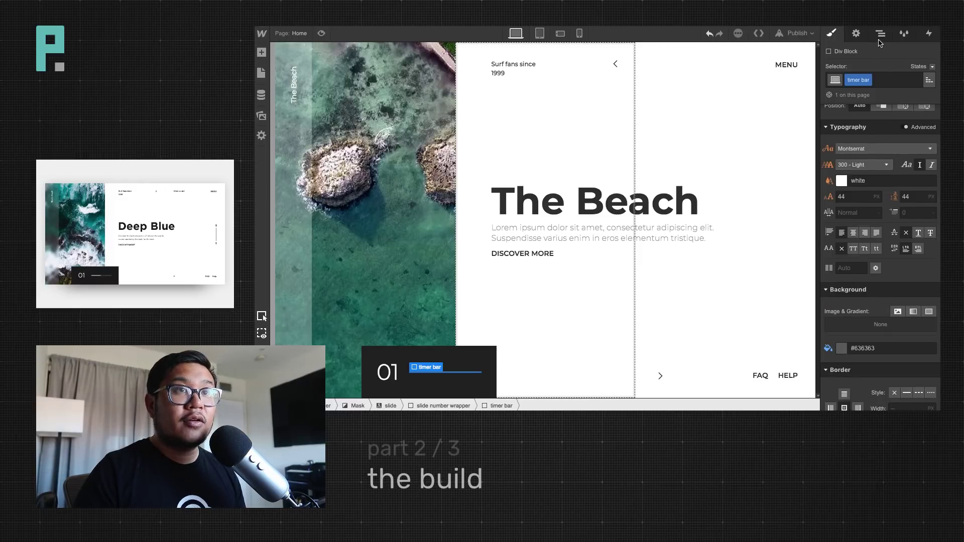
Add a new div block nested inside the timer bar
left_click(880, 34)
key("a")
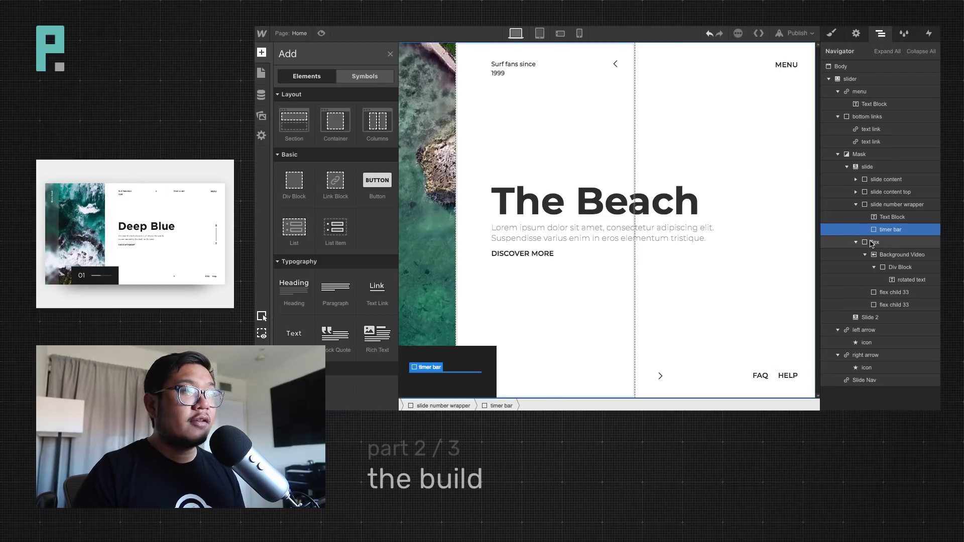
left_click(300, 181)
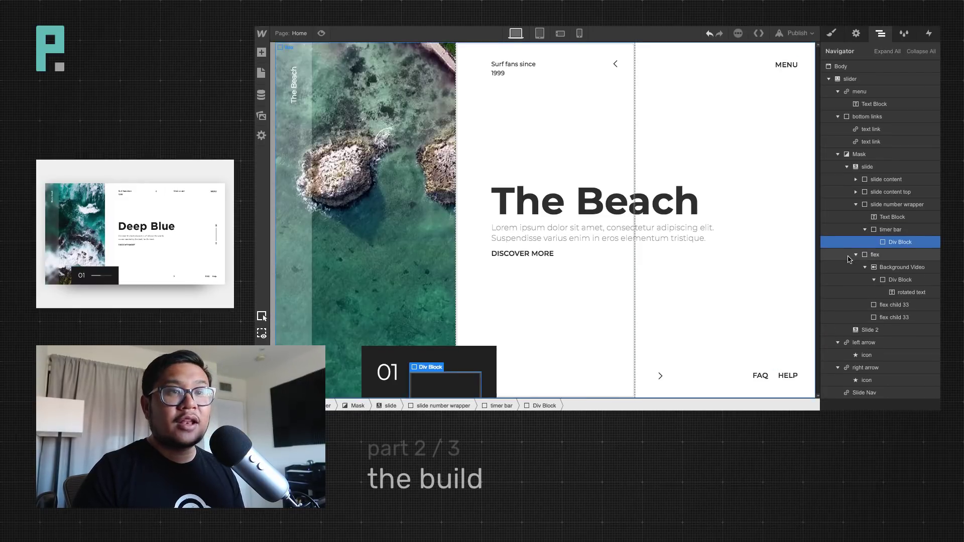
Rename the outer timer bar's class to "timer bar wrapper"
left_click(896, 230)
left_click(832, 33)
left_click(867, 80)
left_click(862, 94)
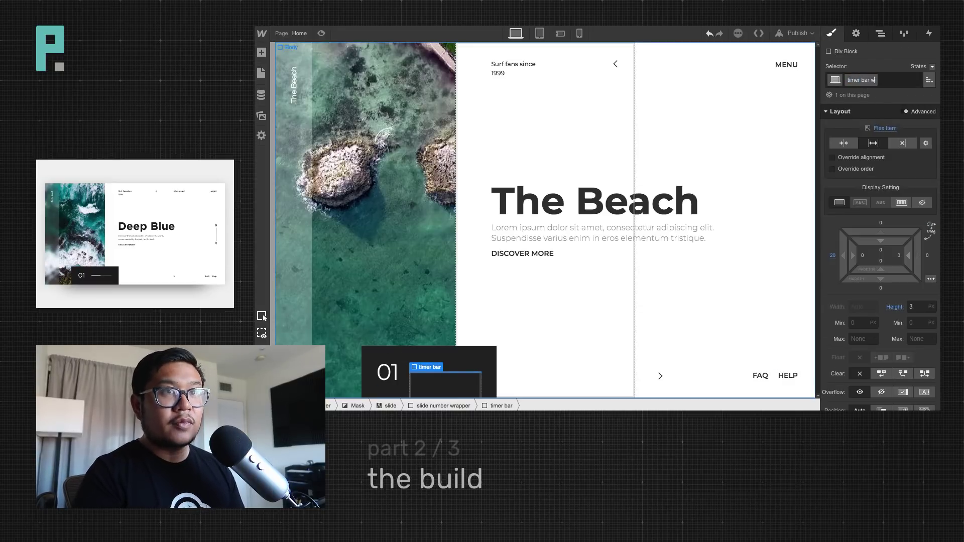
type("wrapper")
key("Return")
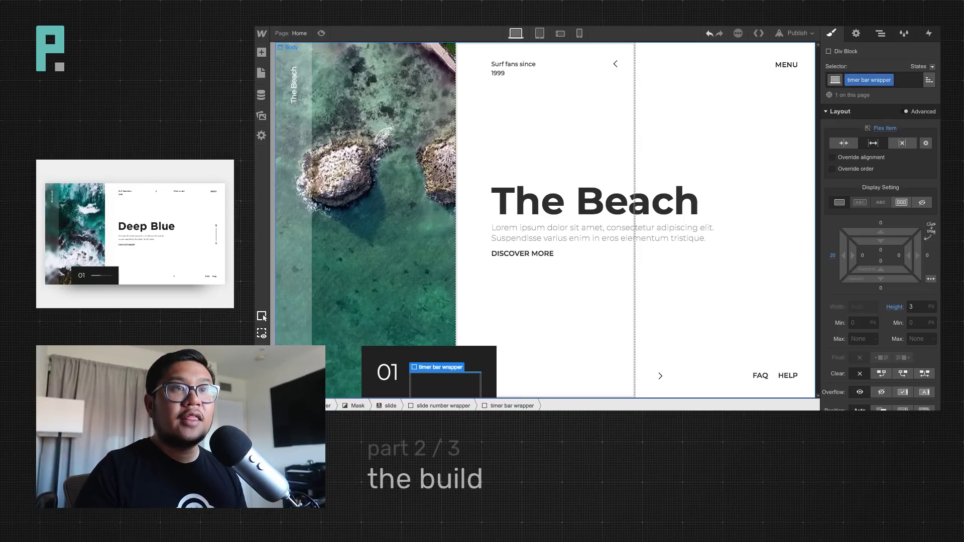
Give the div block nested in the timer bar wrapper the class "timer bar"
left_click(880, 33)
left_click(892, 189)
left_click(832, 33)
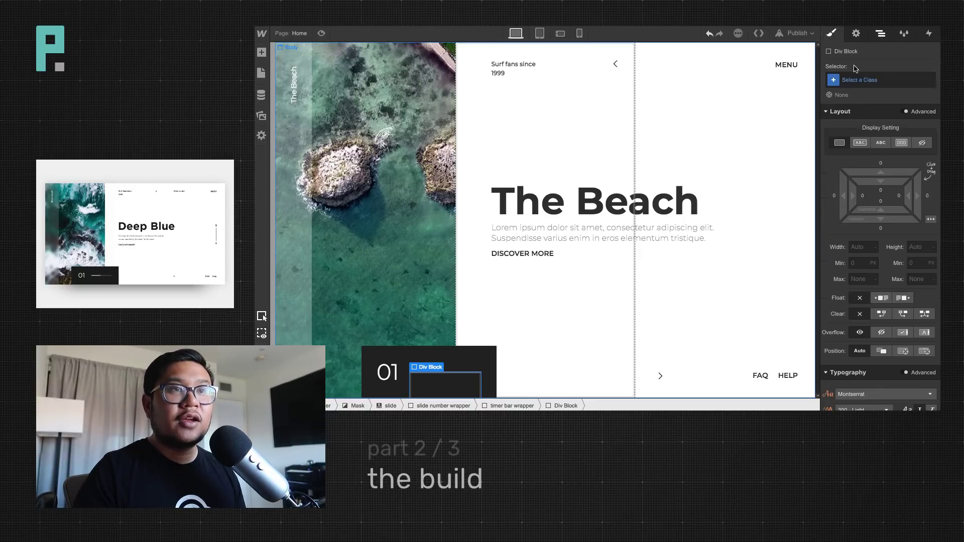
left_click(869, 79)
type("timer bar")
key("Return")
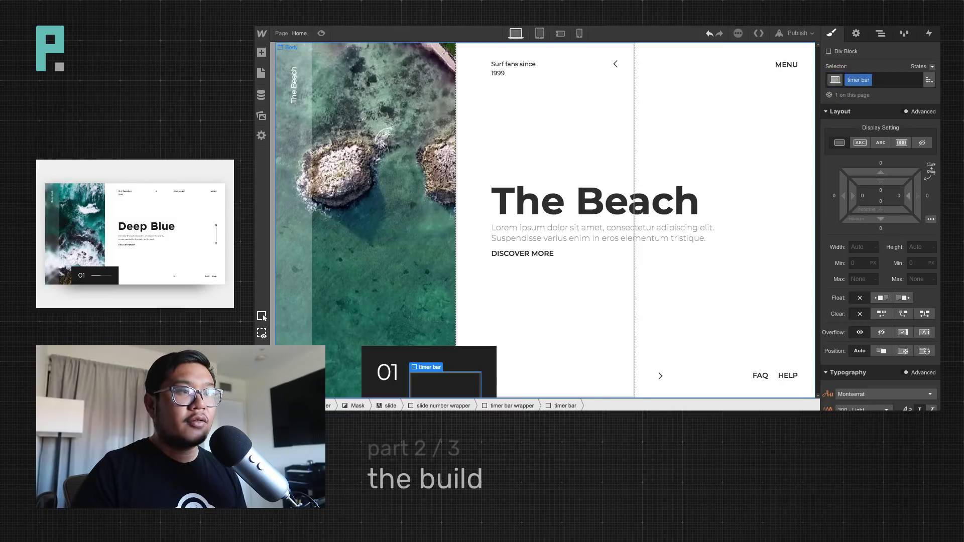
Set the inner timer bar's width to 50% and its height to 3 px
scroll(899, 256, "down", 1)
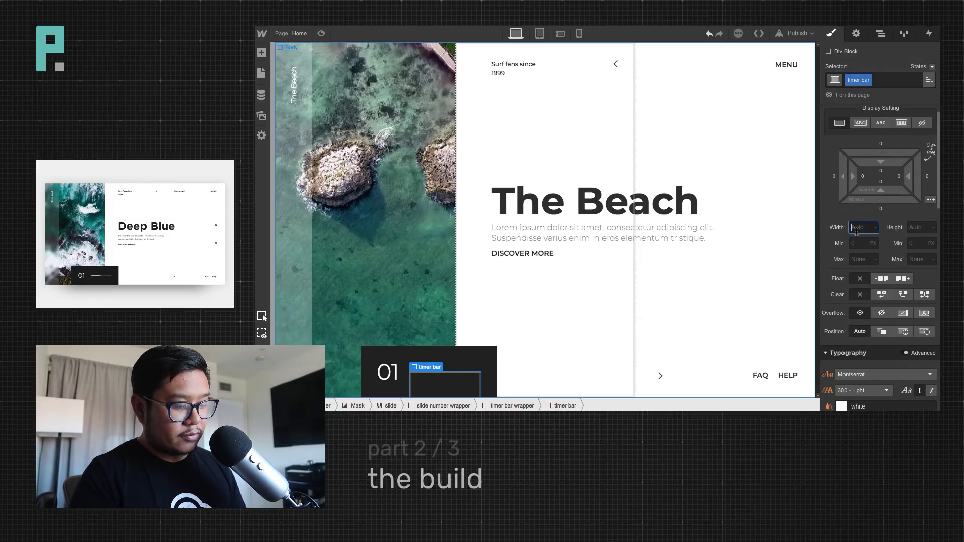
type("50%")
key("Return")
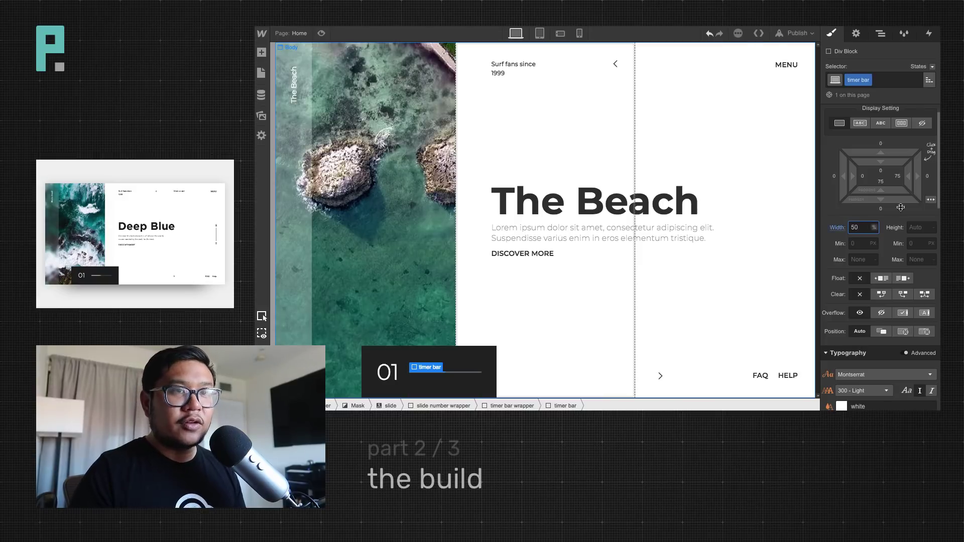
left_click(915, 229)
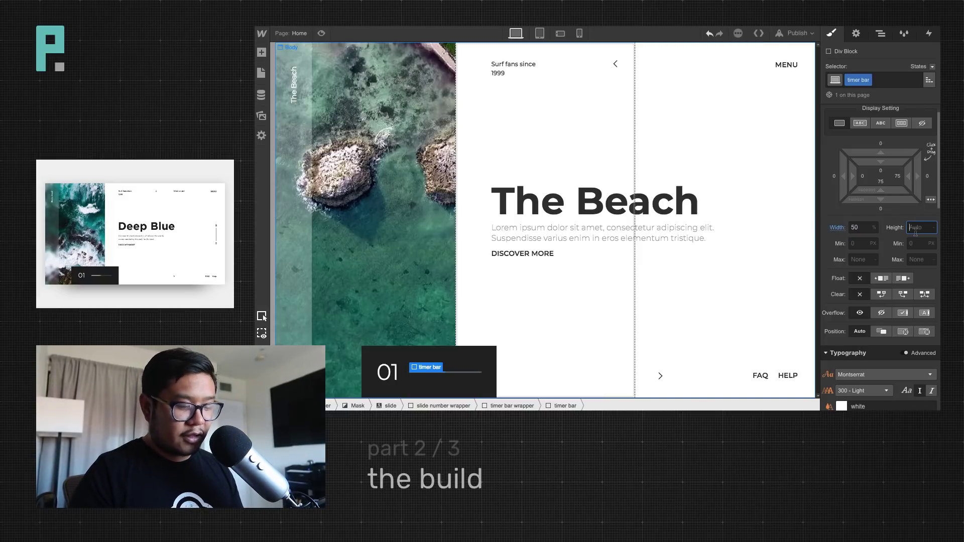
type("3")
Set the inner timer bar's background colour to the white swatch
scroll(902, 274, "down", 6)
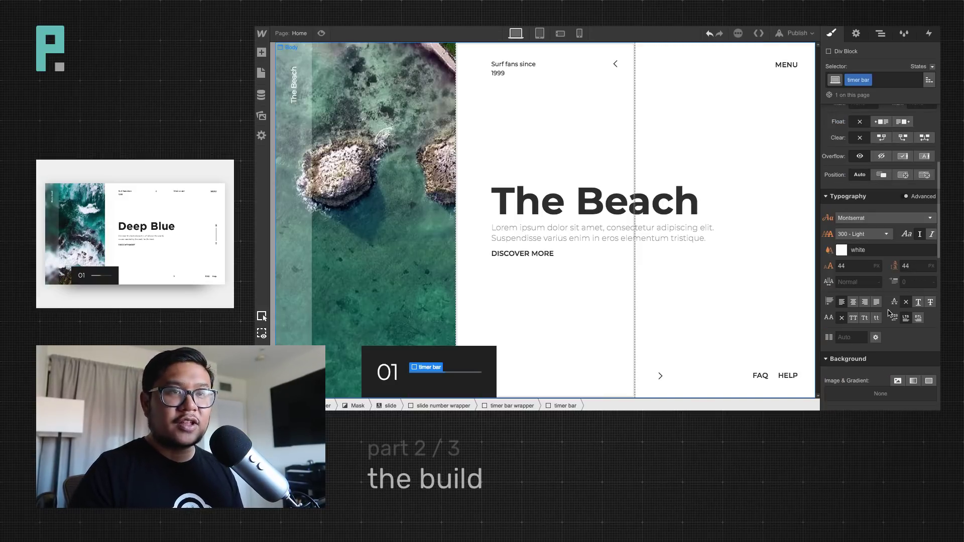
scroll(898, 330, "down", 2)
left_click(844, 356)
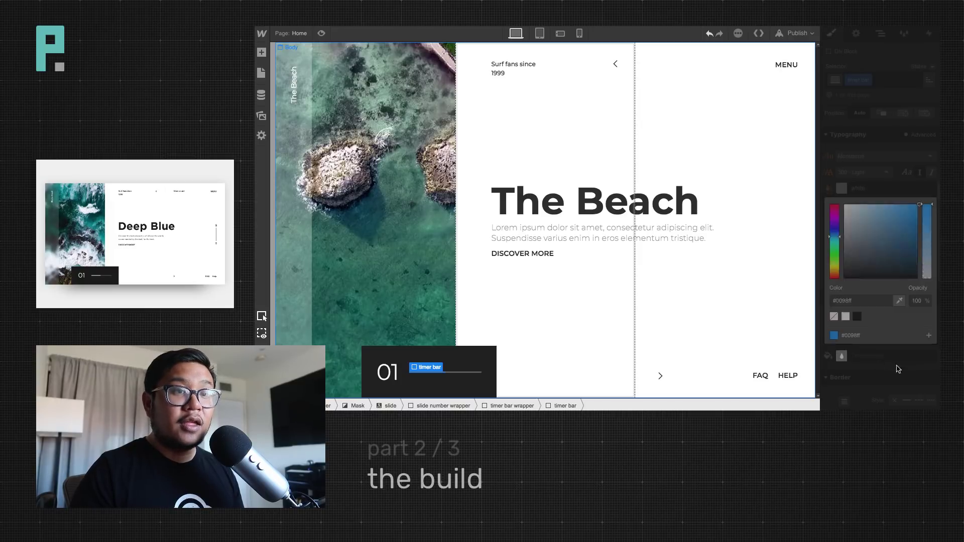
left_click(845, 319)
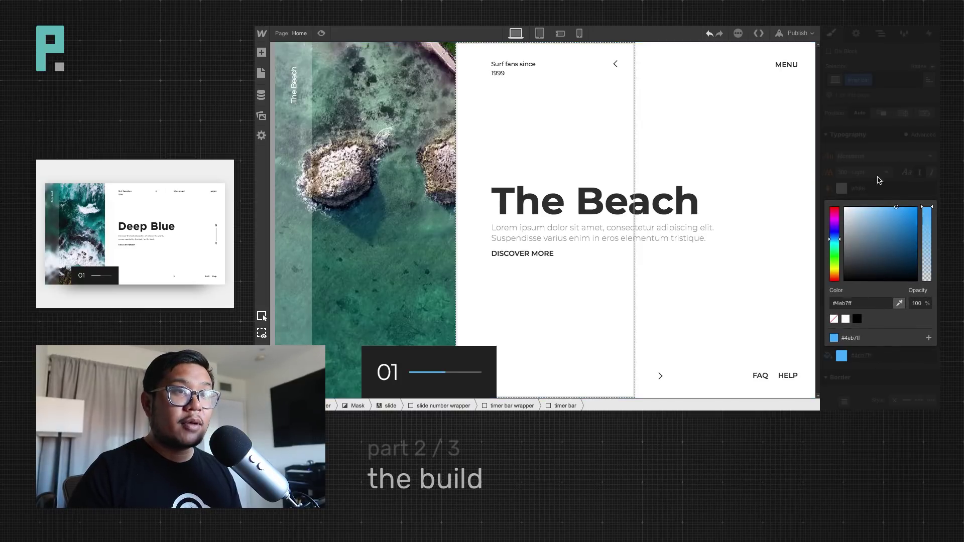
left_click(858, 126)
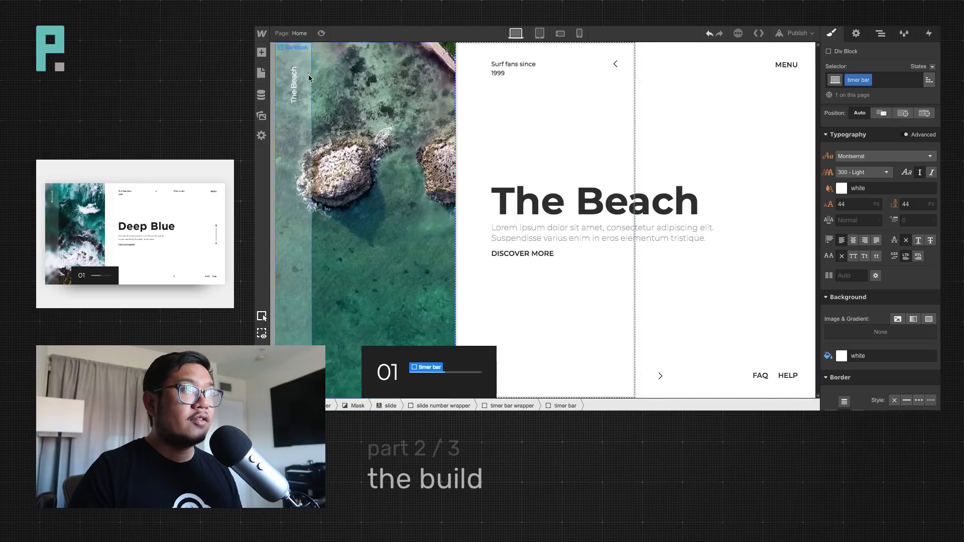
Preview the page, try the slider's previous-slide arrow, and return to editing
left_click(321, 34)
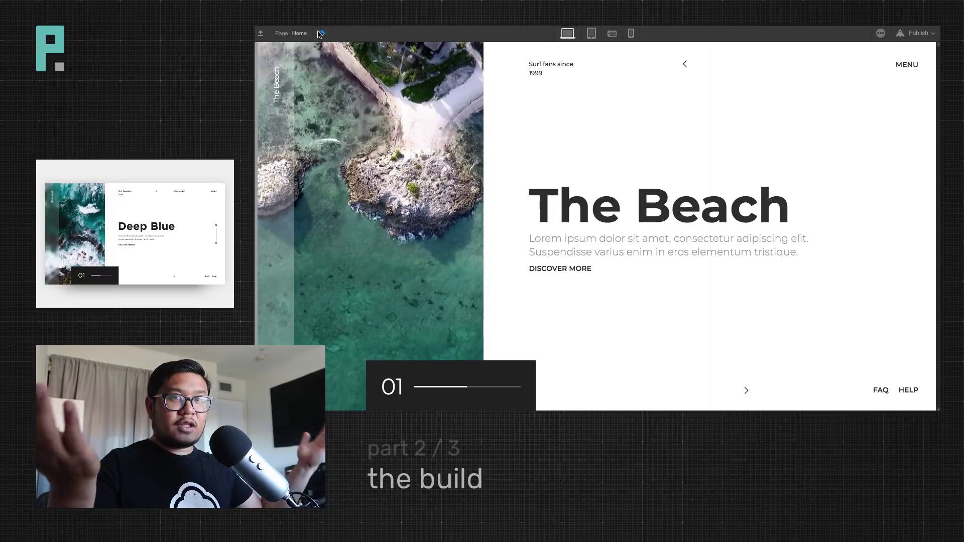
left_click(684, 64)
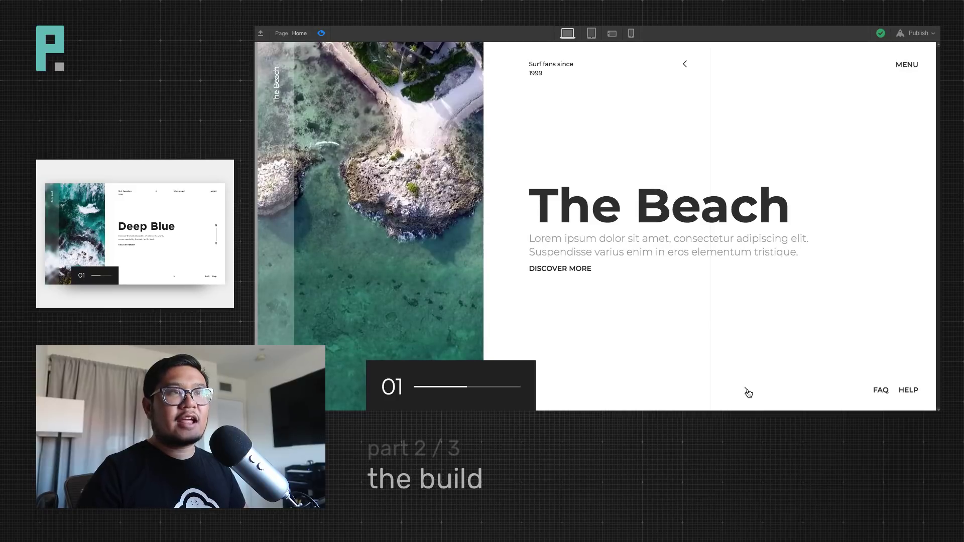
left_click(322, 34)
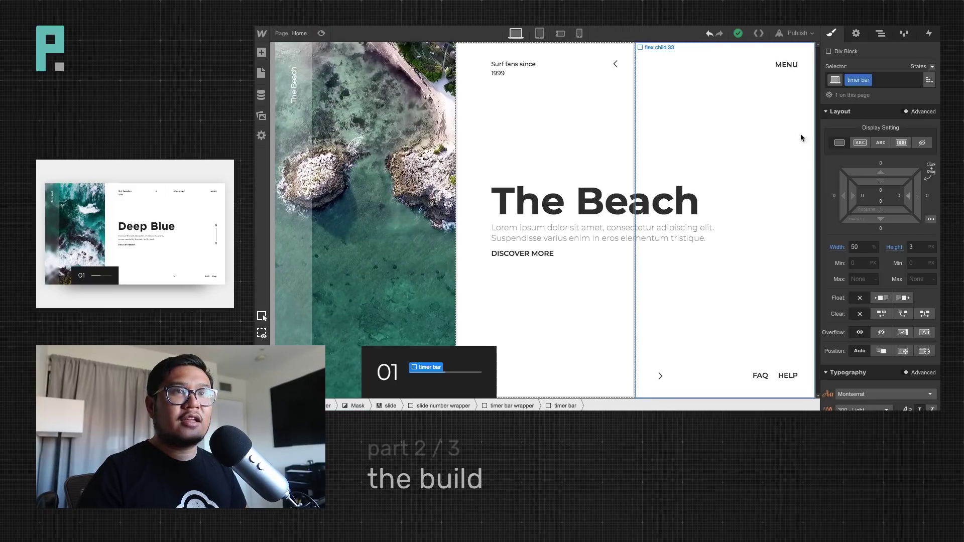
Open the settings of the first slide and change the slider's animation type to Cross Fade
left_click(882, 35)
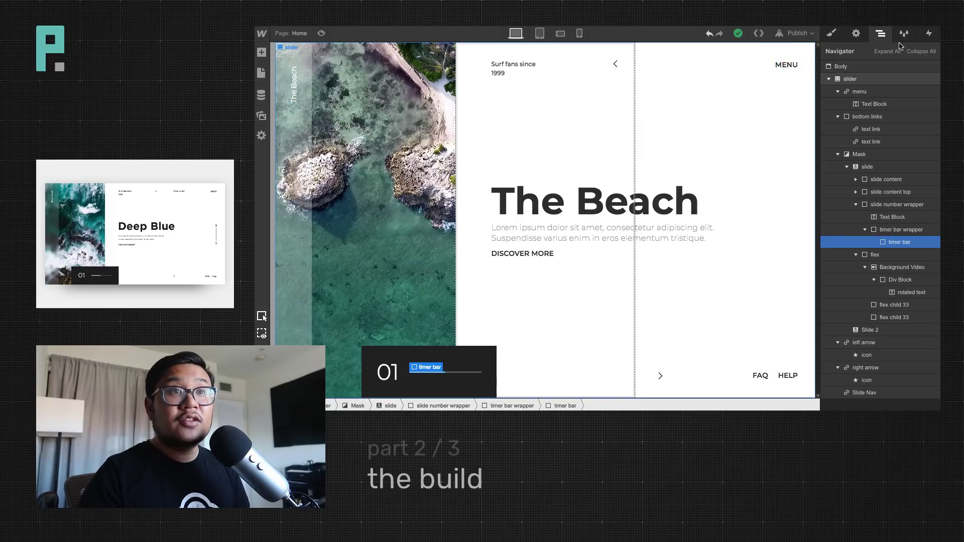
left_click(857, 35)
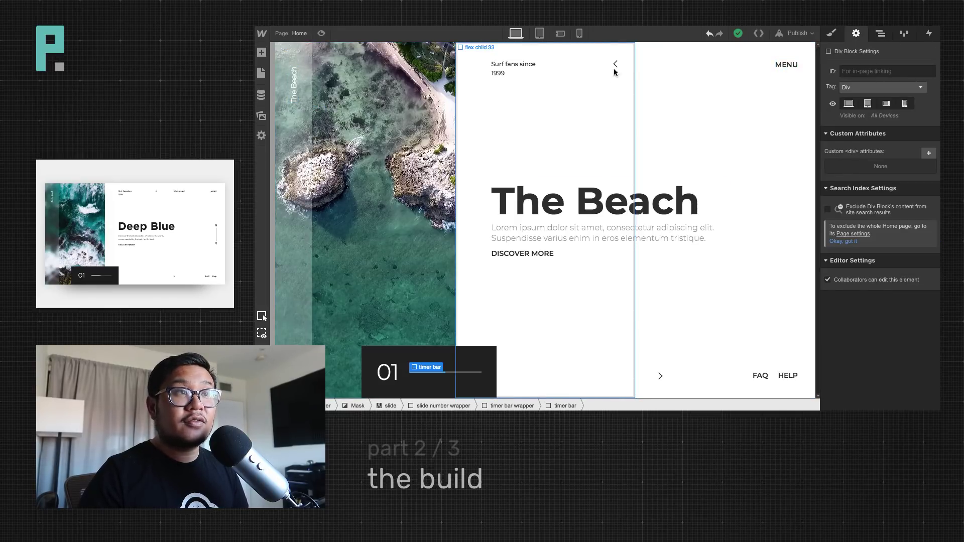
left_click(653, 117)
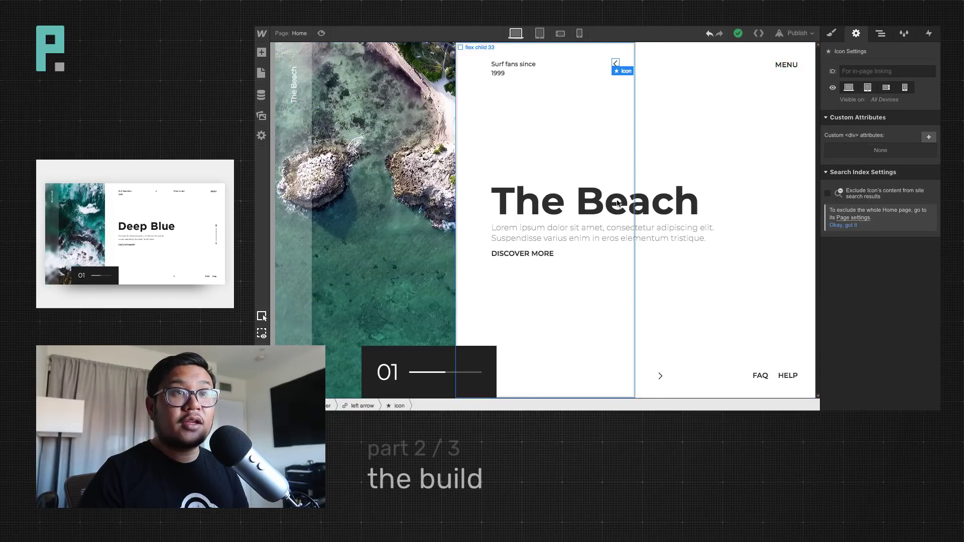
left_click(882, 34)
left_click(883, 166)
left_click(859, 33)
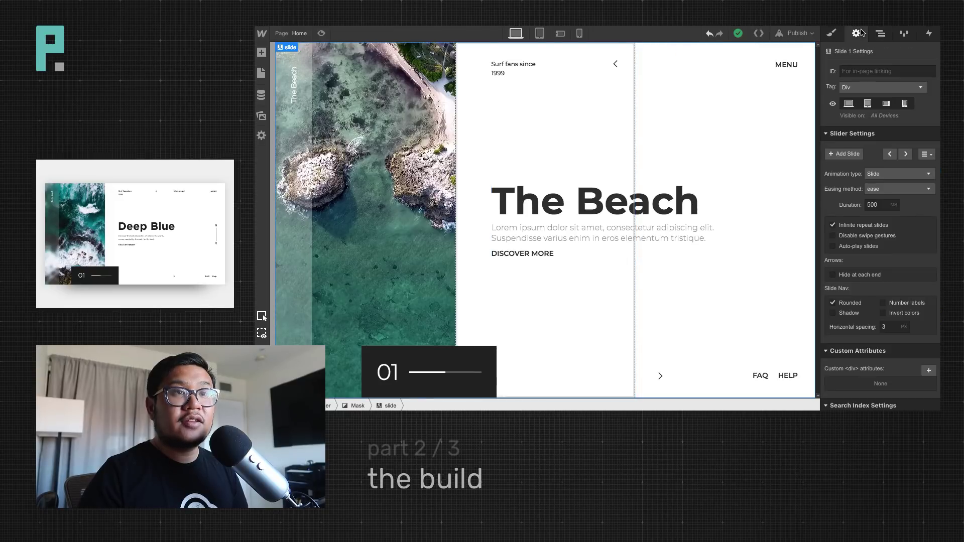
left_click(887, 175)
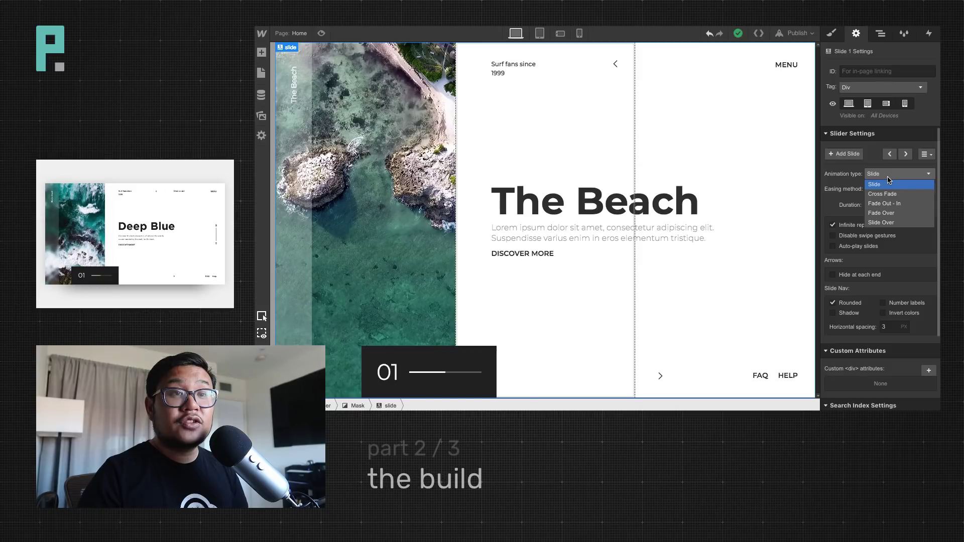
left_click(883, 194)
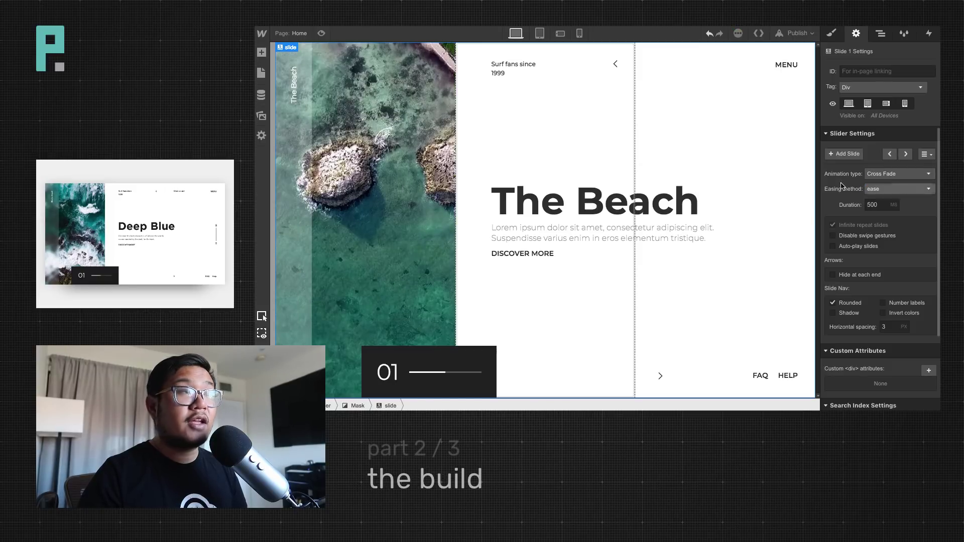
Preview the Cross Fade animation by moving through the slides with the next-slide arrow, and return to editing
left_click(321, 33)
left_click(745, 391)
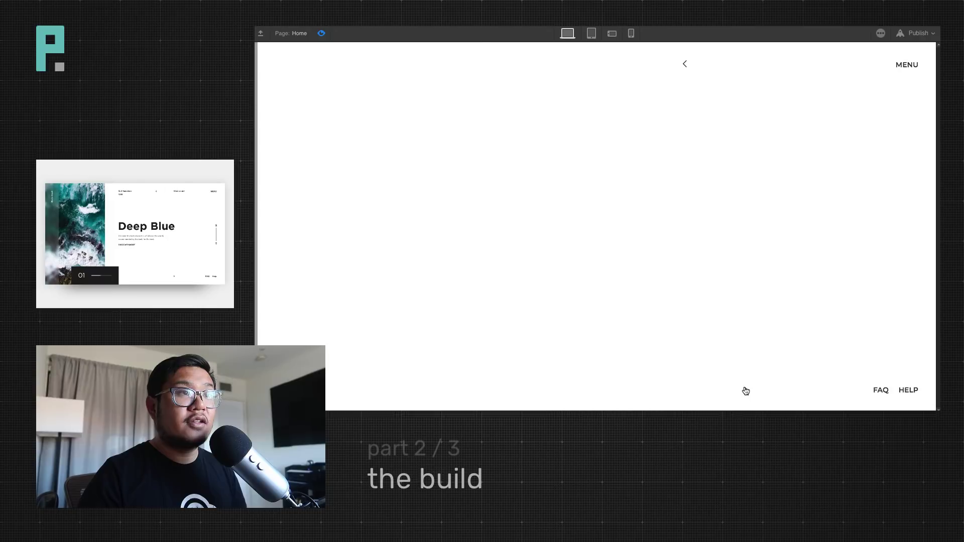
left_click(746, 391)
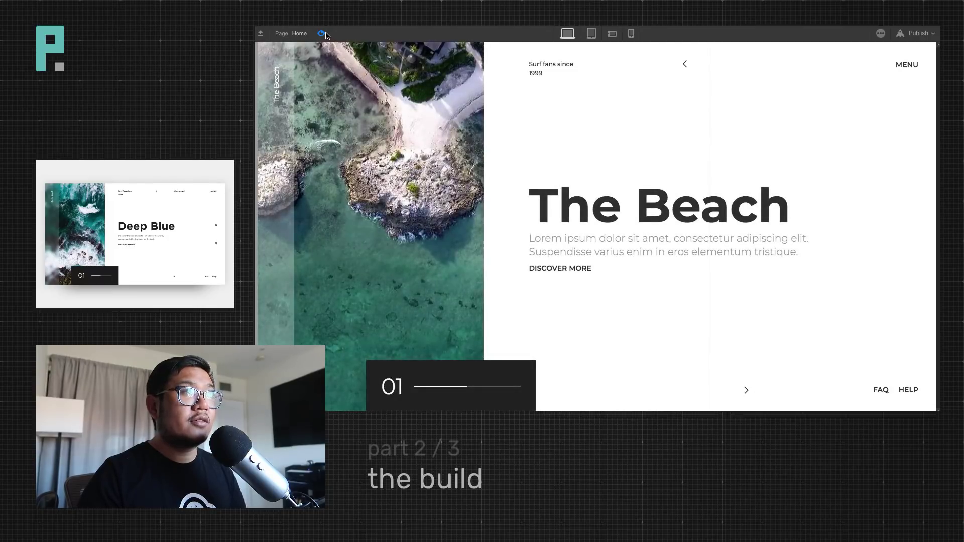
key("super+shift+p")
Add a Move transform of 5 px to the right on the right arrow's Hover state
left_click(659, 386)
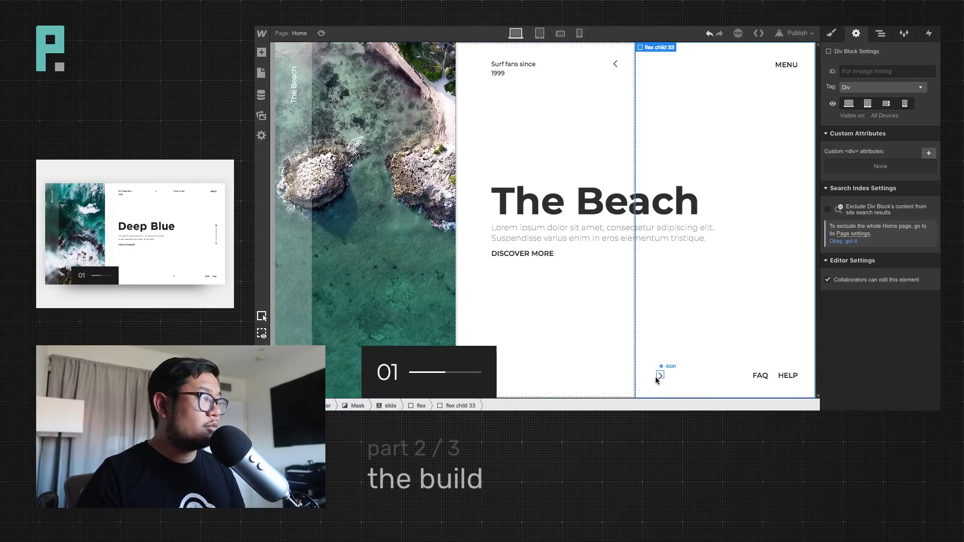
left_click(657, 378)
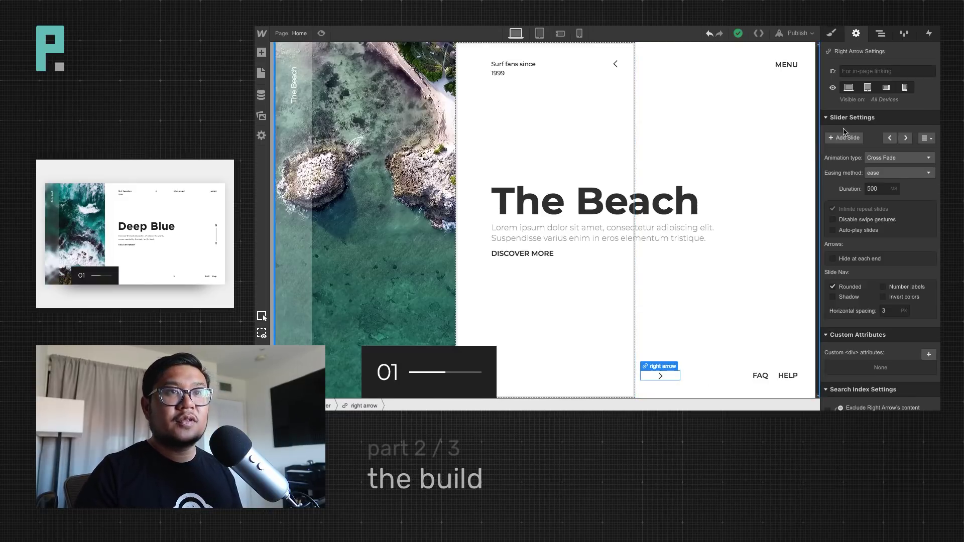
left_click(833, 33)
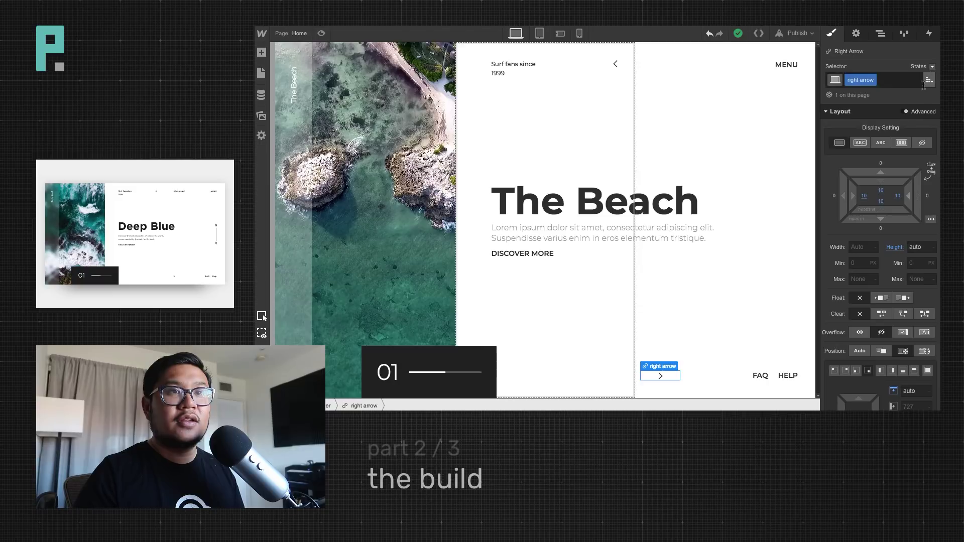
left_click(929, 67)
left_click(916, 87)
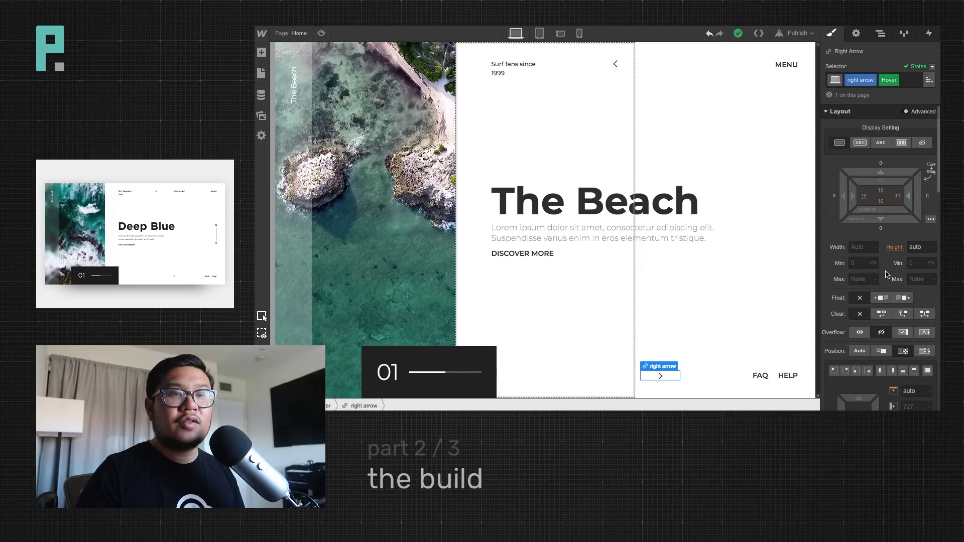
scroll(887, 302, "down", 15)
scroll(888, 307, "down", 2)
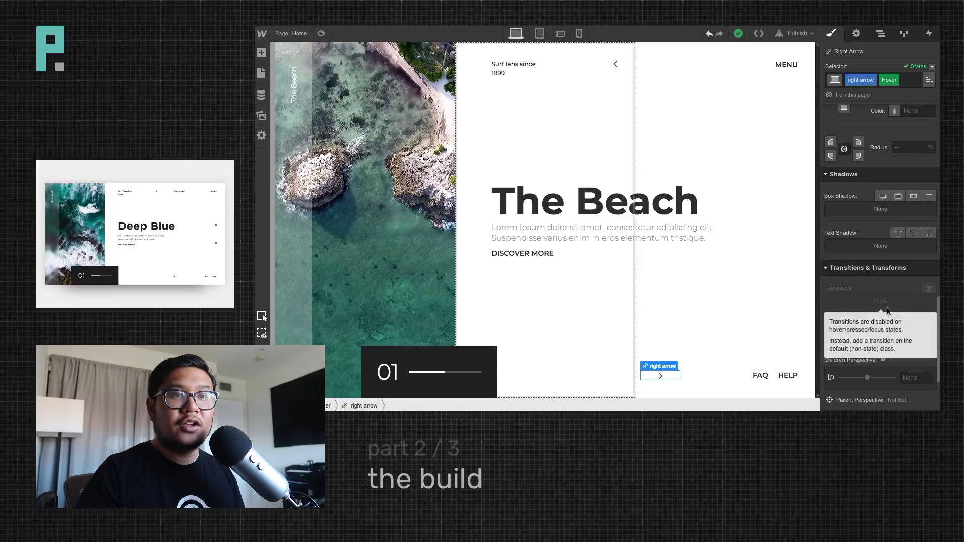
left_click(928, 310)
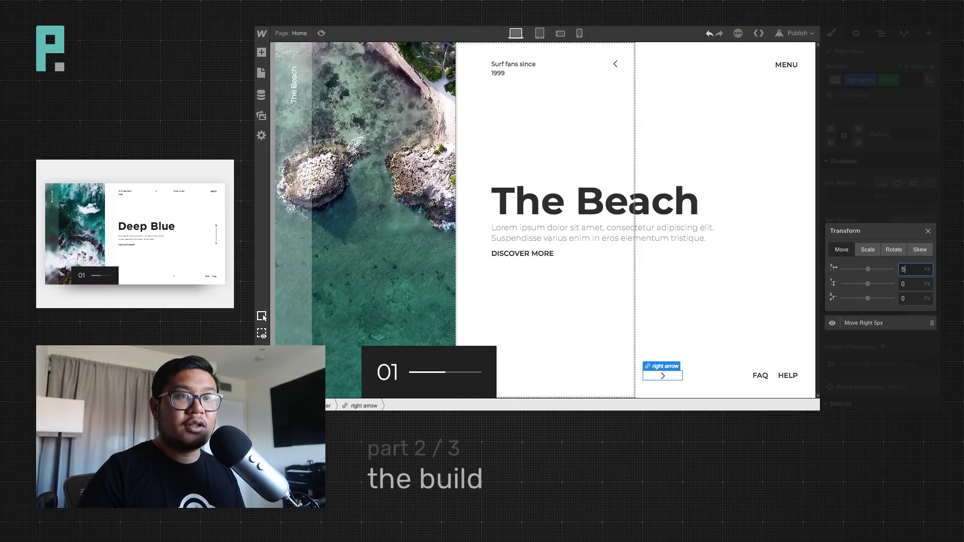
left_click(928, 232)
Add a Transform transition to the right arrow's default state and check the page in preview
left_click(932, 67)
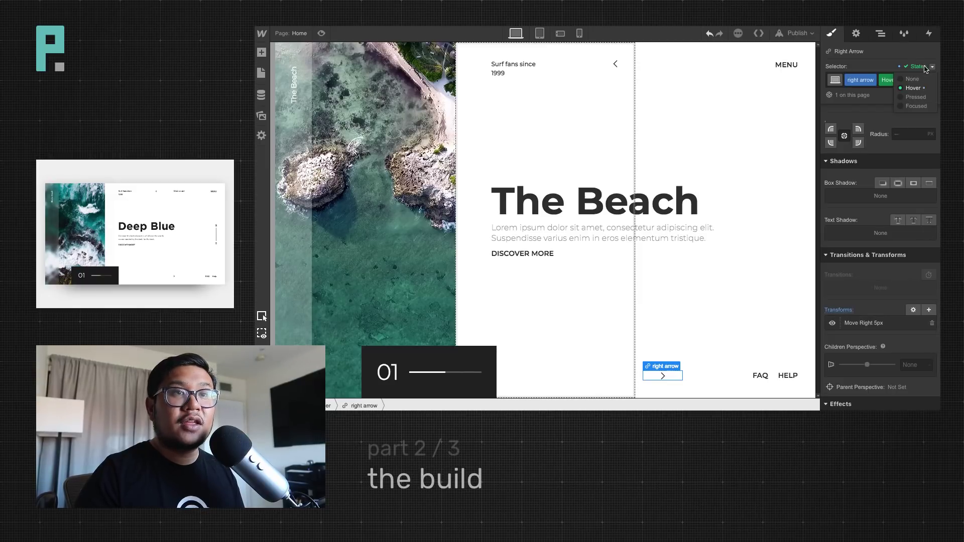
left_click(913, 80)
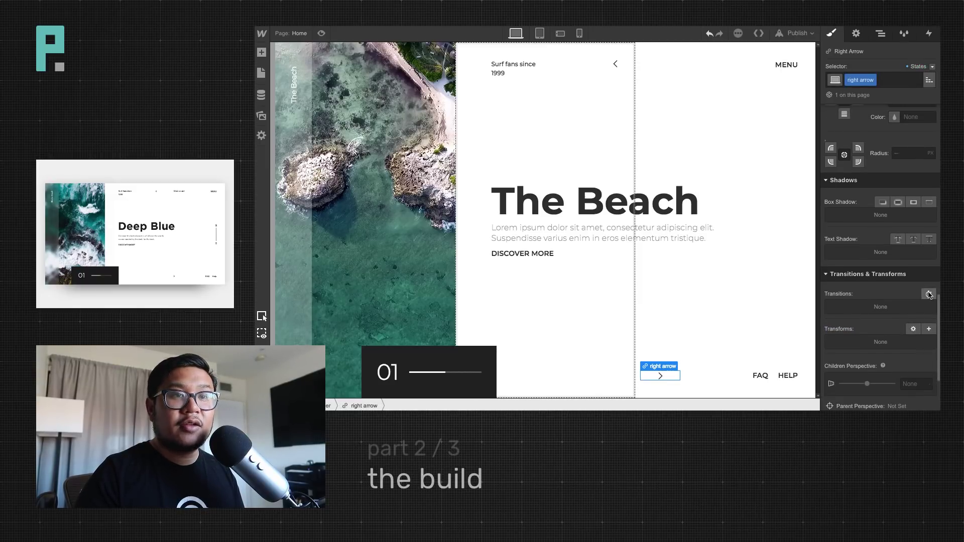
left_click(928, 293)
left_click(879, 246)
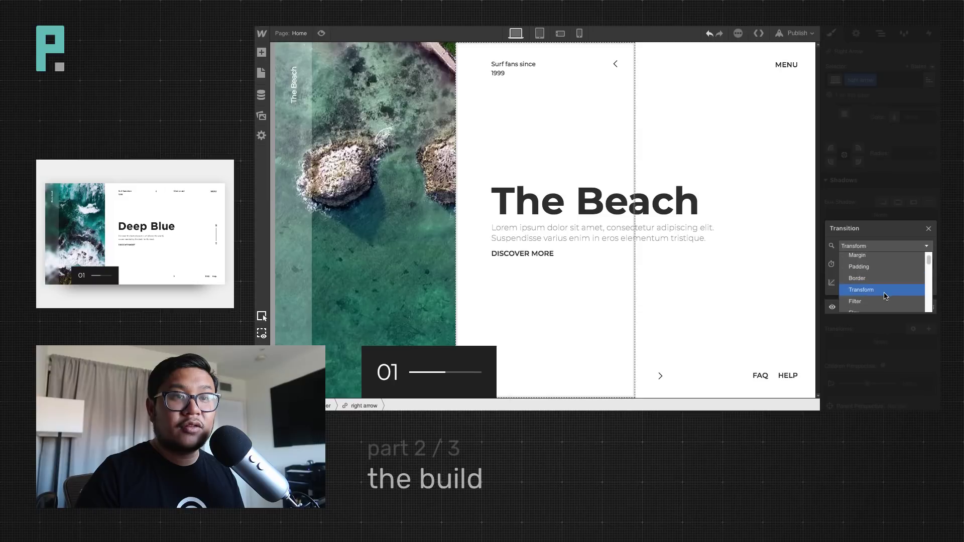
left_click(885, 293)
left_click(897, 190)
left_click(322, 33)
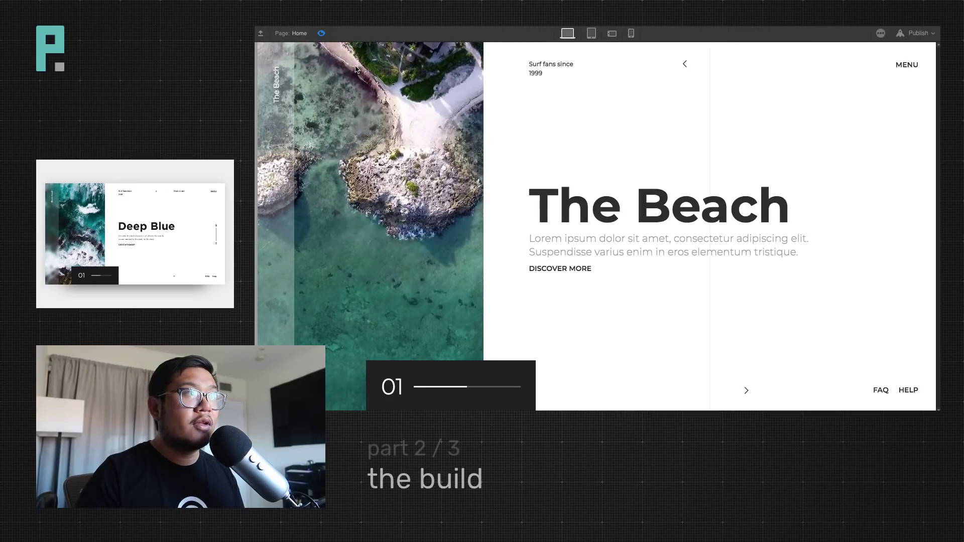
key("ctrl+shift+p")
Add a Transform transition of 200 ms with ease to the left arrow's default state
left_click(619, 65)
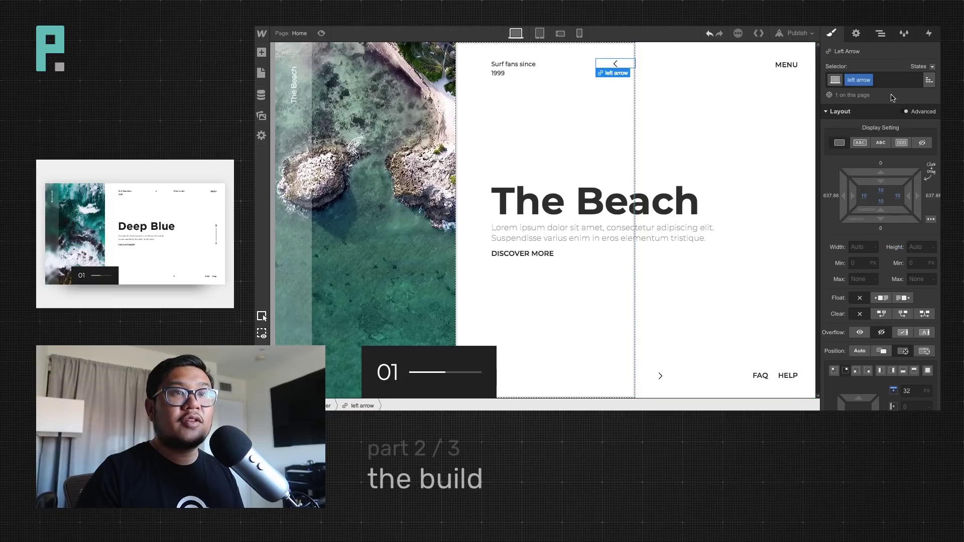
scroll(884, 324, "down", 5)
scroll(879, 328, "down", 10)
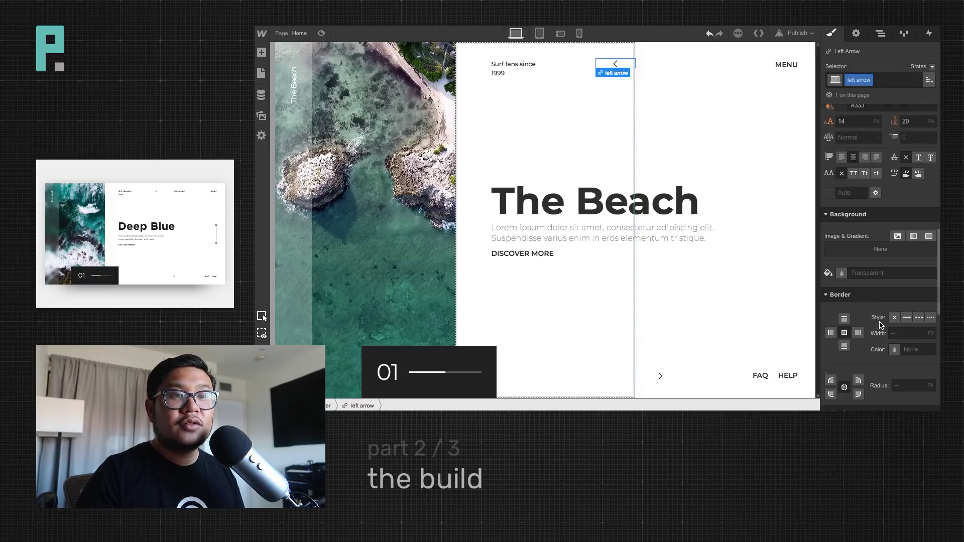
left_click(928, 347)
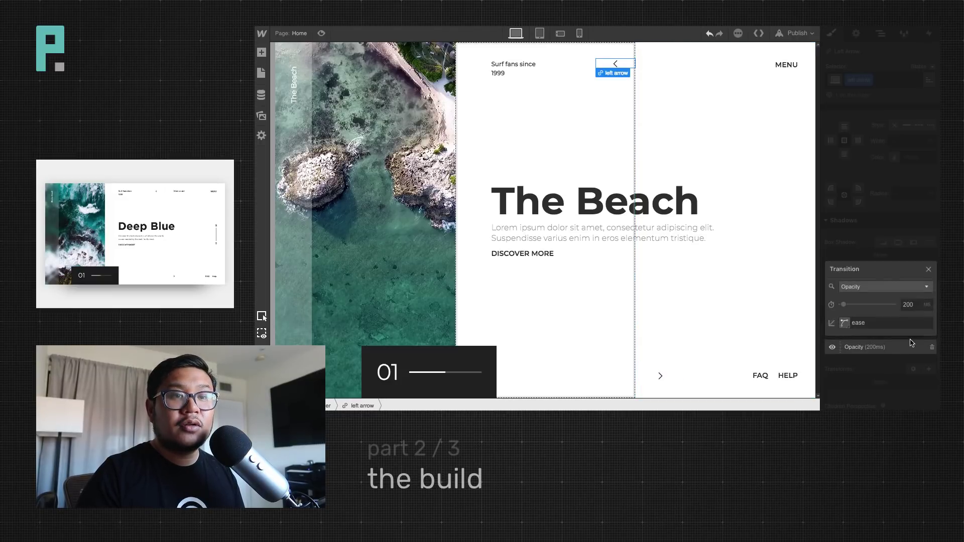
left_click(876, 286)
left_click(877, 327)
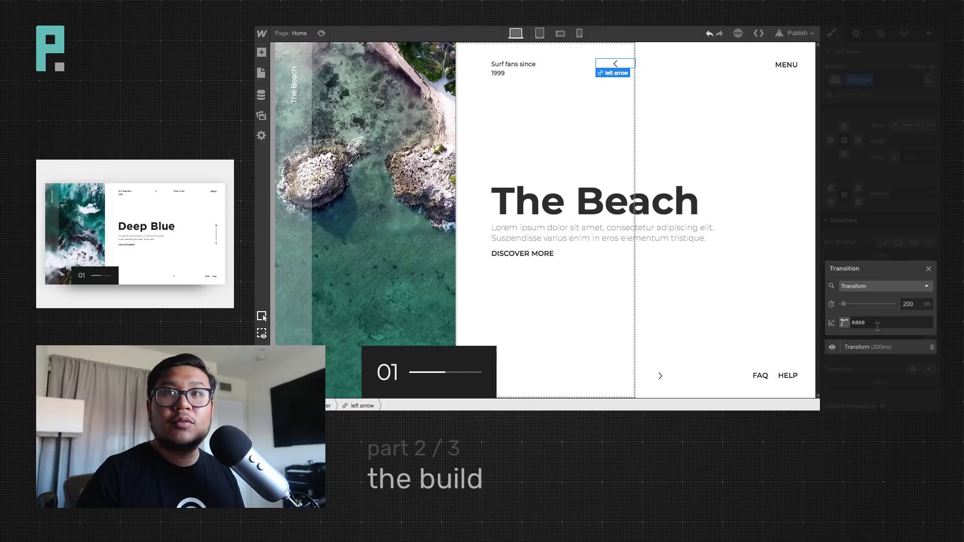
left_click(929, 269)
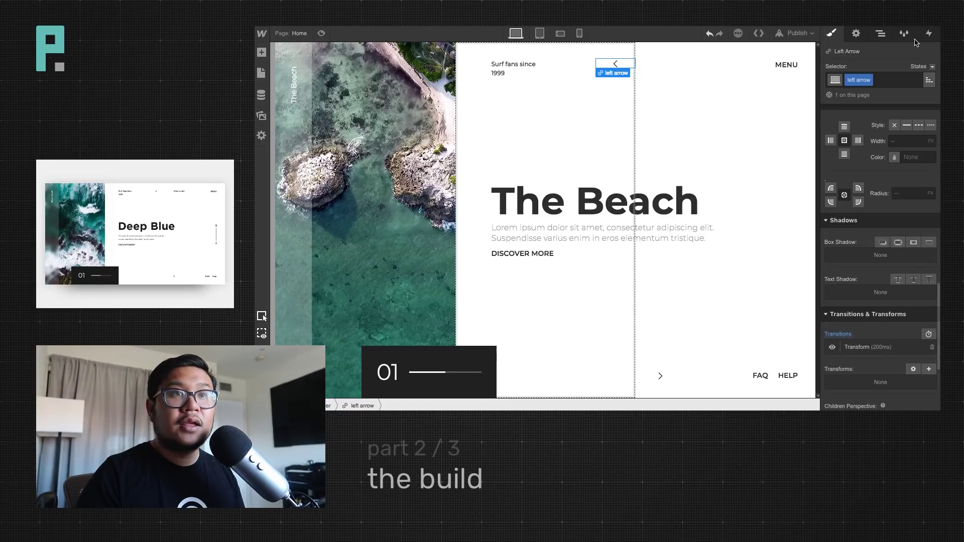
Add a Move transform of -5 px on the horizontal axis to the left arrow's Hover state and check it in preview
left_click(929, 66)
left_click(910, 86)
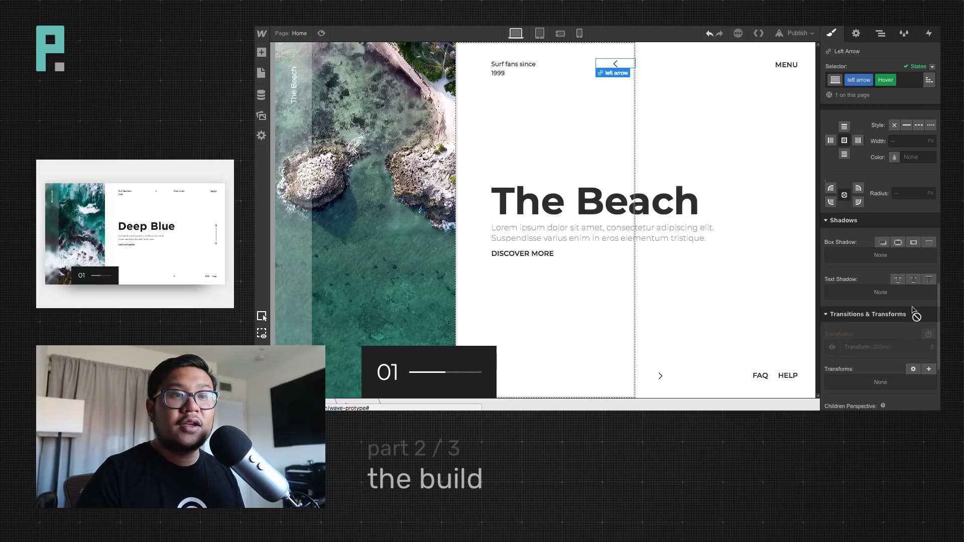
left_click(929, 370)
left_click(906, 330)
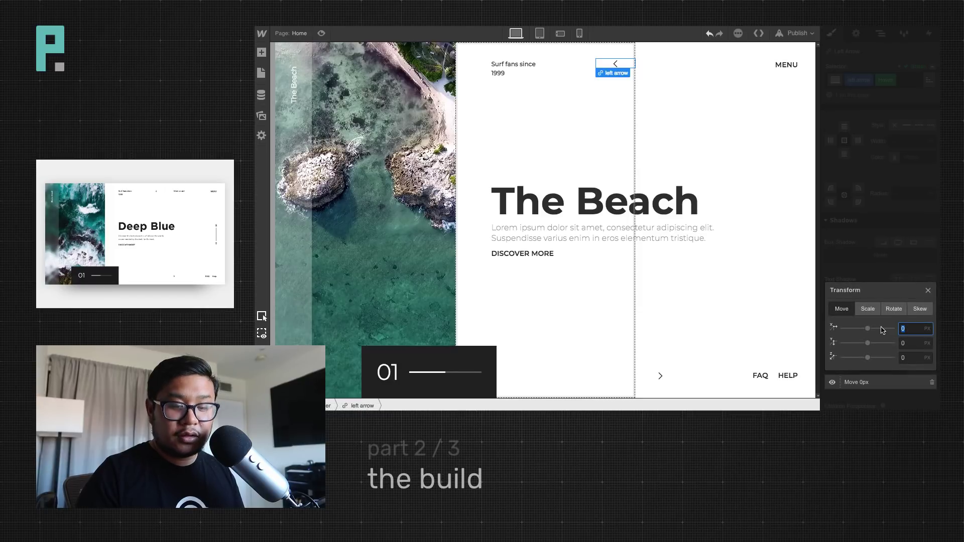
type("-5")
left_click(322, 33)
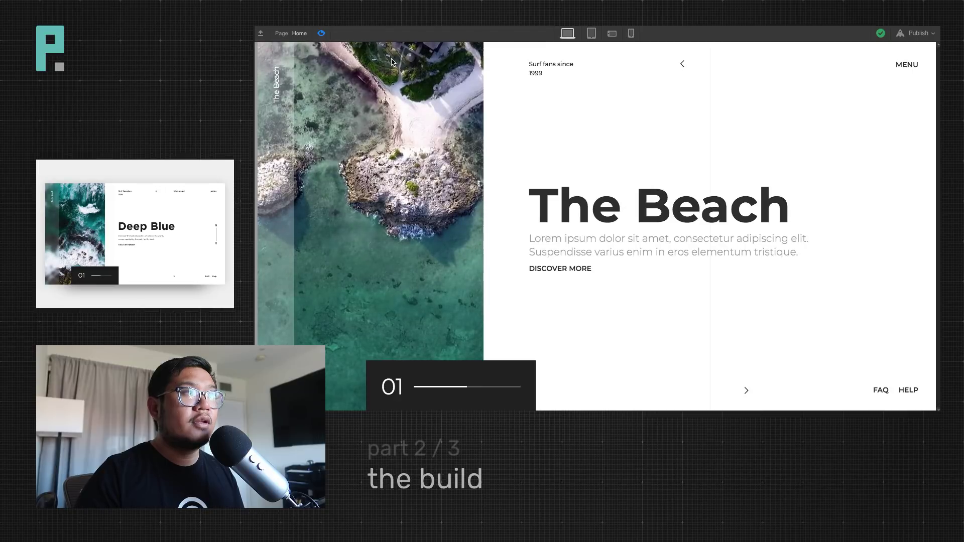
key("super+shift+p")
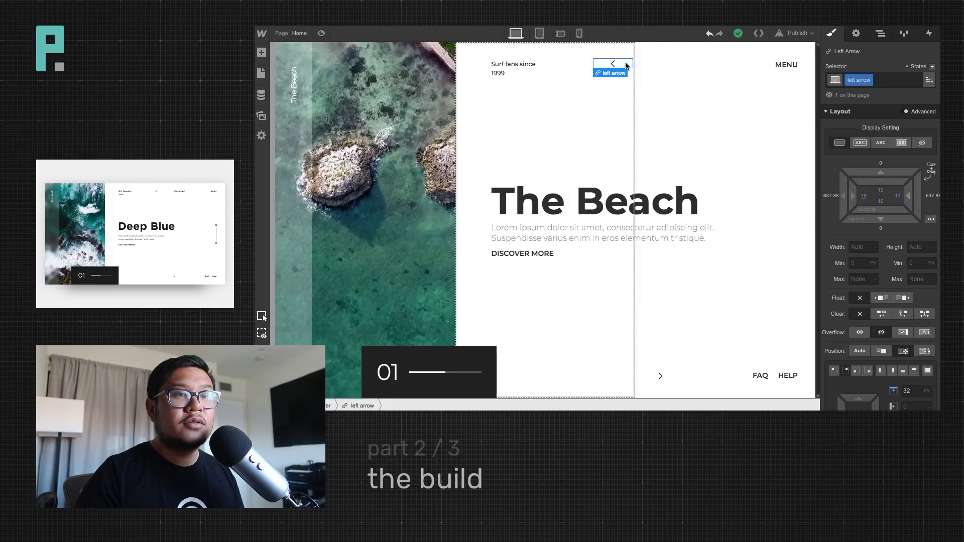
Review the left arrow's Hover and default states, including its transition and transform settings, and preview the page again
left_click(919, 66)
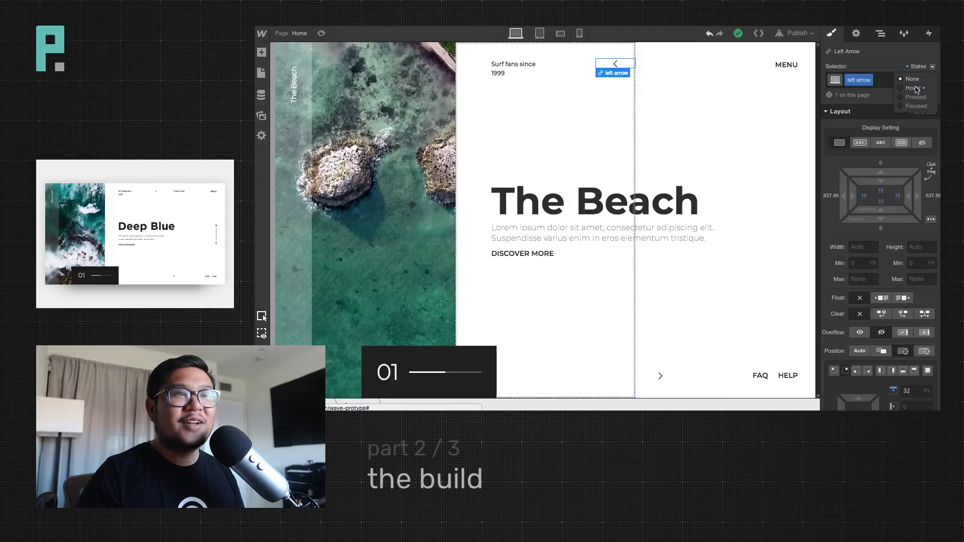
left_click(913, 88)
left_click(924, 67)
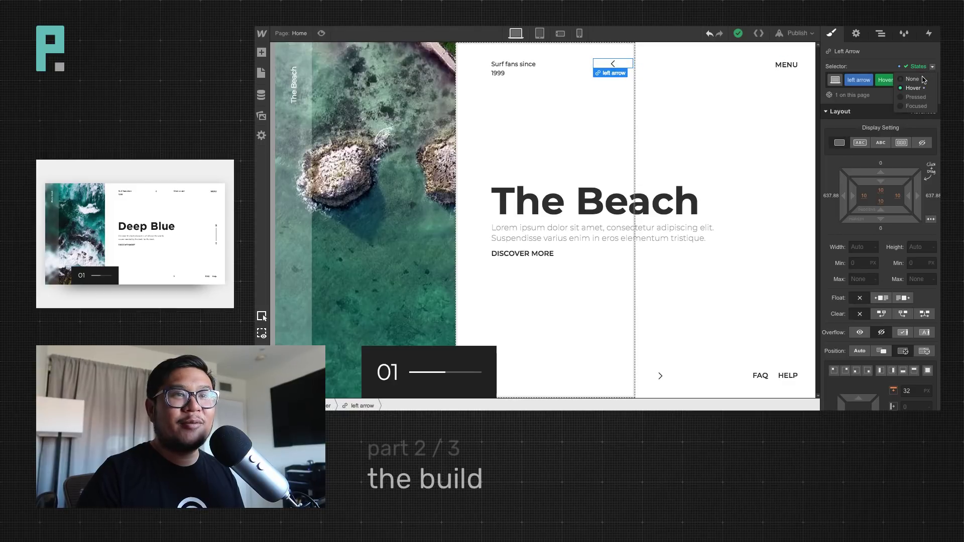
left_click(925, 79)
scroll(882, 262, "down", 15)
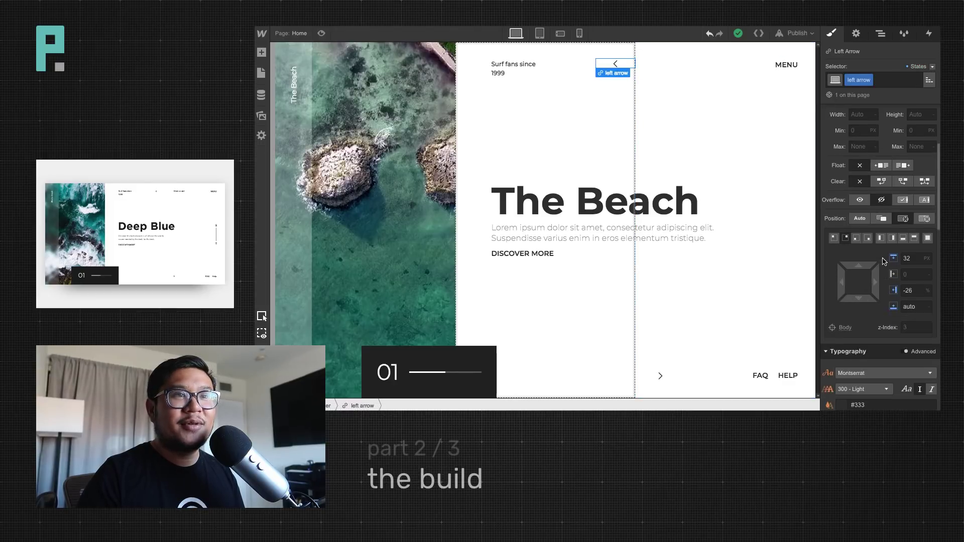
mouse_move(883, 261)
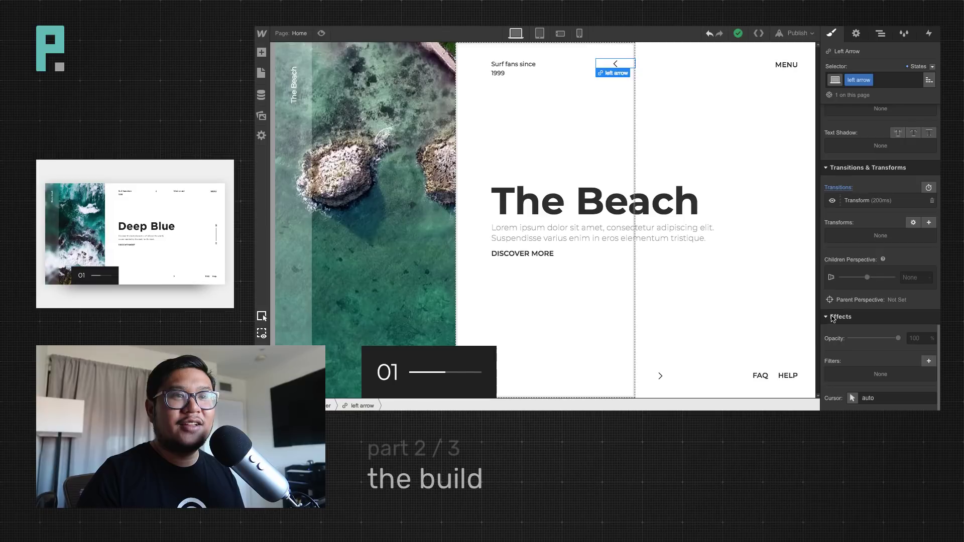
left_click(674, 101)
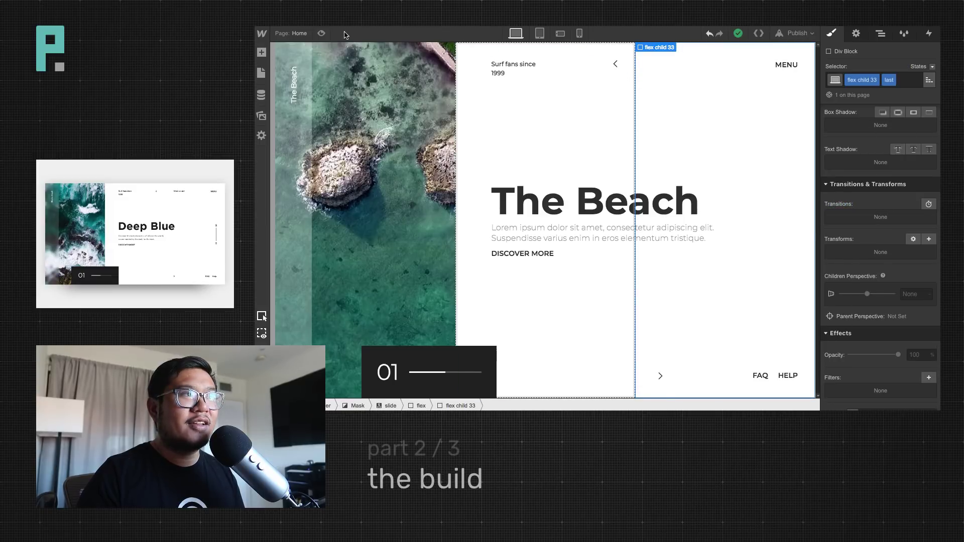
left_click(321, 34)
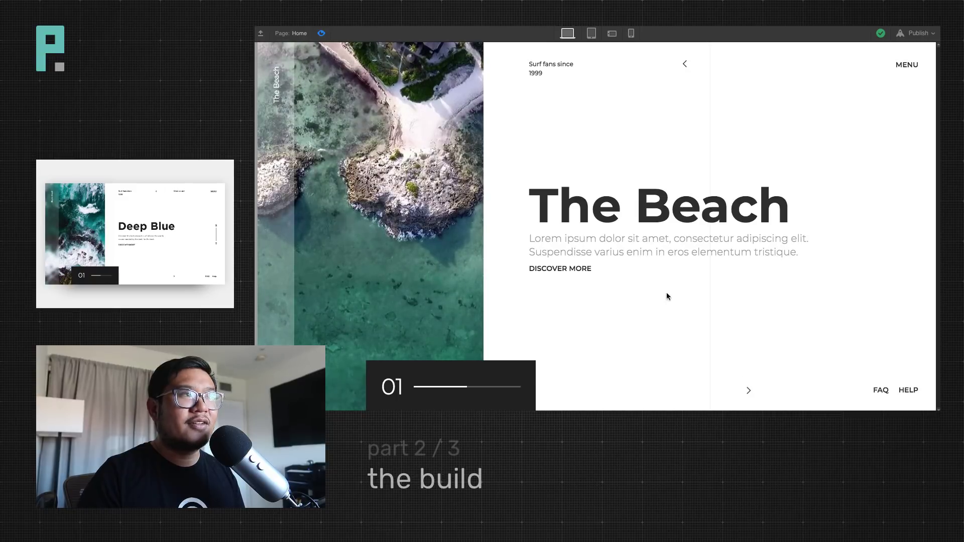
key("shift+p")
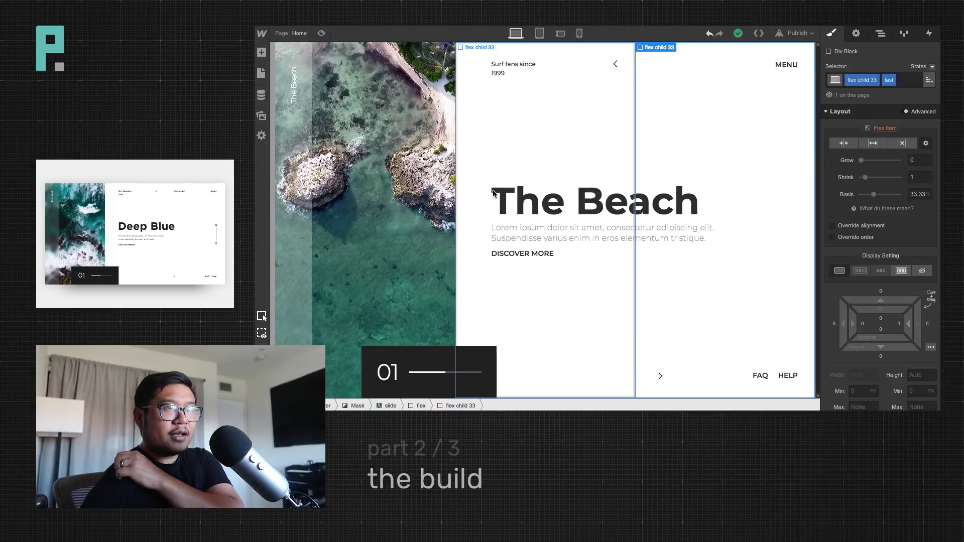
Select the whole slider and examine its auto-play and timer delay settings
left_click(856, 33)
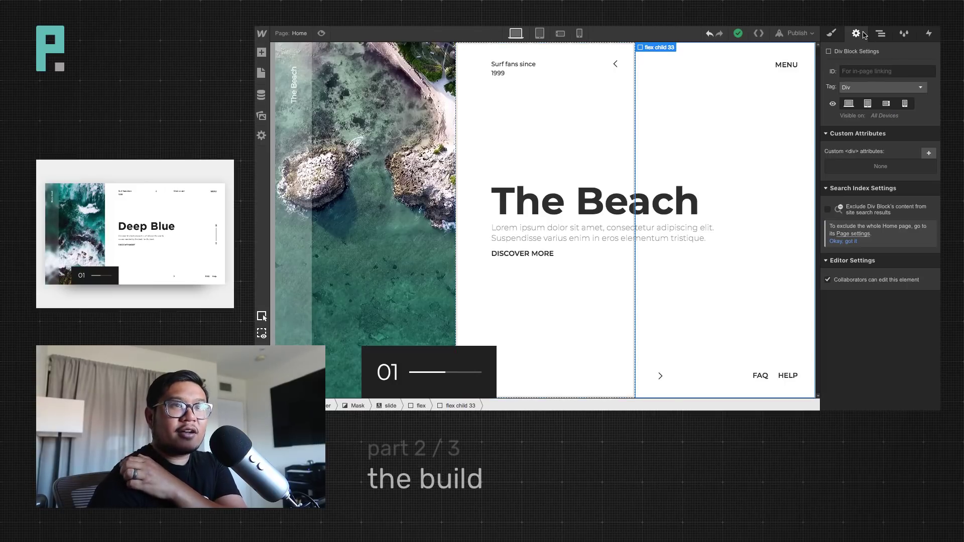
left_click(880, 33)
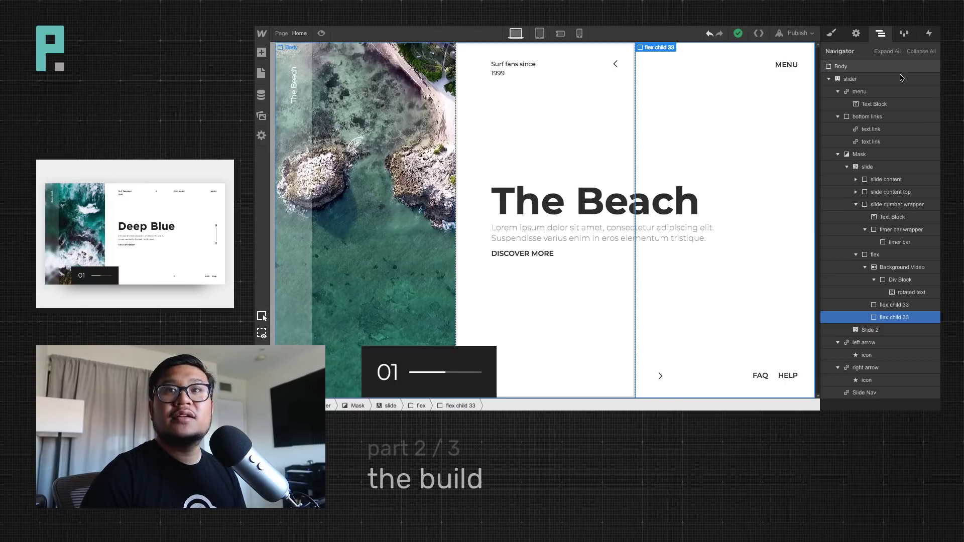
left_click(864, 79)
left_click(857, 33)
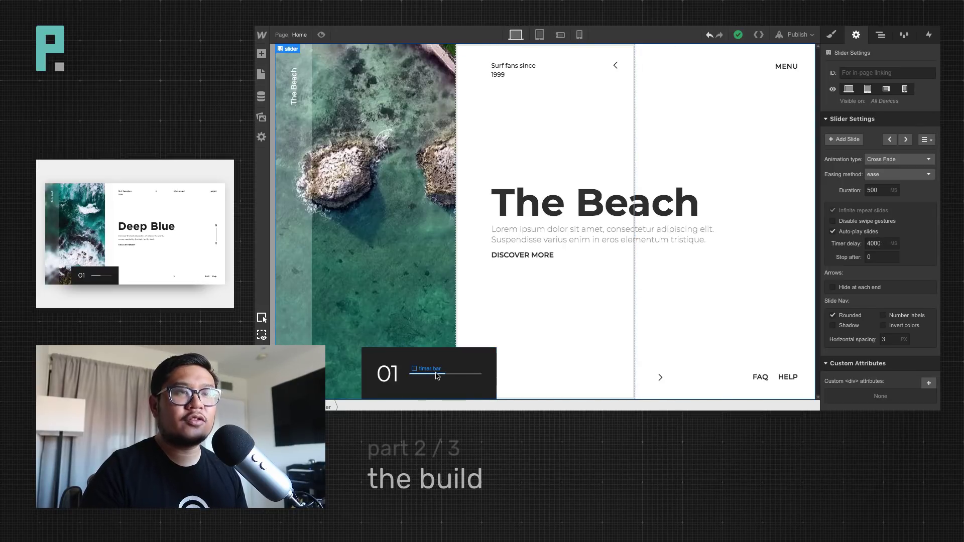
left_click(879, 38)
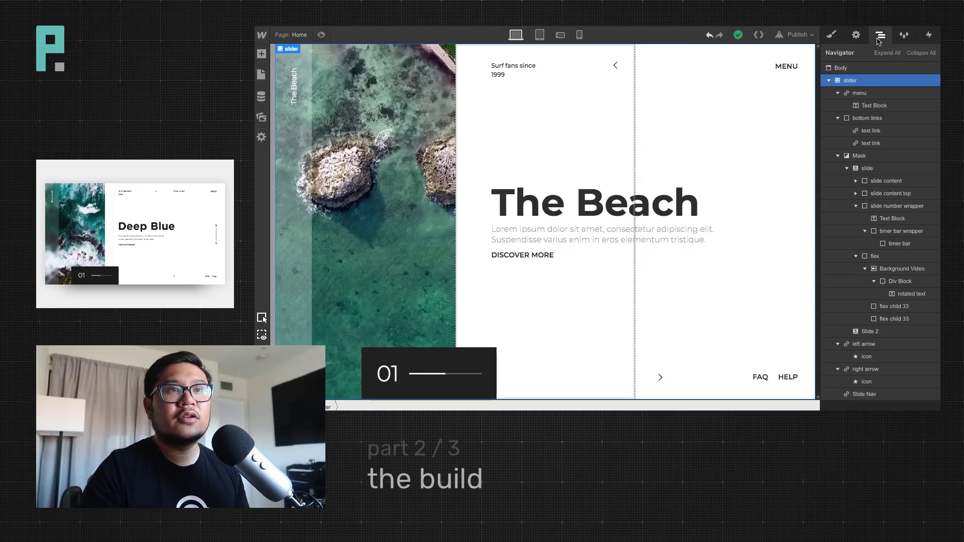
left_click(929, 35)
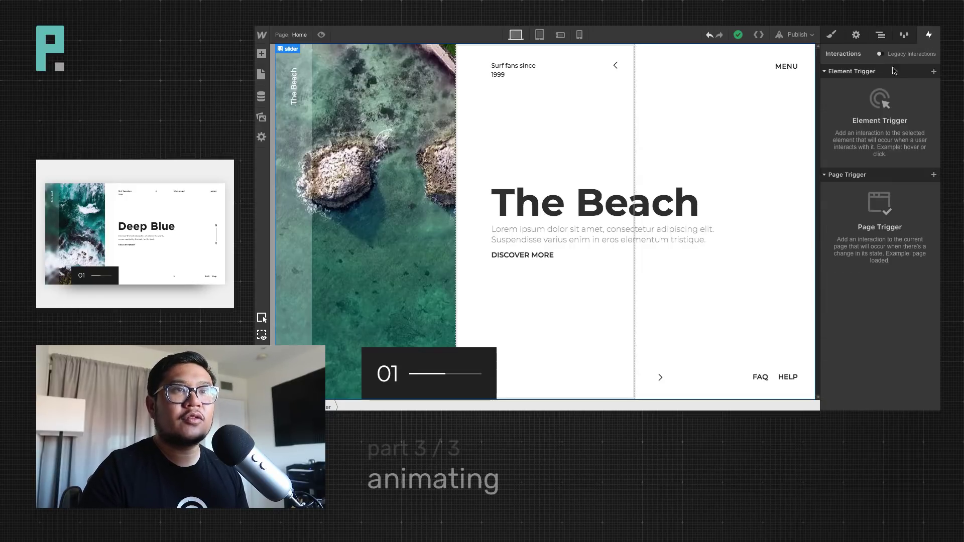
left_click(933, 72)
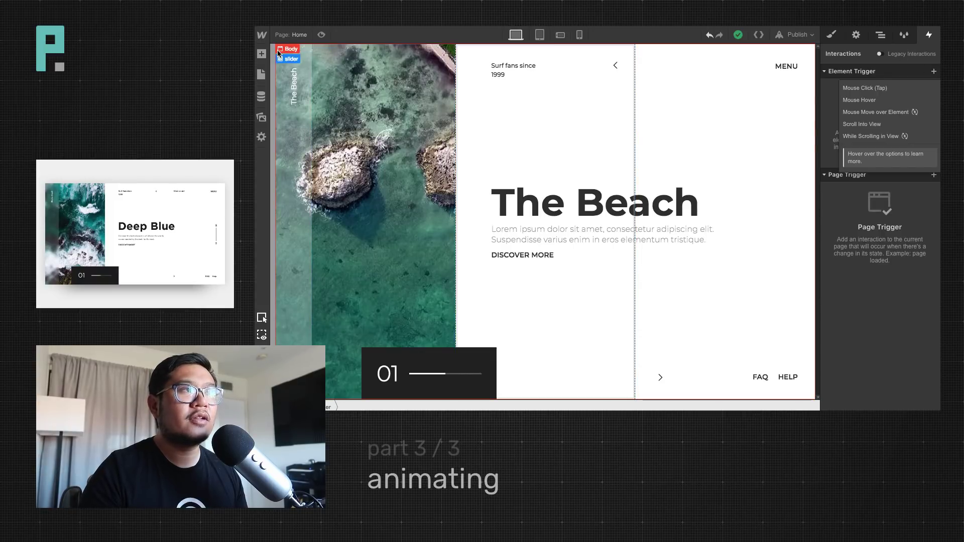
left_click(934, 72)
left_click(934, 72)
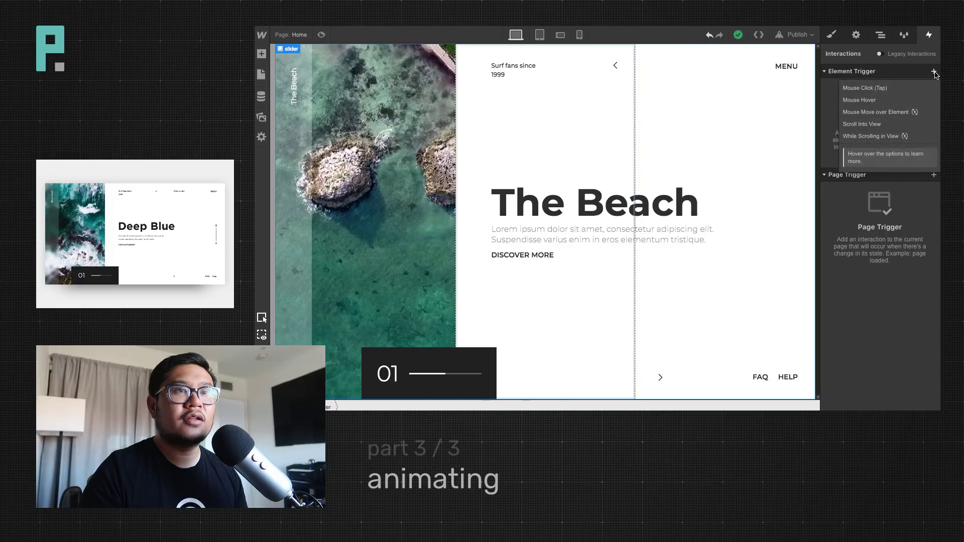
Select the first slide inside the slider's mask and add a Slider element trigger to it
left_click(880, 35)
left_click(883, 170)
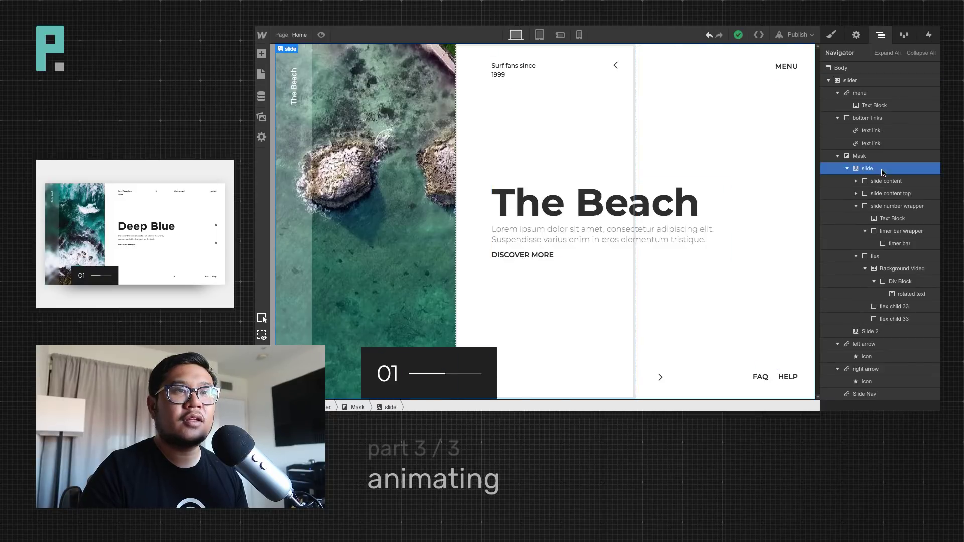
left_click(929, 35)
left_click(934, 72)
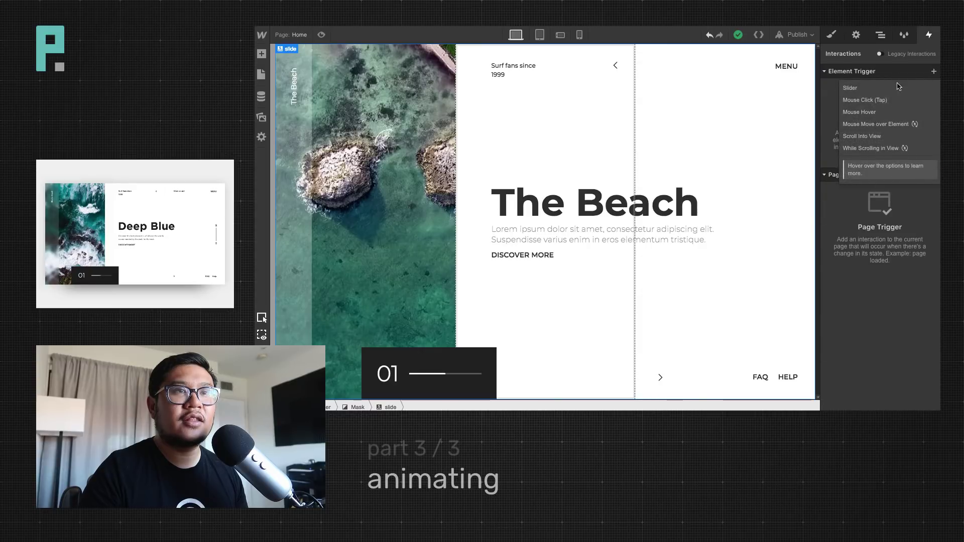
left_click(862, 89)
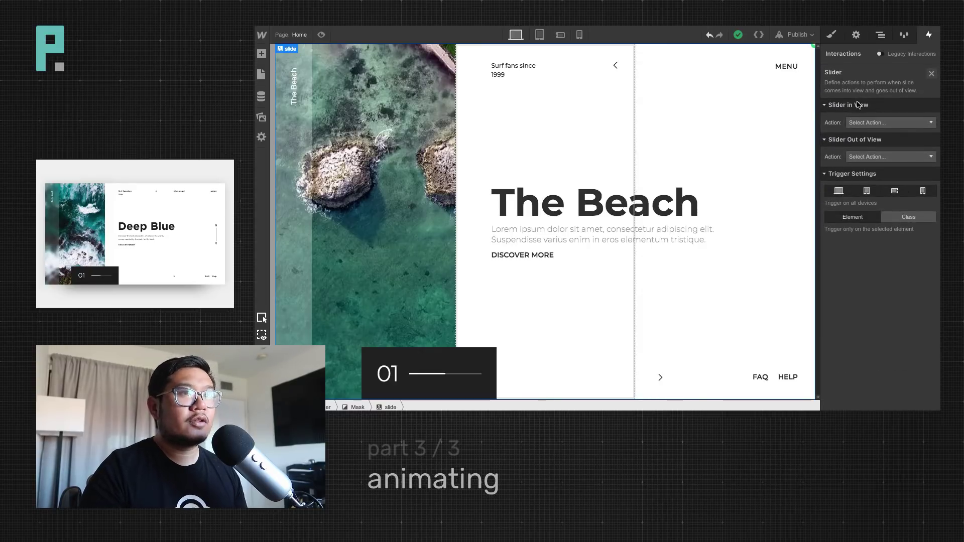
Set the Slider in View action to start an animation and create a timed animation named "slide timer"
left_click(885, 126)
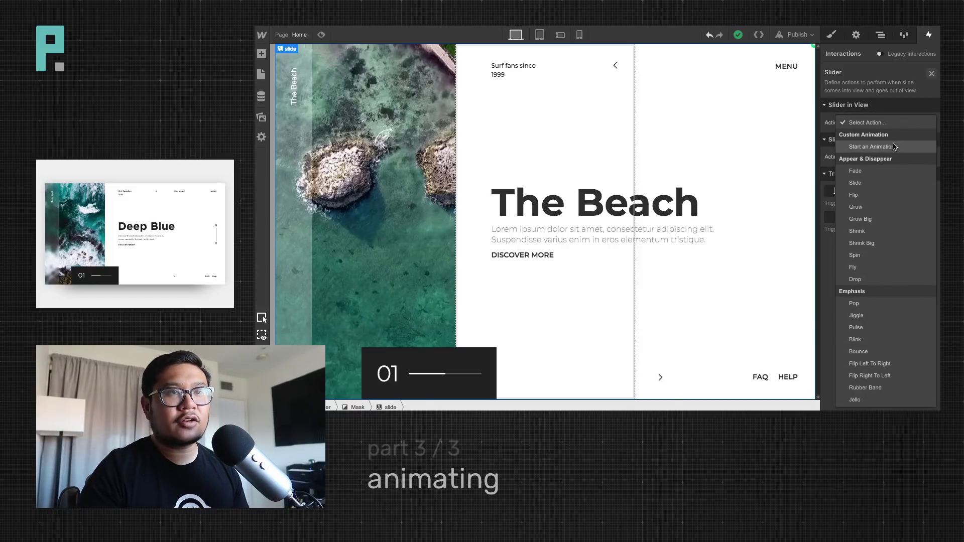
left_click(889, 146)
left_click(930, 139)
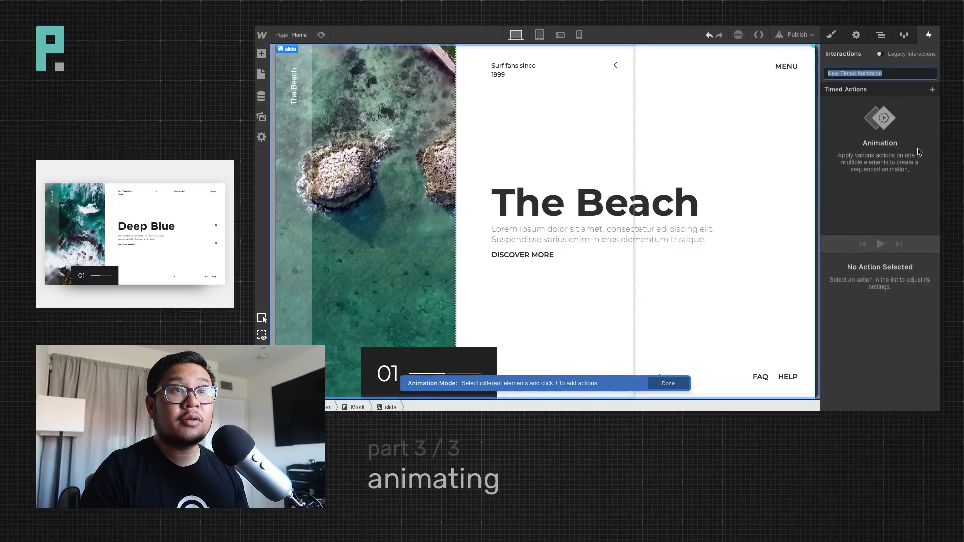
type("slide timer")
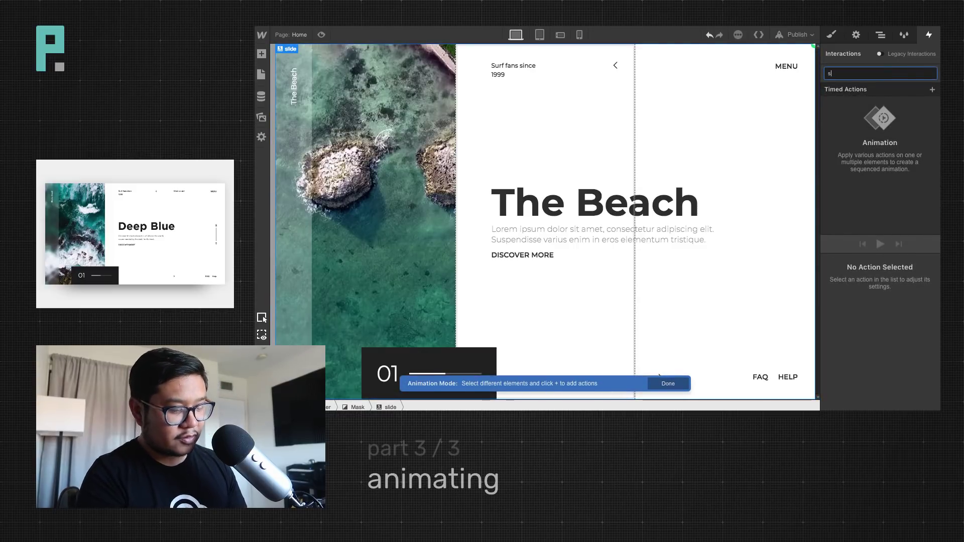
key("Return")
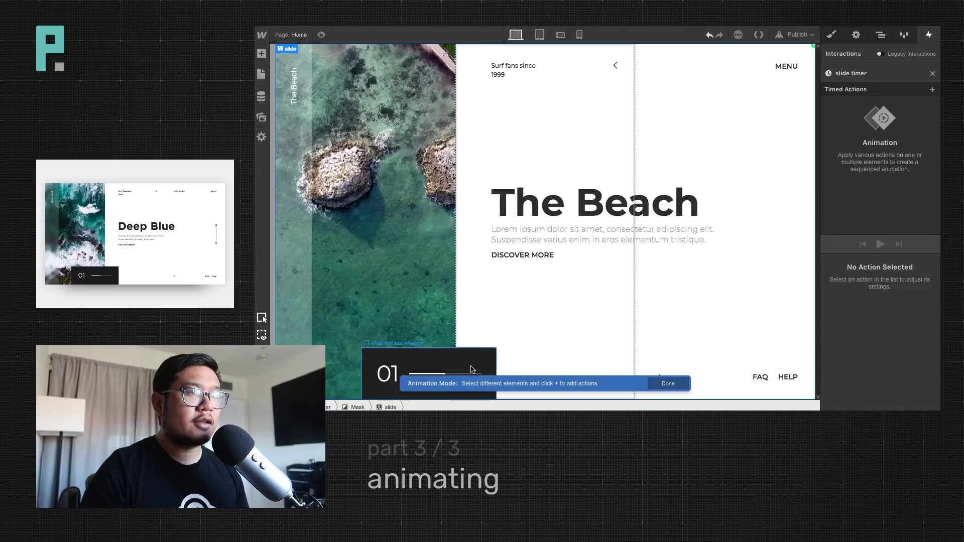
Add a Size action for the timer bar, set it as the initial state, and give it a width of 1%
left_click(443, 377)
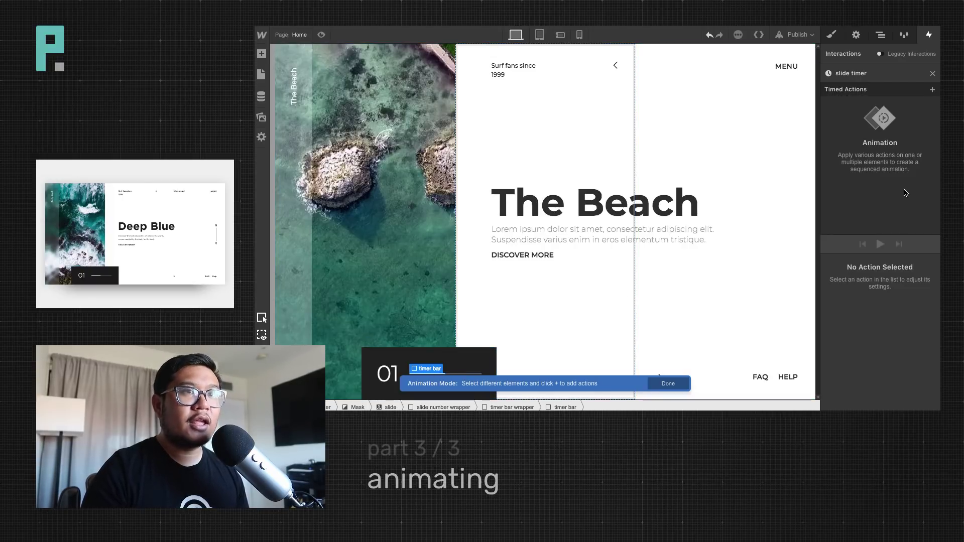
left_click(932, 90)
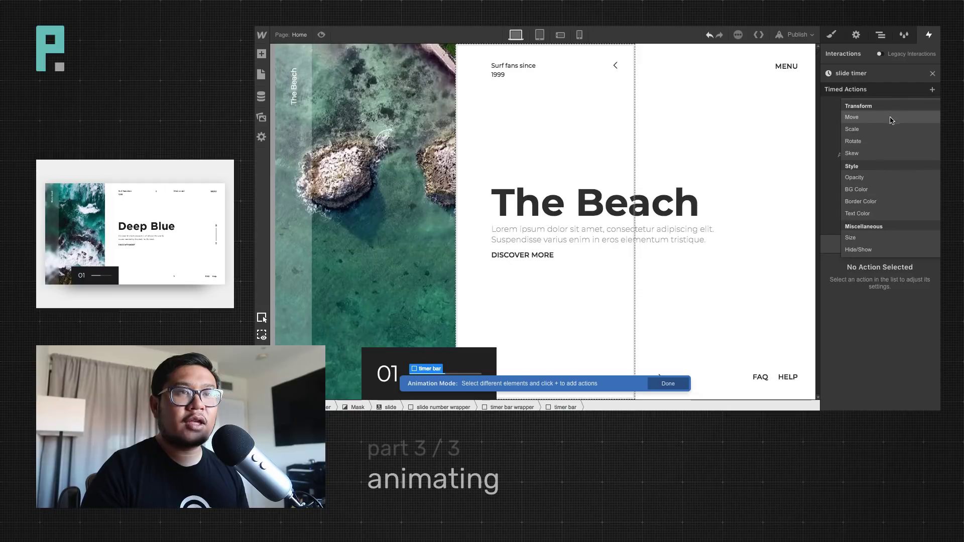
left_click(871, 239)
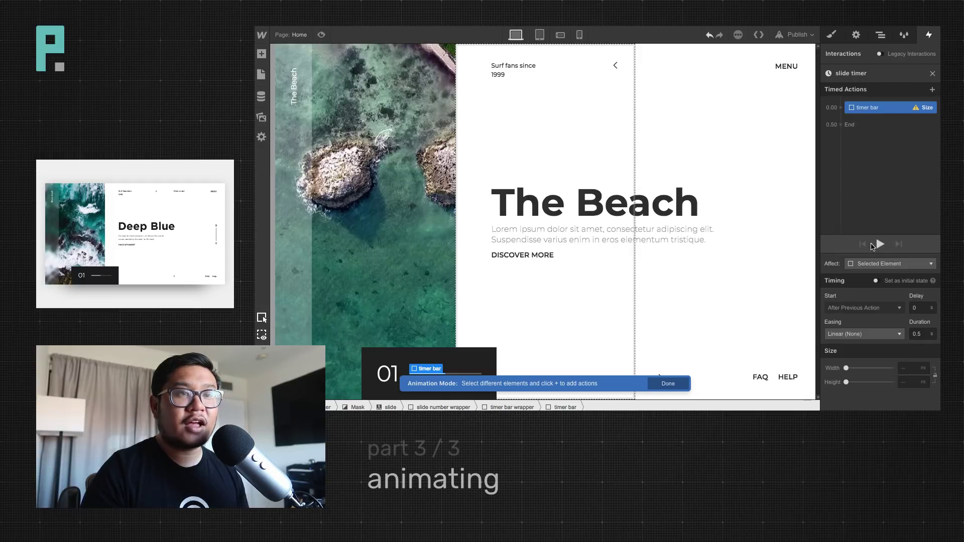
left_click(897, 283)
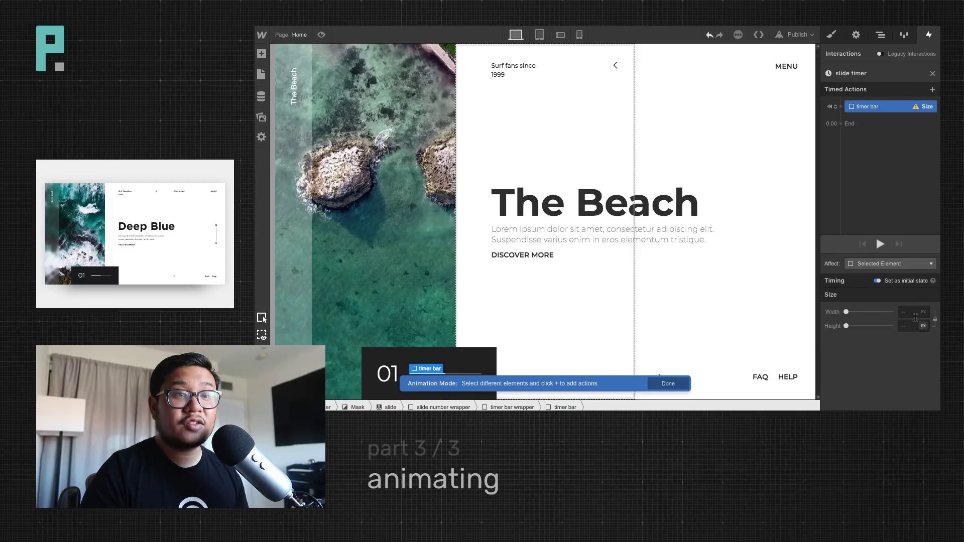
left_click(913, 311)
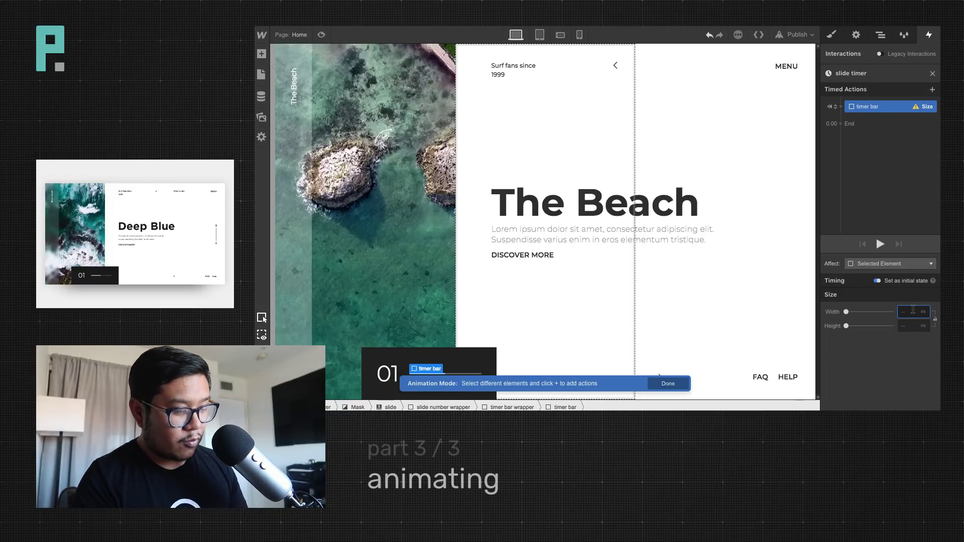
type("1")
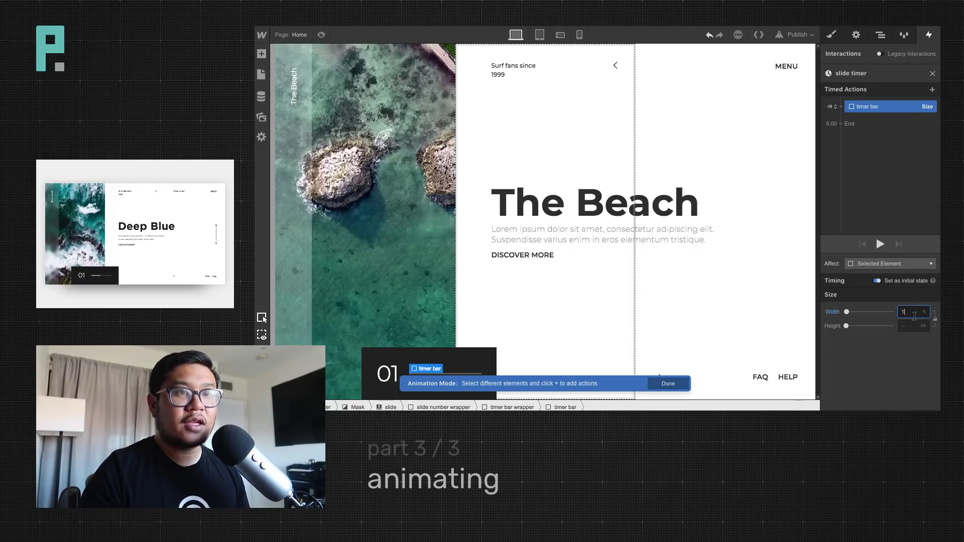
Add a second Size action for the timer bar with a 4-second duration and 100% width, and preview the animation
left_click(838, 125)
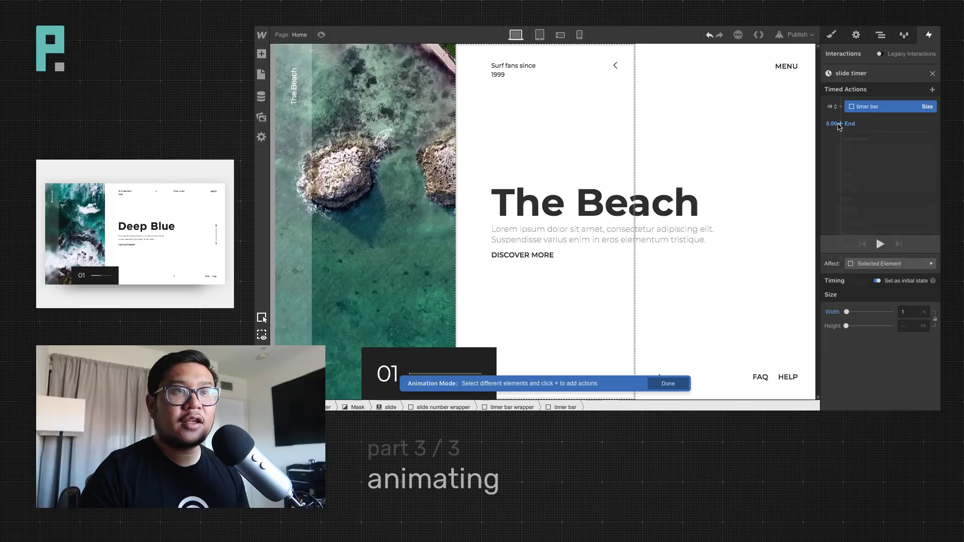
left_click(838, 124)
left_click(869, 276)
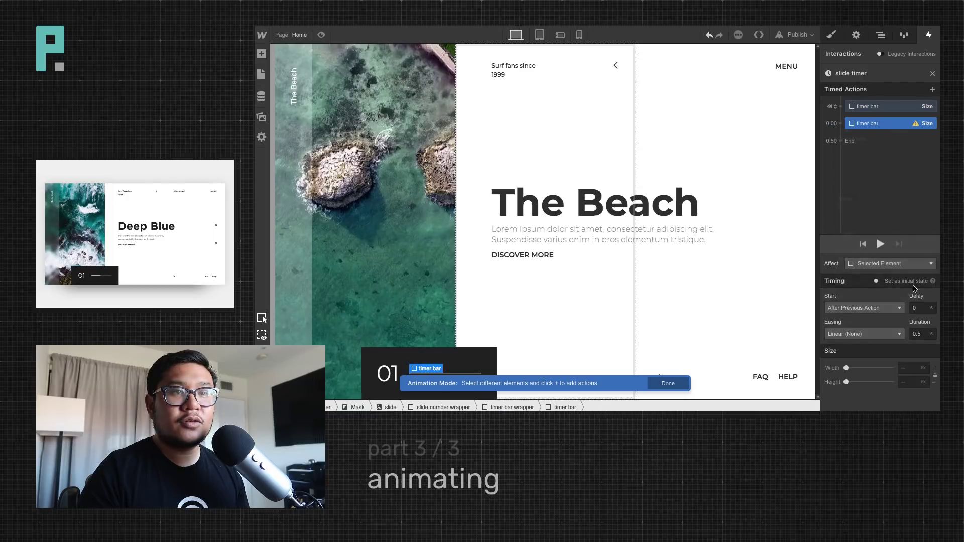
left_click(922, 334)
type("4")
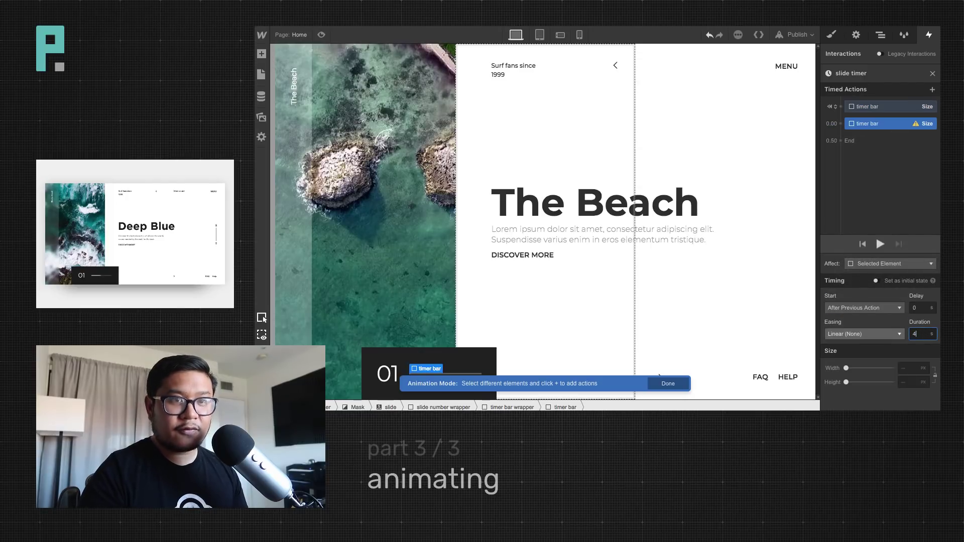
left_click(905, 369)
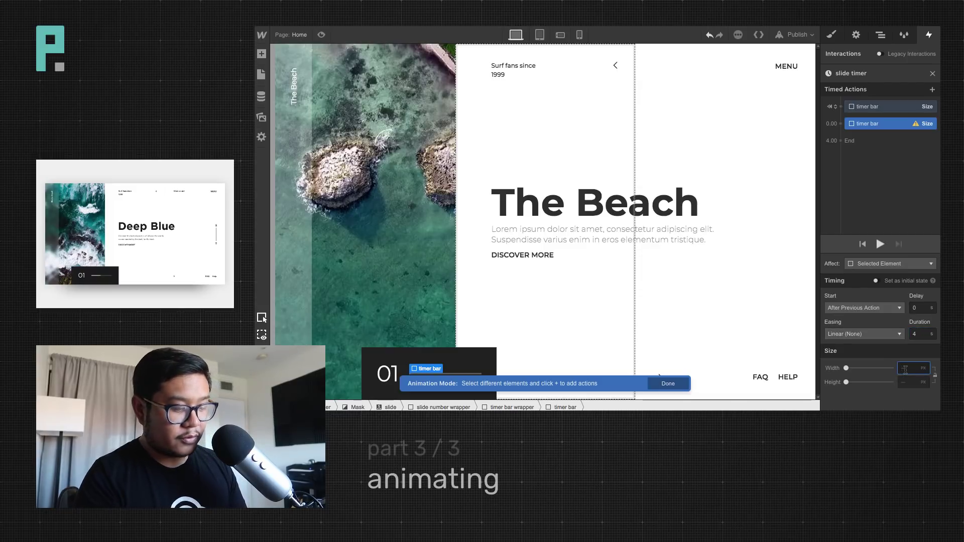
type("100%")
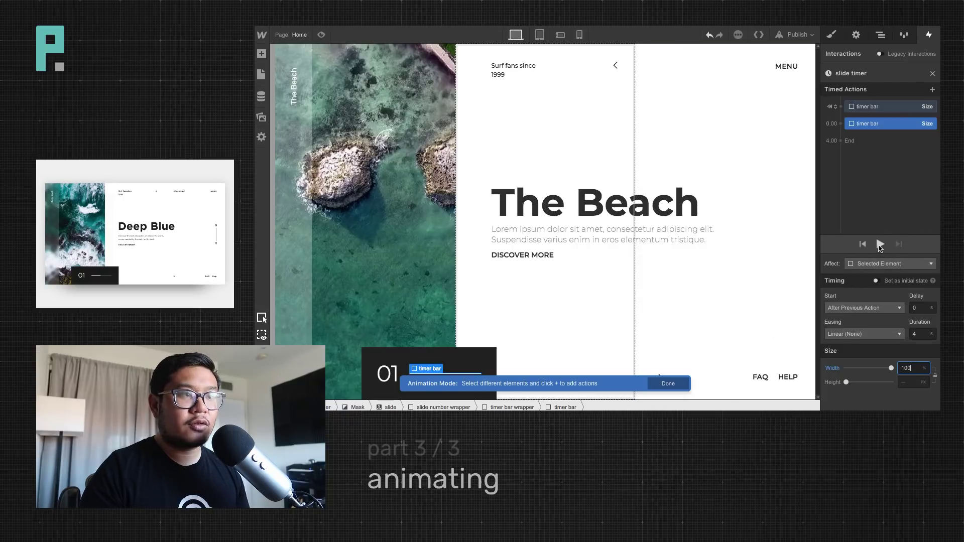
left_click(880, 245)
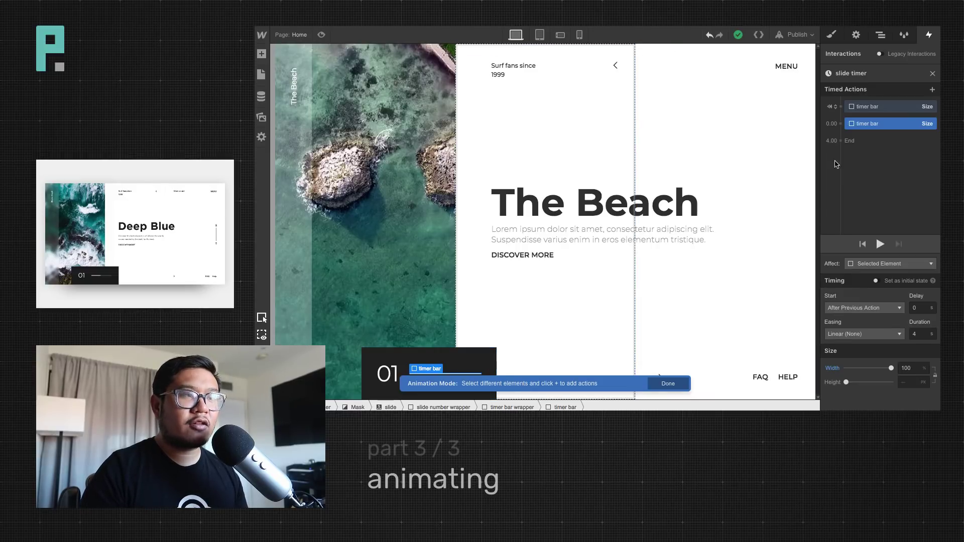
Add a Move action for the slide number wrapper to the initial state, with a vertical offset of 0 px
left_click(452, 358)
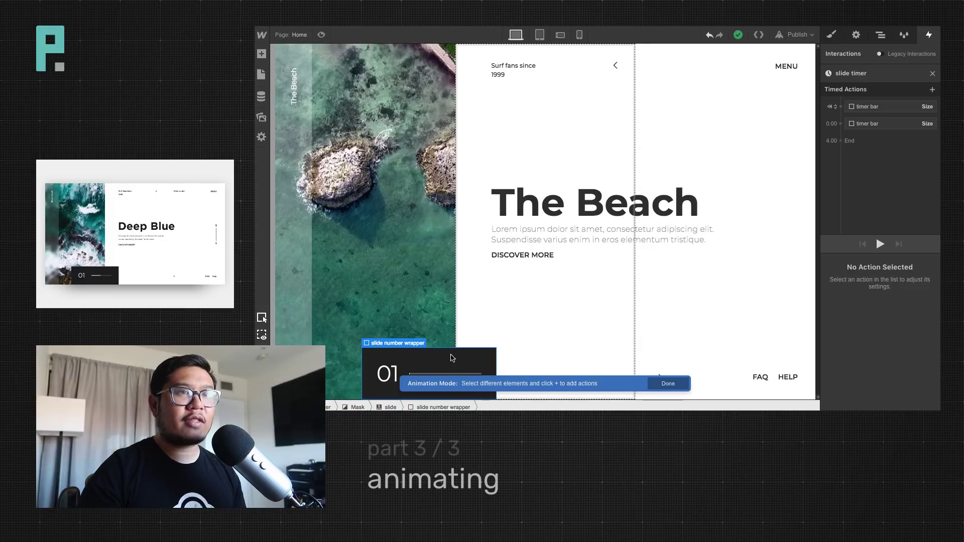
left_click(841, 106)
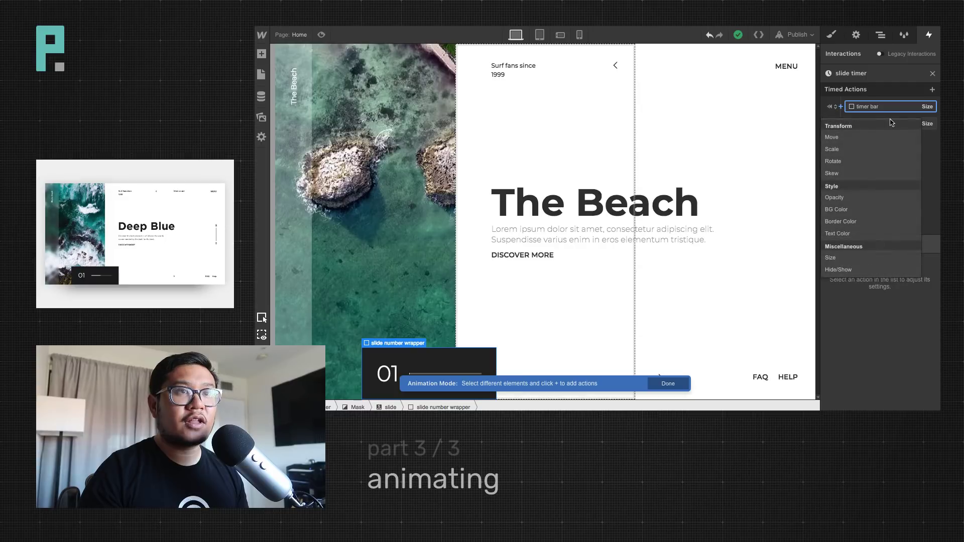
left_click(856, 138)
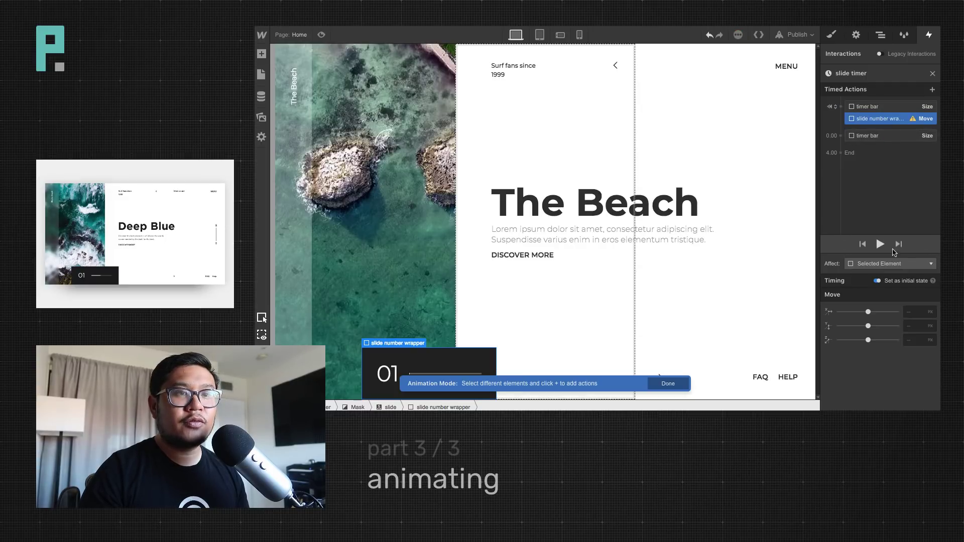
left_click(914, 327)
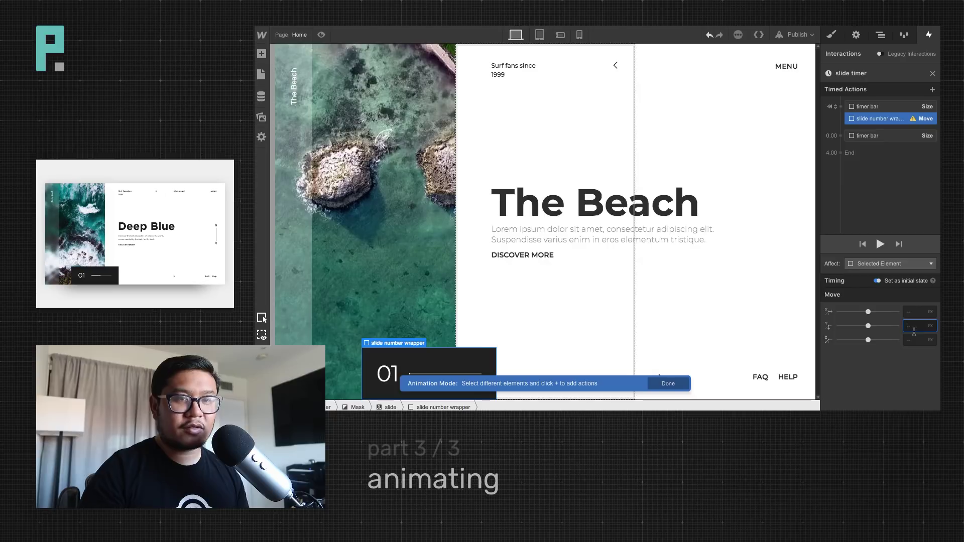
type("0")
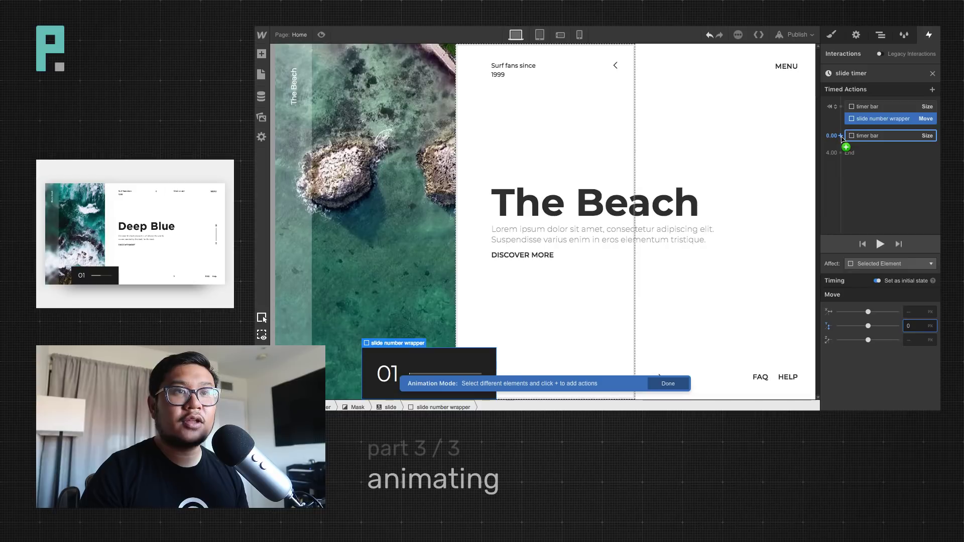
Open the duration of the timer bar's second Size action for editing
left_click(870, 138)
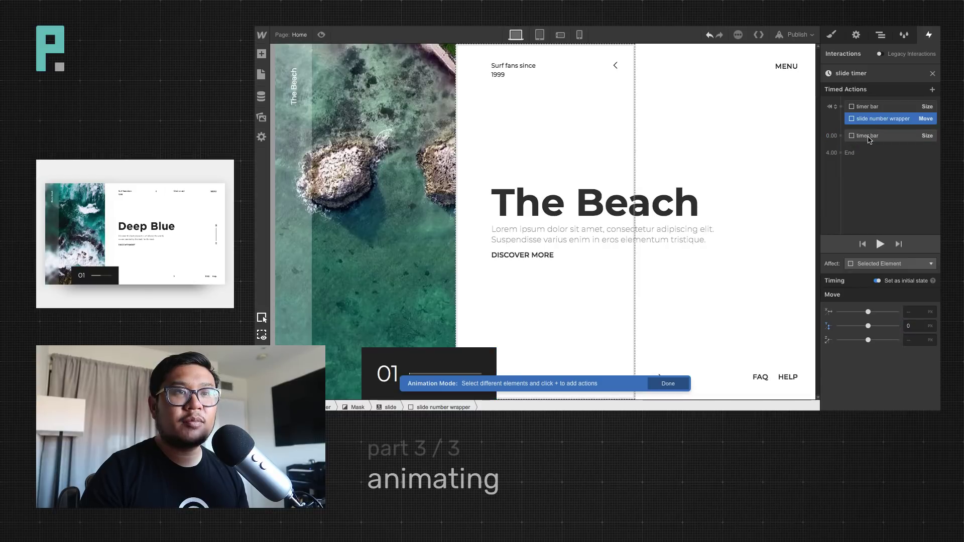
left_click(911, 334)
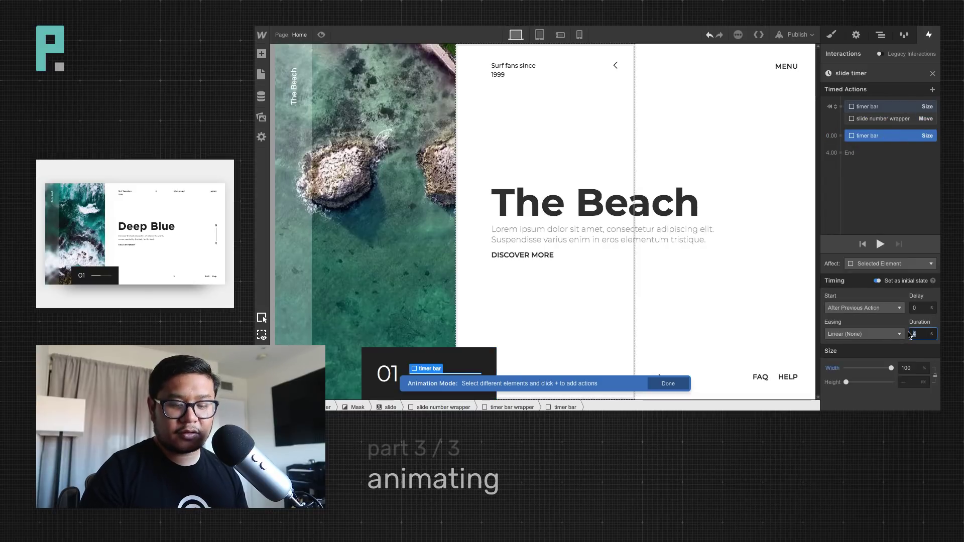
Set the duration of the timer bar's second Size action to 3.5 s
type("3.5")
key("Return")
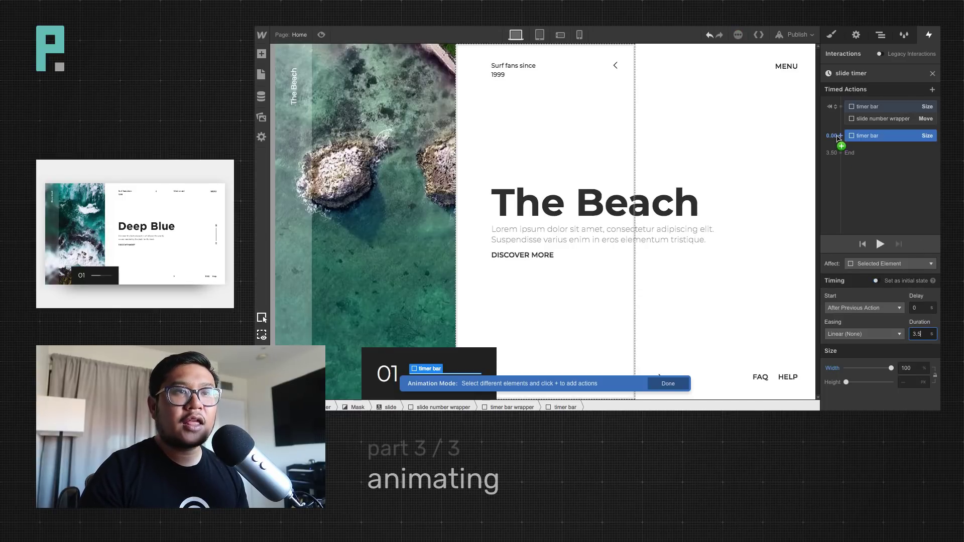
Add a Move action with Y 0 for the slide number wrapper alongside the timed timer bar resize, and remove its initial Move action
mouse_move(842, 138)
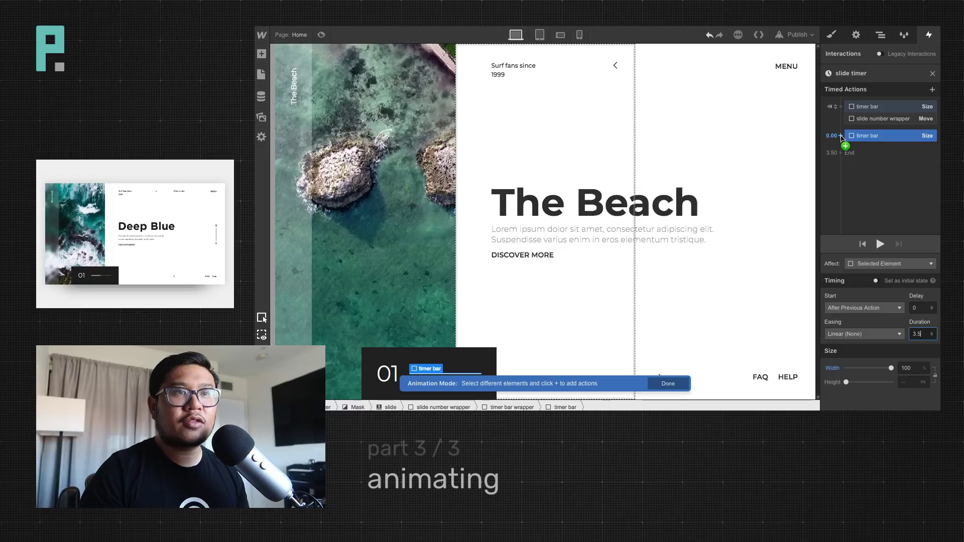
left_click(841, 136)
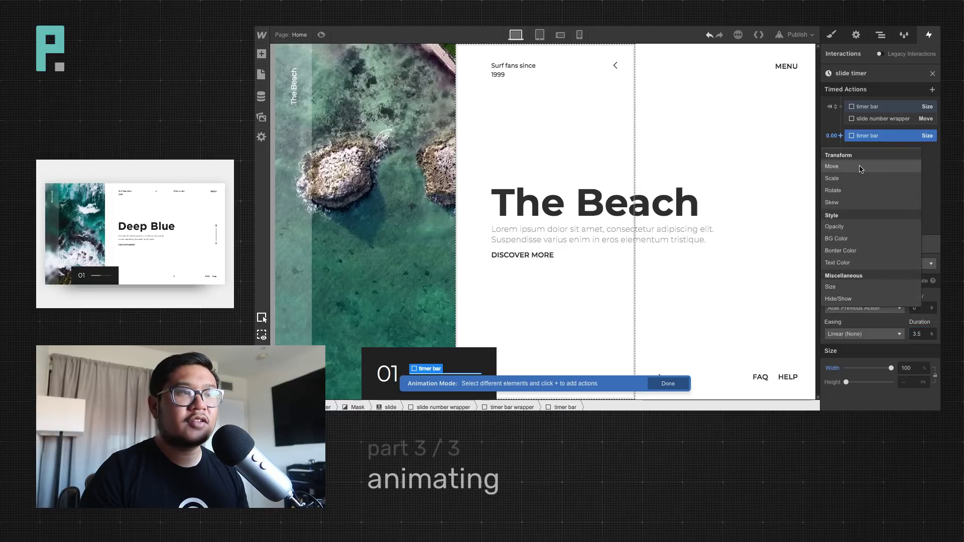
left_click(388, 359)
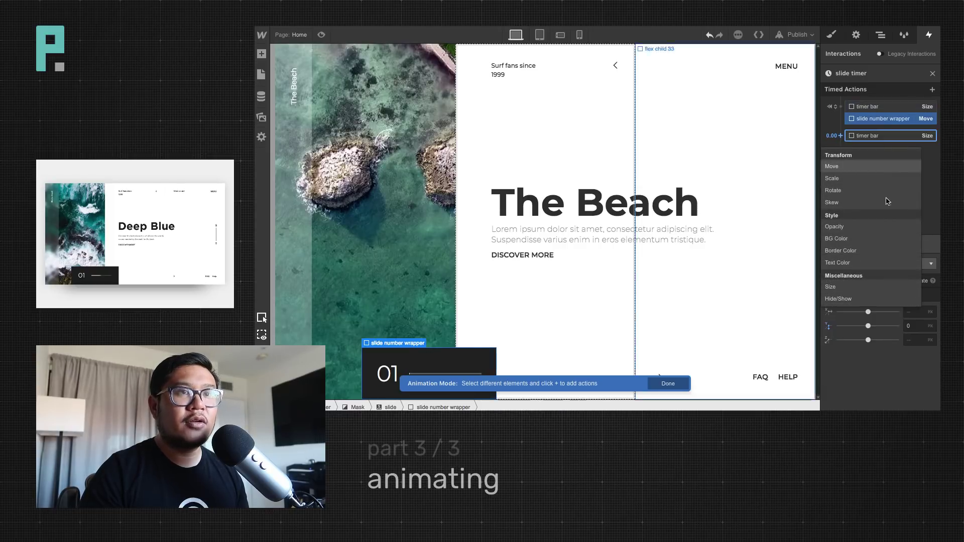
left_click(853, 167)
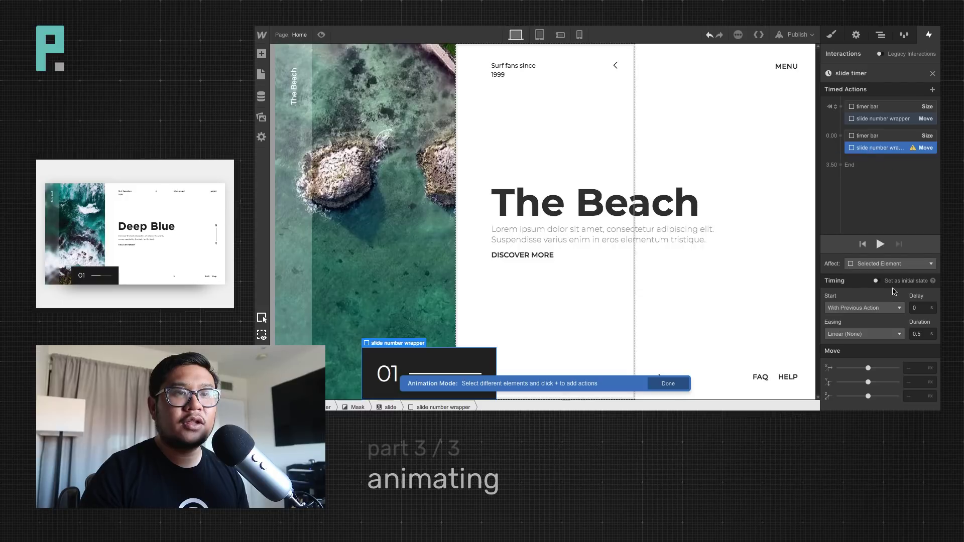
left_click(916, 382)
type("0")
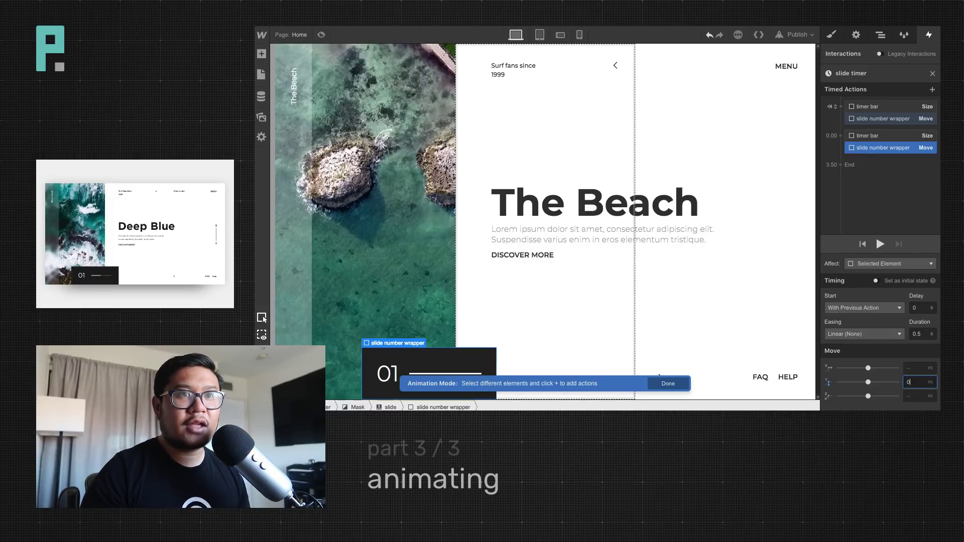
left_click(884, 119)
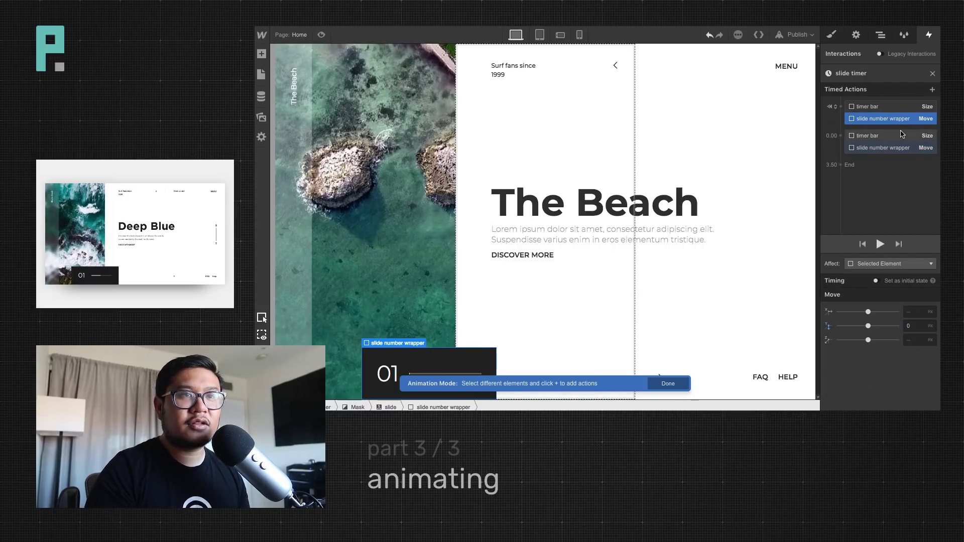
left_click_drag(886, 118, 878, 140)
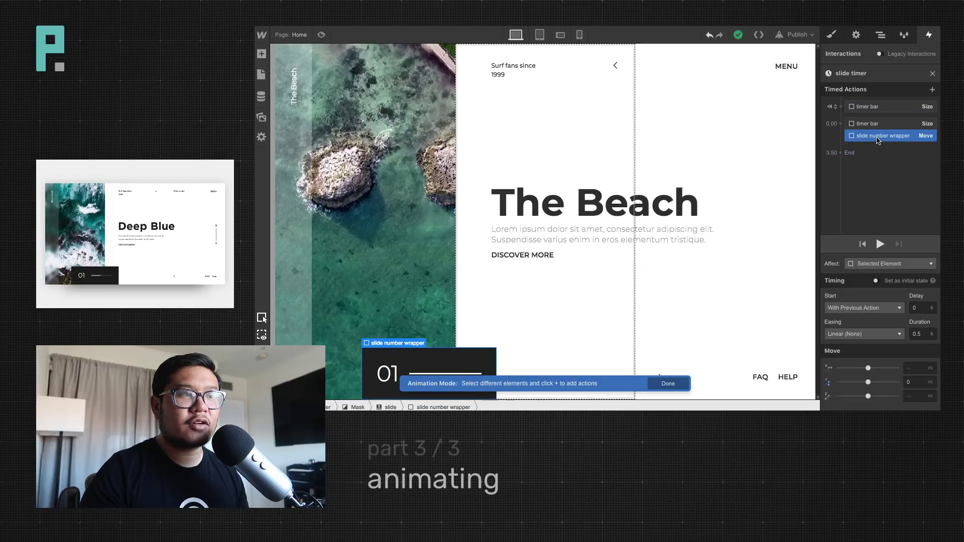
Add a Move action with Y 100% for the slide number wrapper after the timer bar resize, and play the animation
left_click(841, 154)
left_click(867, 184)
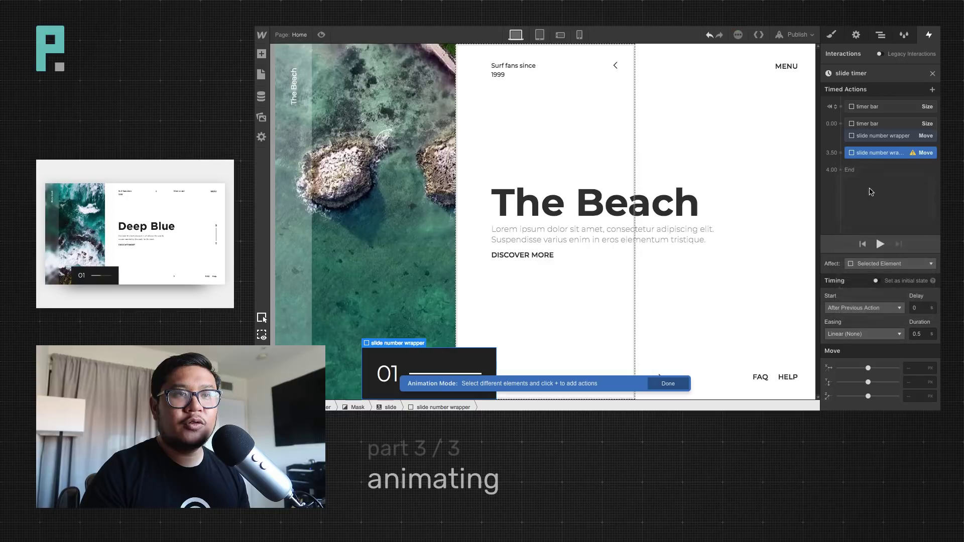
left_click(918, 385)
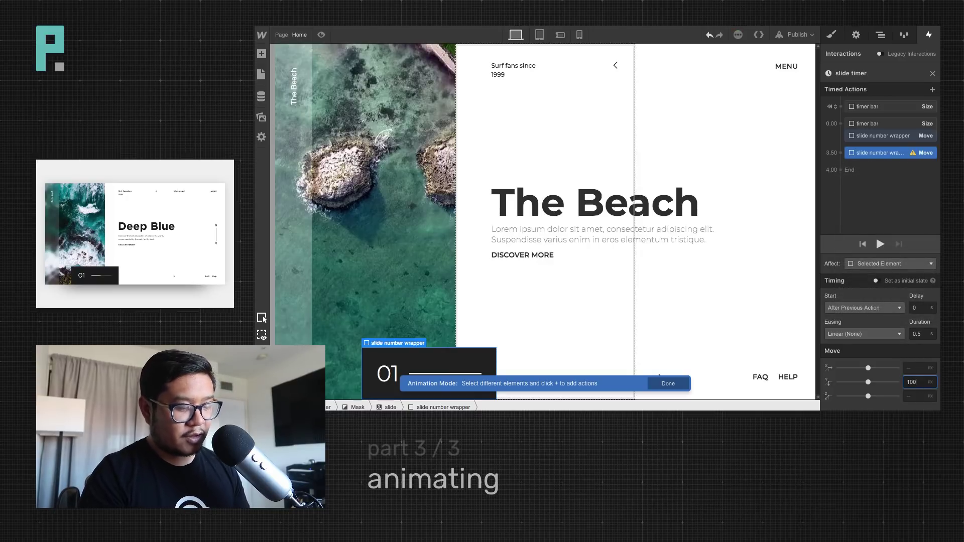
type("100%")
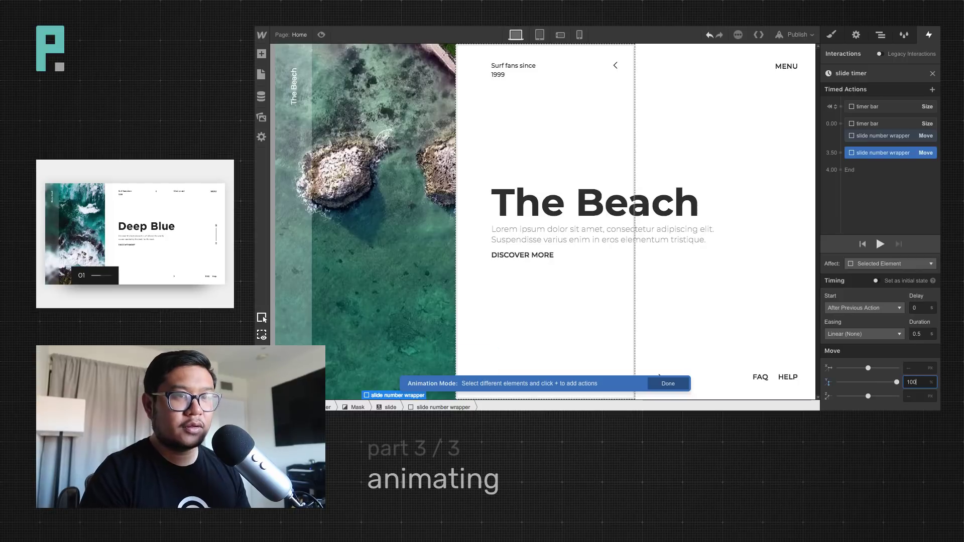
left_click(897, 383)
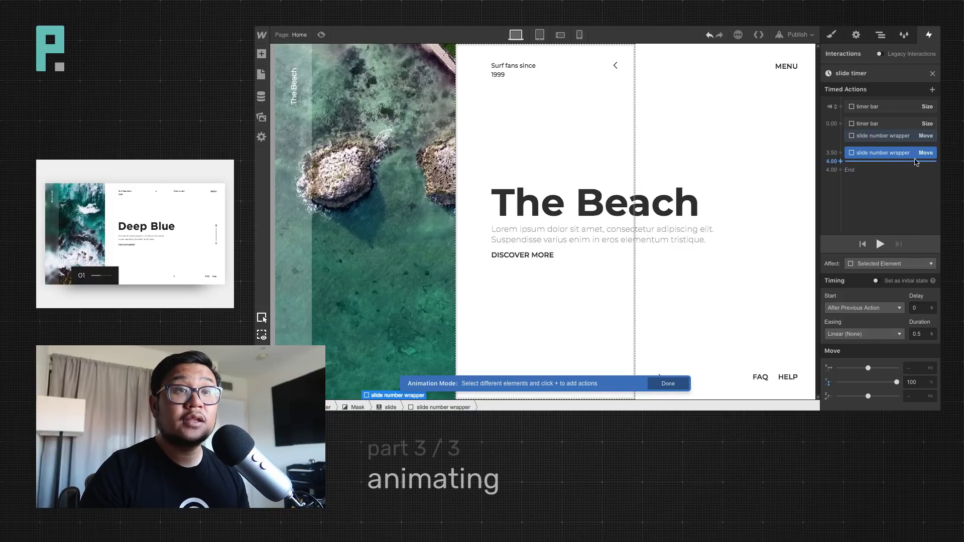
left_click_drag(873, 160, 874, 161)
left_click(880, 244)
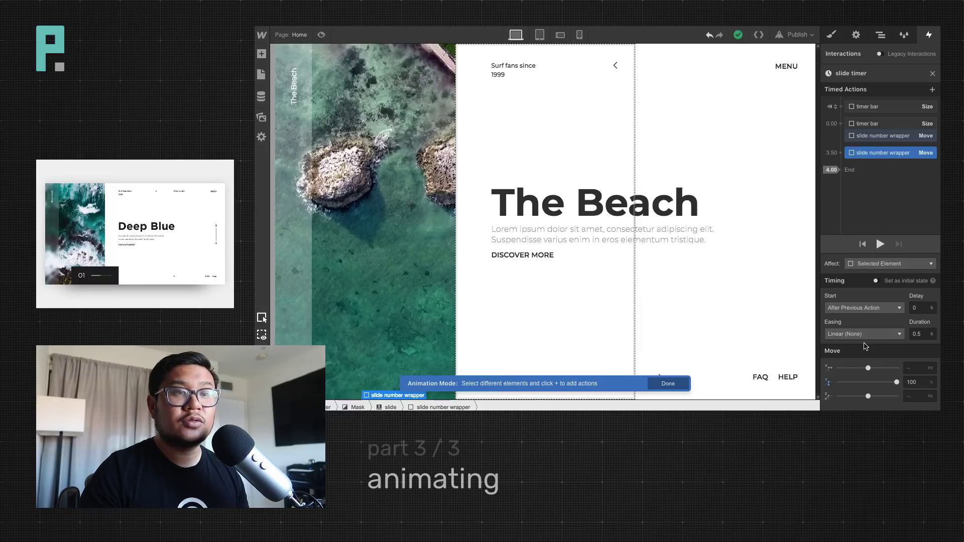
Set the final Move action's easing to Out Quint, replay the animation and close the slide timer editor
left_click(889, 334)
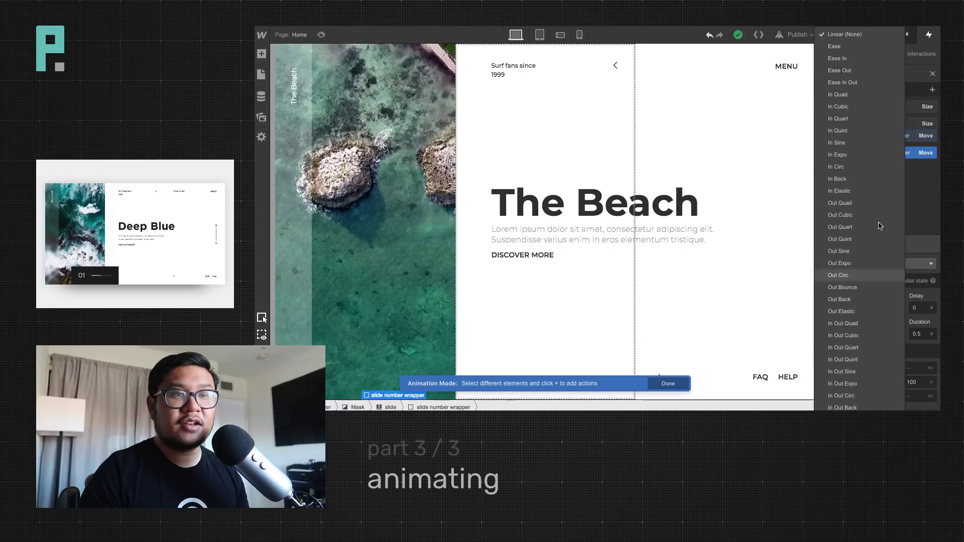
left_click(867, 239)
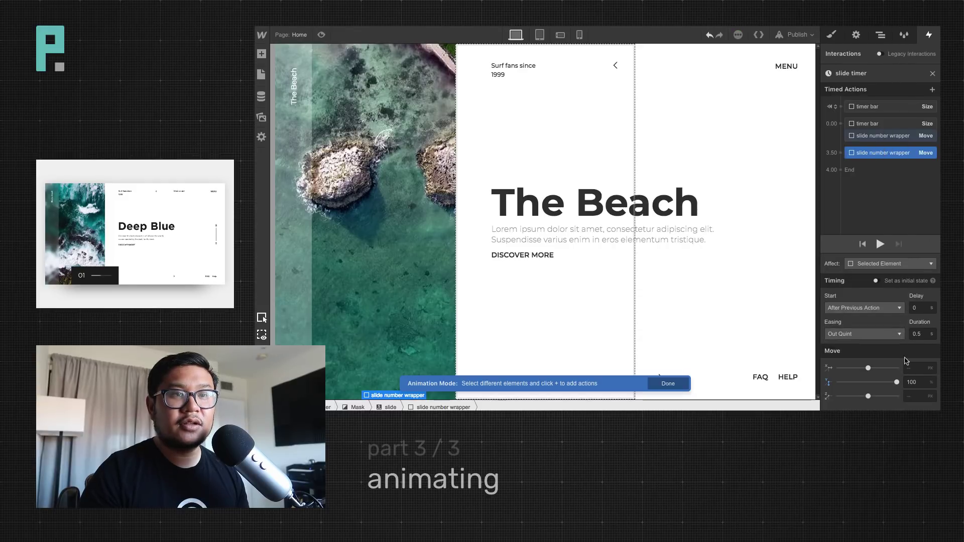
left_click(880, 244)
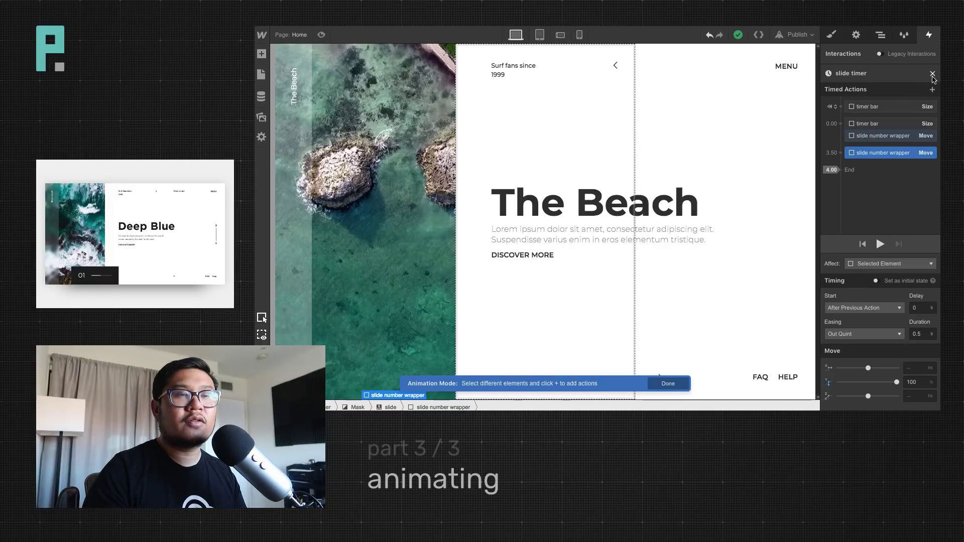
left_click(932, 75)
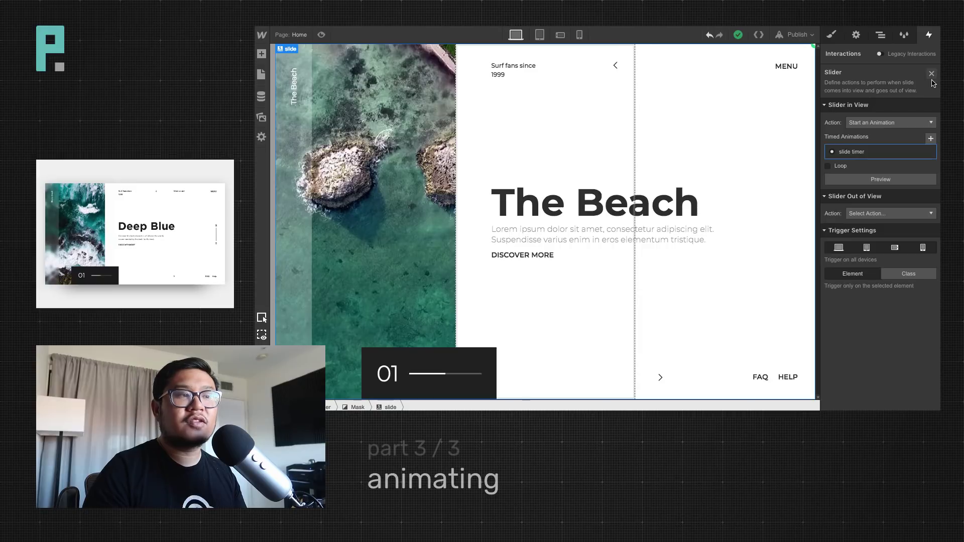
Preview the page to check the slide timer animation, and return to the designer
left_click(875, 220)
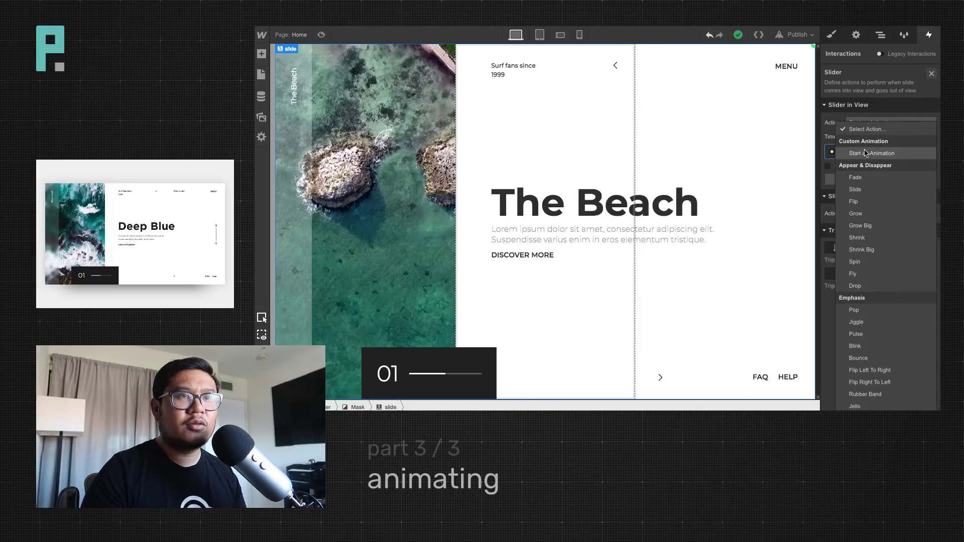
left_click(928, 90)
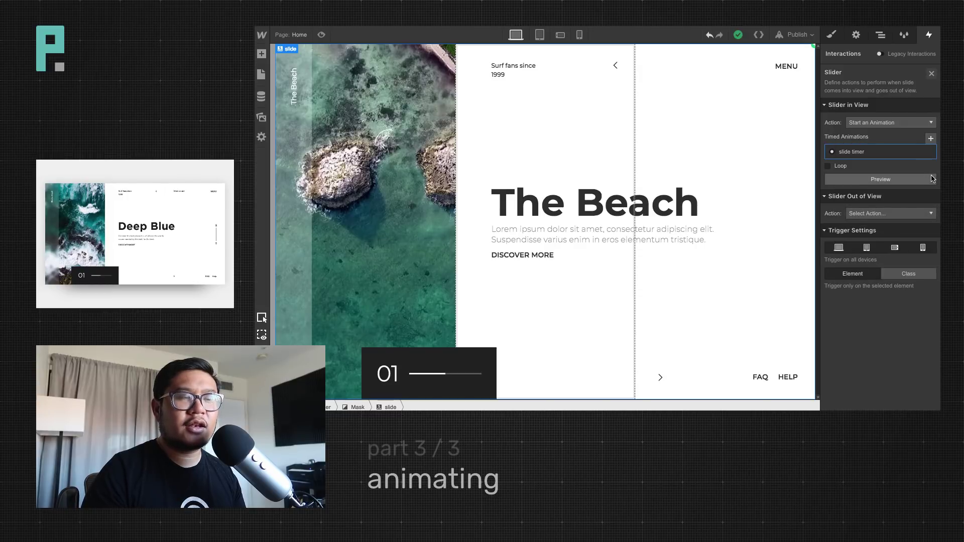
left_click(321, 34)
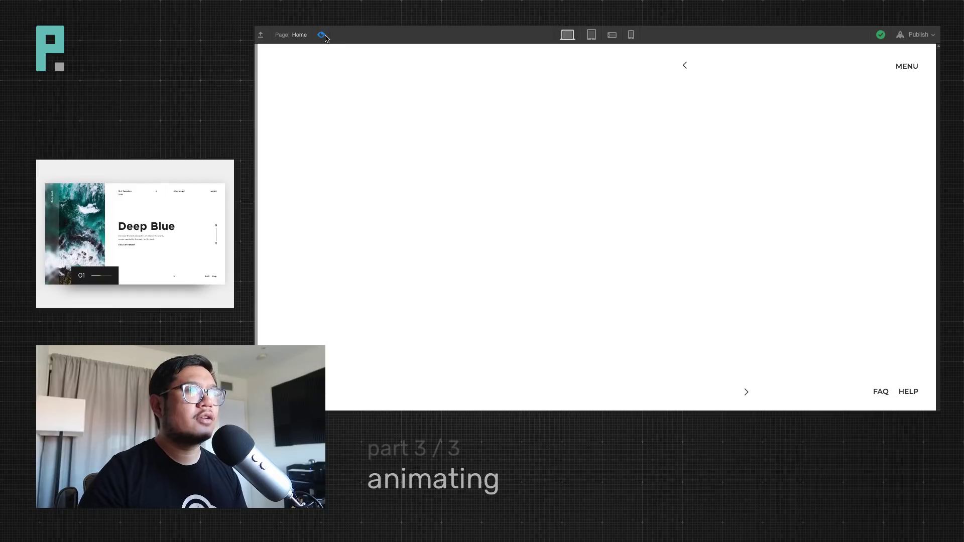
left_click(322, 35)
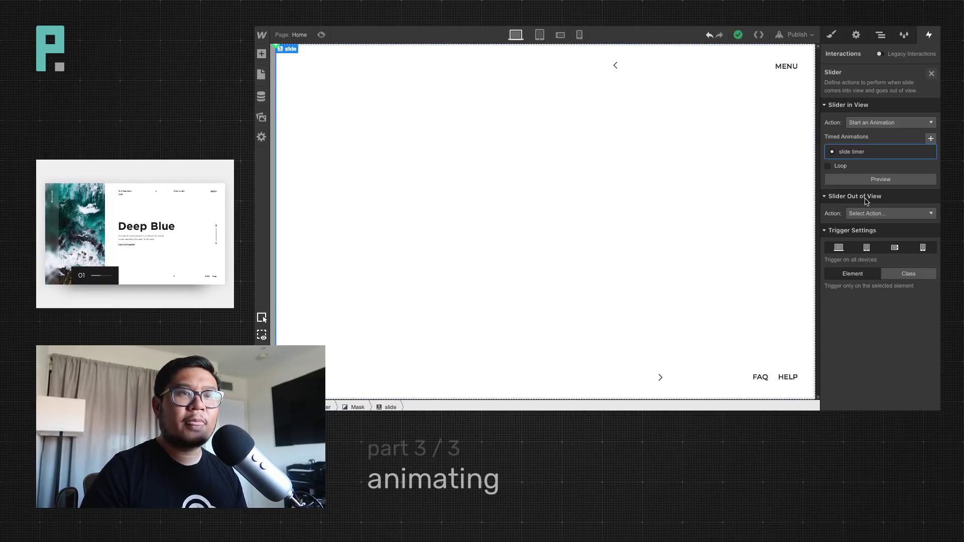
Make the slide start an animation when the slider goes out of view, and create a timed animation named "timer bar reset"
left_click(884, 215)
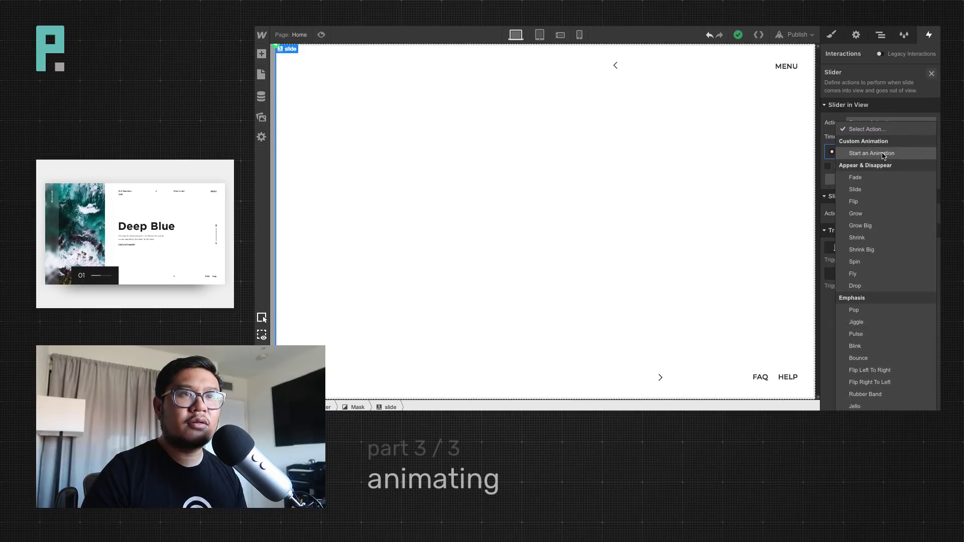
left_click(884, 154)
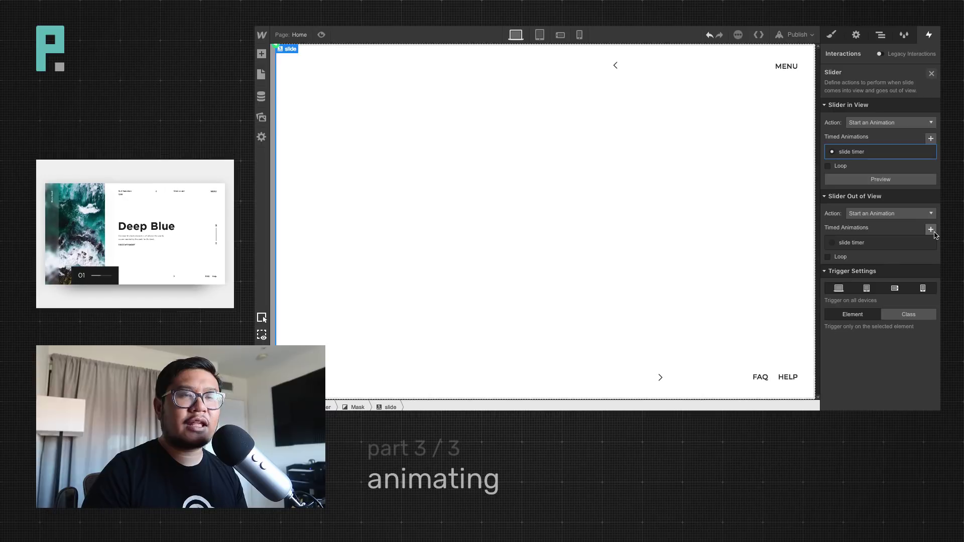
left_click(884, 37)
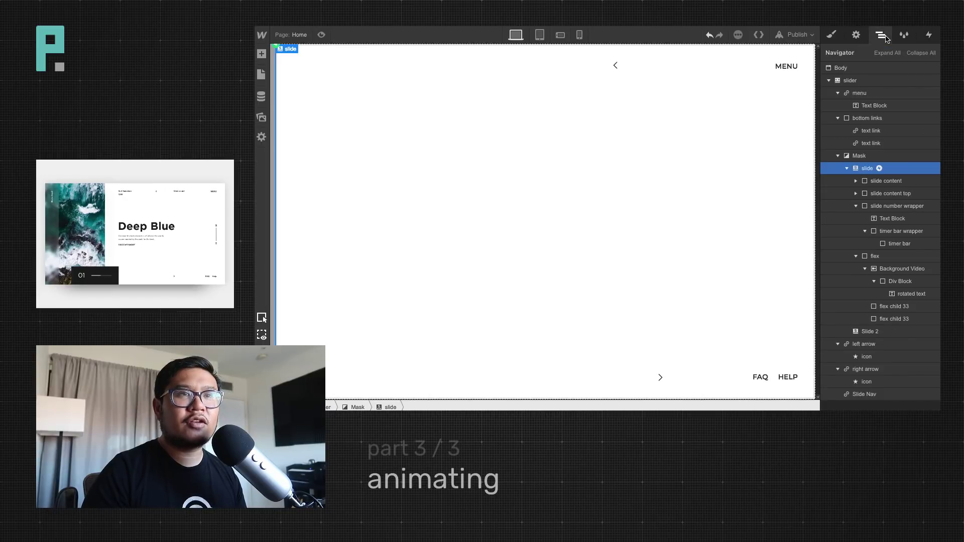
left_click(929, 35)
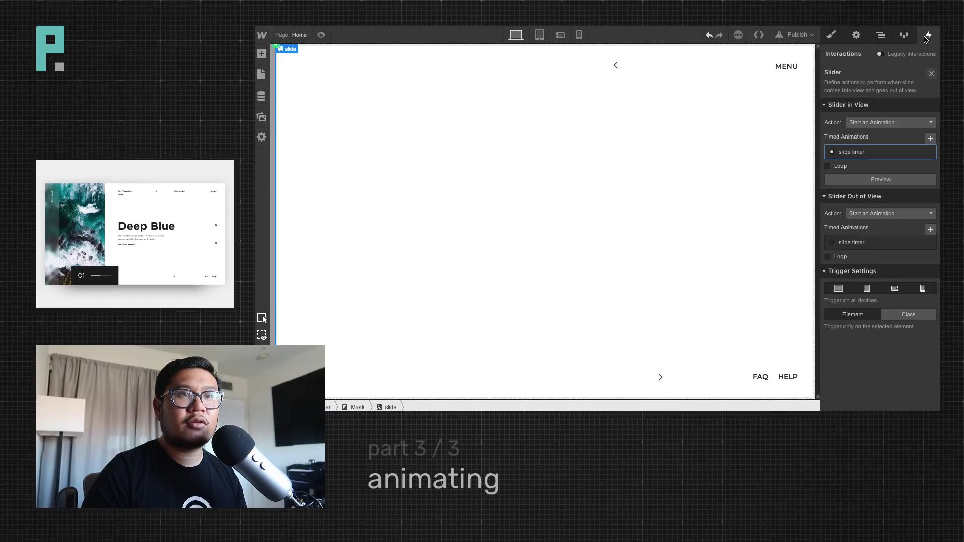
left_click(931, 229)
type("timer bar reset")
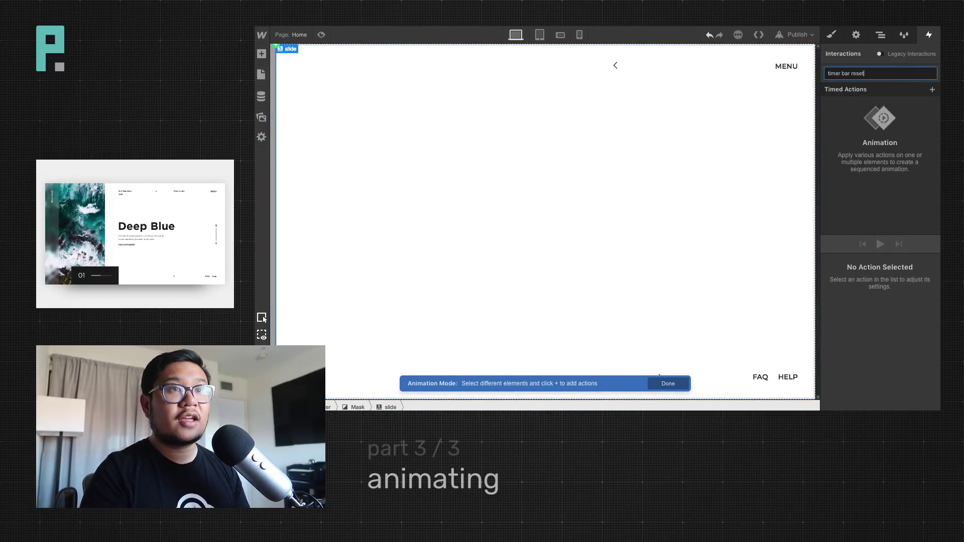
key("Return")
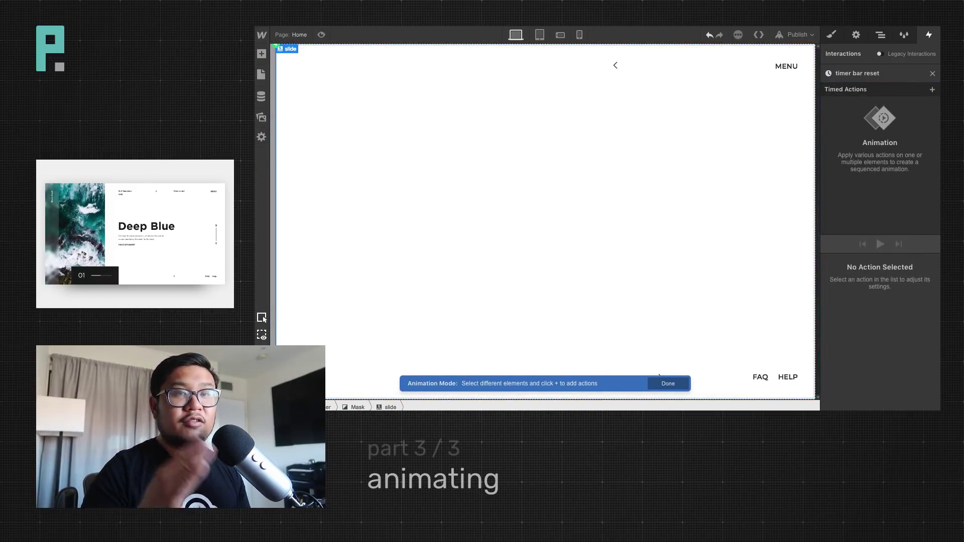
Add a Size action for the timer bar to the reset animation, with 1% width and a duration of 0 s
left_click(881, 34)
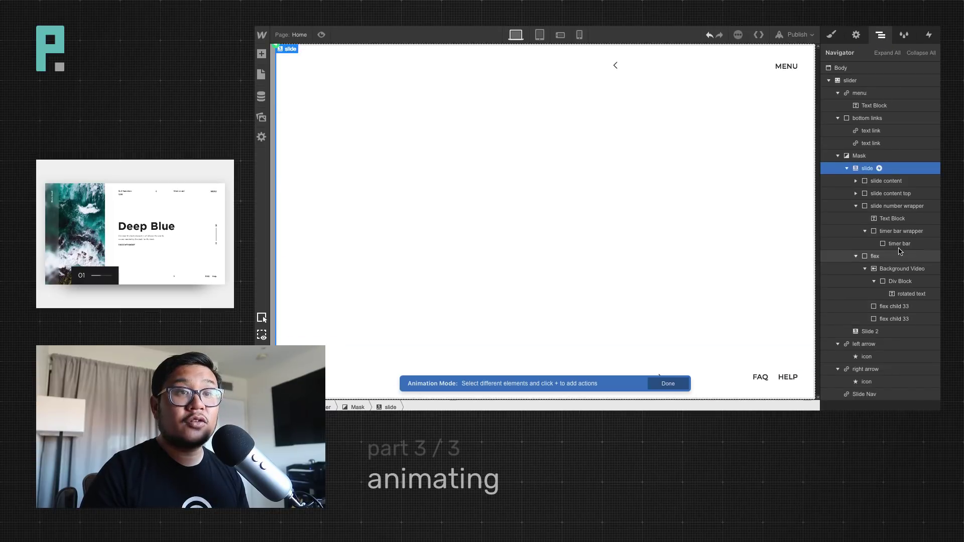
left_click(899, 244)
left_click(928, 34)
left_click(933, 90)
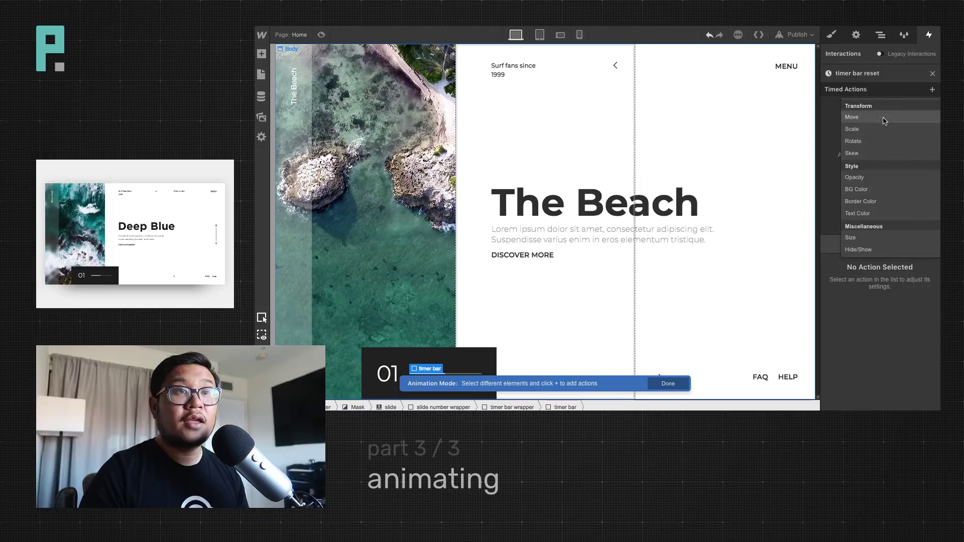
left_click(876, 237)
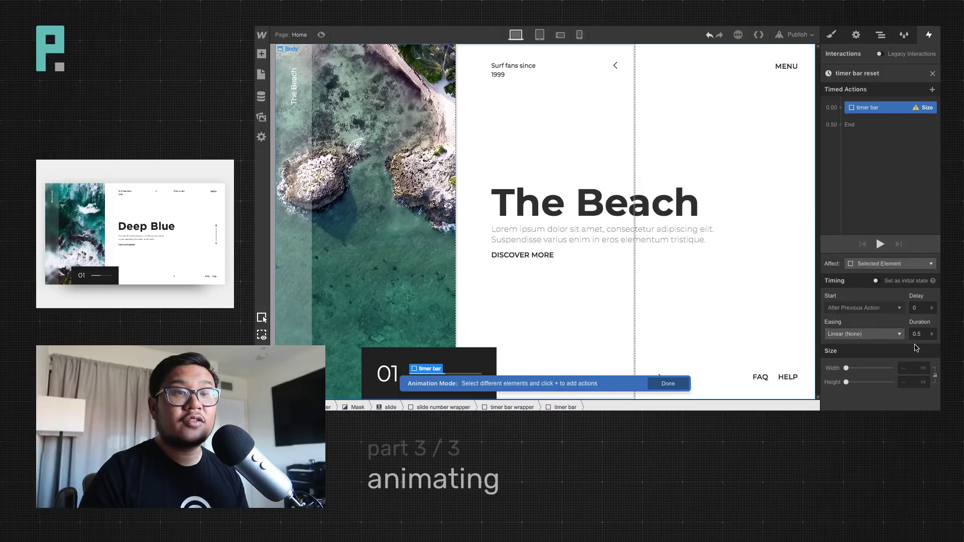
left_click(912, 368)
type("1%")
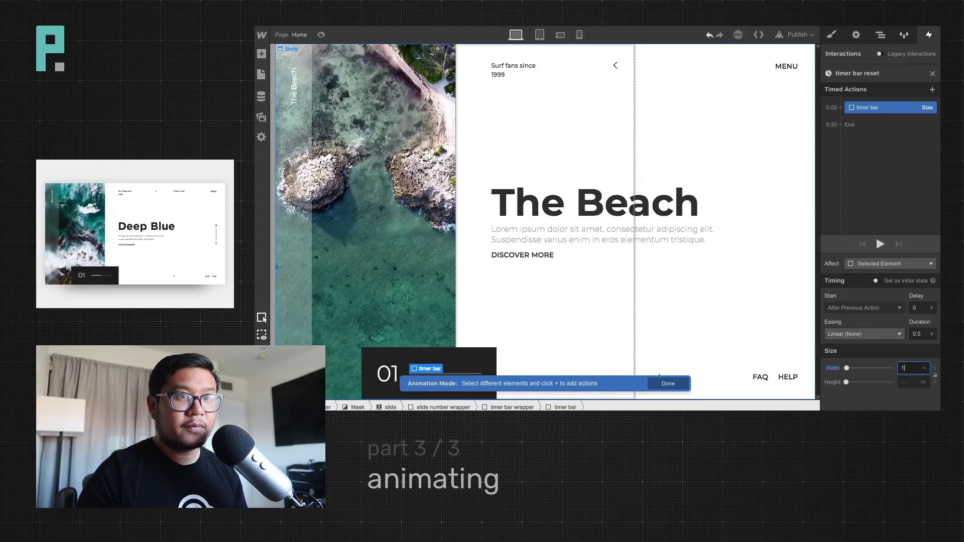
left_click(917, 334)
type("0")
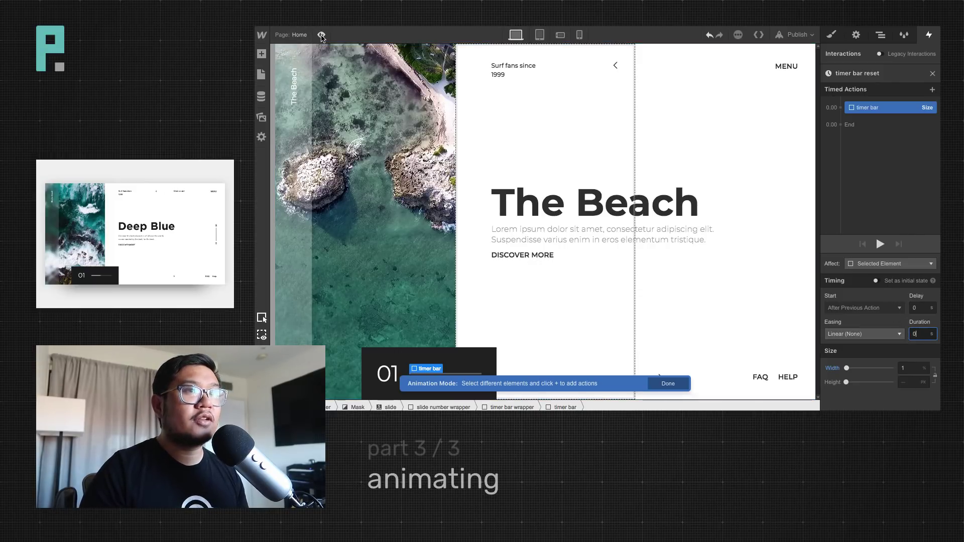
Preview the page to check the slide with the timer bar reset, and return to the designer
left_click(321, 35)
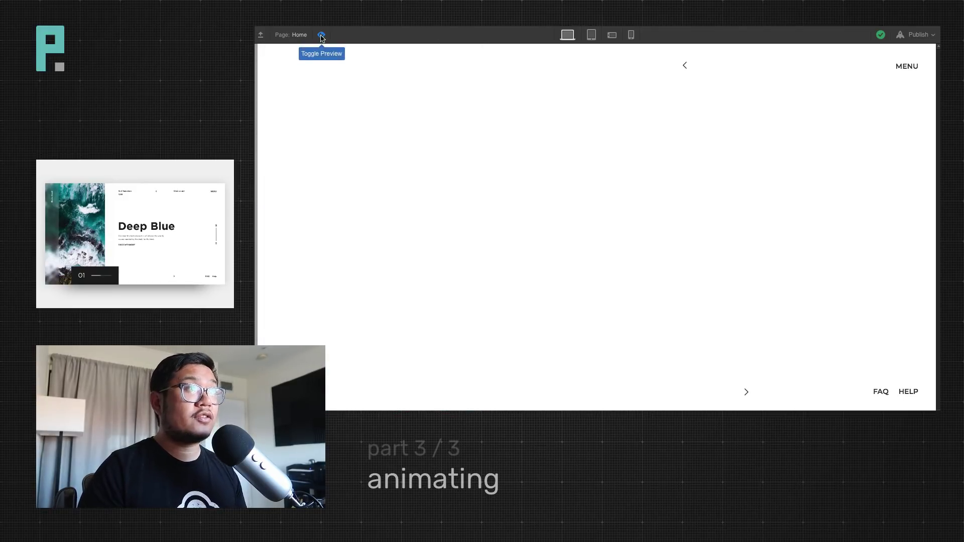
left_click(321, 35)
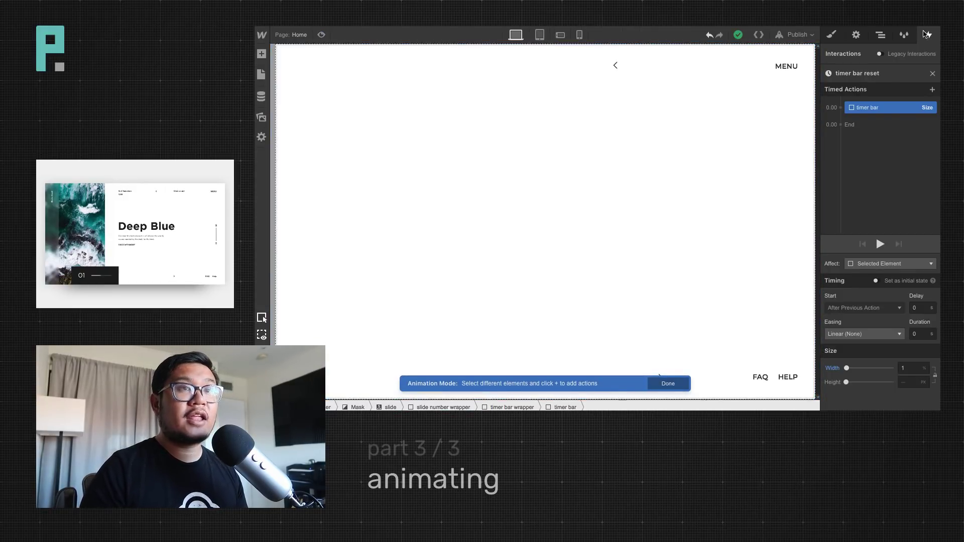
Duplicate the finished slide within the slider's mask and delete the empty slide that follows the copy
left_click(880, 35)
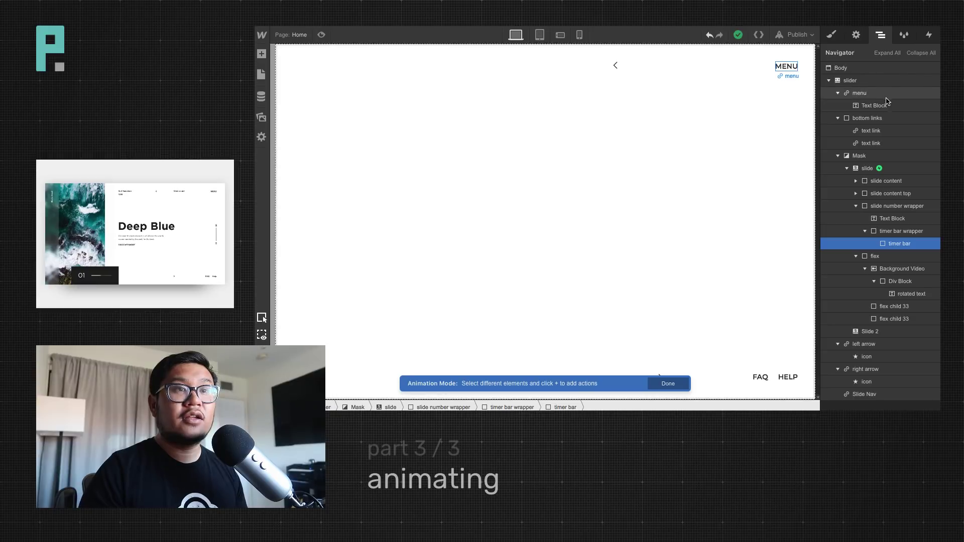
left_click(868, 170)
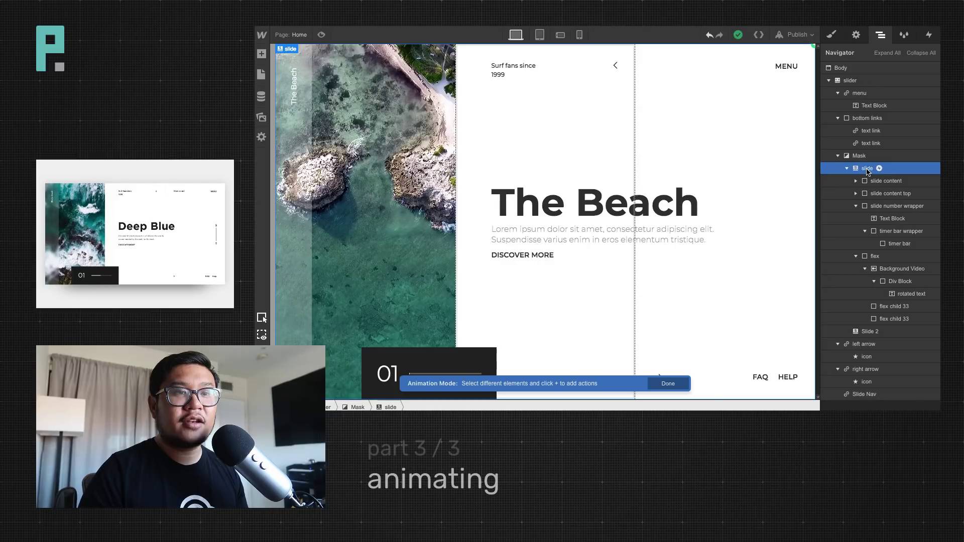
key("super+v")
left_click(871, 345)
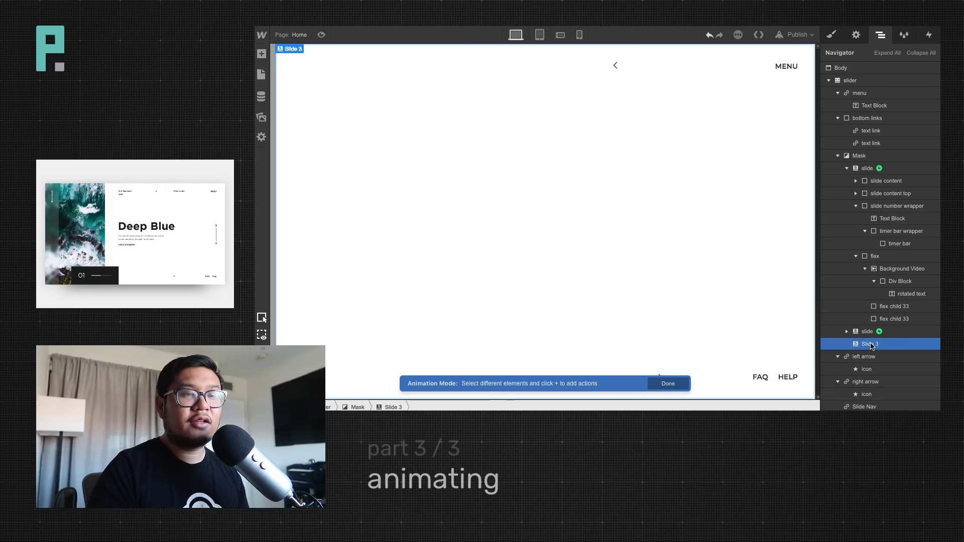
key("Delete")
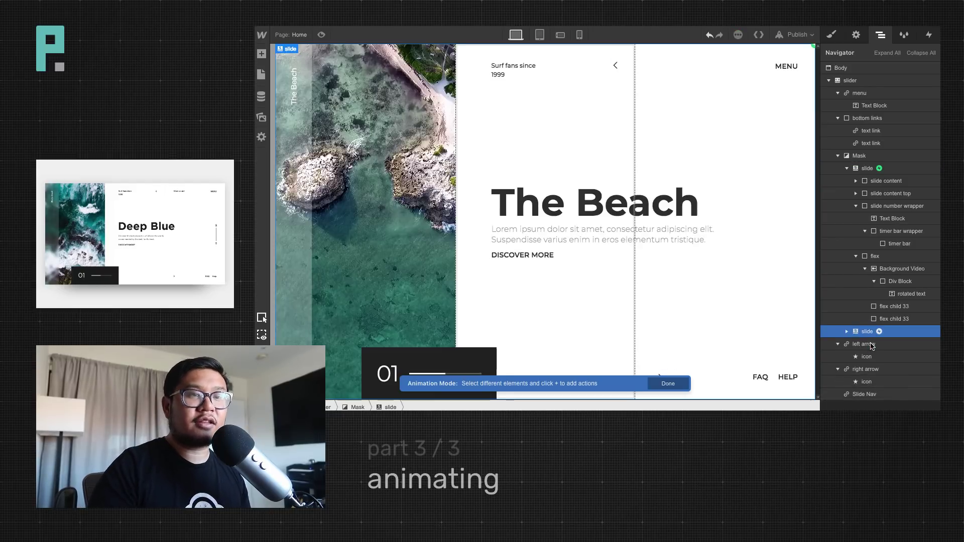
Try to edit the "The Beach" heading of the duplicated slide directly on the canvas
left_click(848, 332)
left_click(677, 227)
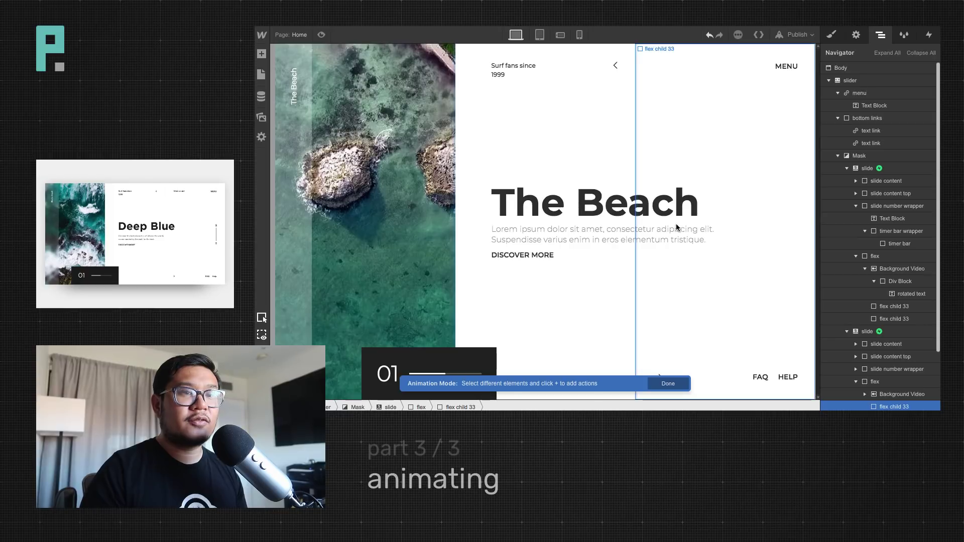
scroll(876, 352, "down", 3)
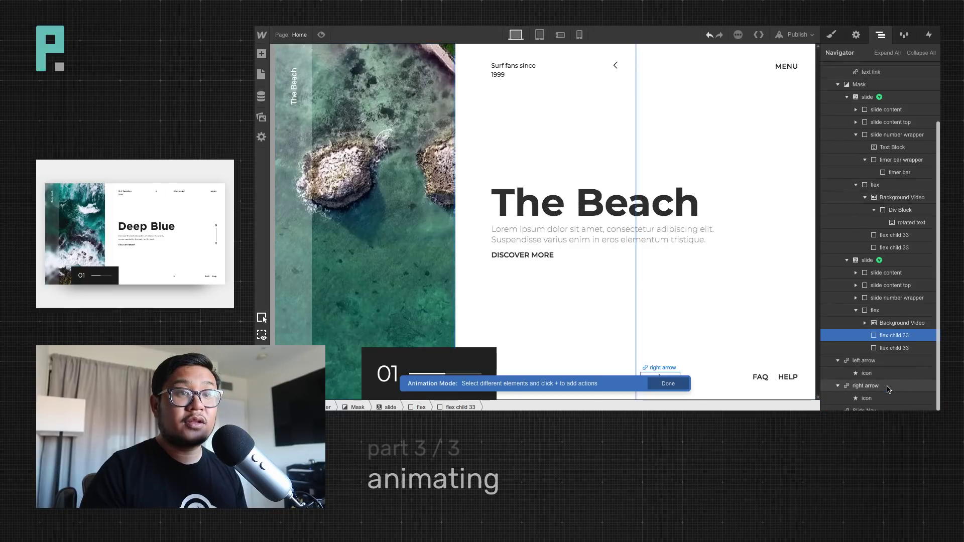
left_click(865, 320)
left_click(894, 332)
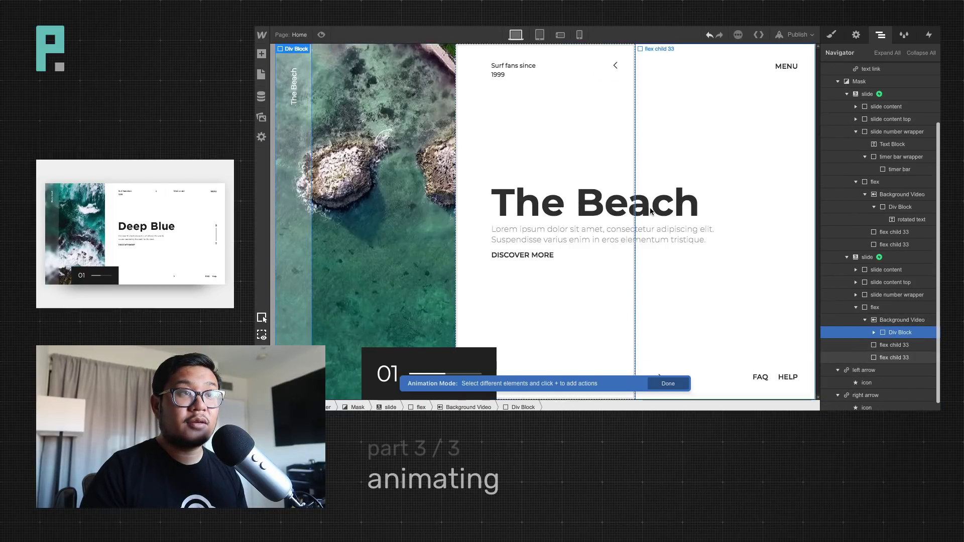
left_click(894, 285)
left_click(892, 269)
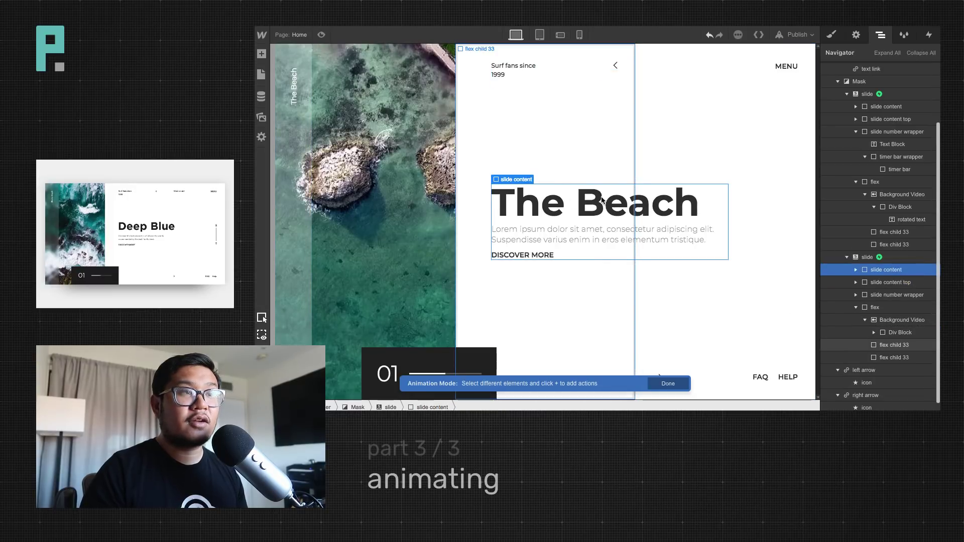
left_click(538, 206)
double_click(535, 194)
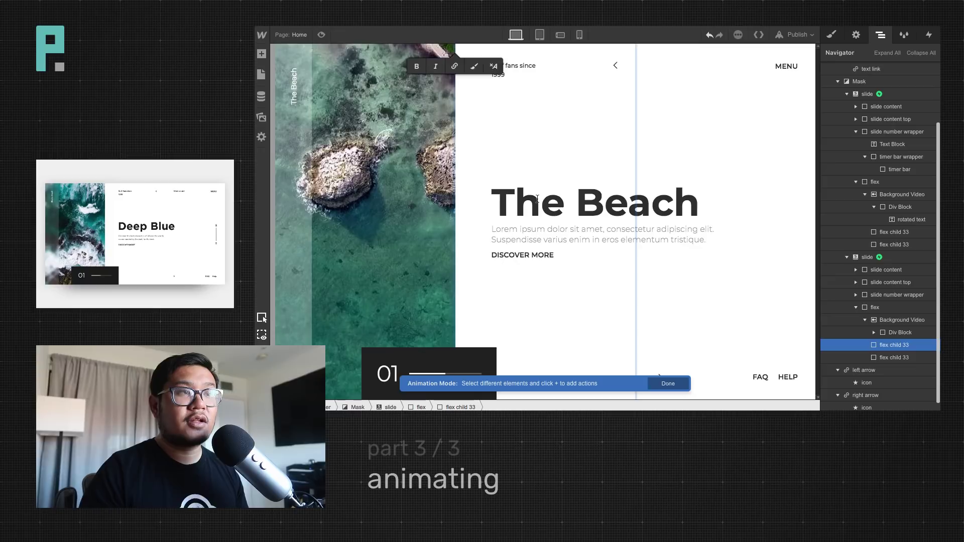
double_click(537, 199)
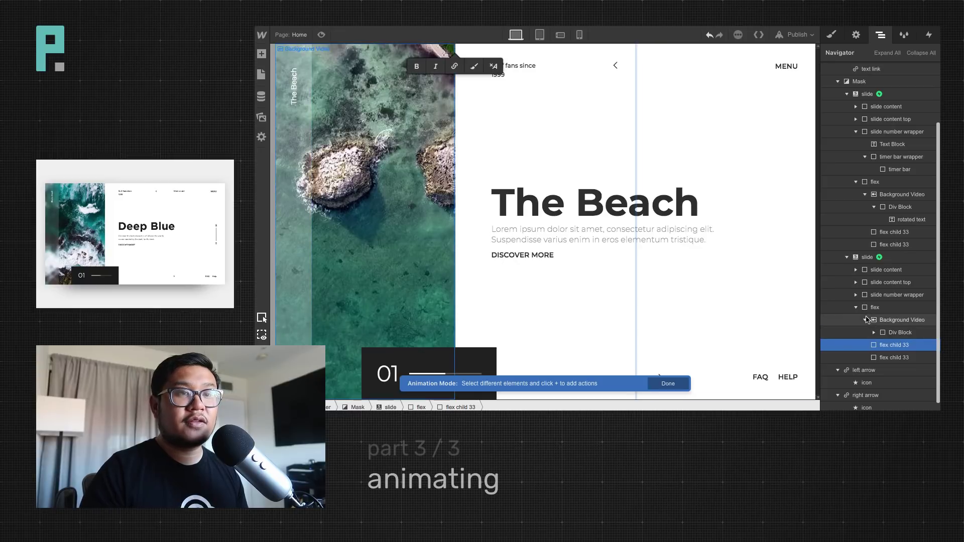
Set the z-index of the duplicated slide's slide content block to 2
left_click(883, 307)
left_click(885, 270)
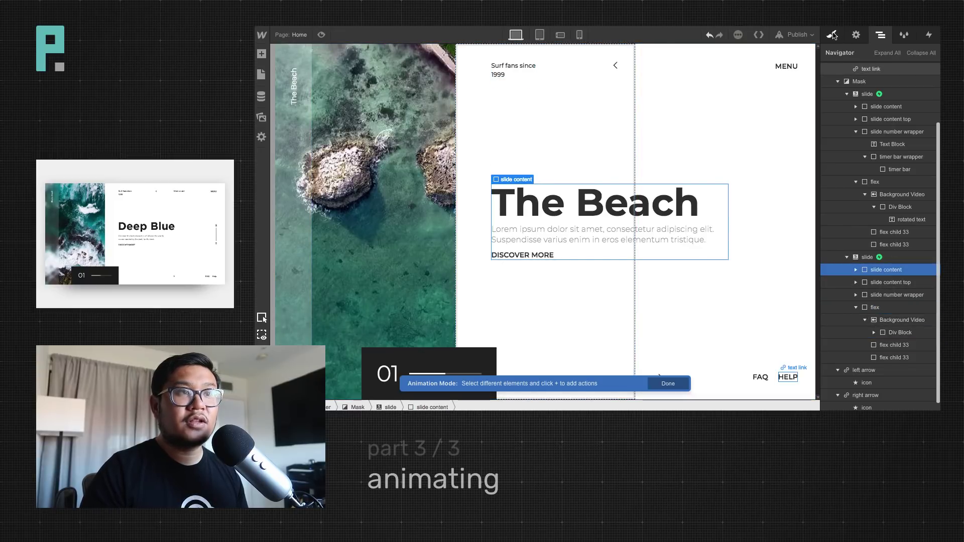
key("s")
scroll(894, 286, "down", 1)
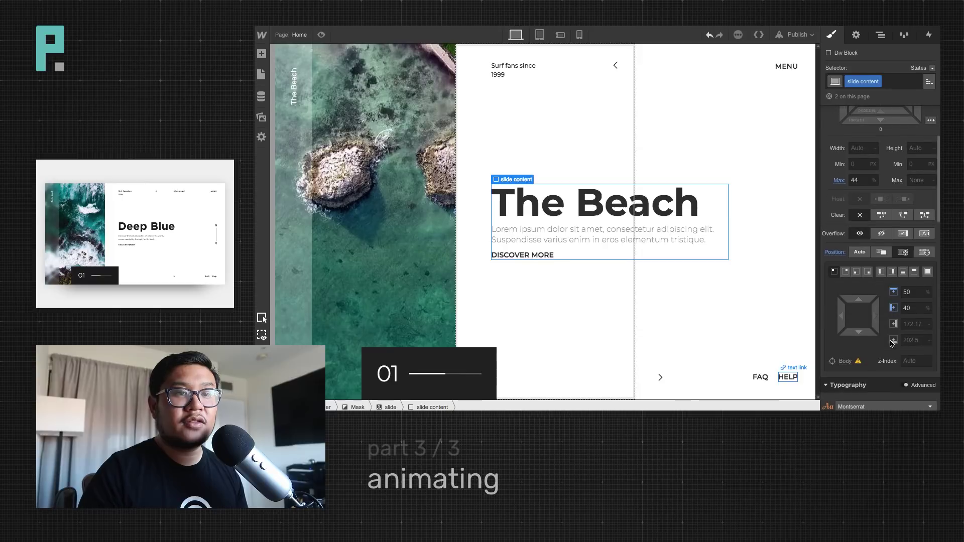
left_click(908, 360)
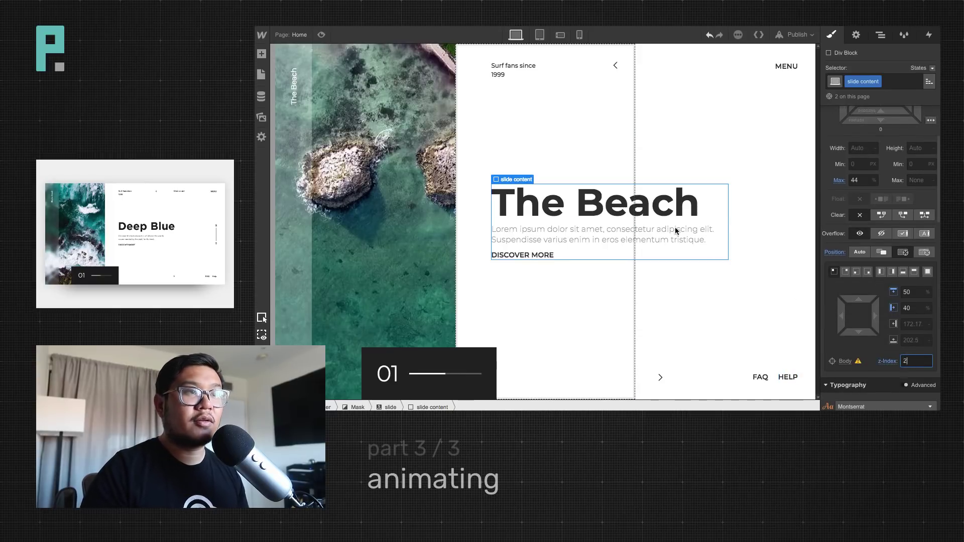
Change the second slide's heading to "Chillaxin'"
double_click(598, 205)
key("super+a")
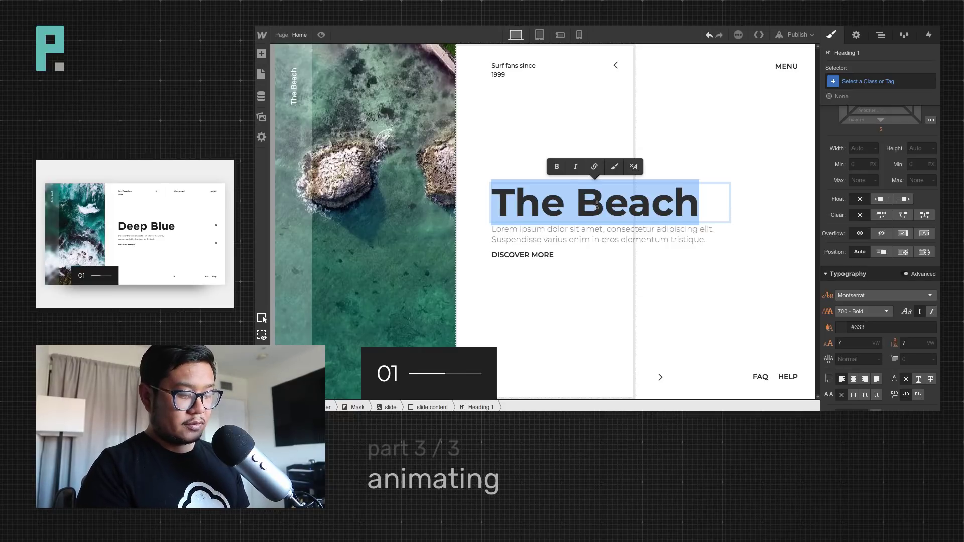
type("Relaxi")
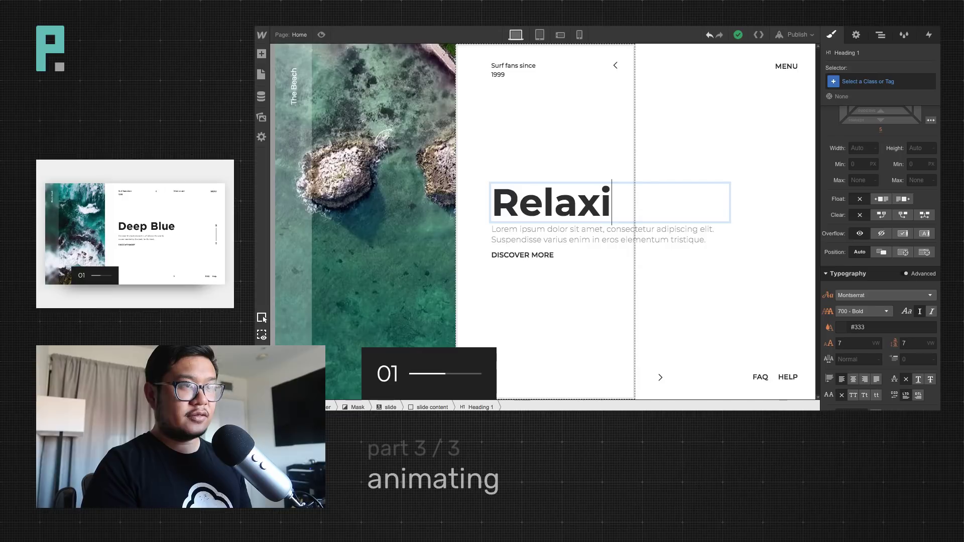
key("BackSpace")
type("n")
key("BackSpace")
type("n")
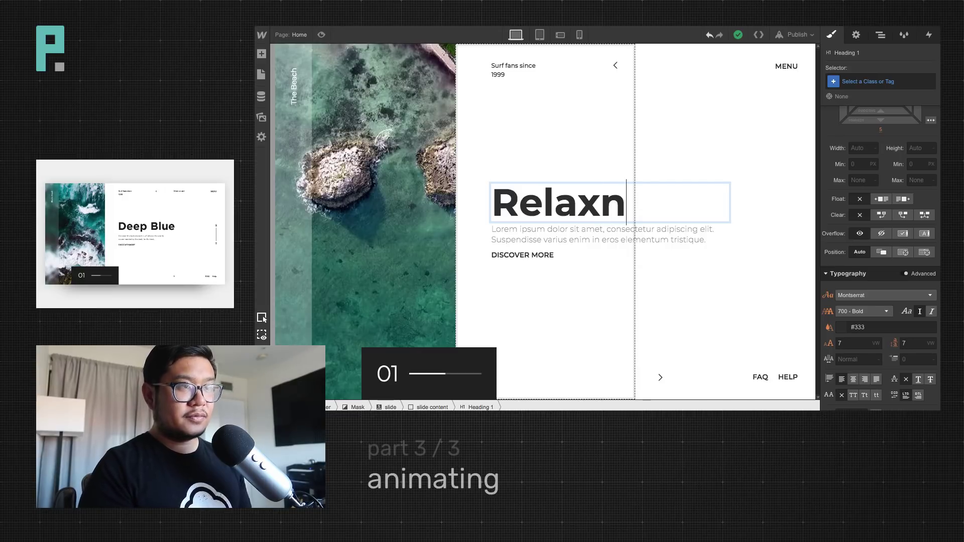
key("ctrl+a")
type("Chillan")
key("BackSpace")
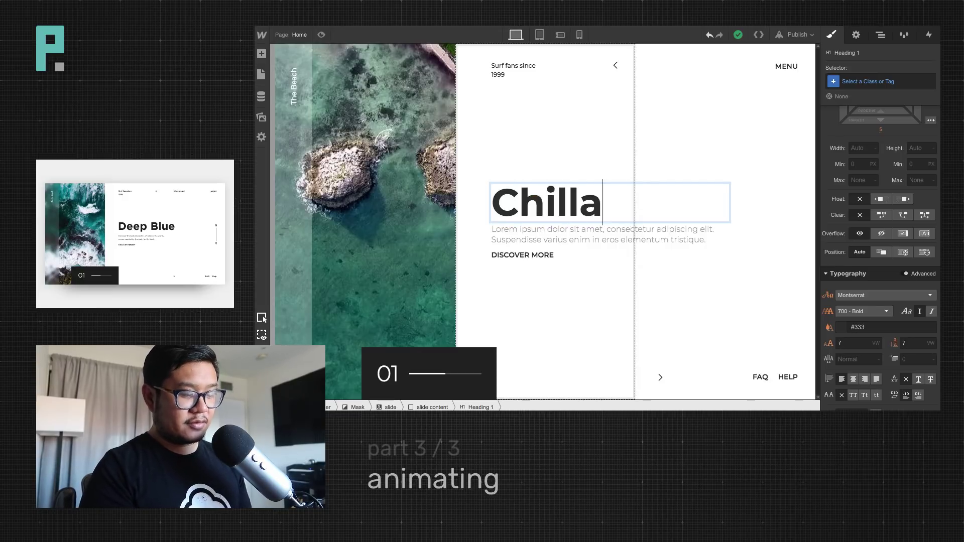
type("xin'")
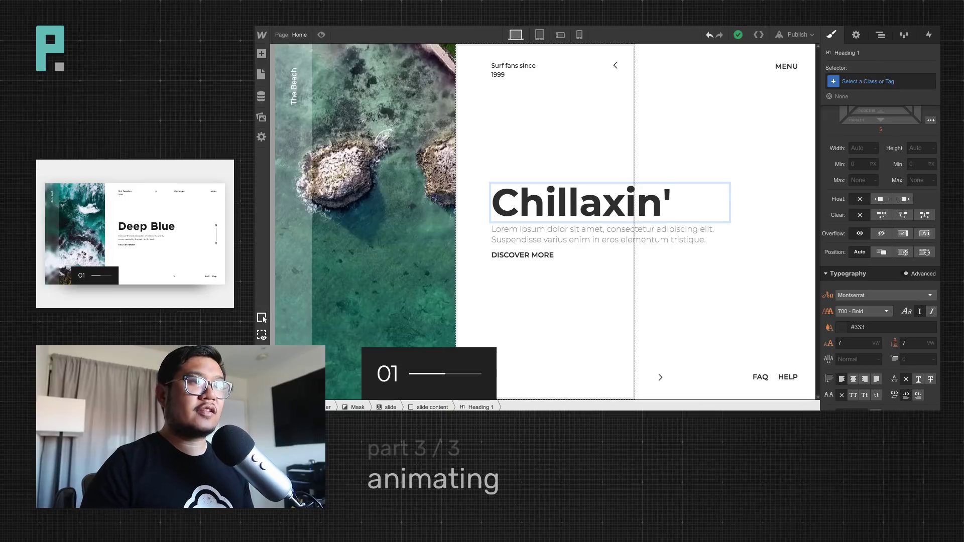
Replace the second slide's paragraph with "Hello beach! This is slide 2."
left_click(544, 235)
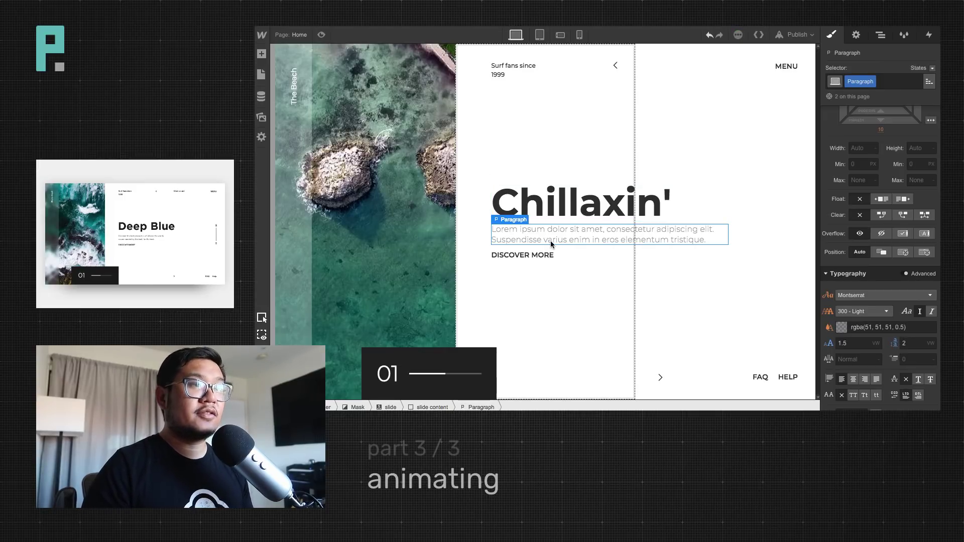
double_click(551, 243)
type("Hell")
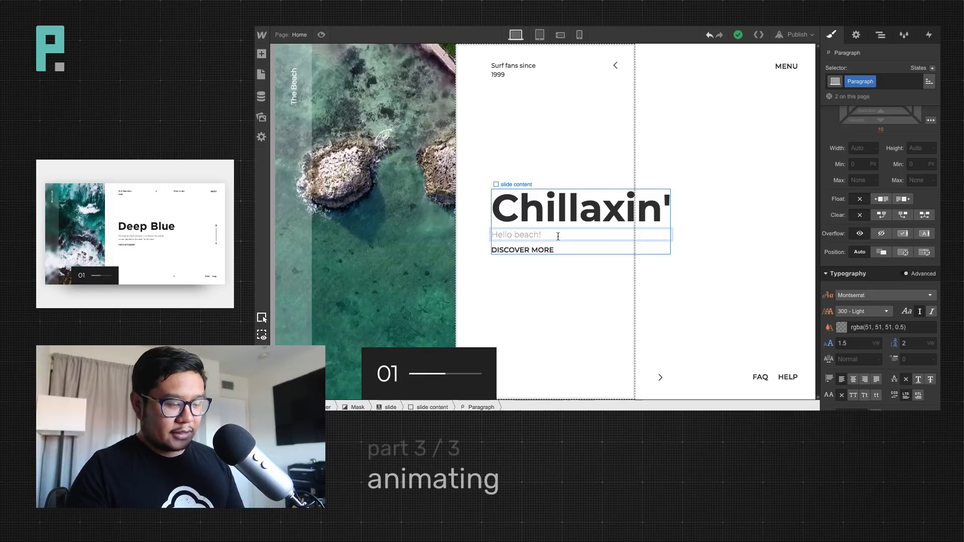
type("This is")
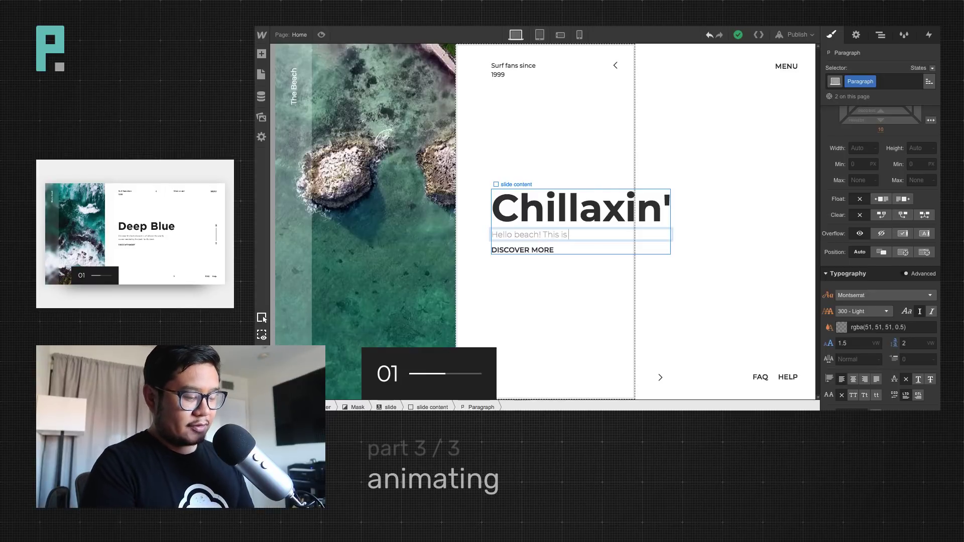
type(" slide 2.")
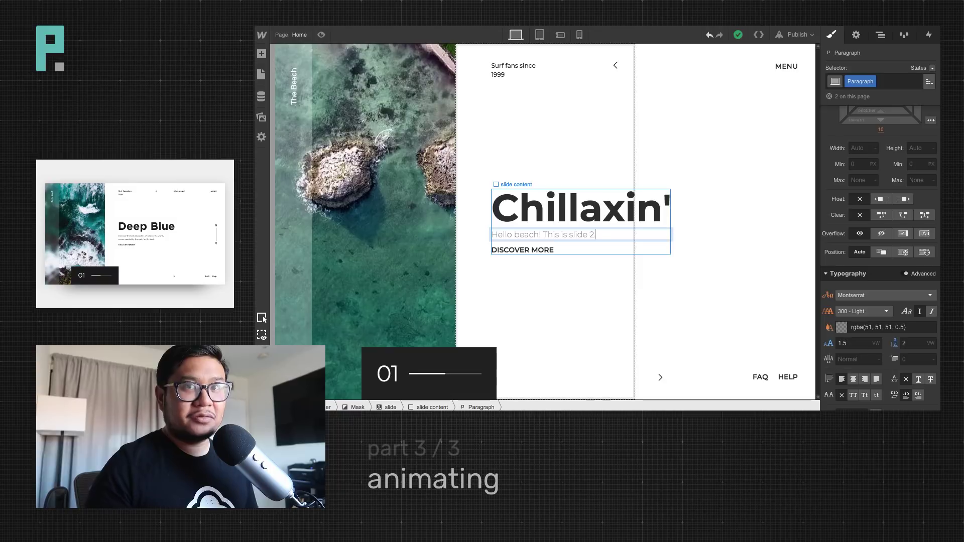
left_click(522, 251)
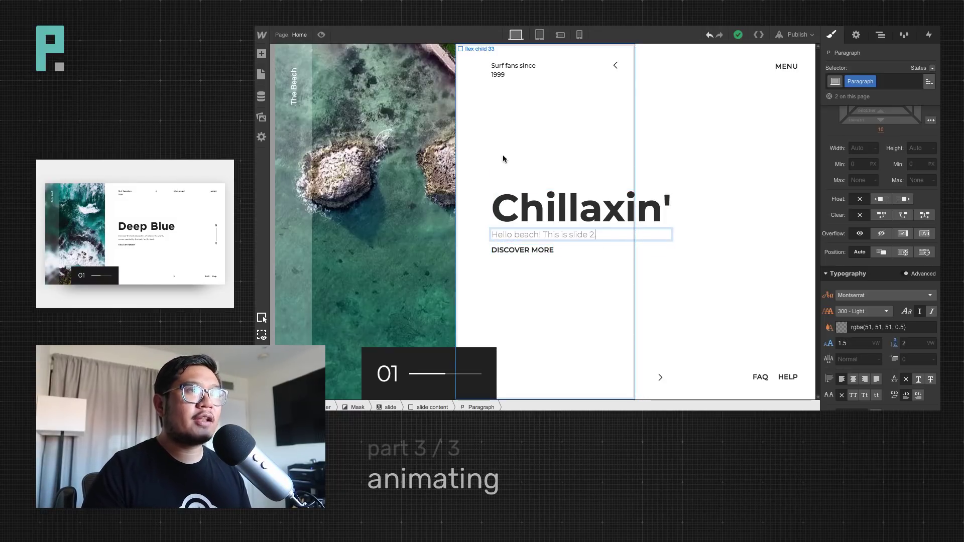
Replace the second slide's background video with CastAway.mp4
left_click(879, 35)
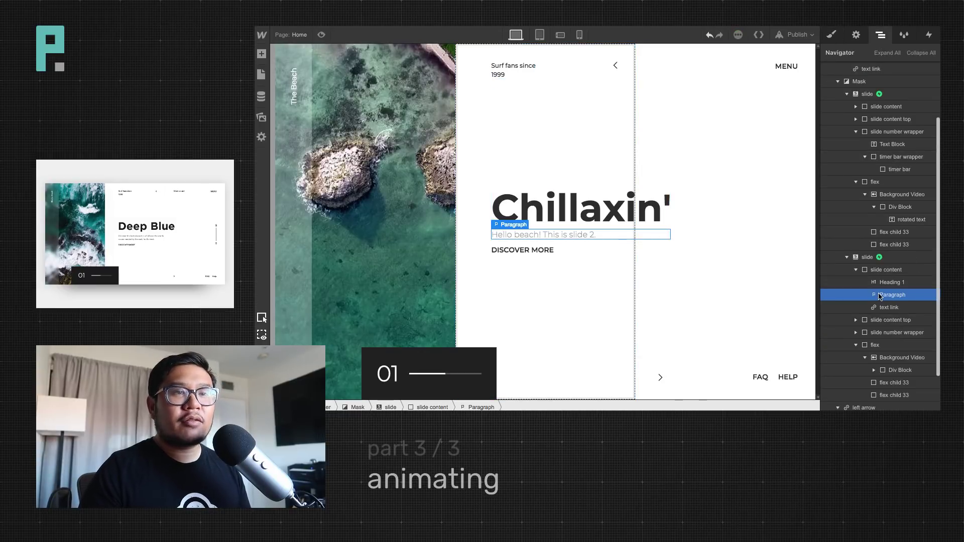
left_click(899, 357)
left_click(857, 35)
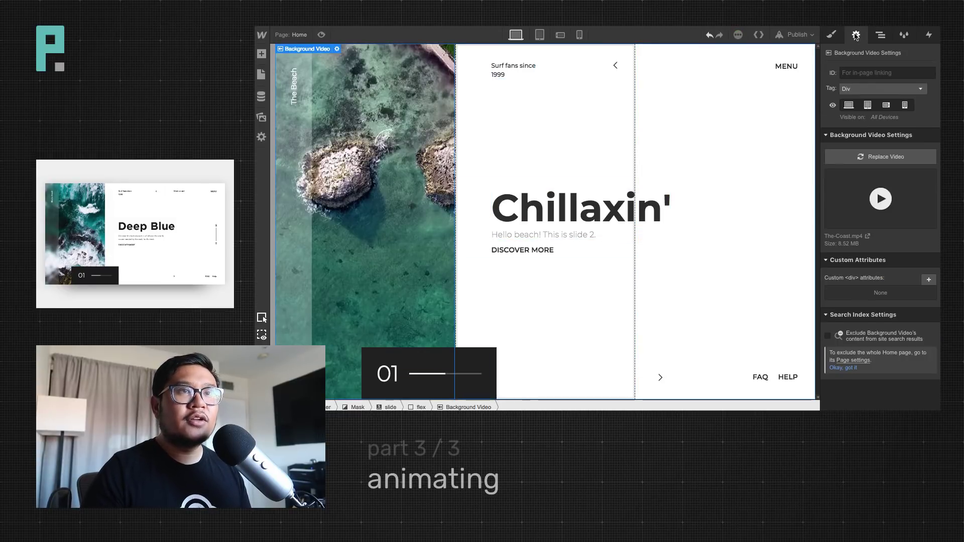
left_click(879, 158)
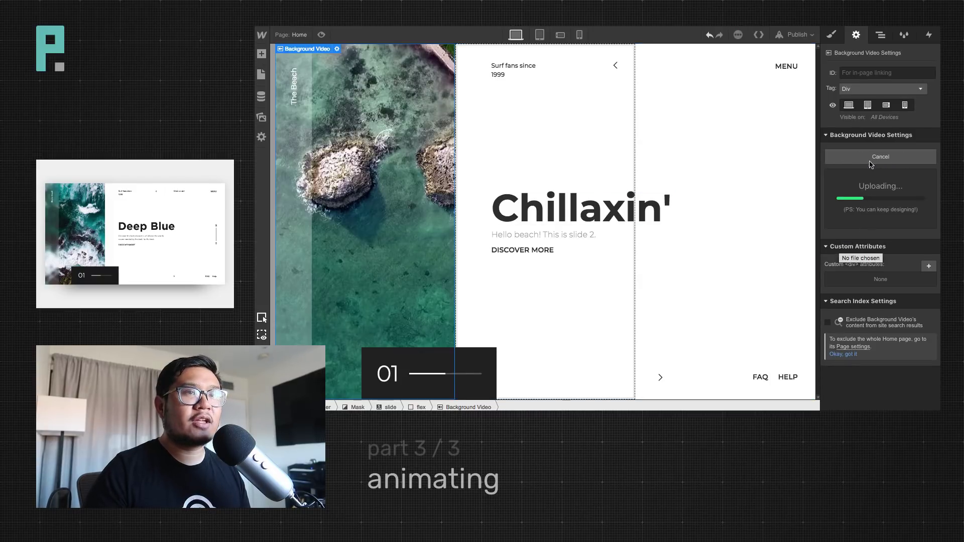
Compare the background video settings of both slides and check the processing of the second slide's replacement video
left_click(880, 34)
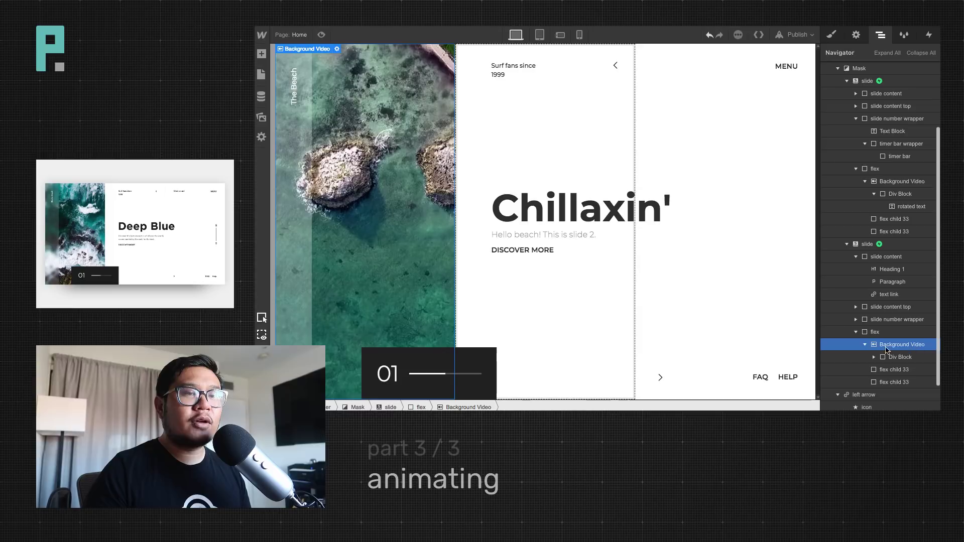
left_click(902, 186)
left_click(856, 35)
left_click(880, 35)
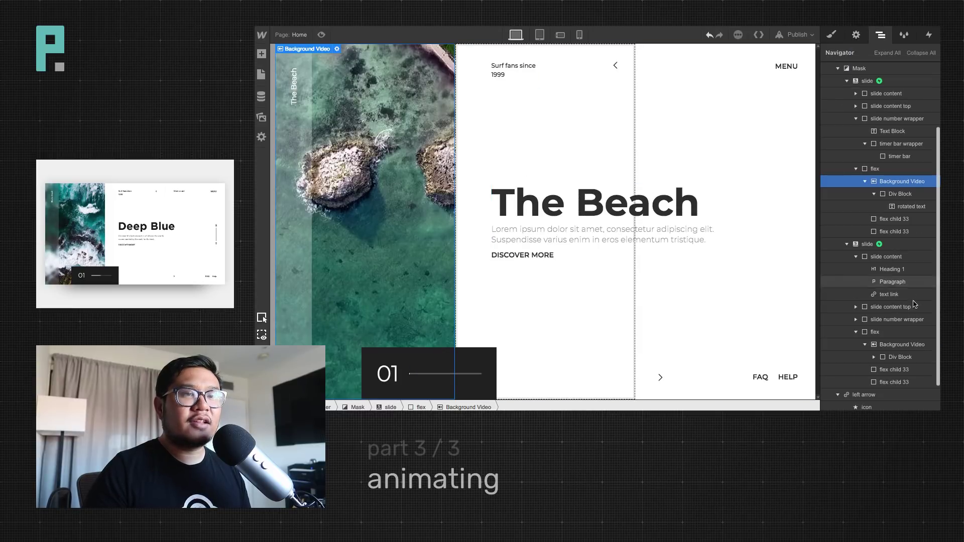
left_click(902, 345)
left_click(856, 35)
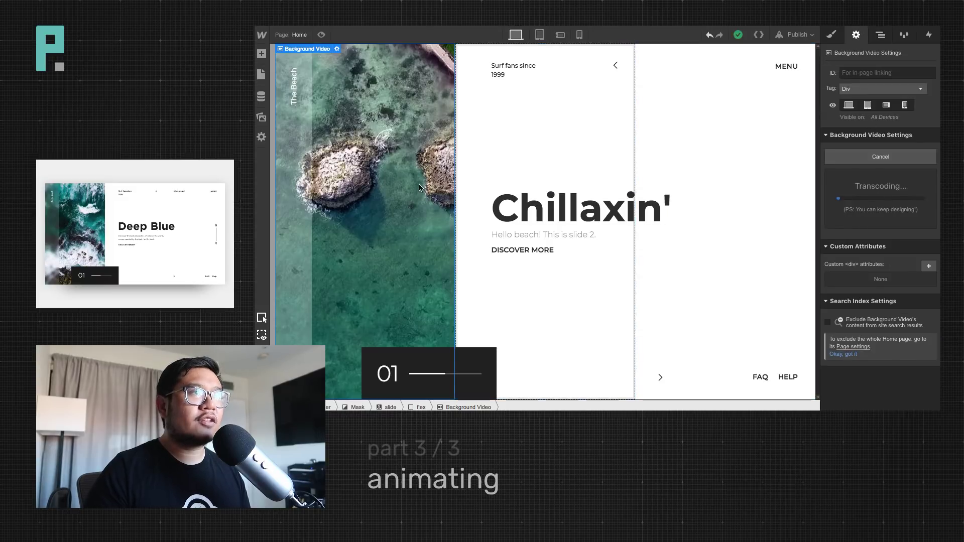
Change the rotated text on the second slide's background video to "New Beach"
double_click(294, 97)
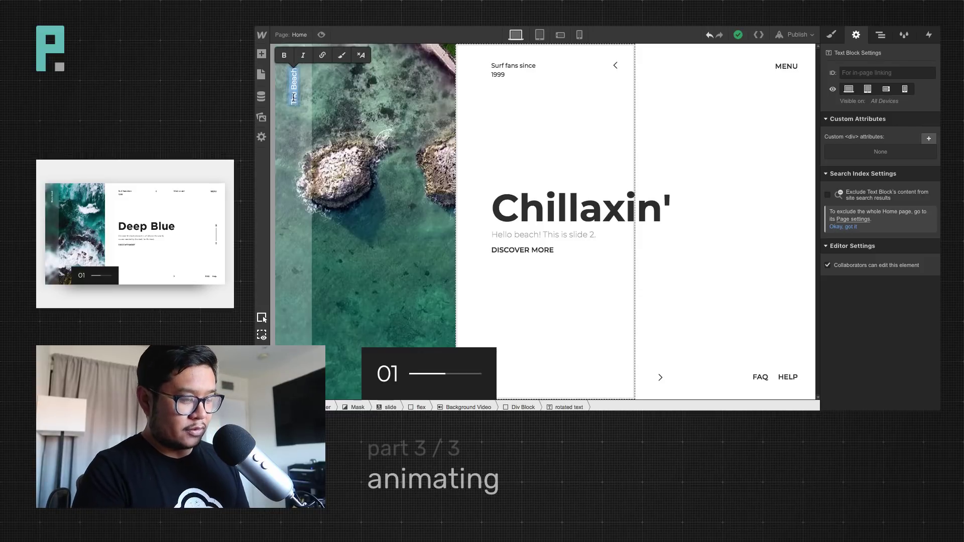
type("New Beach")
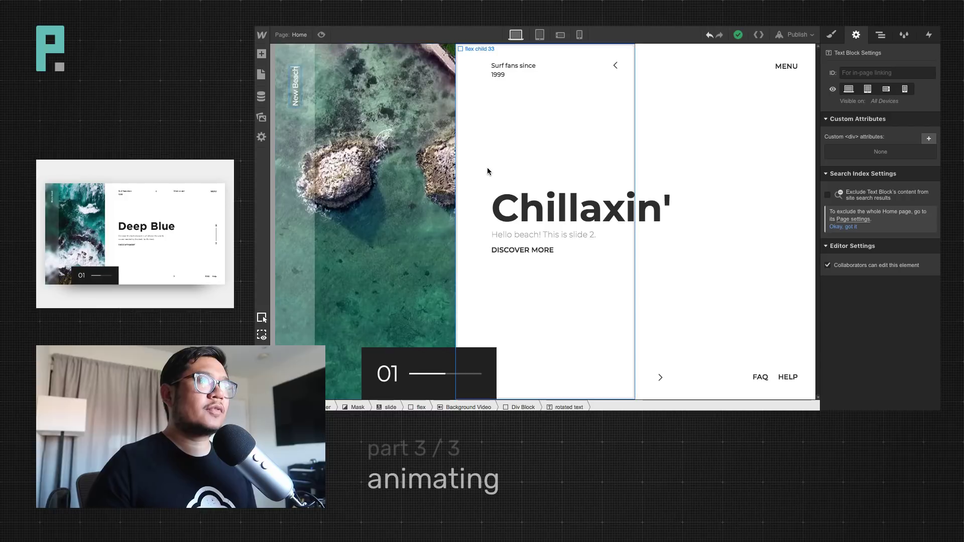
left_click(511, 148)
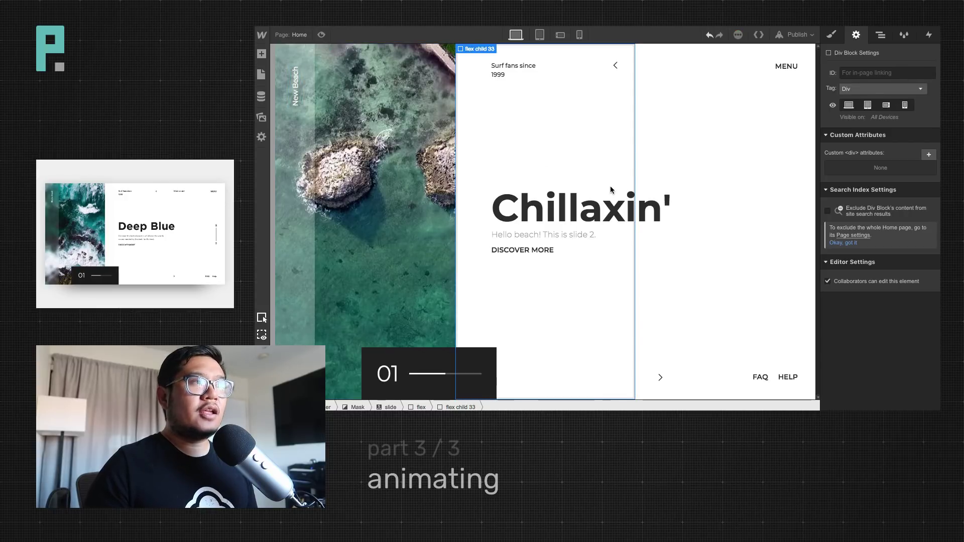
Reopen the second slide's background video settings to check the transcoding progress
left_click(876, 36)
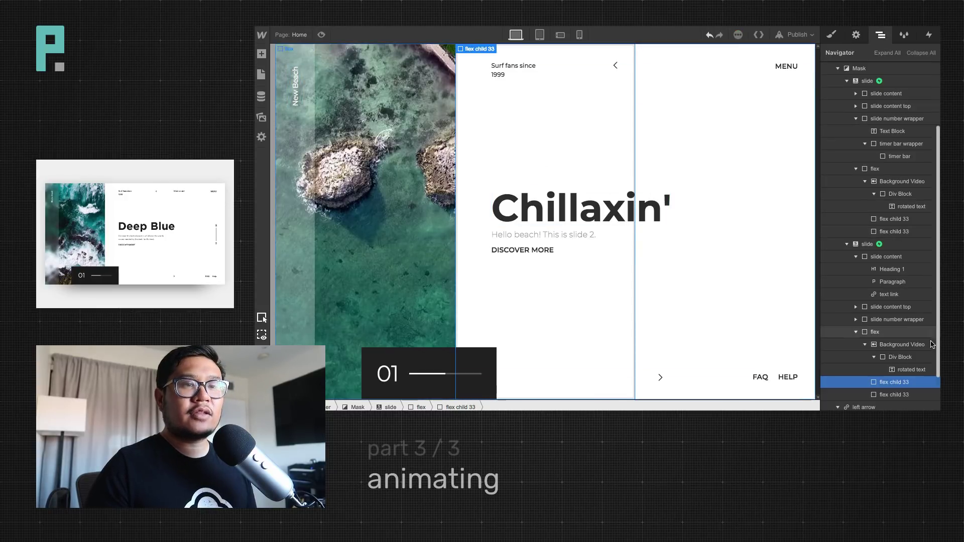
left_click(903, 331)
left_click(856, 35)
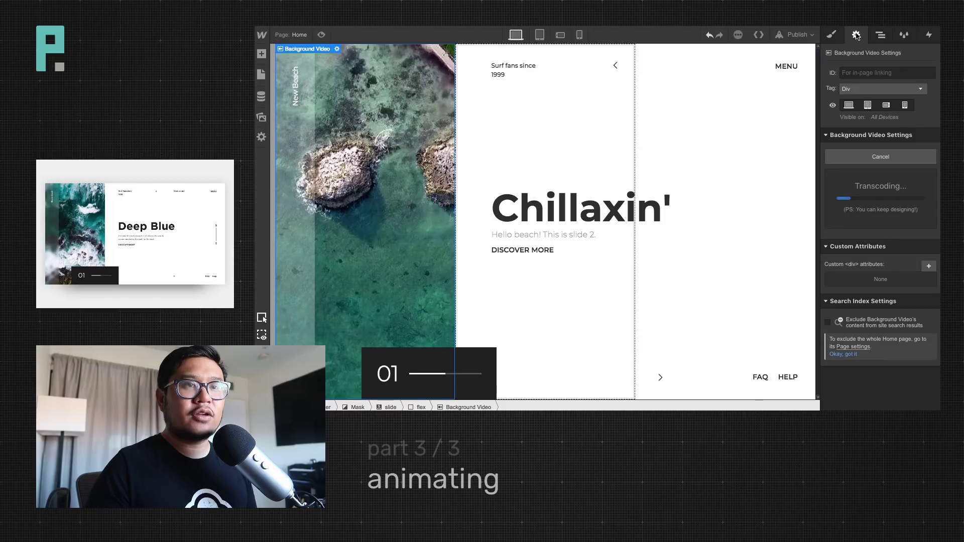
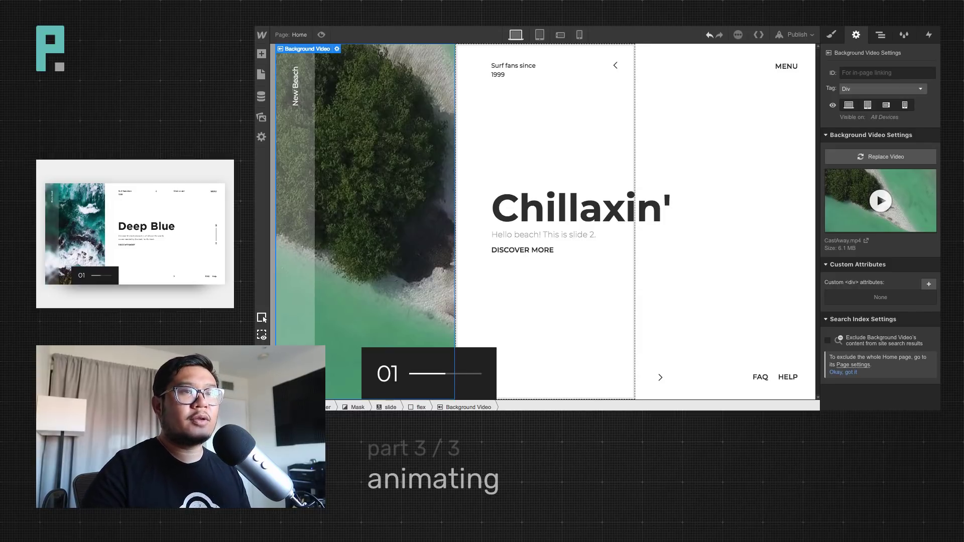
Change the slide number on the second slide to "02"
left_click(880, 35)
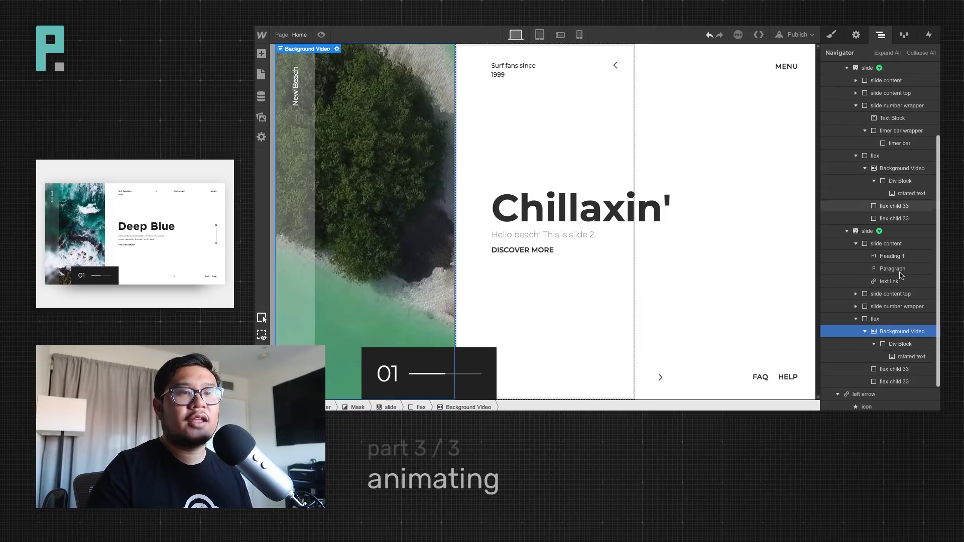
left_click(391, 376)
double_click(391, 375)
key("BackSpace")
type("2")
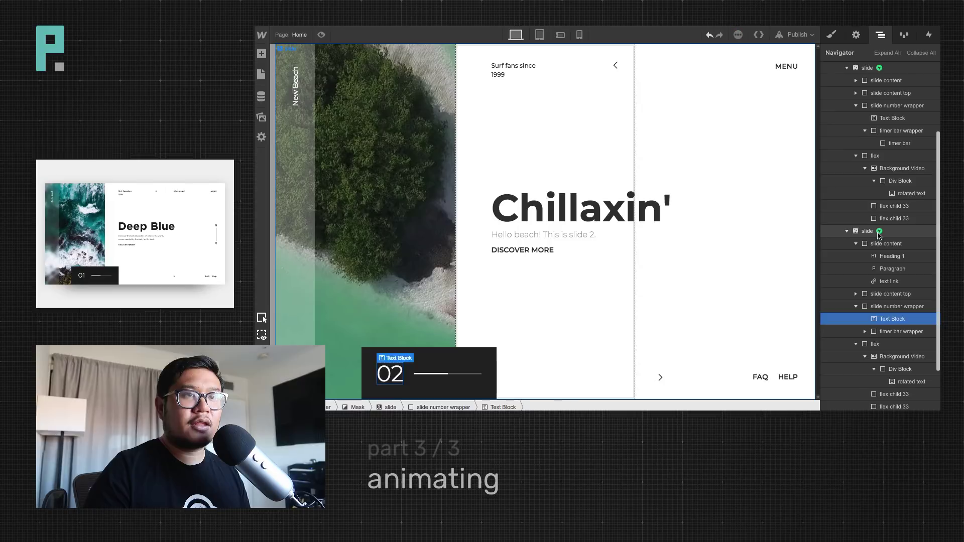
In the second slide's "slide timer" animation, make the timer bar size actions affect the class, limited to "Only children with this class"
left_click(894, 232)
left_click(929, 35)
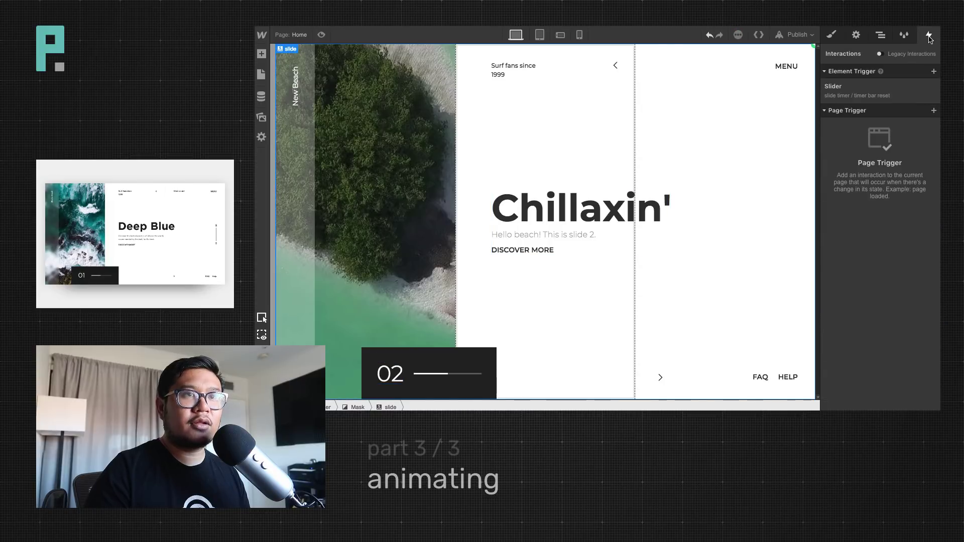
left_click(849, 94)
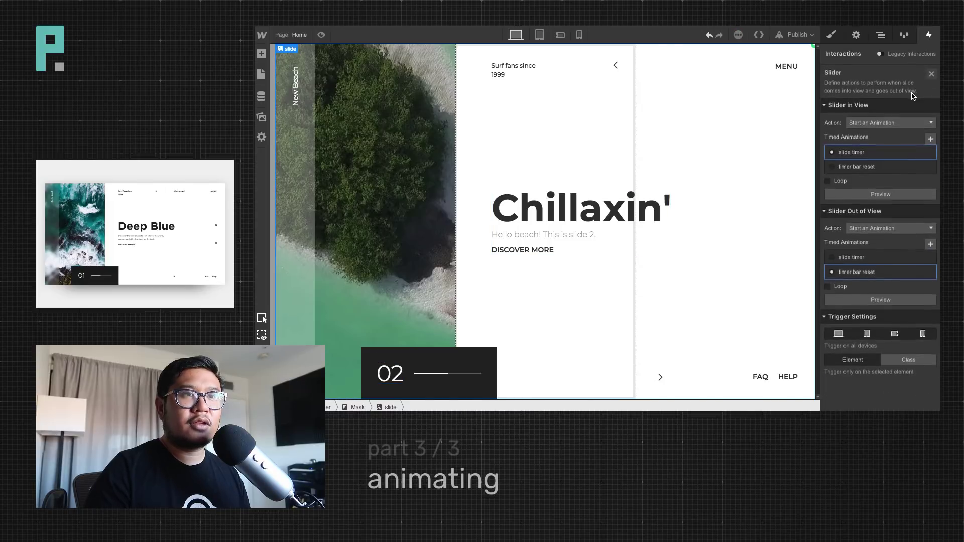
left_click(865, 153)
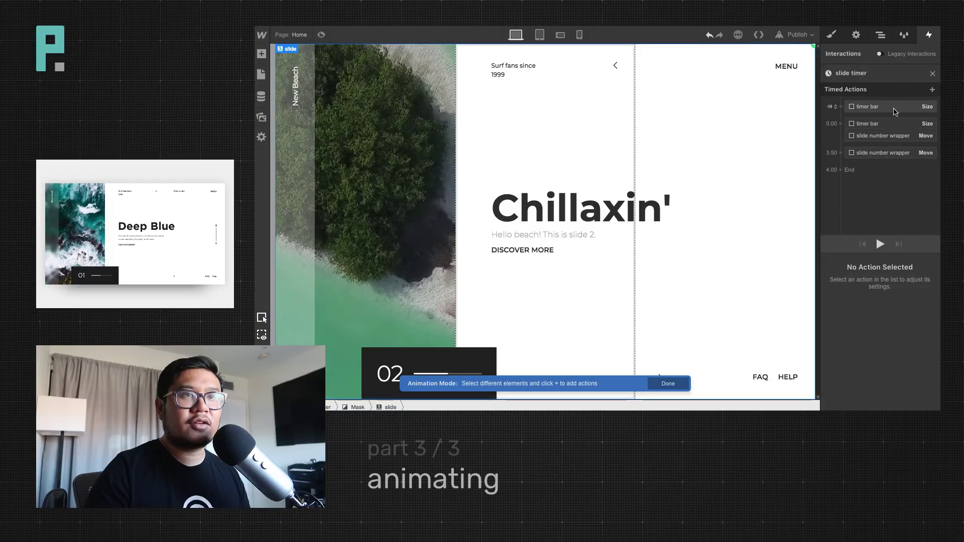
left_click(895, 112)
left_click(884, 264)
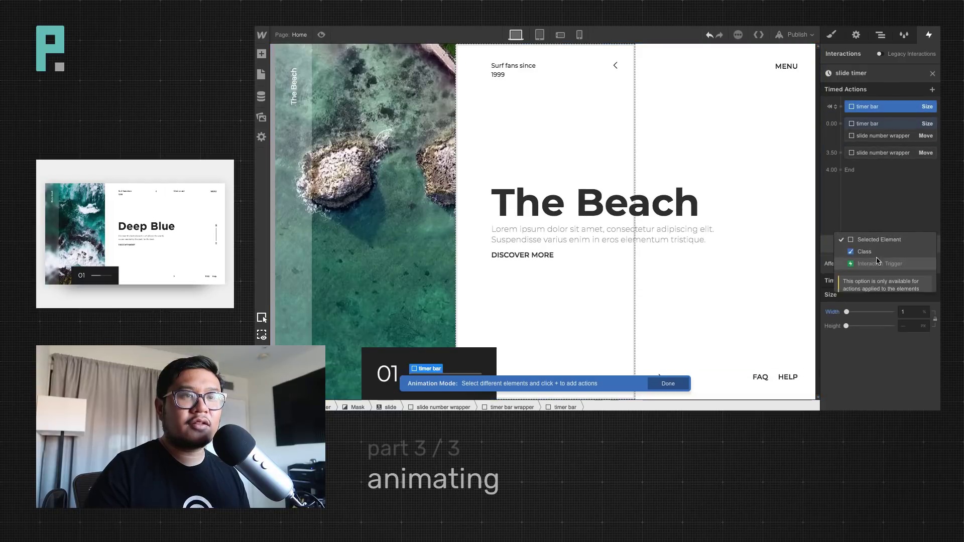
left_click(867, 253)
left_click(883, 281)
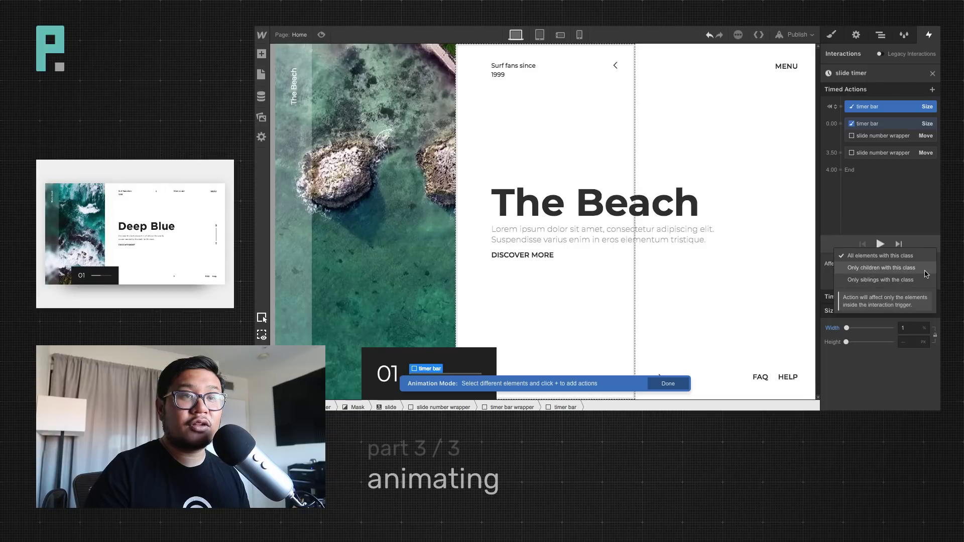
left_click(905, 269)
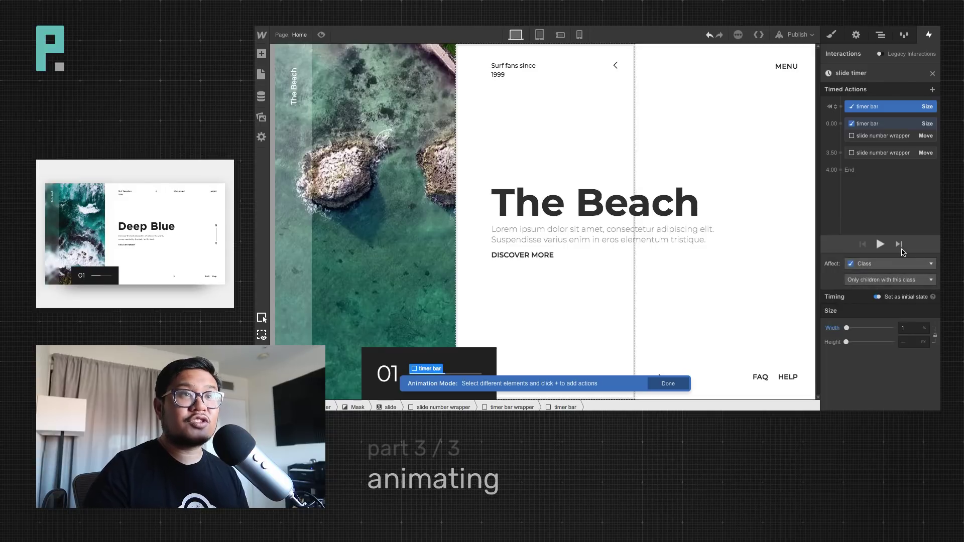
Make the slide number wrapper move actions in "slide timer" affect the class, limited to "Only children with this class"
left_click(882, 36)
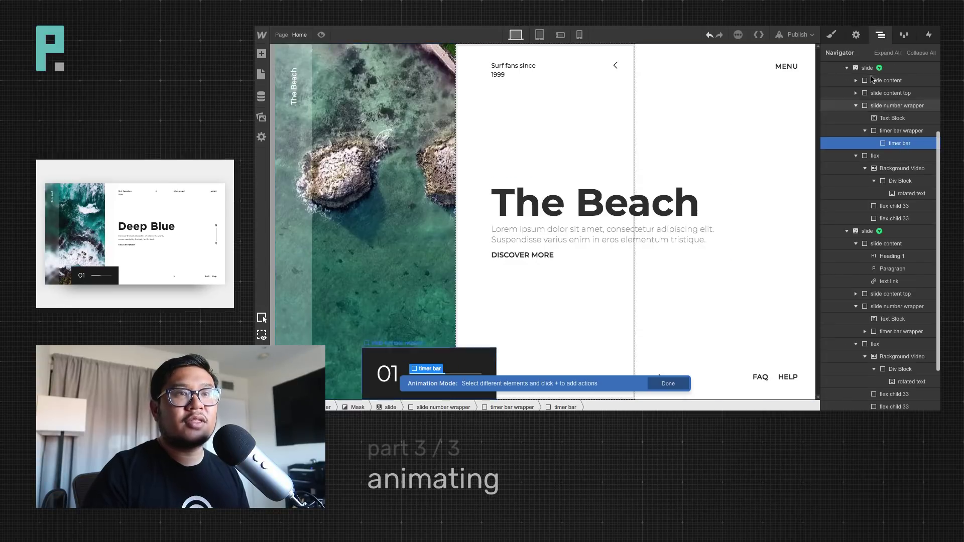
left_click(877, 232)
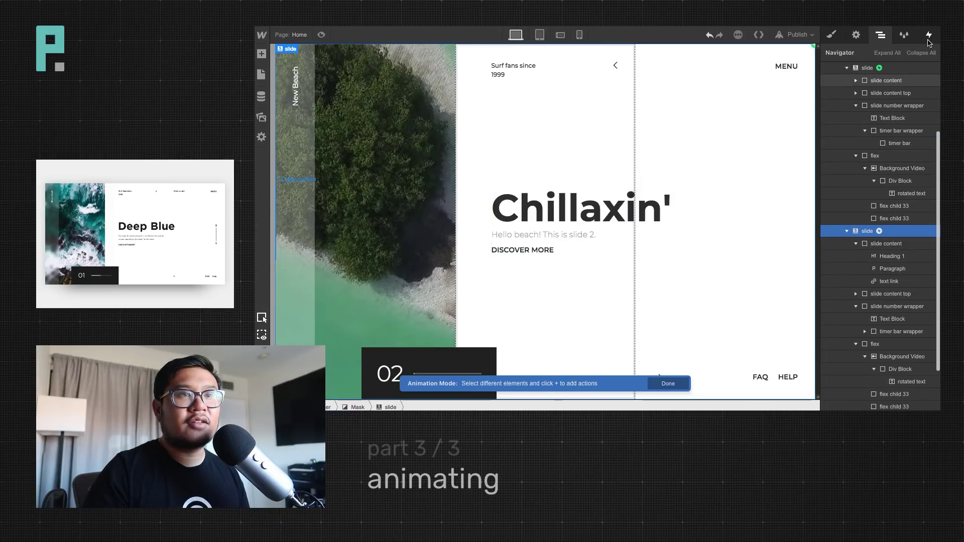
left_click(929, 34)
left_click(911, 153)
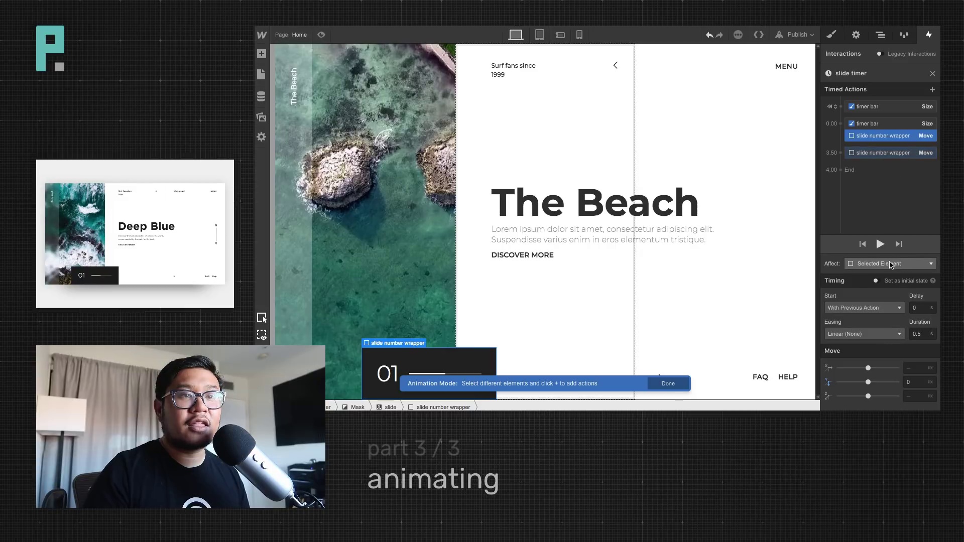
left_click(887, 265)
left_click(875, 252)
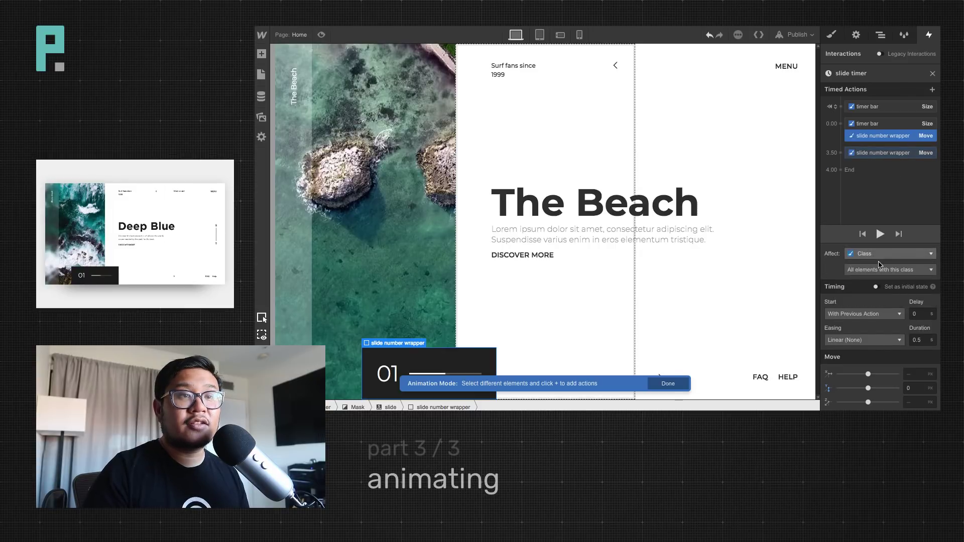
left_click(878, 265)
left_click(876, 259)
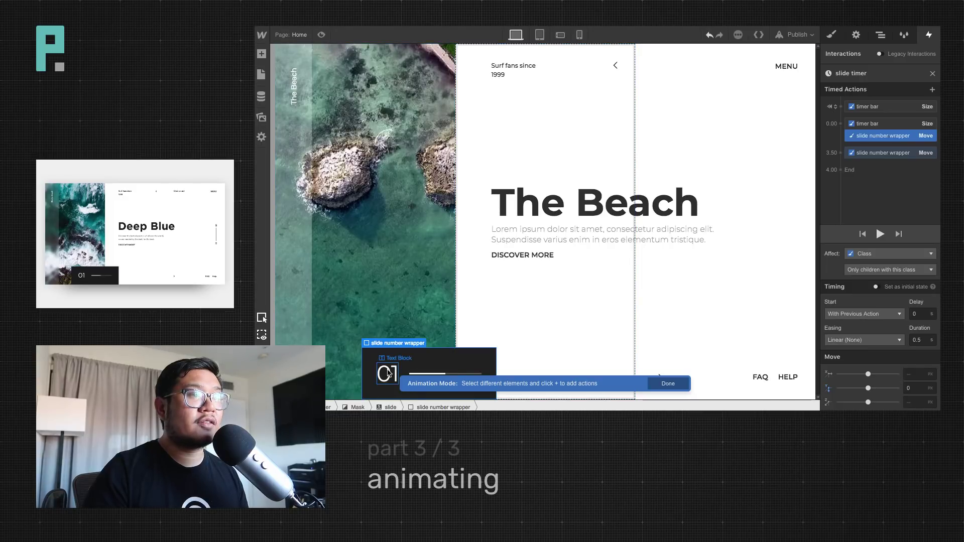
Preview the page to check the slider and its timer bar animation, then return to editing
left_click(880, 36)
left_click(434, 113)
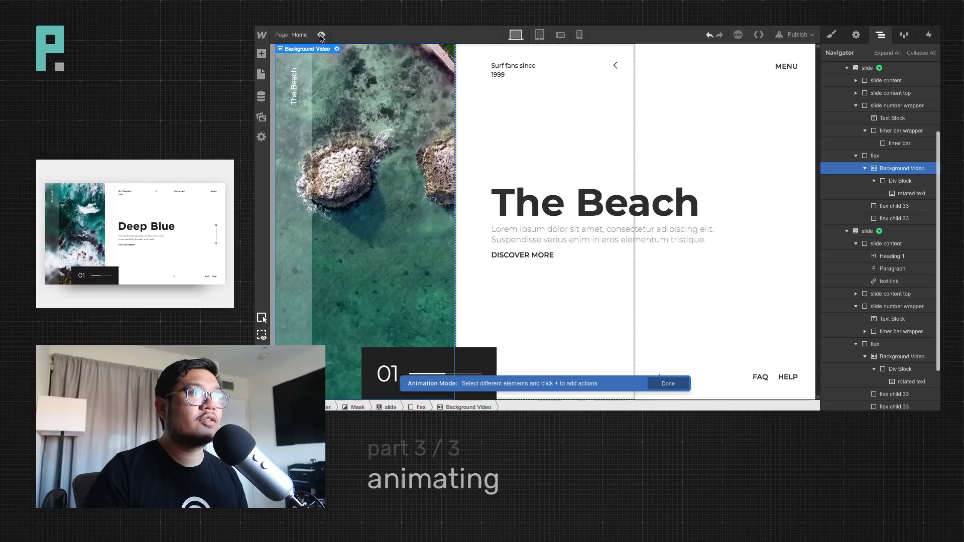
left_click(322, 36)
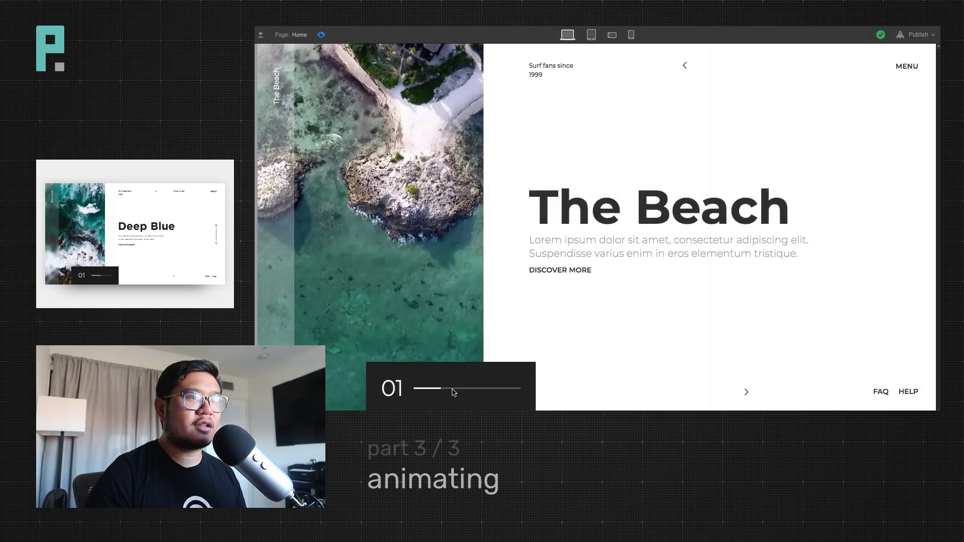
left_click(321, 34)
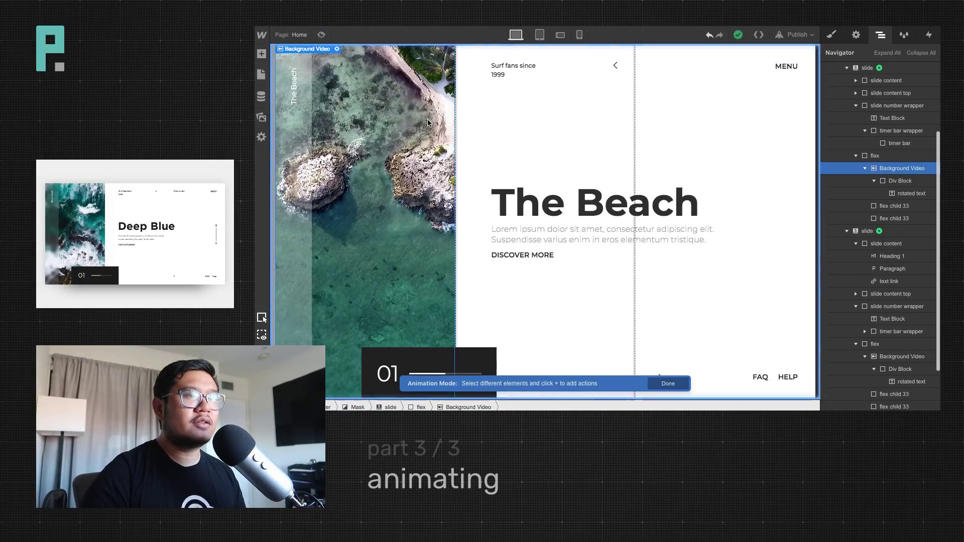
In the second slide's "timer bar reset" animation, make the timer bar action affect the class, limited to "Only children with this class"
left_click(881, 232)
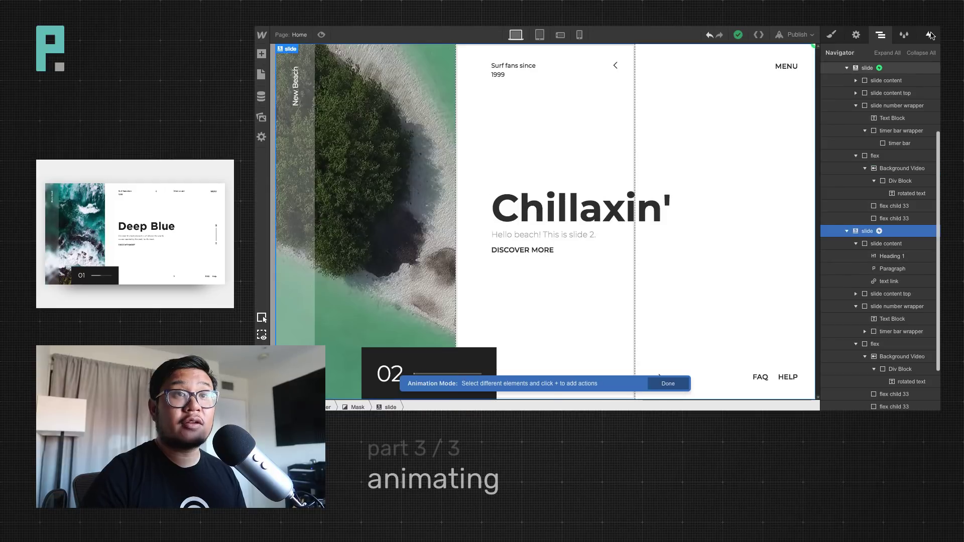
left_click(933, 74)
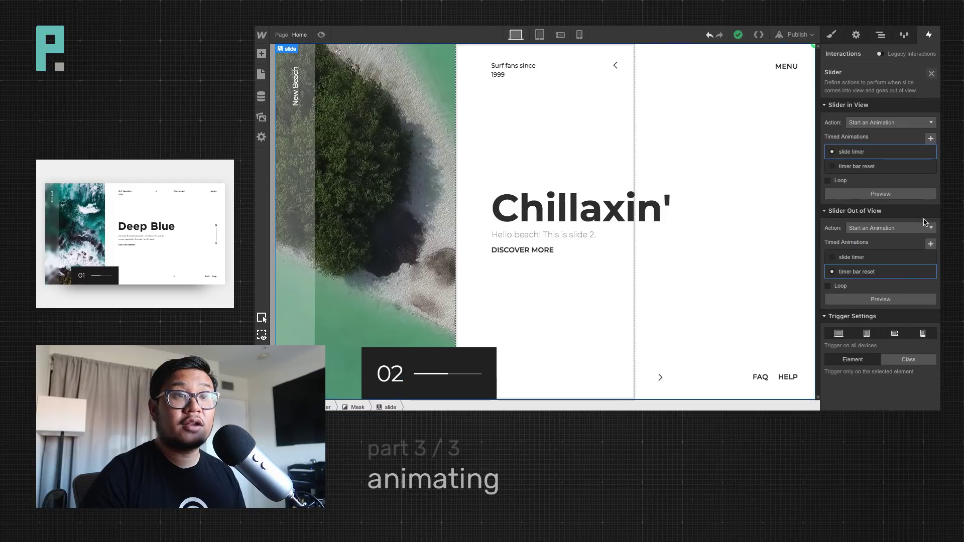
left_click(889, 282)
left_click(883, 107)
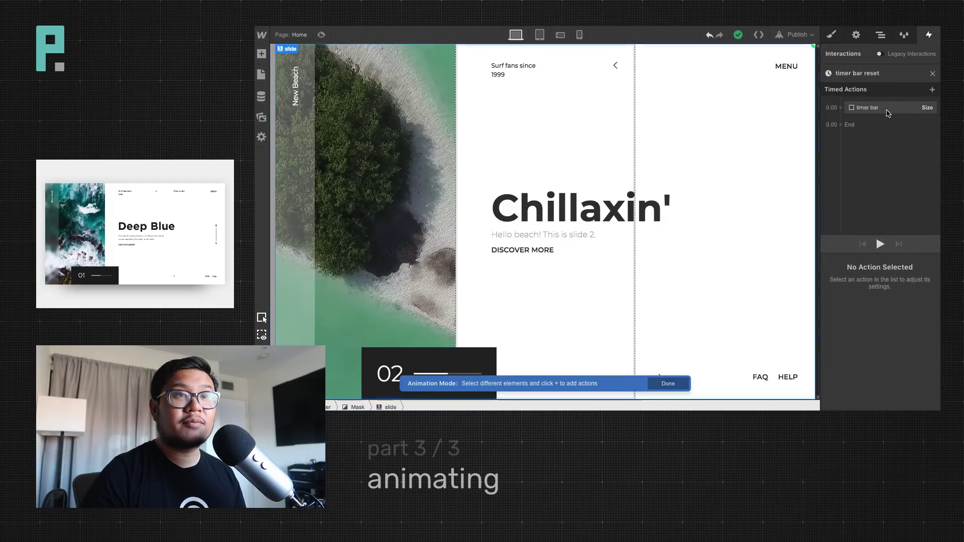
left_click(876, 264)
left_click(871, 256)
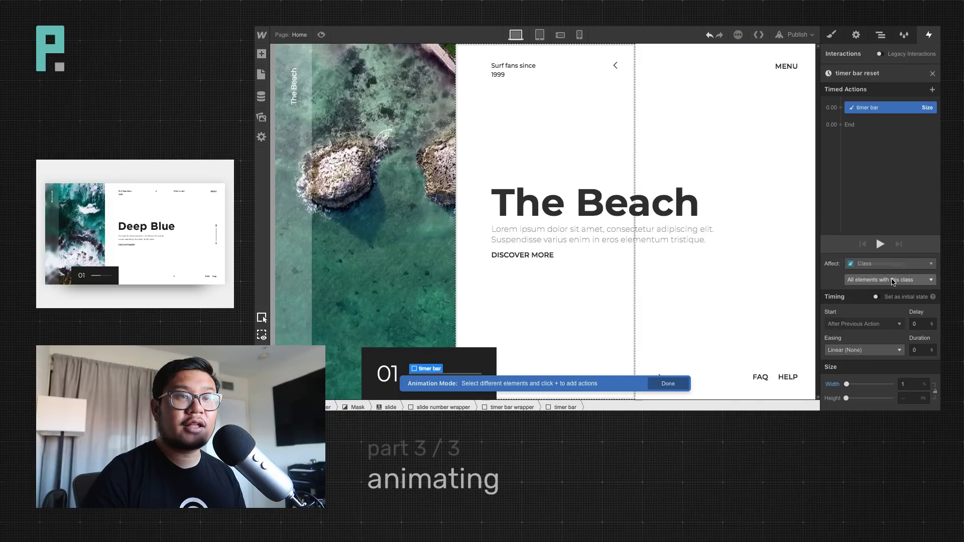
left_click(929, 279)
left_click(930, 276)
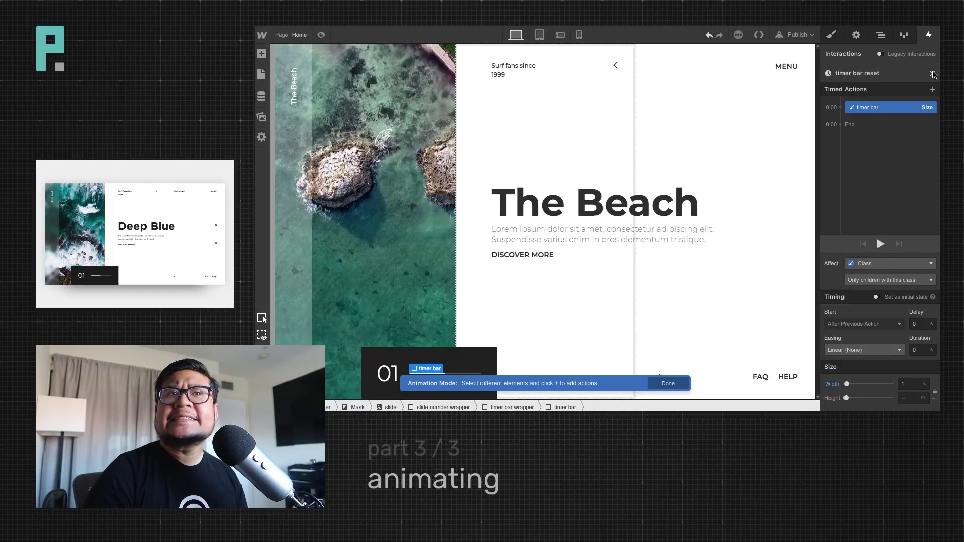
left_click(932, 73)
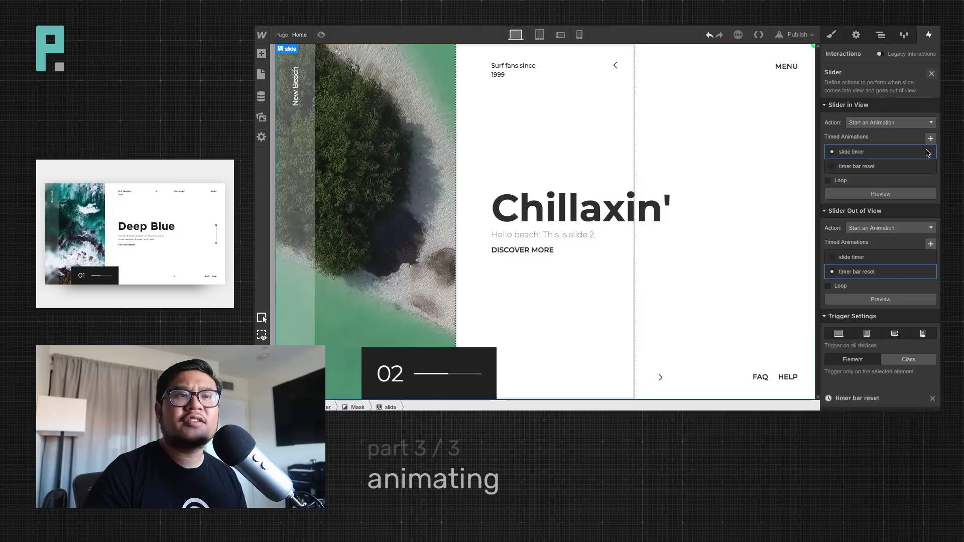
Review the settings of both slide number wrapper move actions in the "slide timer" animation
left_click(863, 151)
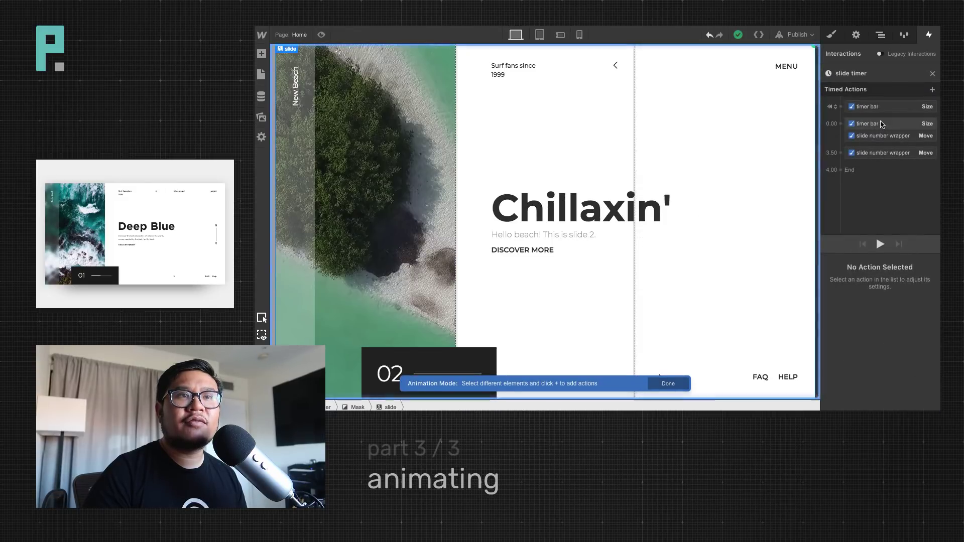
left_click(878, 137)
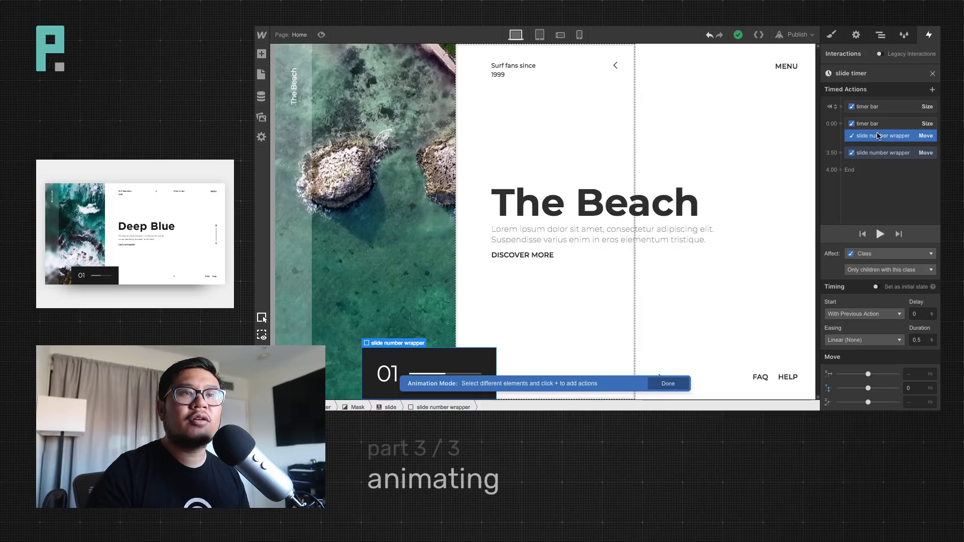
left_click(873, 153)
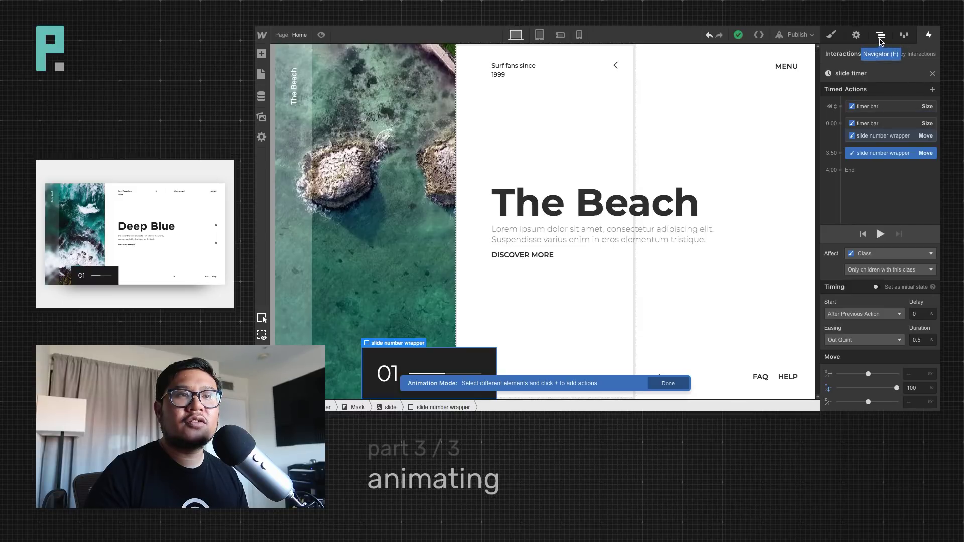
left_click(933, 73)
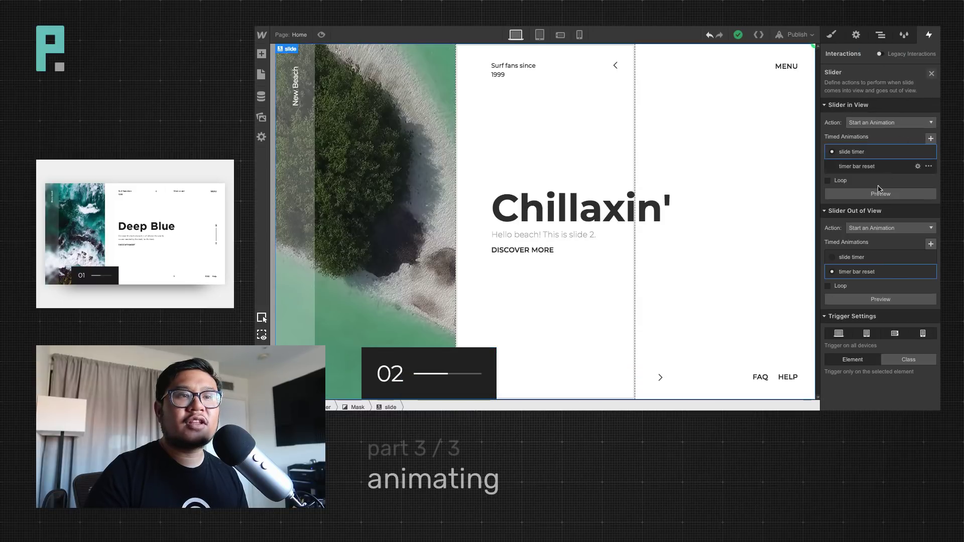
Rename the "timer bar reset" animation to "reset"
left_click(865, 273)
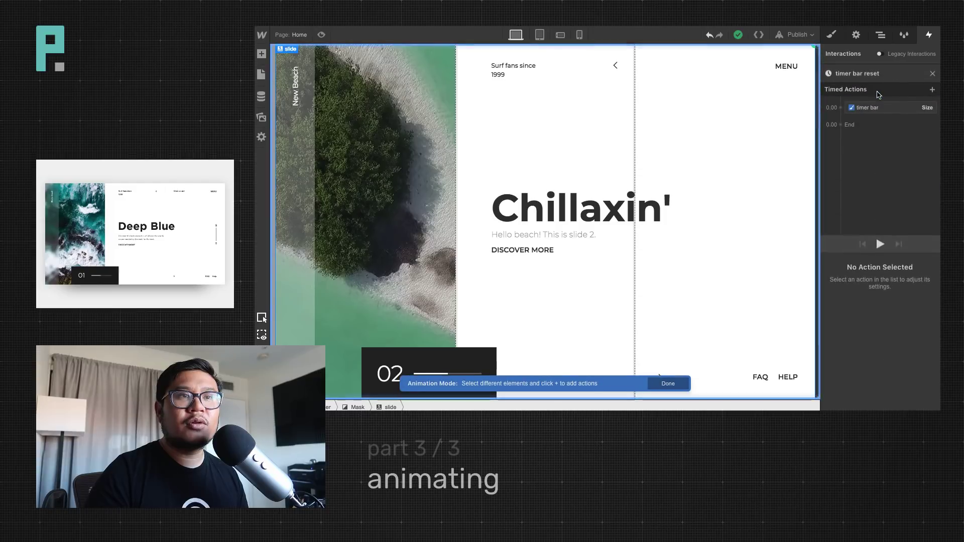
left_click(882, 75)
type("re")
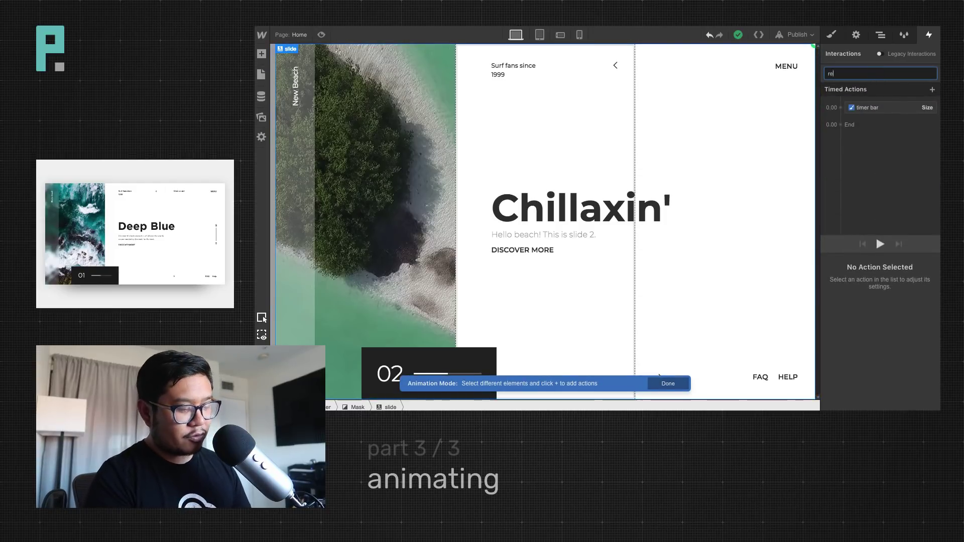
type("set")
key("Return")
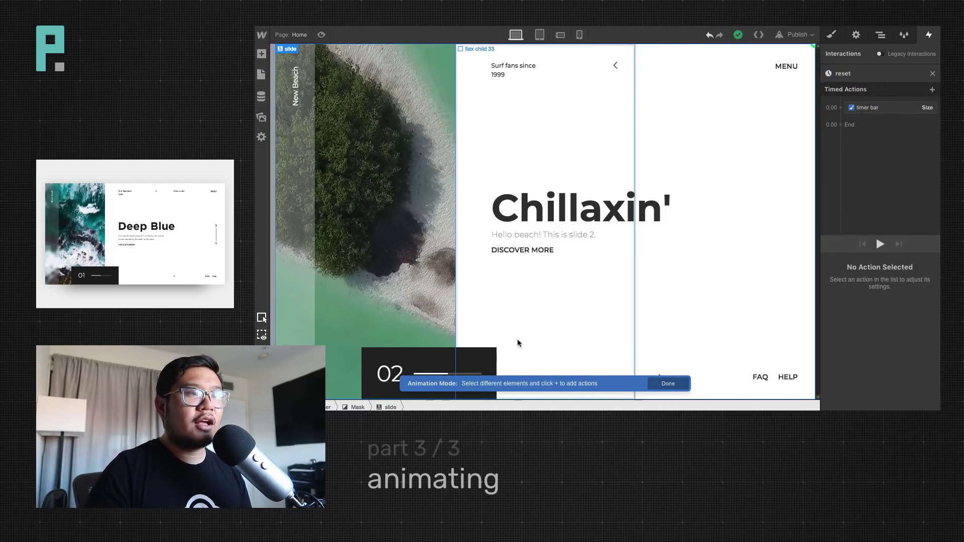
Add a Move action for the slide number wrapper to "reset", running with the timer bar action and moving 100% vertically
left_click(421, 362)
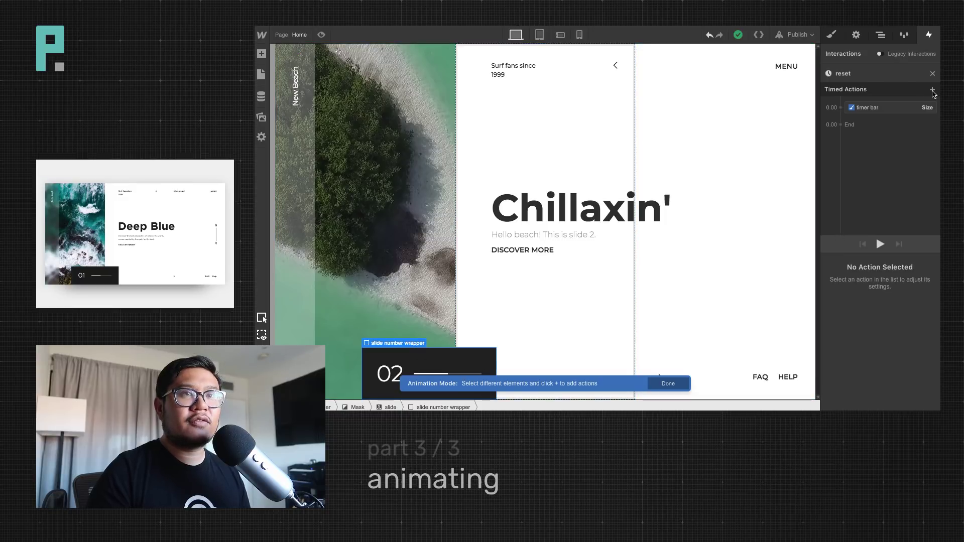
left_click(932, 89)
left_click(866, 116)
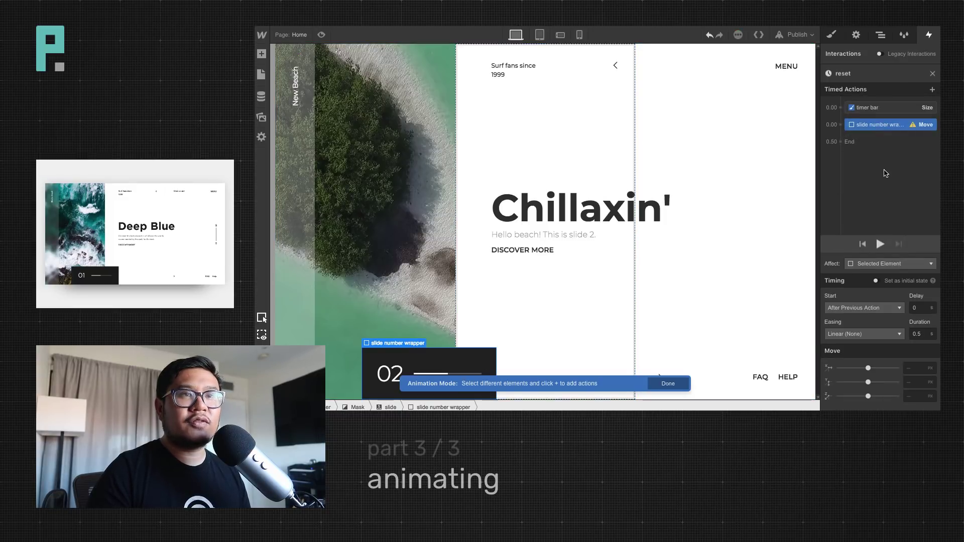
left_click_drag(867, 123, 867, 109)
left_click(910, 385)
type("100")
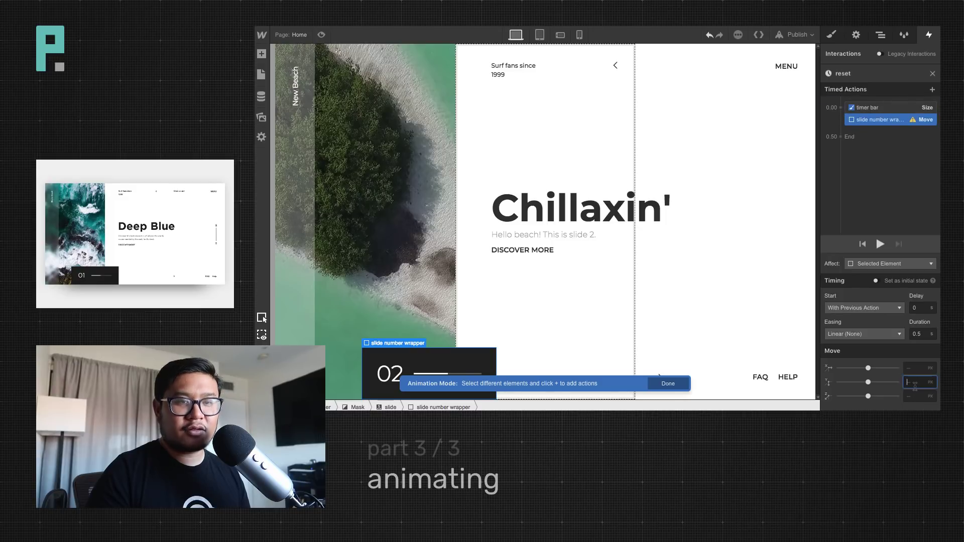
type("%")
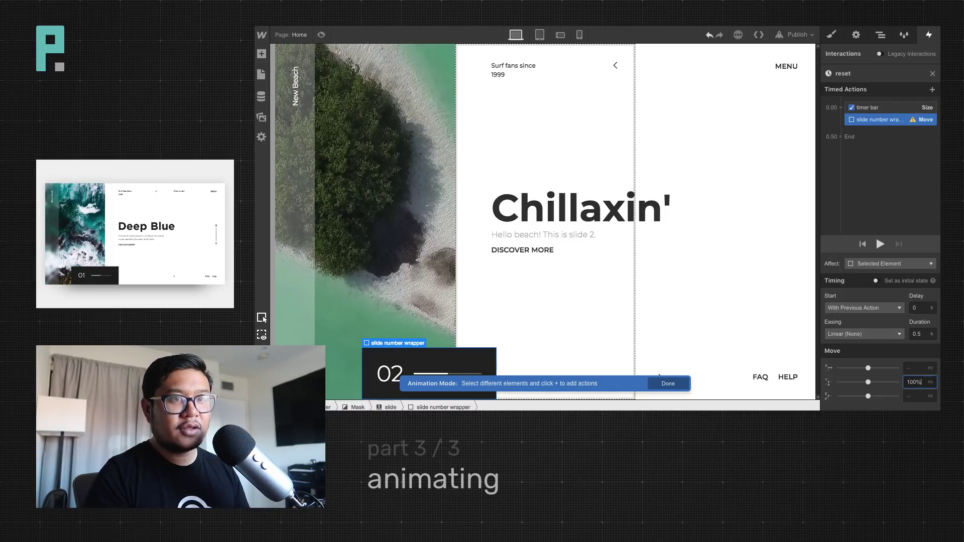
key("Return")
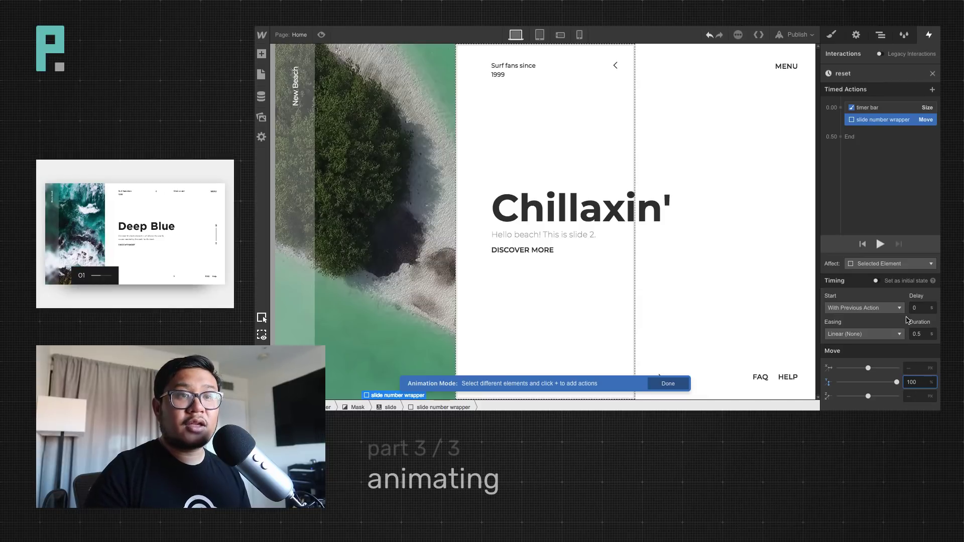
Make the slide number wrapper move action in "reset" affect only children with this class, and preview the slider
left_click(890, 265)
left_click(886, 257)
left_click(879, 270)
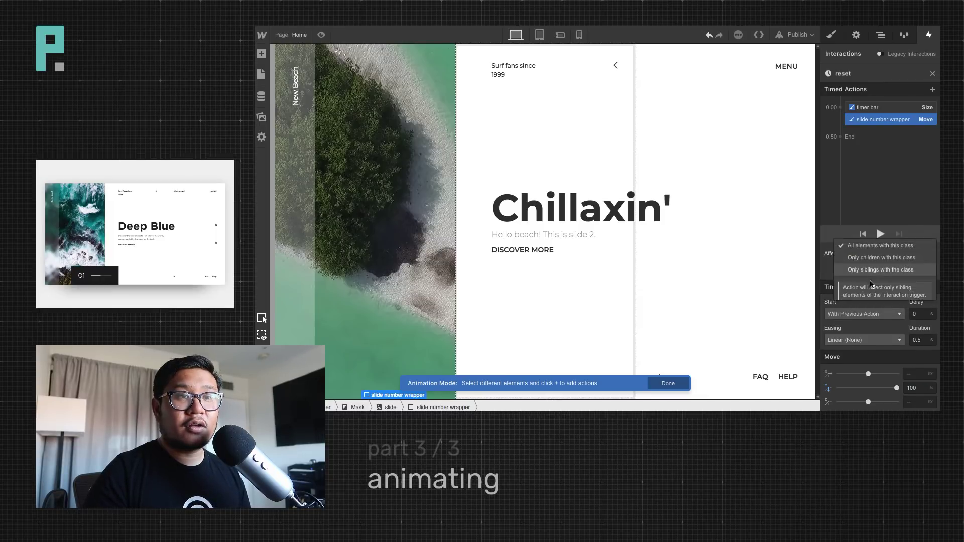
left_click(867, 258)
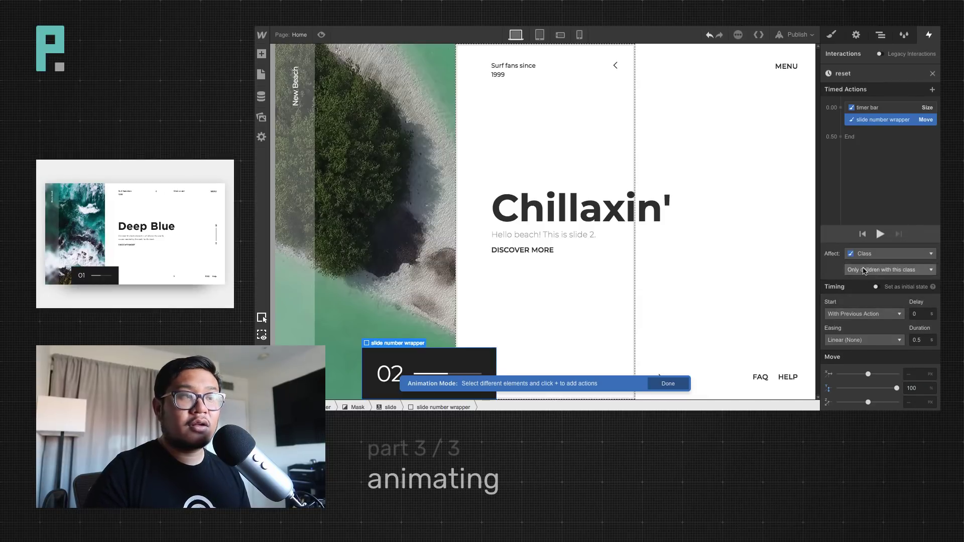
left_click(321, 34)
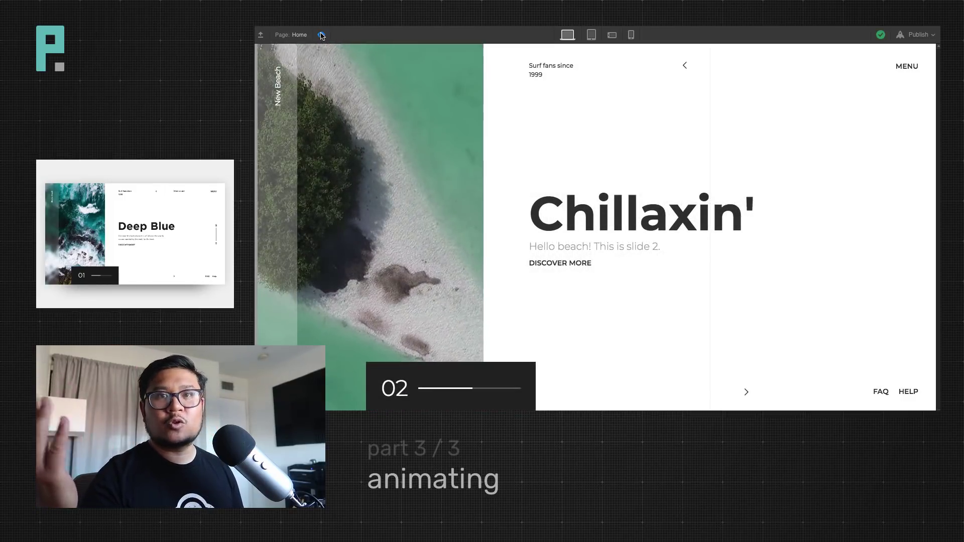
left_click(321, 34)
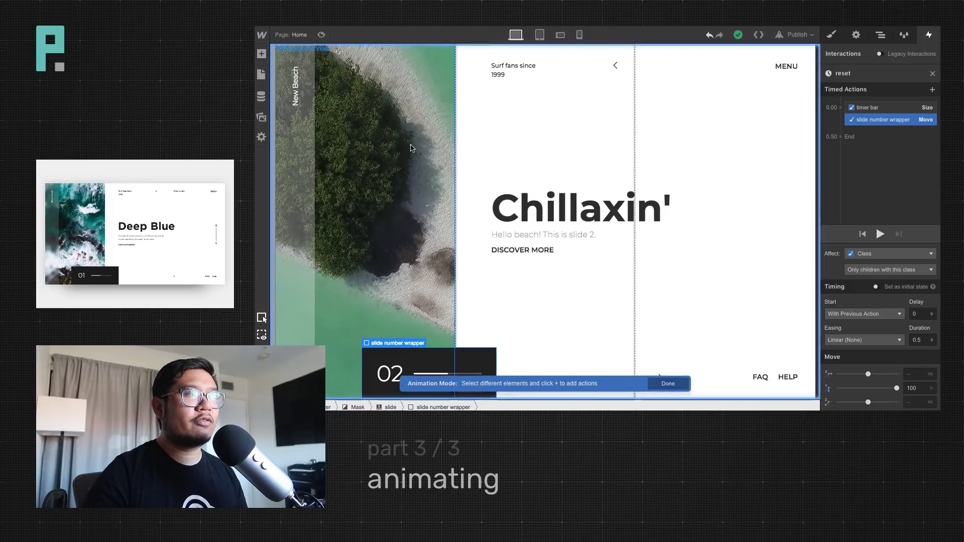
left_click(933, 73)
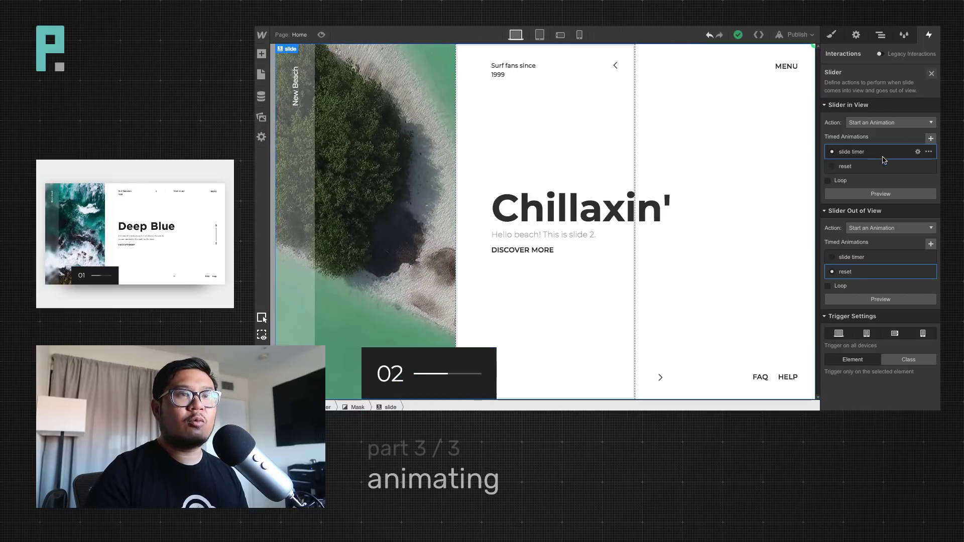
In "slide timer", add a Move action for the translucent strip's div block, set as initial state at -100% horizontally
left_click(857, 153)
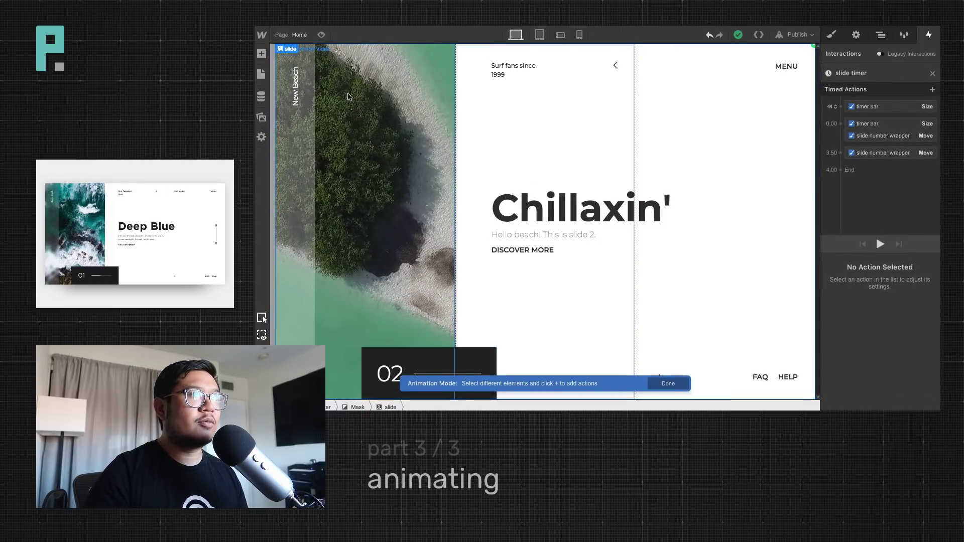
left_click(320, 203)
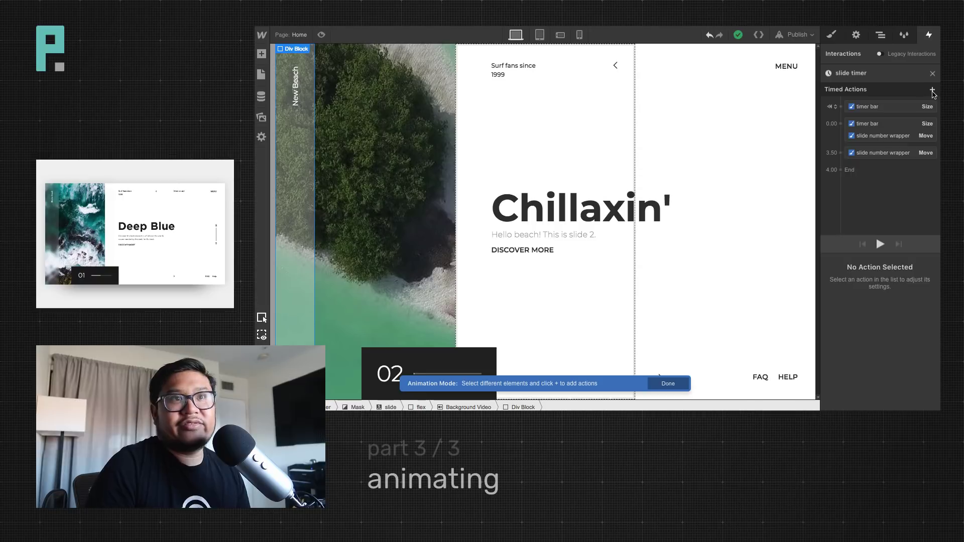
left_click(932, 90)
left_click(863, 119)
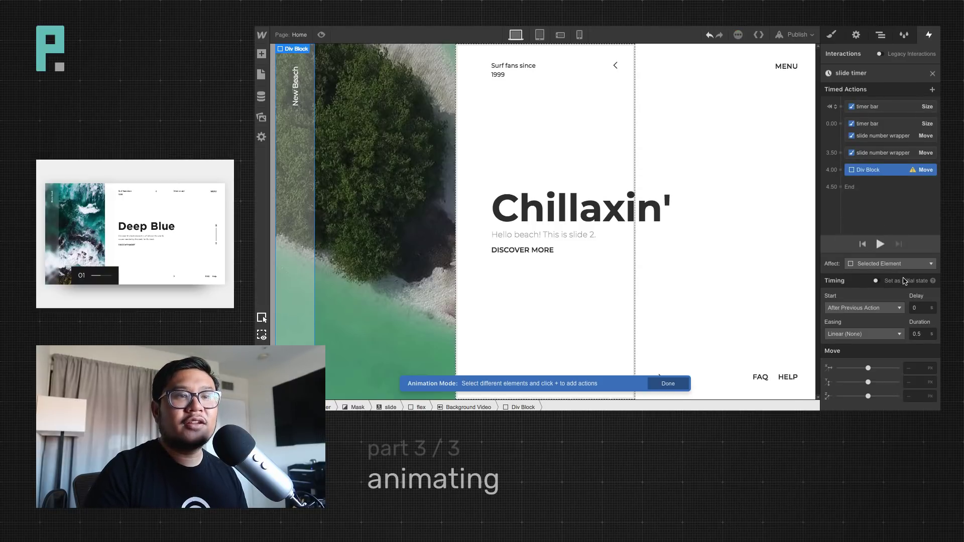
left_click(877, 281)
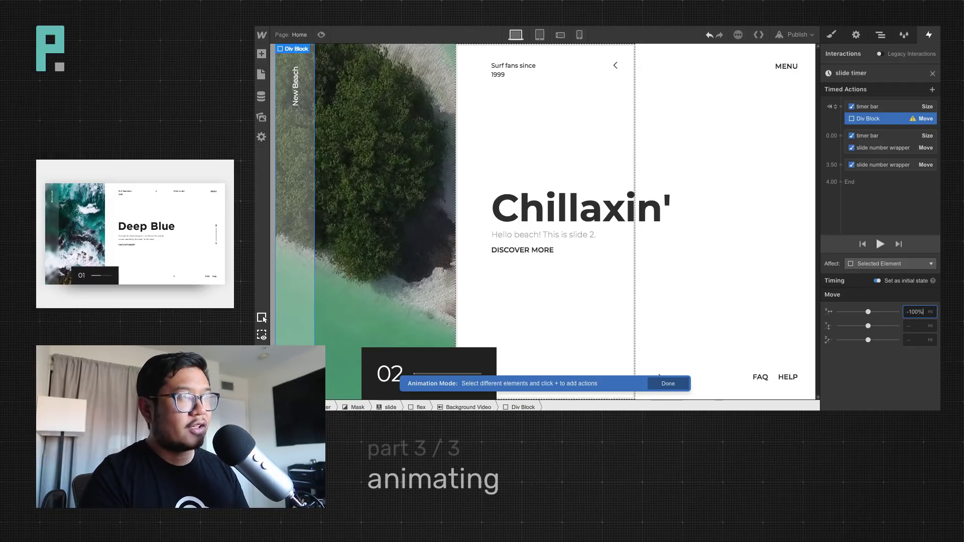
key("Return")
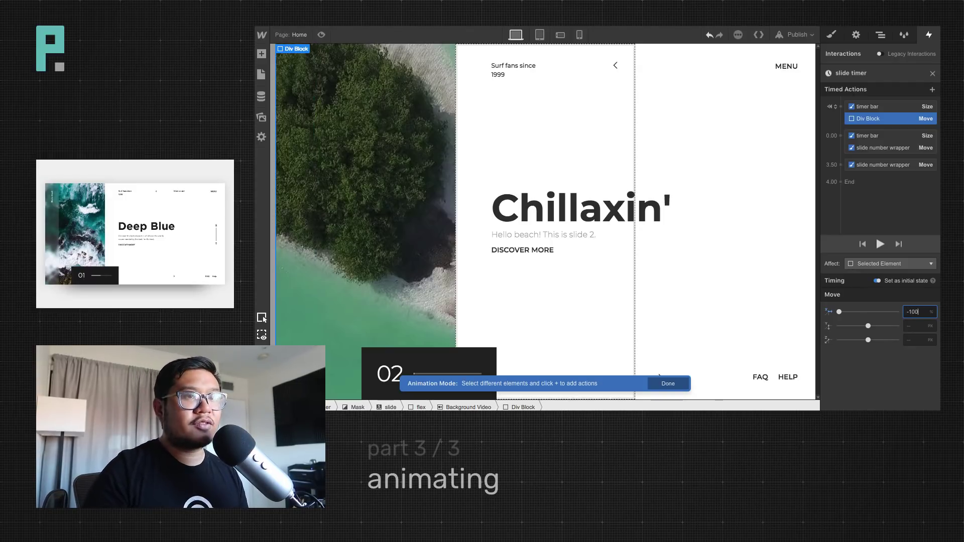
Add a second Move action for the strip's div block after the initial states, at 0% horizontally with Out Quart easing
left_click(864, 123)
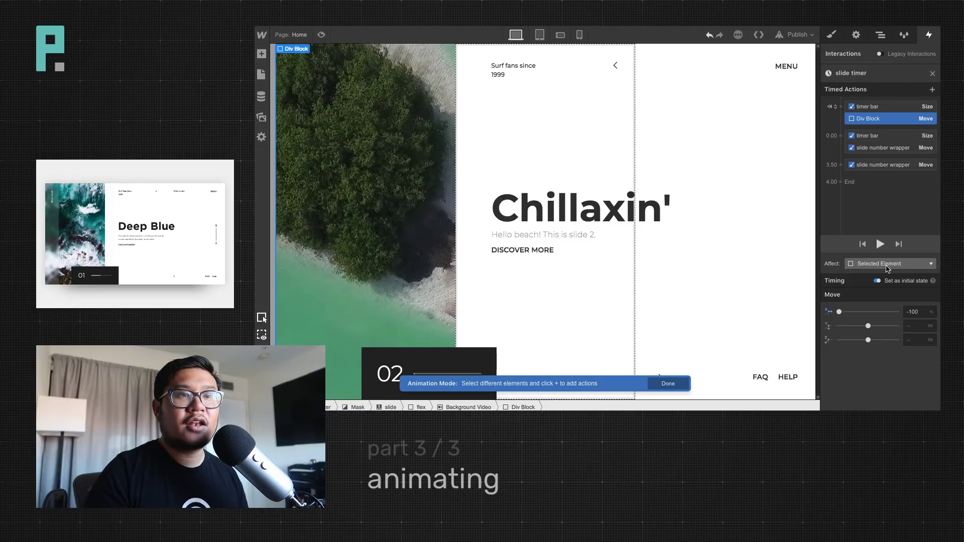
left_click(841, 126)
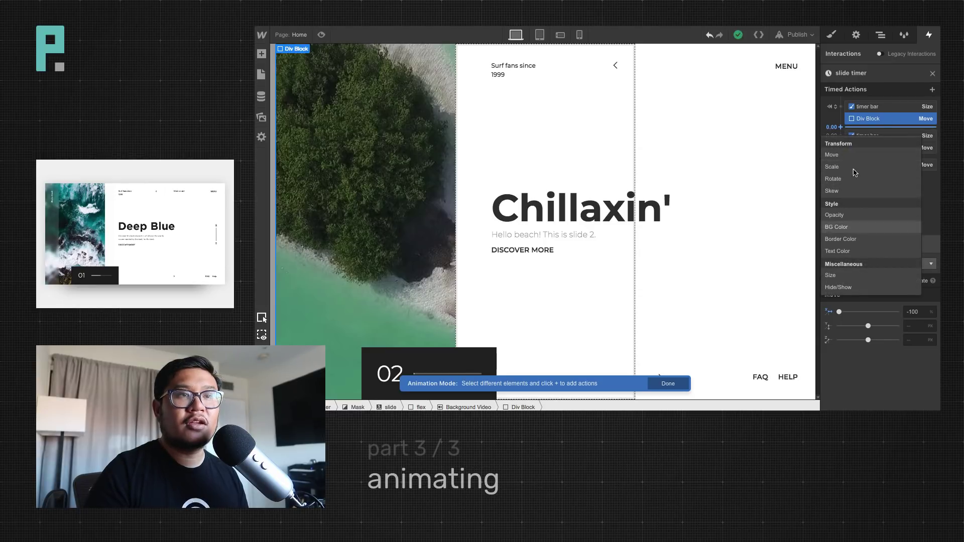
left_click(858, 154)
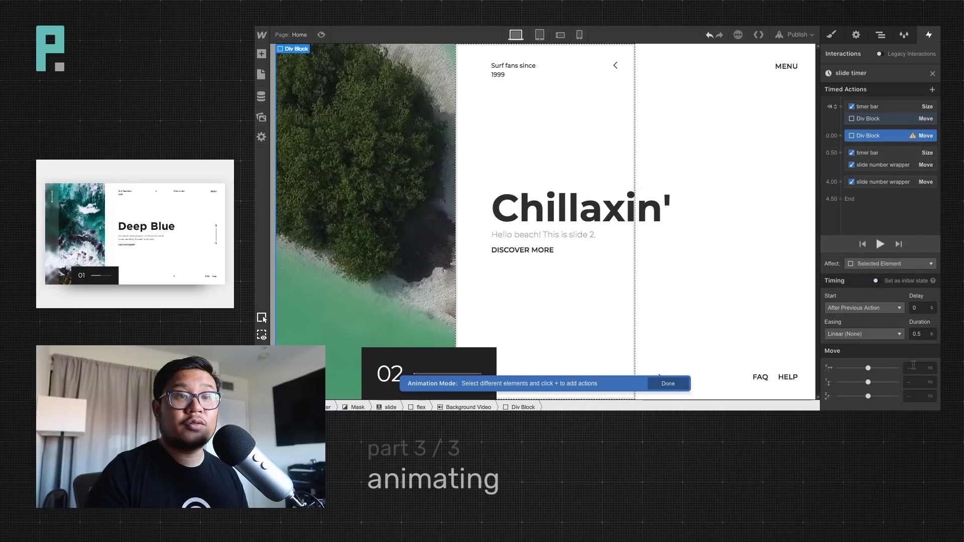
type("0")
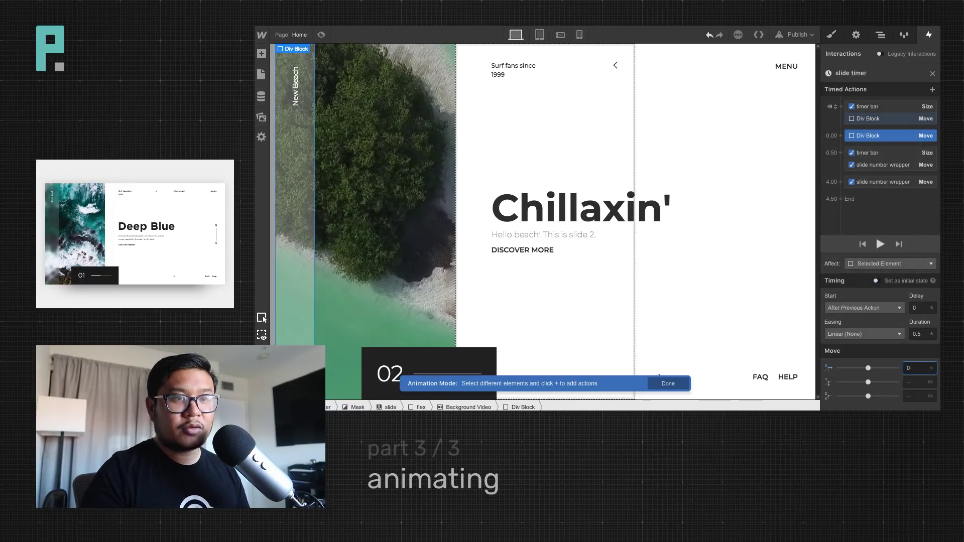
left_click(878, 334)
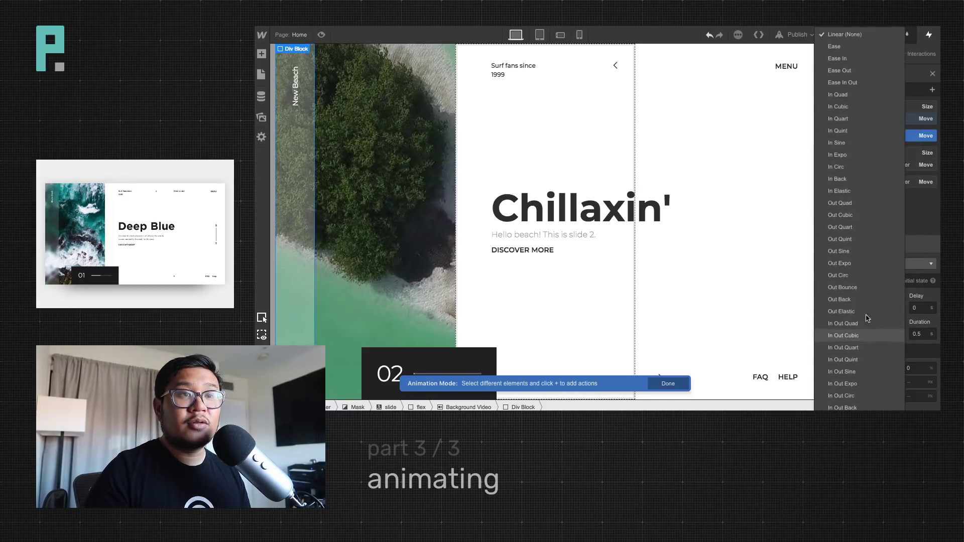
left_click(865, 227)
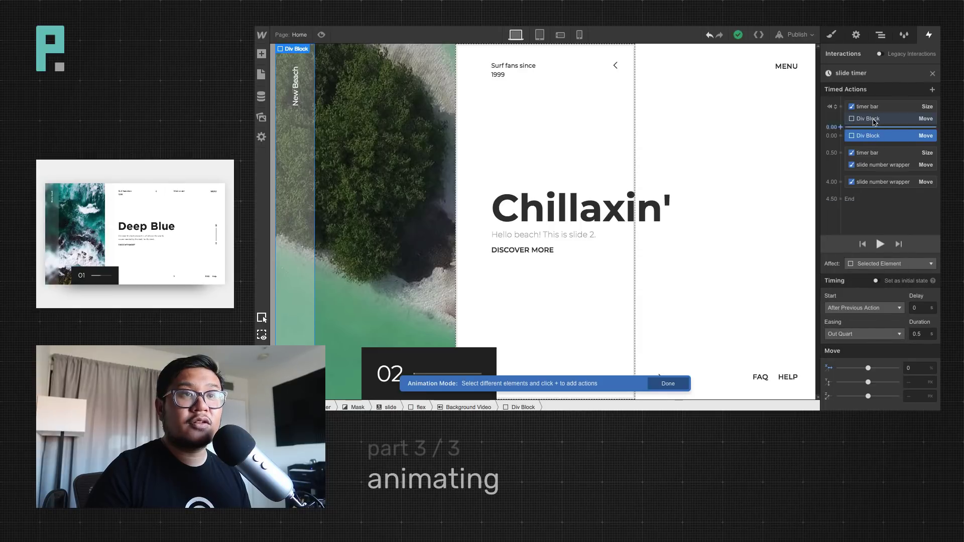
Play the "slide timer" animation to check the strip's slide-in
left_click(880, 244)
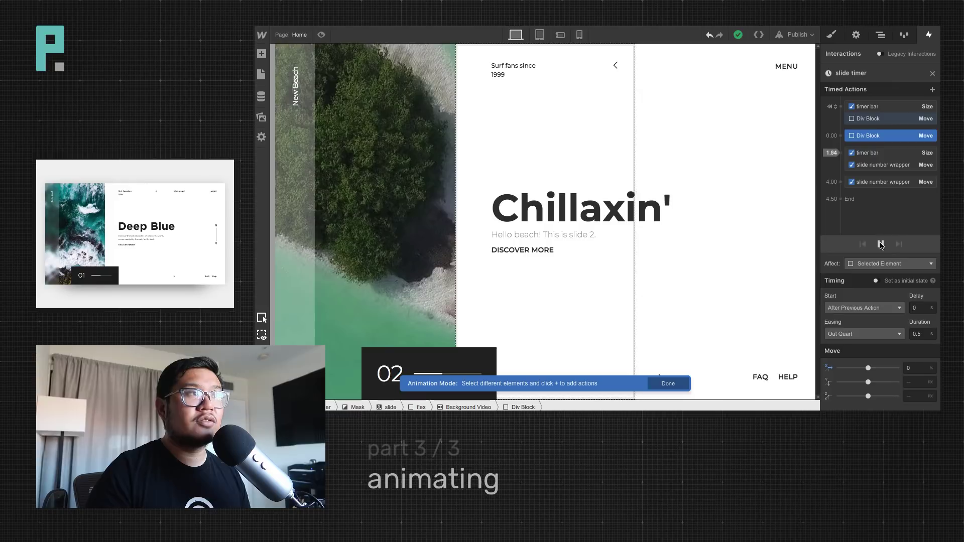
left_click(881, 245)
left_click(880, 245)
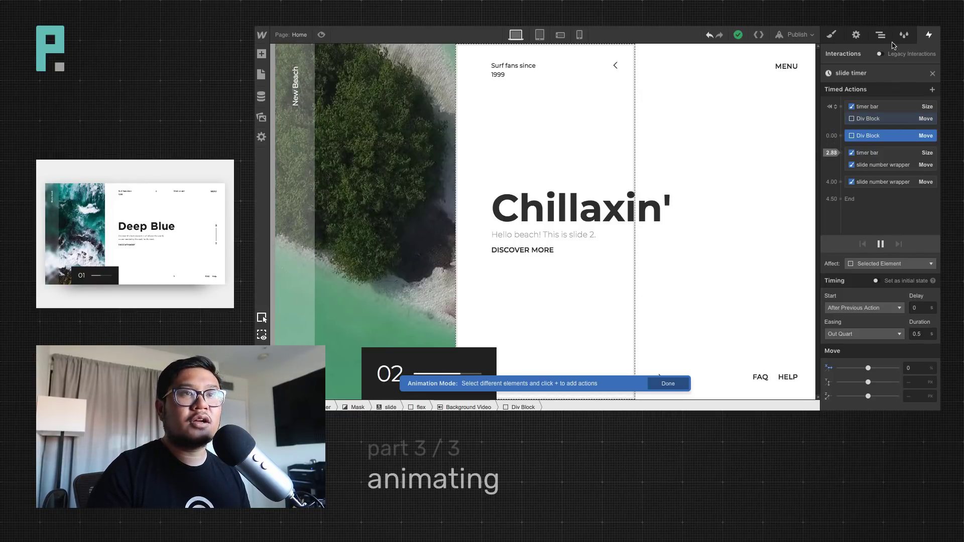
Leave the animation and rename the strip div block's class to "left thingy"
left_click(933, 74)
left_click(880, 35)
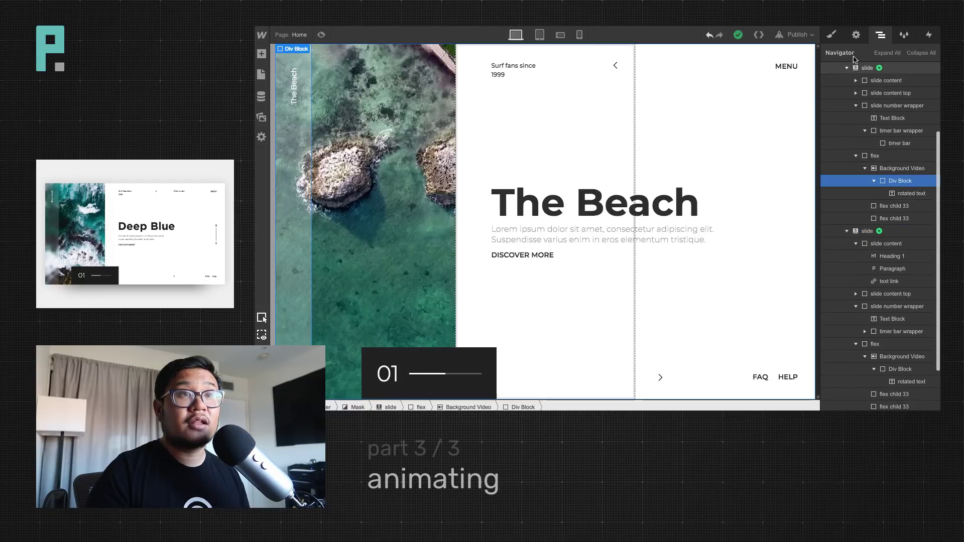
left_click(832, 35)
double_click(853, 81)
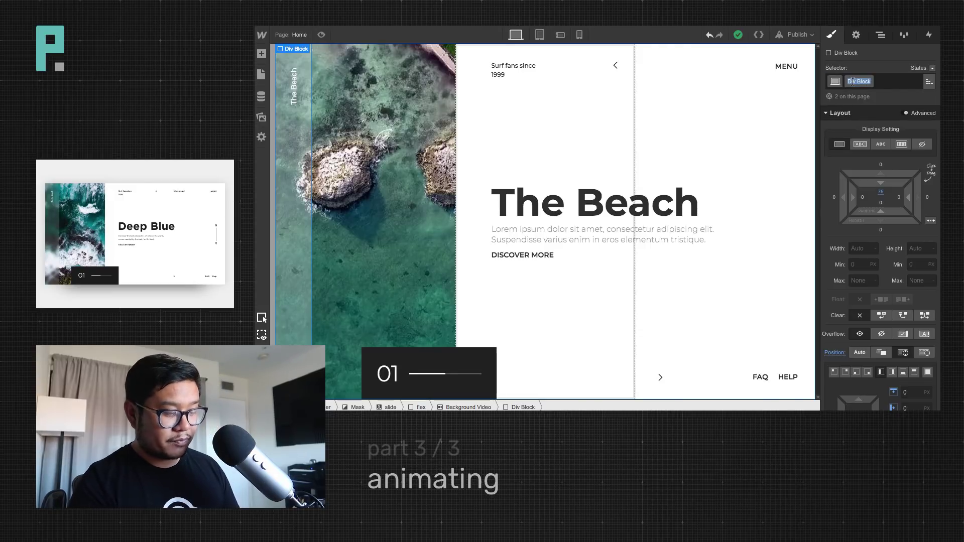
type("le")
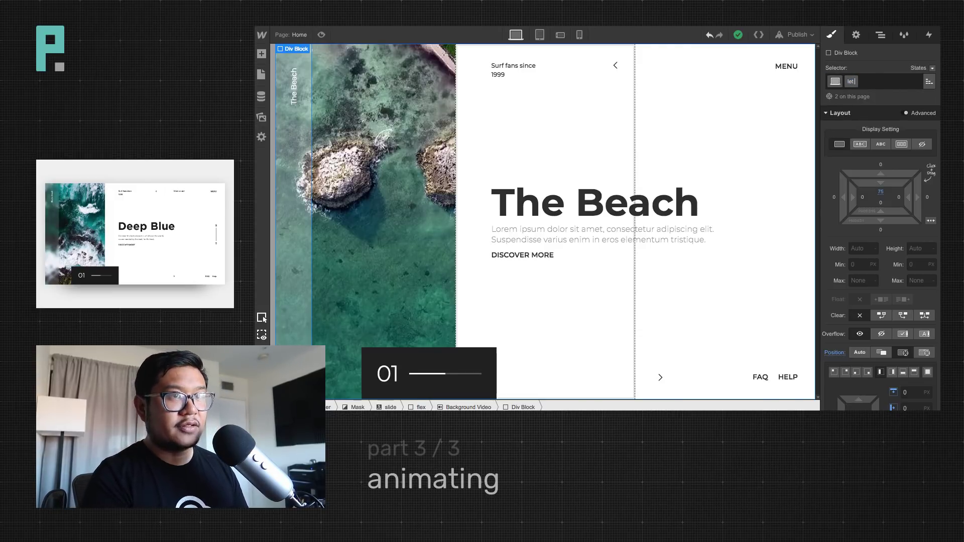
type("ft thingy")
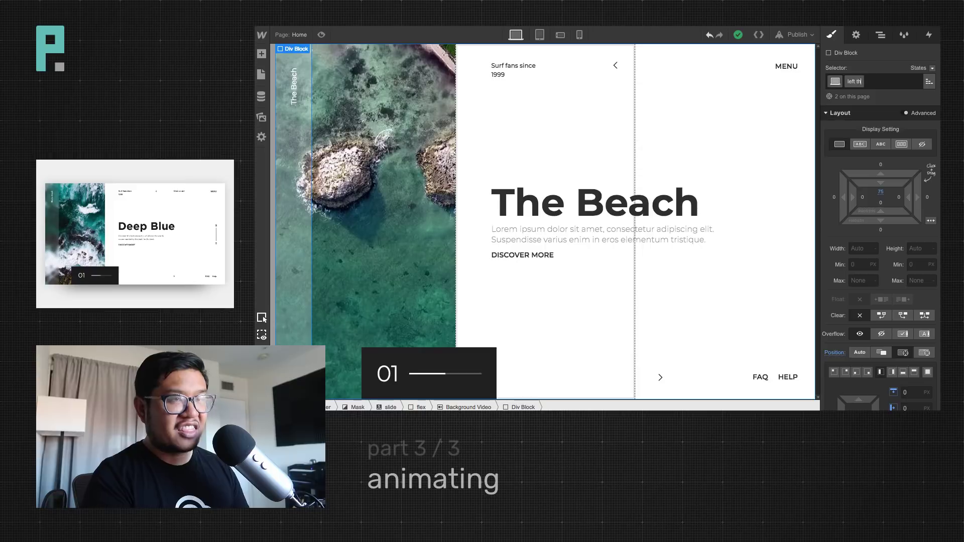
key("Return")
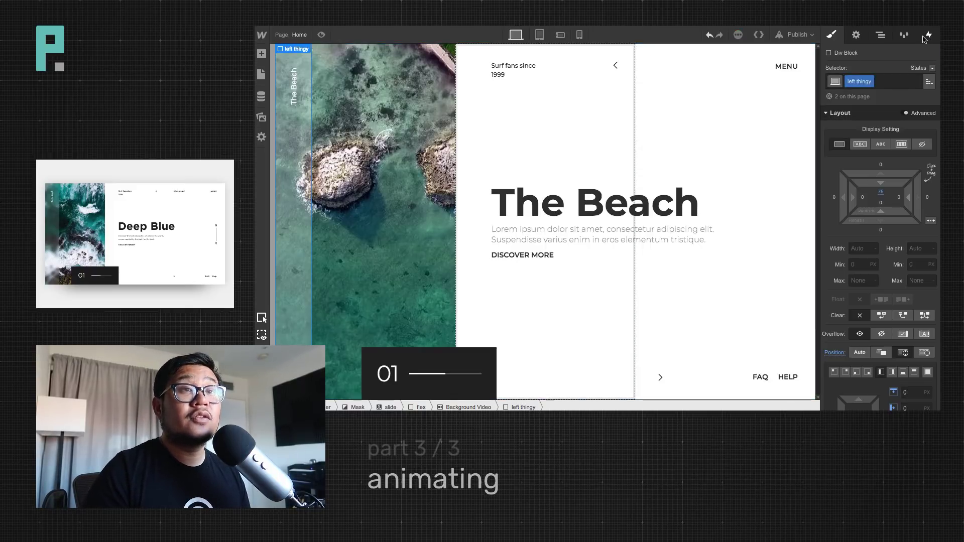
From the first slide, make the left thingy move actions in "slide timer" affect the class, limited to "Only children with this class"
left_click(880, 35)
left_click(864, 104)
left_click(929, 34)
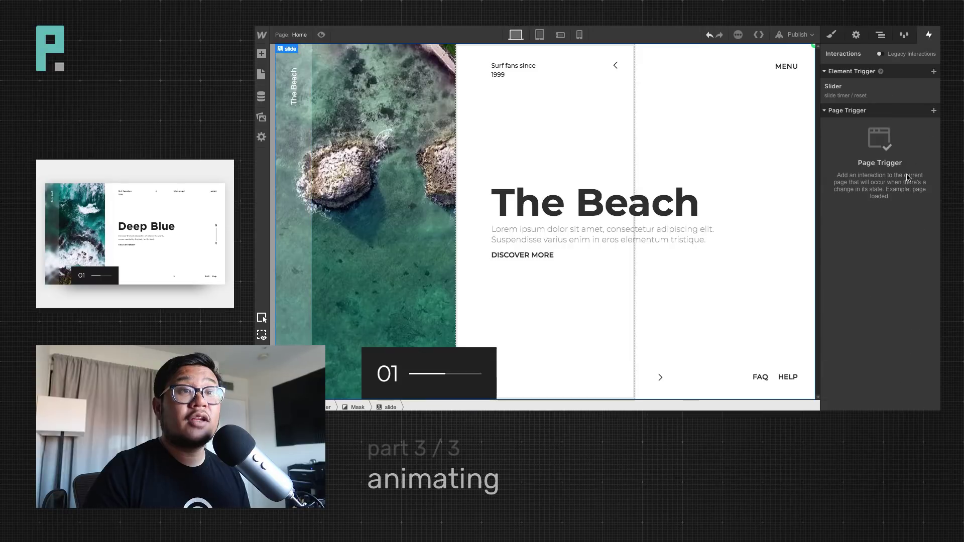
left_click(843, 90)
left_click(923, 133)
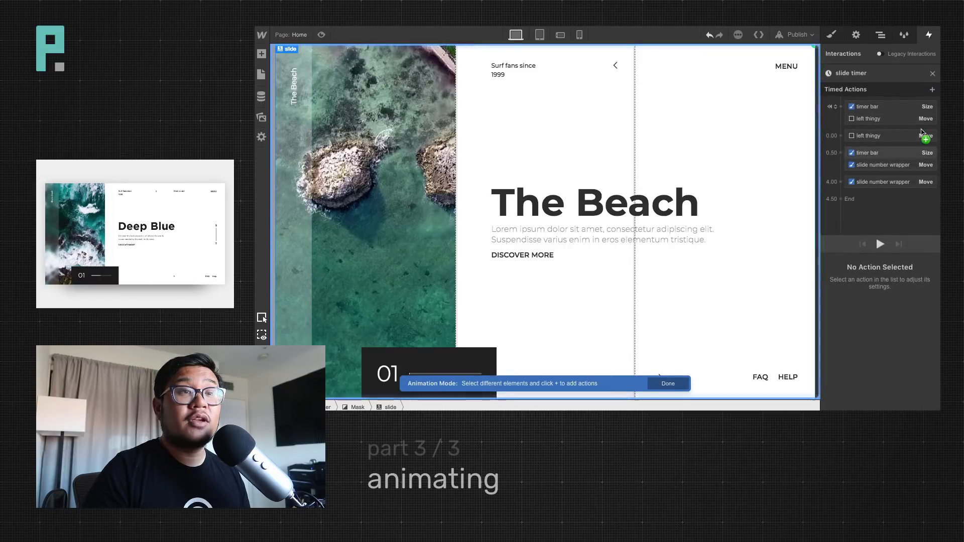
left_click(877, 121)
left_click(881, 265)
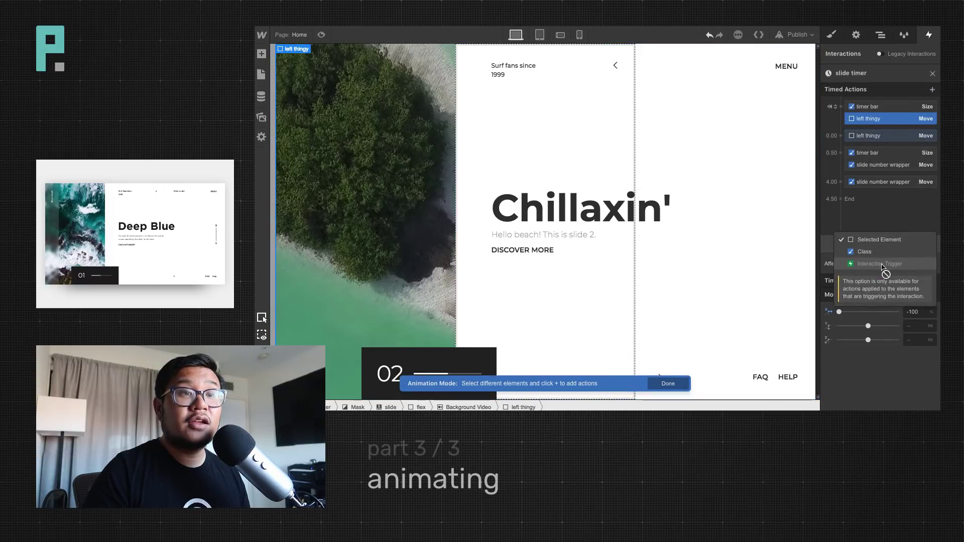
left_click(877, 251)
left_click(879, 262)
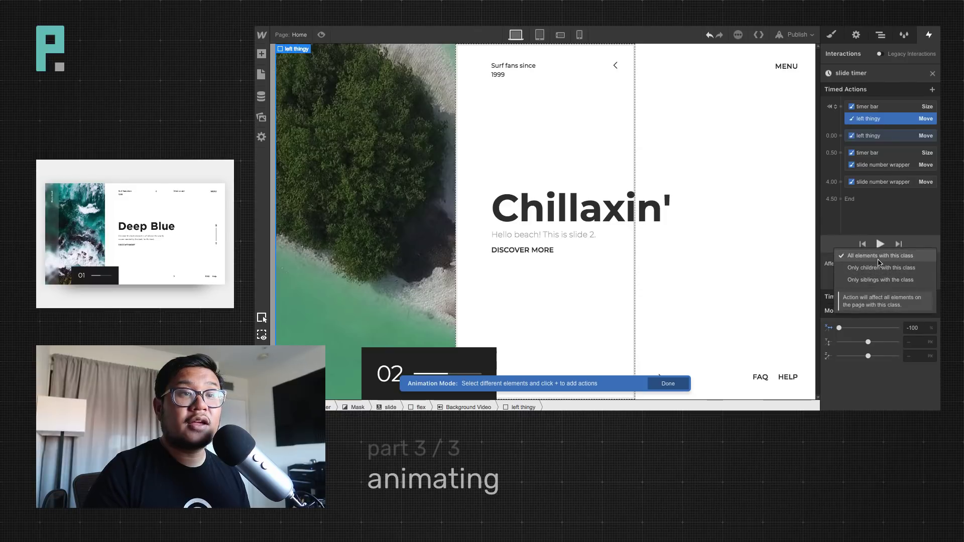
left_click(878, 260)
left_click(878, 263)
left_click(869, 252)
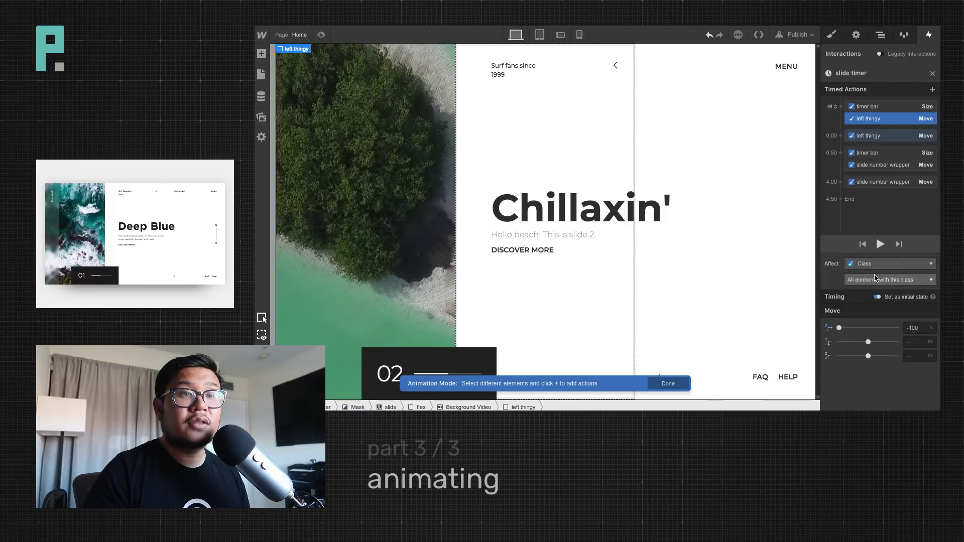
left_click(875, 277)
left_click(873, 271)
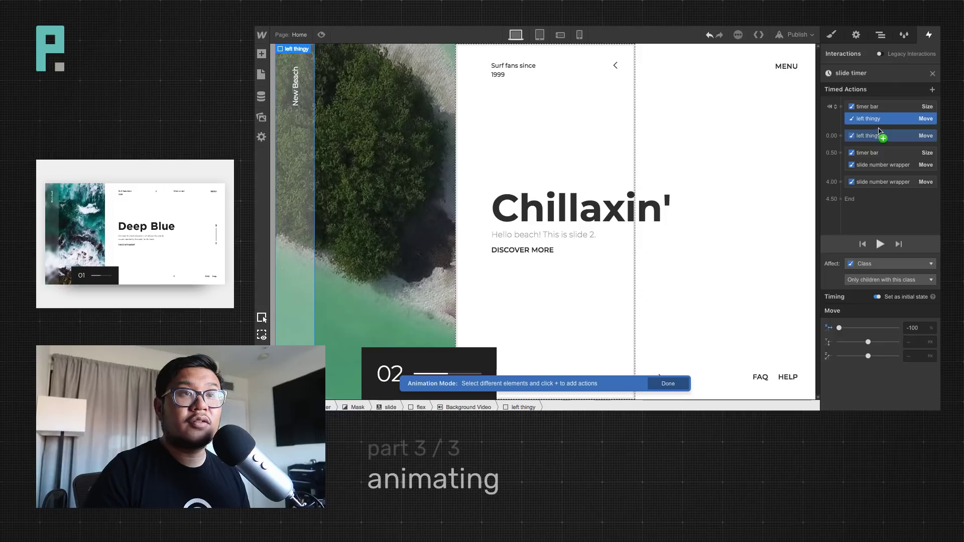
Play the "slide timer" animation on the second slide and on the first slide
left_click(880, 244)
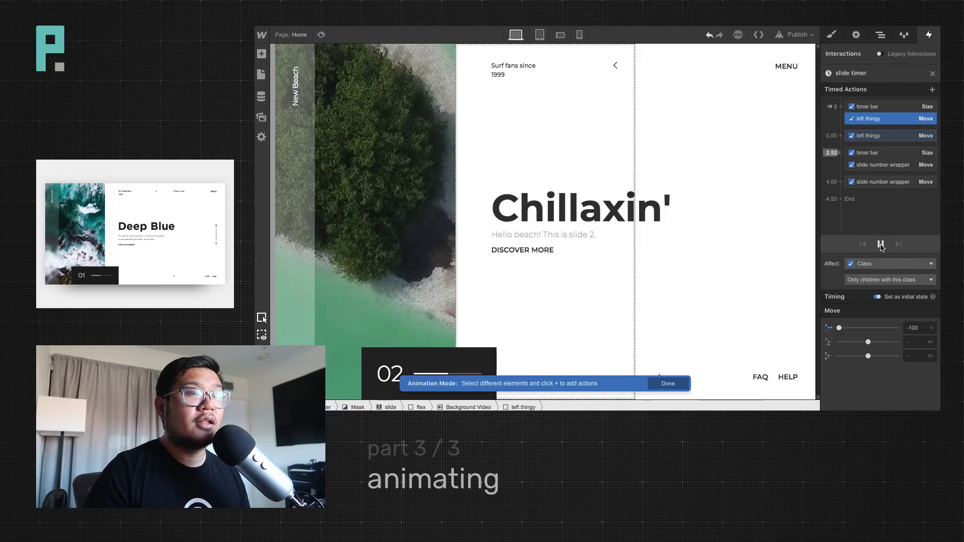
left_click(881, 35)
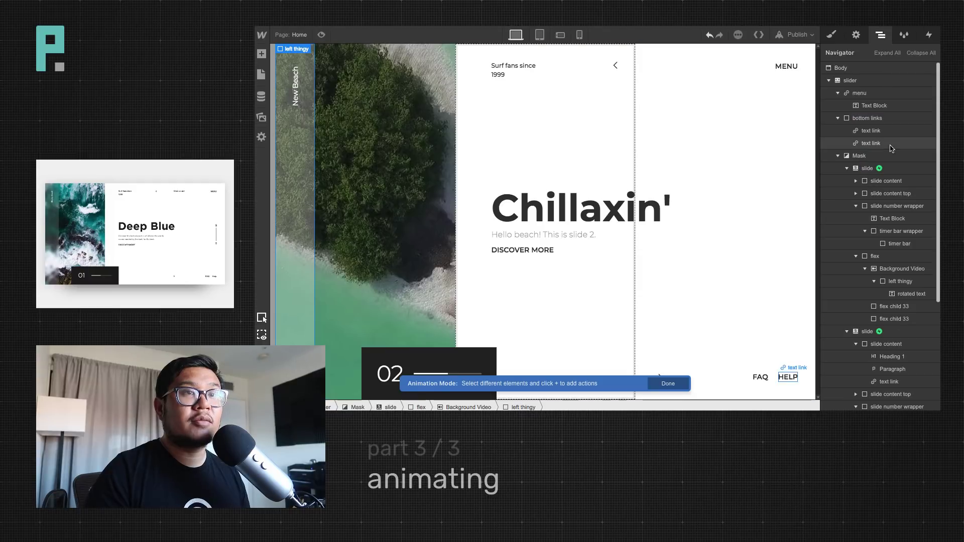
left_click(867, 171)
left_click(929, 35)
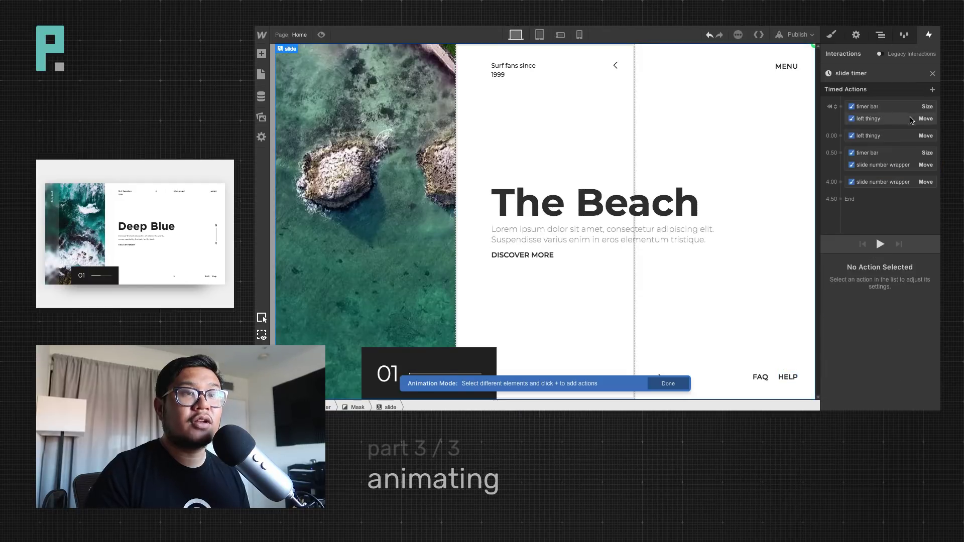
left_click(880, 245)
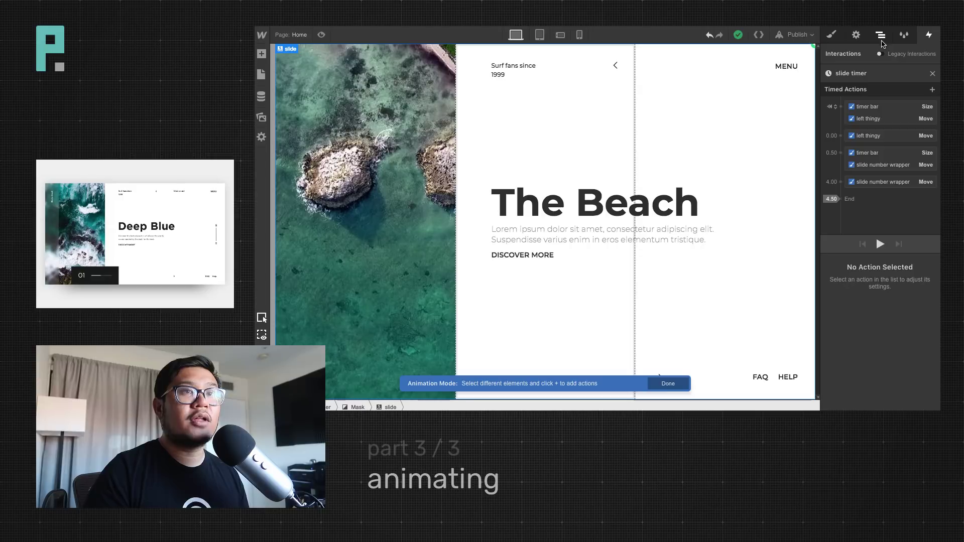
Add a Move action for the slide content top block to the initial state group of "slide timer", with Y at -100%
left_click(880, 34)
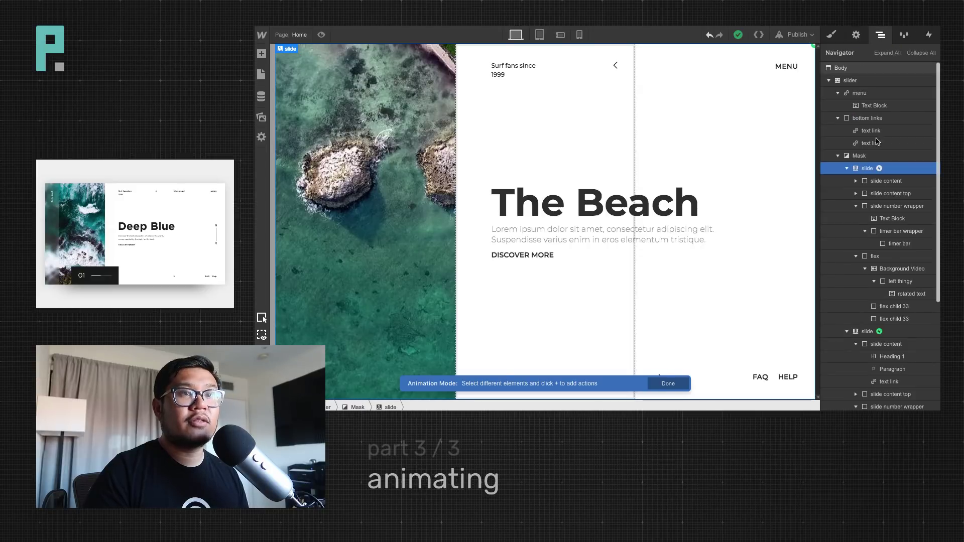
left_click(899, 196)
left_click(930, 35)
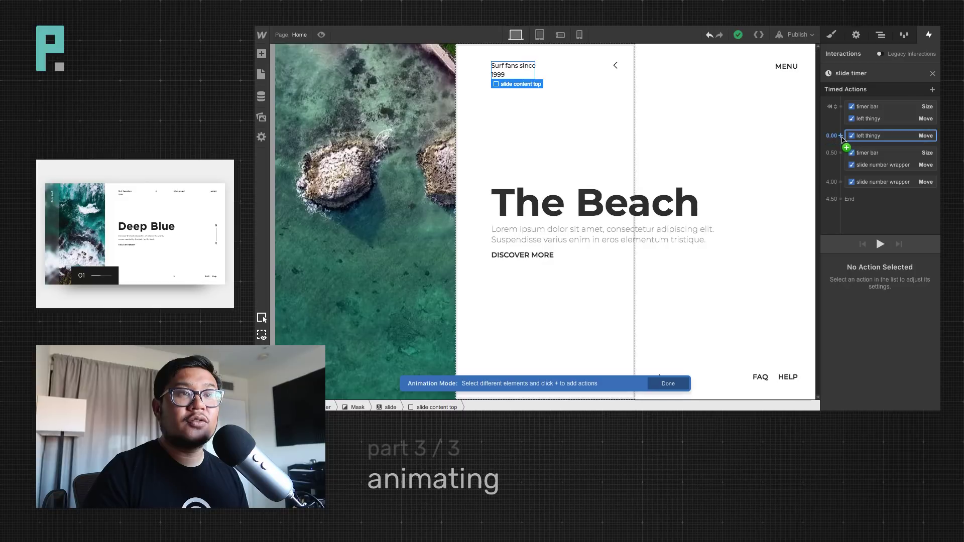
left_click(841, 106)
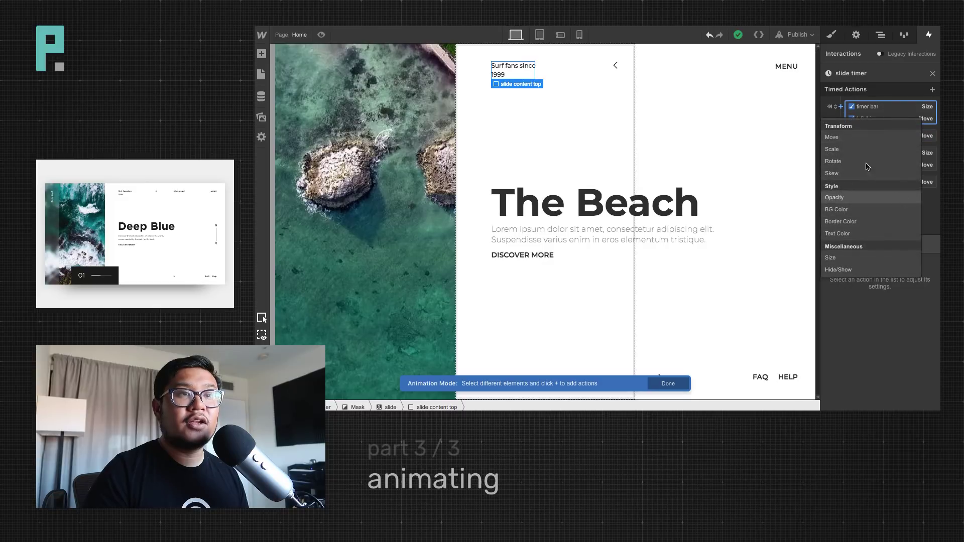
left_click(847, 138)
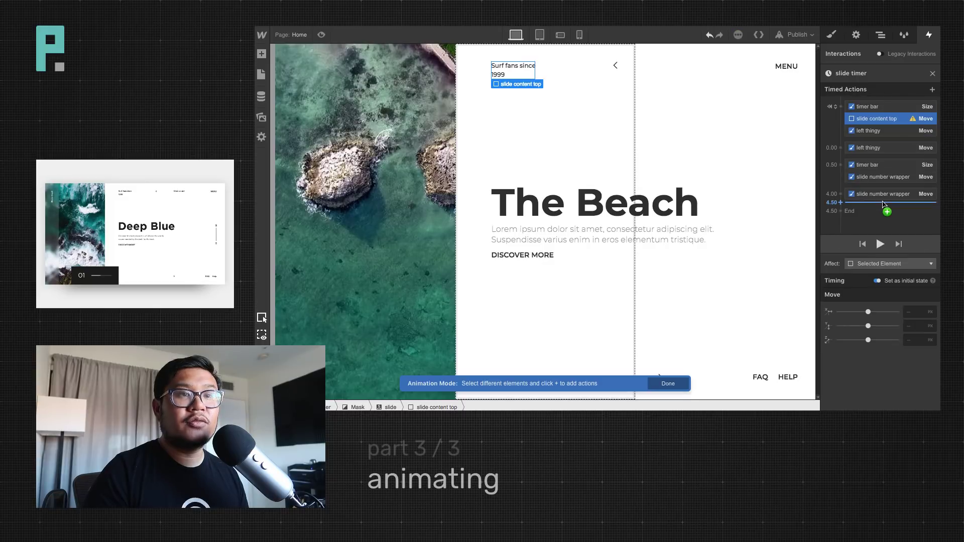
left_click(905, 327)
type("-100")
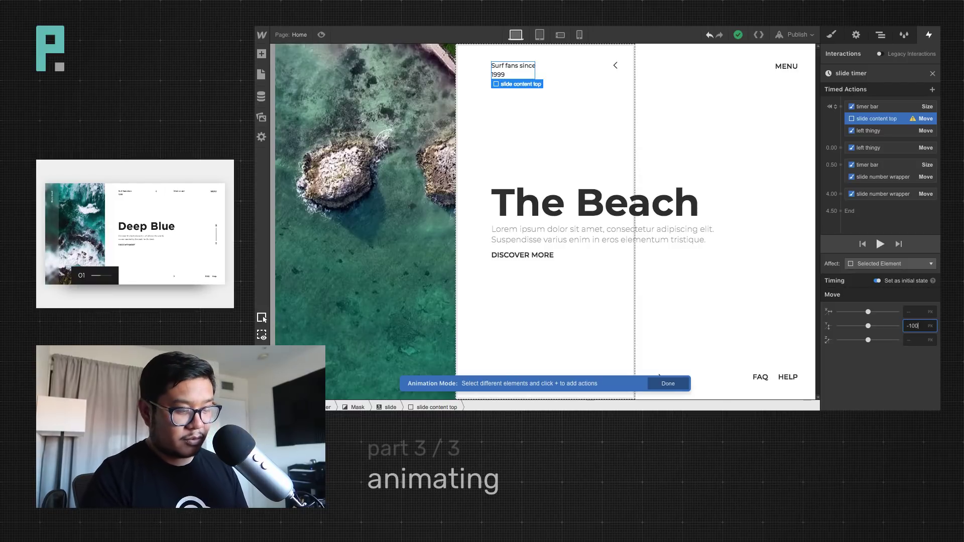
type("%")
key("Return")
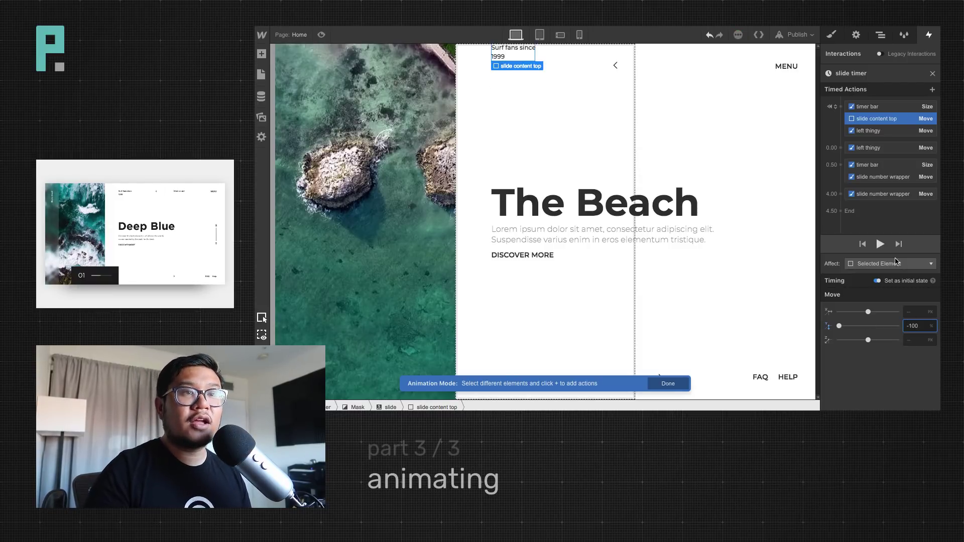
Add another slide content top Move action that runs with the timed left thingy move, delayed by 0.15 s
left_click(844, 157)
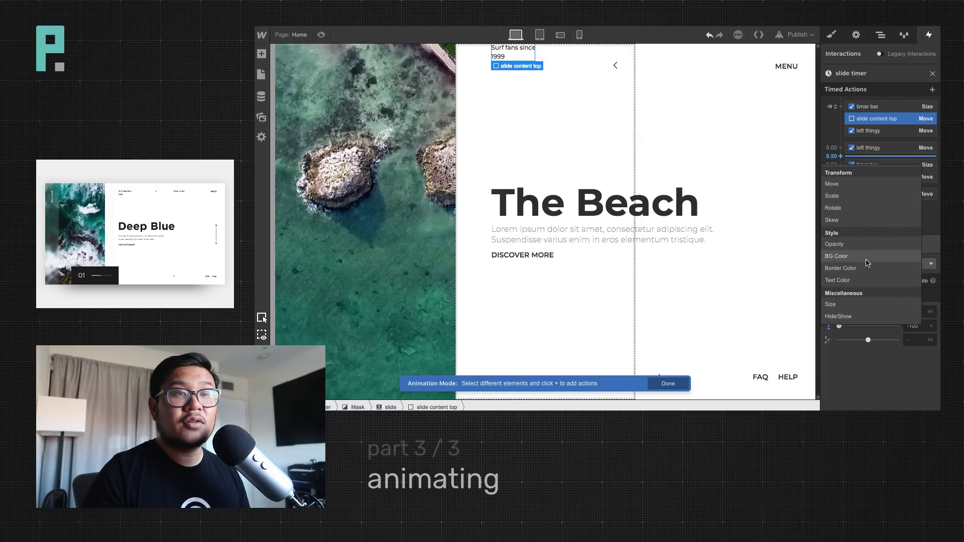
left_click(848, 184)
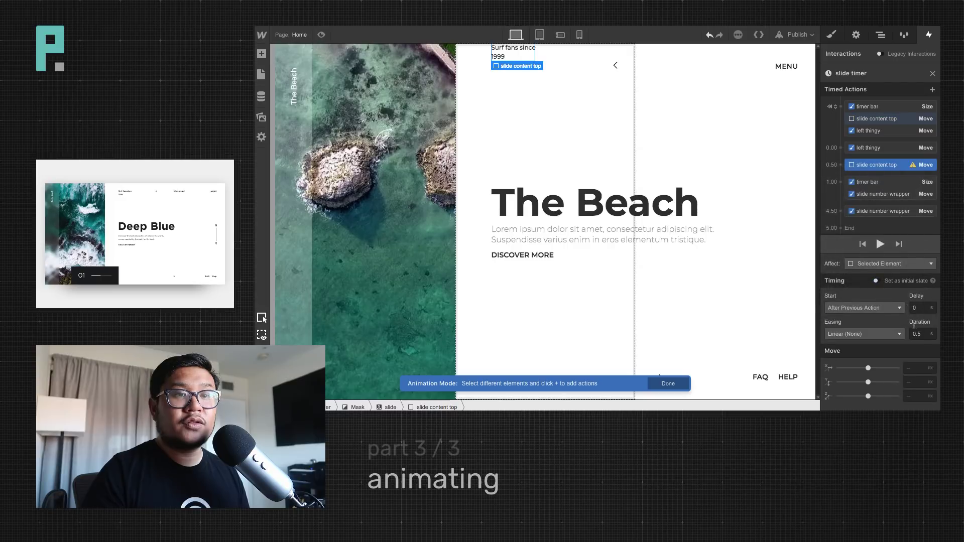
left_click_drag(869, 165, 870, 153)
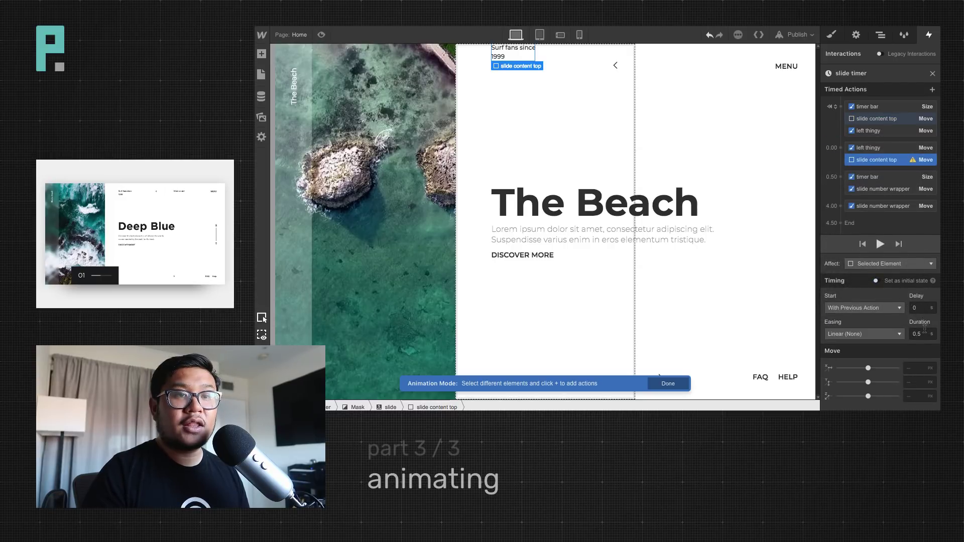
left_click(926, 334)
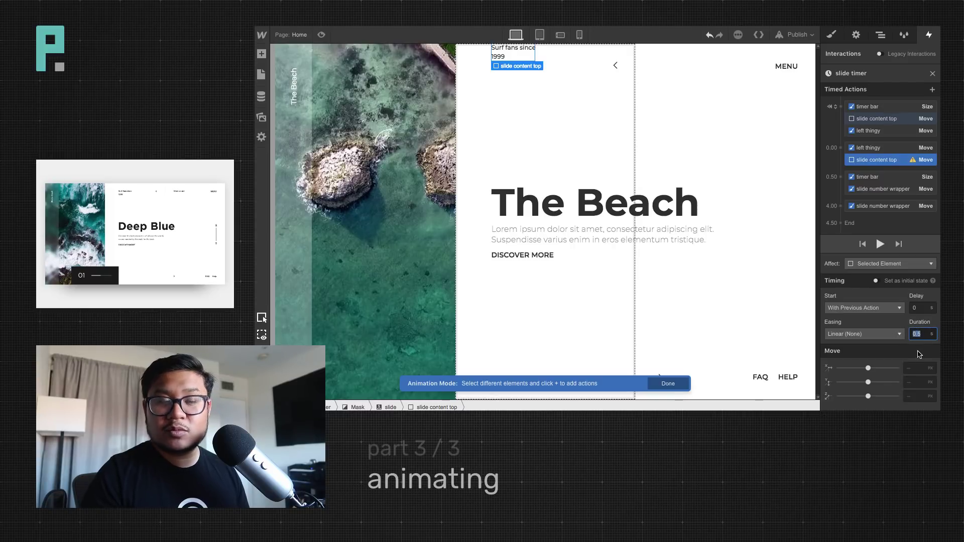
left_click(921, 308)
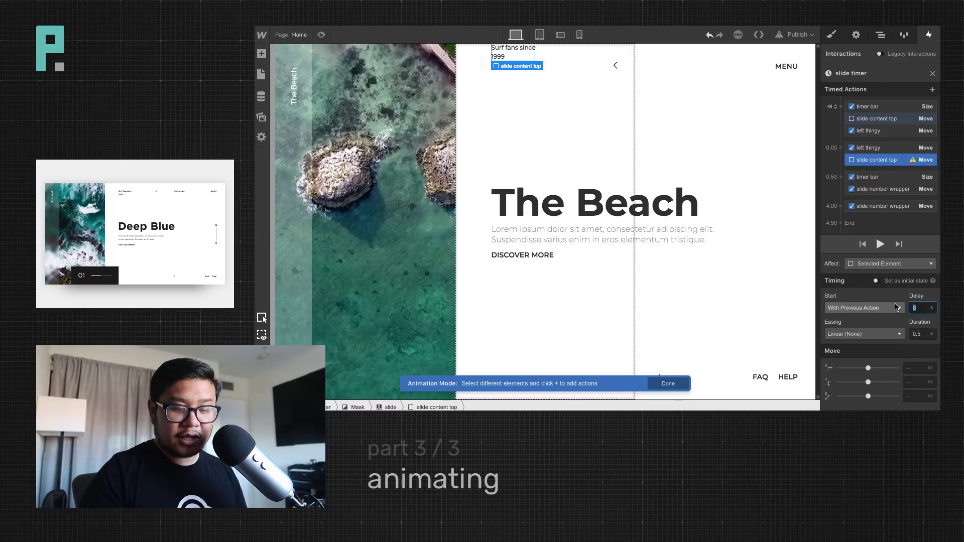
type(".15")
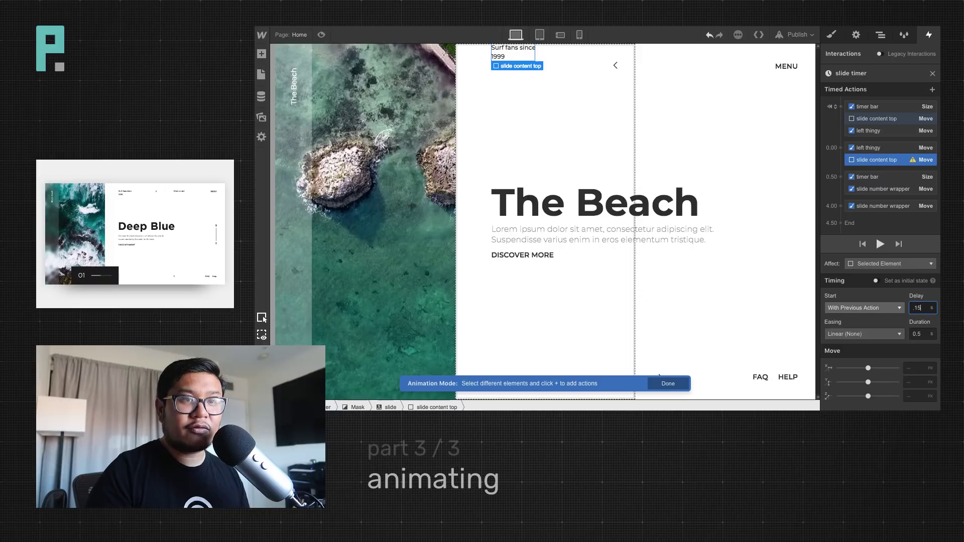
Give the delayed slide content top move Out Quart easing and a Y position of 0%
left_click(862, 334)
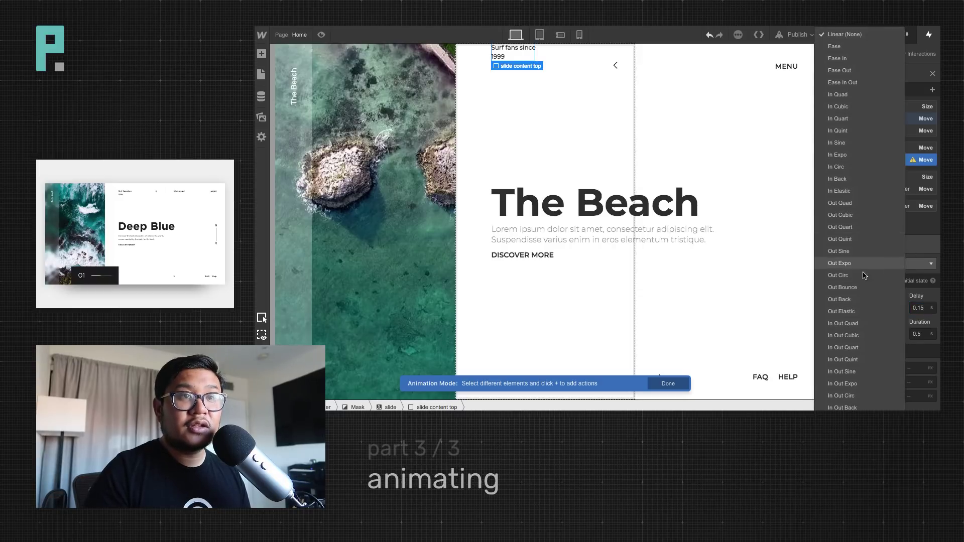
left_click(867, 227)
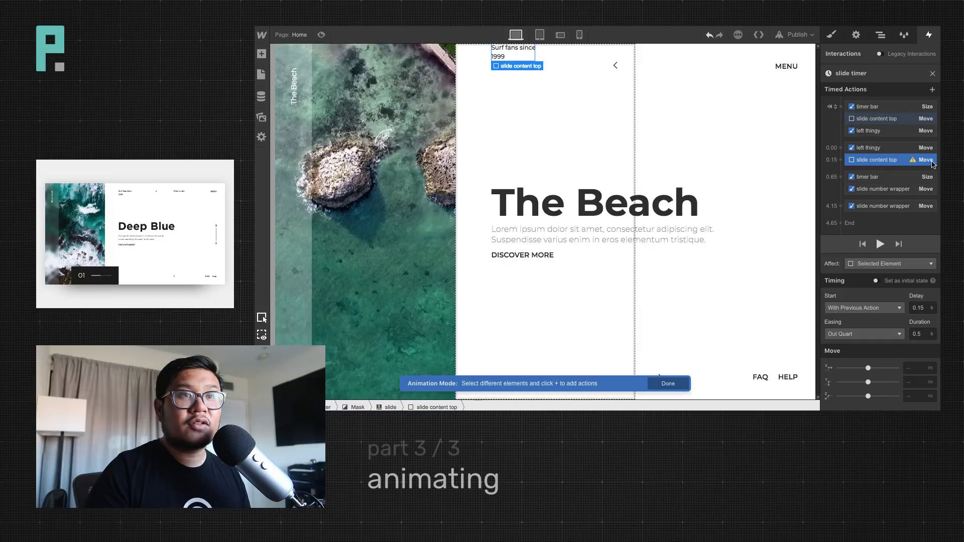
left_click(917, 383)
type("0%")
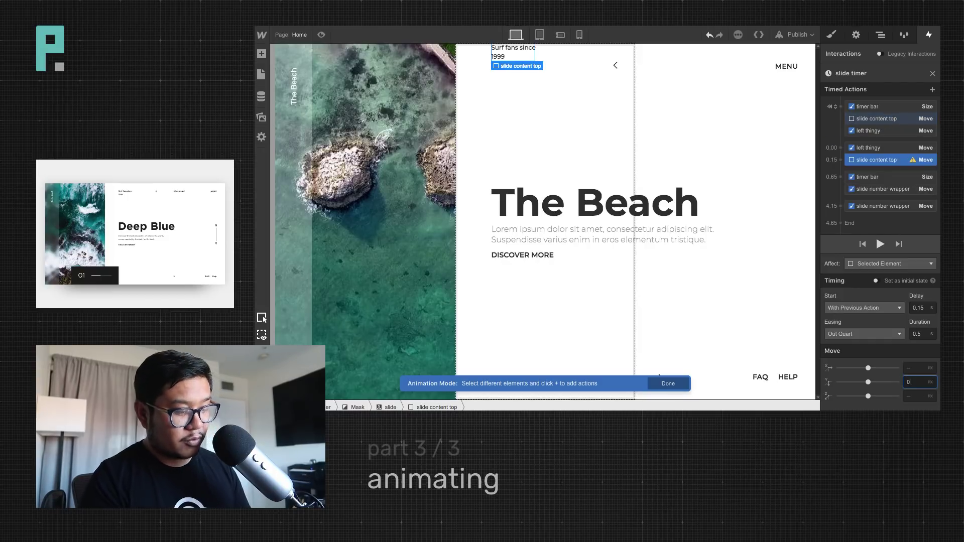
Group the timed timer bar Size and the first slide number wrapper Move with the left thingy move, starting with the previous action
left_click(874, 178)
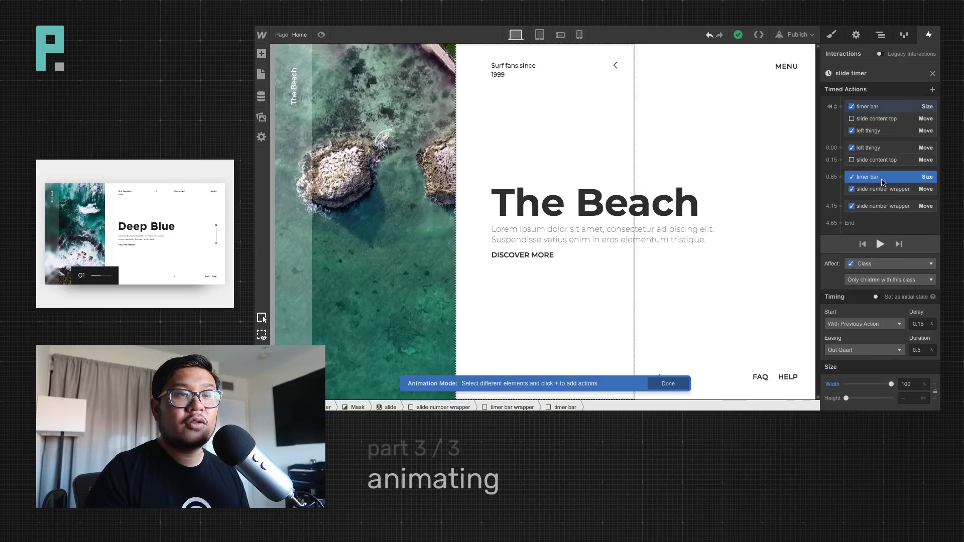
left_click(881, 190, "shift")
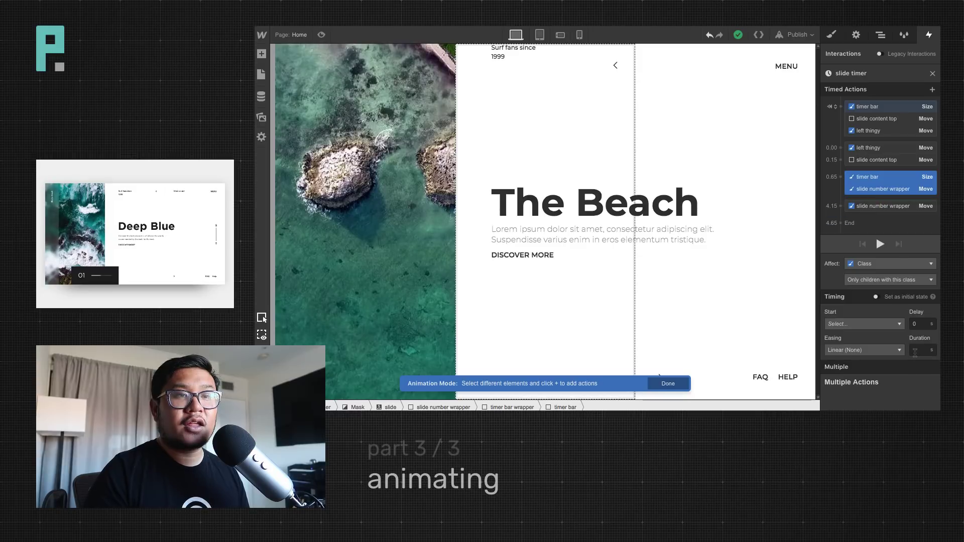
left_click(922, 325)
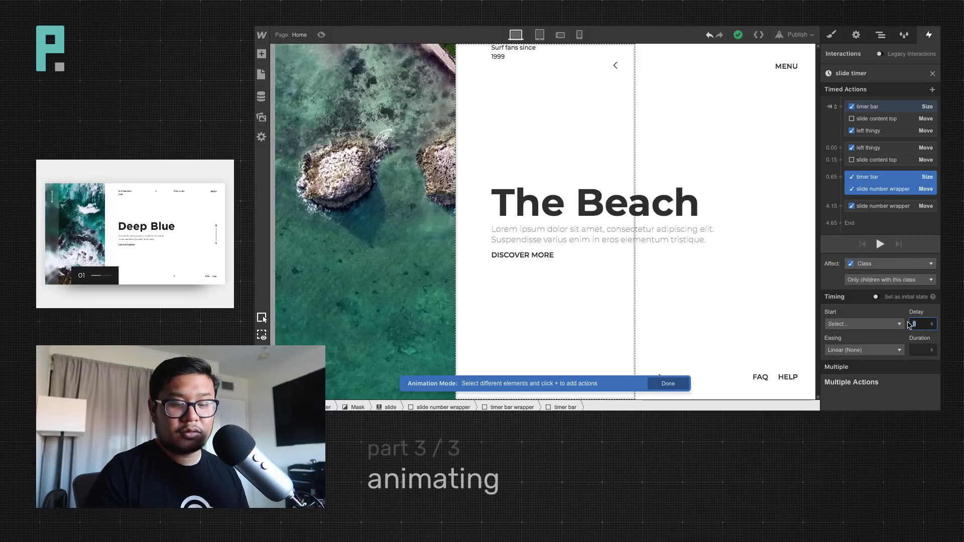
type("3.55")
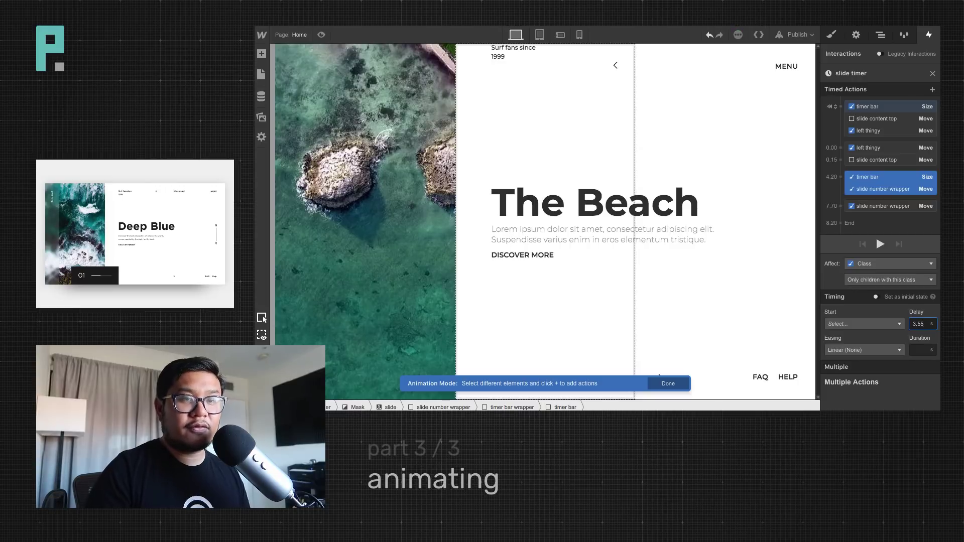
key("BackSpace")
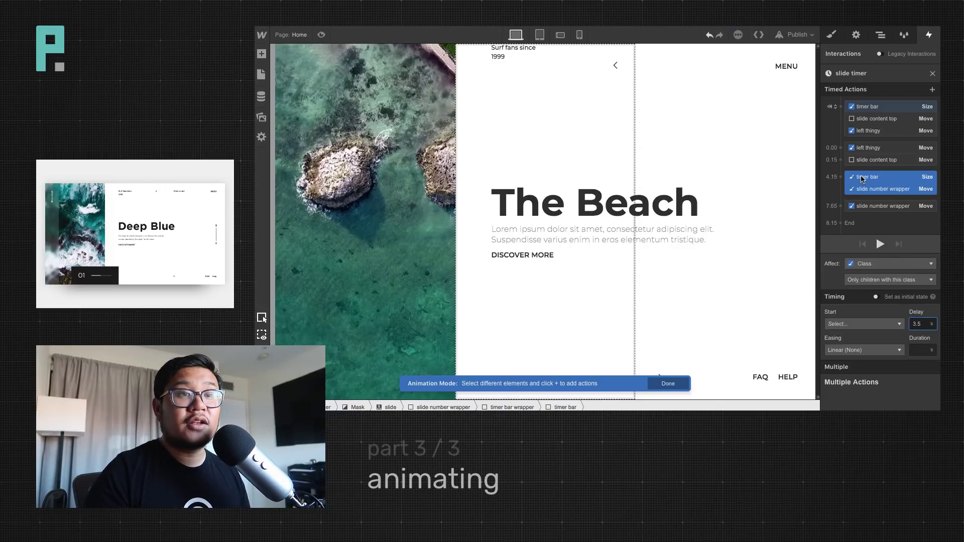
left_click_drag(862, 179, 894, 152)
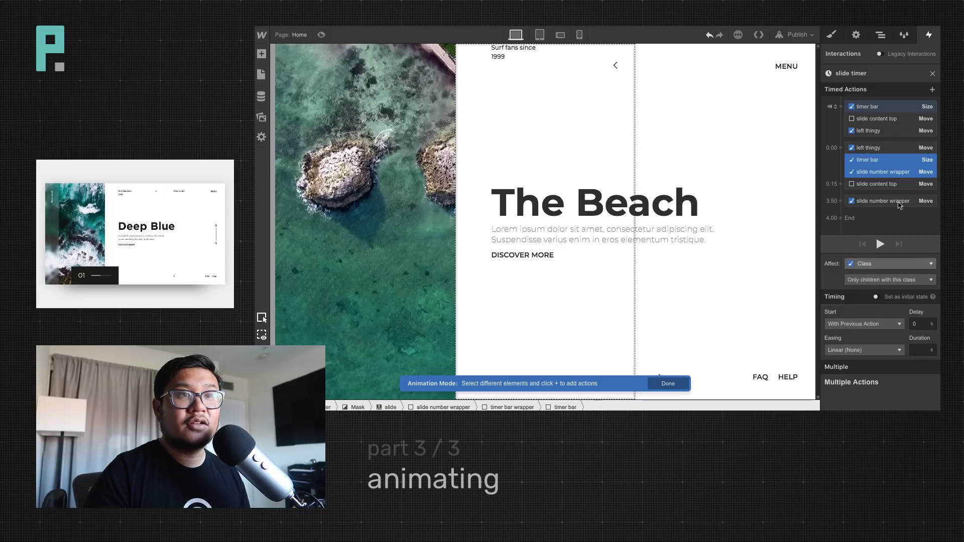
Set a 3.5 s delay on the grouped timer bar Size and slide number wrapper Move actions
left_click(873, 163)
left_click(874, 172, "shift")
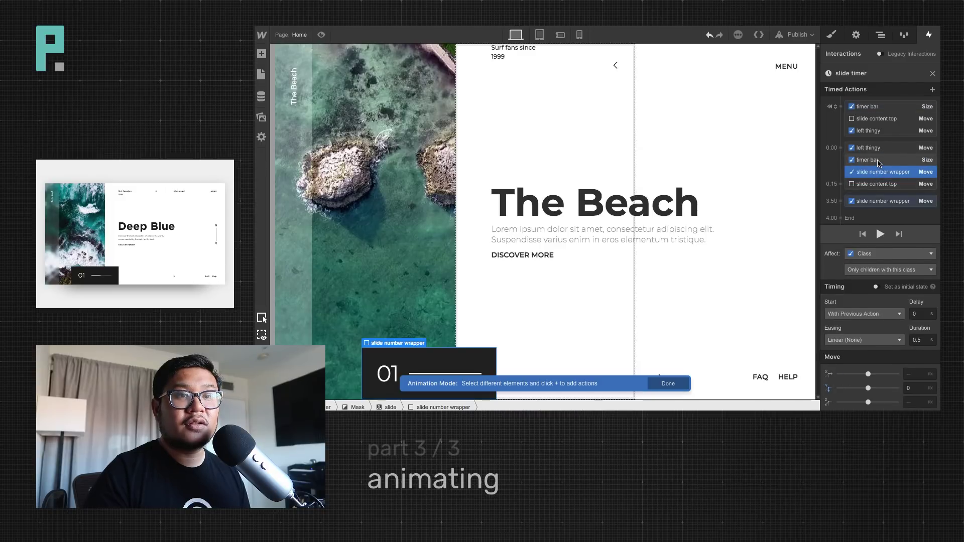
left_click(912, 325)
type("3.5")
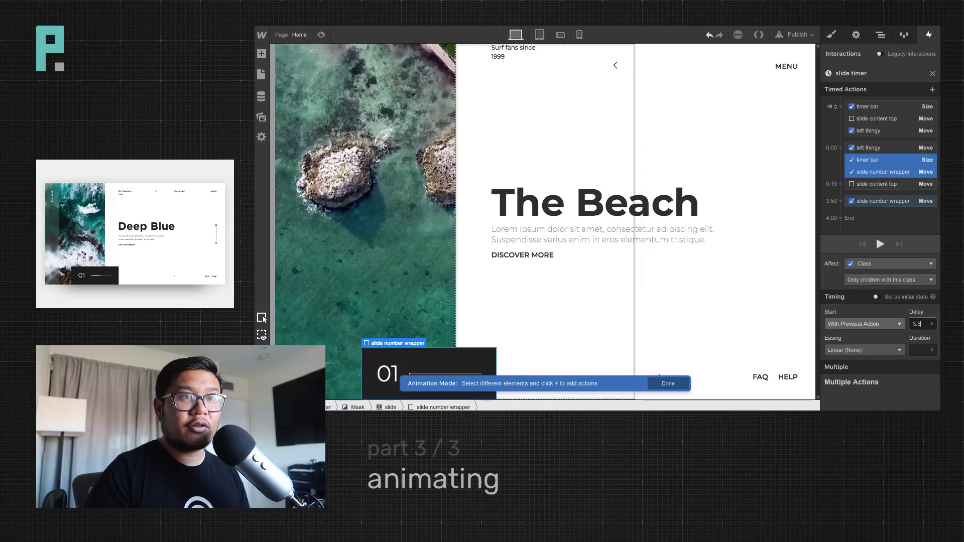
key("Return")
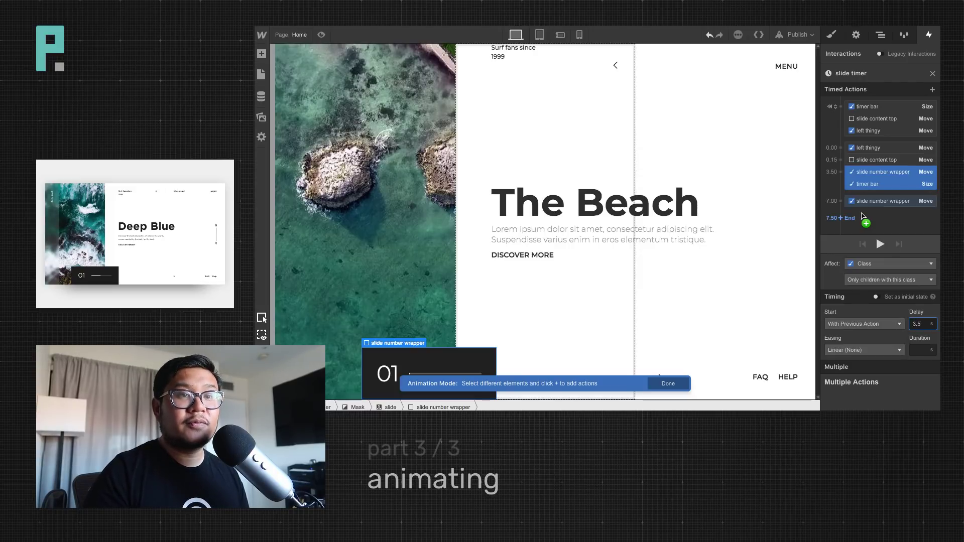
Put the closing slide number wrapper move in the same group as the other timed actions and play the animation
left_click(875, 202)
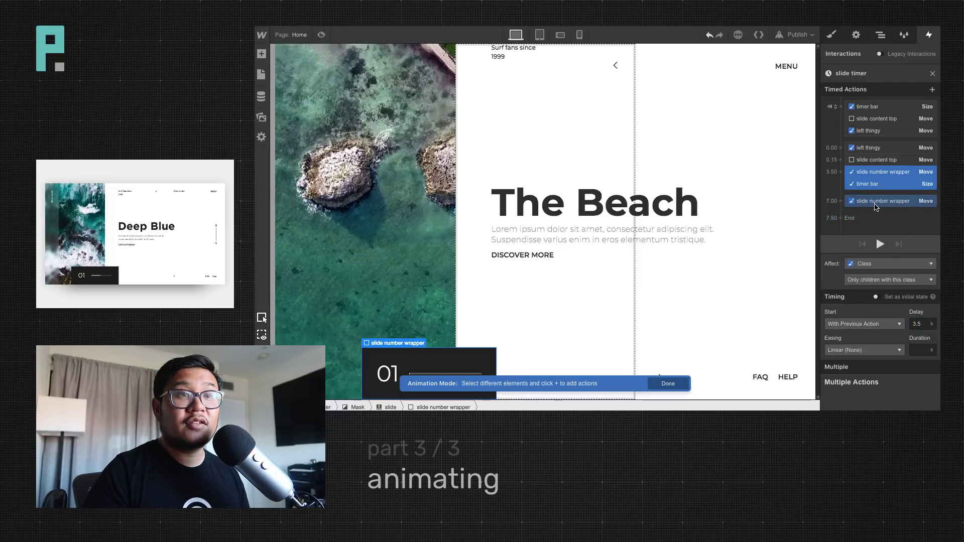
left_click_drag(869, 205, 874, 201)
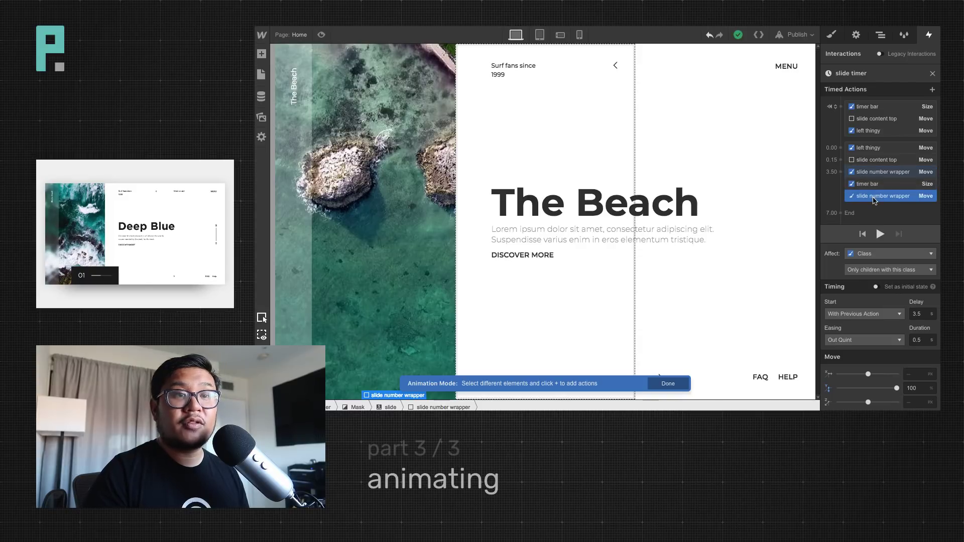
left_click(880, 235)
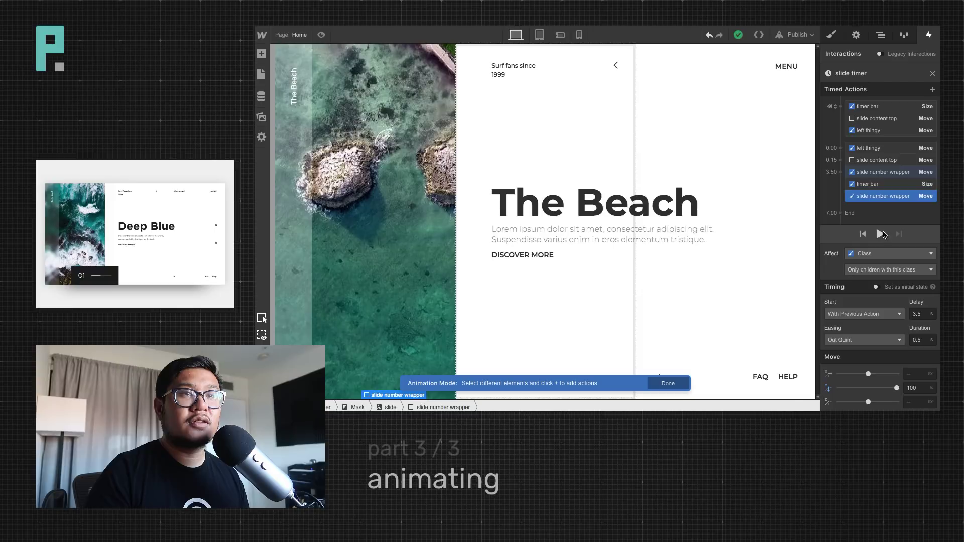
Set the delay to 0 s and the duration to 3.5 s for the first slide number wrapper move and the timer bar size action
left_click(876, 160)
left_click(876, 173)
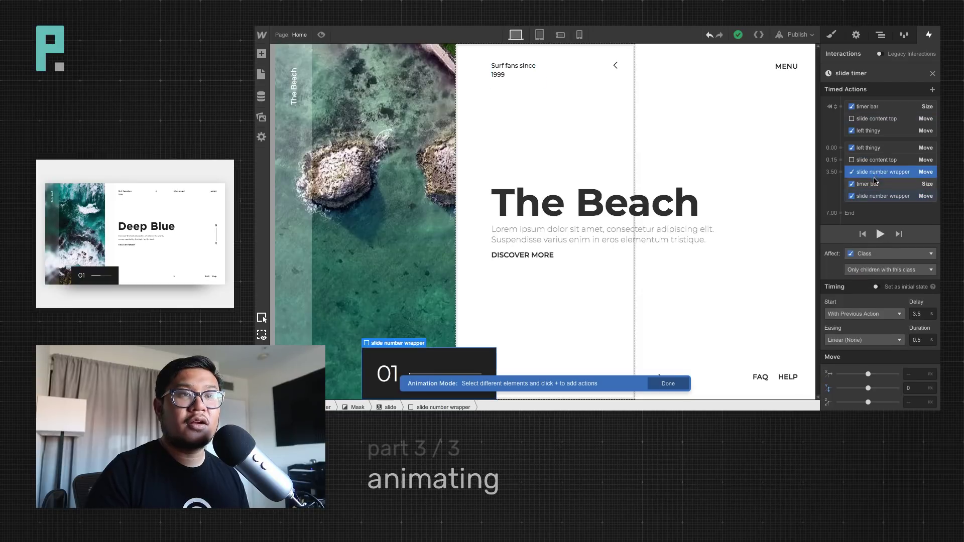
left_click(875, 185, "shift")
left_click_drag(920, 324, 901, 324)
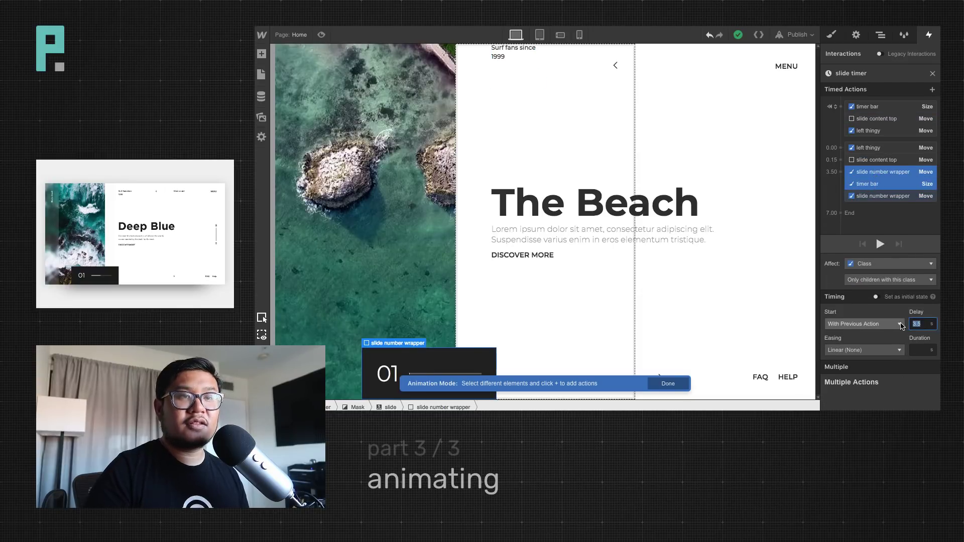
type("0")
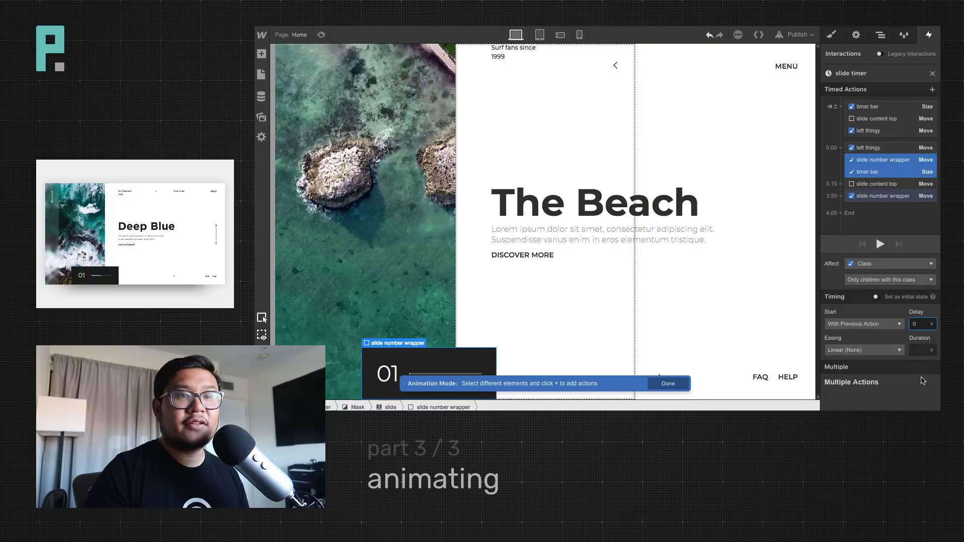
left_click(920, 350)
type("3")
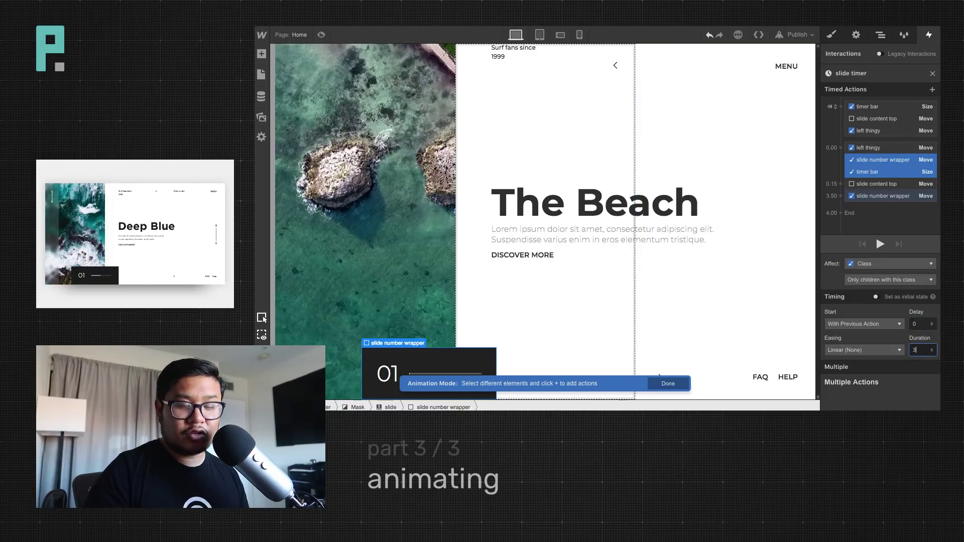
type(".5")
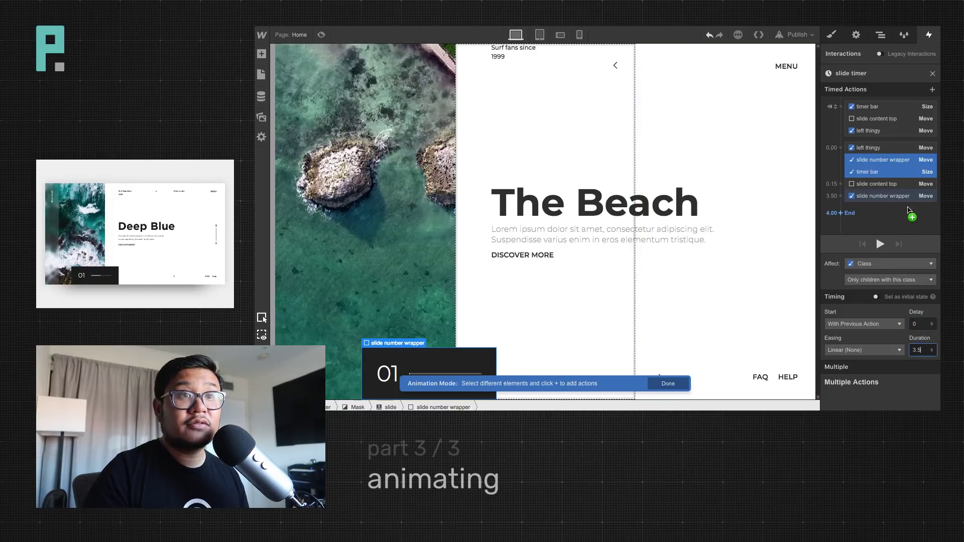
Play the retimed "slide timer" animation from the closing slide number wrapper move
left_click(880, 199)
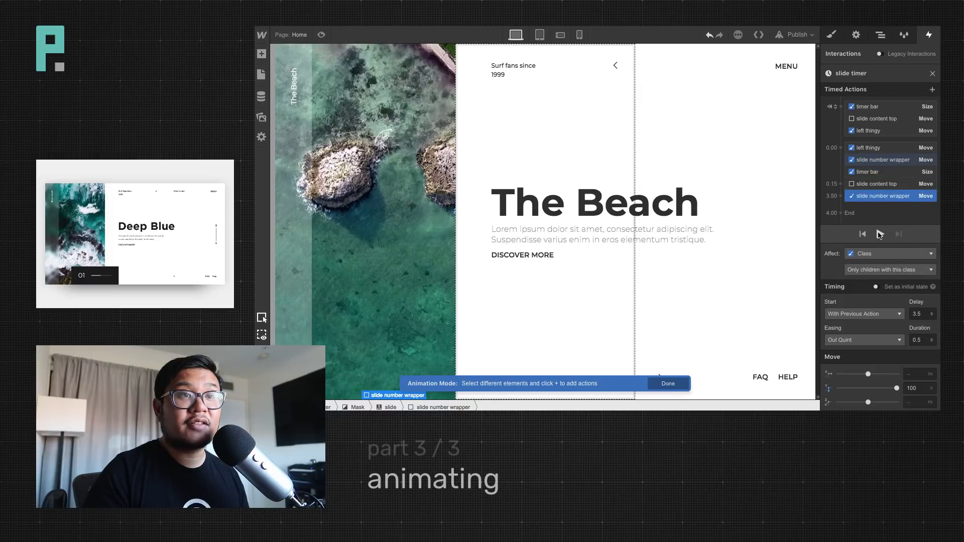
left_click(880, 234)
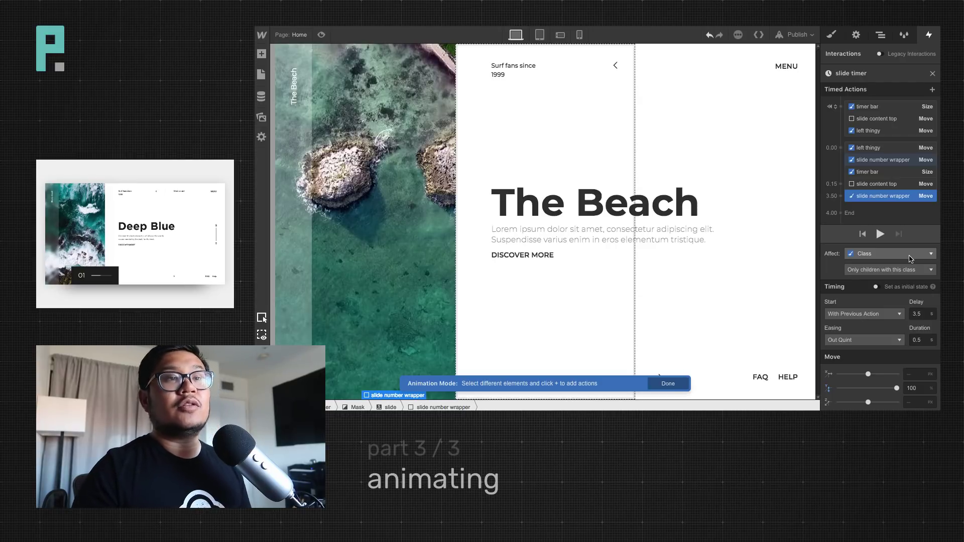
Add an initial-state Opacity action of 0% for the slide content top element
left_click(894, 184)
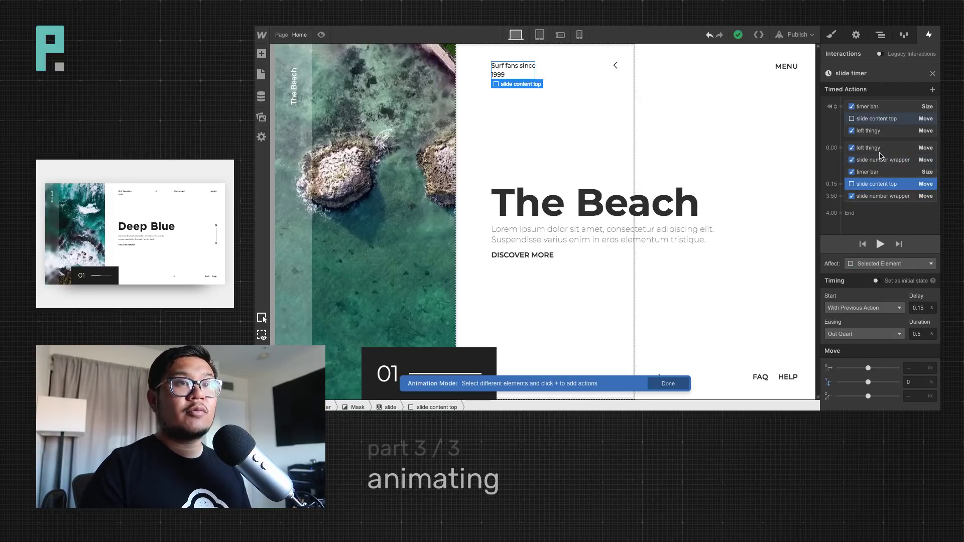
left_click(879, 118)
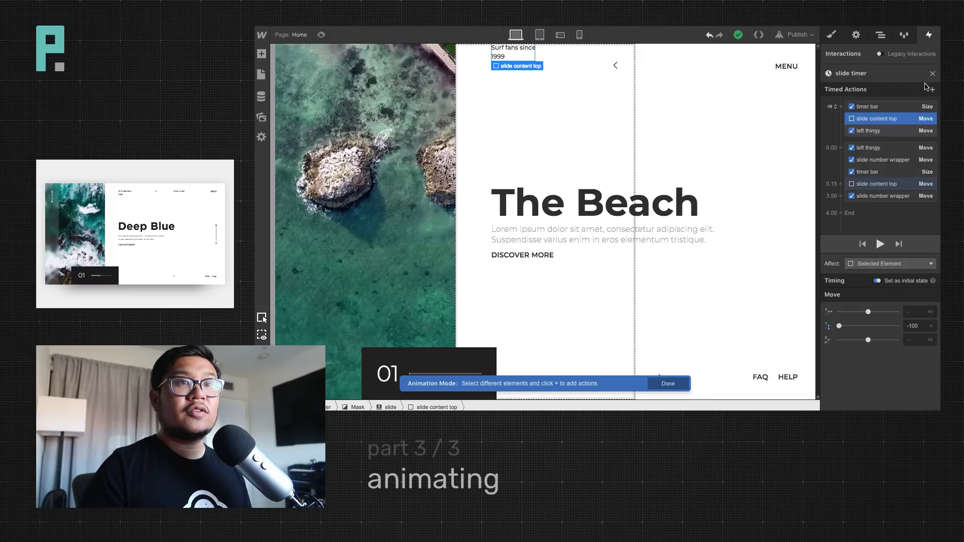
left_click(840, 106)
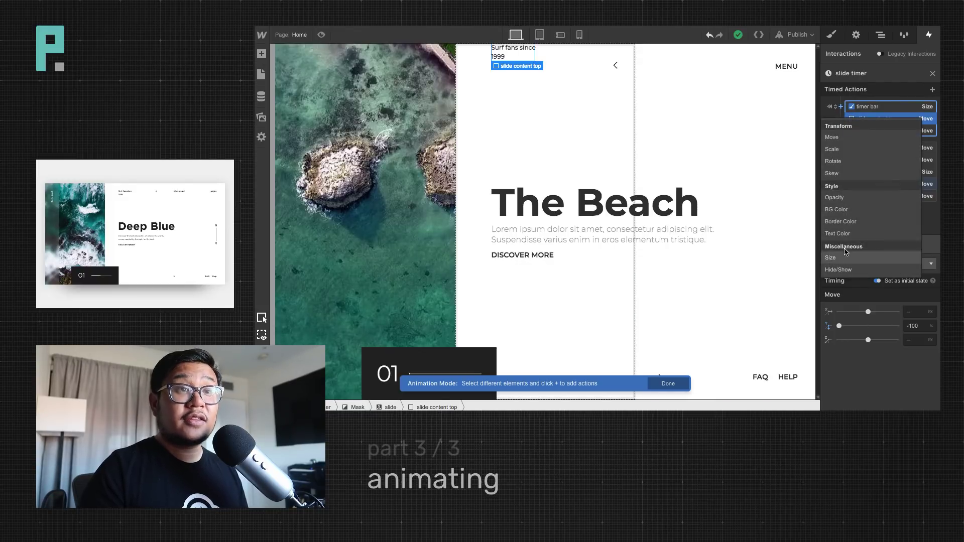
left_click(835, 198)
left_click(910, 312)
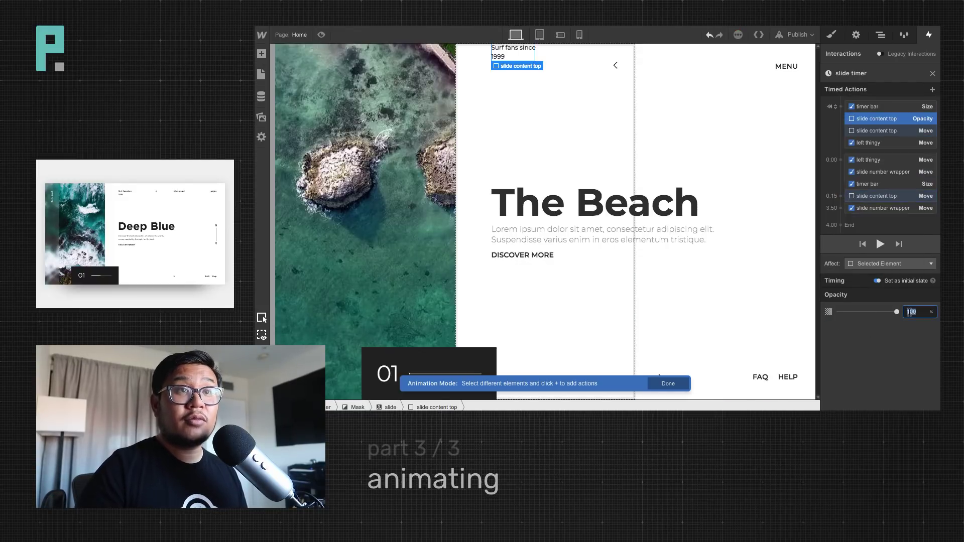
type("0")
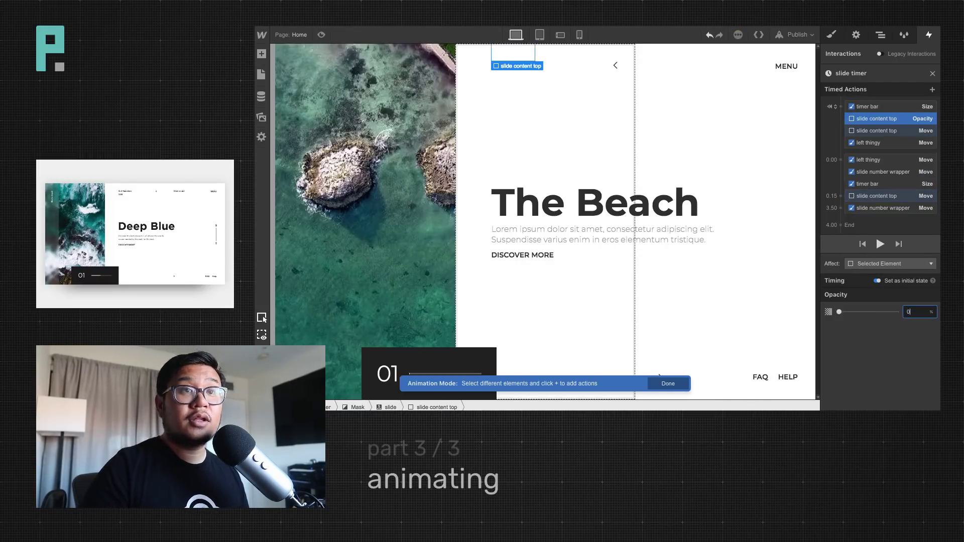
Add a timed Opacity action of 100% for slide content top and place it after the timer bar Size action
left_click(840, 160)
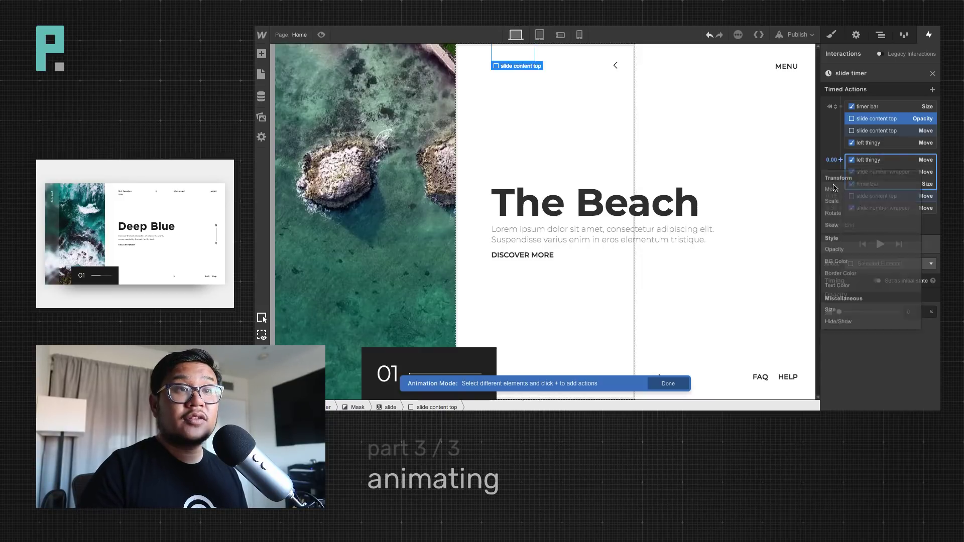
left_click(856, 253)
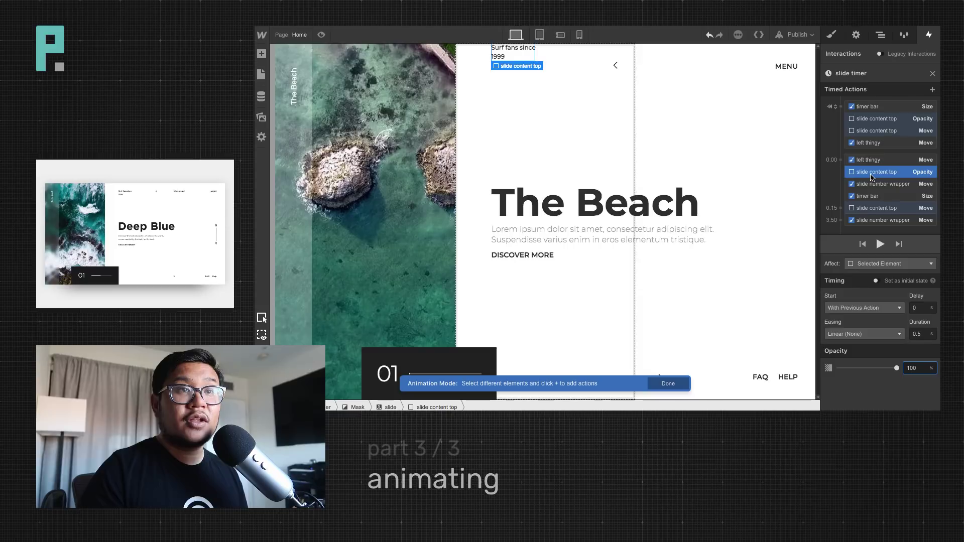
left_click_drag(871, 175, 880, 201)
scroll(881, 221, "down", 1)
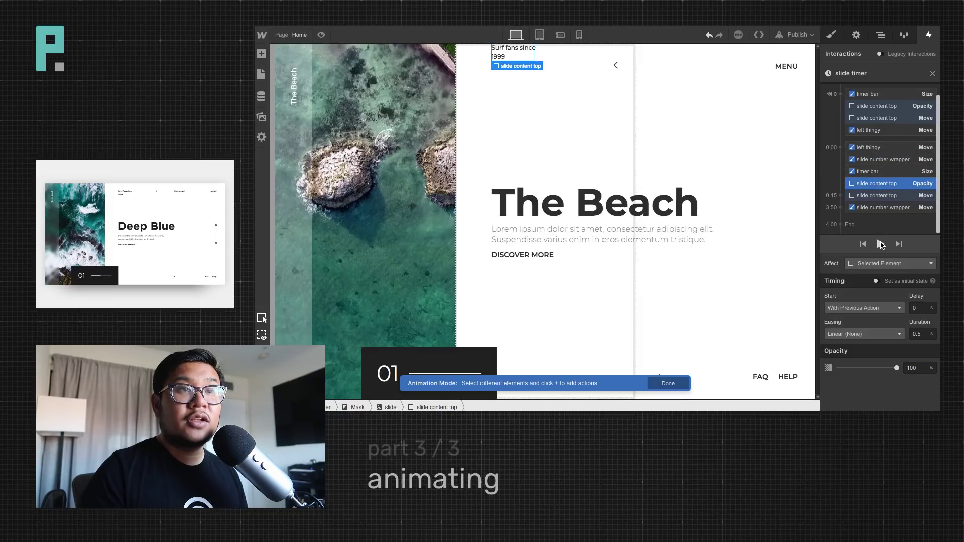
Make the slide content top actions affect the class, limited to only children with this class
scroll(876, 96, "up", 1)
left_click(879, 119)
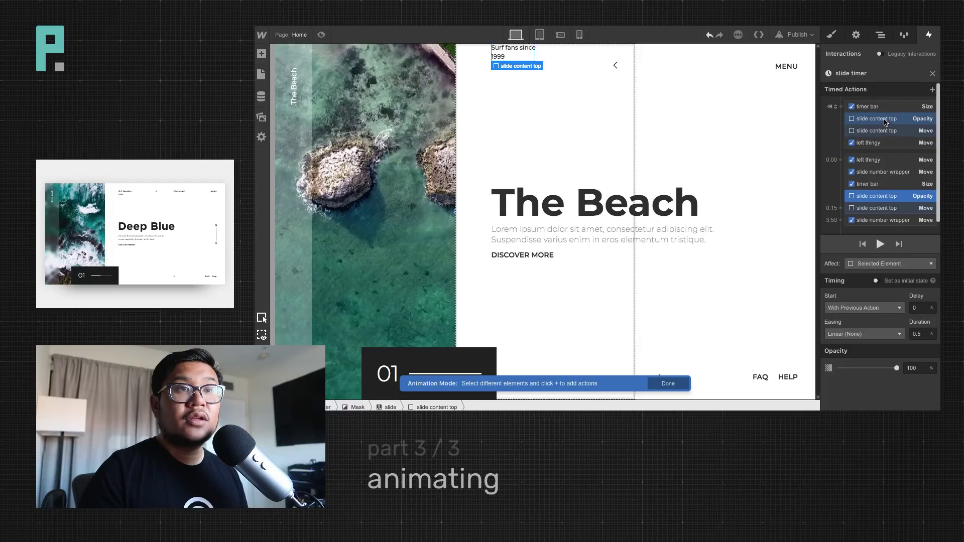
left_click(884, 271)
left_click(890, 291)
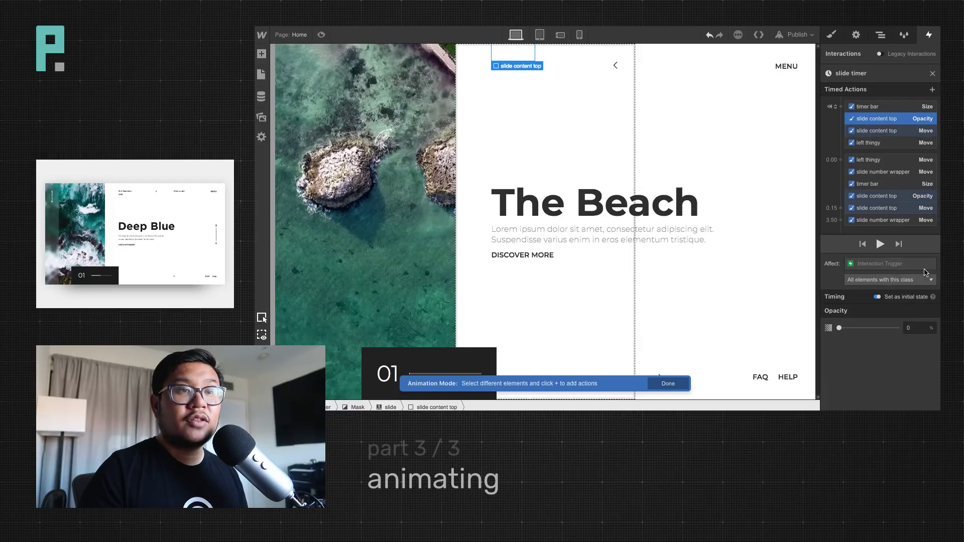
left_click(880, 279)
left_click(877, 268)
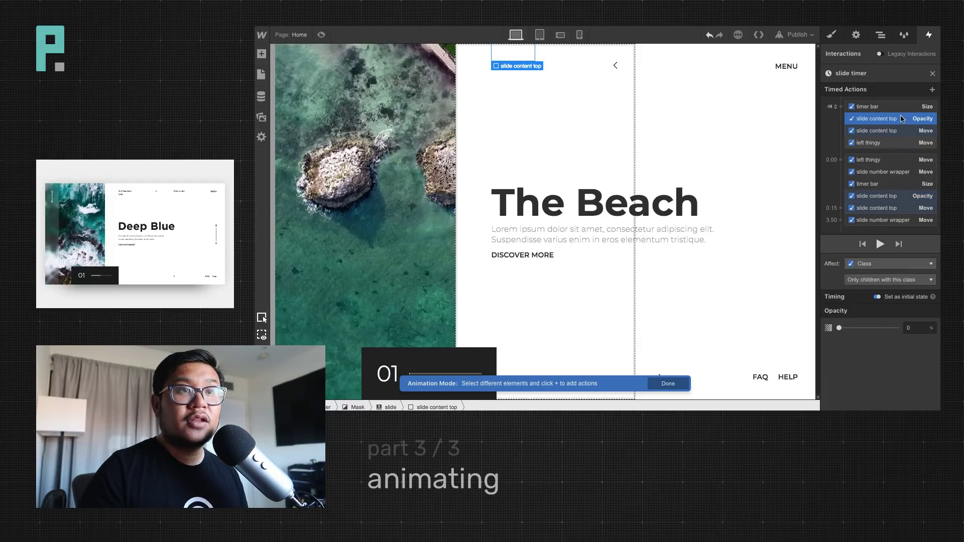
Play the "slide timer" animation to preview the slide content top fading and moving in
left_click(881, 244)
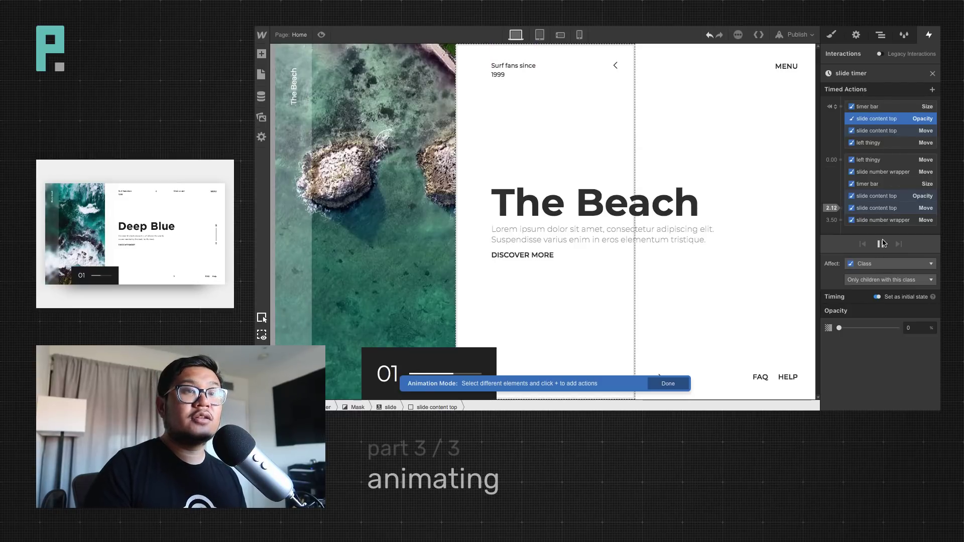
left_click(881, 245)
left_click(880, 245)
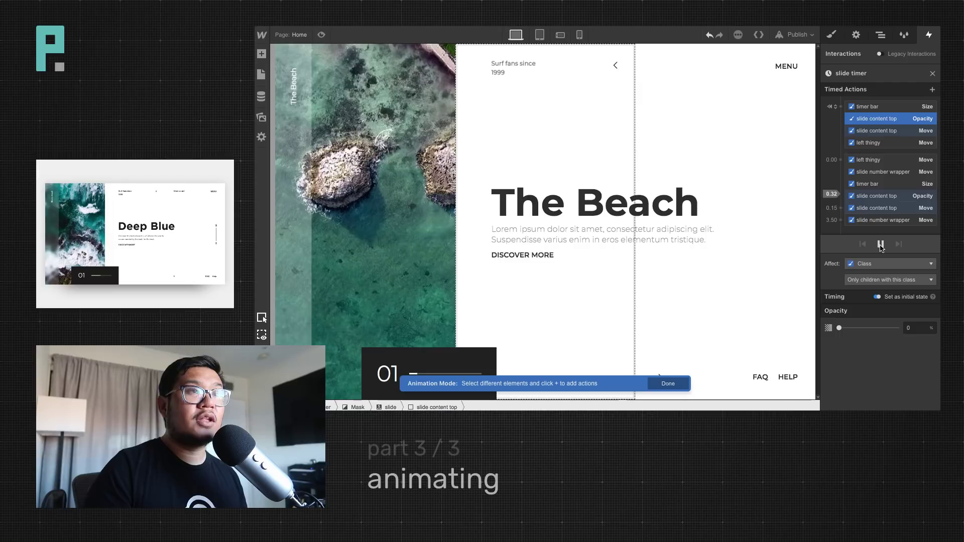
Add an initial-state Move action for the slide content block that holds the heading, paragraph and link
left_click(558, 219)
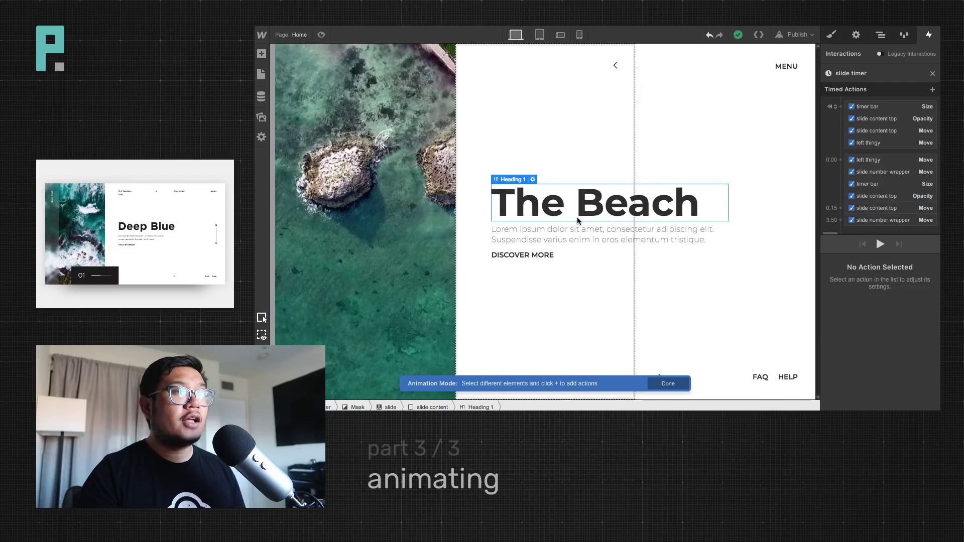
key("Up")
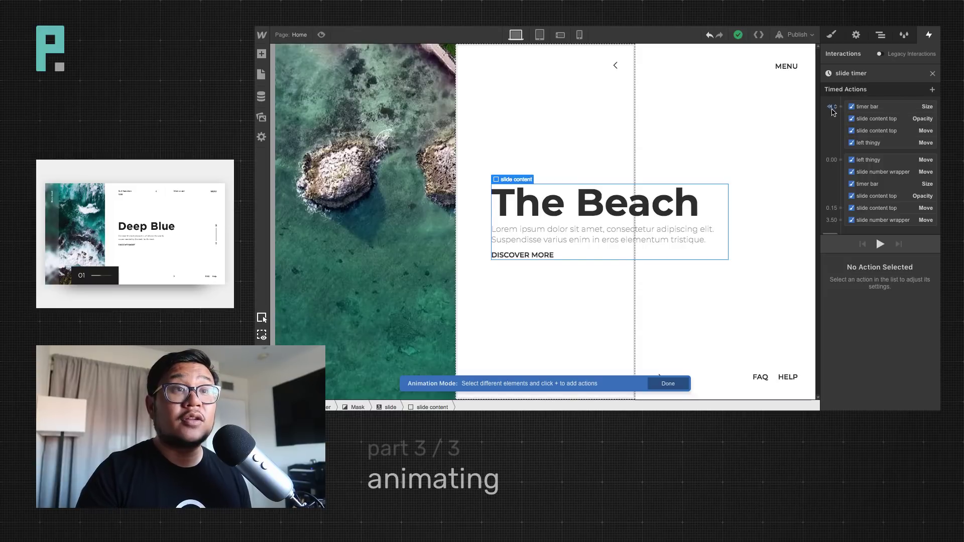
left_click(841, 107)
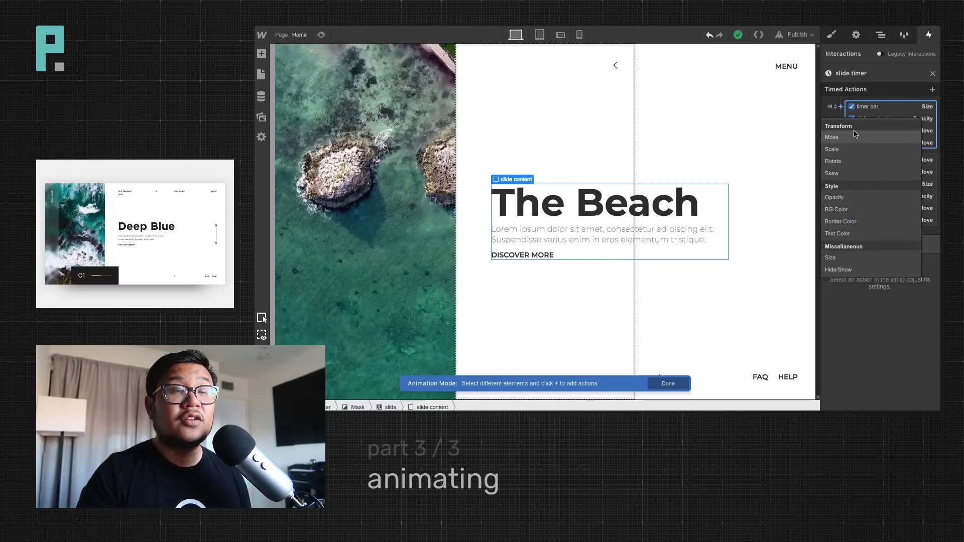
left_click(854, 138)
left_click(915, 326)
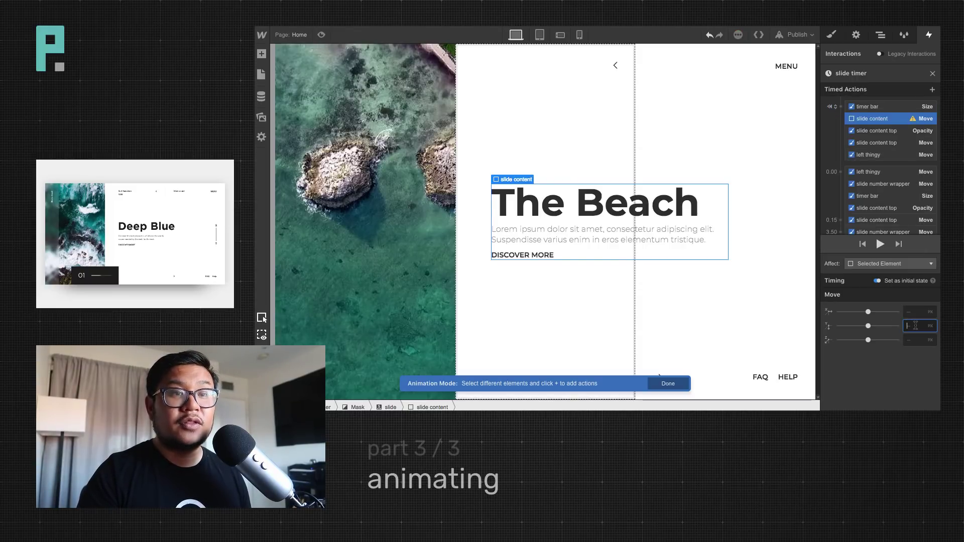
Try vertical offsets from -75 px to -155 px on the slide content Move action and clear the value
type("-")
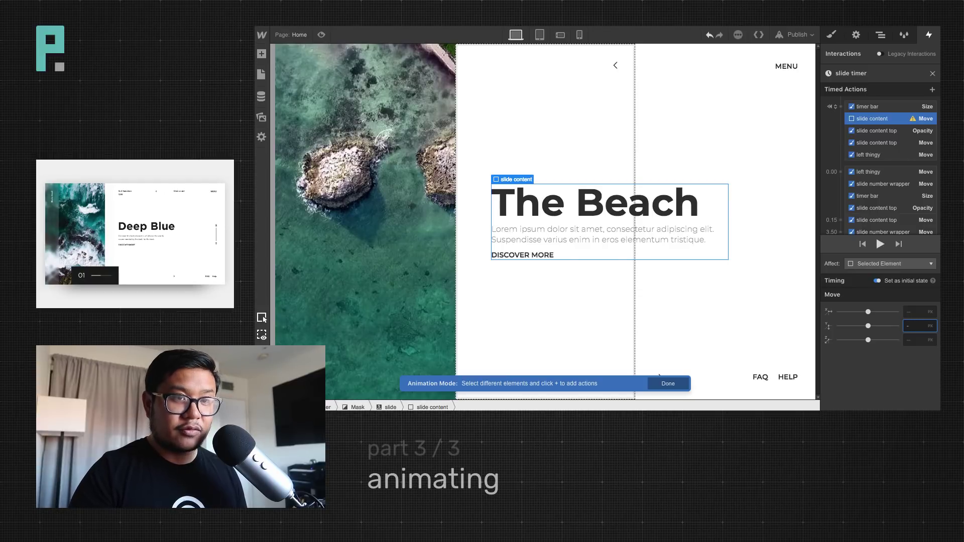
type("75")
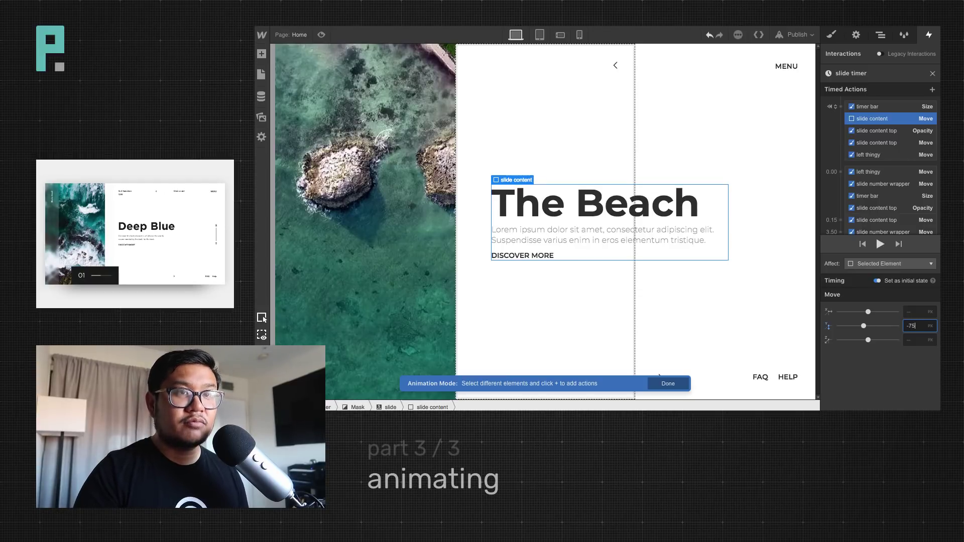
key("shift+Down")
key("shift+Down")
key("shift+Down")
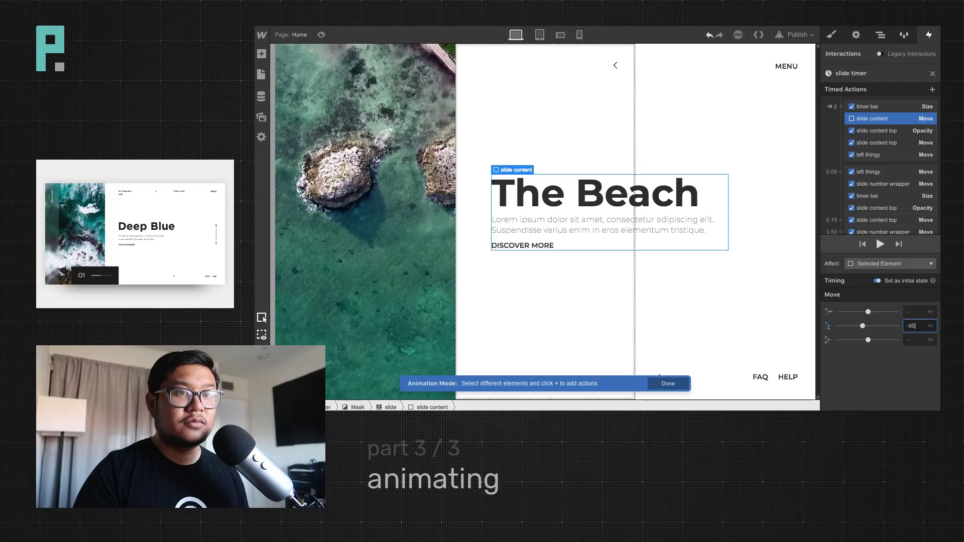
key("shift+Down")
key("shift+Down")
key("shift+Down")
key("shift+Down")
key("shift+Down")
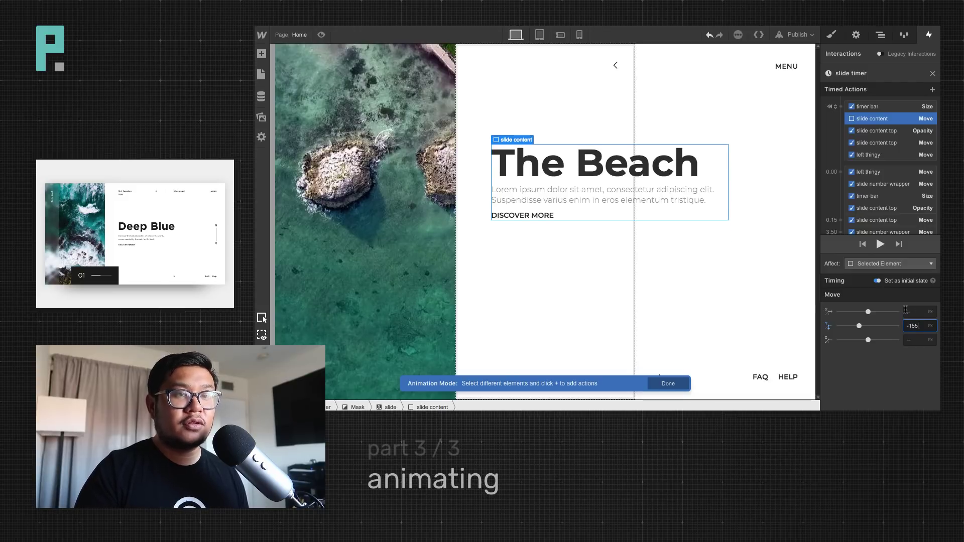
left_click(826, 324)
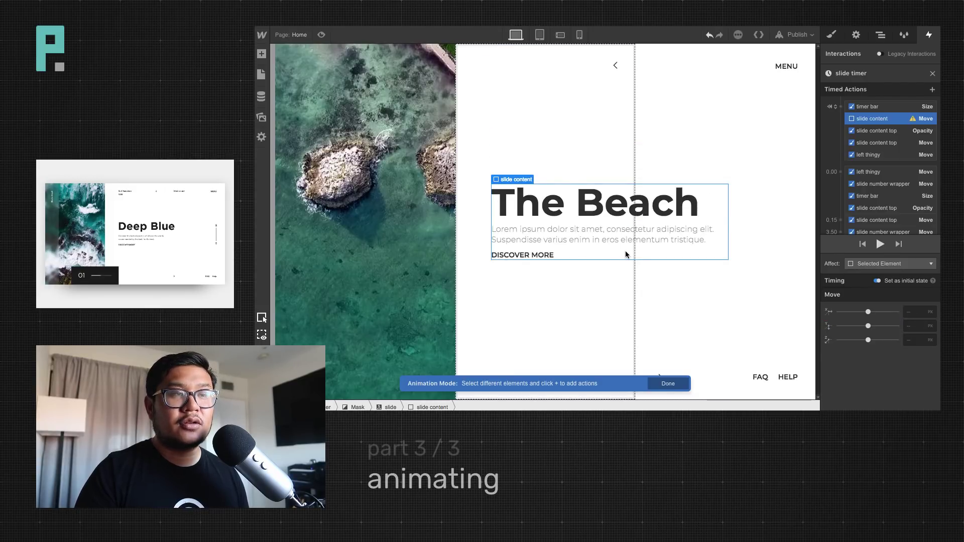
Examine the slide content block's transform settings in its styles
left_click(832, 35)
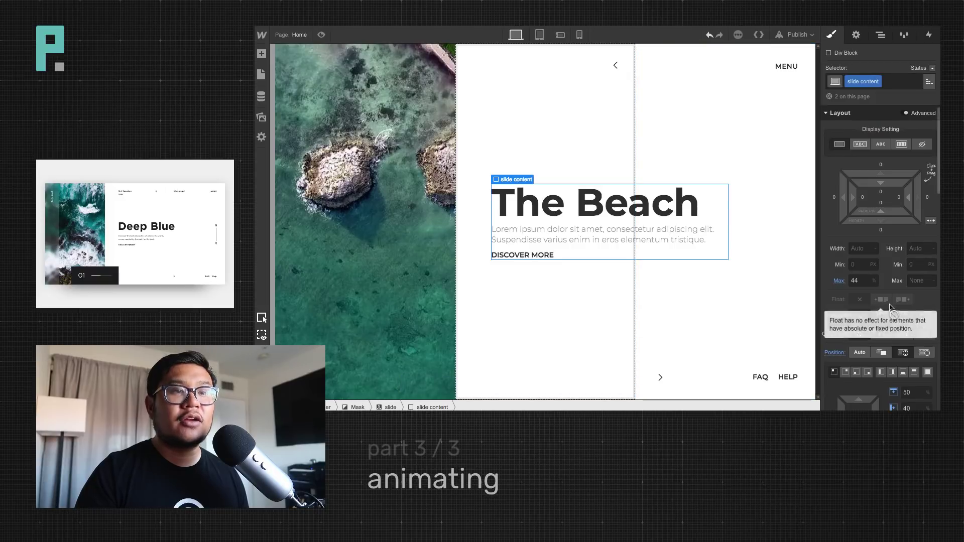
scroll(891, 307, "down", 15)
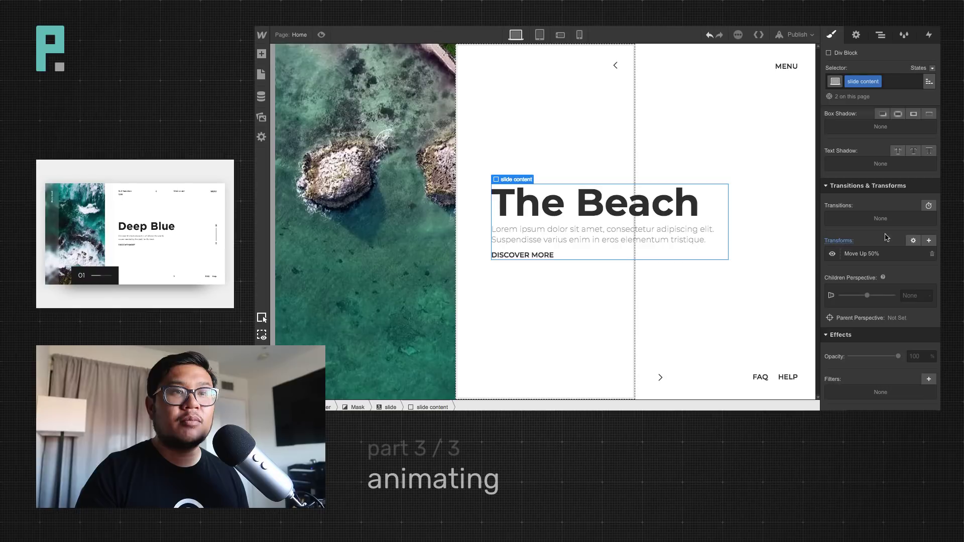
left_click(929, 38)
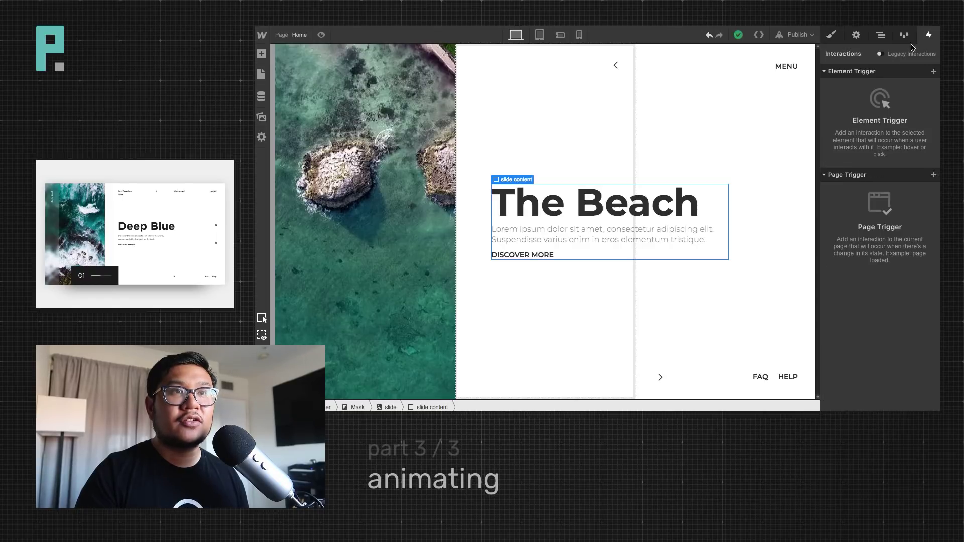
Select the slide element and reopen the "slide timer" animation from its slider trigger
left_click(881, 35)
left_click(856, 105)
left_click(929, 35)
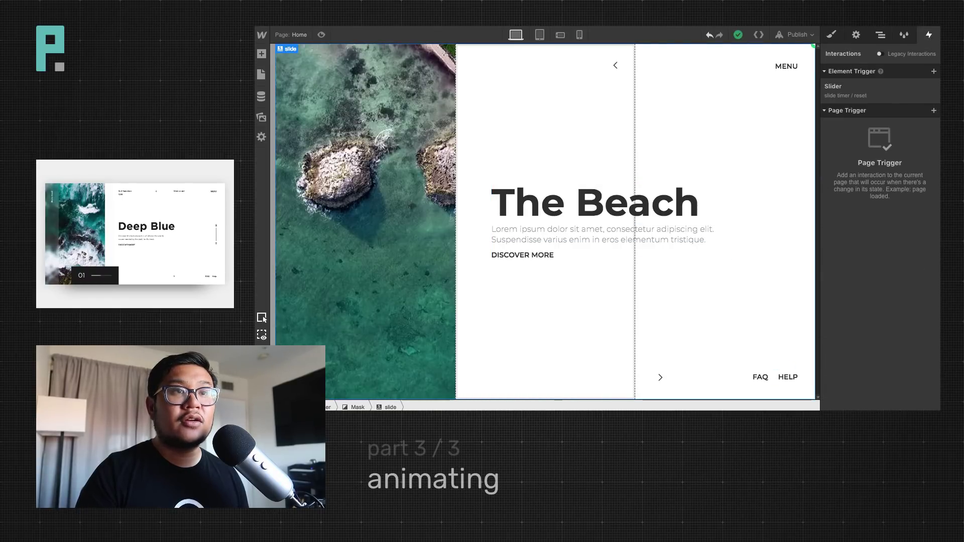
left_click(863, 88)
left_click(873, 151)
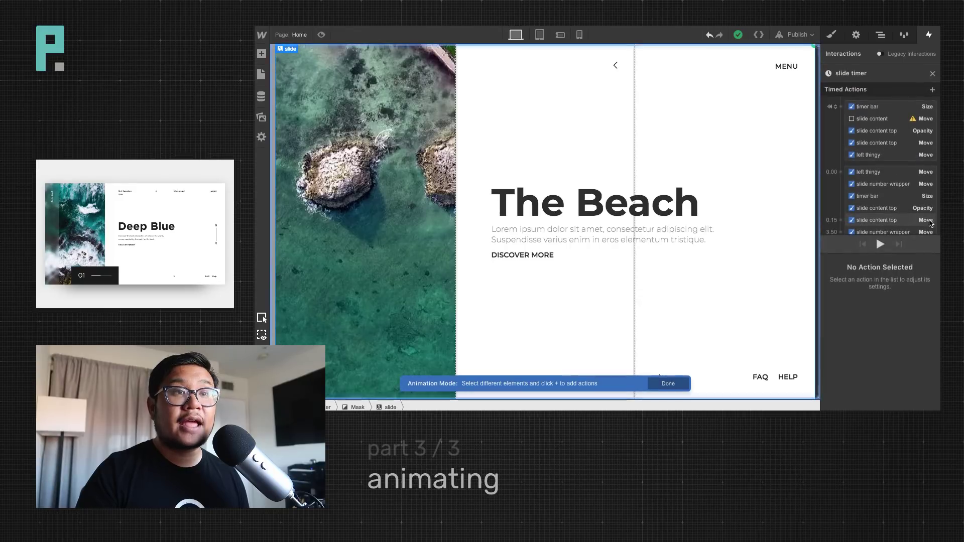
Set the vertical offset of the slide content's initial-state Move action to -100%
left_click(871, 122)
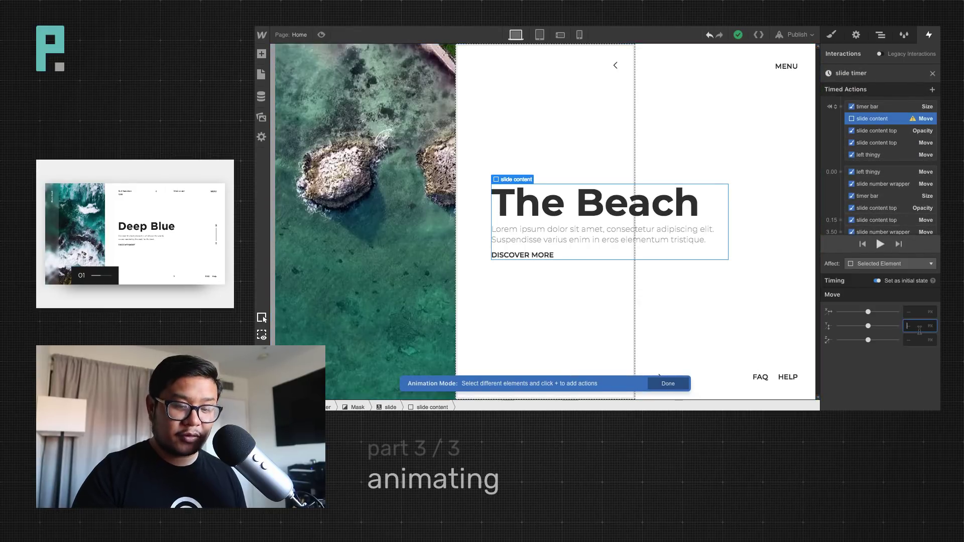
type("-")
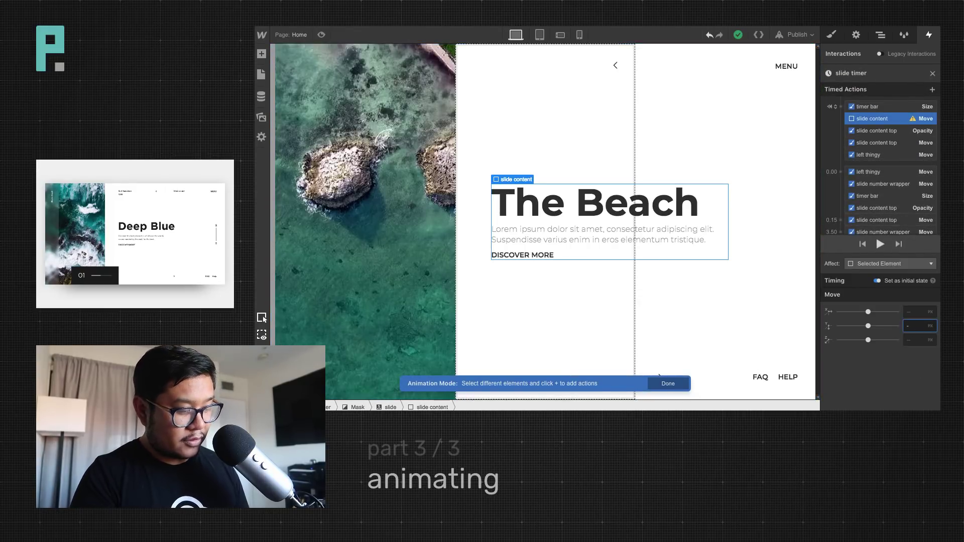
type("40%")
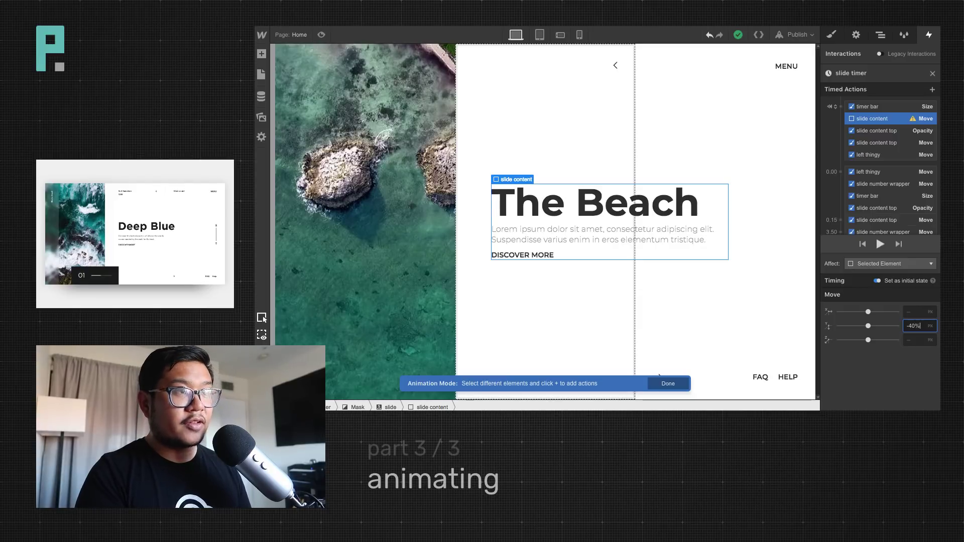
key("BackSpace")
key("BackSpace")
key("BackSpace")
type("80")
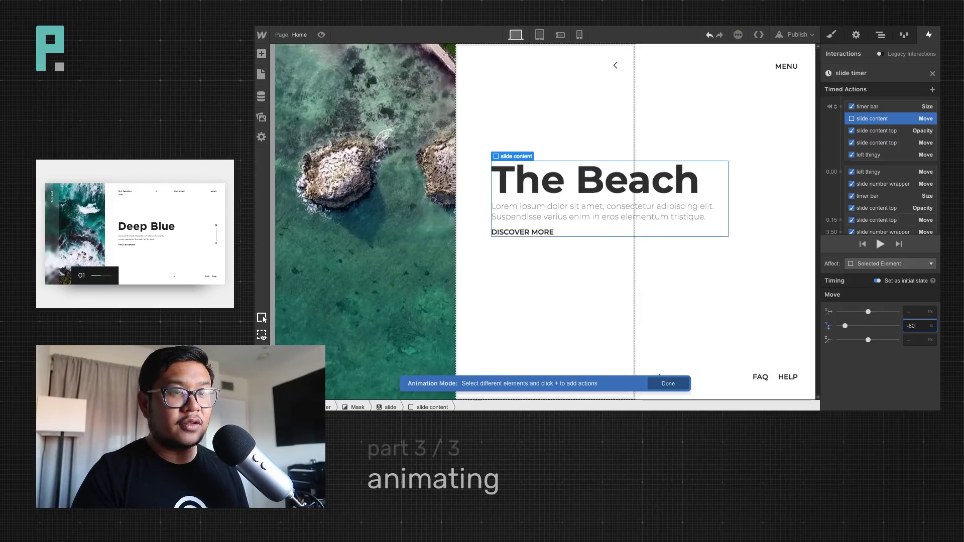
key("BackSpace")
key("BackSpace")
type("100")
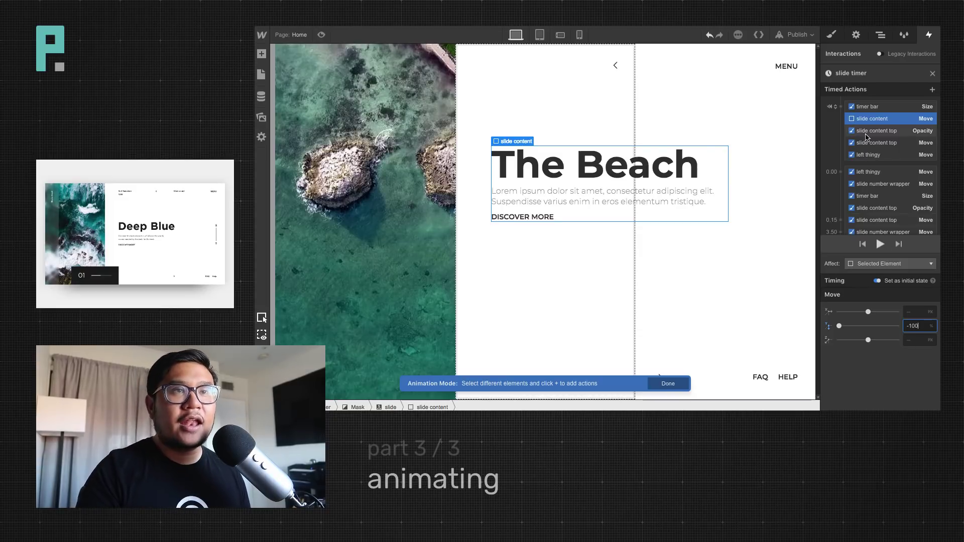
Make the slide content Move action affect the class, limited to only children with this class
left_click(889, 263)
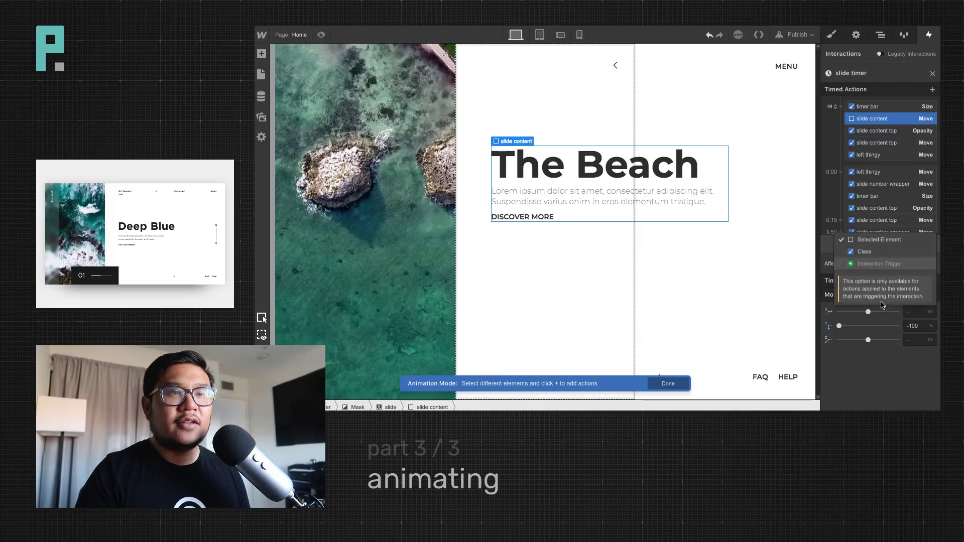
left_click(886, 270)
left_click(886, 280)
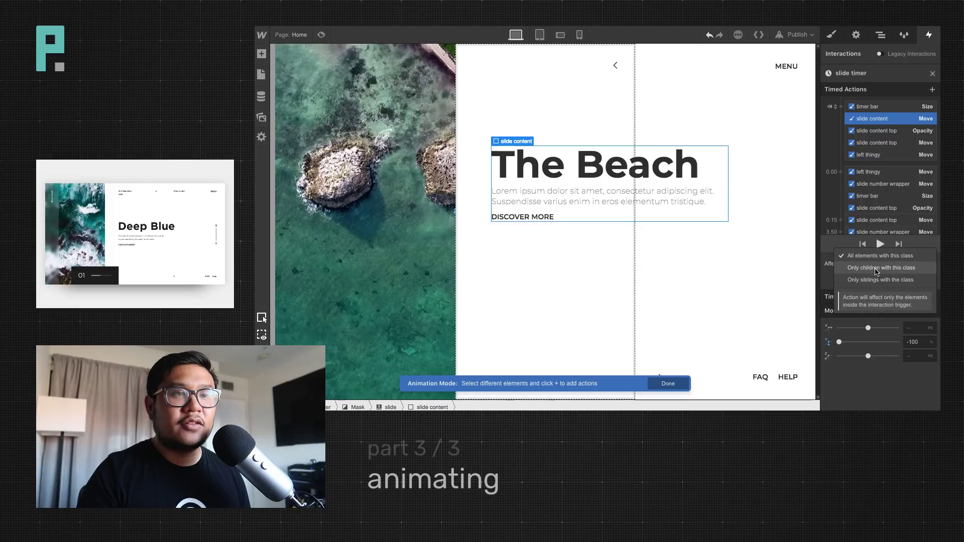
left_click(884, 289)
scroll(892, 173, "down", 1)
scroll(893, 174, "down", 1)
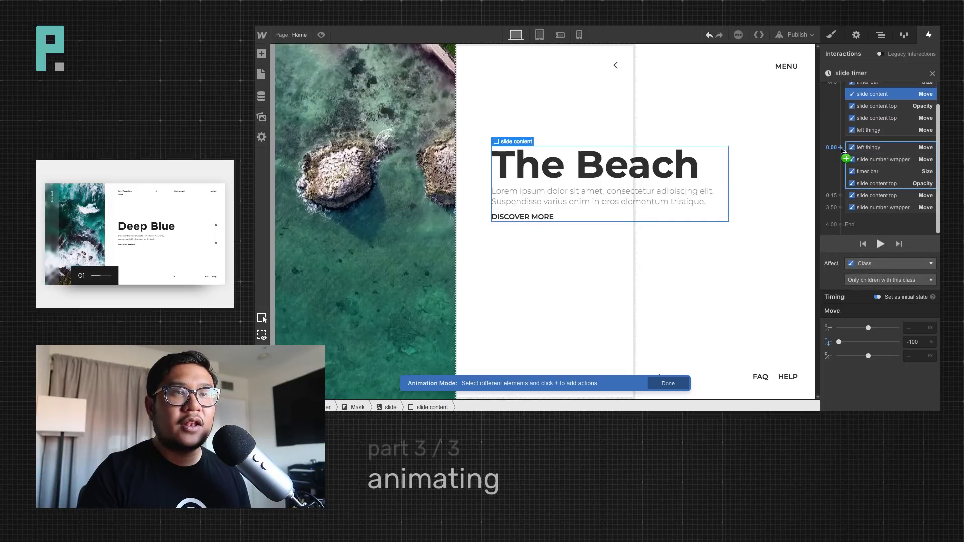
Add a slide content Move action at 0.00 with Out Quart easing and a vertical offset of -50%
left_click(840, 147)
left_click(833, 178)
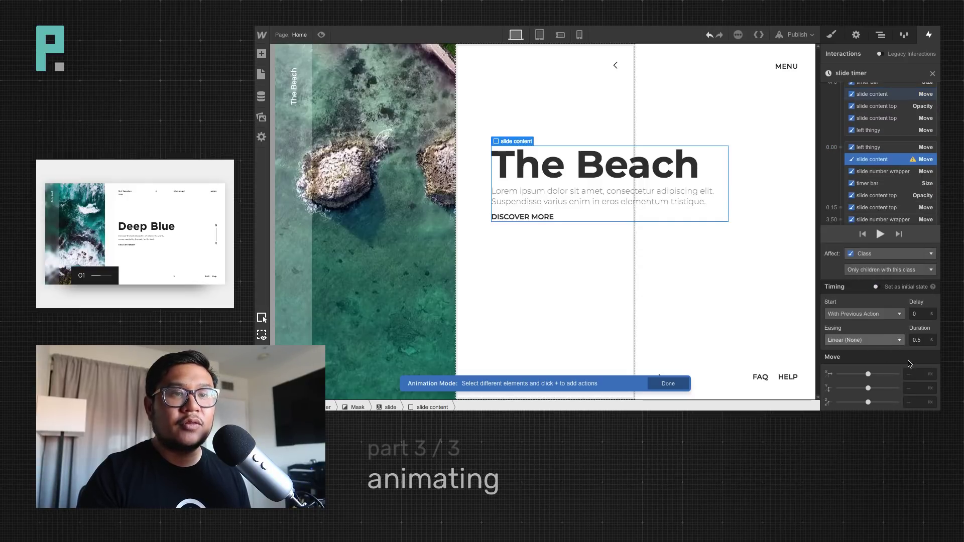
left_click(879, 340)
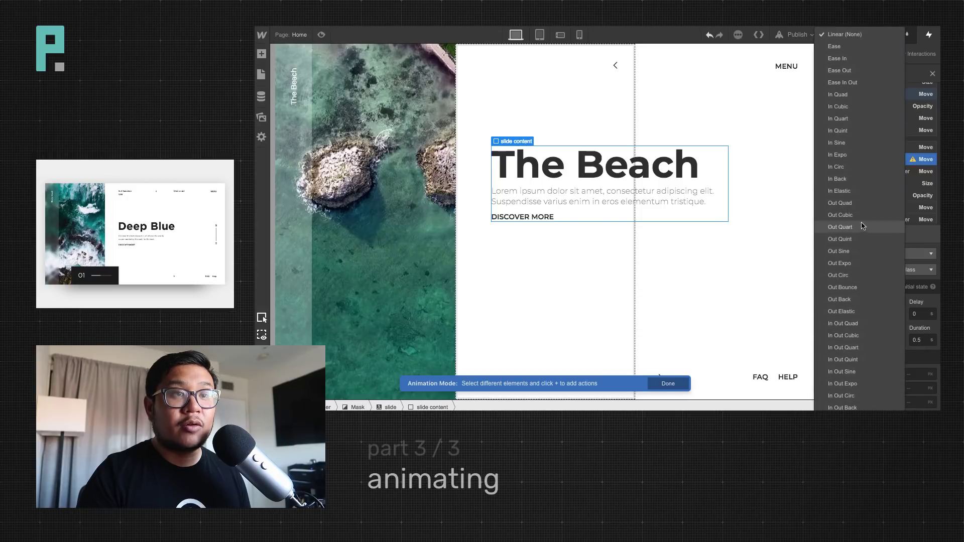
left_click(853, 239)
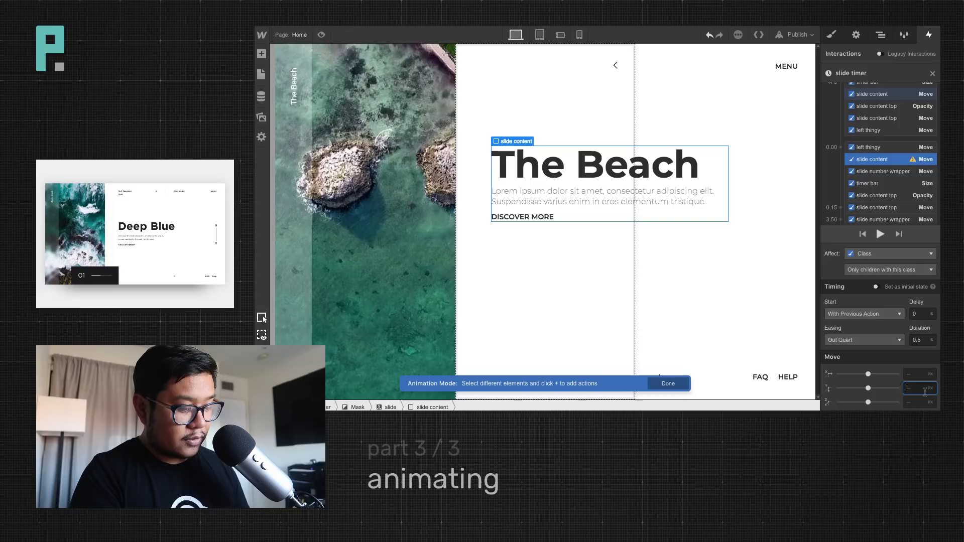
key("Return")
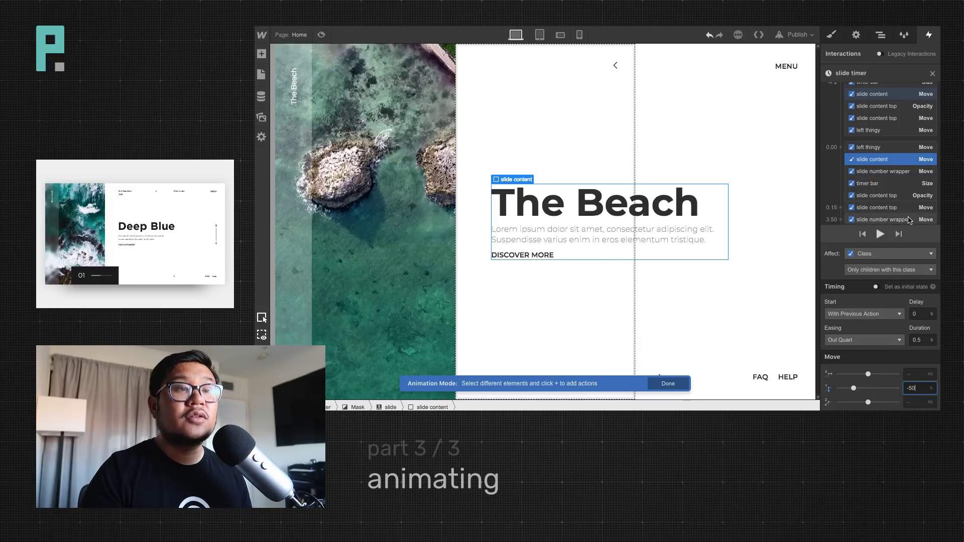
Add an initial-state Opacity action for the slide content and set it to 0%
scroll(904, 221, "up", 3)
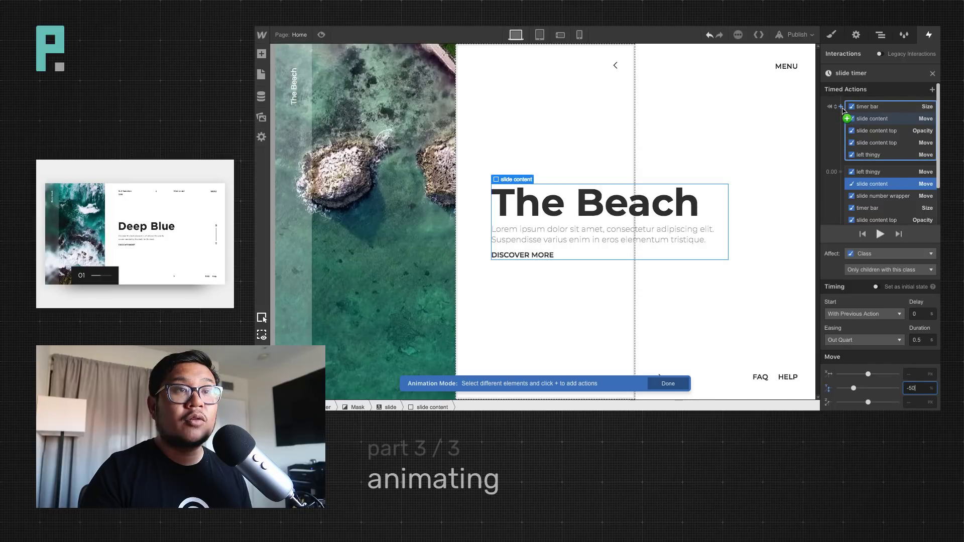
left_click(841, 106)
left_click(835, 197)
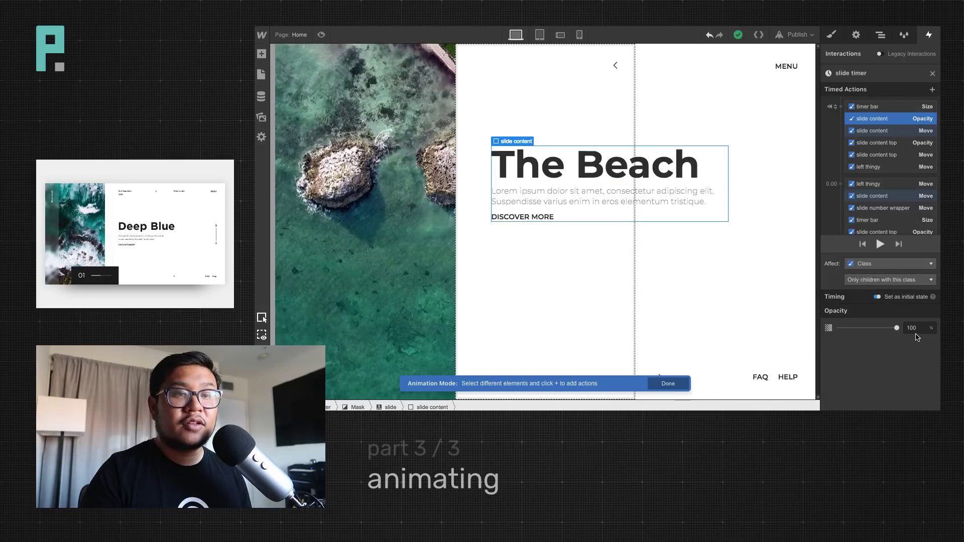
left_click(915, 329)
type("0")
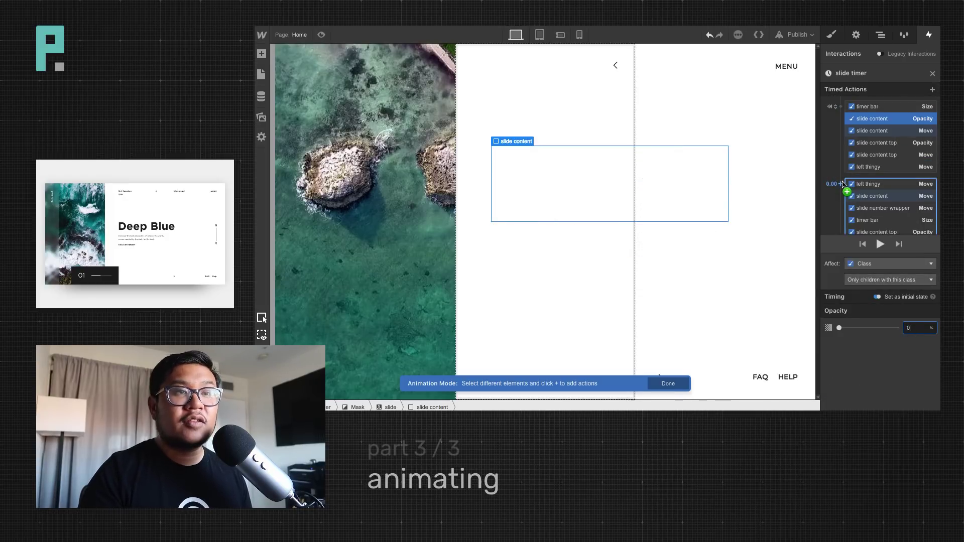
Add a slide content Opacity action of 100% at 0.00 with Out Quart easing and play the animation
left_click(842, 185)
left_click(864, 274)
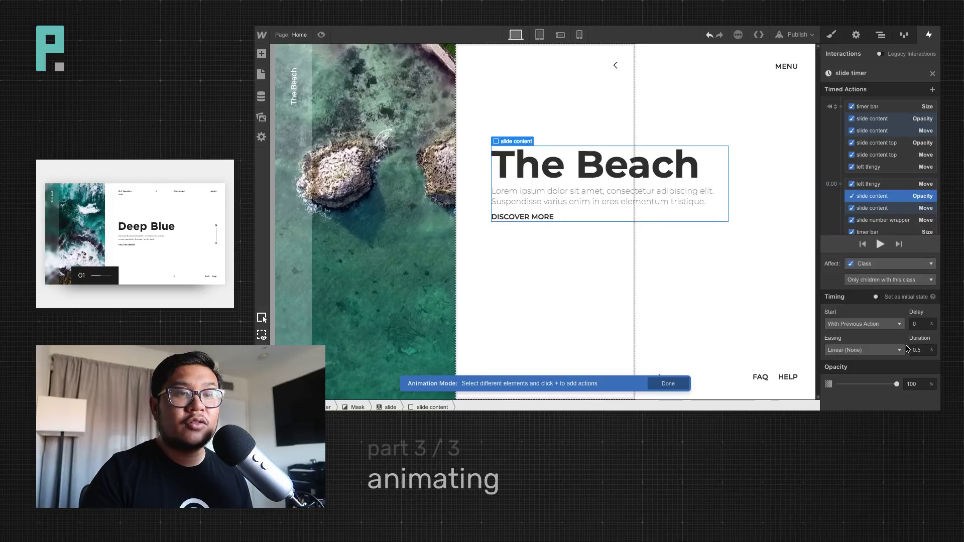
left_click(879, 345)
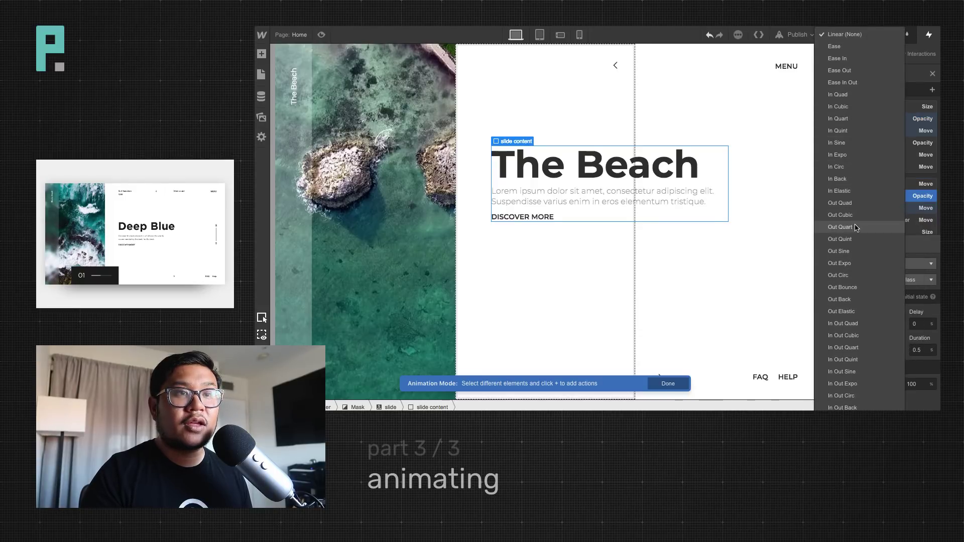
left_click(857, 227)
left_click(880, 244)
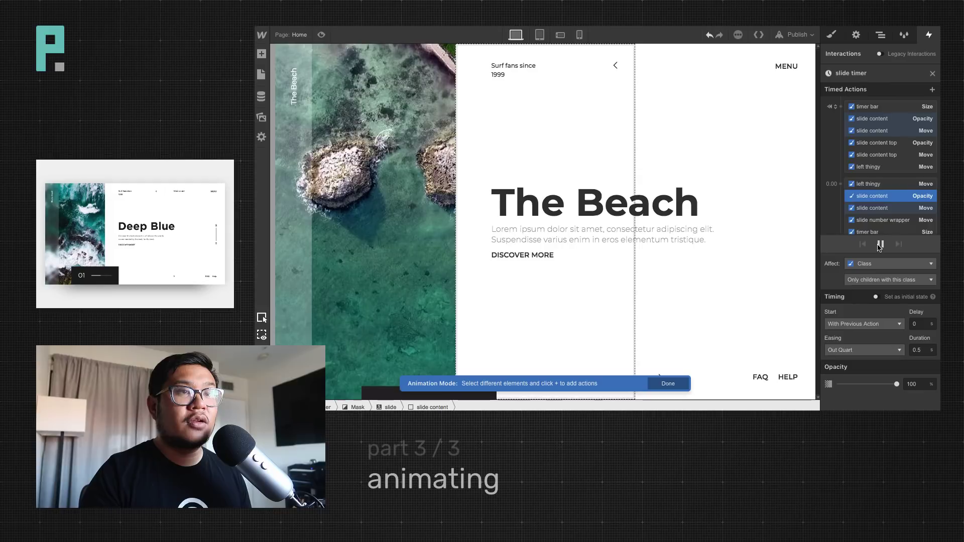
left_click(880, 245)
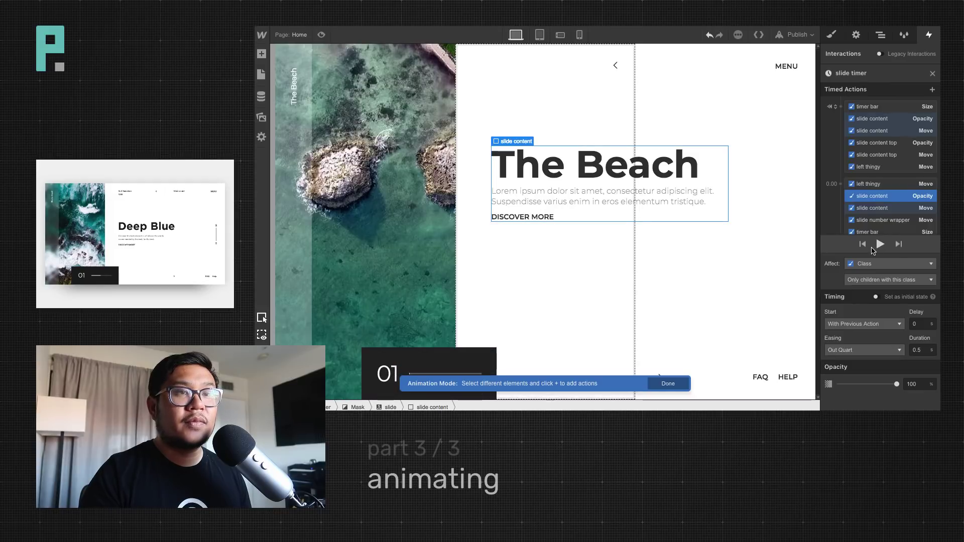
Set the delay of both timed slide content actions, Opacity and Move, to 0.25 s and preview the slider
left_click(885, 206)
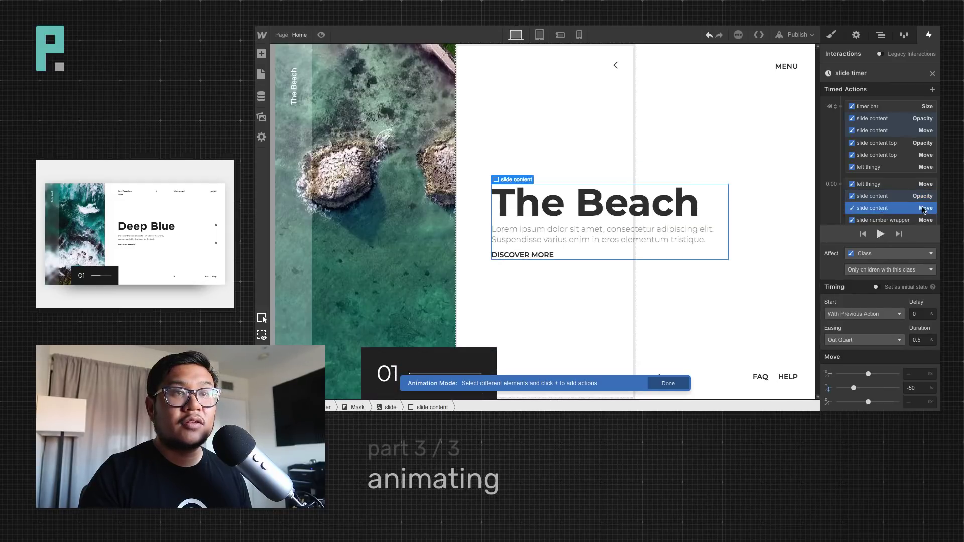
left_click(888, 196, "shift")
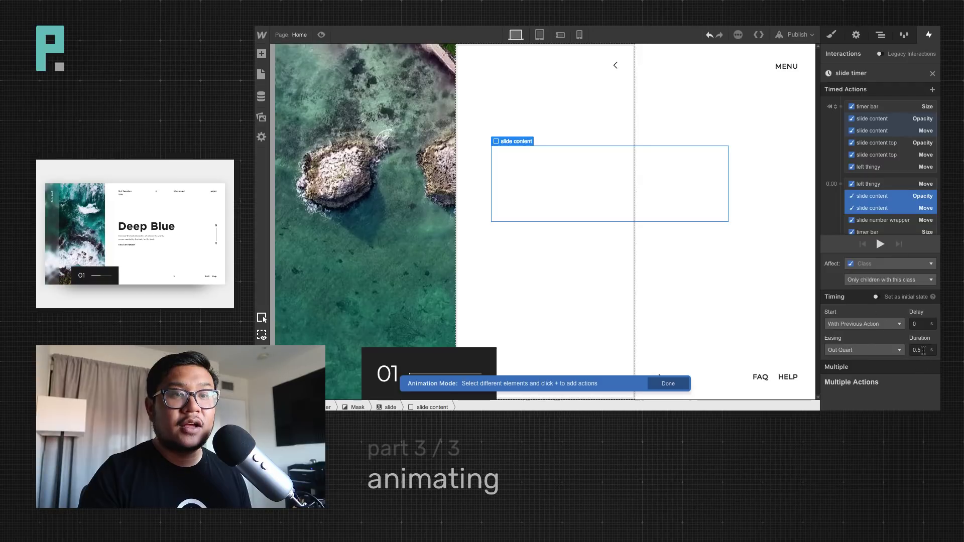
left_click(907, 324)
scroll(857, 187, "down", 1)
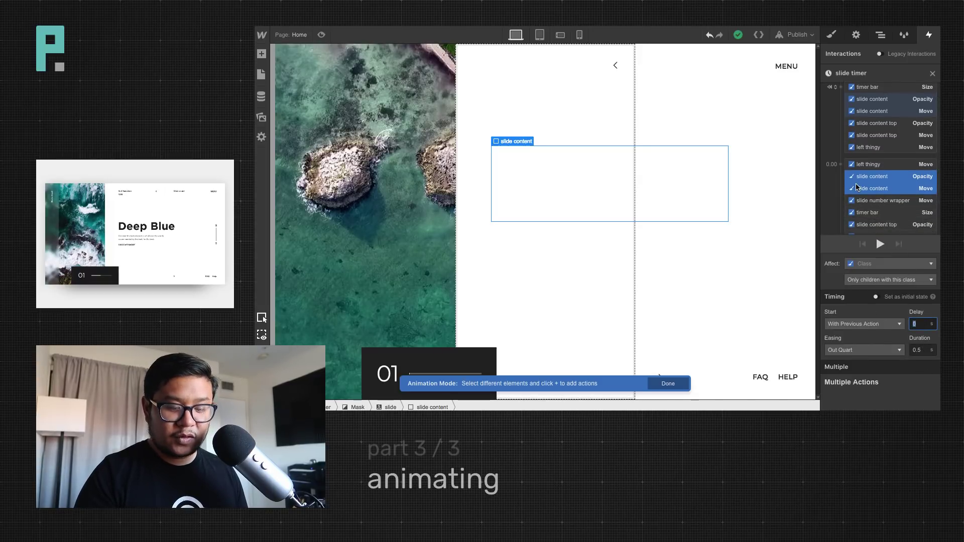
type("0.25")
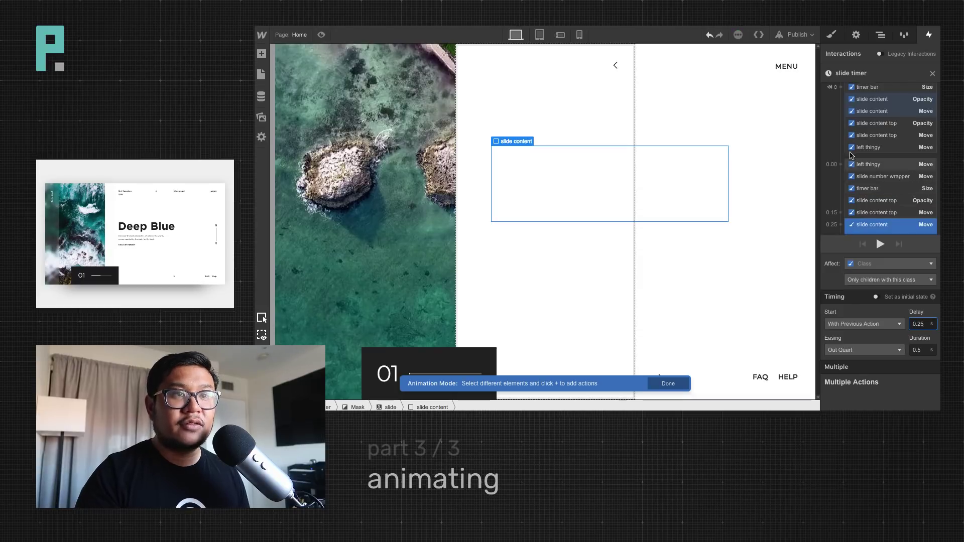
scroll(896, 196, "down", 1)
scroll(895, 196, "down", 1)
left_click(881, 244)
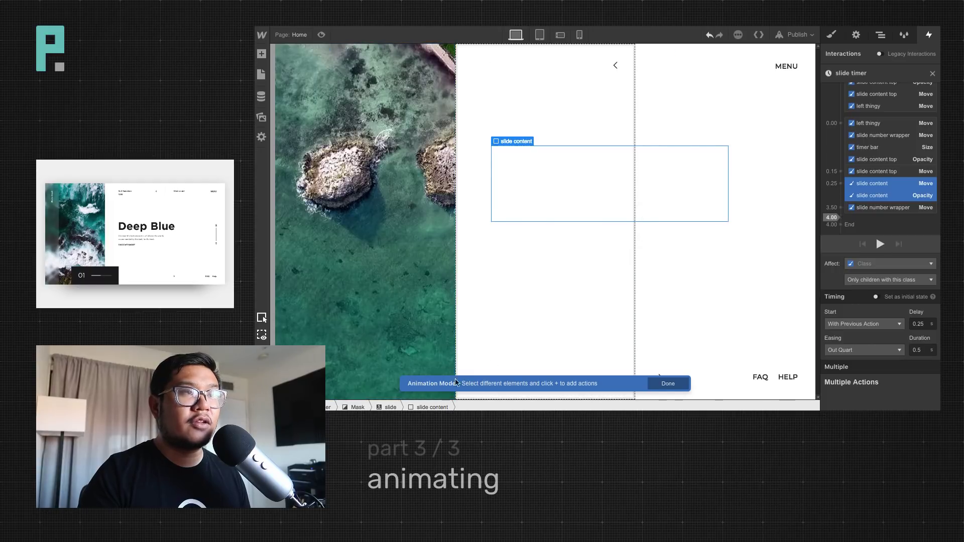
left_click(322, 36)
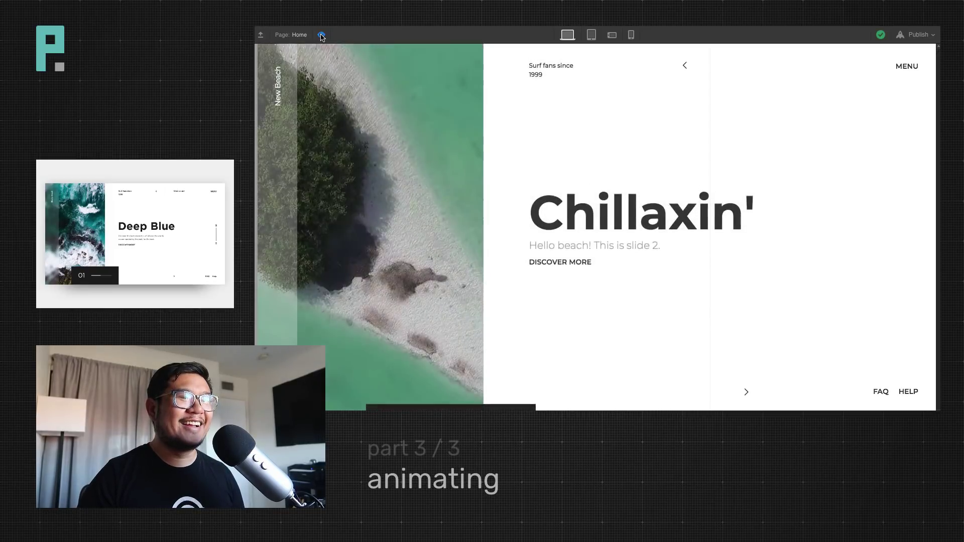
left_click(321, 35)
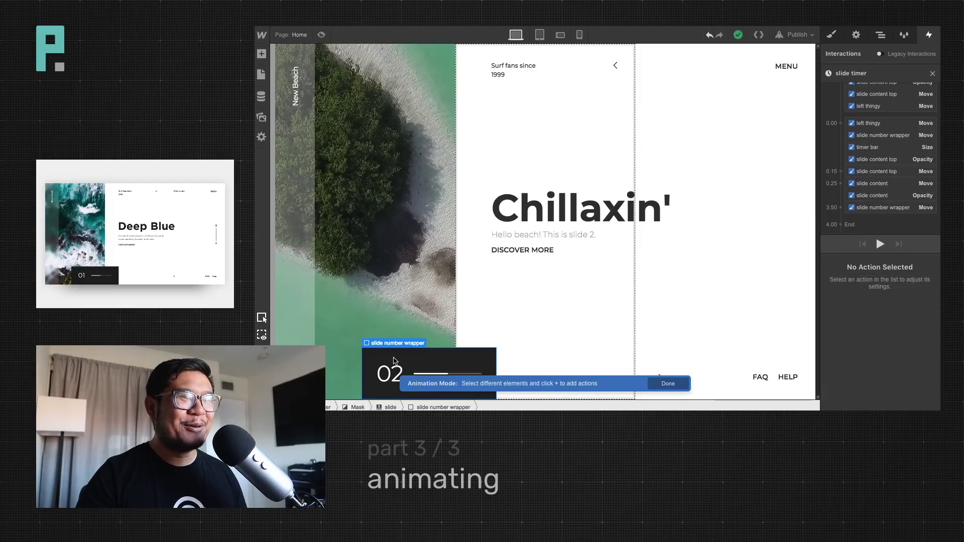
Leave the "slide timer" animation and reopen it from the second slide's slider trigger
scroll(890, 176, "up", 3)
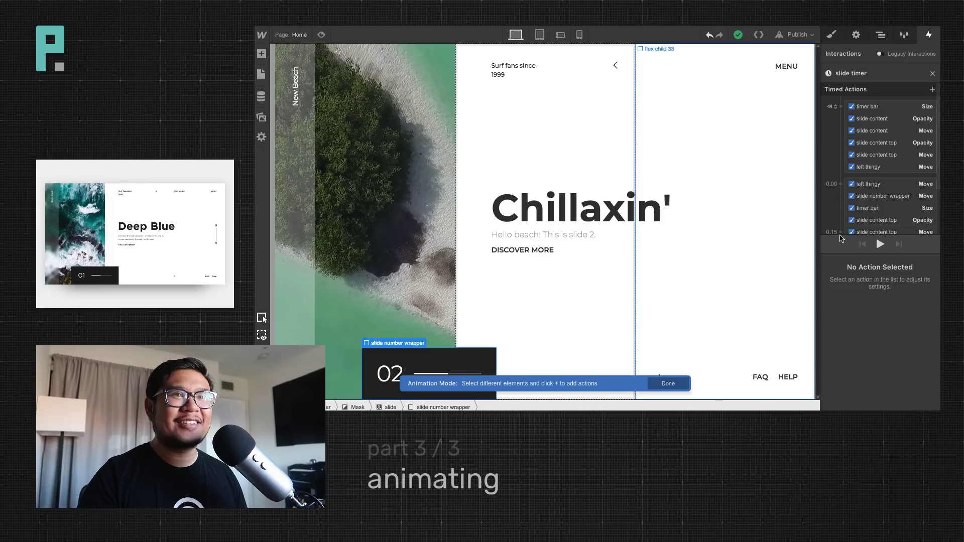
left_click(932, 73)
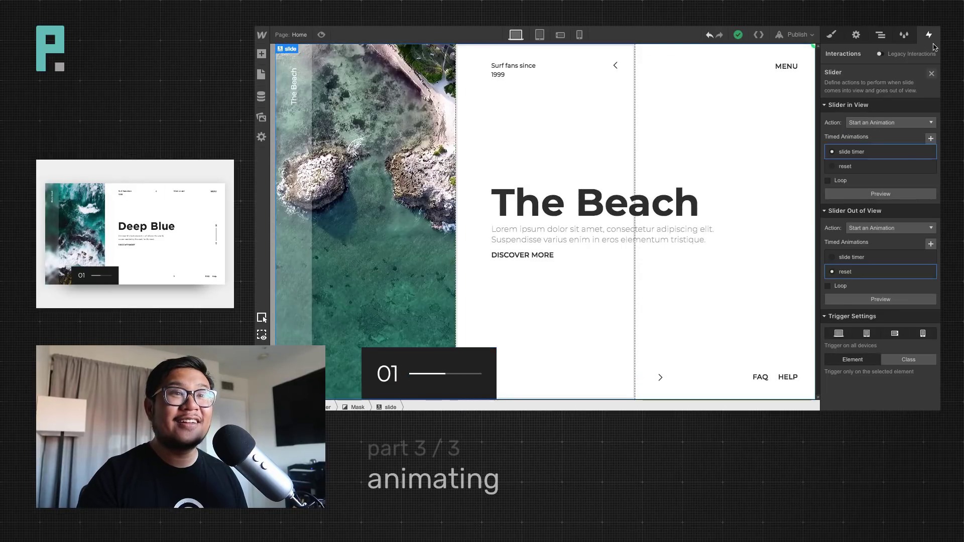
left_click(881, 34)
left_click(867, 170)
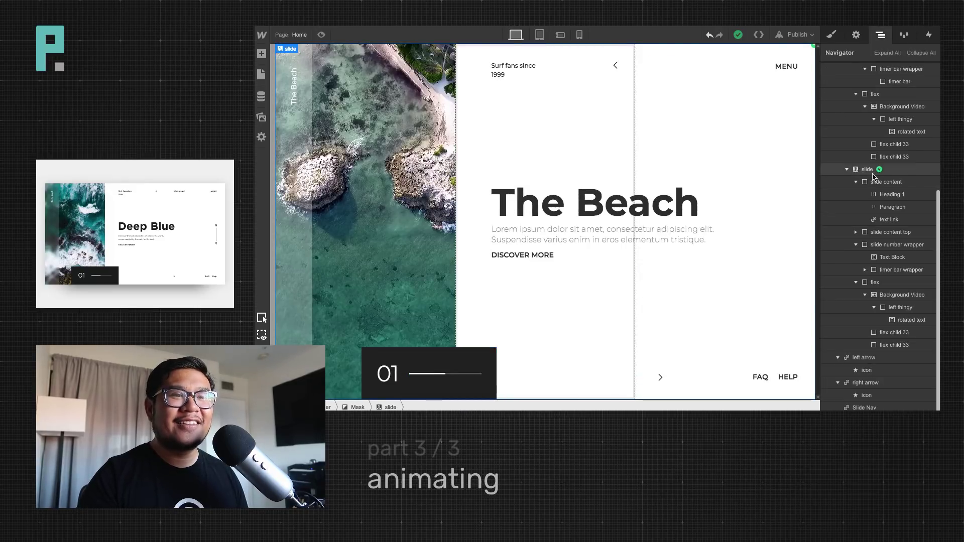
scroll(884, 268, "up", 3)
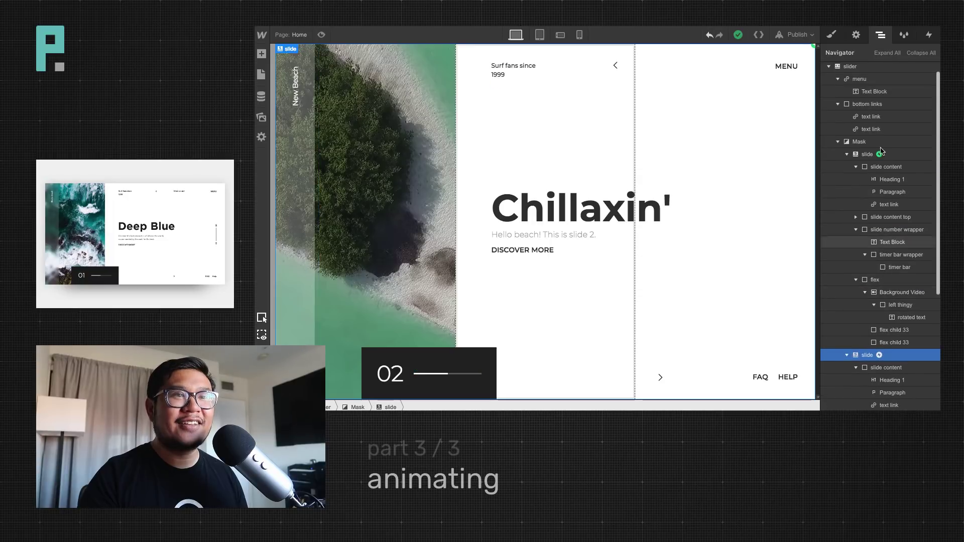
left_click(928, 35)
left_click(848, 92)
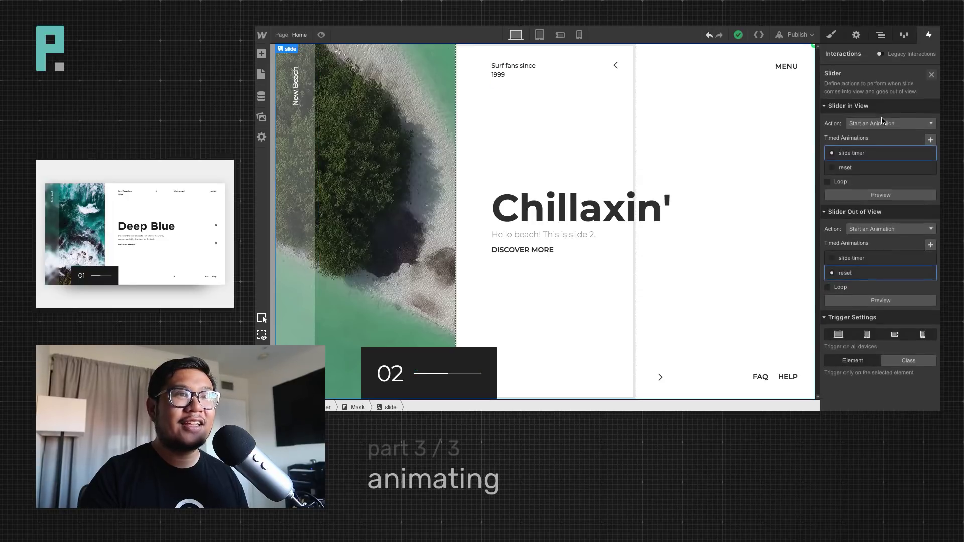
left_click(854, 158)
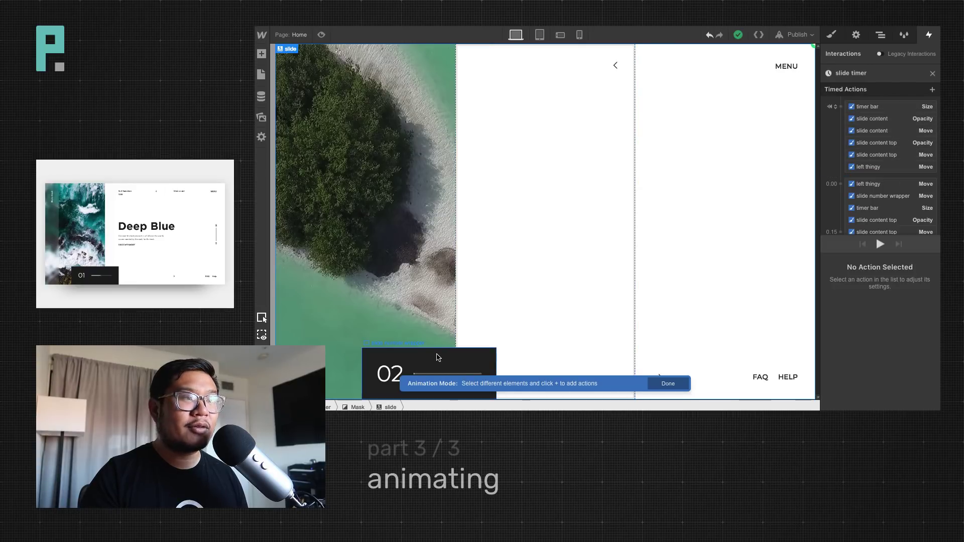
Set the duration of the slide number wrapper's Move action at 0.00 to 0.5 s and preview the slider
left_click(438, 358)
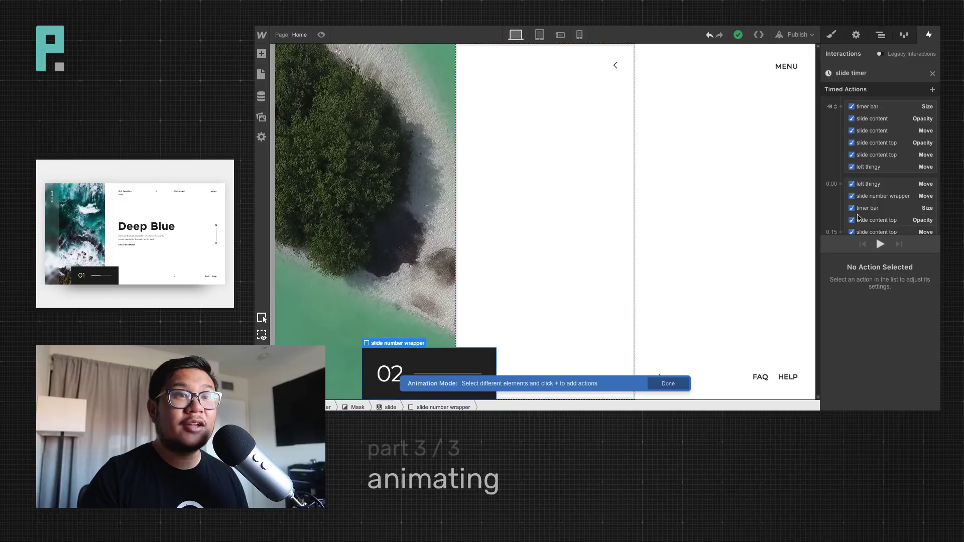
left_click(889, 198)
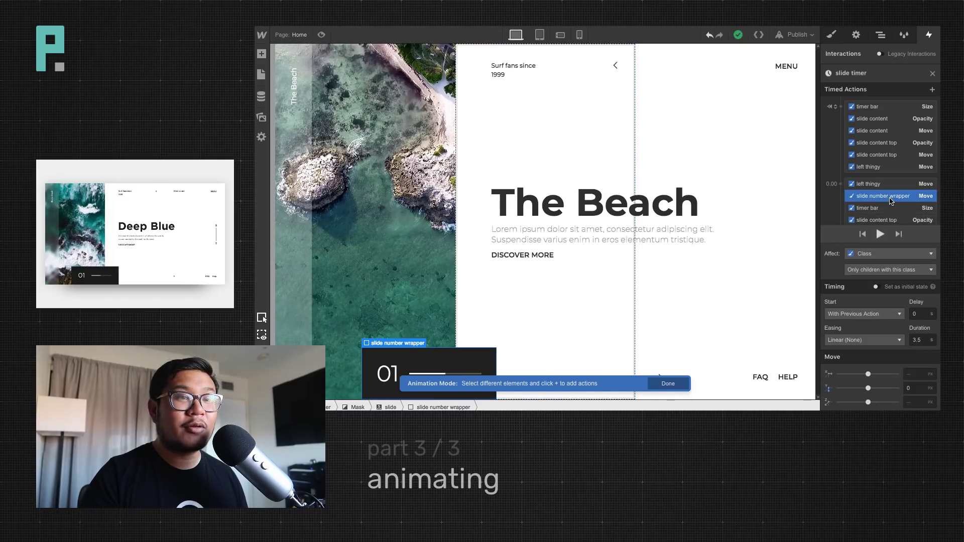
scroll(890, 201, "down", 3)
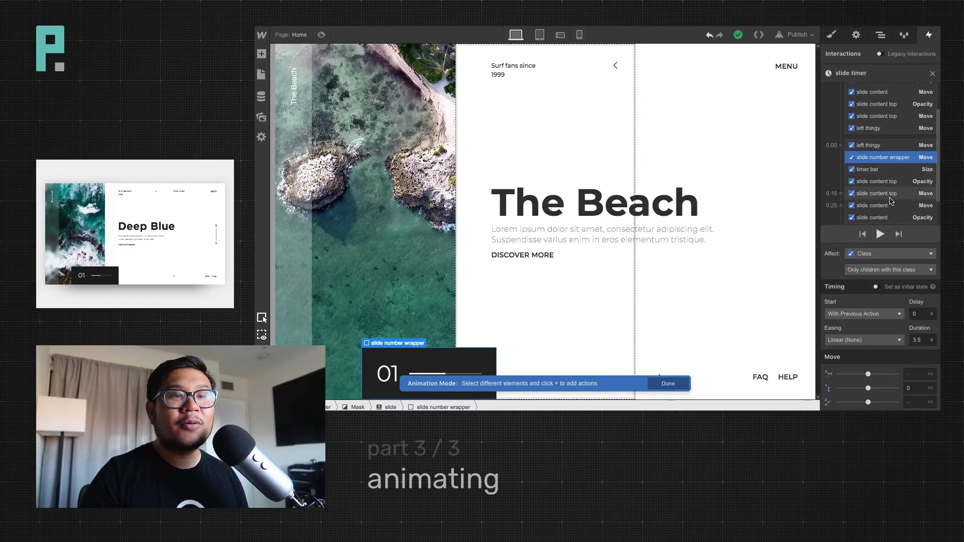
scroll(891, 200, "up", 1)
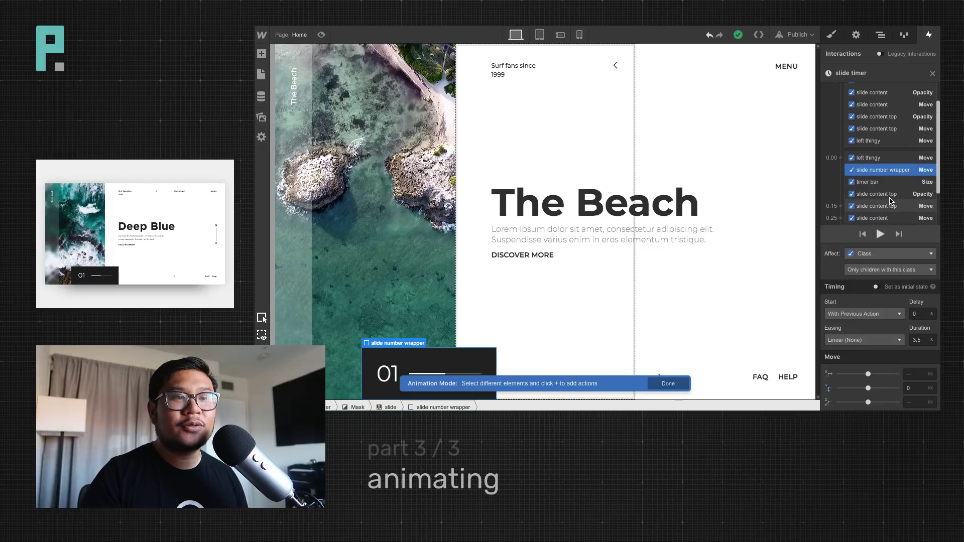
scroll(891, 200, "up", 3)
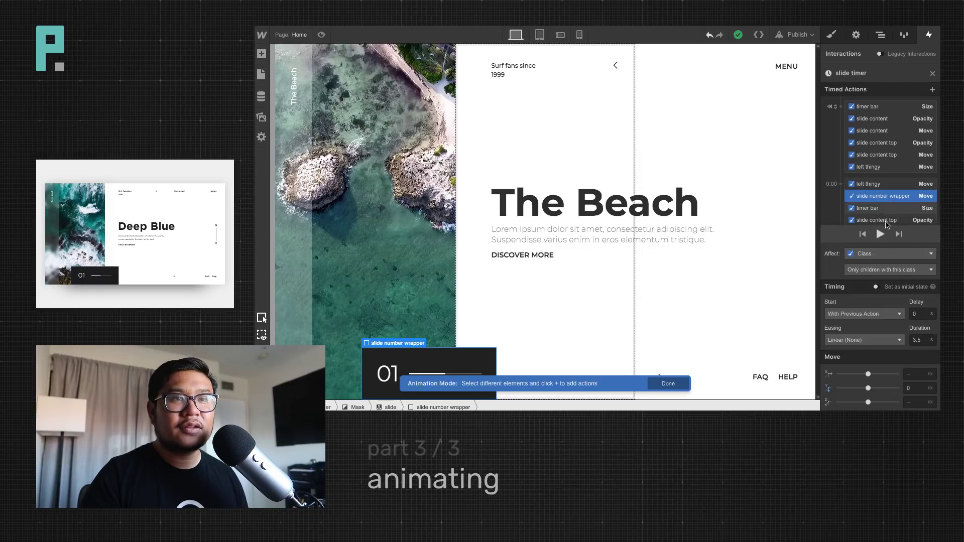
left_click(920, 340)
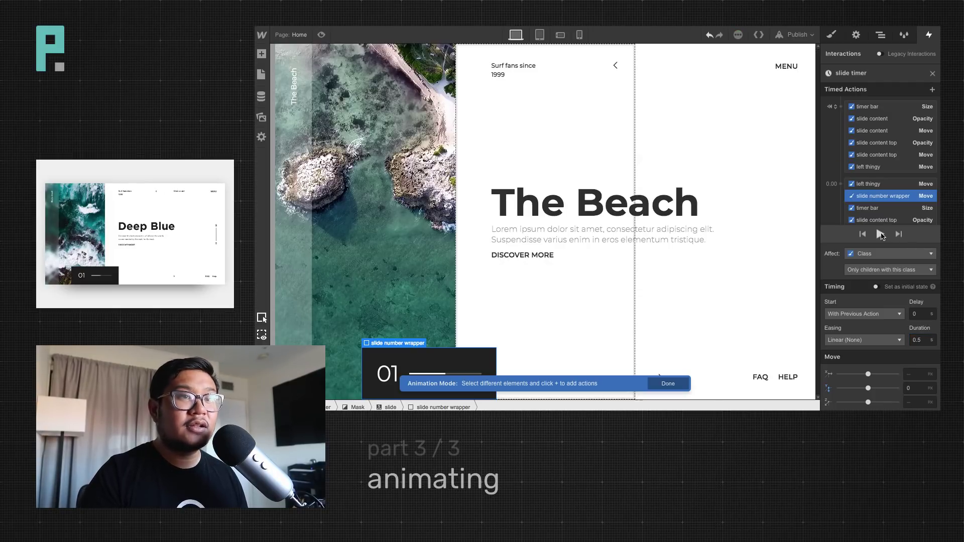
left_click(881, 235)
scroll(887, 209, "down", 3)
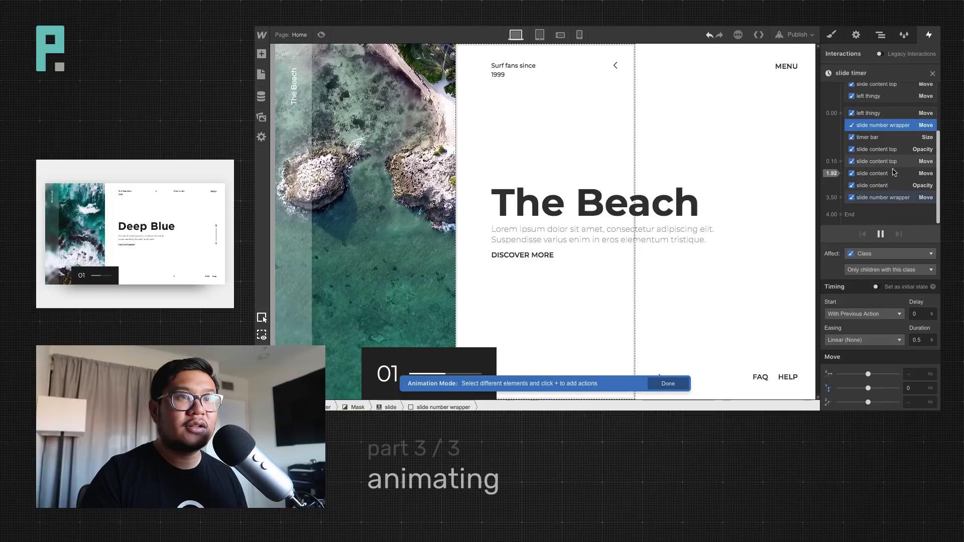
left_click(322, 35)
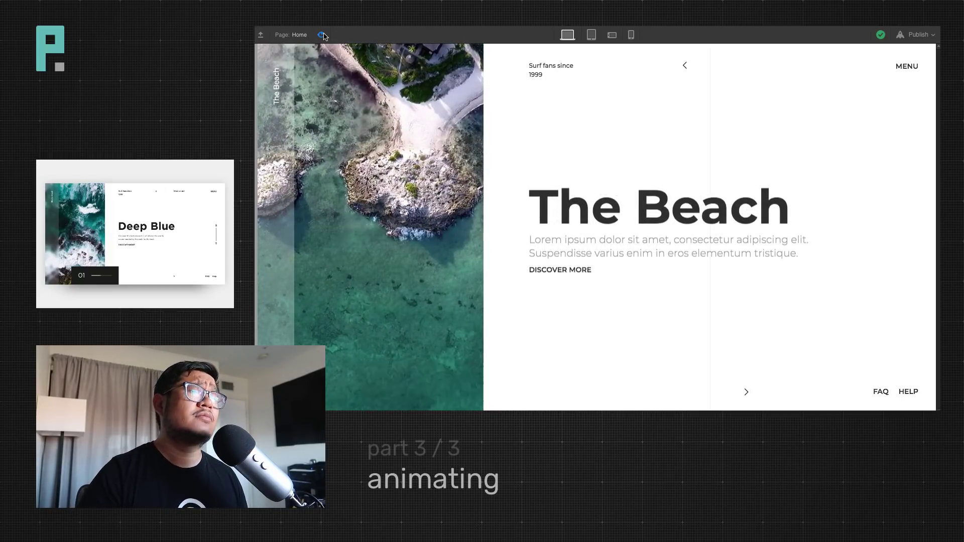
left_click(322, 35)
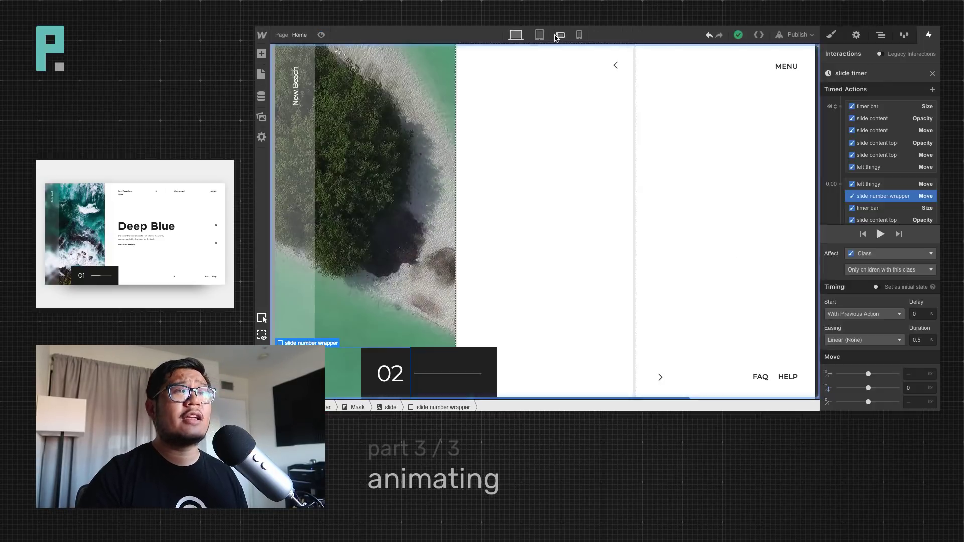
Open the second slide's out-of-view "reset" animation and review its slide number wrapper Move and timer bar Size actions
left_click(881, 35)
left_click(880, 170)
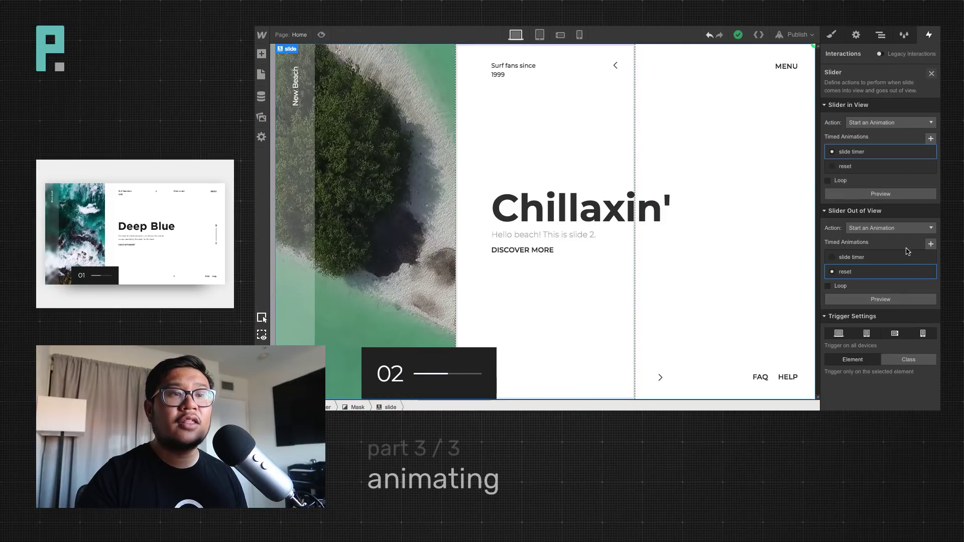
left_click(876, 271)
left_click(883, 120)
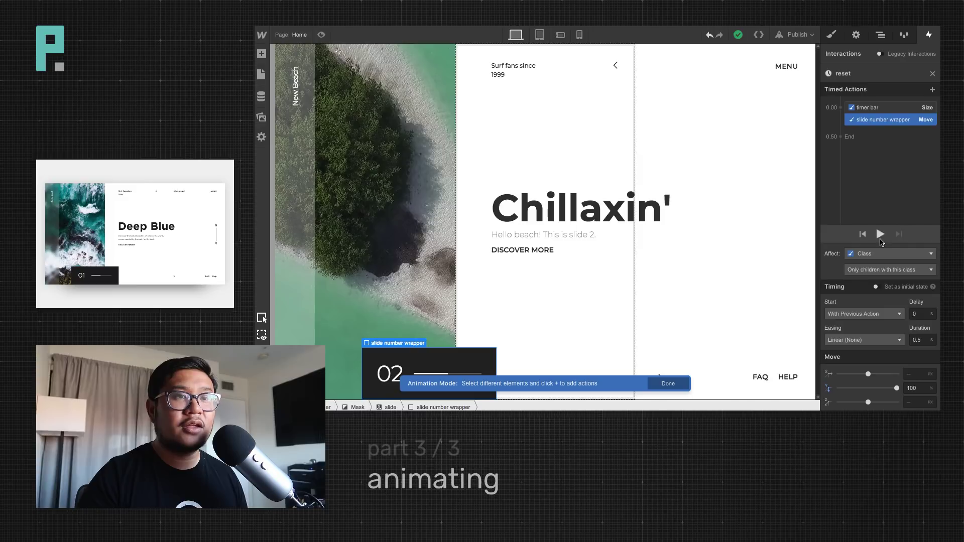
left_click(879, 108)
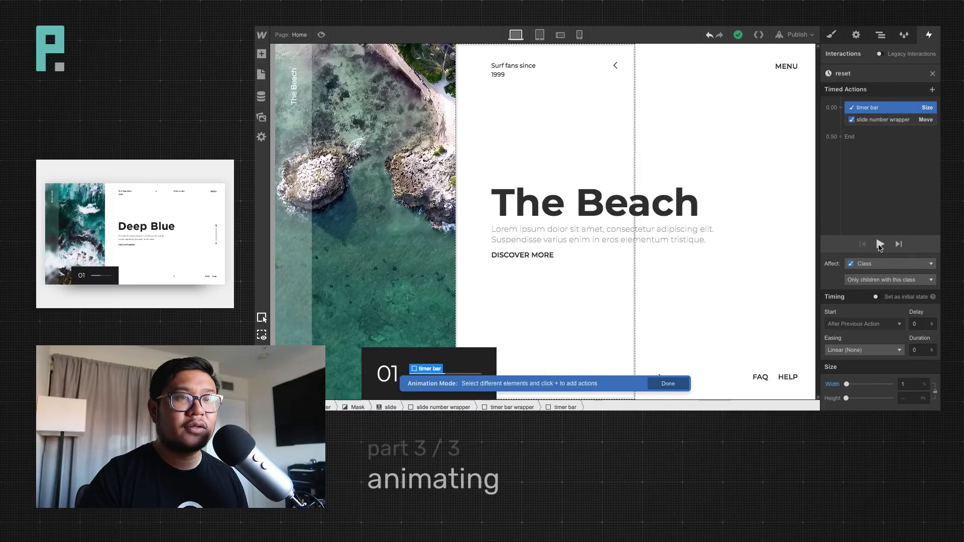
Switch to the "slide timer" animation and inspect the slide number wrapper's Move actions at 0.00 and 3.50
left_click(932, 74)
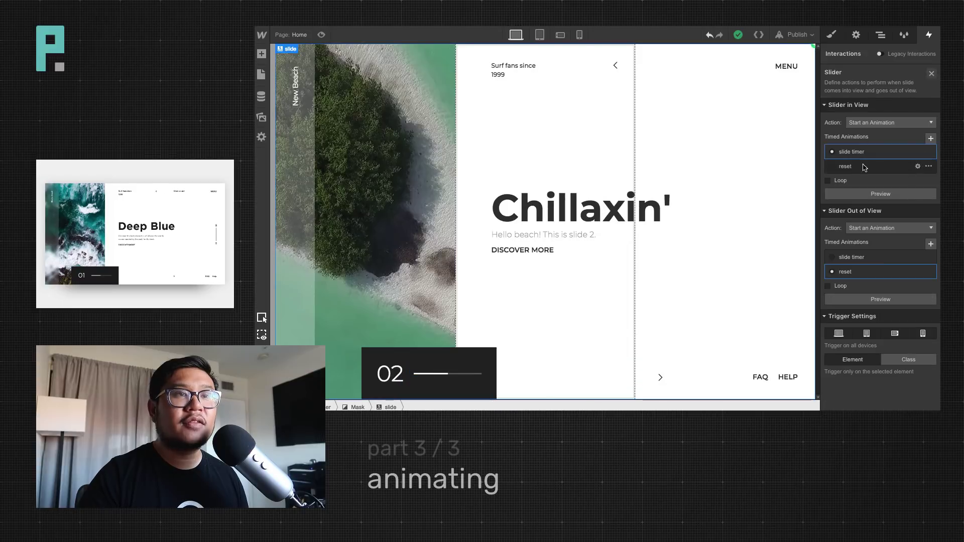
left_click(927, 160)
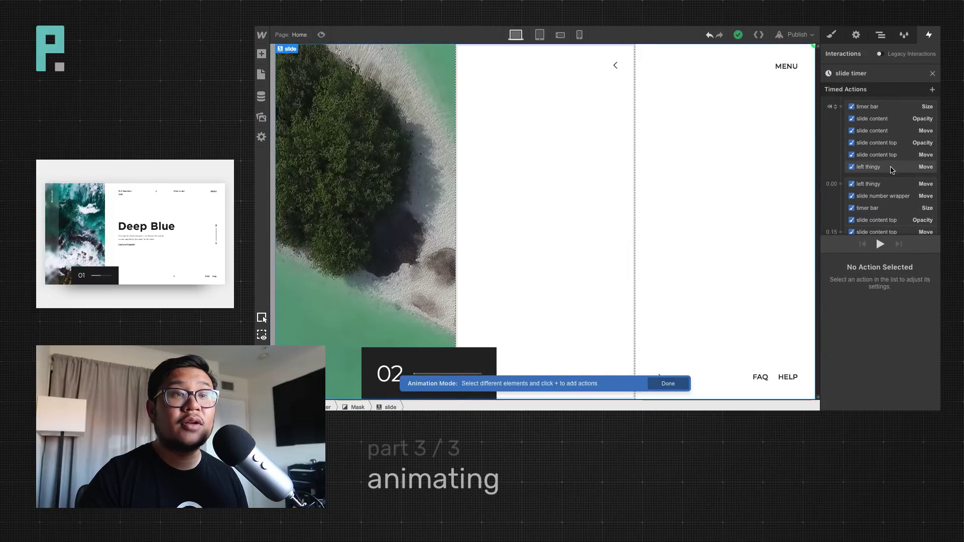
left_click(895, 199)
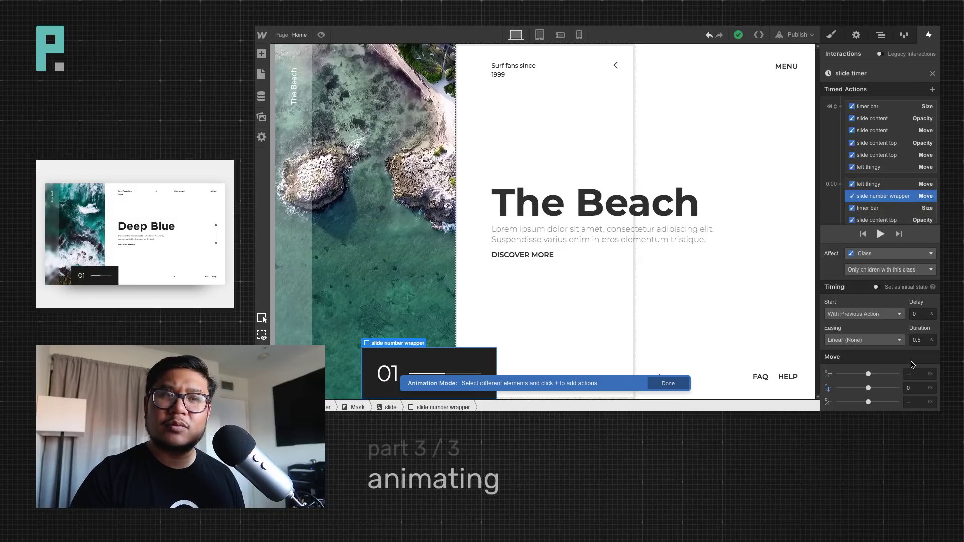
scroll(899, 191, "down", 3)
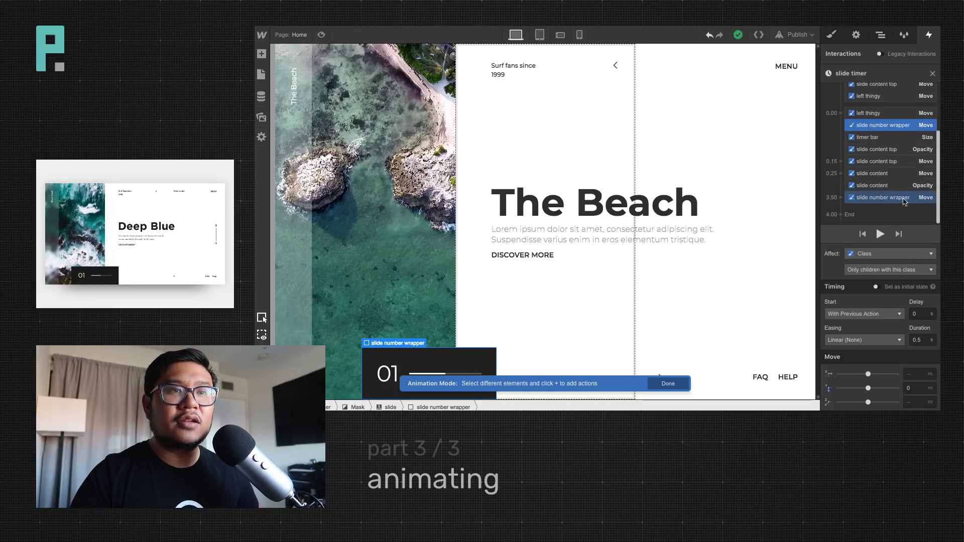
left_click(899, 201)
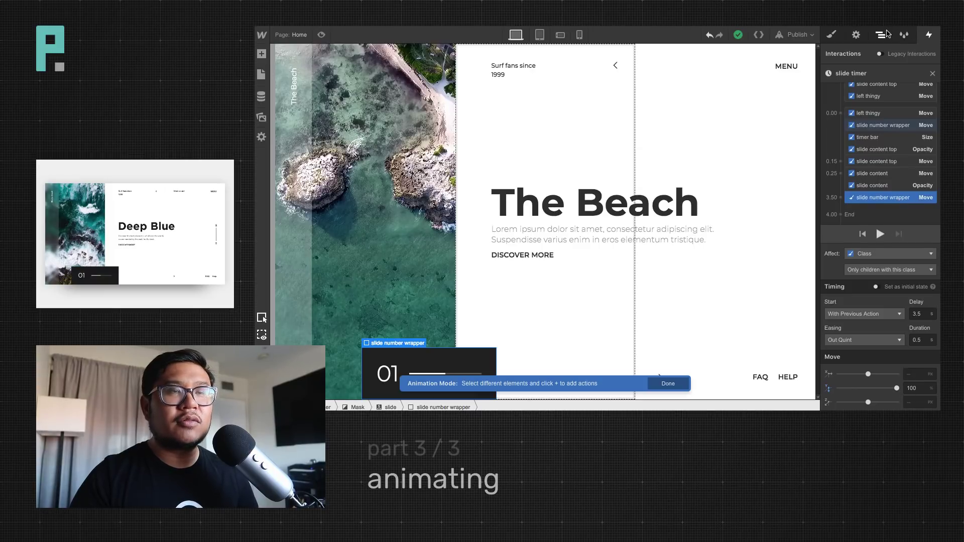
Check the slide number wrapper's Move action in the "reset" animation and preview the slider
left_click(933, 74)
left_click(917, 272)
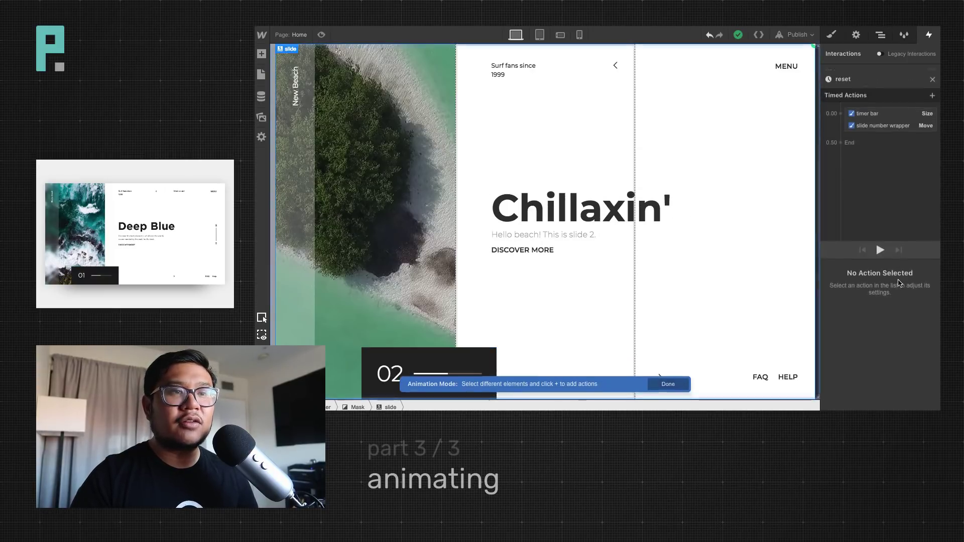
left_click(897, 121)
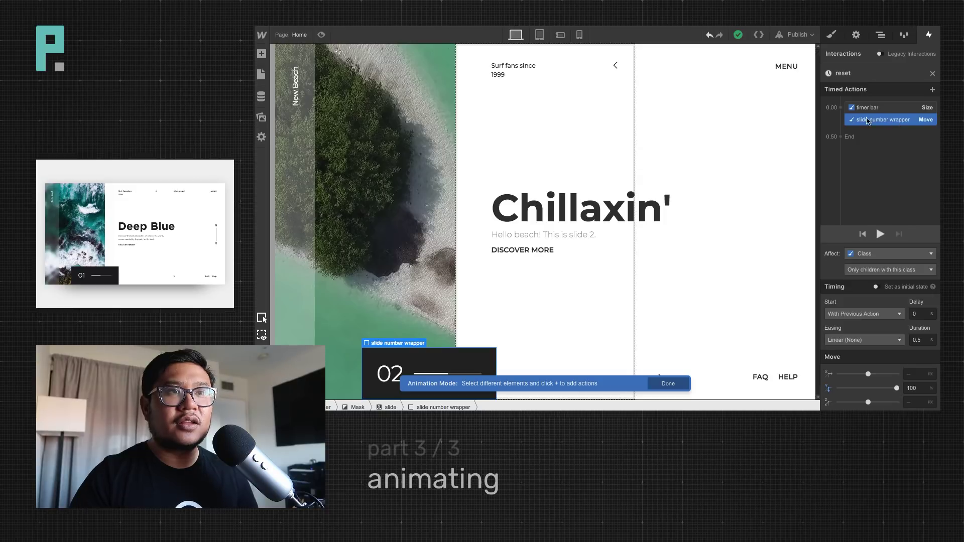
left_click_drag(867, 120, 842, 111)
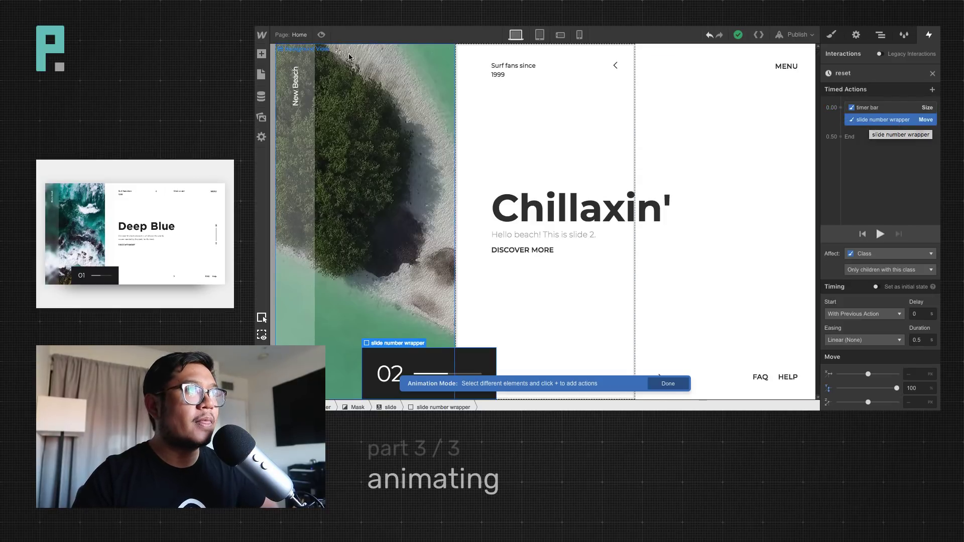
left_click(321, 35)
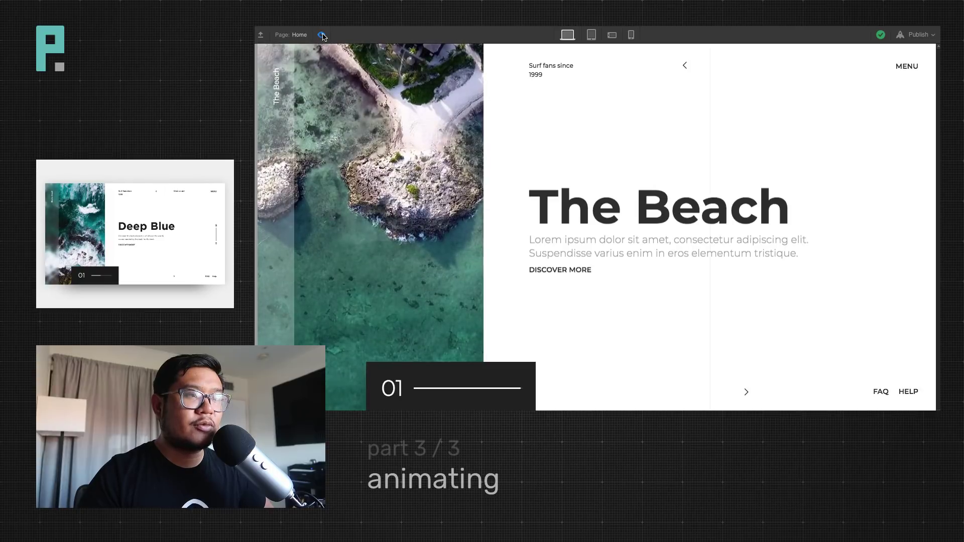
left_click(322, 35)
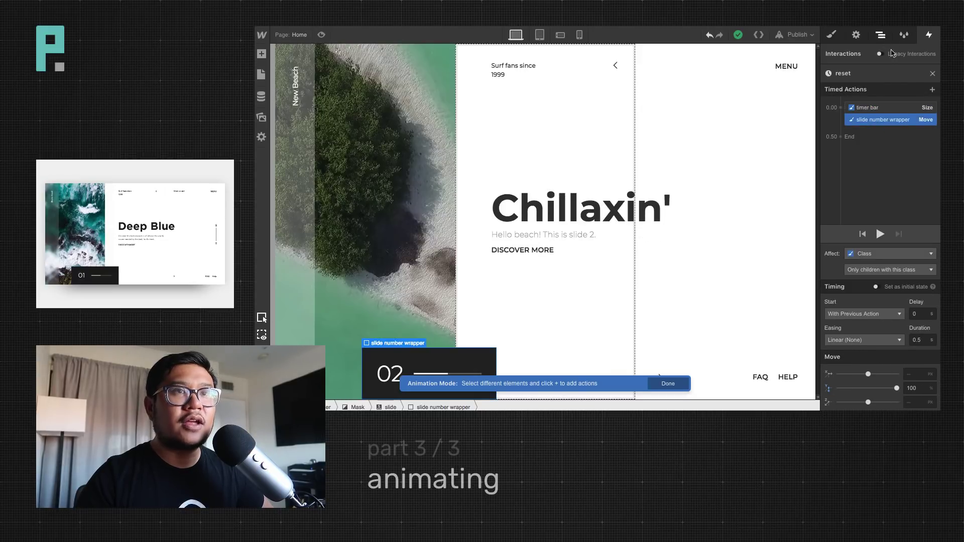
In the "slide timer" animation, set the slide number wrapper's vertical Move at 3.50 to 41%
left_click(933, 74)
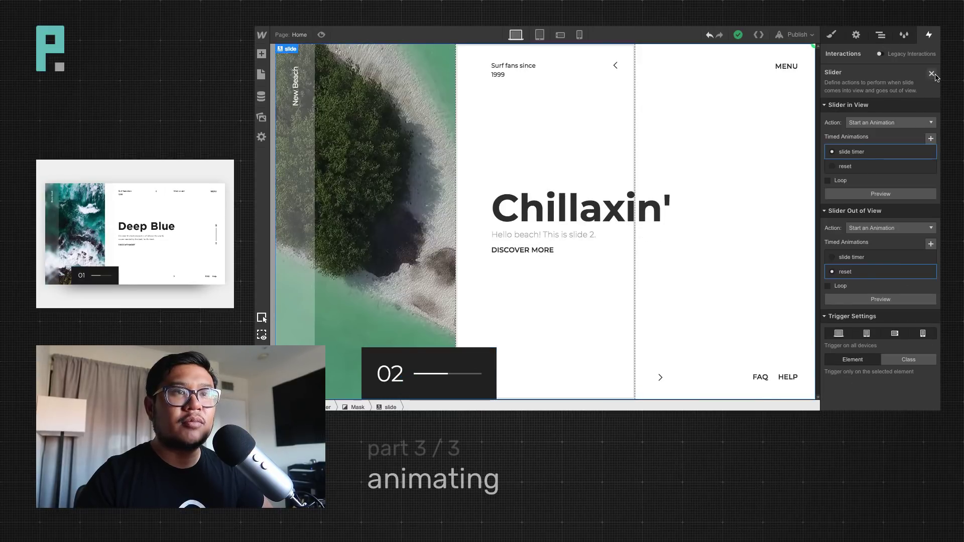
left_click(847, 163)
scroll(864, 208, "down", 3)
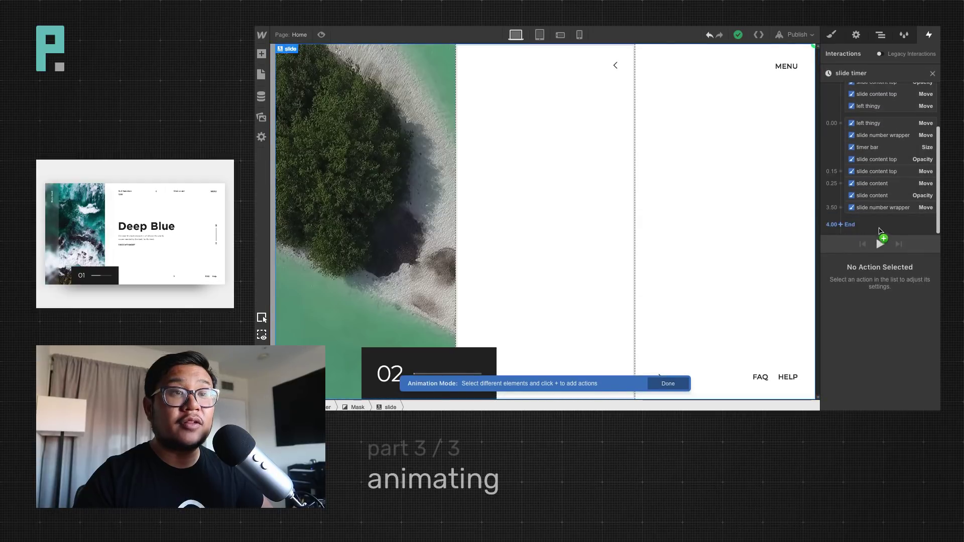
left_click(865, 209)
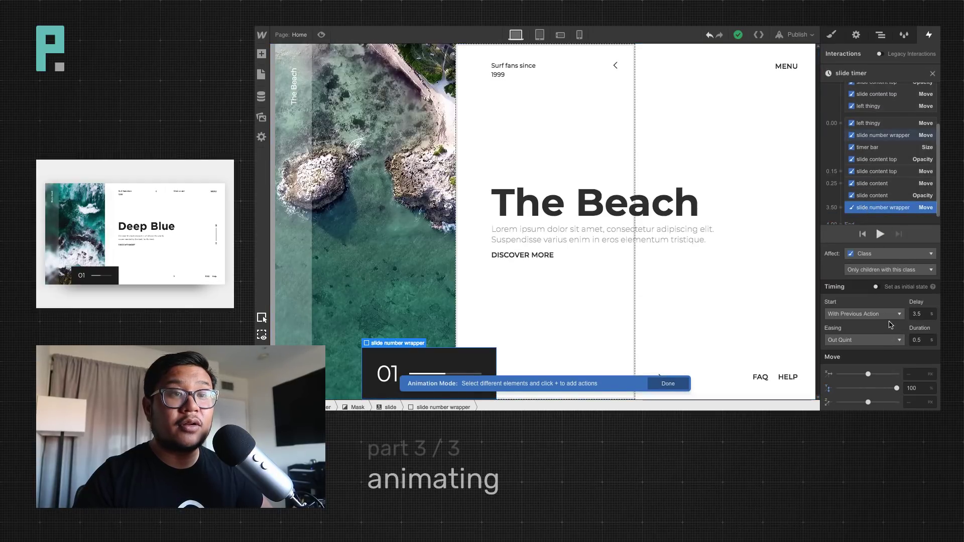
mouse_move(880, 220)
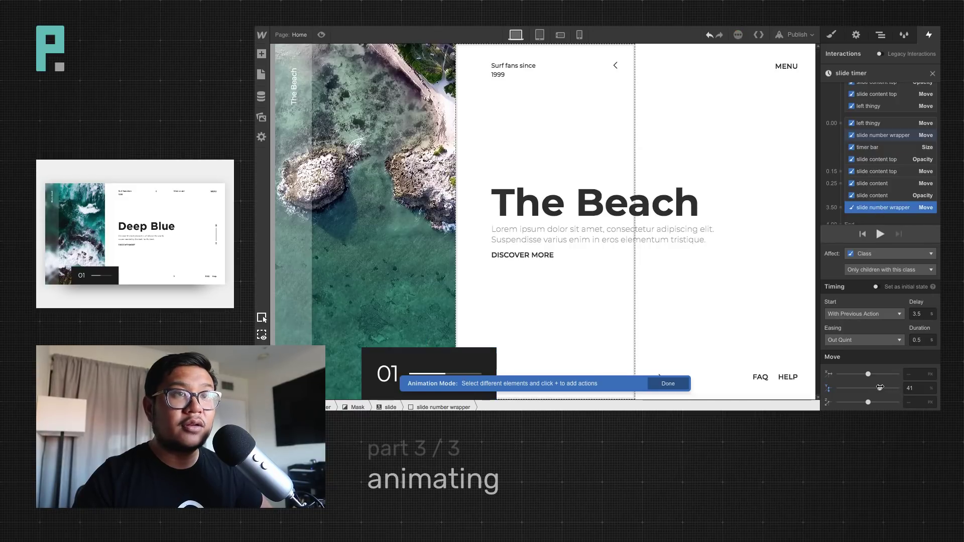
Open the "slide timer" animation from the second slide's trigger and check the slide number wrapper's Move at 3.50
left_click(881, 35)
scroll(877, 151, "up", 5)
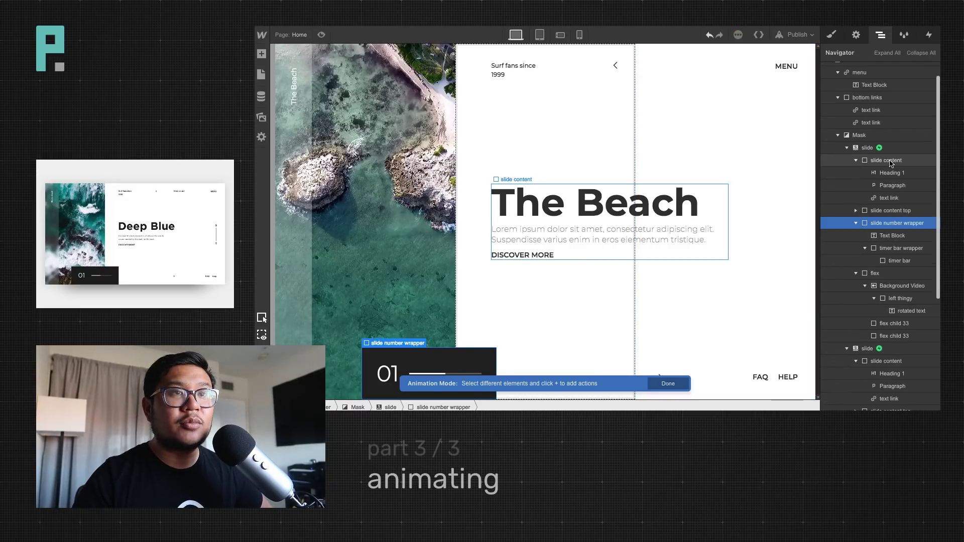
left_click(867, 148)
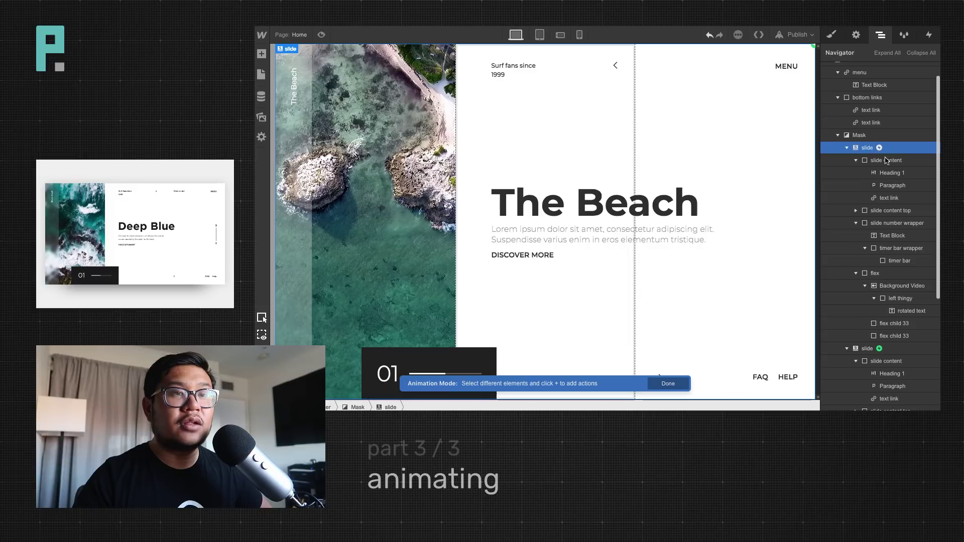
left_click(880, 351)
left_click(880, 349)
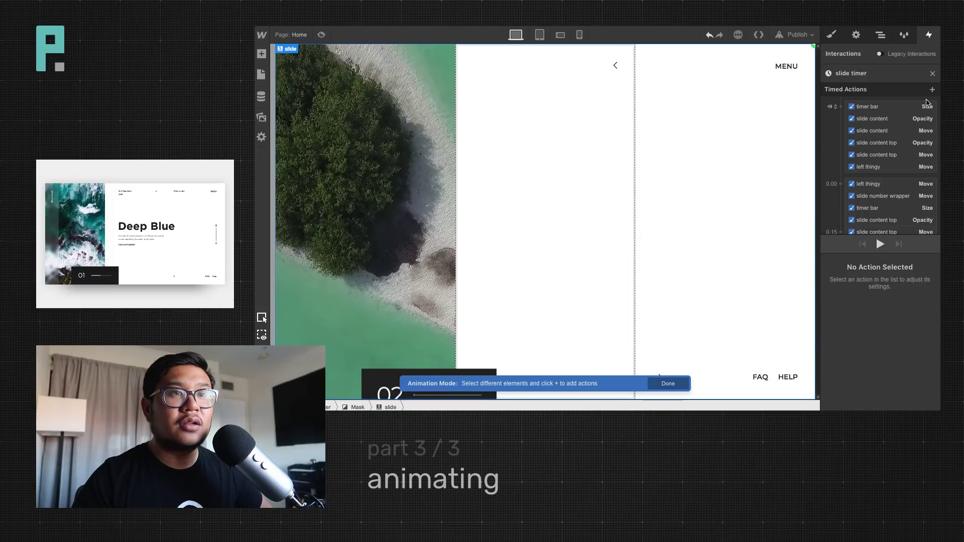
scroll(884, 211, "down", 2)
left_click(884, 208)
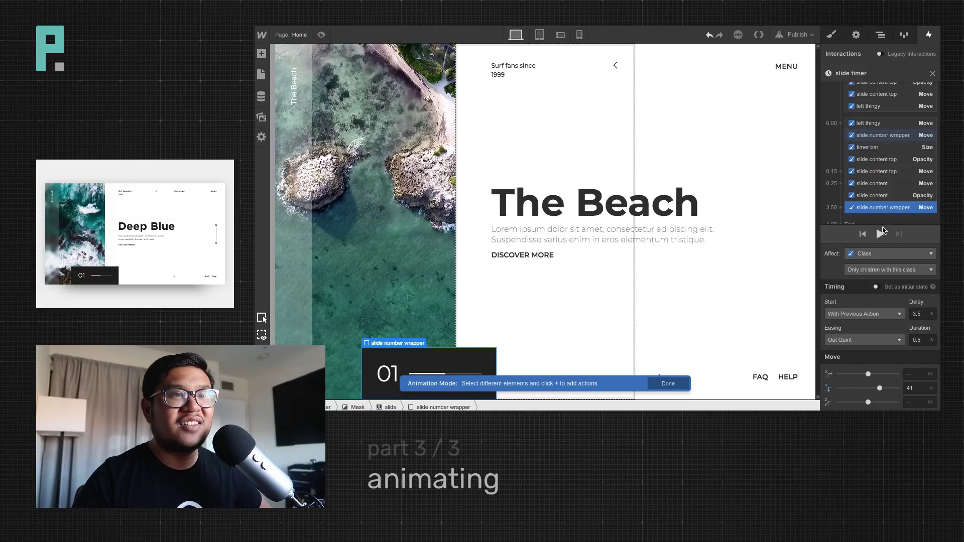
From the first slide's "slide timer" animation, set the slide number wrapper's vertical Move at 3.50 to 100%
left_click(880, 34)
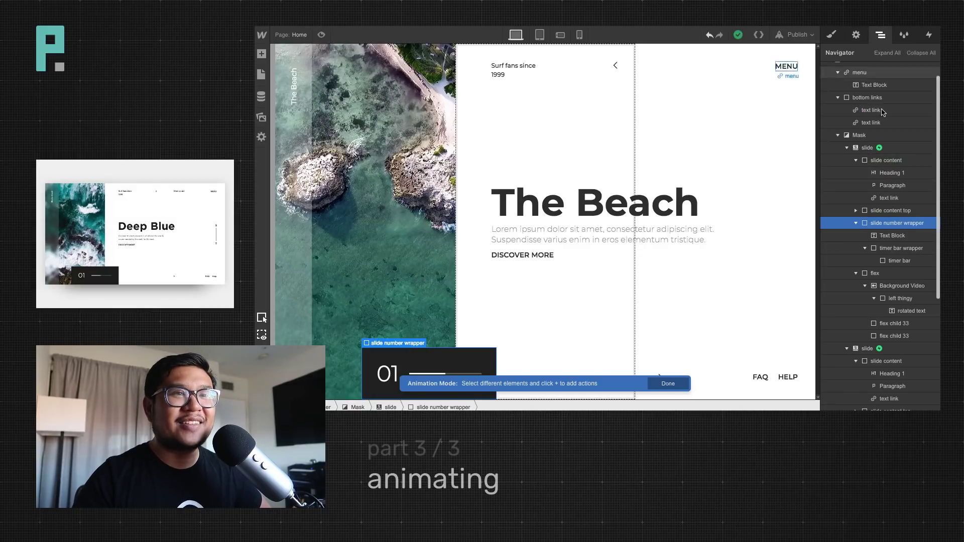
left_click(873, 150)
key("h")
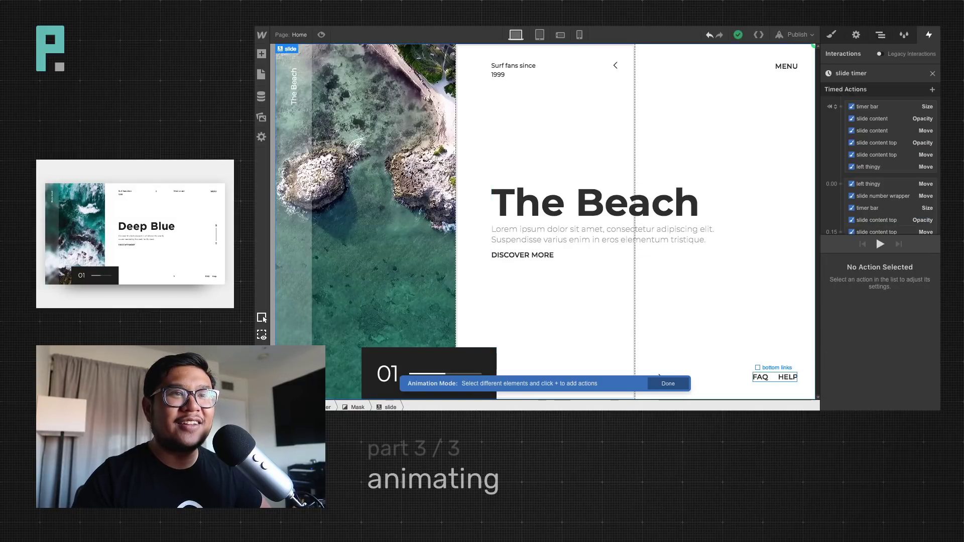
left_click(876, 143)
left_click(883, 196)
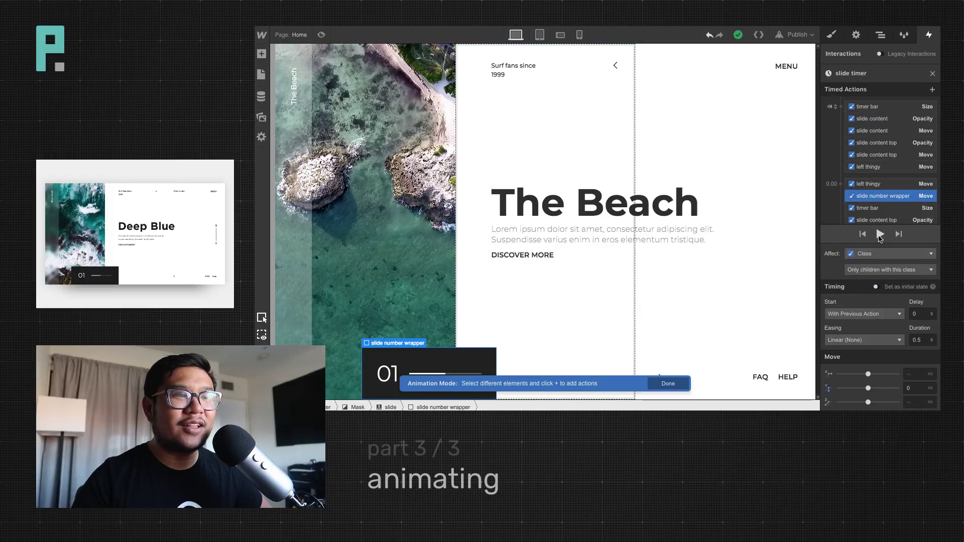
scroll(884, 211, "down", 3)
left_click(883, 197)
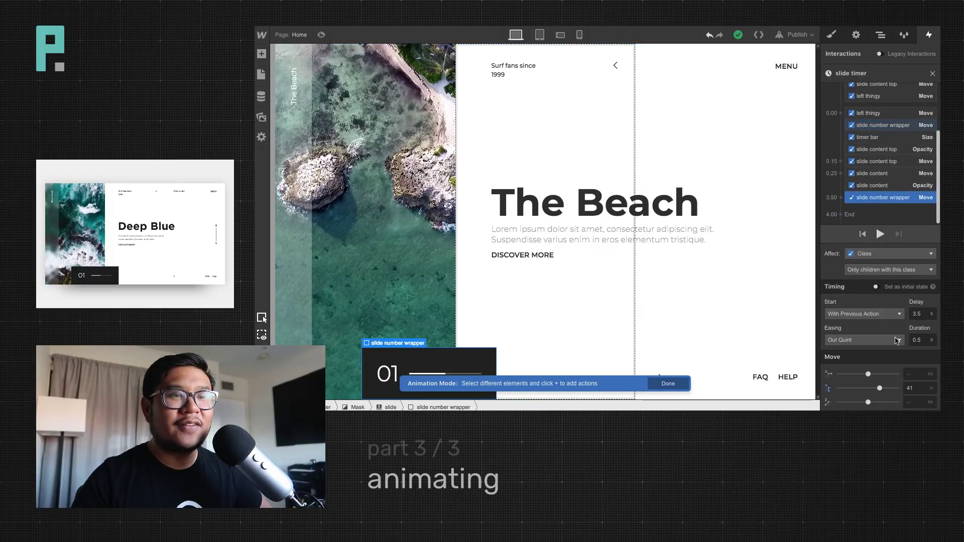
left_click_drag(880, 389, 898, 388)
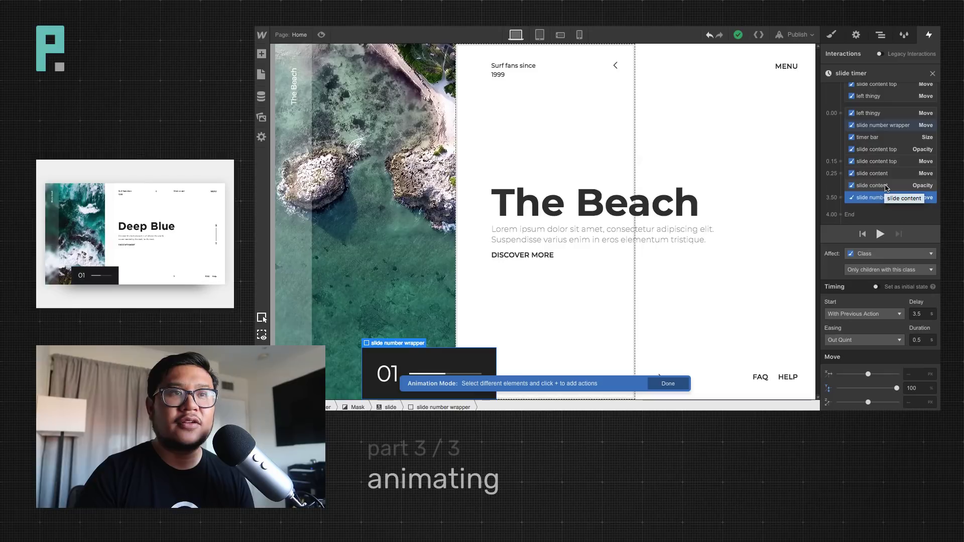
In the "reset" animation, add a Move action for the slide number wrapper ahead of the existing timed actions
left_click(933, 74)
left_click(852, 273)
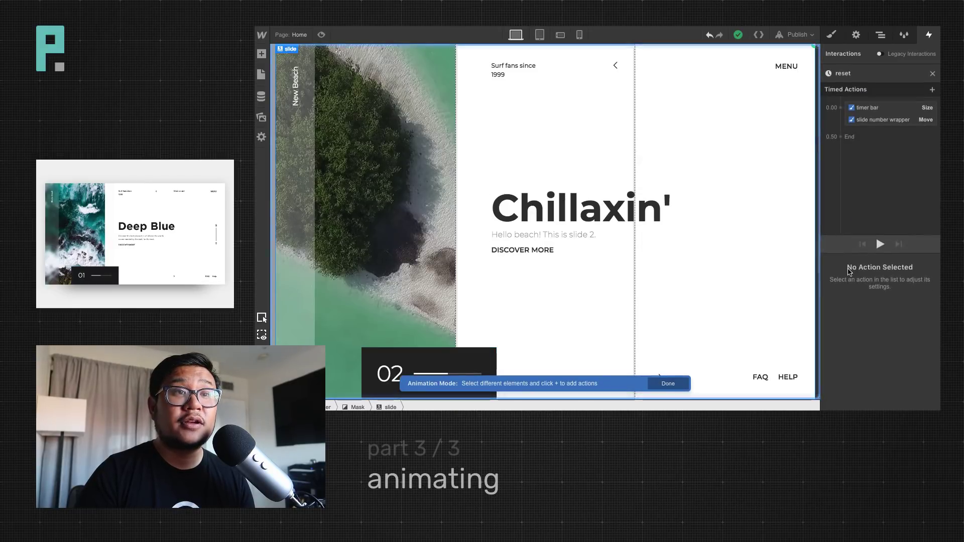
left_click(883, 120)
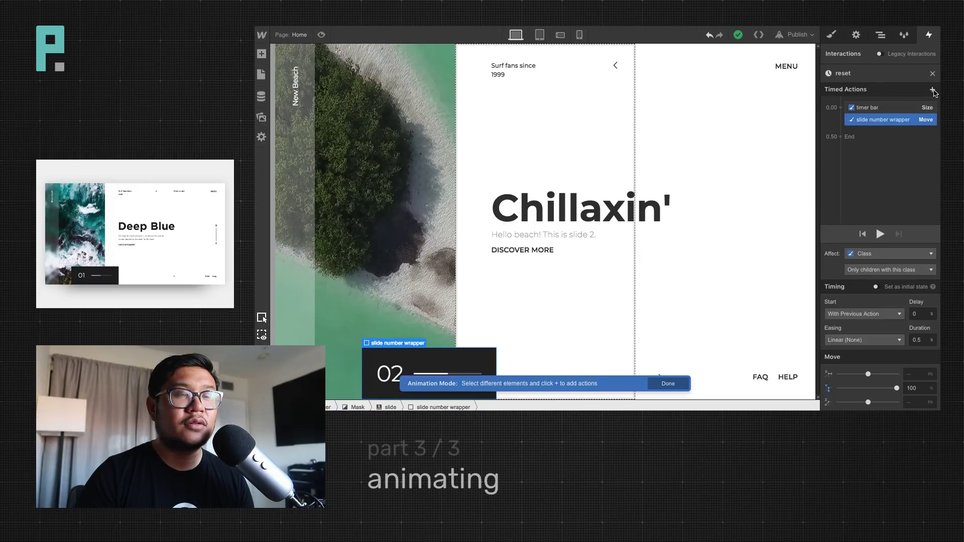
left_click(840, 107)
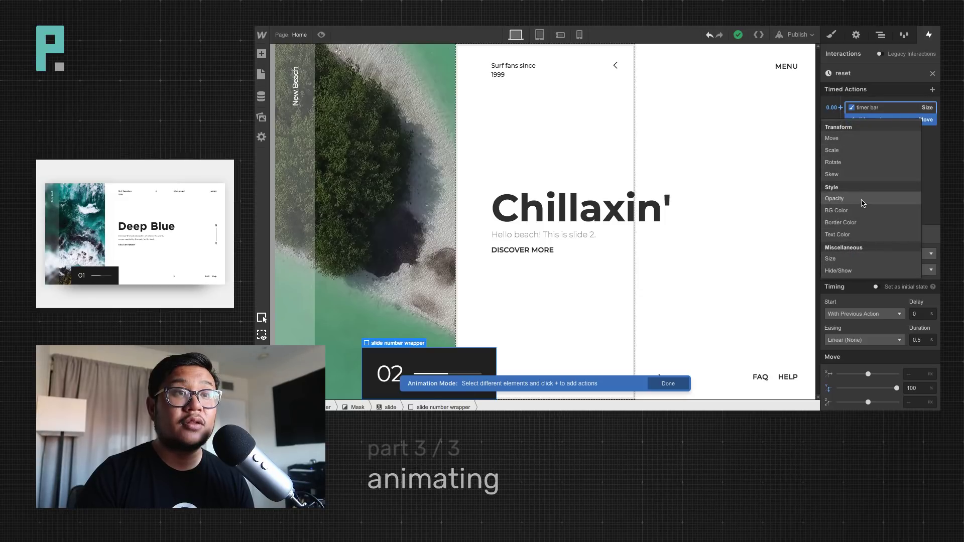
left_click(849, 139)
left_click_drag(883, 120, 886, 99)
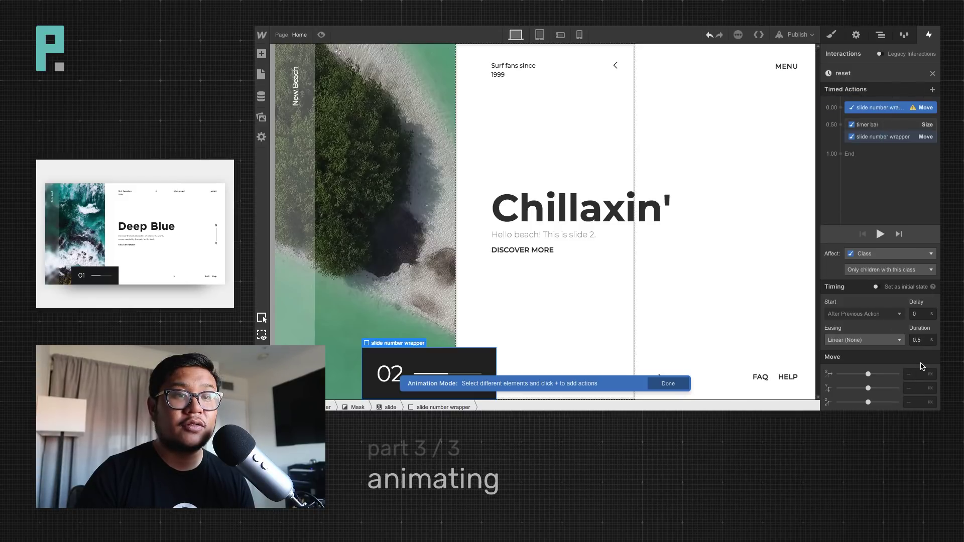
Make the new slide number wrapper Move an initial state with a vertical offset of 0% and play the animation
left_click(922, 340)
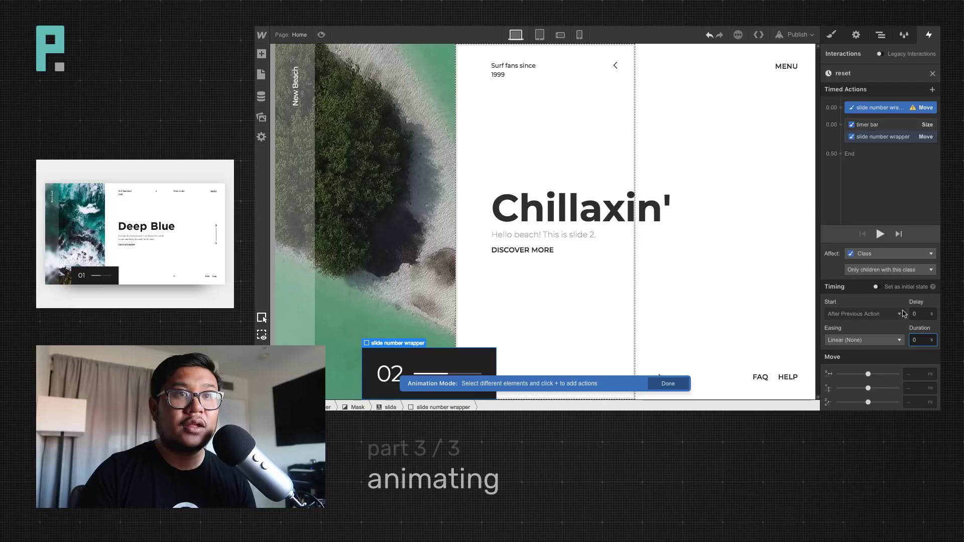
left_click(877, 287)
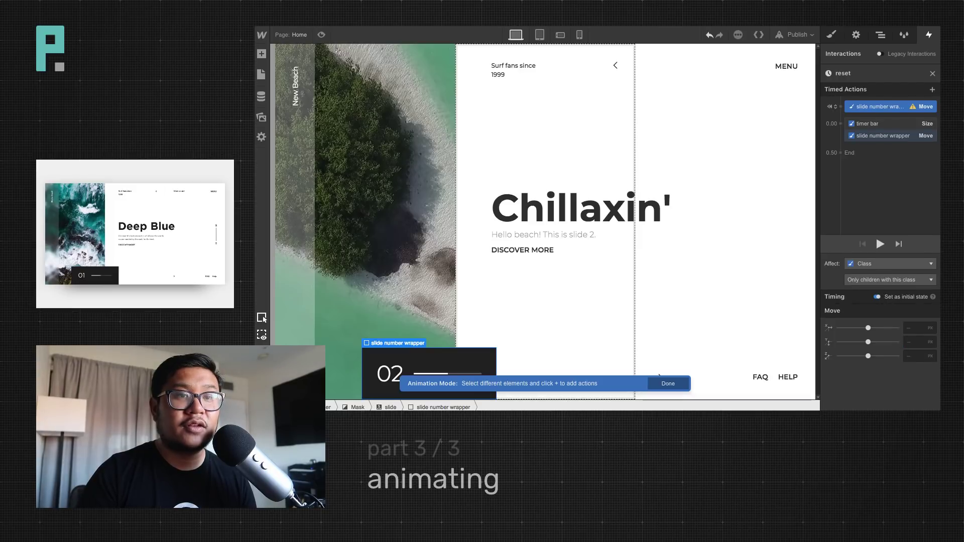
left_click(919, 342)
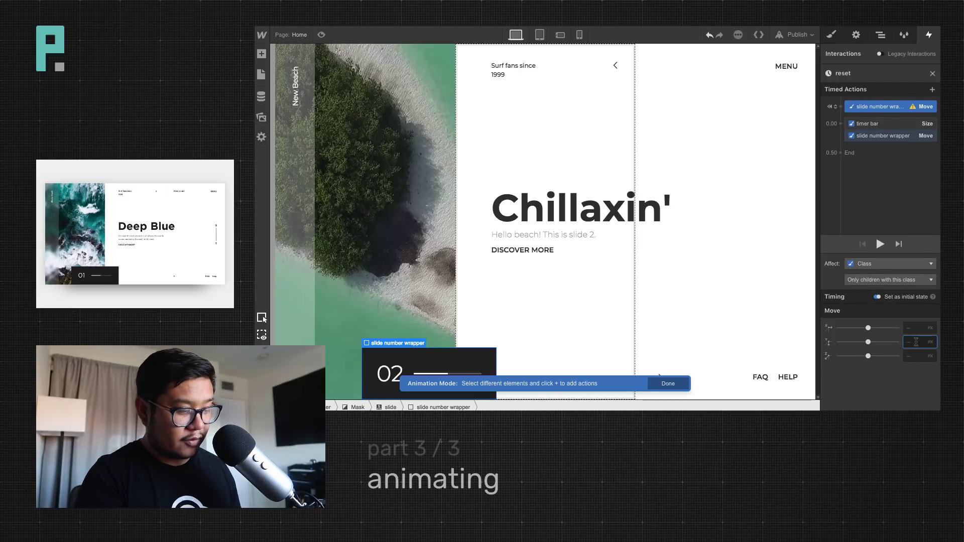
type("0%")
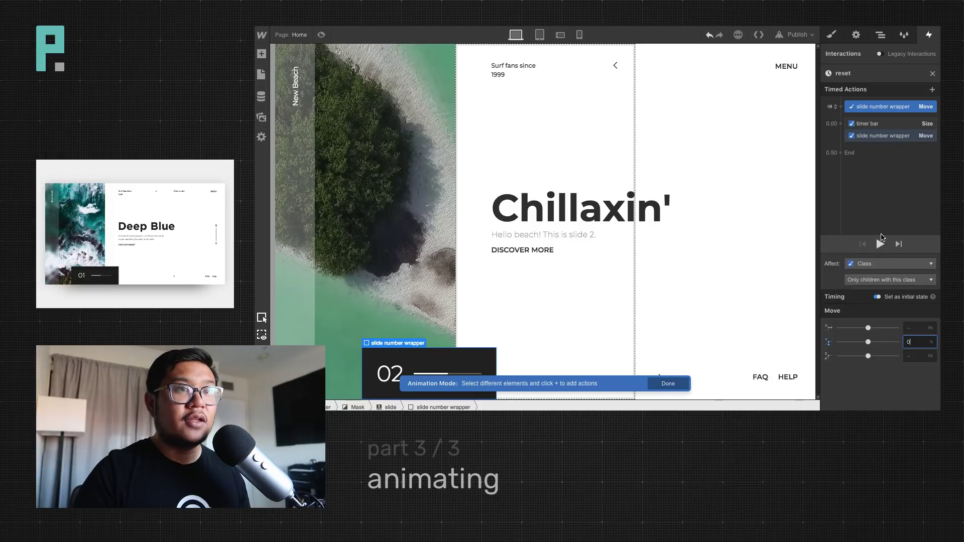
left_click(880, 244)
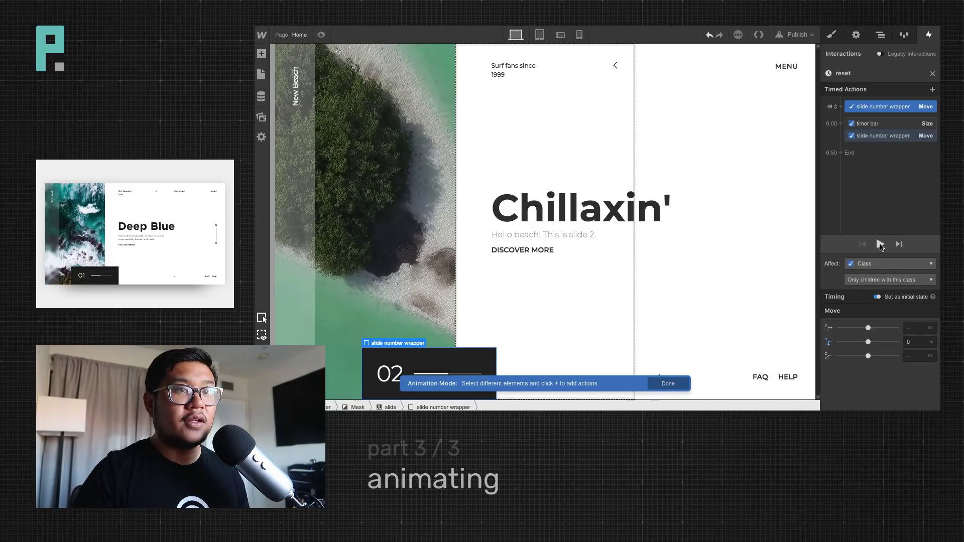
Compare the two slide number wrapper Move actions in the "reset" animation and preview the slider
left_click(883, 137)
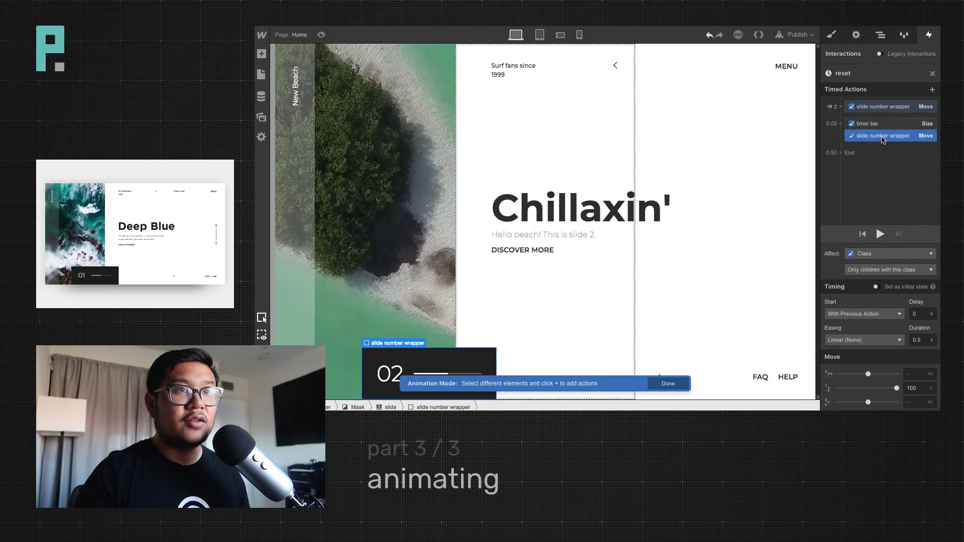
left_click(877, 106)
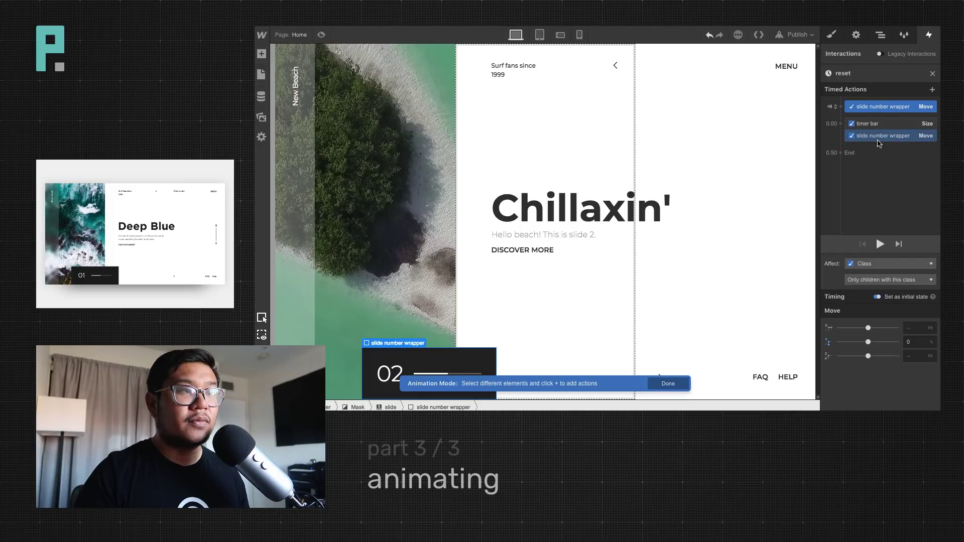
left_click(322, 35)
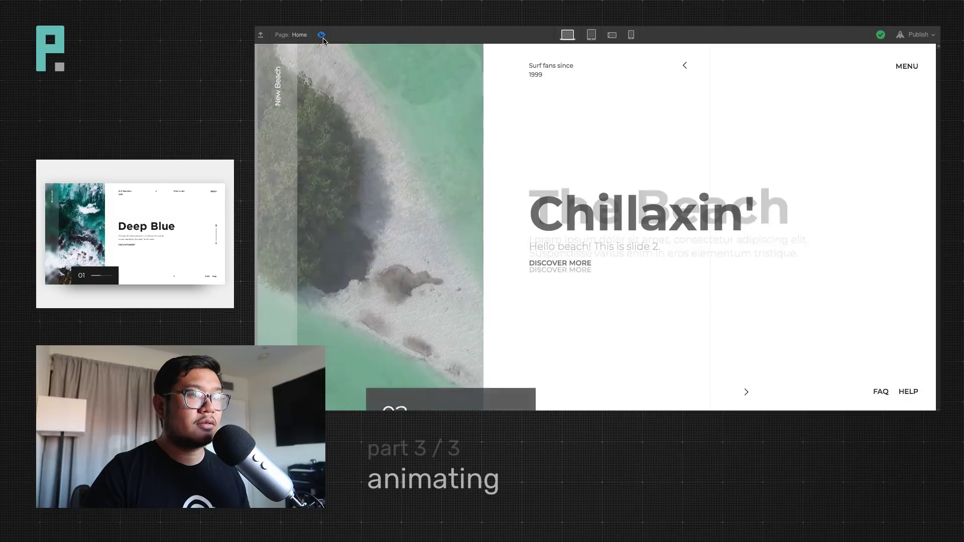
left_click(322, 36)
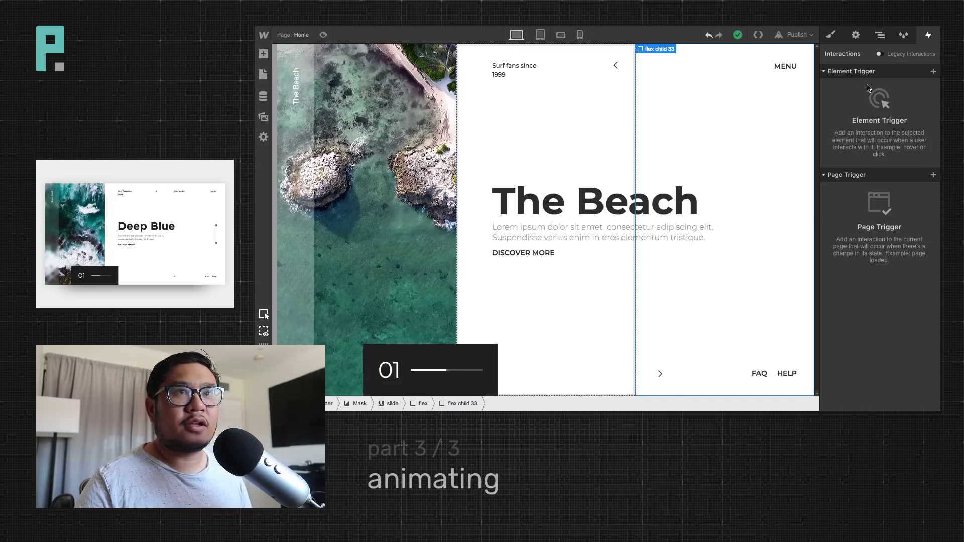
Open the "slide timer" animation from the first slide's Slider trigger and review its list of timed actions
left_click(886, 37)
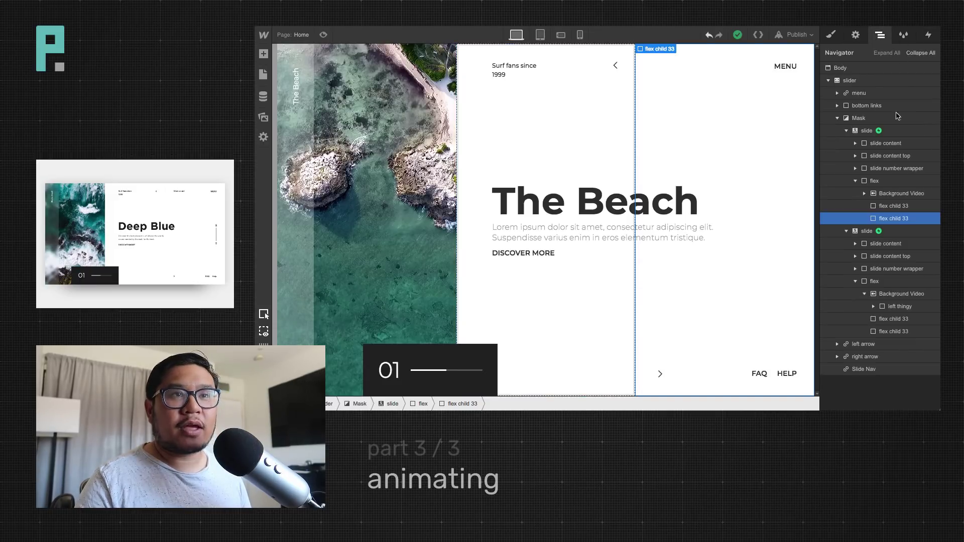
left_click(854, 129)
left_click(929, 35)
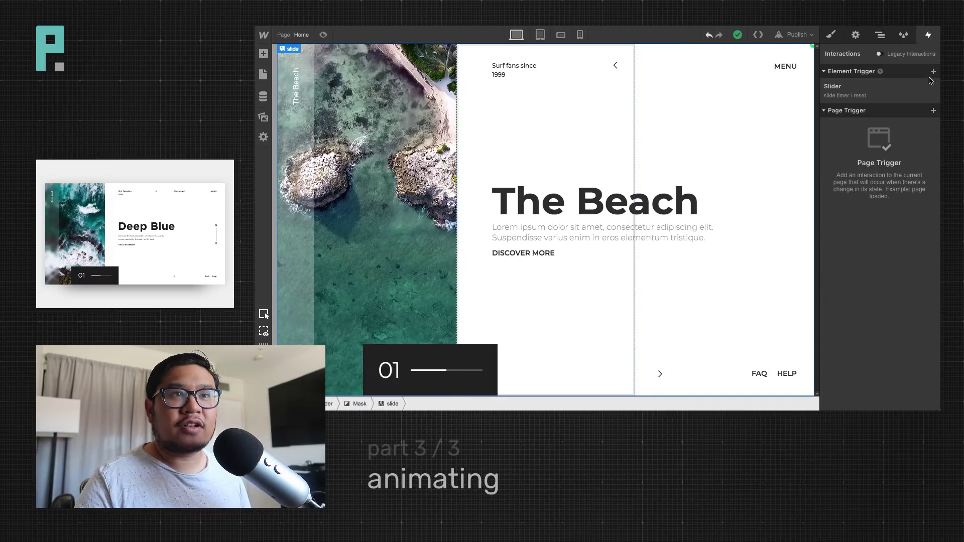
left_click(839, 95)
left_click(860, 153)
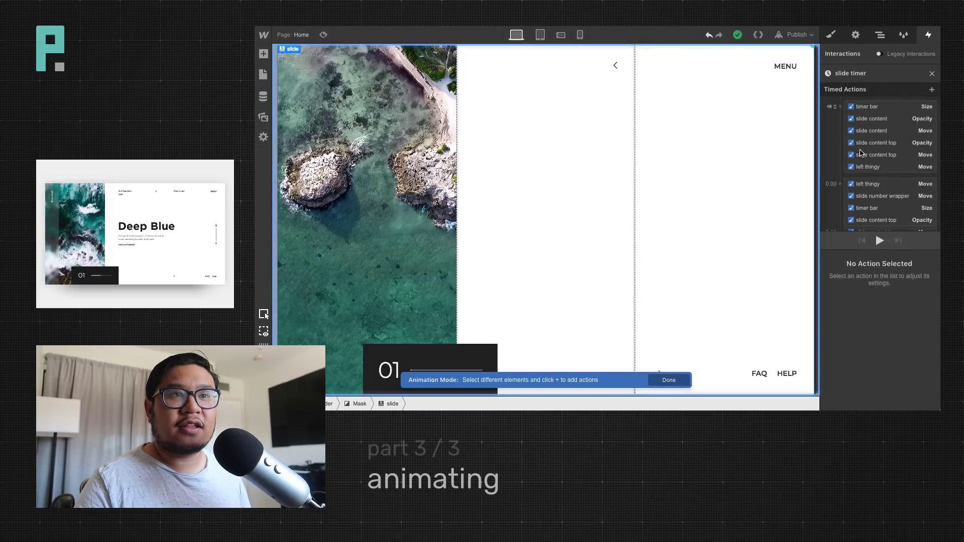
scroll(873, 156, "down", 1)
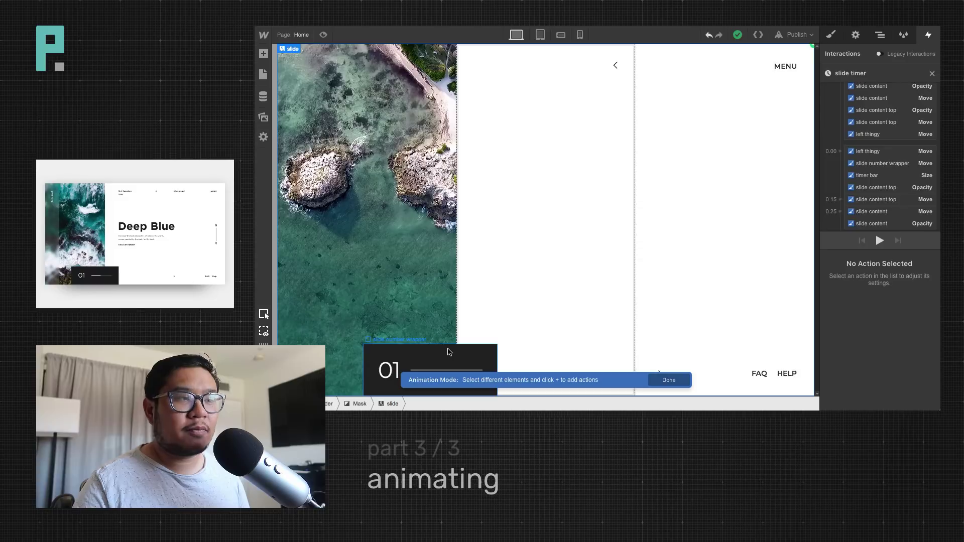
scroll(897, 165, "up", 1)
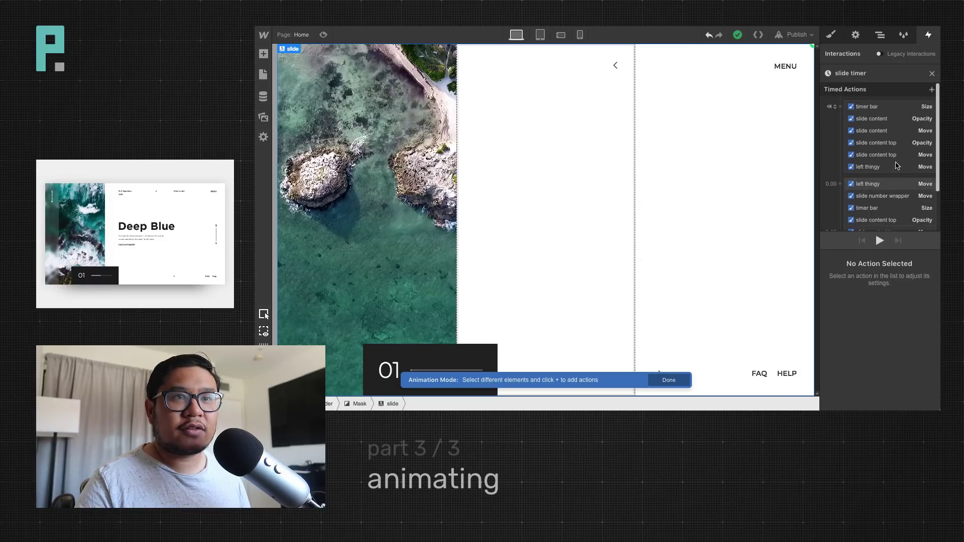
scroll(898, 166, "down", 2)
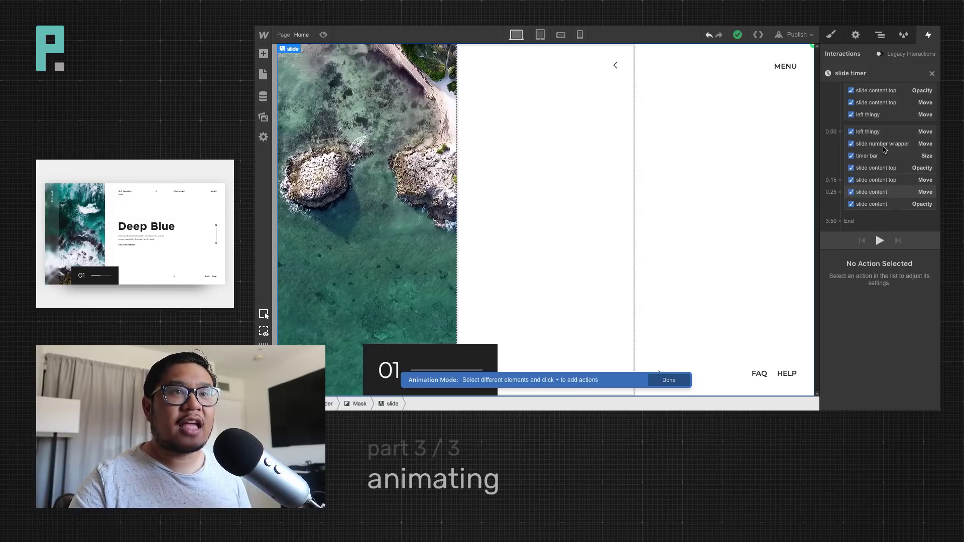
scroll(932, 75, "up", 1)
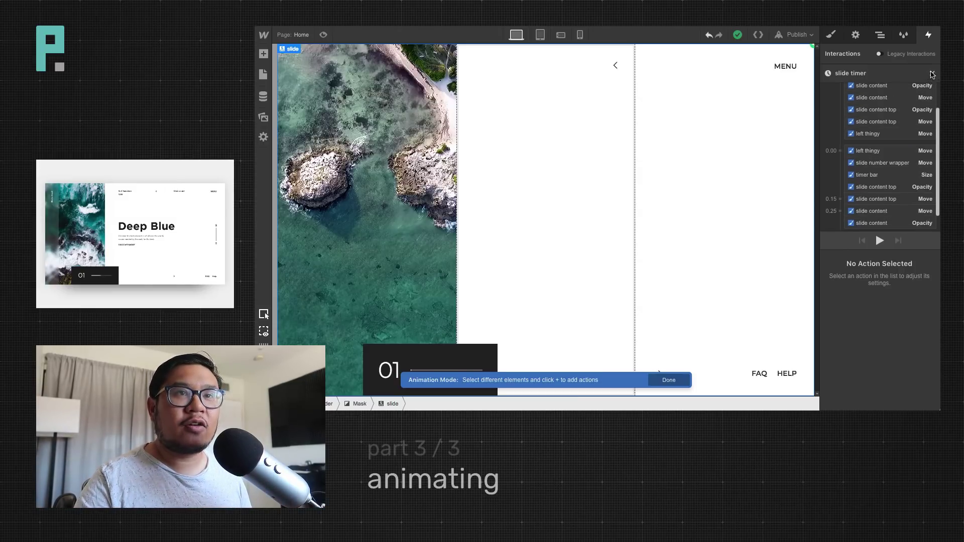
Inspect the slide number wrapper and left thingy Move actions in the "reset" animation and preview the slider
left_click(932, 74)
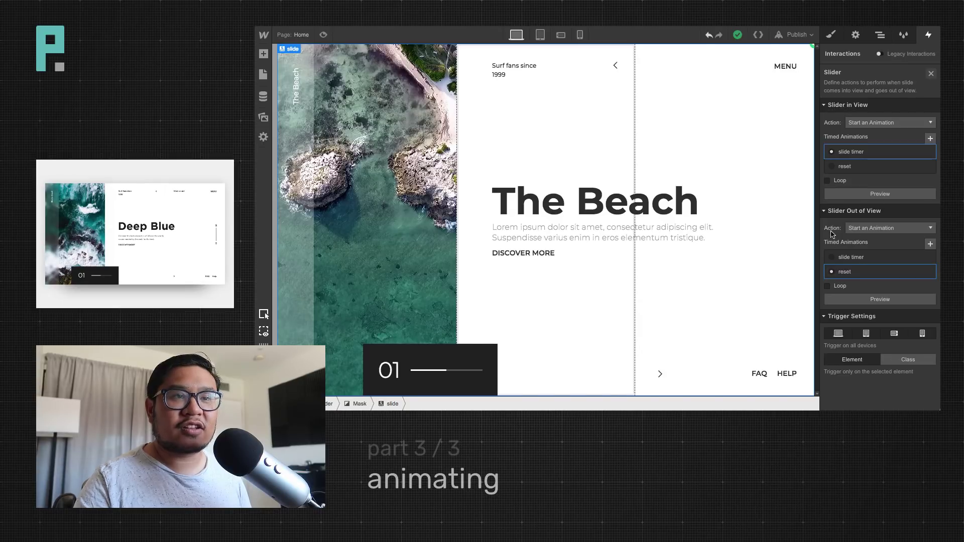
left_click(911, 272)
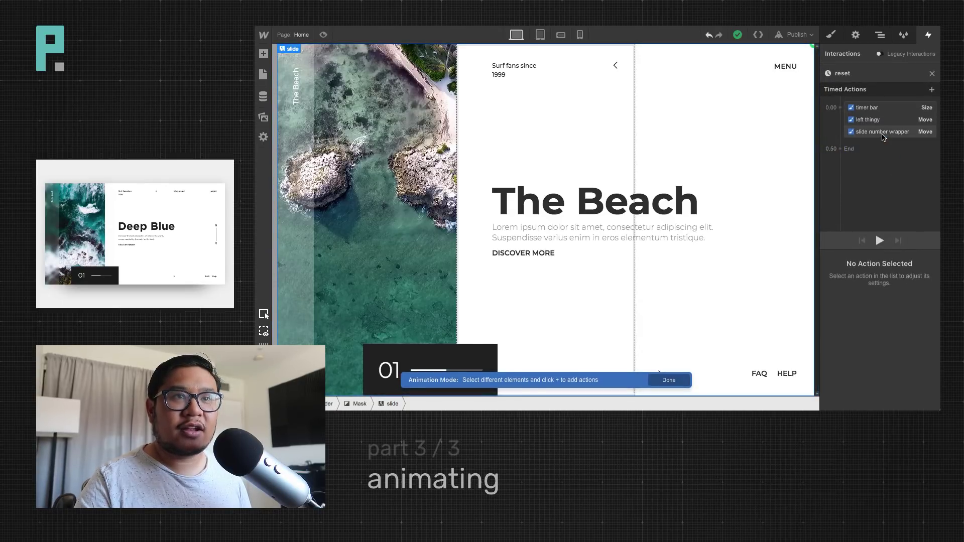
left_click(884, 132)
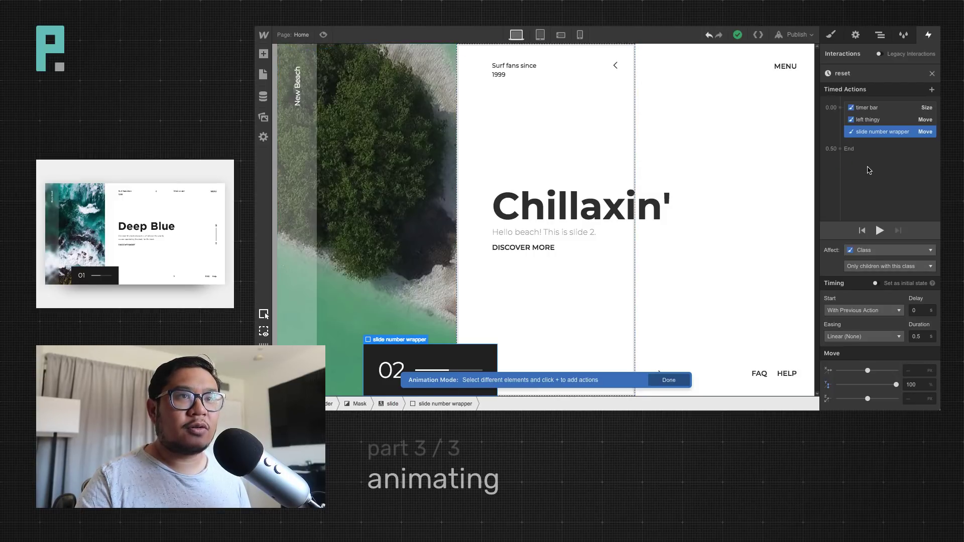
left_click(324, 36)
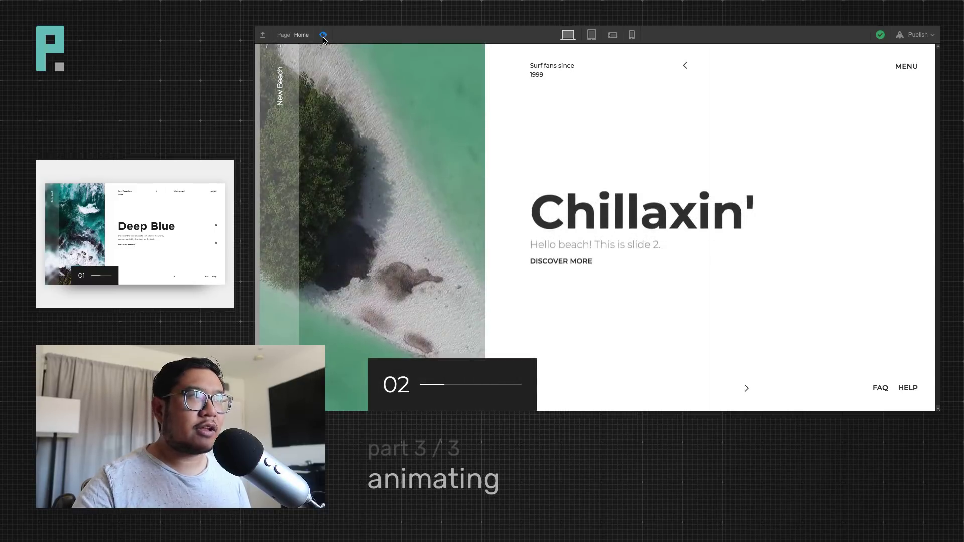
left_click(324, 35)
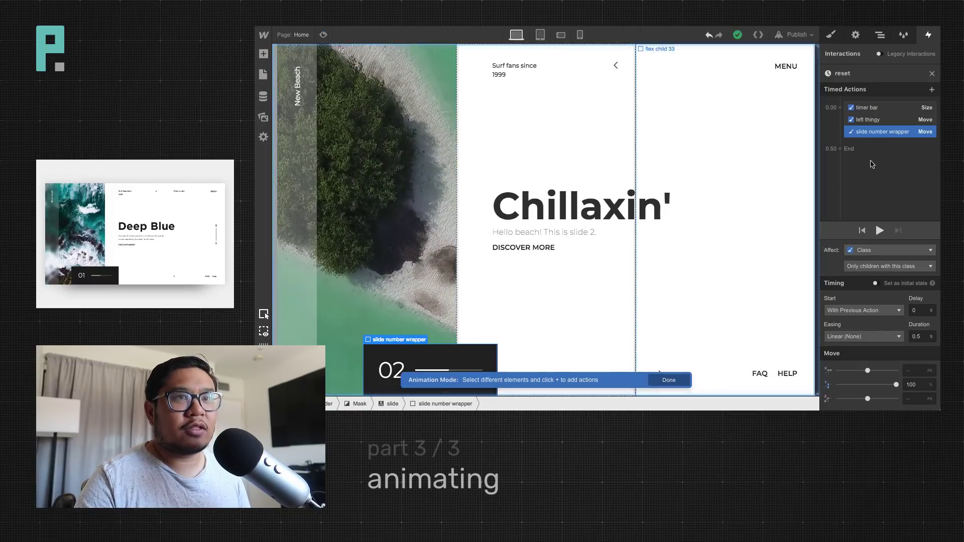
left_click(303, 175)
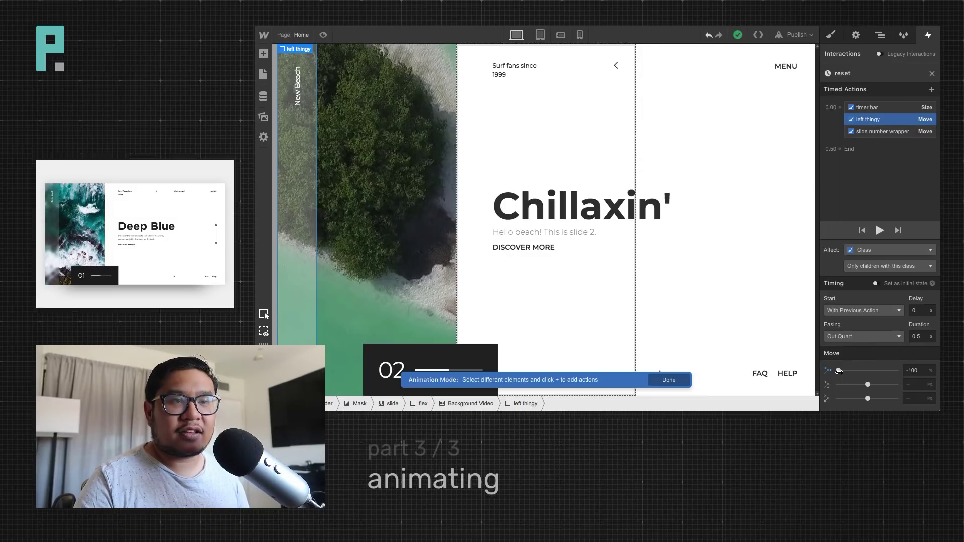
left_click_drag(840, 371, 844, 372)
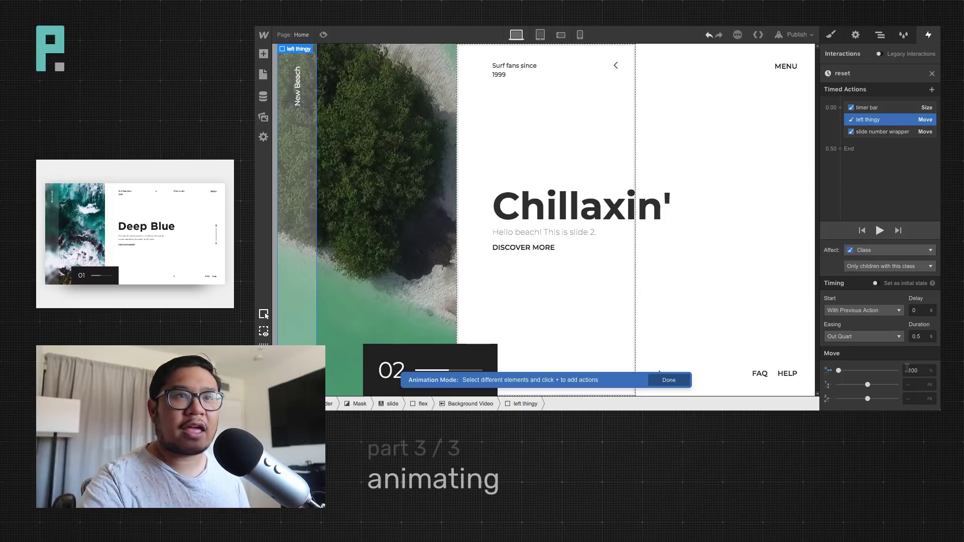
Add a Move action for the second slide's slide content top at 0.00 in "reset", with a vertical offset of -100%
left_click(506, 71)
left_click(886, 36)
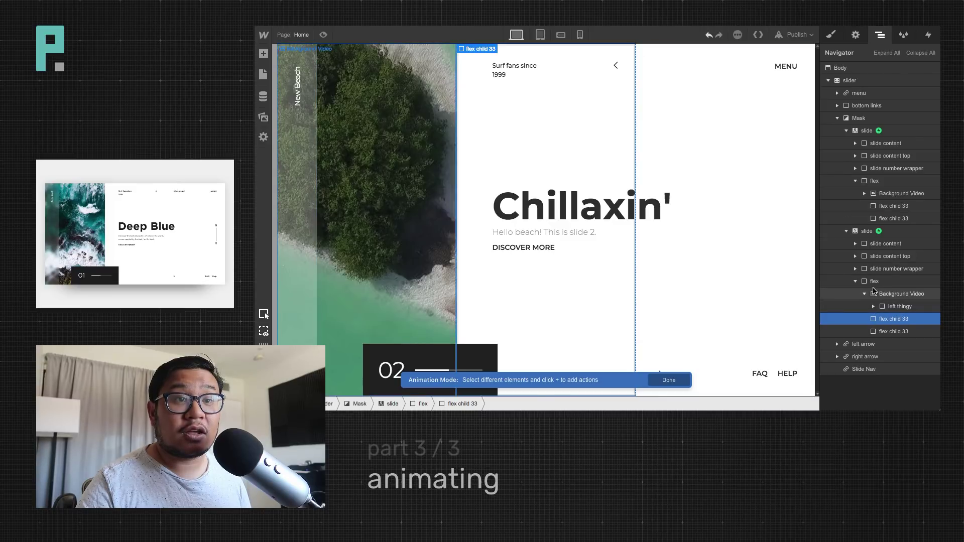
left_click(890, 256)
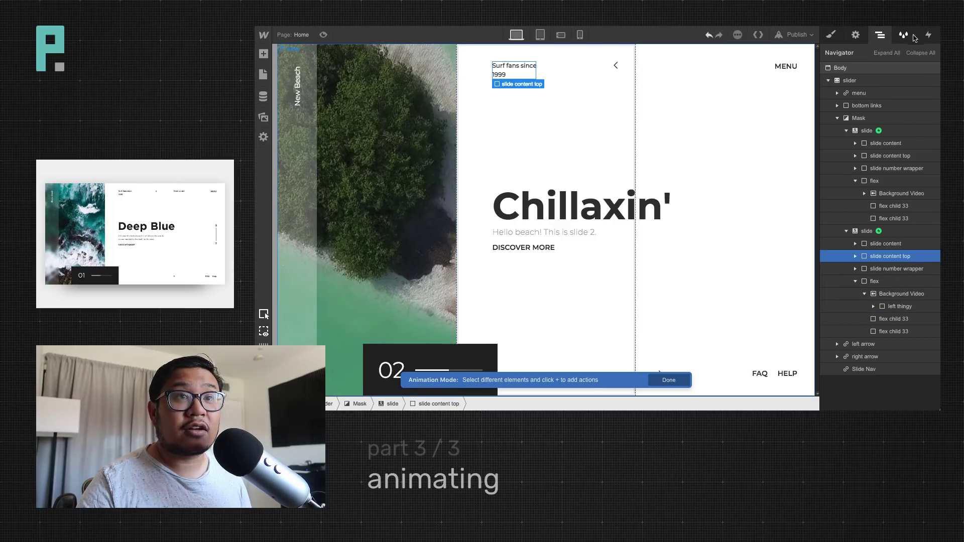
left_click(928, 35)
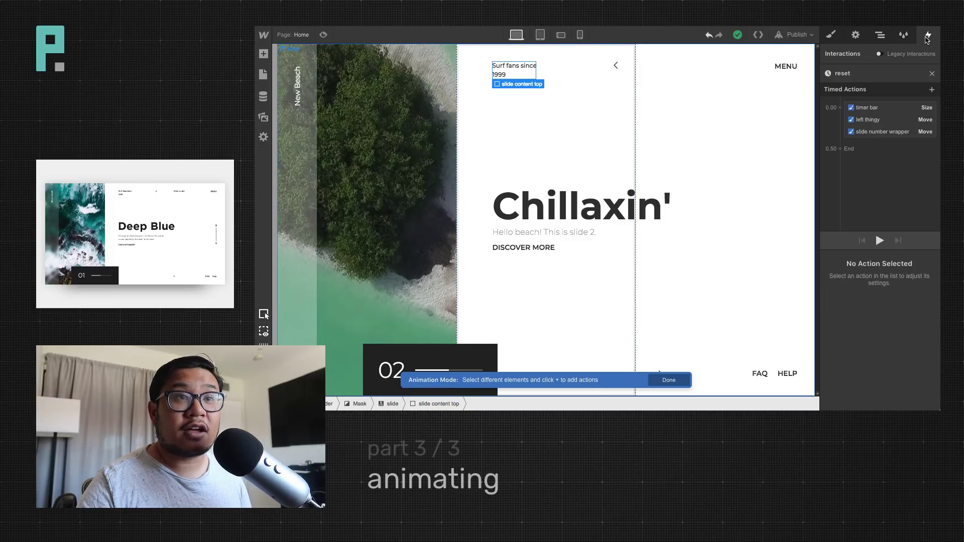
left_click(841, 109)
left_click(844, 145)
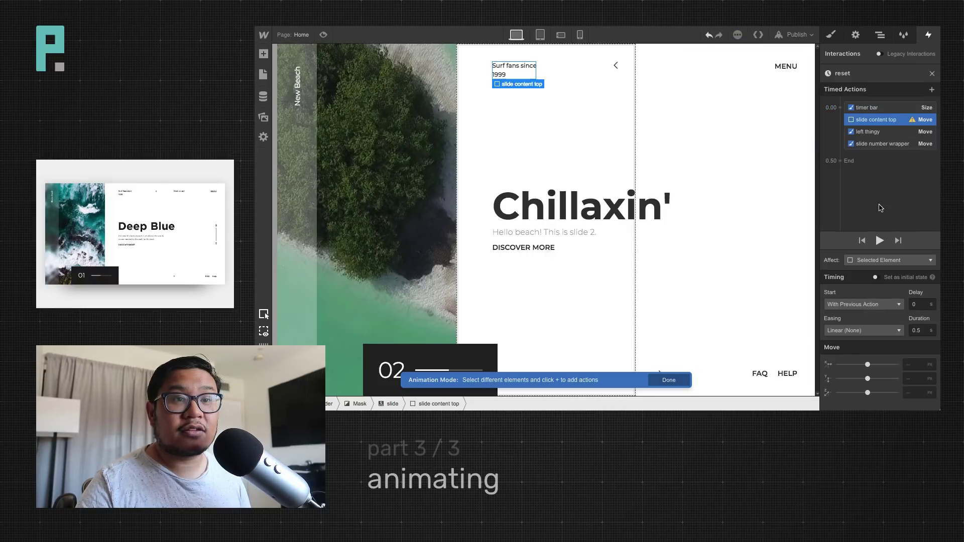
left_click(911, 380)
type("-100")
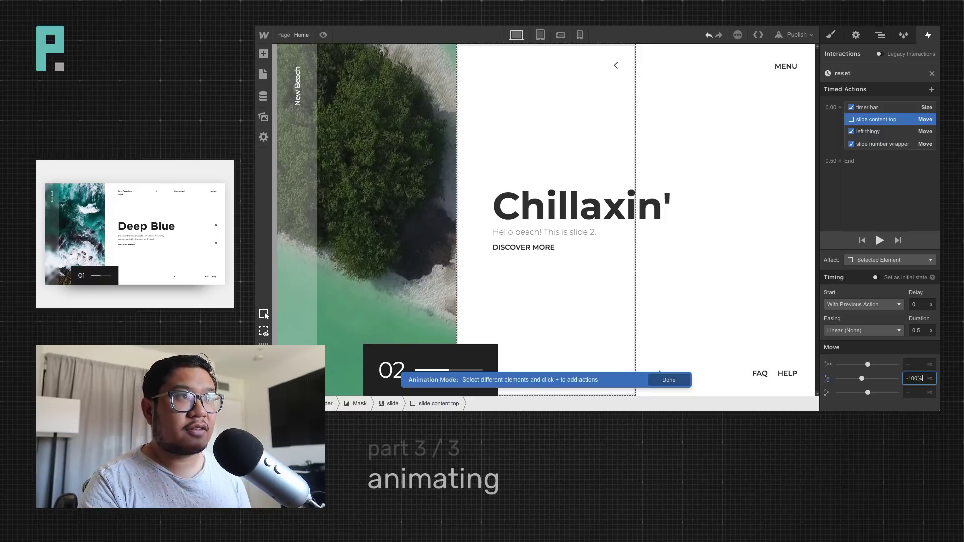
type("%")
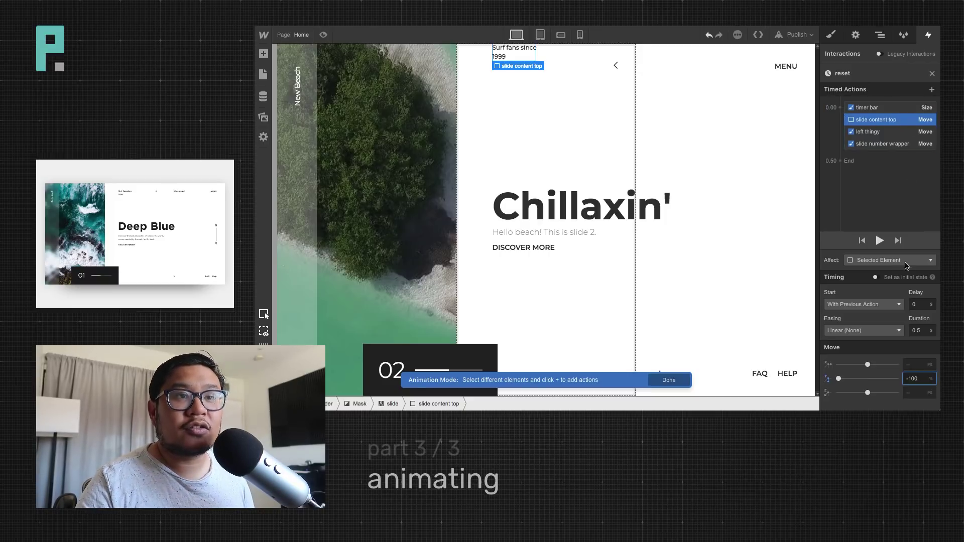
Make the slide content top Move affect only children with this class and set its easing to Out Quart
left_click(891, 265)
left_click(872, 249)
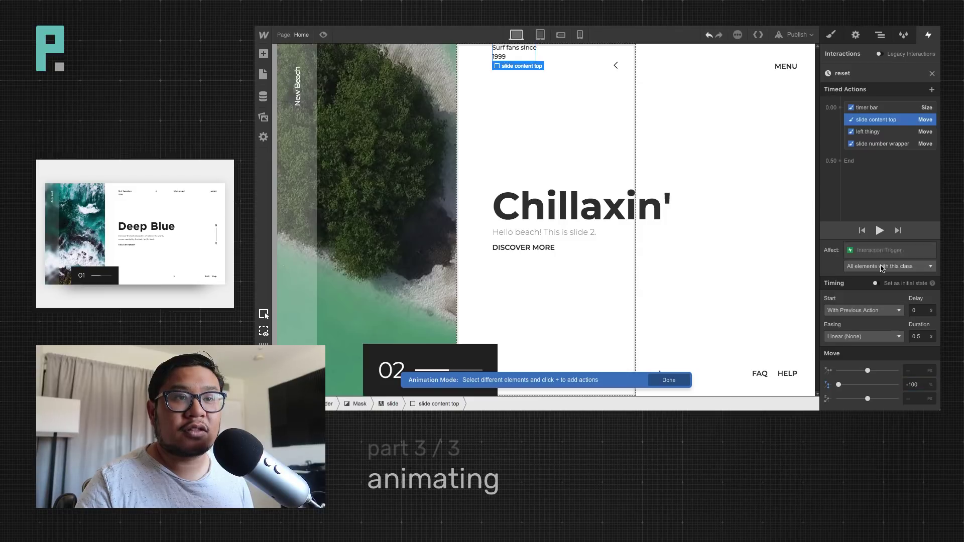
left_click(874, 260)
left_click(871, 265)
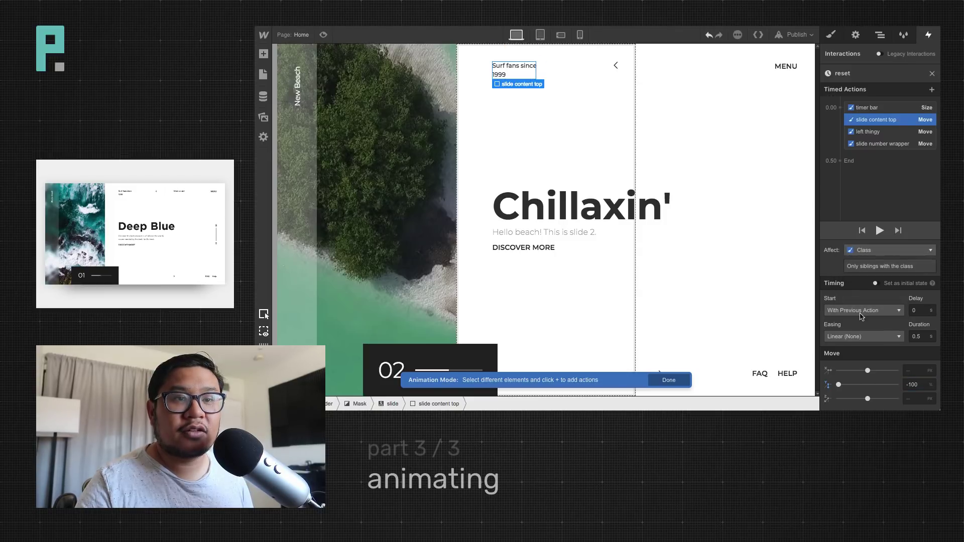
left_click(896, 337)
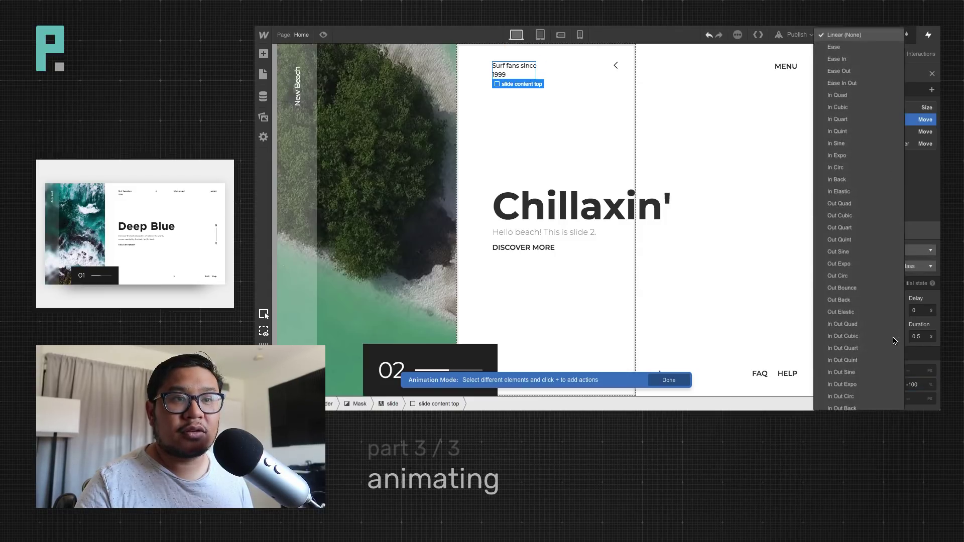
left_click(866, 227)
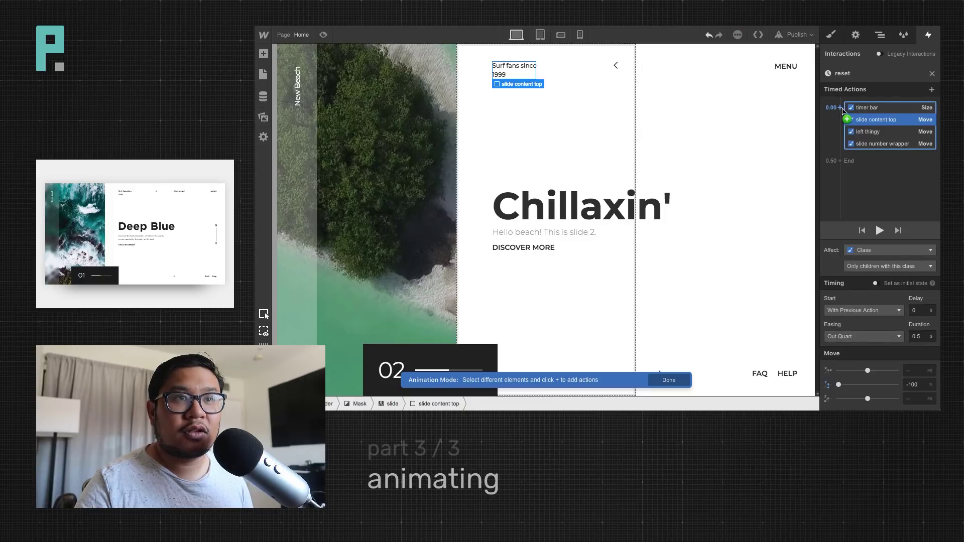
Add an Opacity action of 0% for slide content top at 0.00 in "reset", with Out Quart easing
left_click(840, 108)
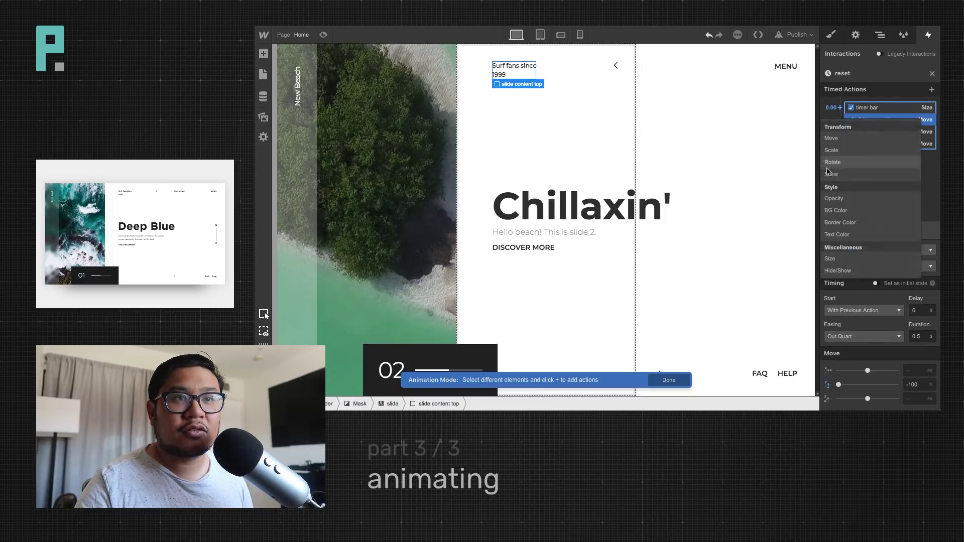
left_click(854, 199)
double_click(903, 378)
type("0")
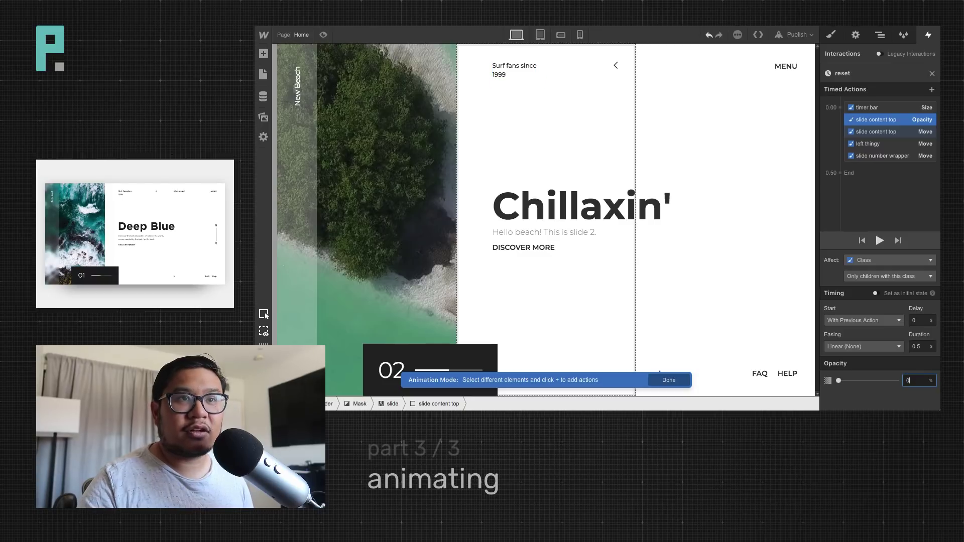
left_click(888, 347)
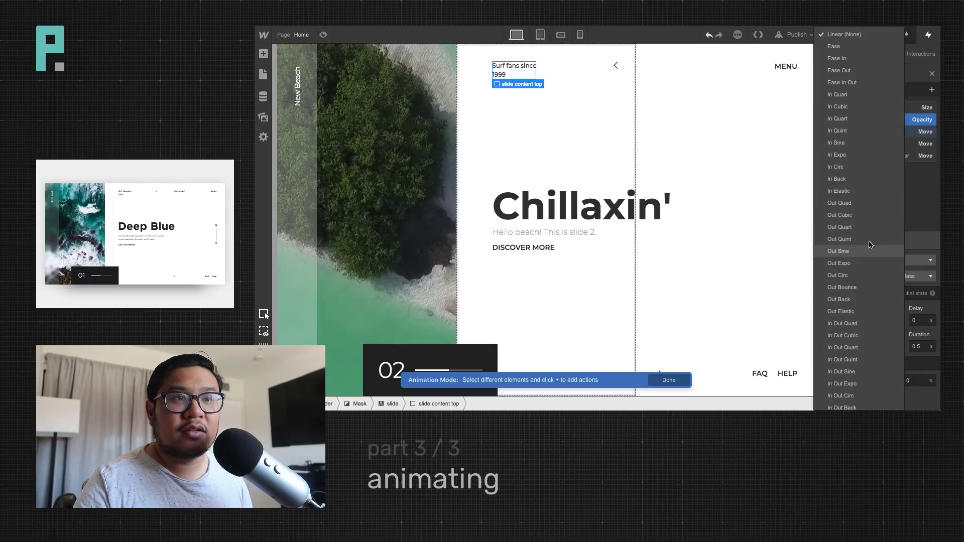
left_click(857, 228)
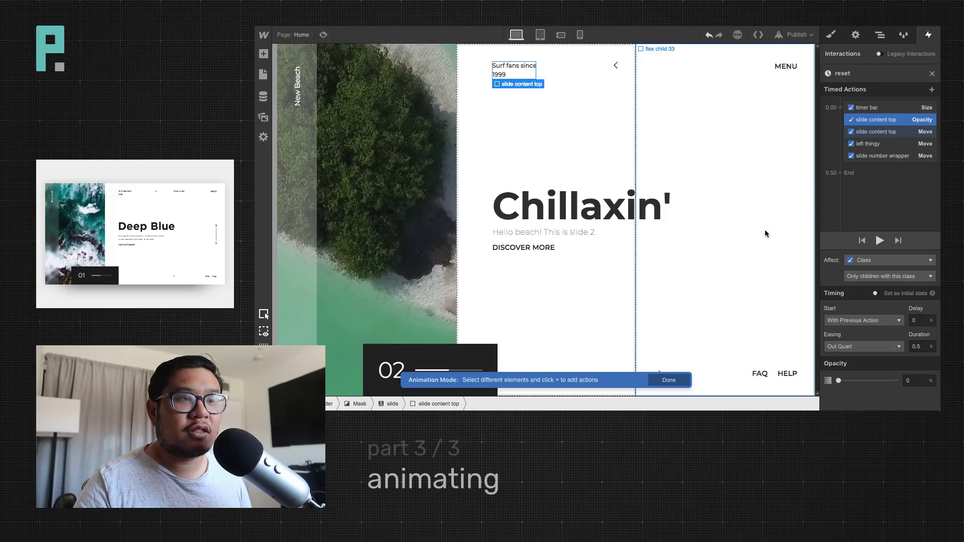
Add a Move action for the second slide's slide content at 0.00 in "reset", with a vertical offset of 25
left_click(562, 207)
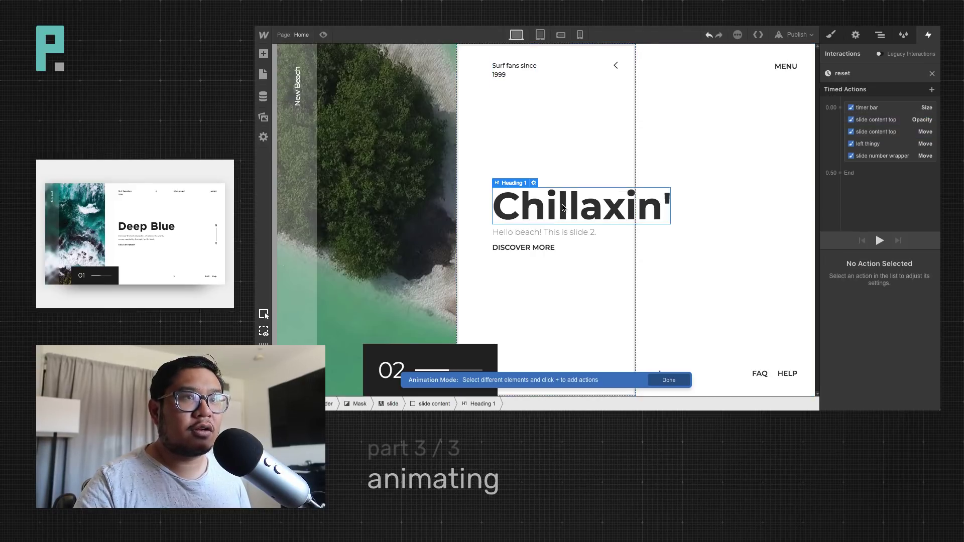
left_click(840, 107)
left_click(831, 139)
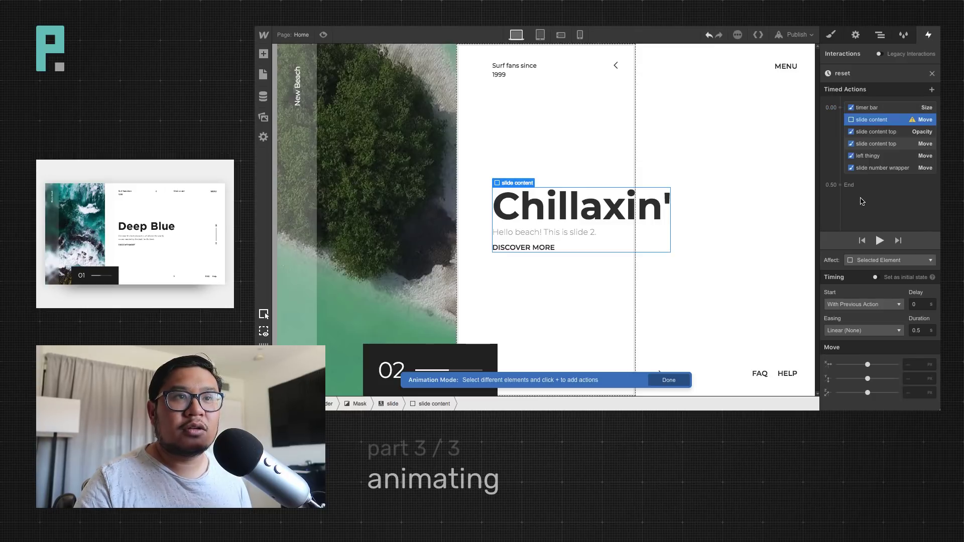
left_click(919, 378)
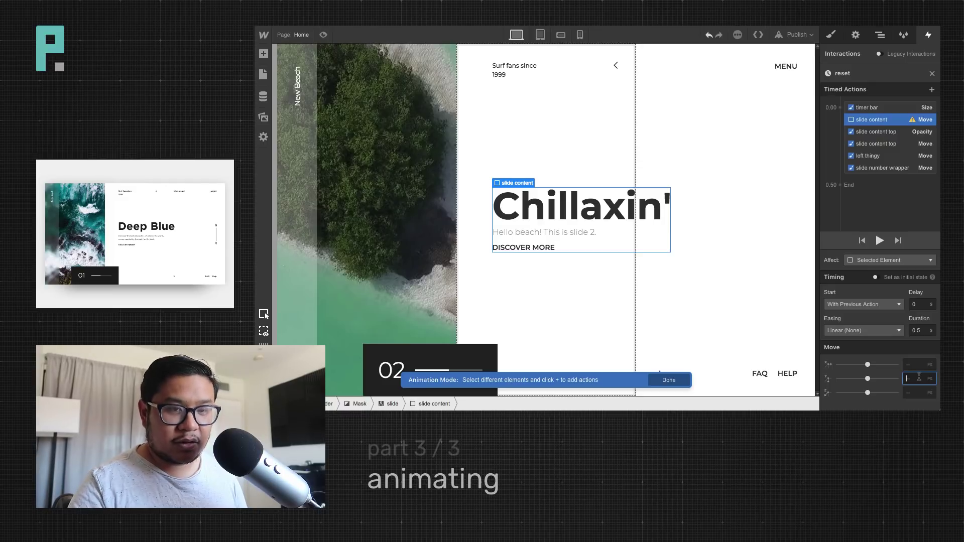
type("50")
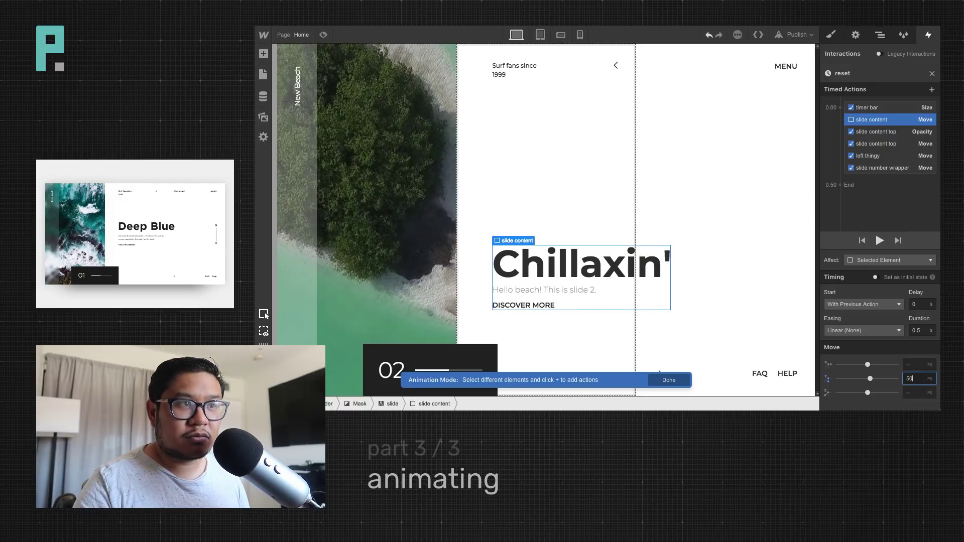
key("BackSpace")
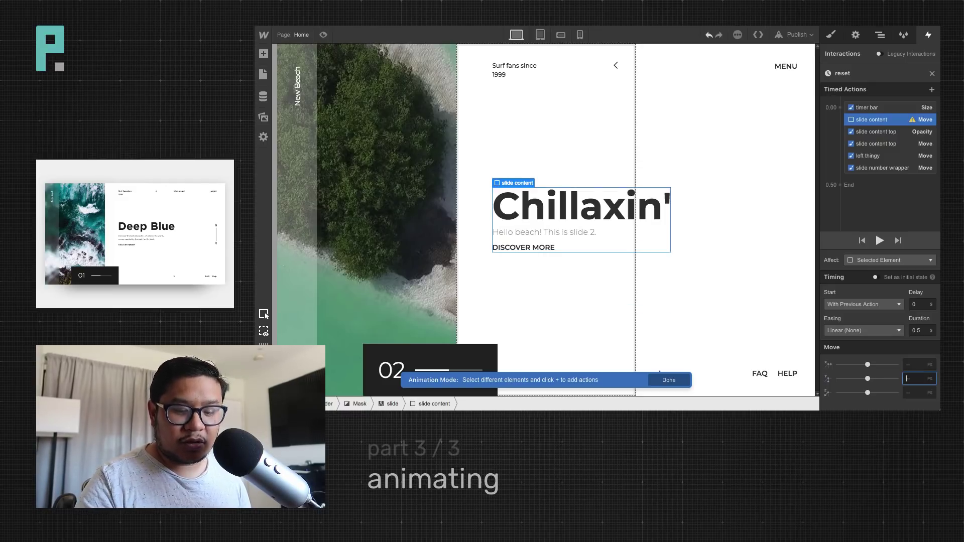
type("25")
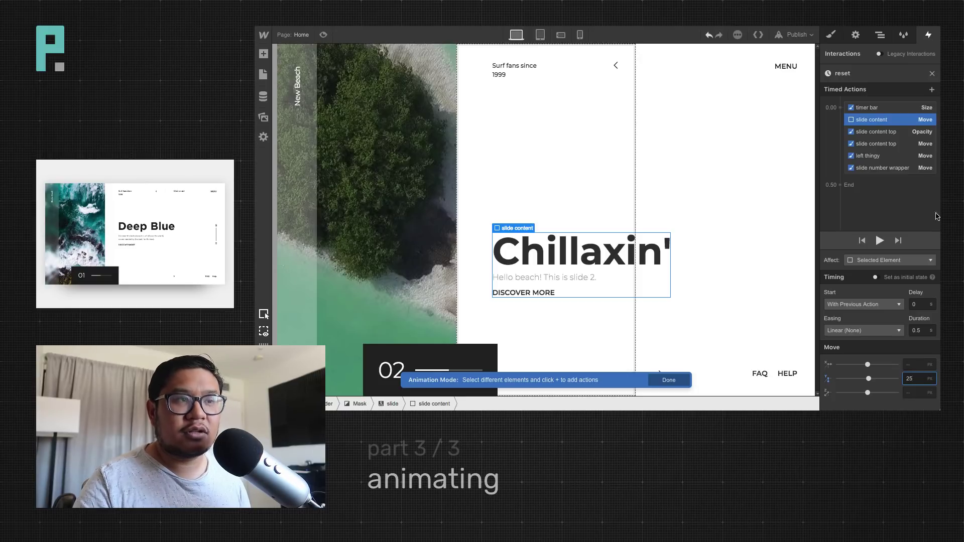
Make the slide content Move affect only children with this class and set its easing to Out Quart
left_click(878, 261)
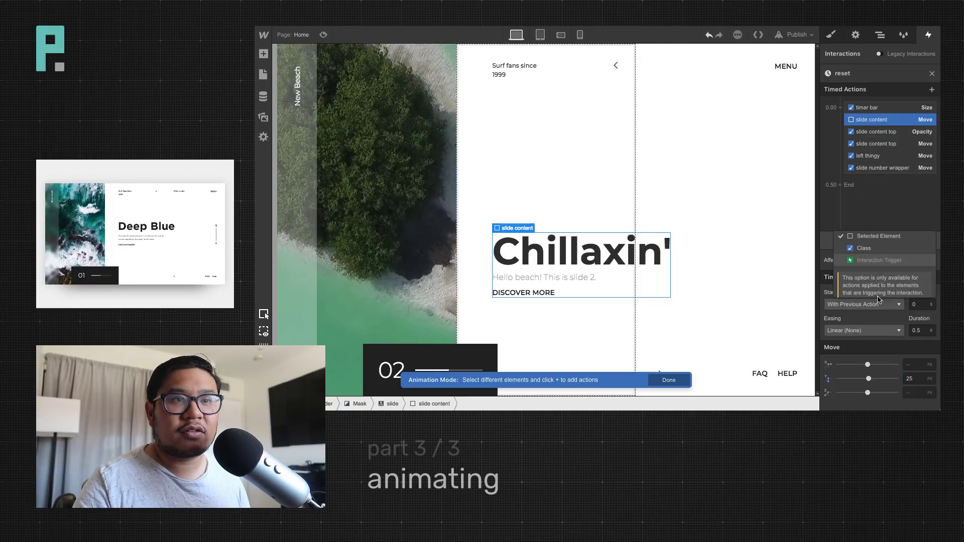
left_click(874, 248)
left_click(879, 264)
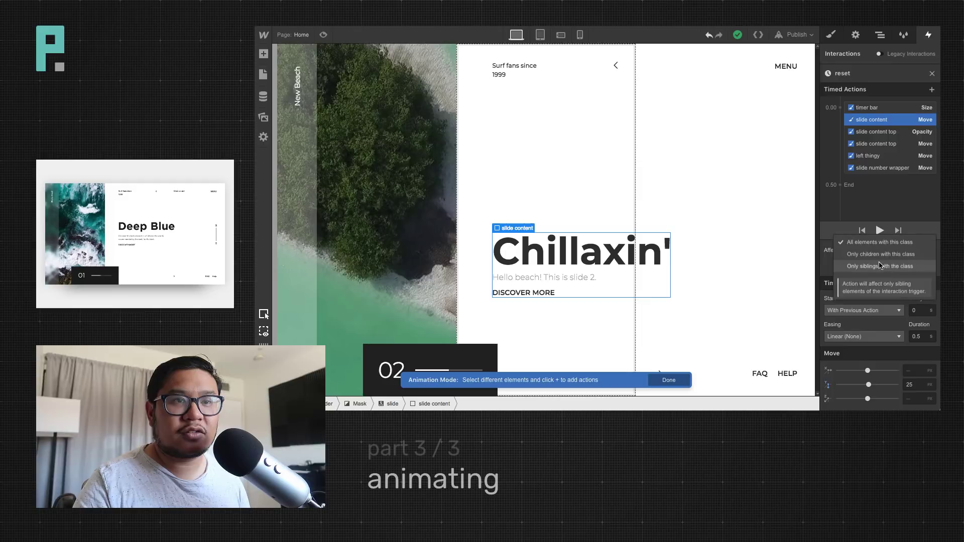
left_click(880, 254)
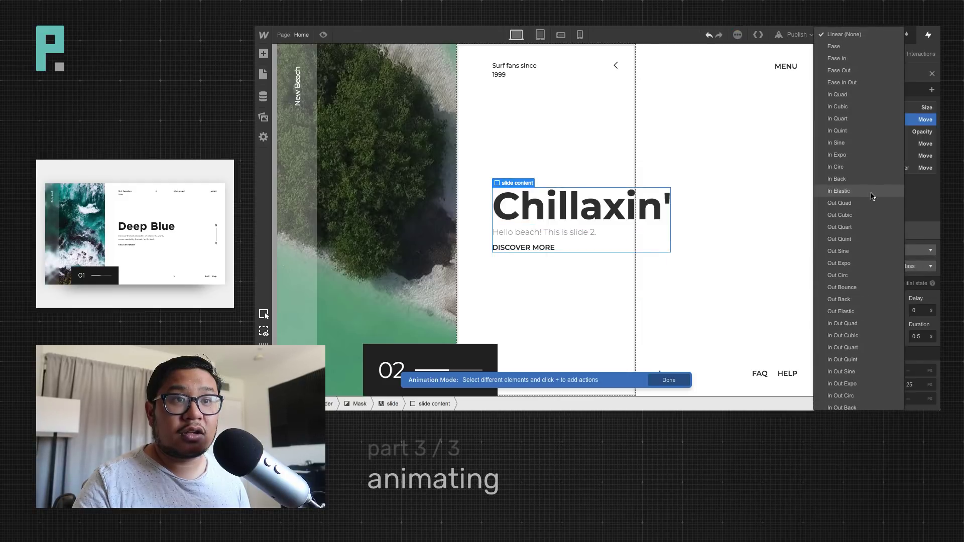
left_click(865, 231)
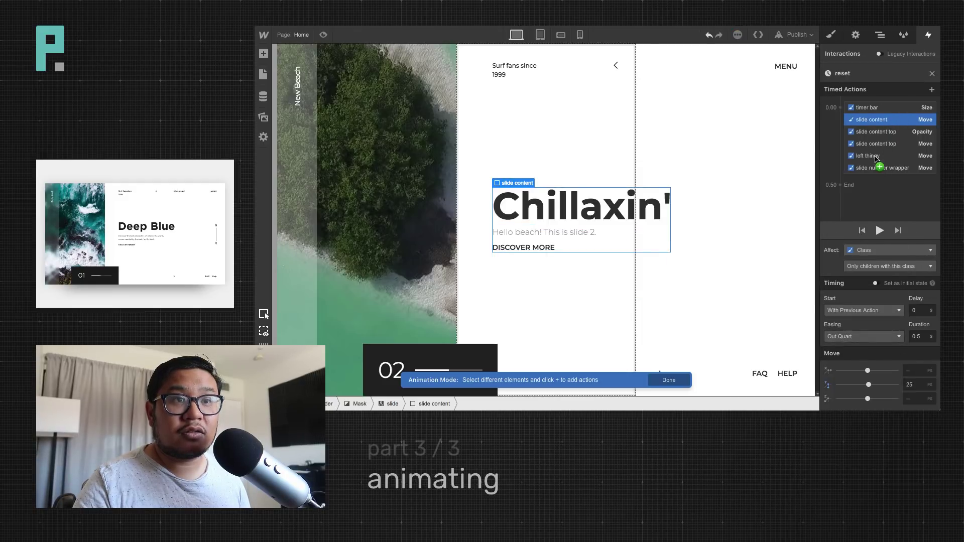
Add an Opacity action of 0% for slide content at 0.00 in "reset", with Out Quart easing
left_click(842, 111)
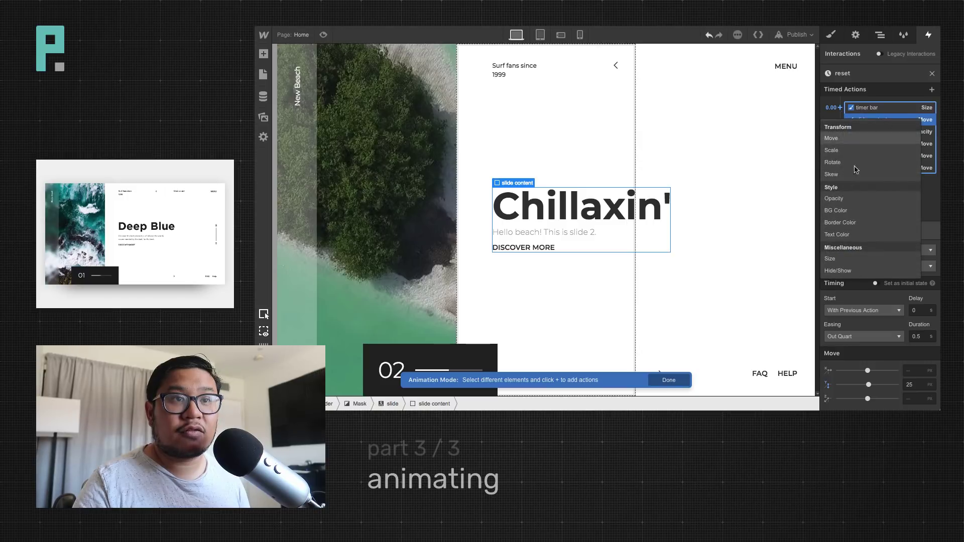
left_click(854, 206)
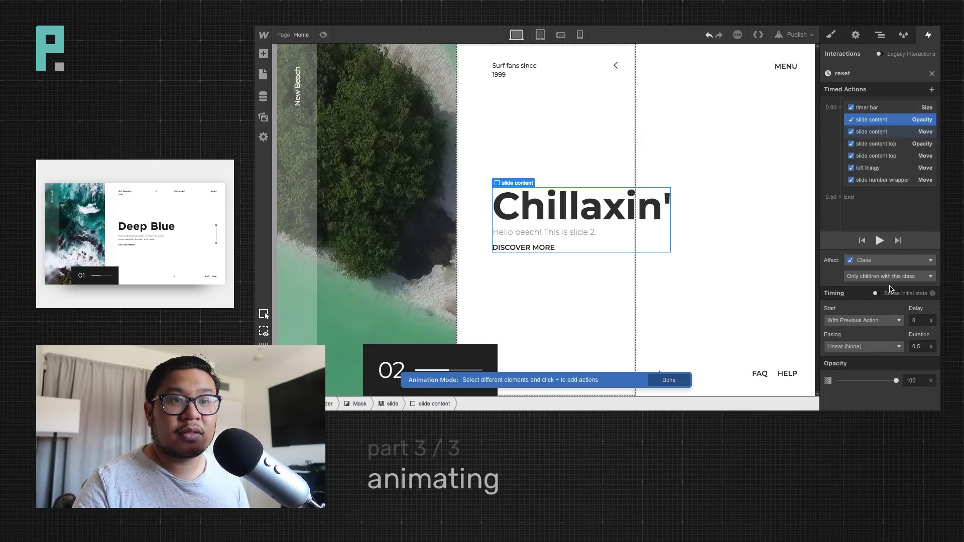
left_click(867, 345)
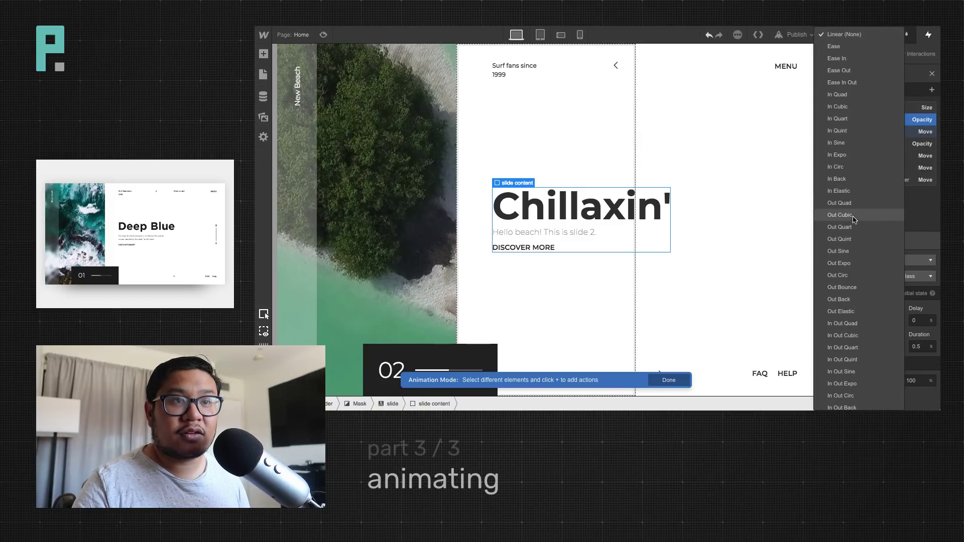
left_click(856, 230)
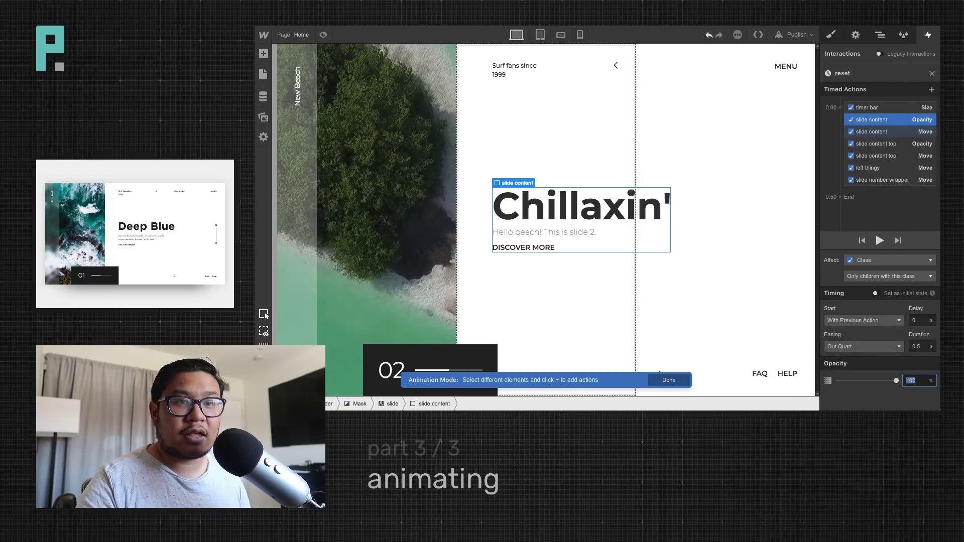
type("0")
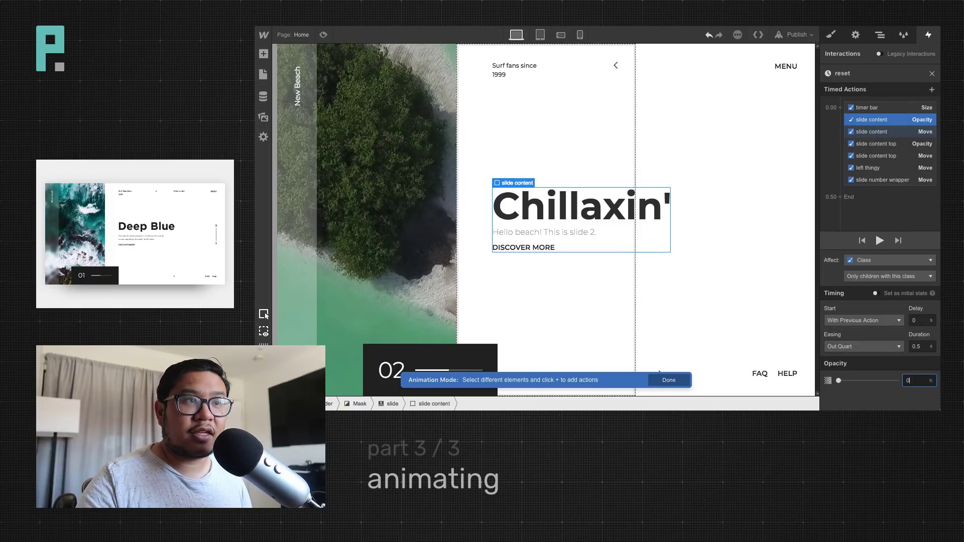
Preview the slider and examine the initial slide content Opacity and Move actions in the "slide timer" animation
left_click(324, 35)
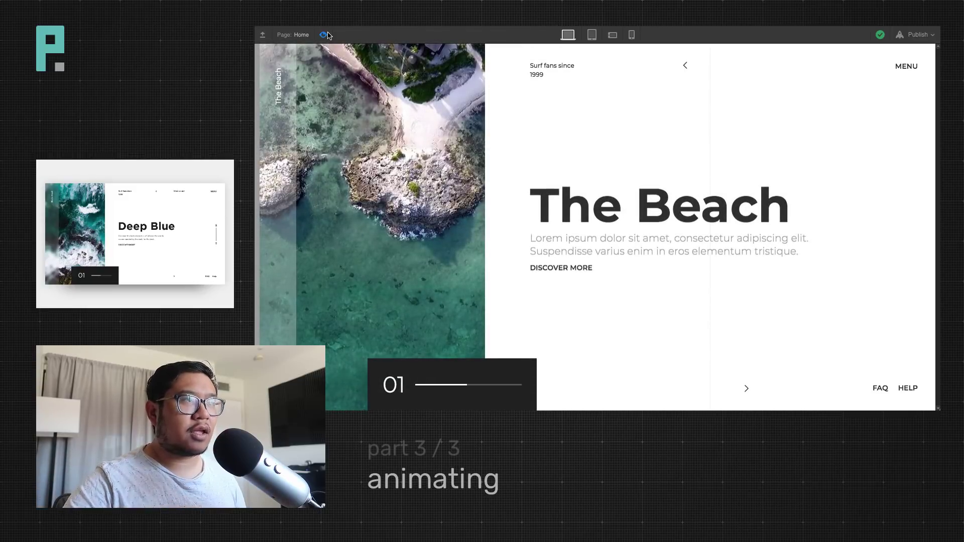
left_click(324, 34)
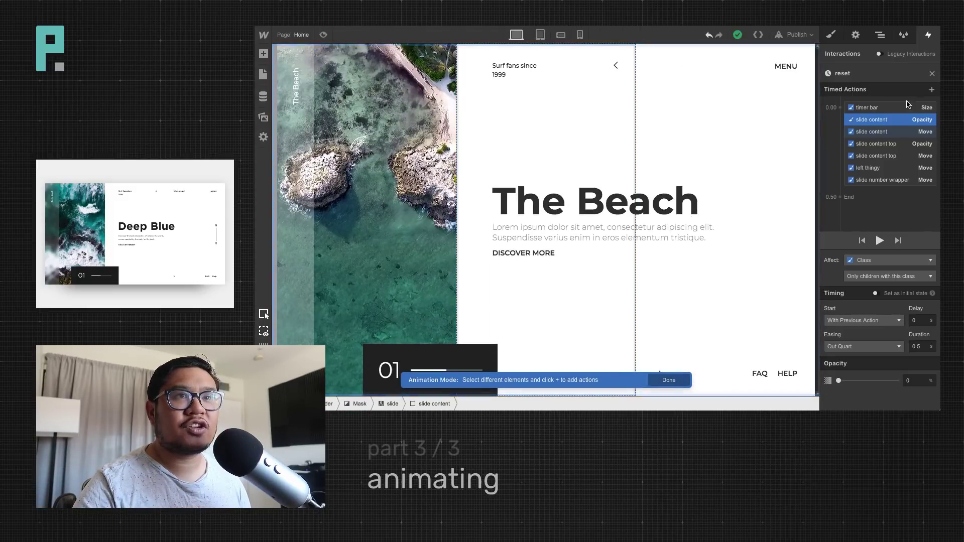
left_click(935, 75)
mouse_move(860, 155)
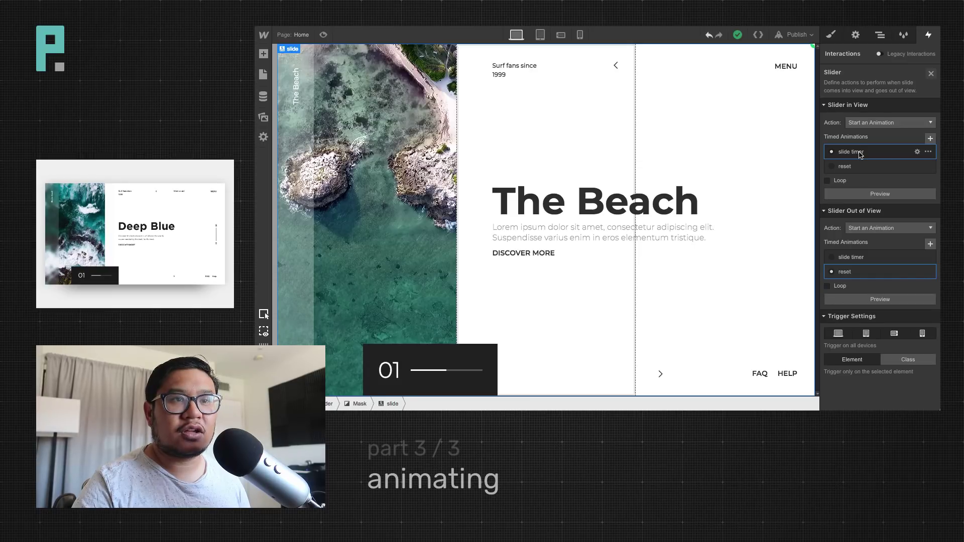
left_click(861, 152)
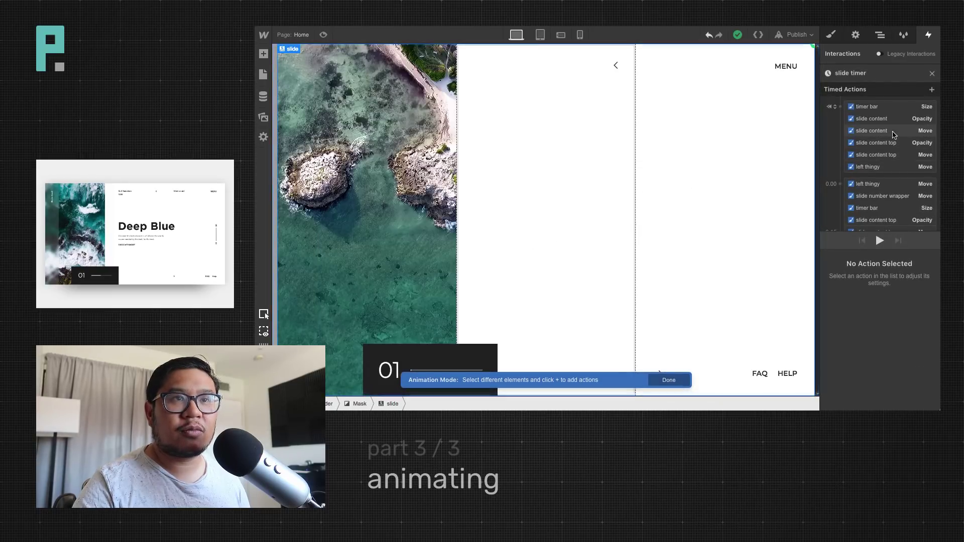
left_click(883, 119)
left_click(885, 131)
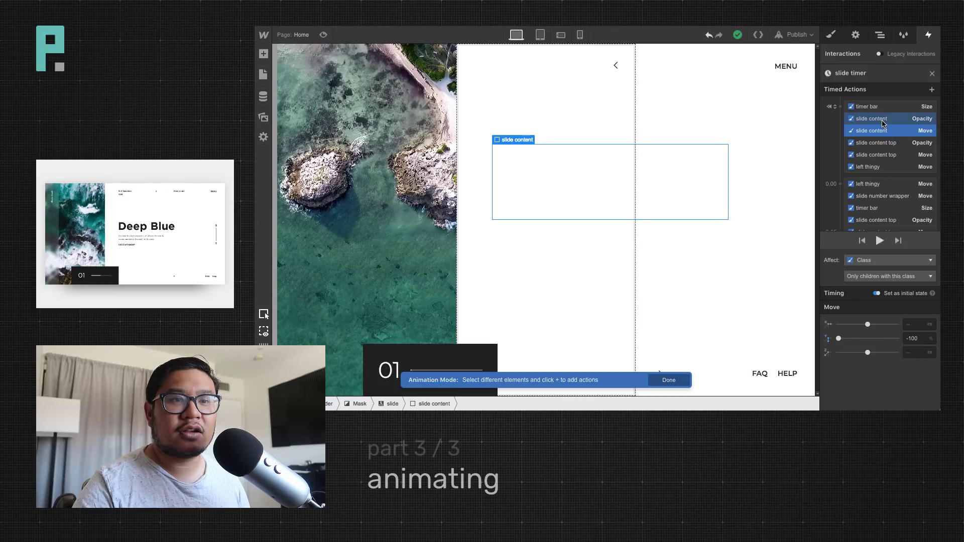
left_click(882, 120)
left_click(883, 131)
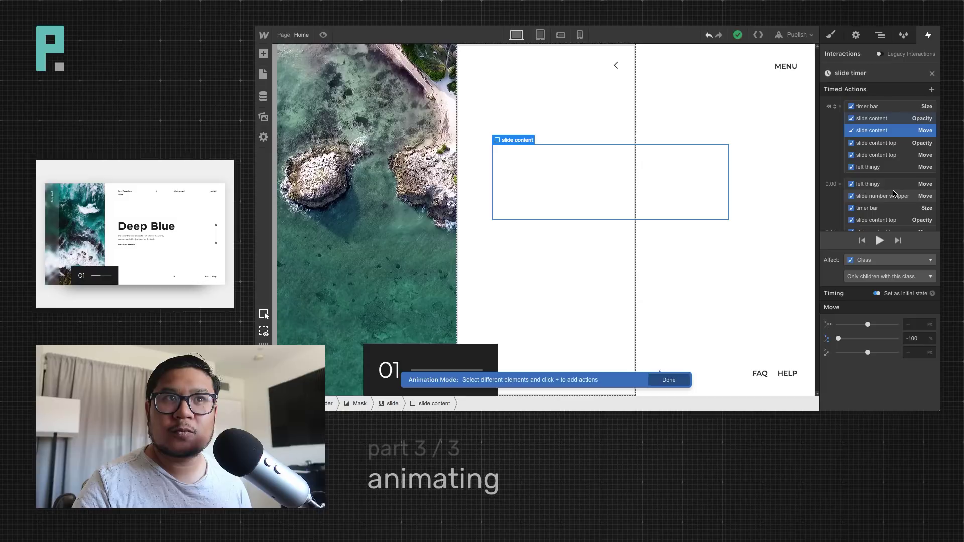
left_click(932, 73)
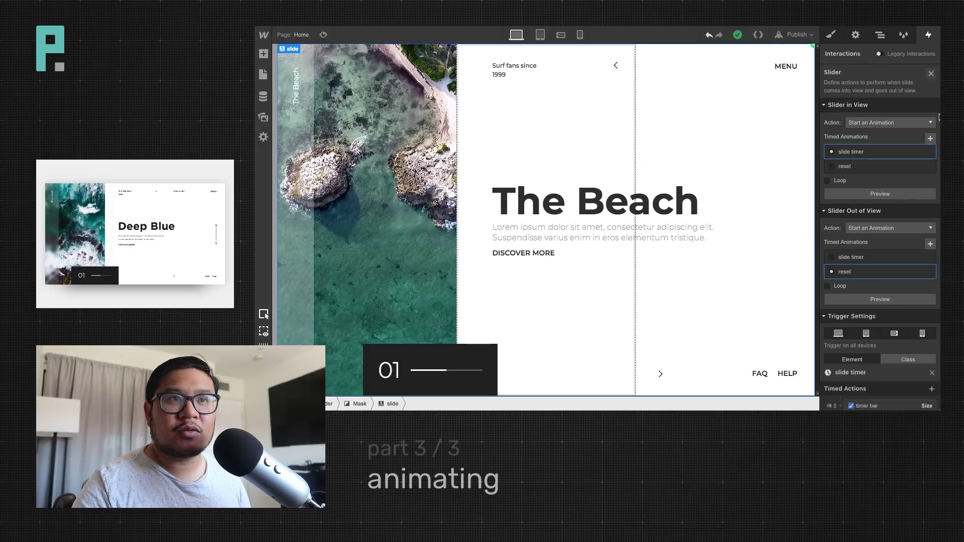
Add a Move action for slide content at the end of "reset", with a vertical offset of -100%, and preview the slider
left_click(847, 272)
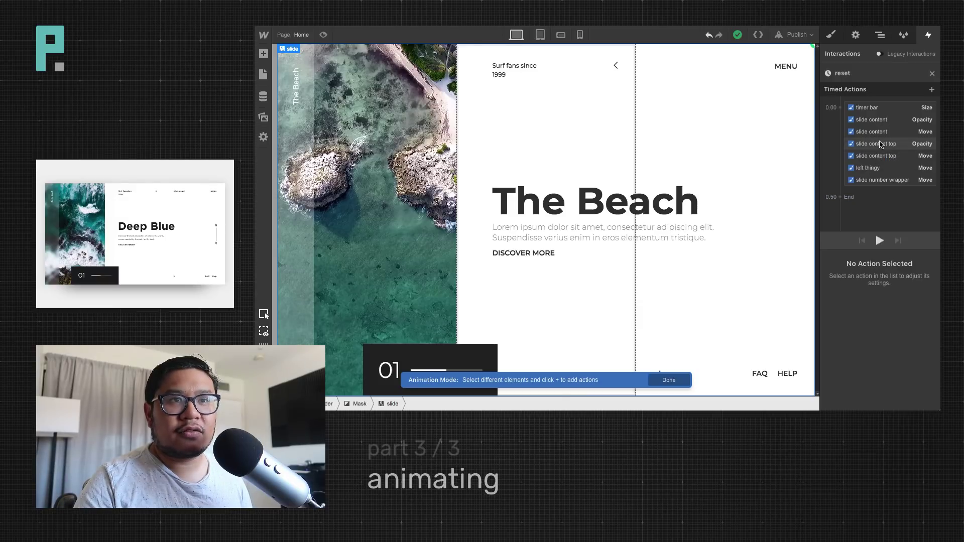
left_click(879, 144)
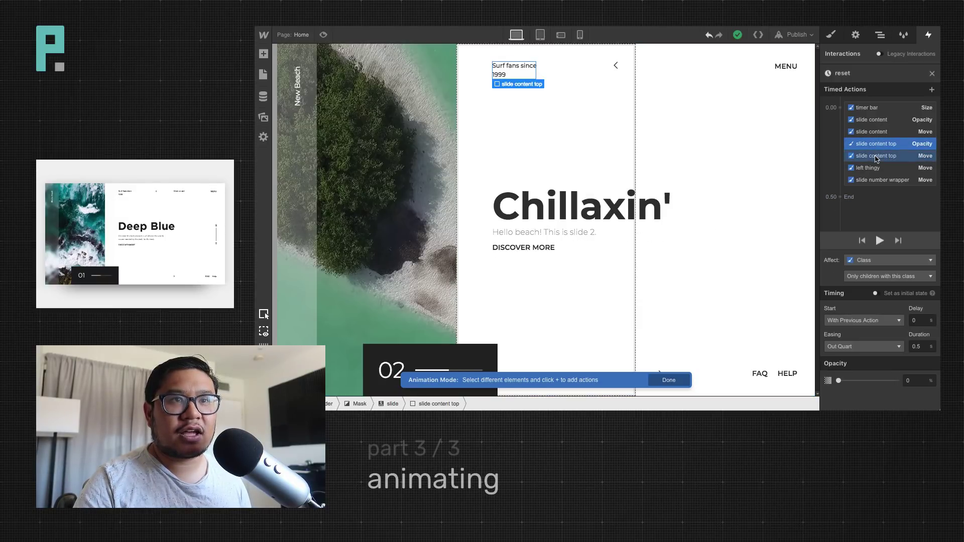
left_click(877, 131)
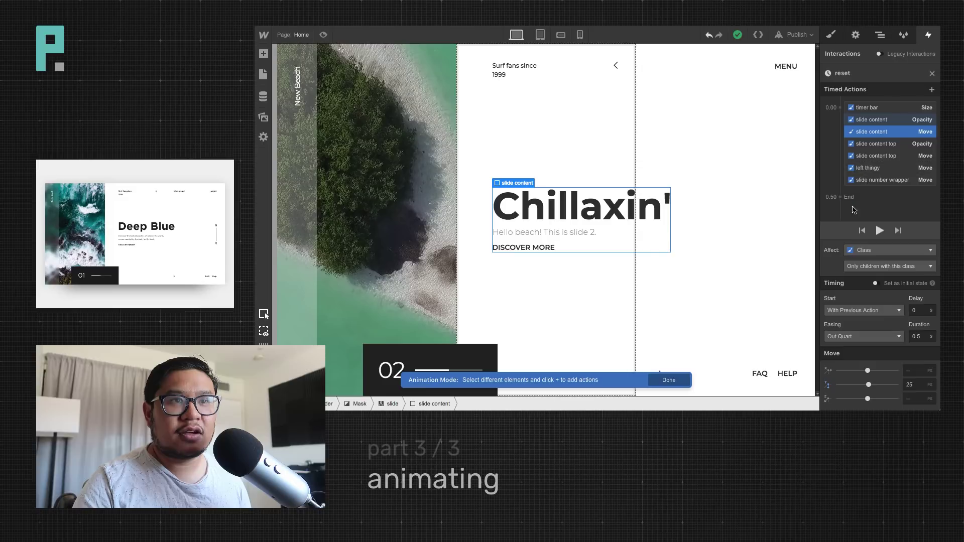
left_click(847, 200)
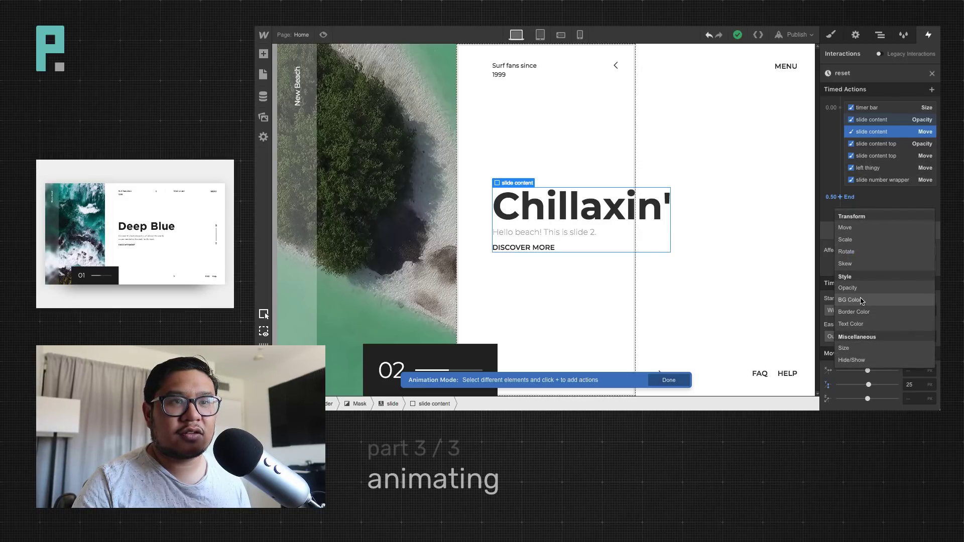
left_click(854, 232)
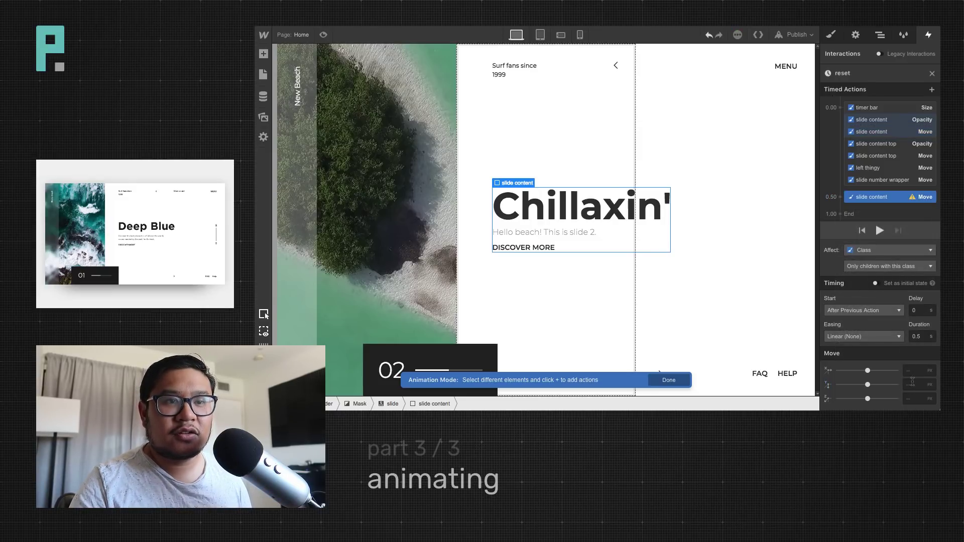
type("-100")
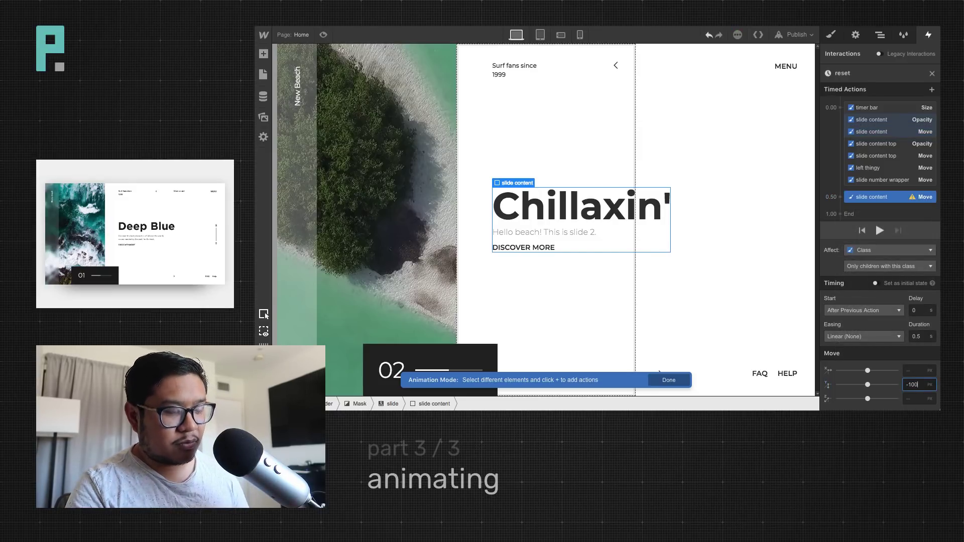
type("%")
key("Return")
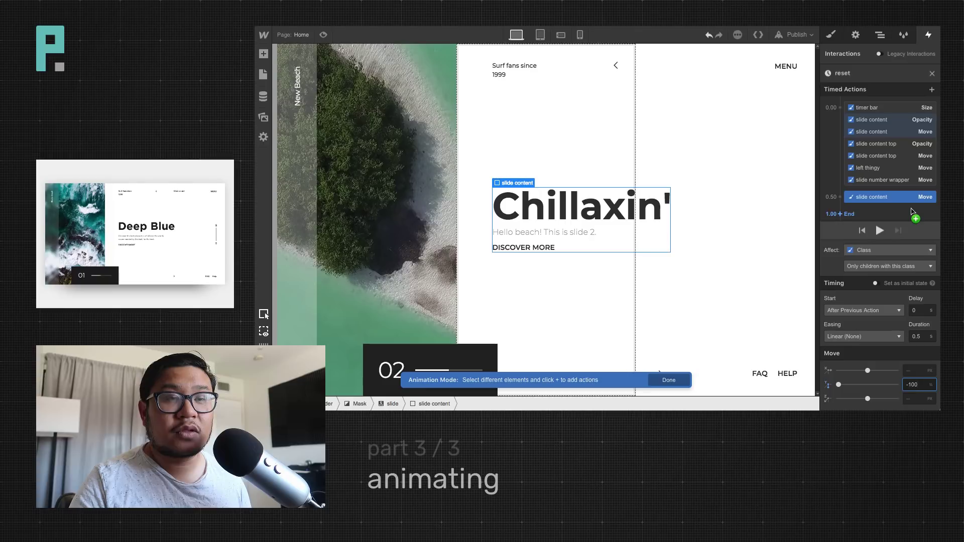
left_click(323, 34)
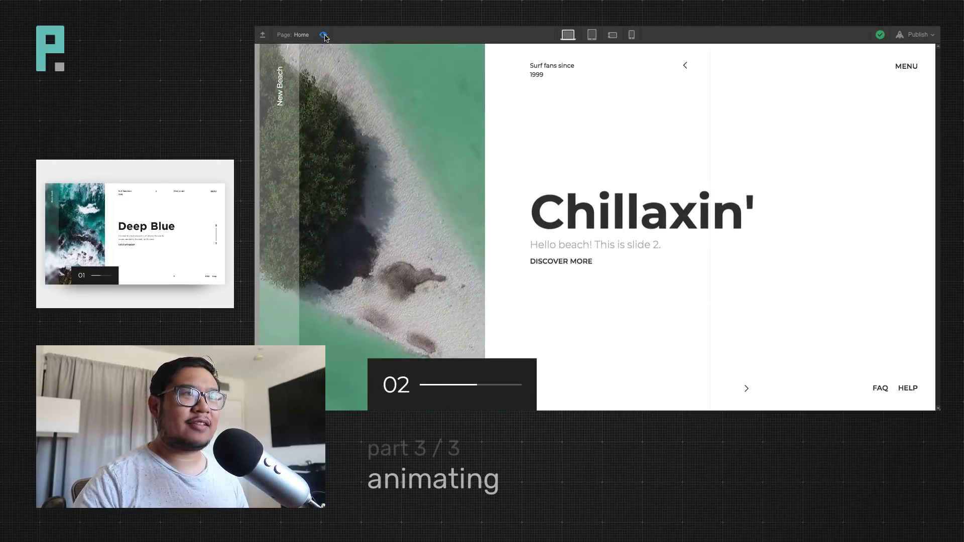
left_click(324, 36)
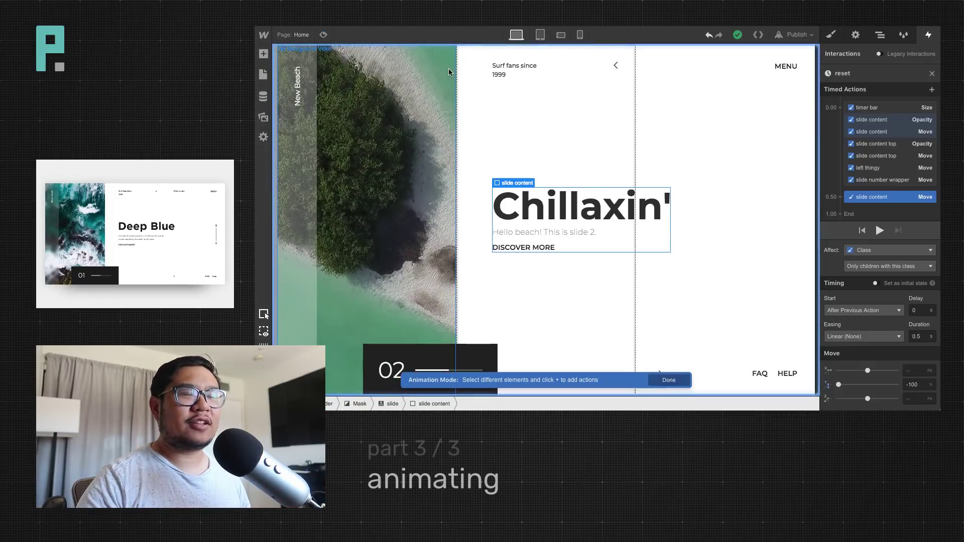
Set the delay of both slide content top actions in "reset" to 0.15 s
left_click(896, 122)
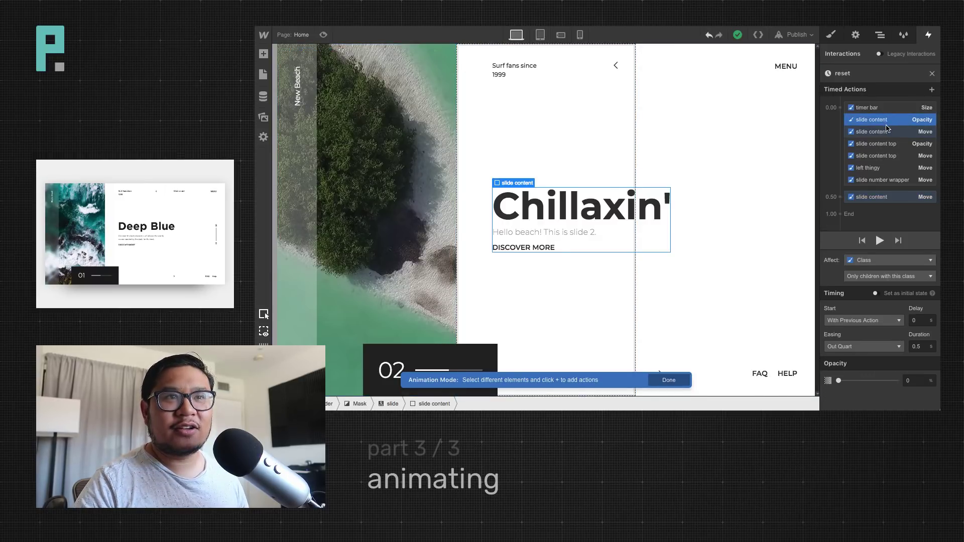
left_click(884, 170)
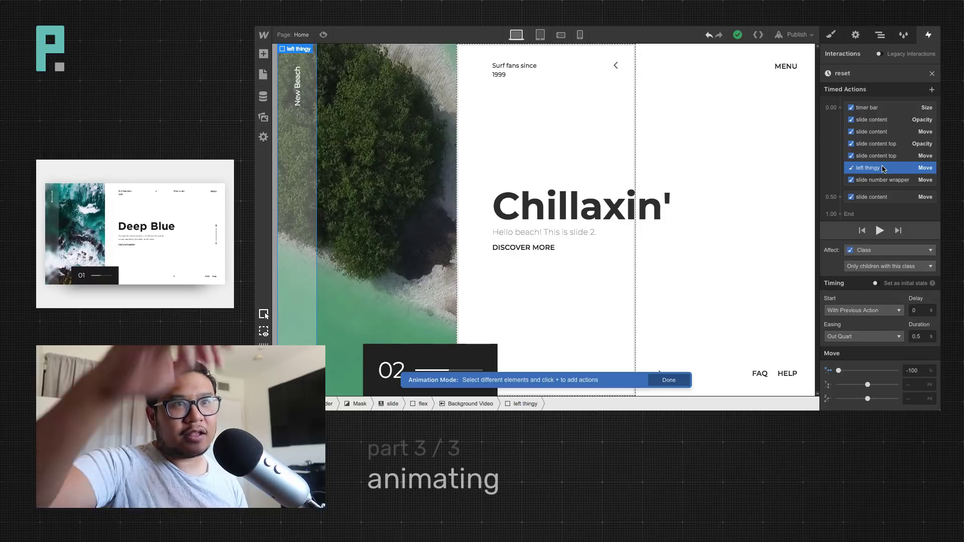
left_click(894, 154)
left_click(893, 146, "shift")
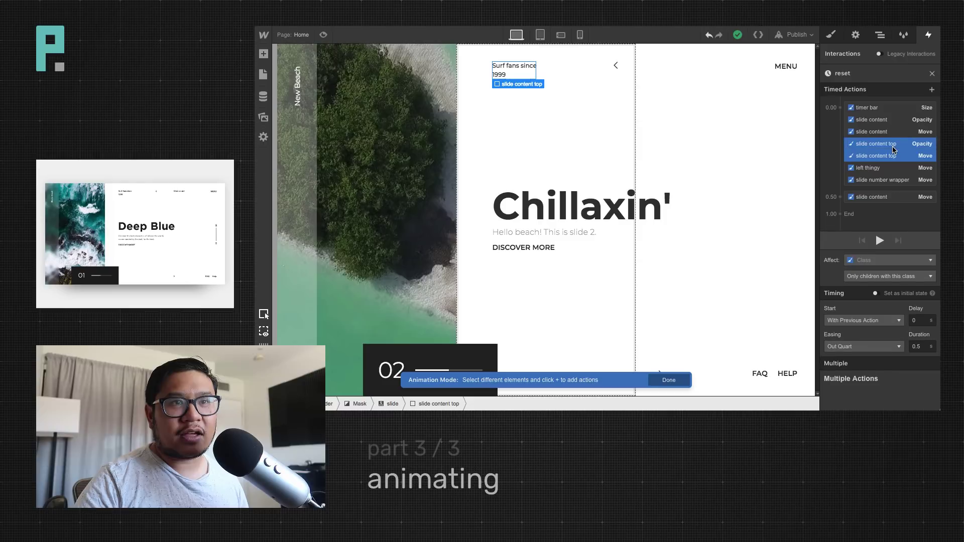
left_click(915, 321)
type(".15")
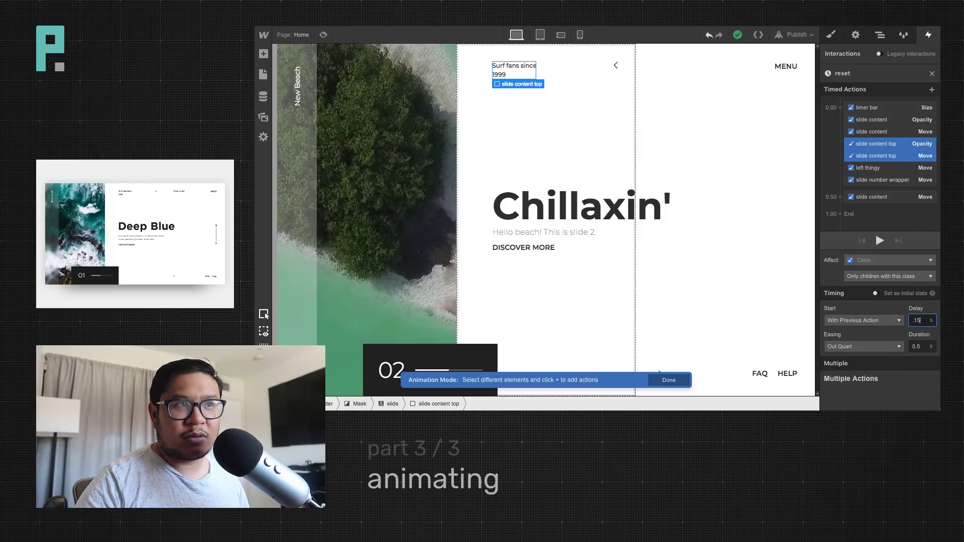
key("Return")
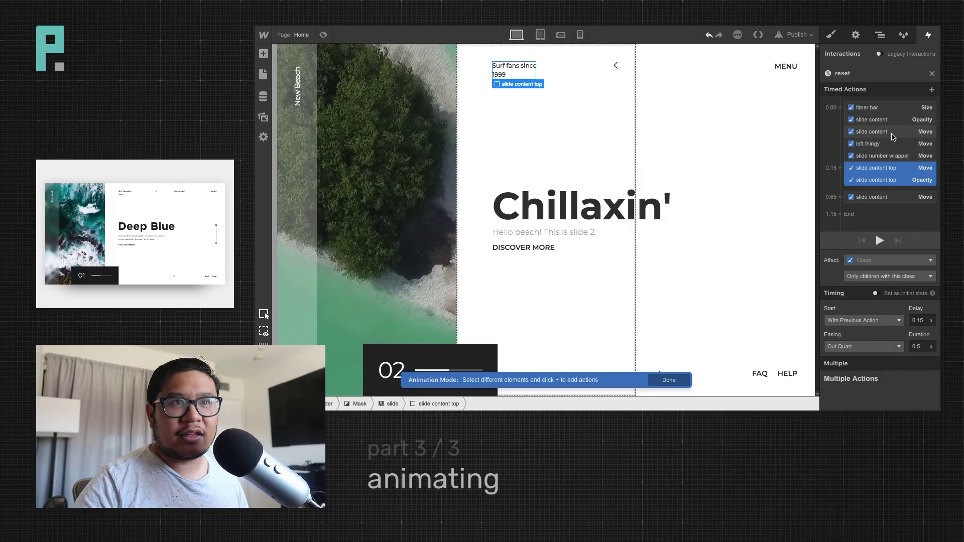
Set the delay of the first slide content Opacity and Move actions in "reset" to 0.25 s and preview the slider
left_click(893, 131)
left_click(892, 120, "shift")
left_click(920, 322)
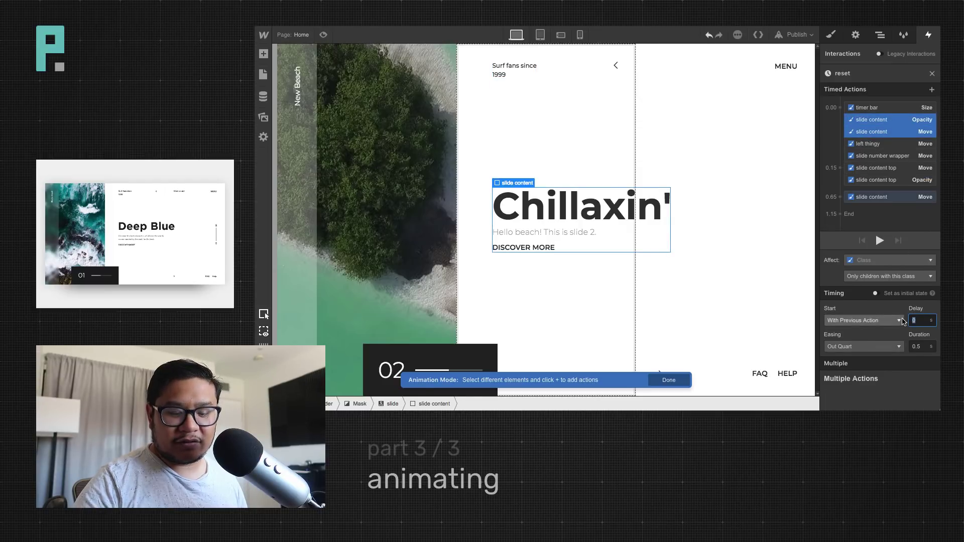
type(".25")
key("Return")
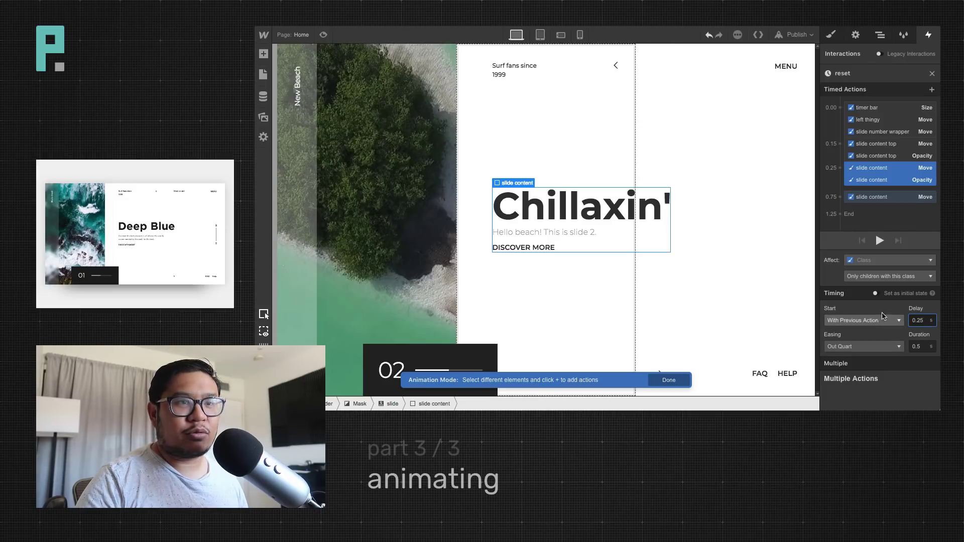
left_click(324, 34)
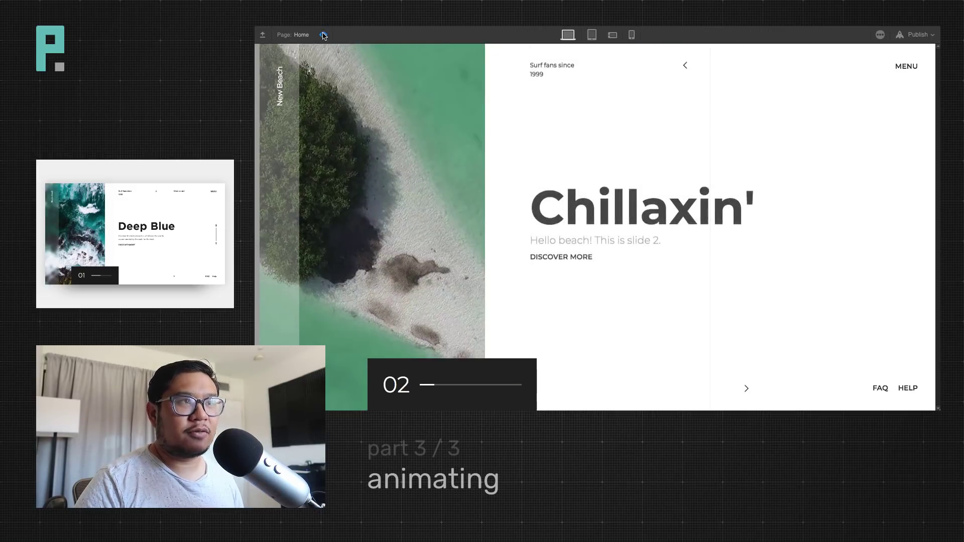